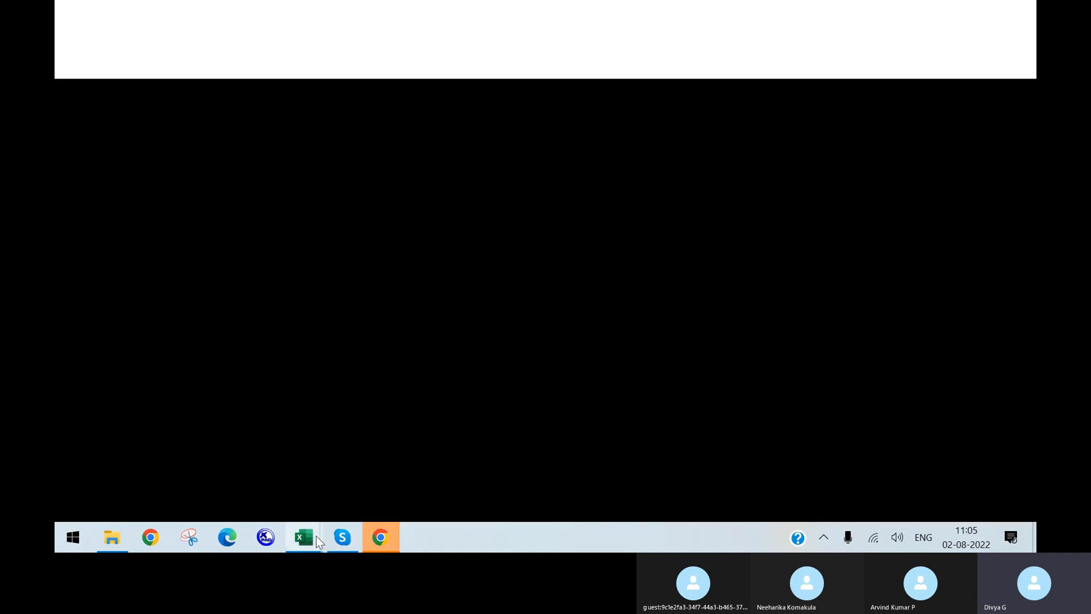
# Bring the Chrome window with the Google new-tab page and SuccessFactors shortcuts to the front
pyautogui.click(343, 537)
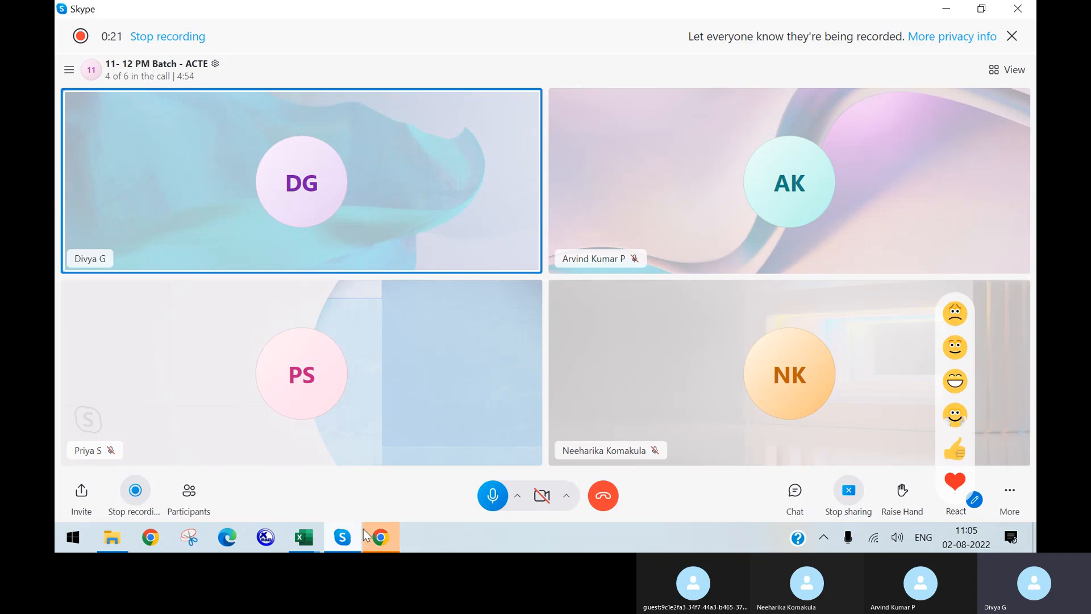
pyautogui.click(380, 537)
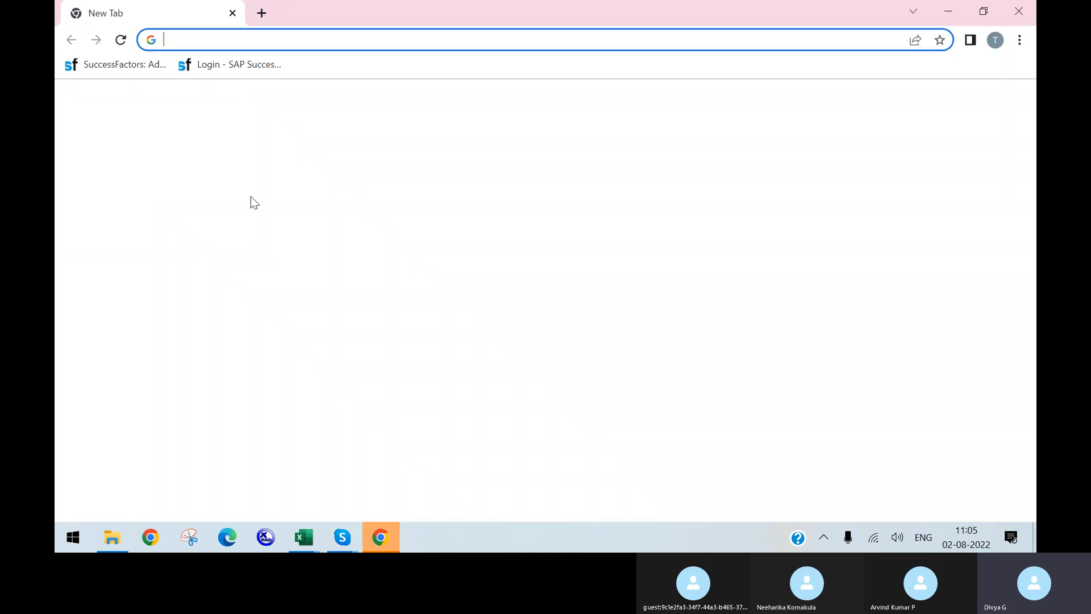
pyautogui.click(920, 126)
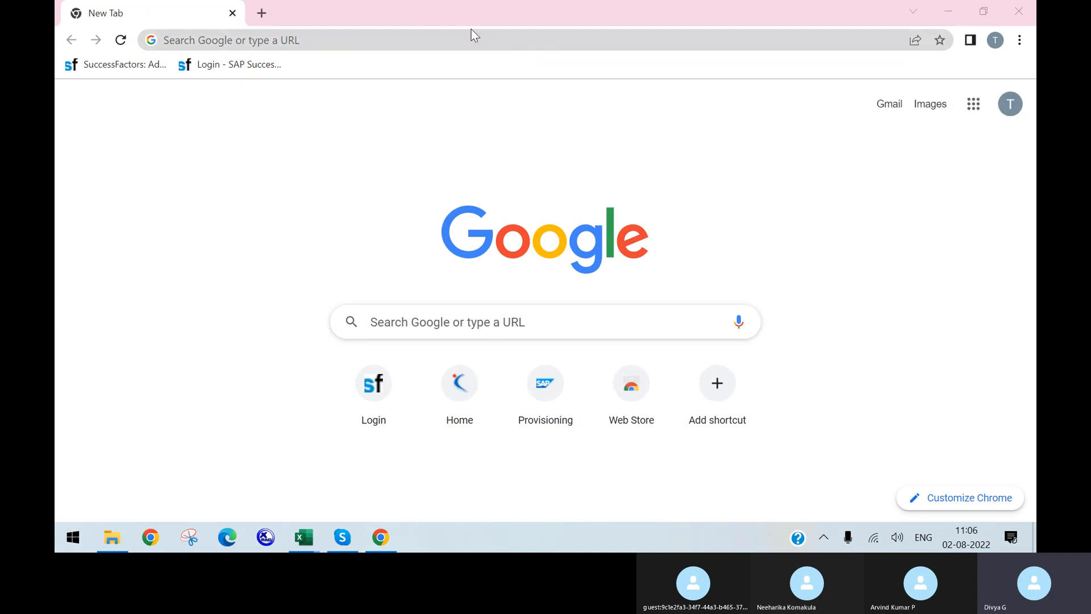
# Sign in to the SuccessFactors instance by pasting the company ID on the login page
pyautogui.click(381, 381)
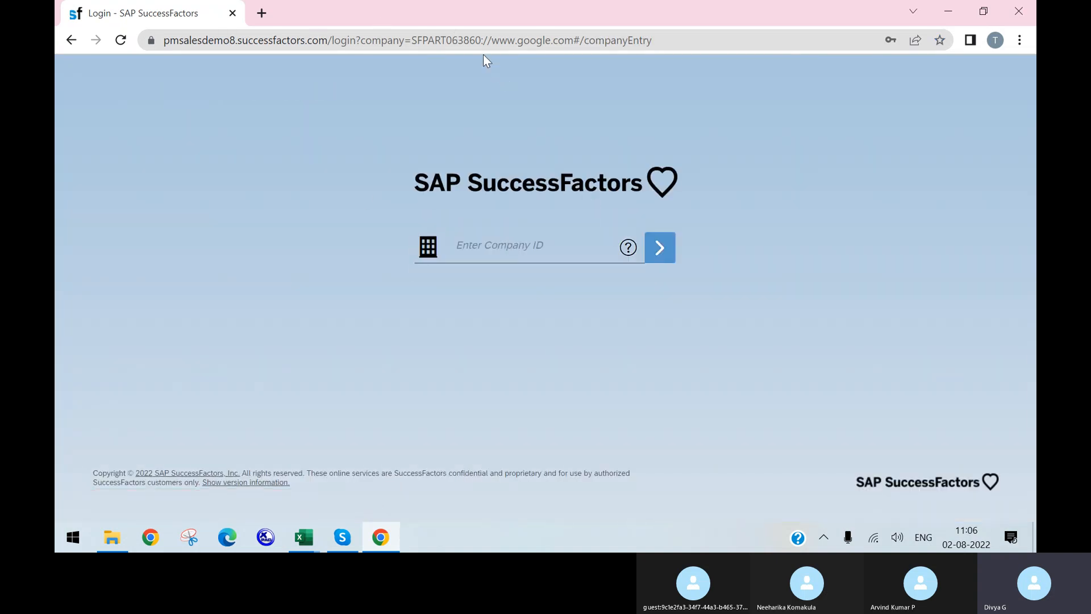
pyautogui.moveTo(482, 40); pyautogui.dragTo(416, 38)
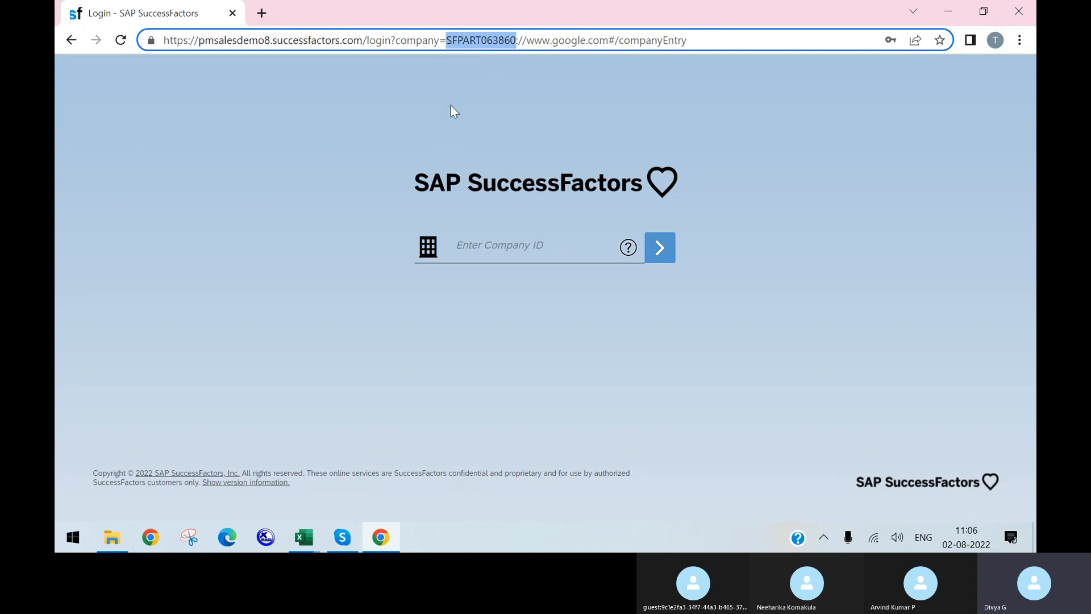
pyautogui.click(504, 249)
pyautogui.write('SFPART063860')
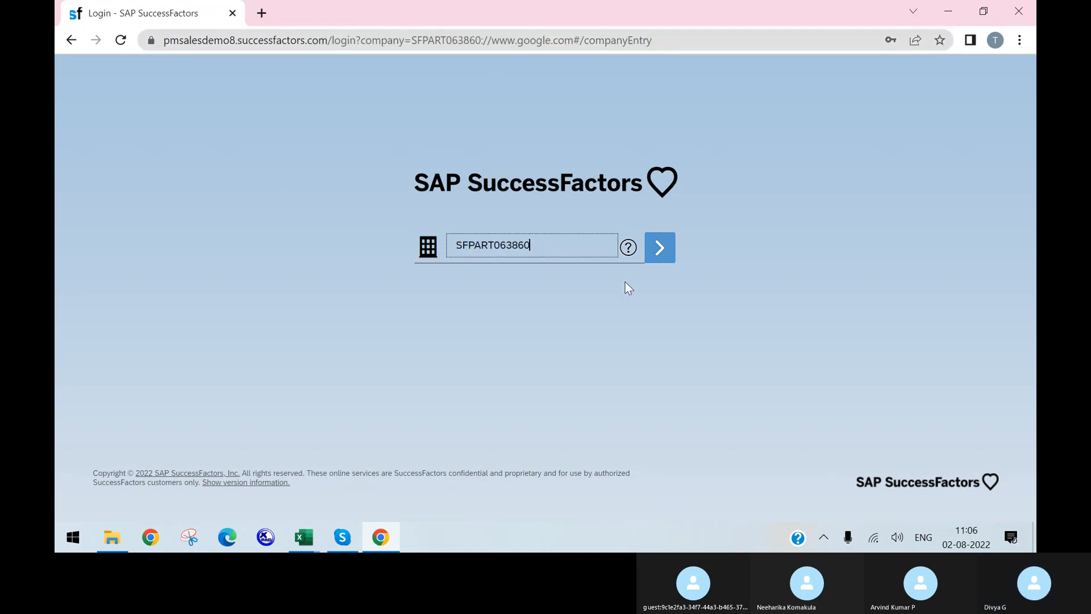
pyautogui.click(660, 249)
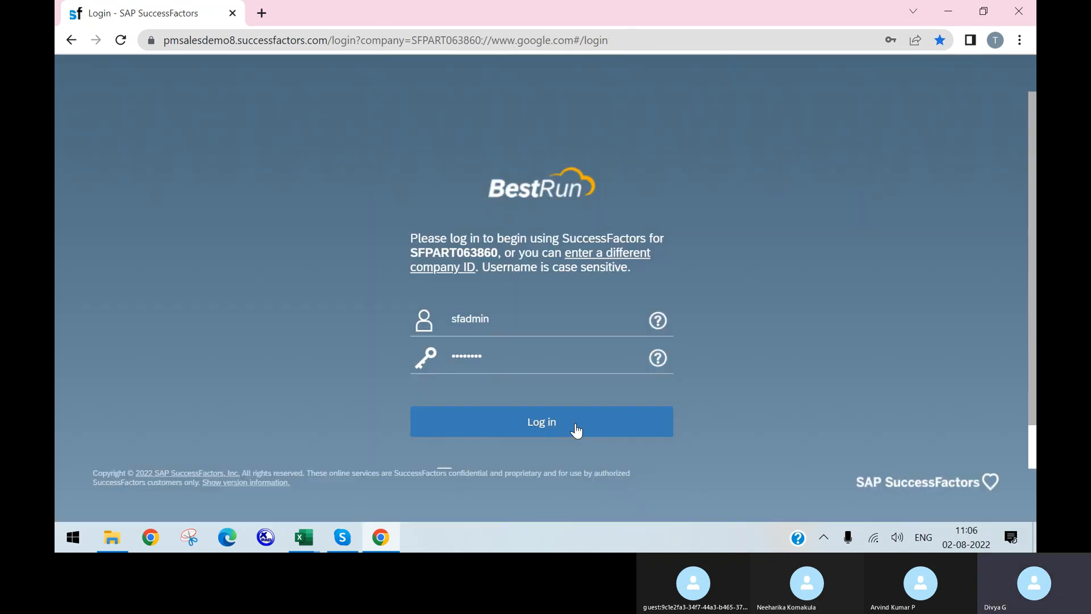
pyautogui.click(575, 427)
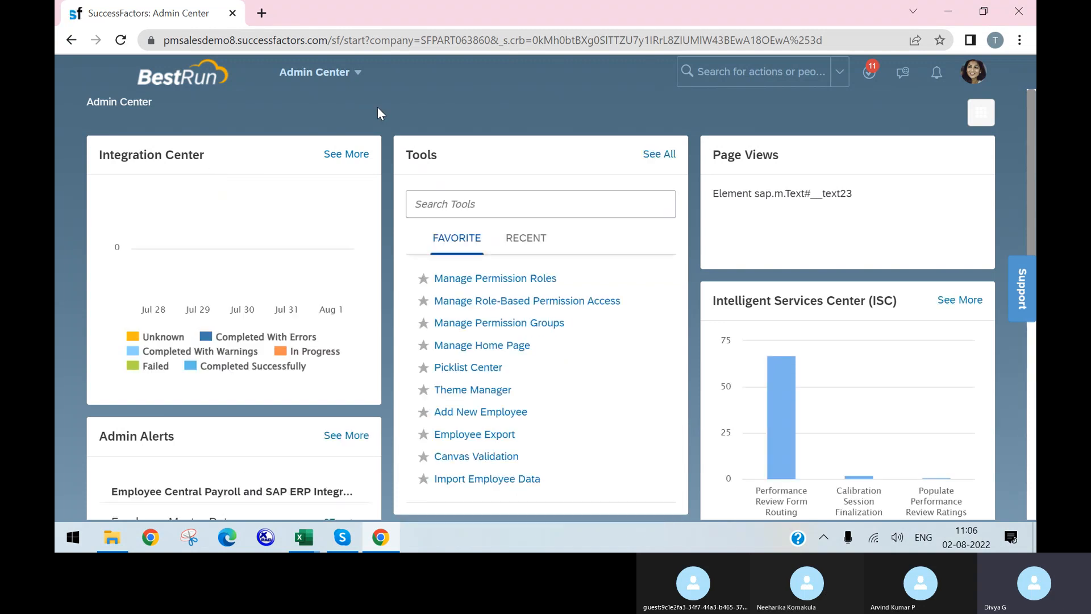
# Search the action box for 'home pag' and open the Manage Home Page admin tool
pyautogui.click(761, 73)
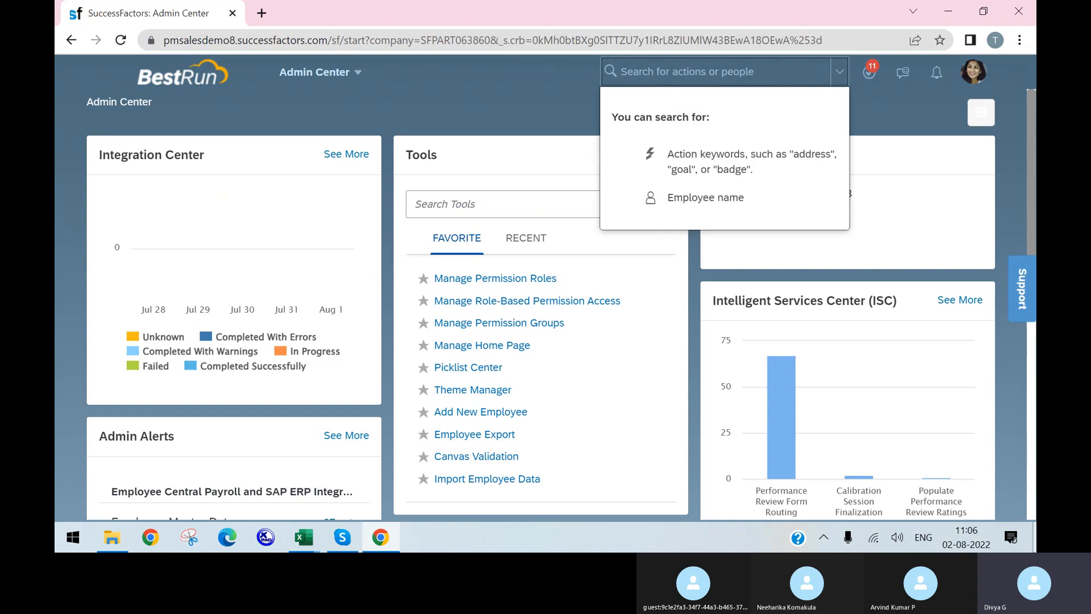
pyautogui.write('home page')
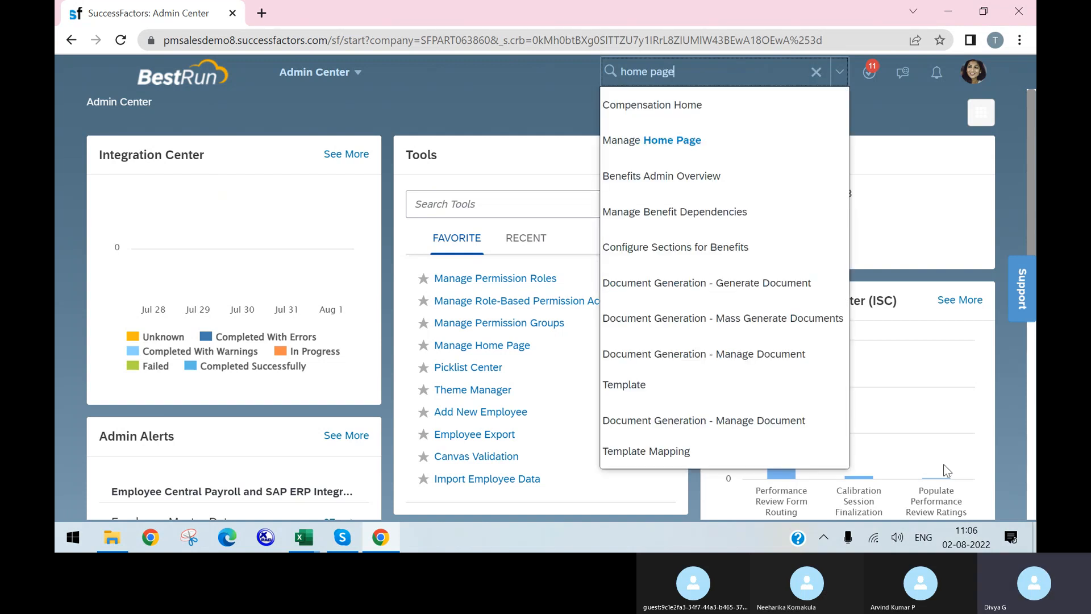
pyautogui.click(690, 139)
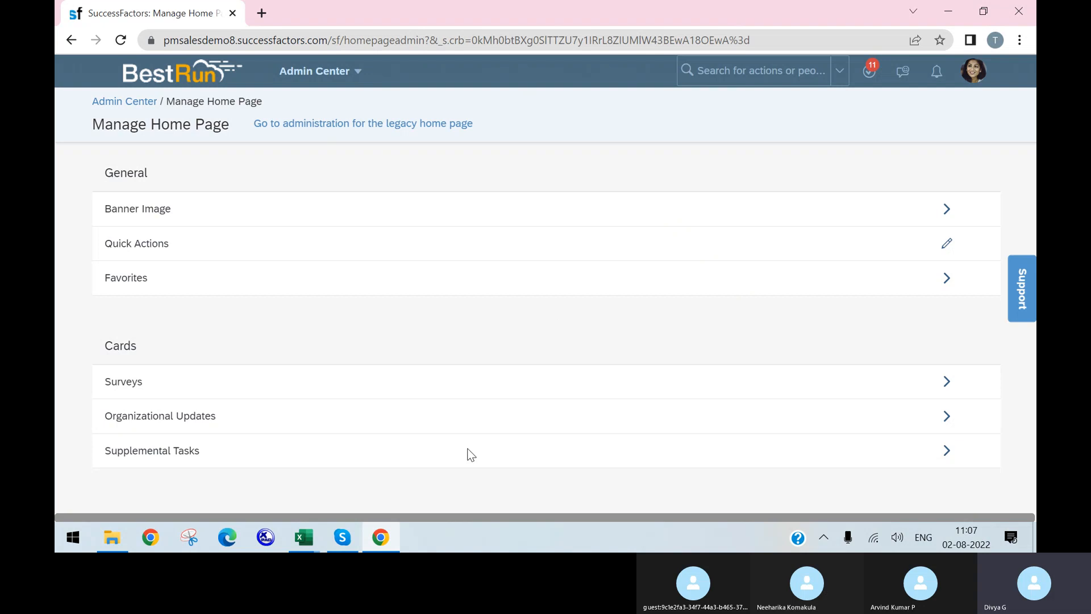
pyautogui.click(336, 544)
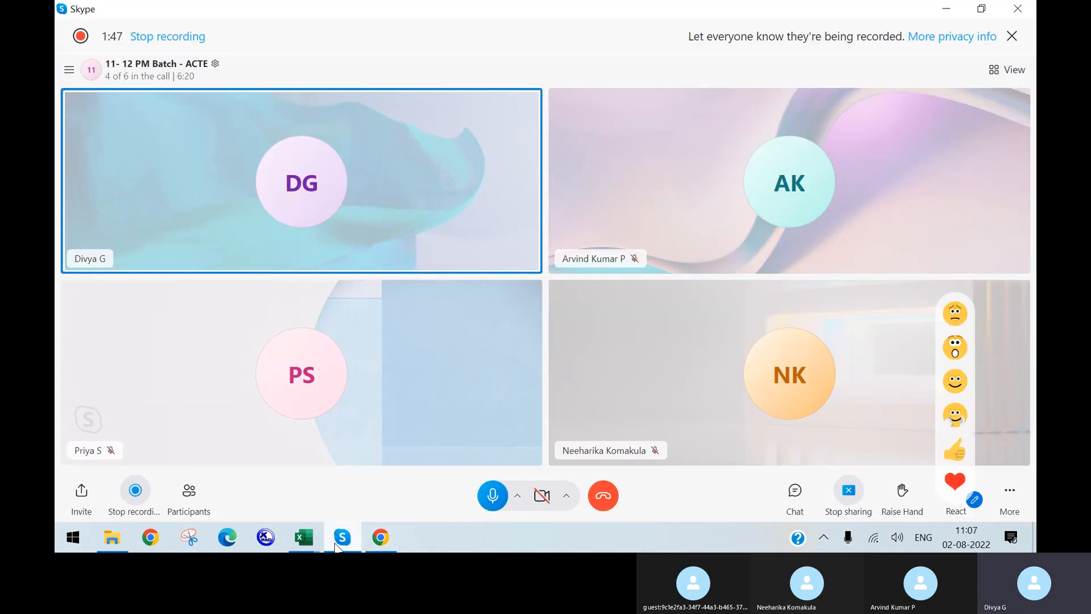
pyautogui.click(336, 545)
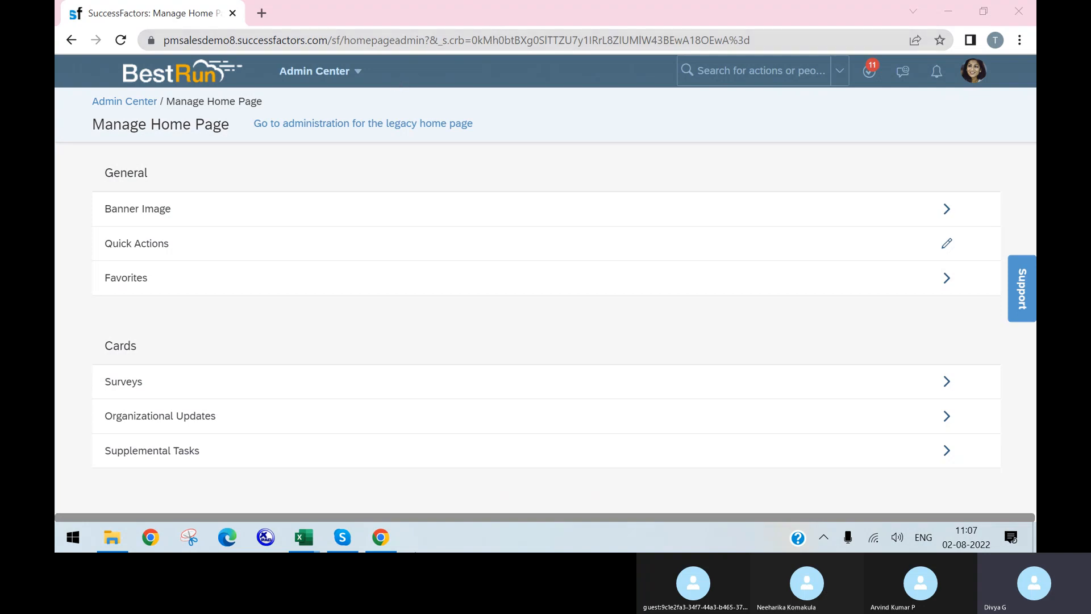
pyautogui.click(334, 541)
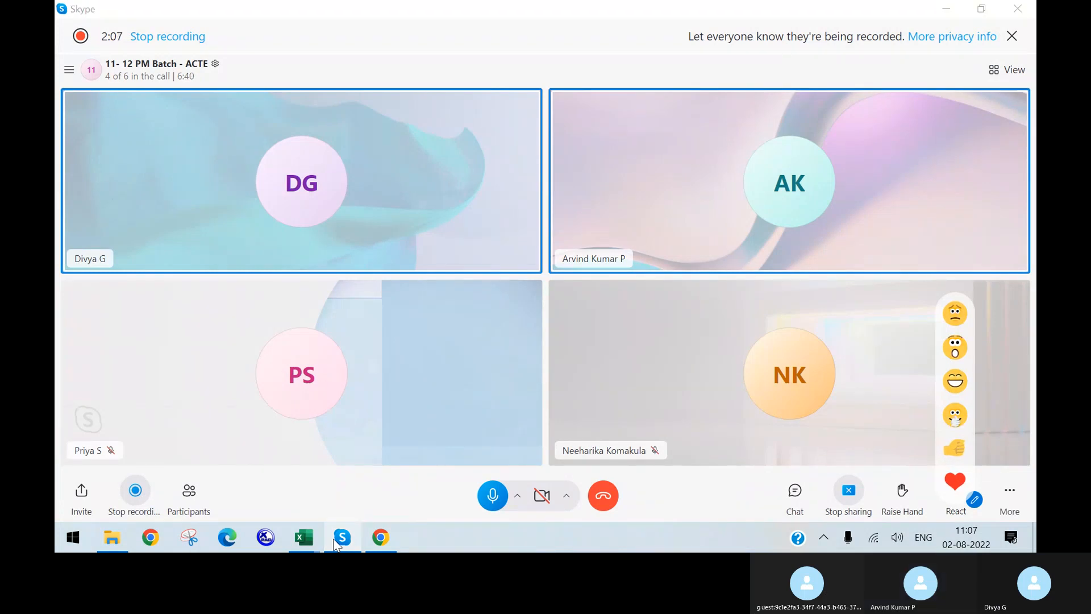
pyautogui.click(335, 544)
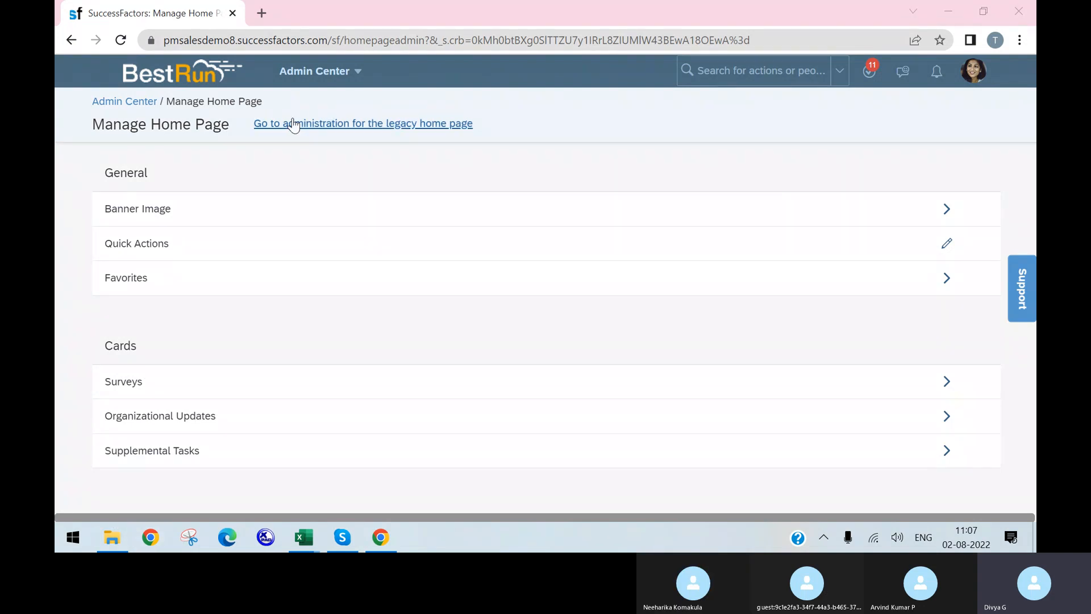
pyautogui.click(361, 130)
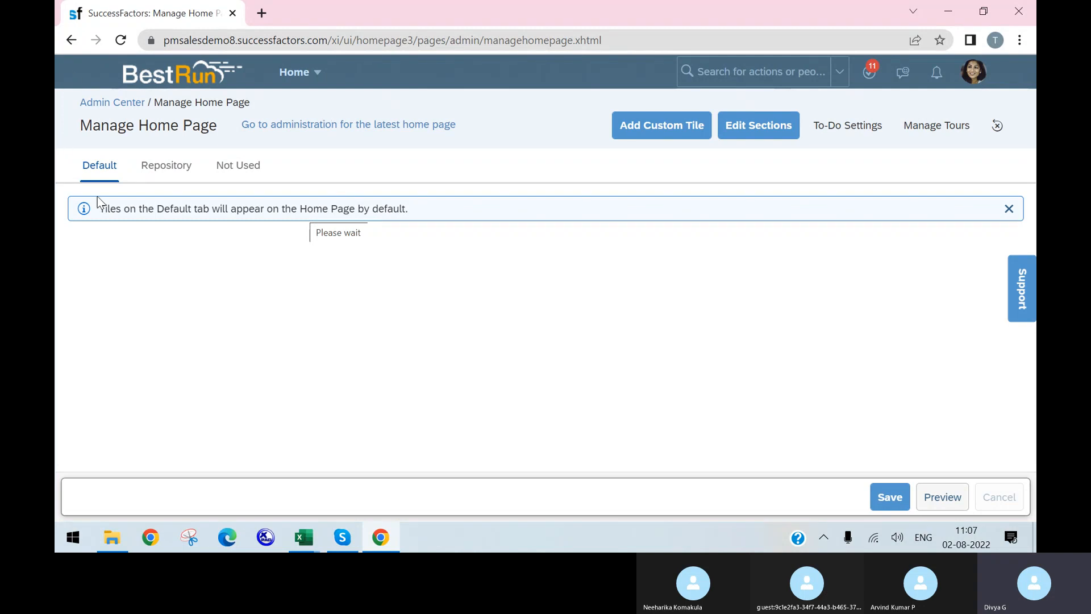
# Review the legacy home page tiles and duplicate the Manage Home Page browser tab
pyautogui.scroll(-3, 231, 351)
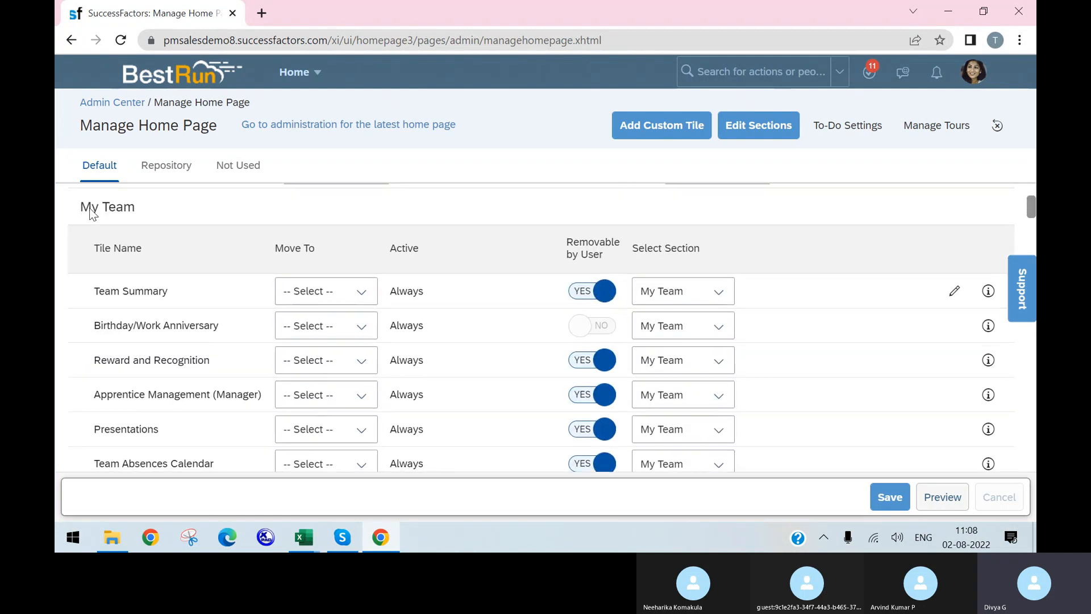
pyautogui.scroll(-4, 139, 274)
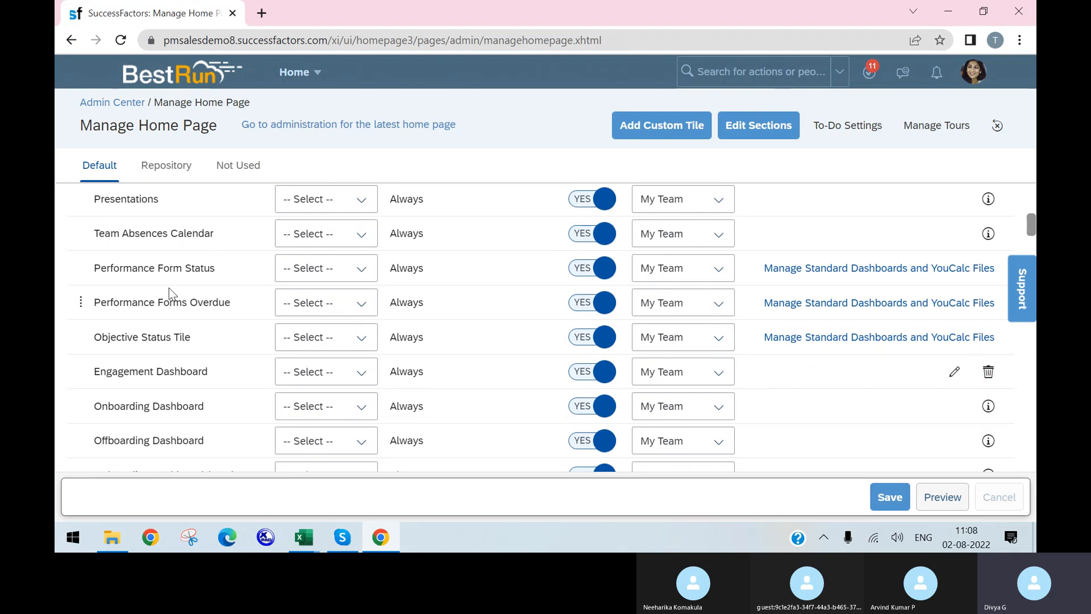
pyautogui.scroll(-5, 146, 318)
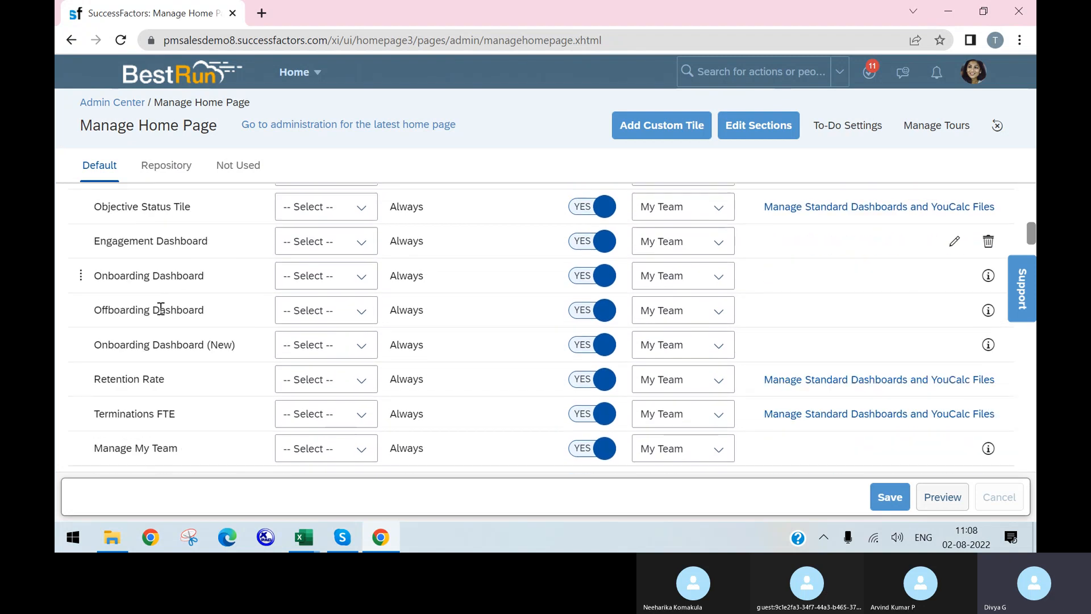
pyautogui.scroll(12, 174, 318)
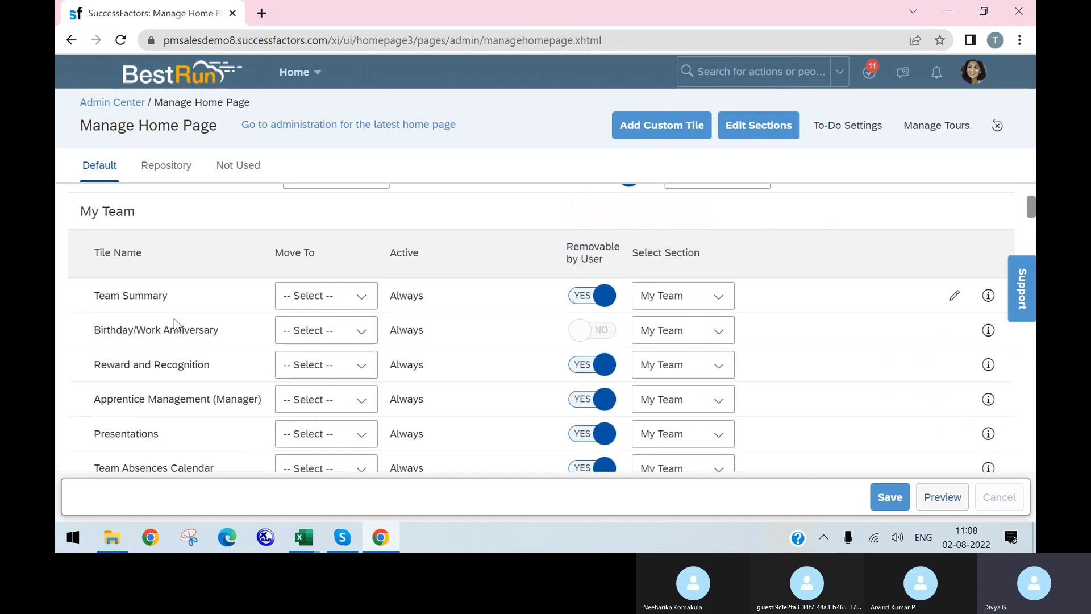
pyautogui.scroll(-12, 179, 300)
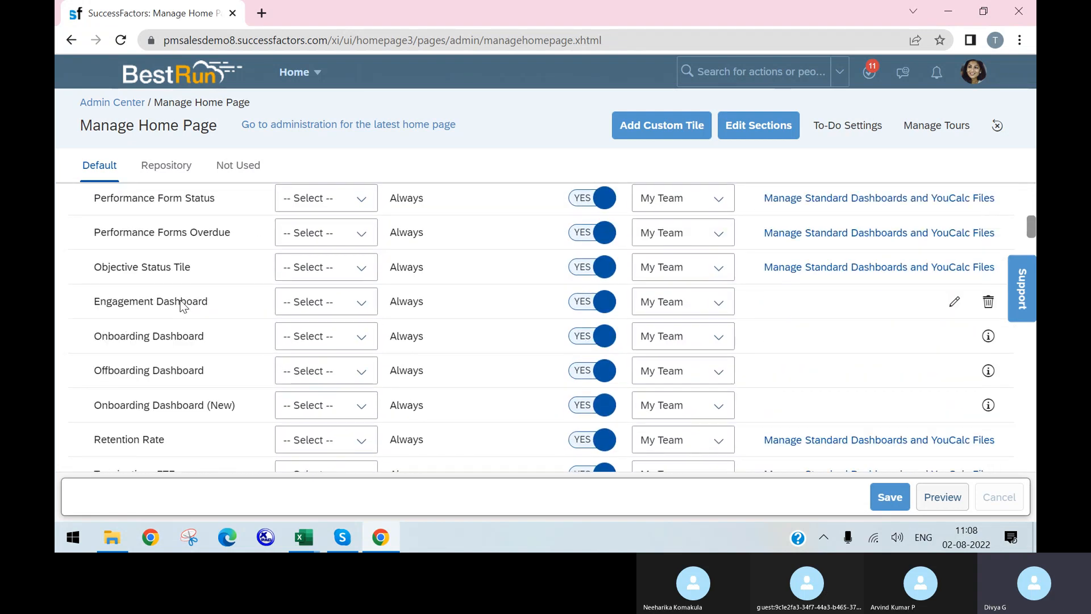
pyautogui.rightClick(168, 20)
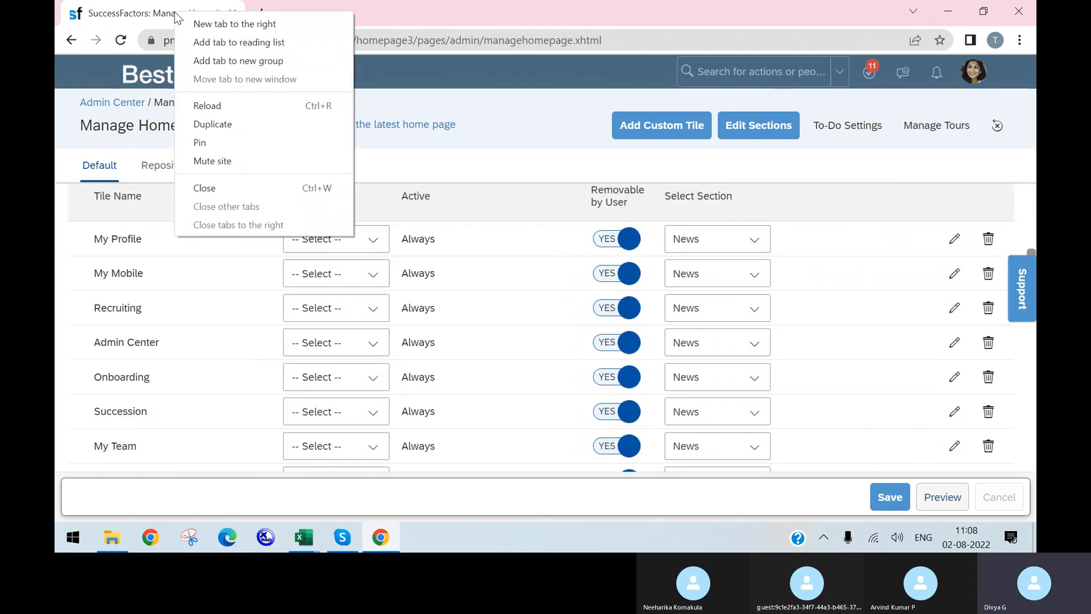
pyautogui.click(236, 128)
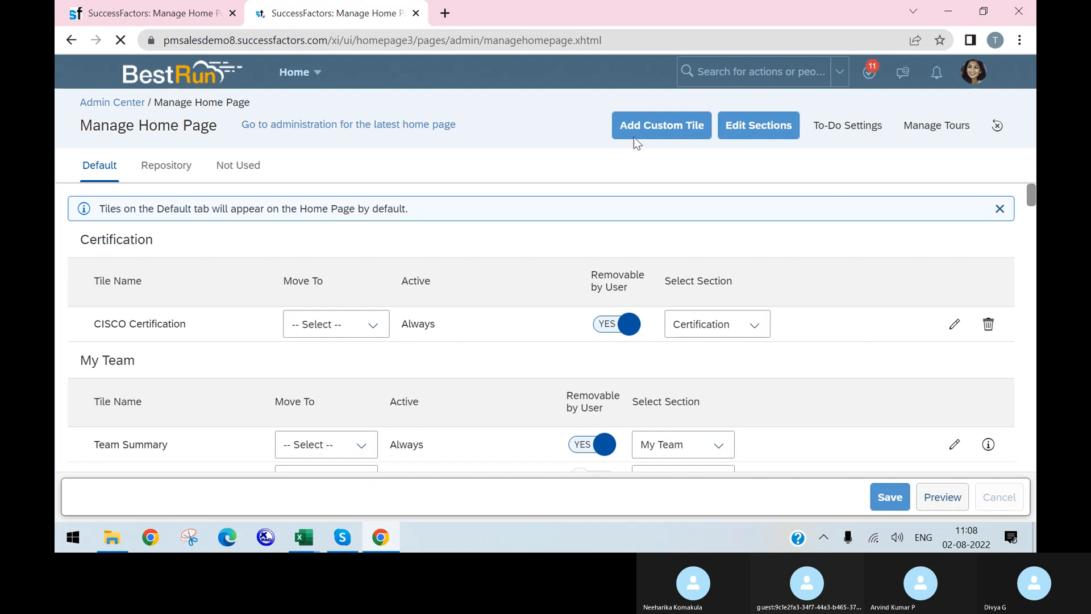
pyautogui.click(739, 70)
# Open the searched employee's profile and navigate to the Home page
pyautogui.write('marcy')
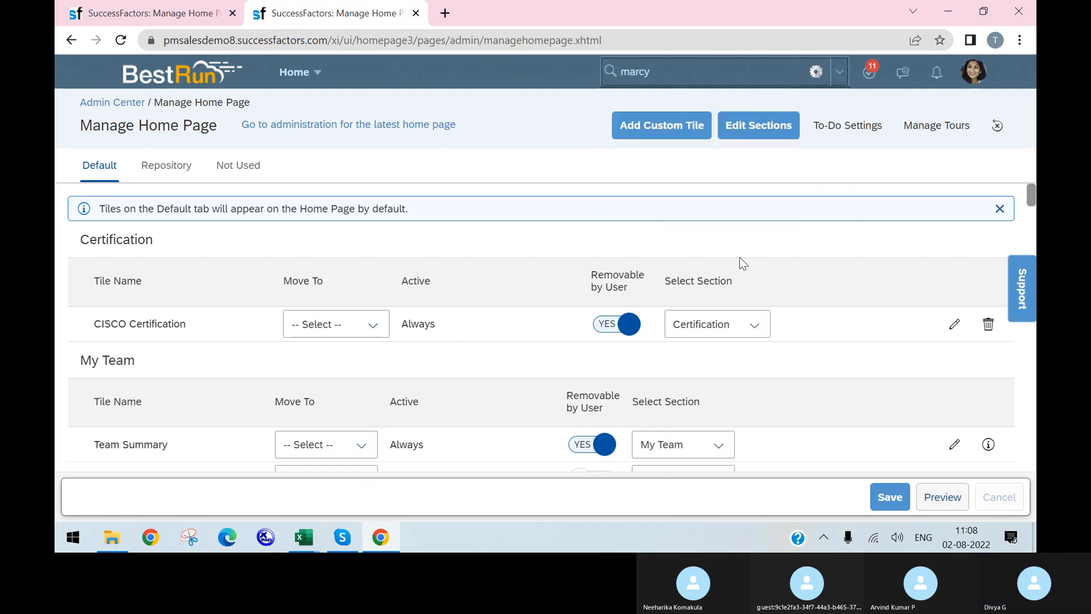
pyautogui.click(696, 145)
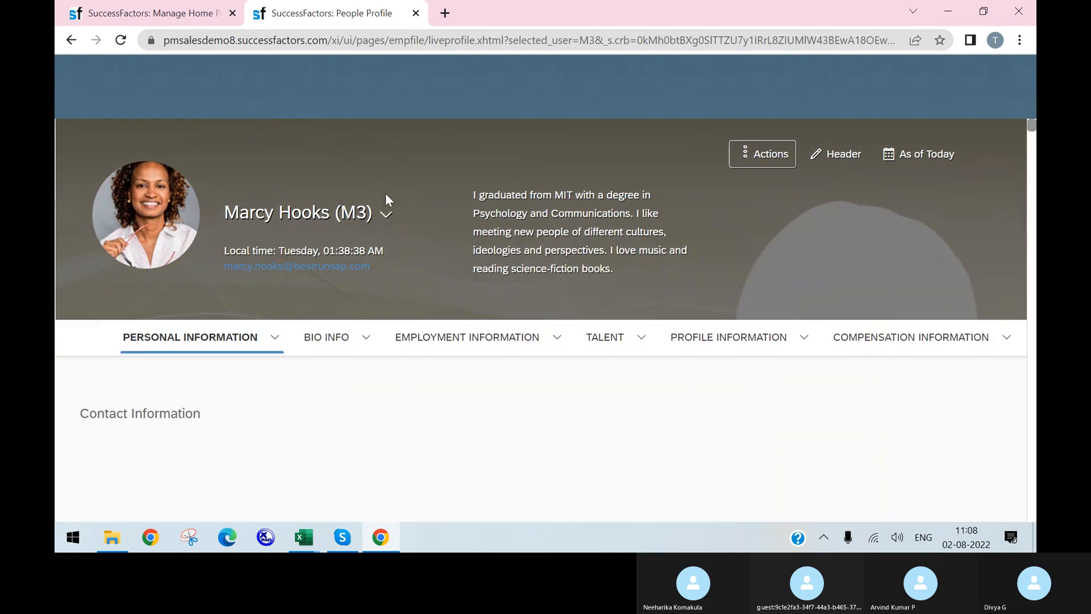
pyautogui.click(378, 78)
pyautogui.click(377, 93)
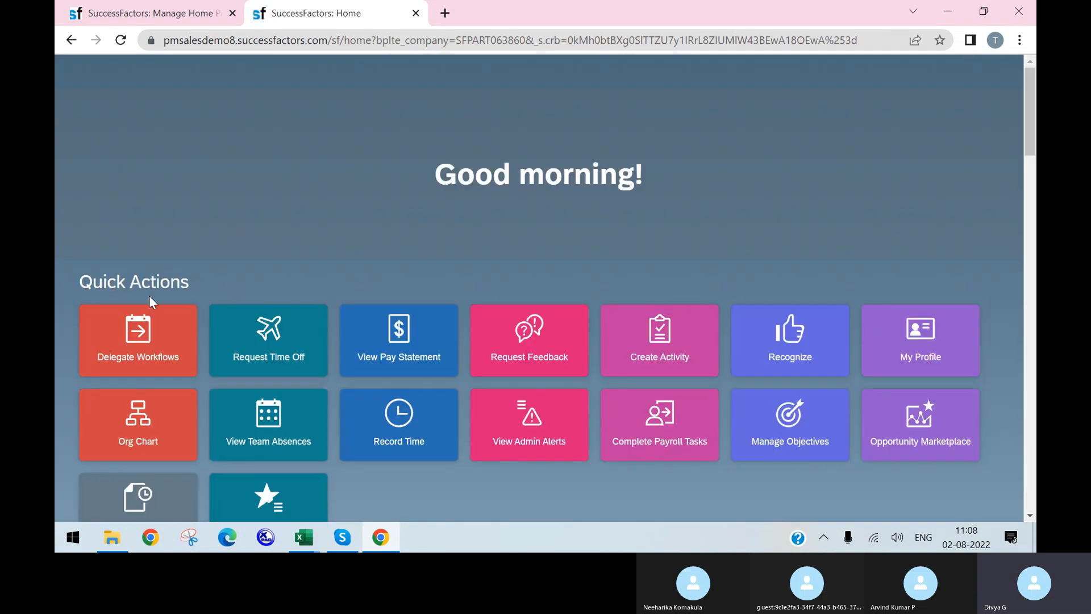
# Look over the Home page's Quick Actions tiles, then return to the Manage Home Page tab
pyautogui.scroll(-5, 304, 294)
pyautogui.scroll(5, 254, 364)
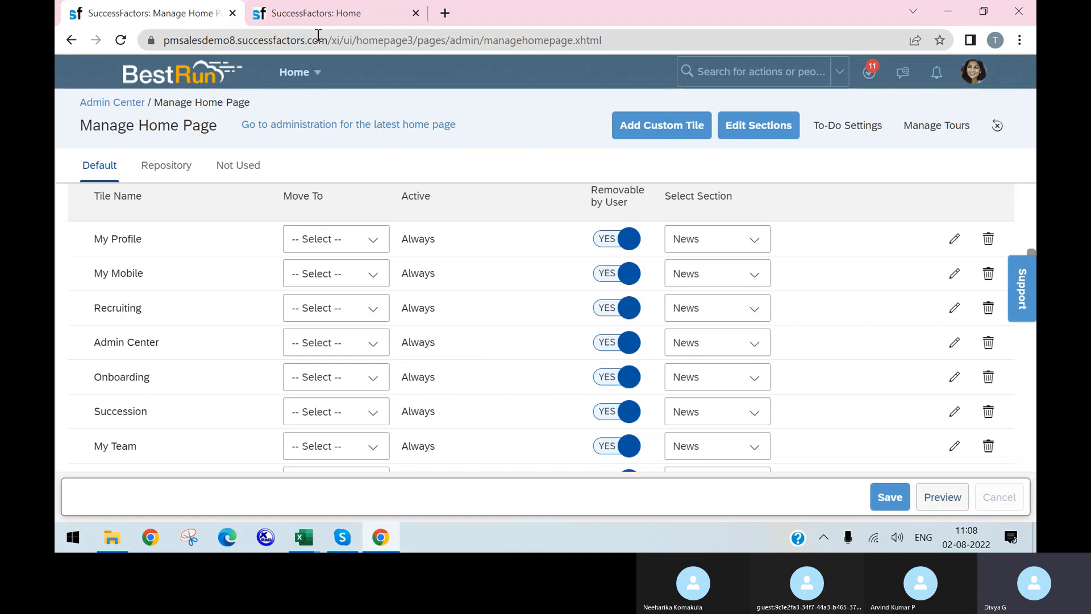
pyautogui.click(329, 18)
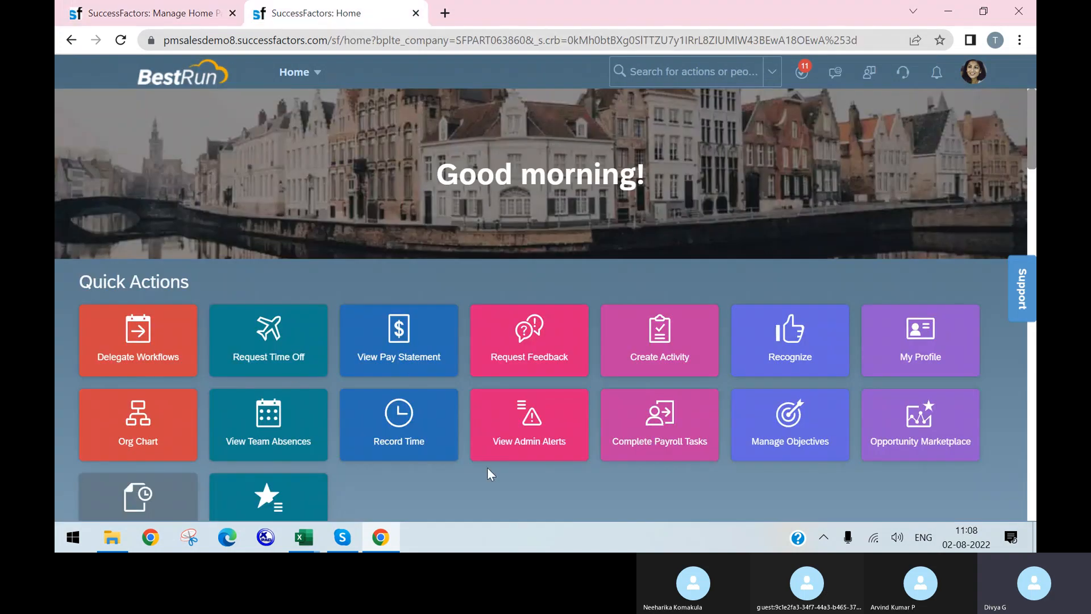
pyautogui.click(177, 10)
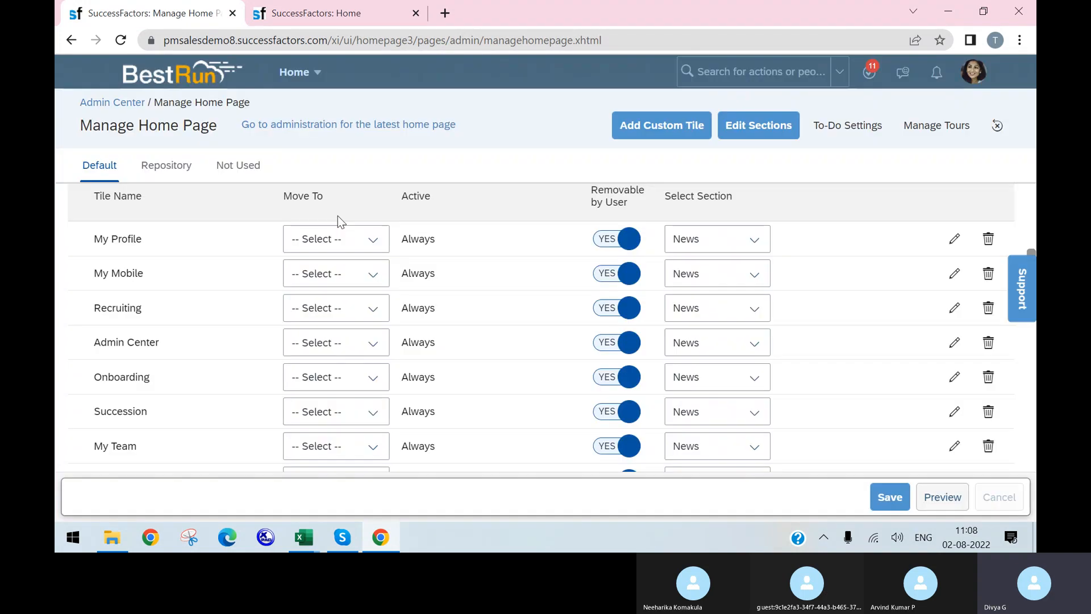
# Browse the Default tiles and check Purchase Time's Move To options without changing it
pyautogui.scroll(-5, 348, 298)
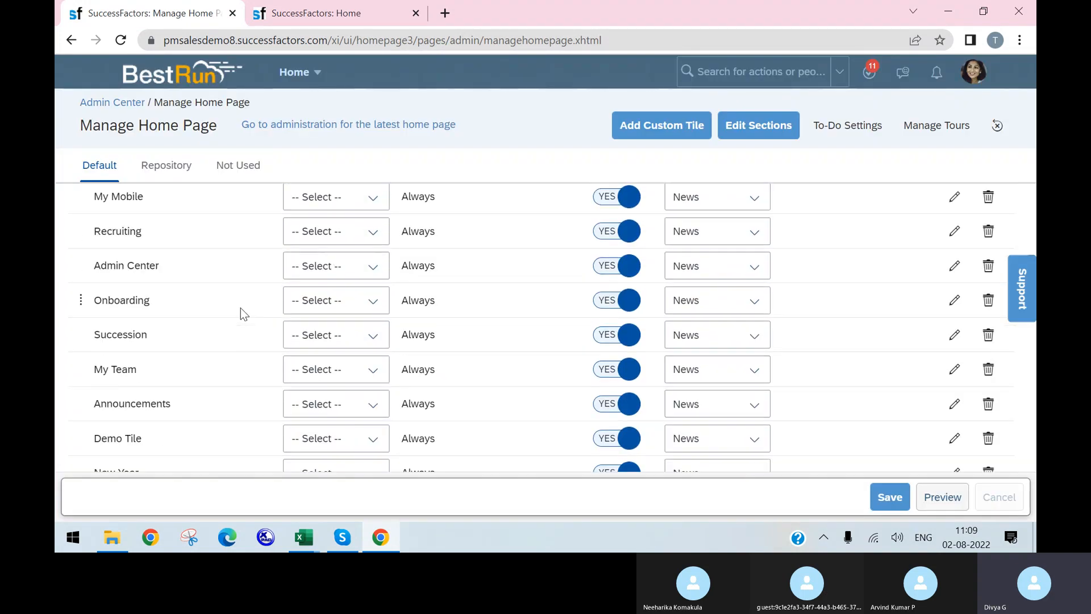
pyautogui.scroll(-8, 329, 281)
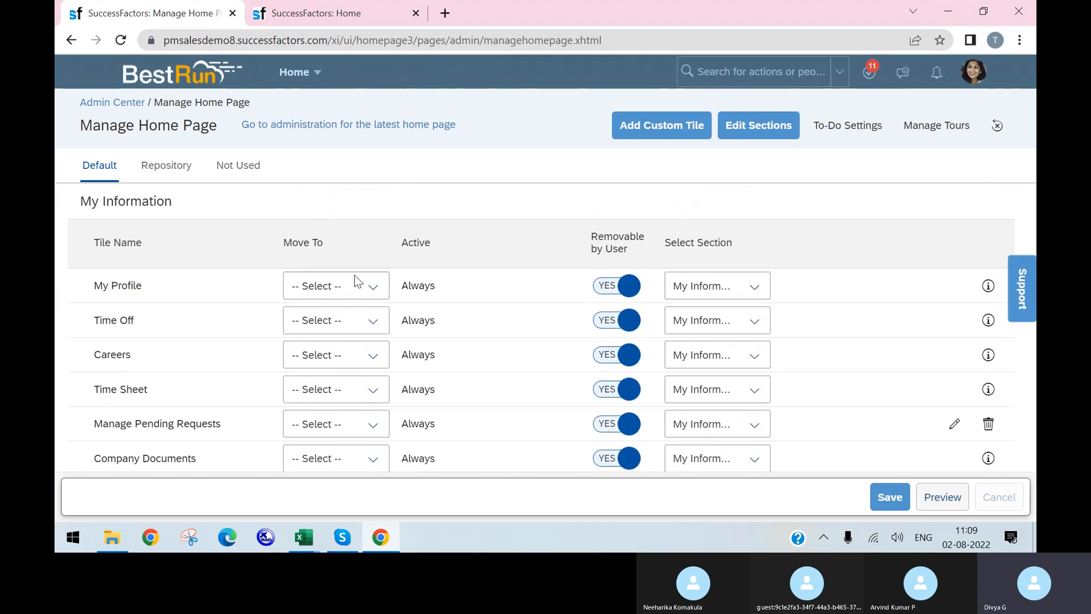
pyautogui.scroll(-3, 350, 278)
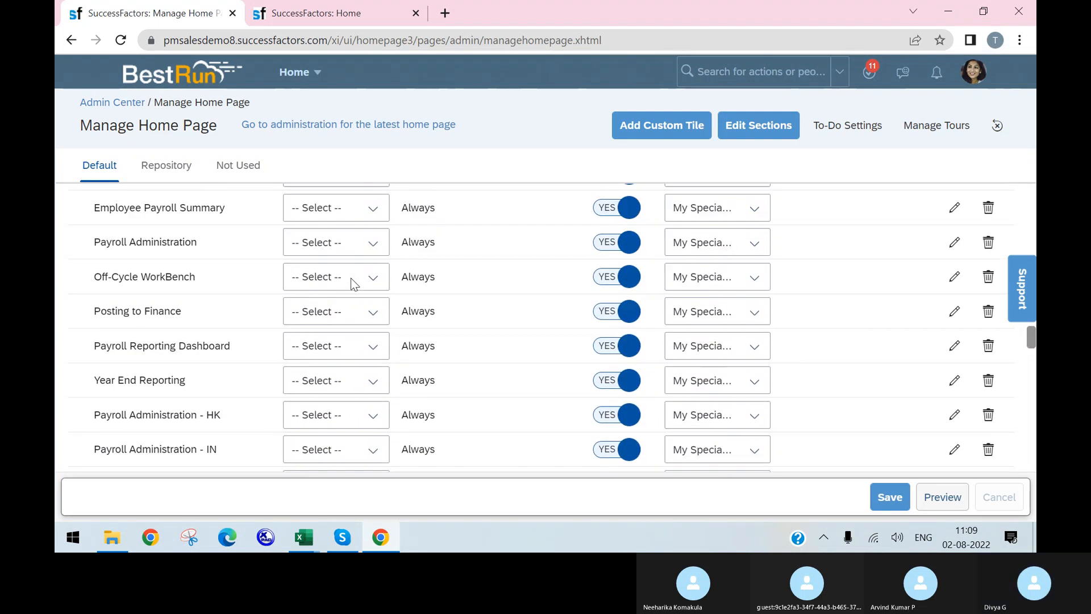
pyautogui.scroll(6, 480, 259)
pyautogui.scroll(-2, 341, 284)
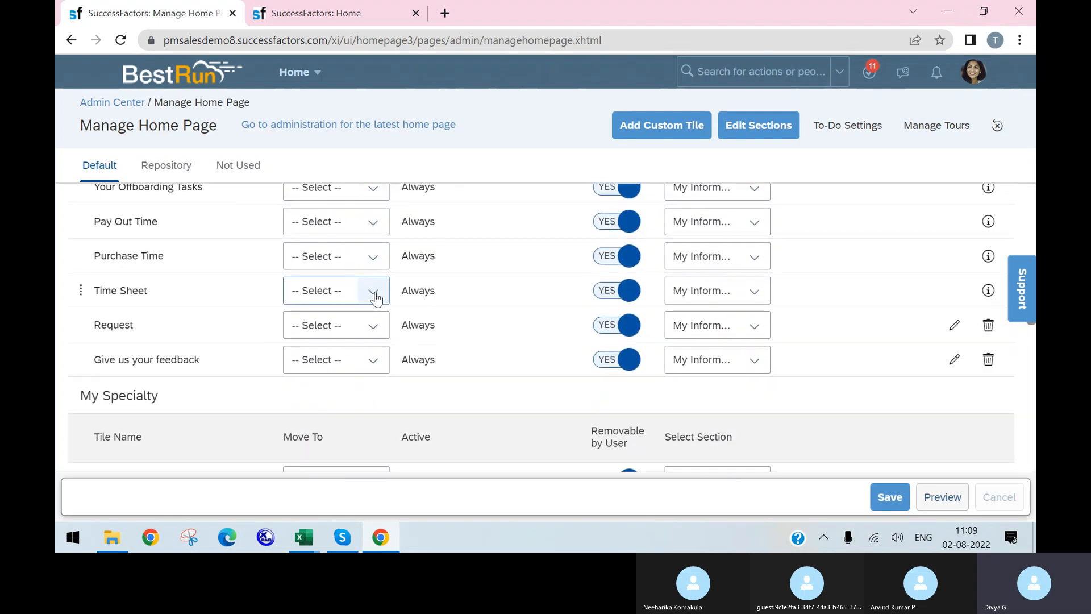
pyautogui.click(370, 263)
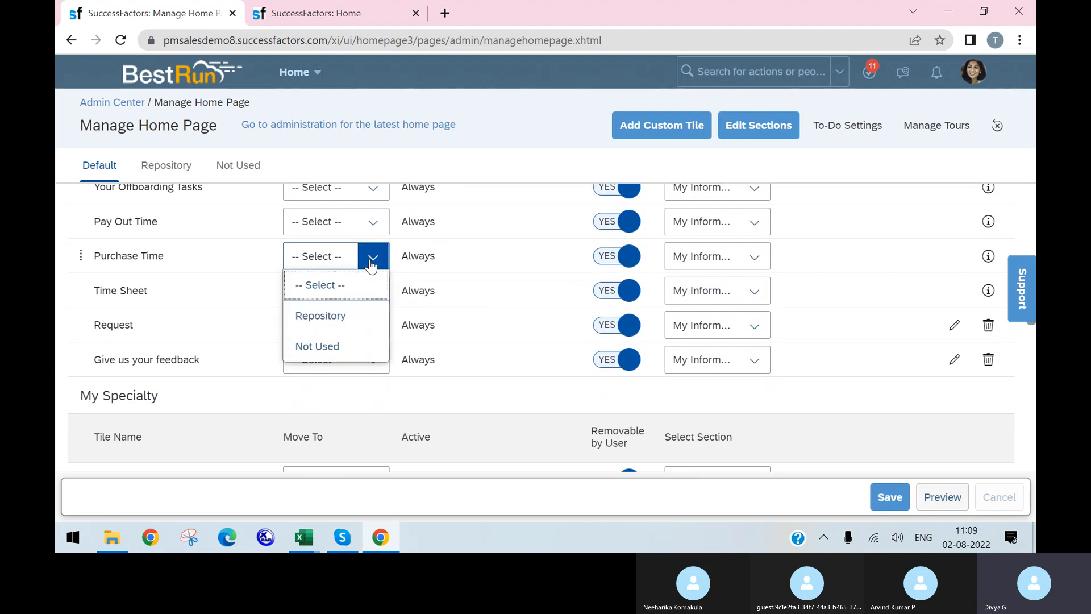
pyautogui.click(334, 348)
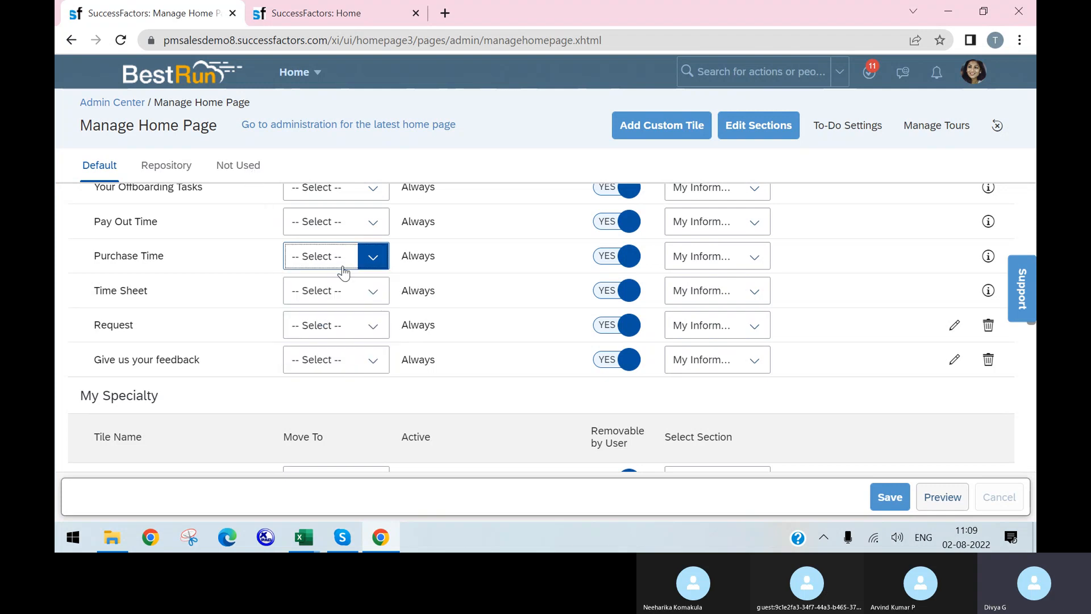
pyautogui.scroll(-5, 301, 341)
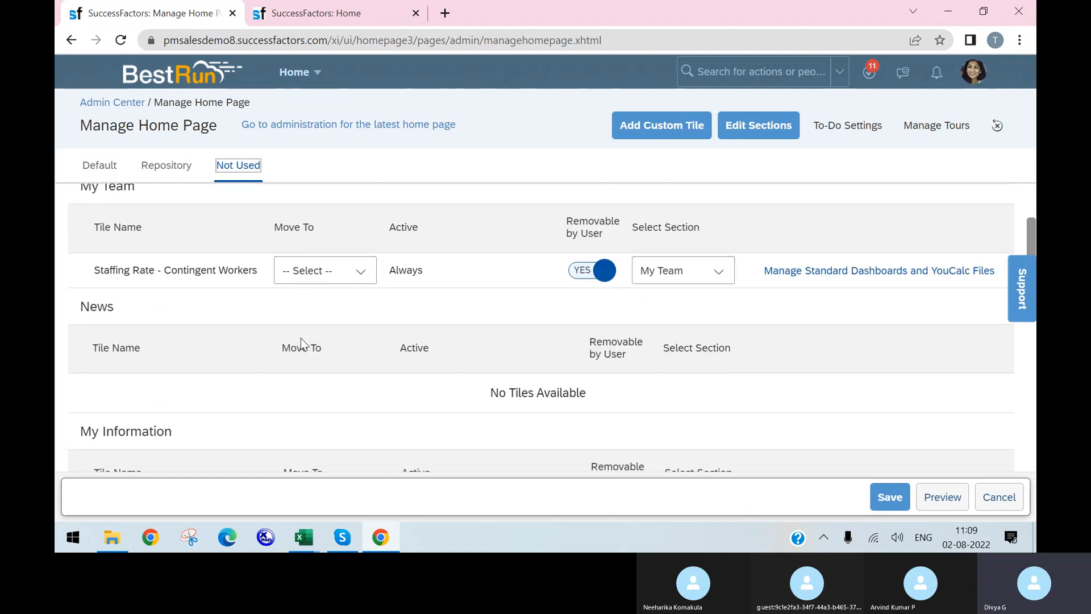
# Check the Move To options for Staffing Rate - Contingent Workers, leaving it unchanged
pyautogui.scroll(3, 274, 285)
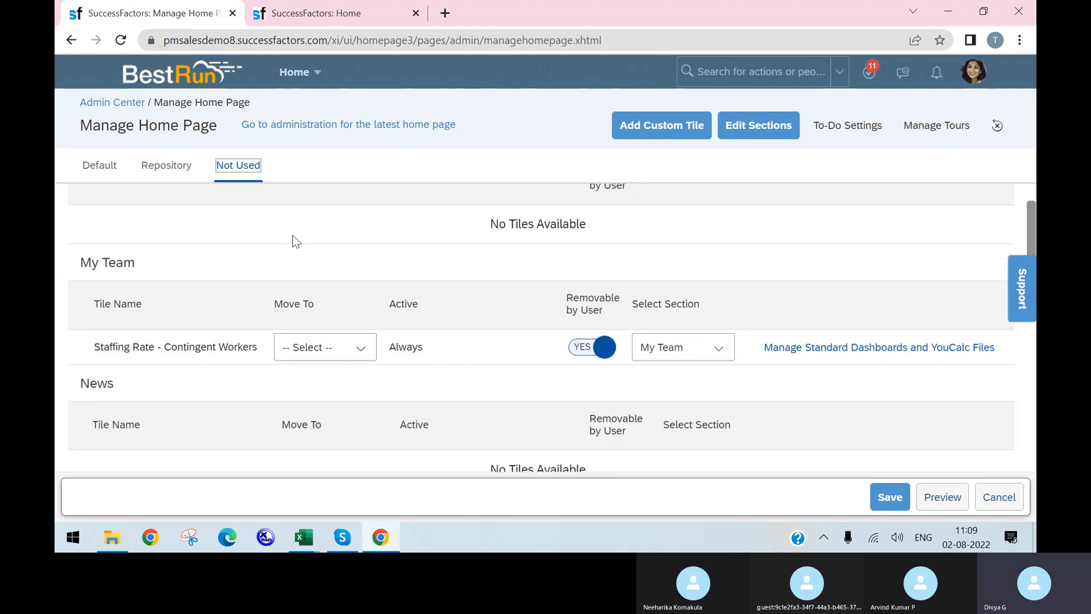
pyautogui.click(358, 355)
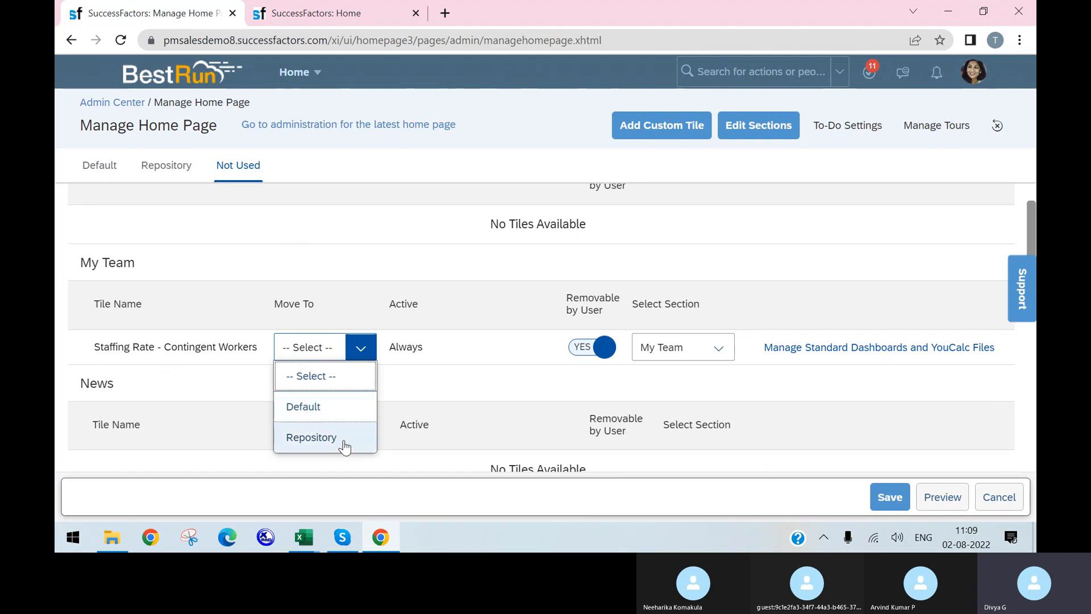
pyautogui.click(165, 166)
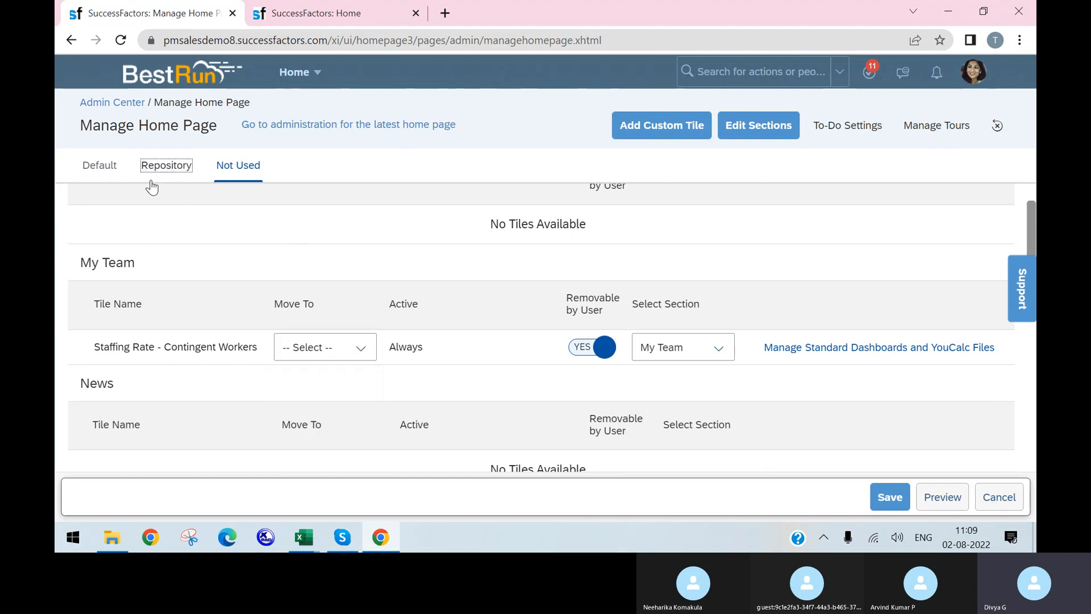
# In the Repository tiles, check External Hire Rate's Move To options, then go to the Home tab
pyautogui.click(183, 166)
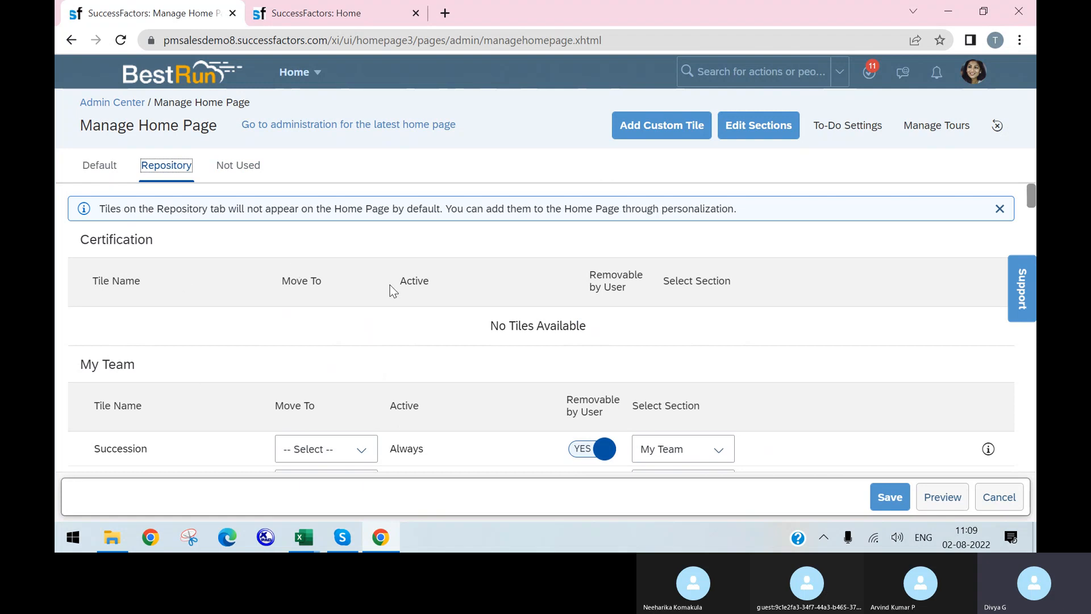
pyautogui.scroll(-5, 511, 449)
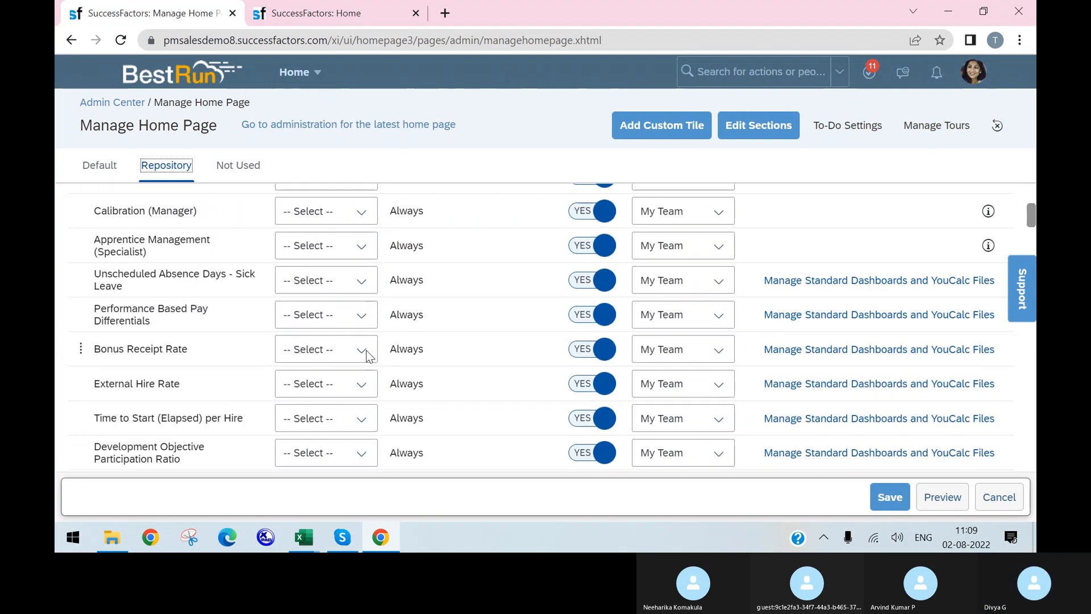
pyautogui.scroll(-3, 449, 335)
pyautogui.scroll(1, 386, 244)
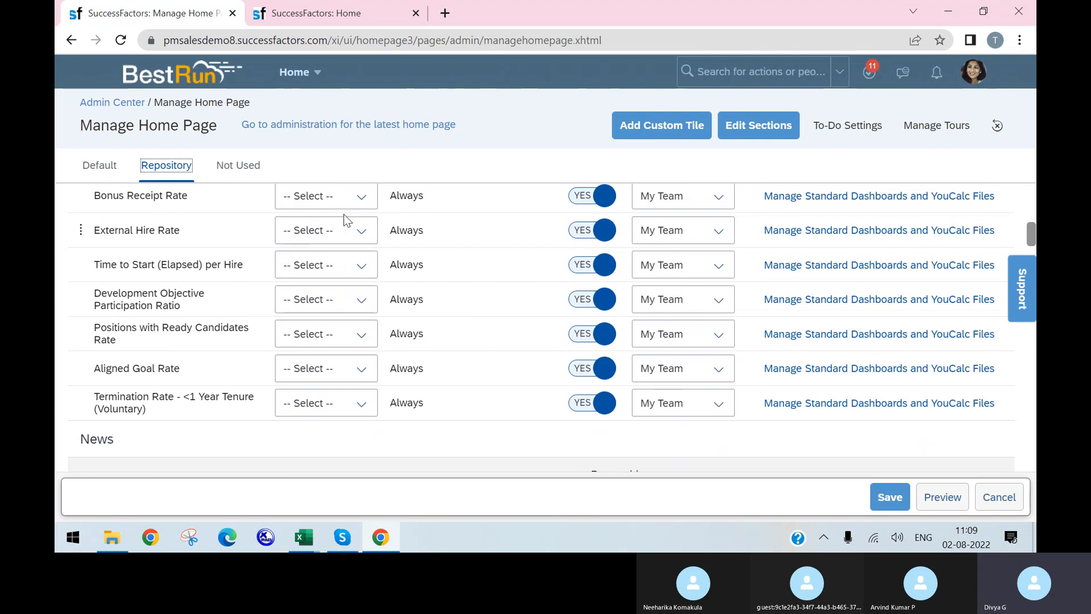
pyautogui.click(358, 233)
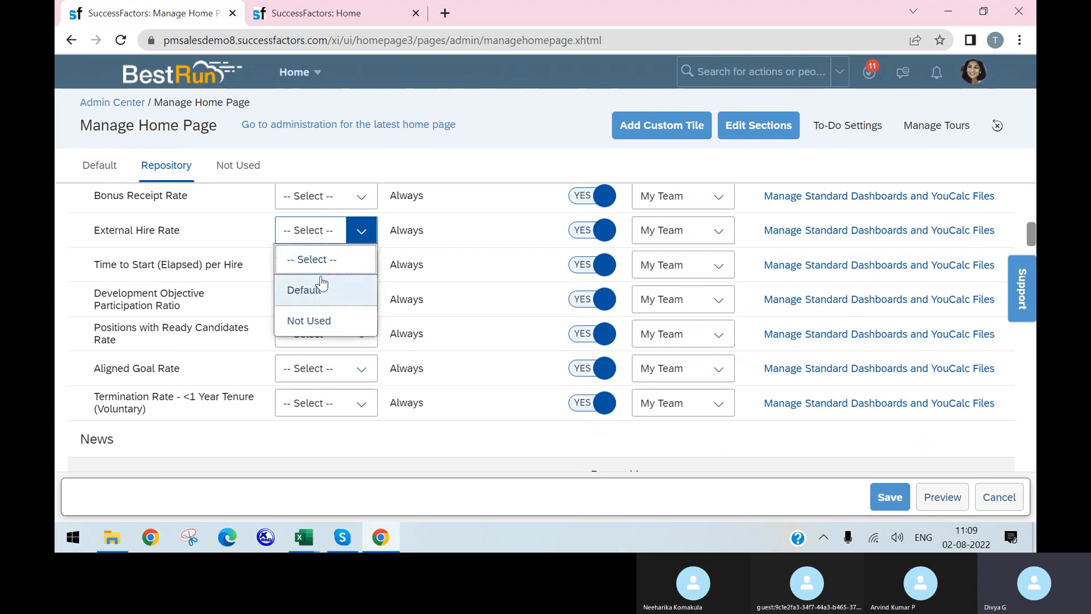
pyautogui.click(120, 168)
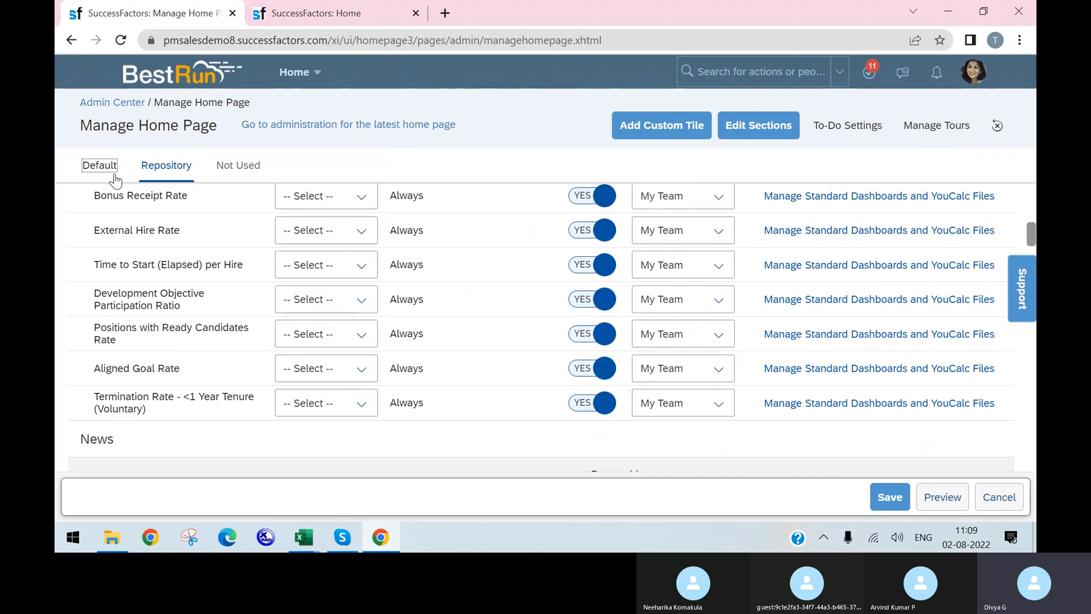
pyautogui.click(370, 12)
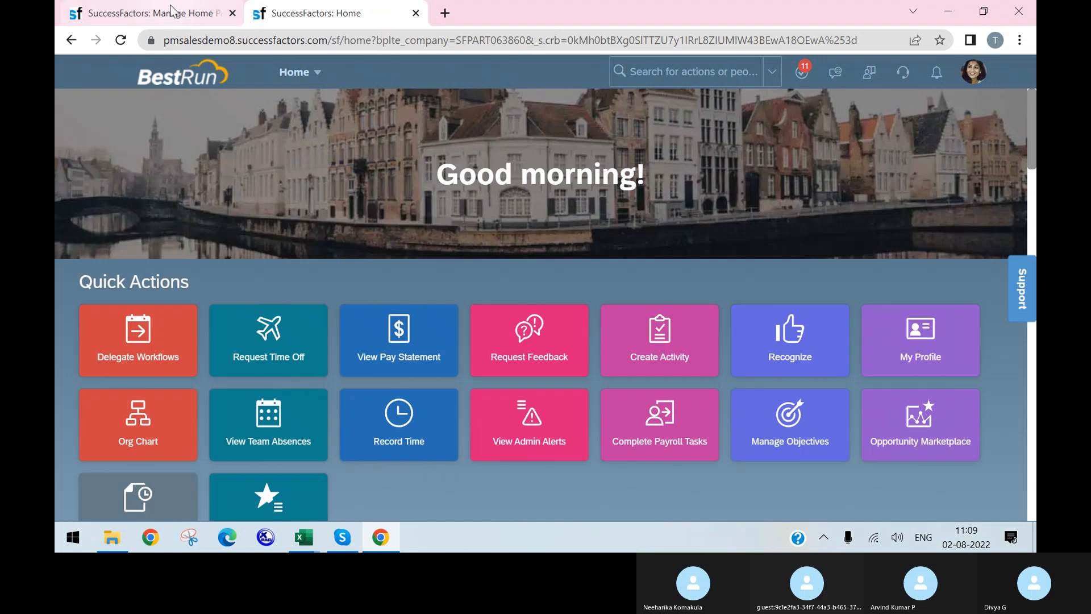
# Back on Manage Home Page, try Add Custom Tile and discard the unsaved changes
pyautogui.click(153, 12)
pyautogui.scroll(-3, 216, 269)
pyautogui.scroll(-5, 577, 252)
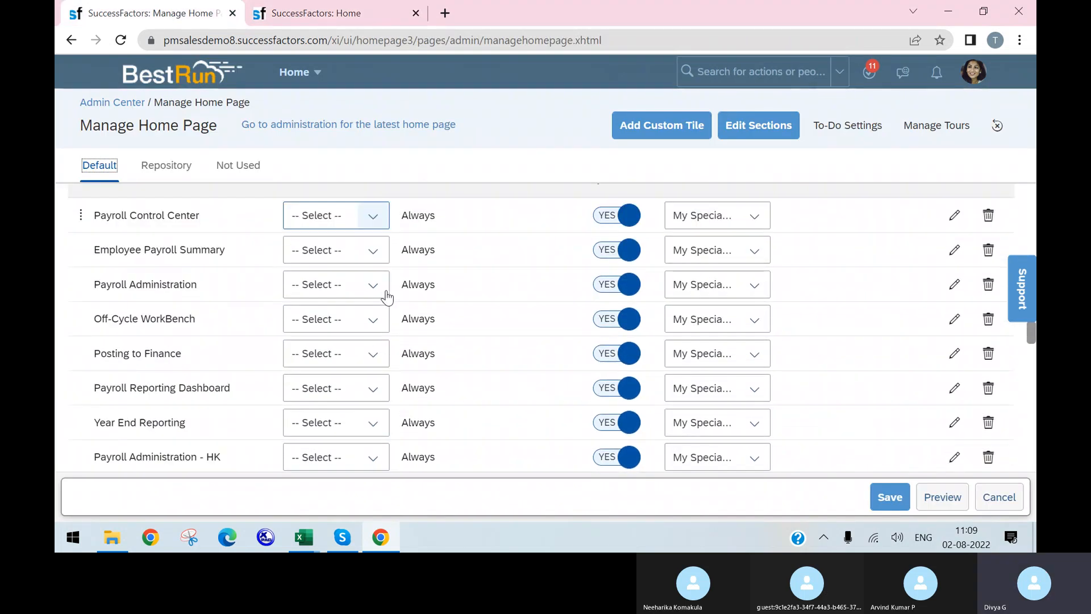
pyautogui.scroll(10, 557, 236)
pyautogui.scroll(15, 547, 222)
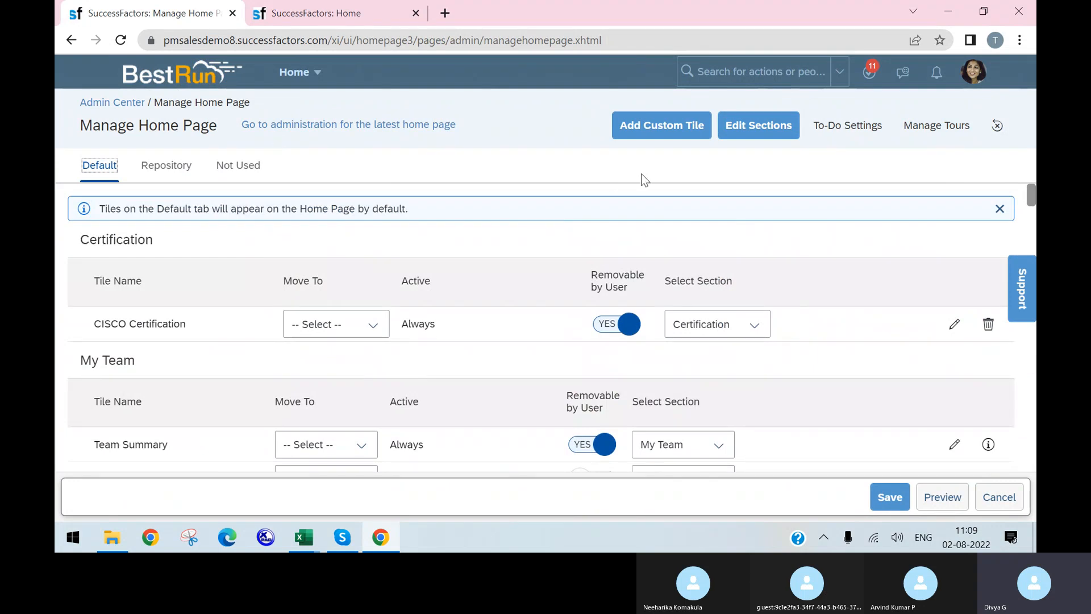
pyautogui.click(659, 130)
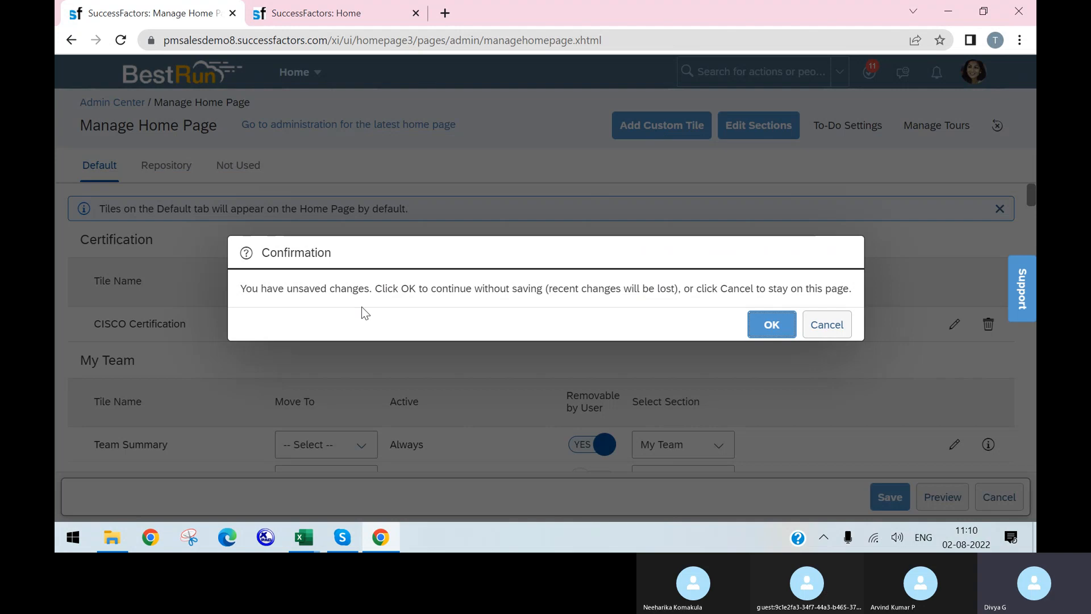
pyautogui.click(773, 324)
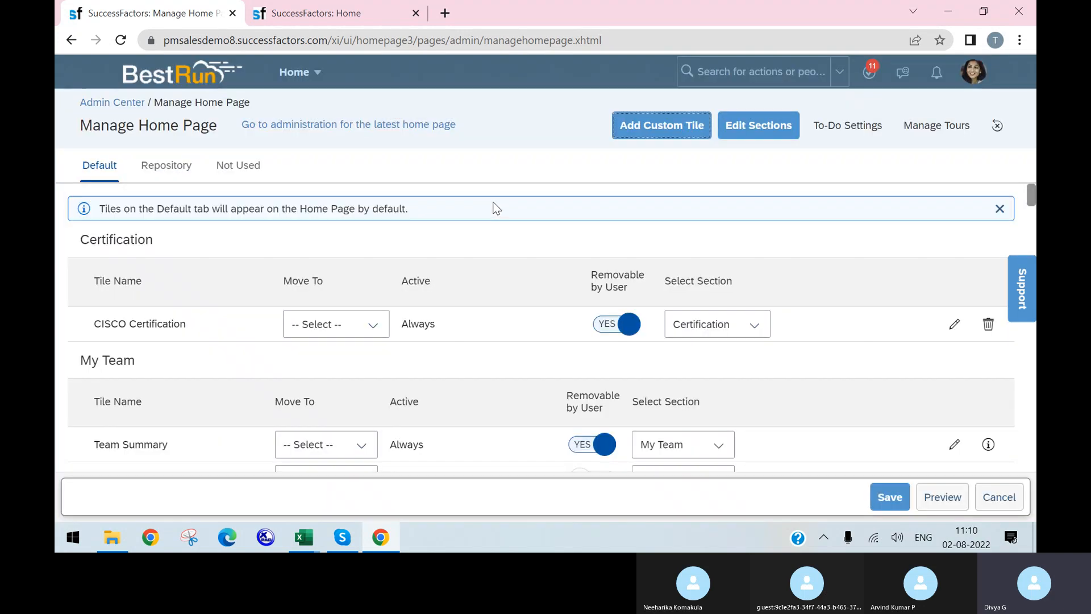
# Discard the unsaved changes again and open the latest home page administration
pyautogui.click(640, 127)
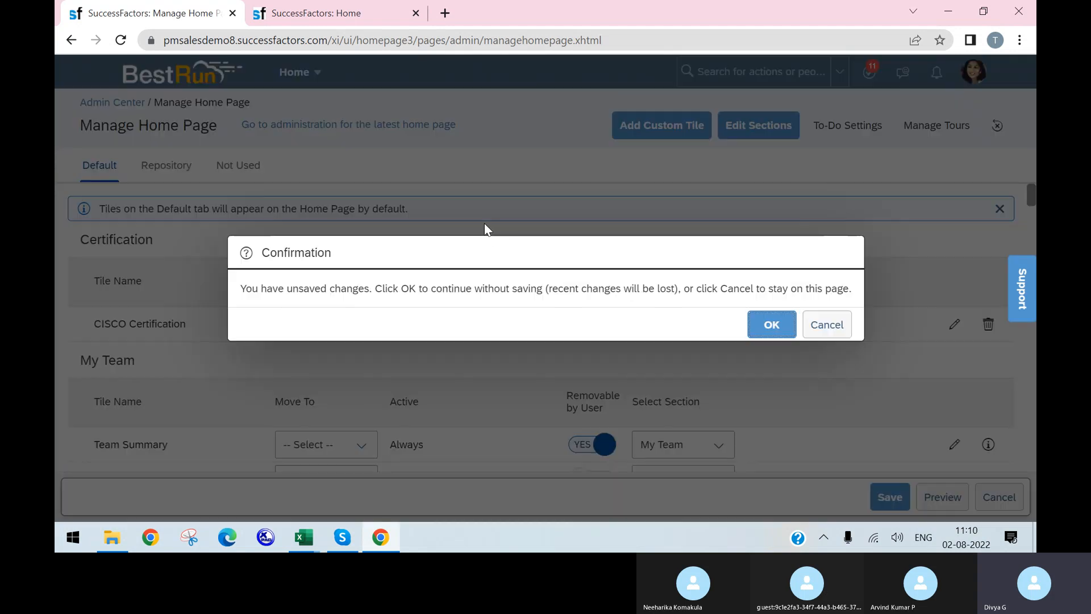
pyautogui.click(771, 324)
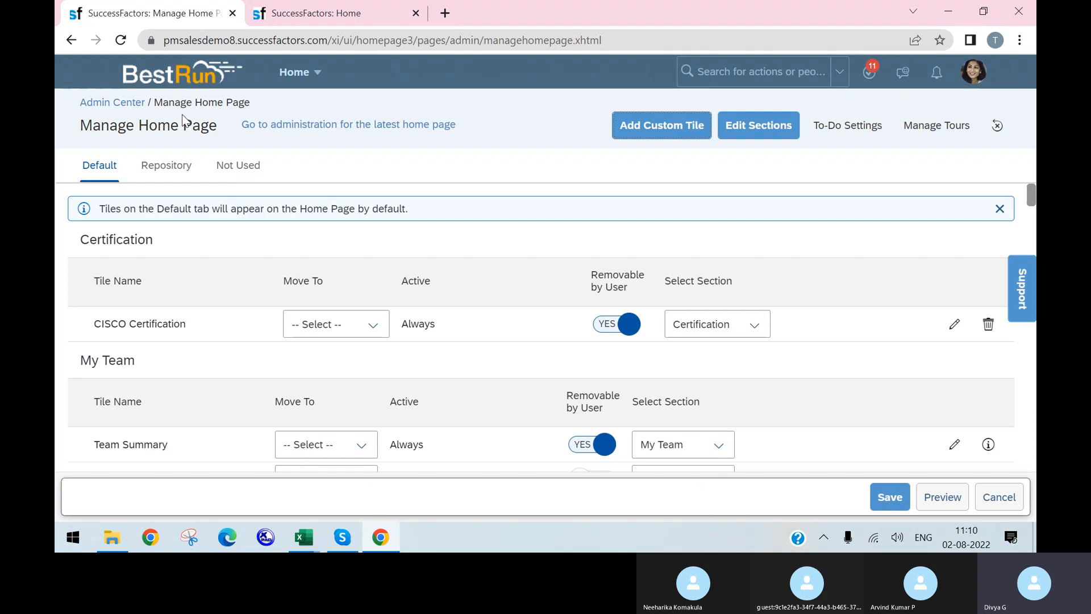
pyautogui.click(291, 125)
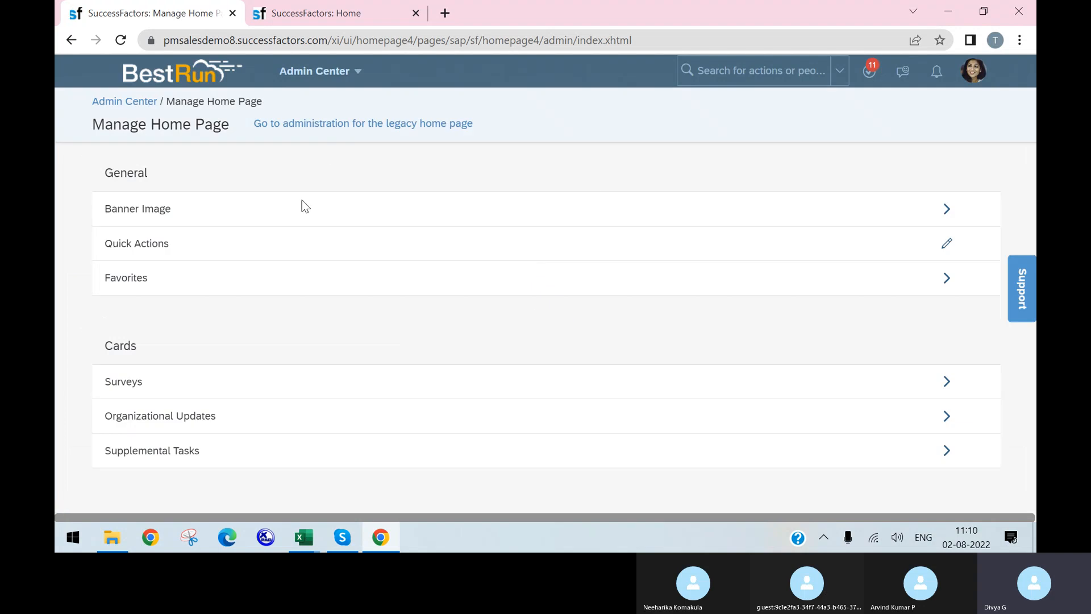
# Go back from the latest home page administration to the legacy home page administration
pyautogui.click(317, 125)
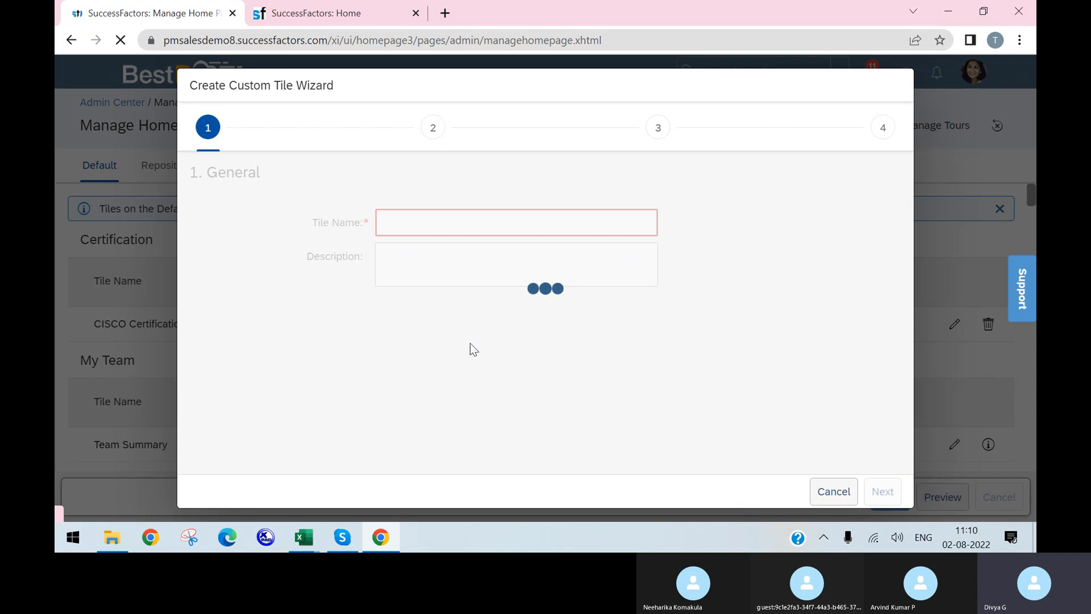
# Restart the custom tile wizard, name the tile Payment Info, and advance to the Tile step
pyautogui.click(821, 493)
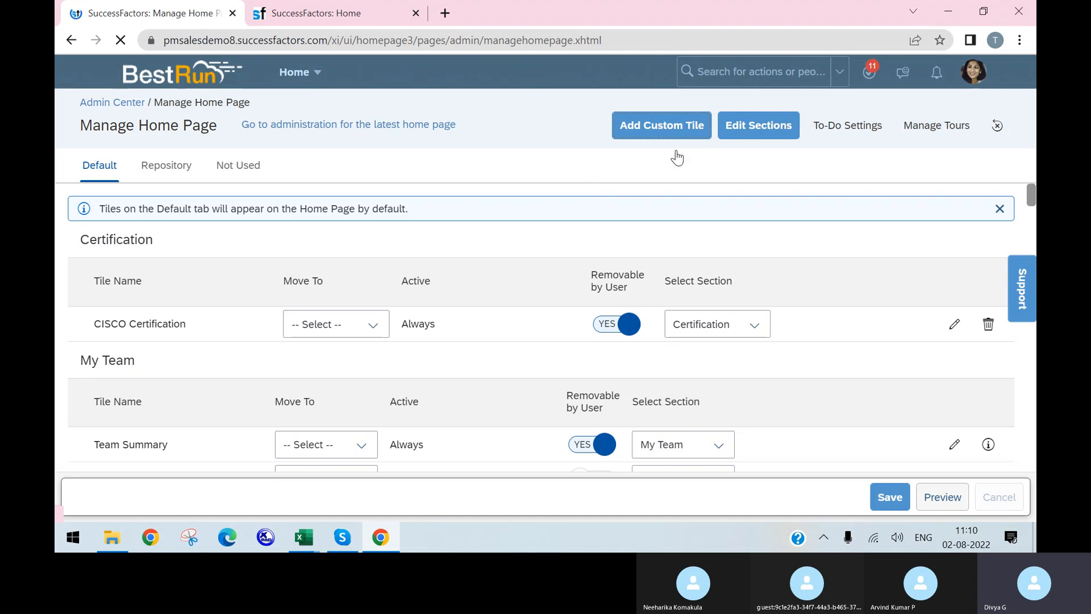
pyautogui.click(670, 127)
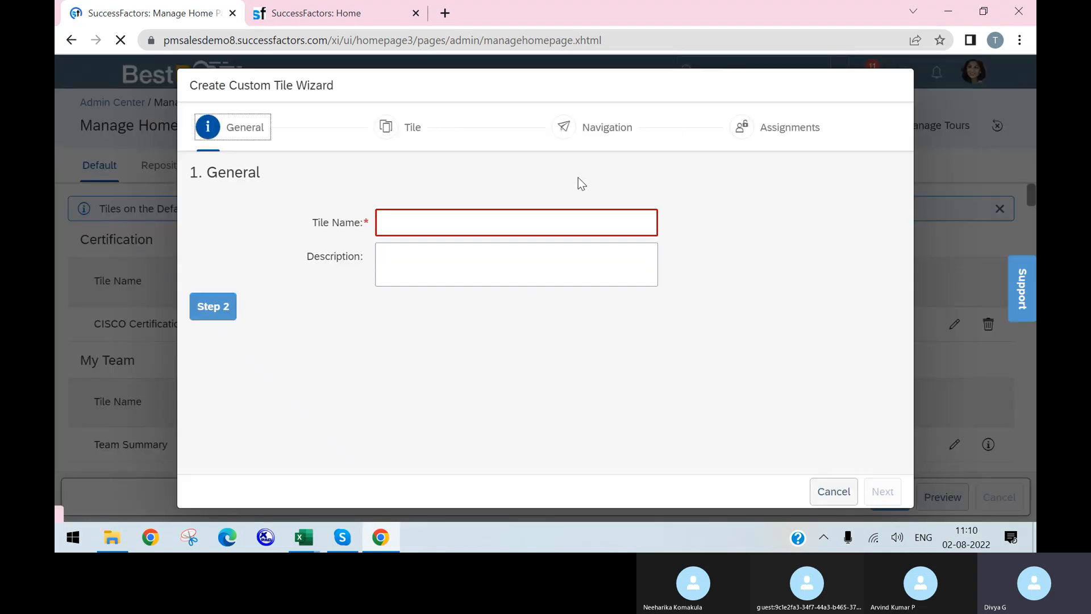
pyautogui.click(408, 222)
pyautogui.write('dfg')
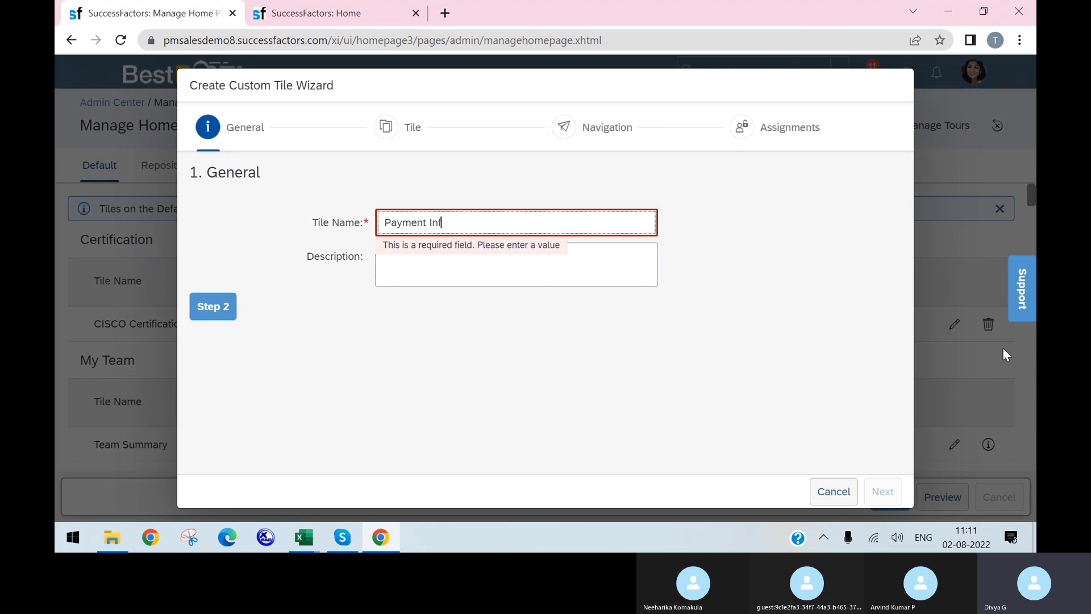
pyautogui.write('o')
pyautogui.click(635, 273)
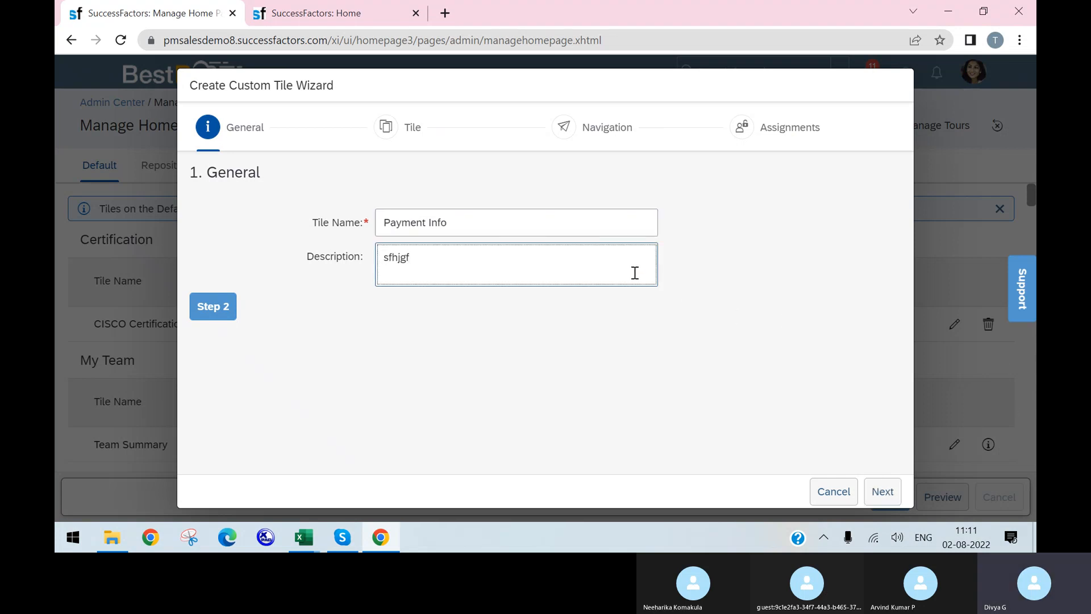
pyautogui.click(201, 307)
# Make the tile Graphical, replace the junk title with 'test', and fill in the subtitle
pyautogui.scroll(2, 434, 361)
pyautogui.scroll(-2, 524, 329)
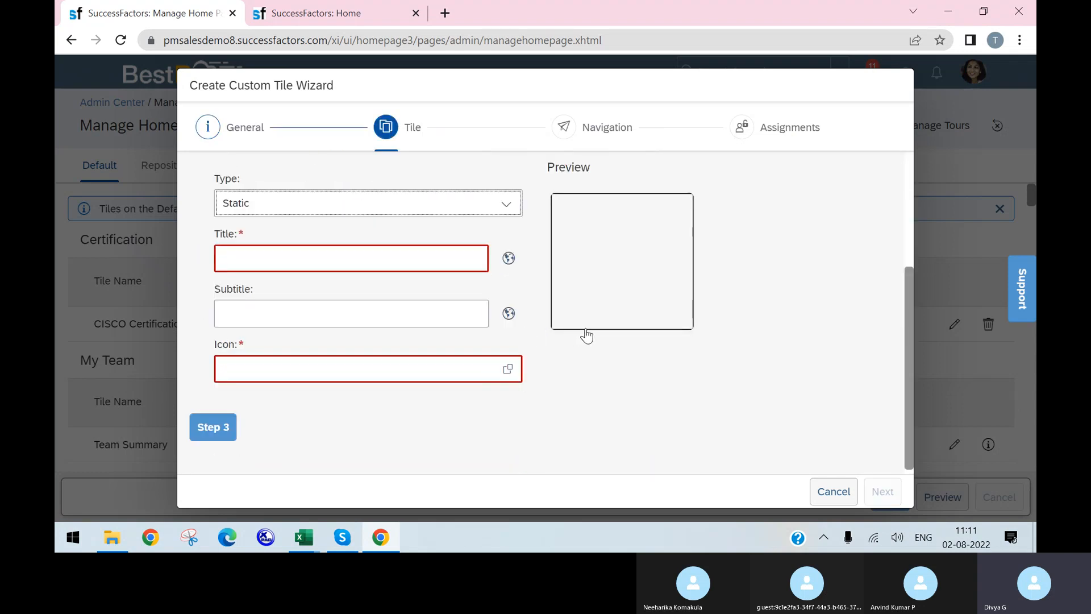
pyautogui.scroll(3, 347, 305)
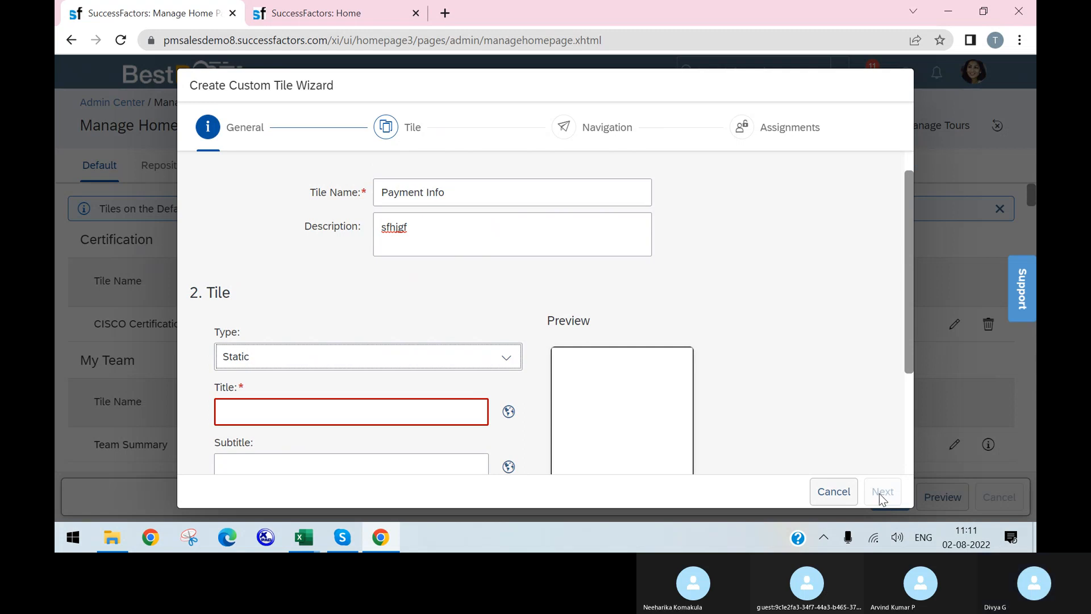
pyautogui.scroll(-3, 399, 262)
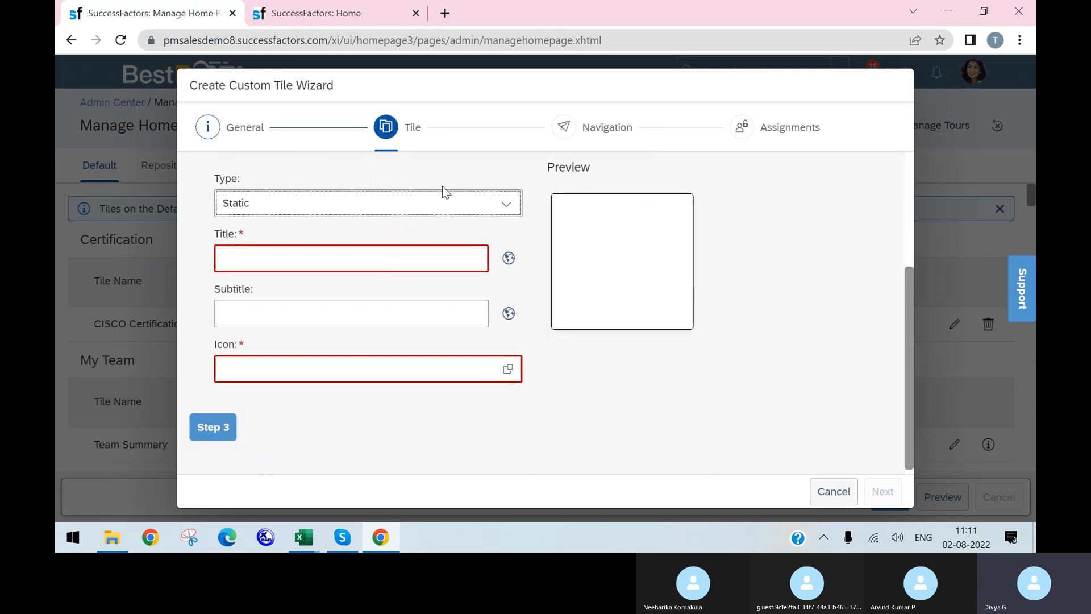
pyautogui.click(506, 204)
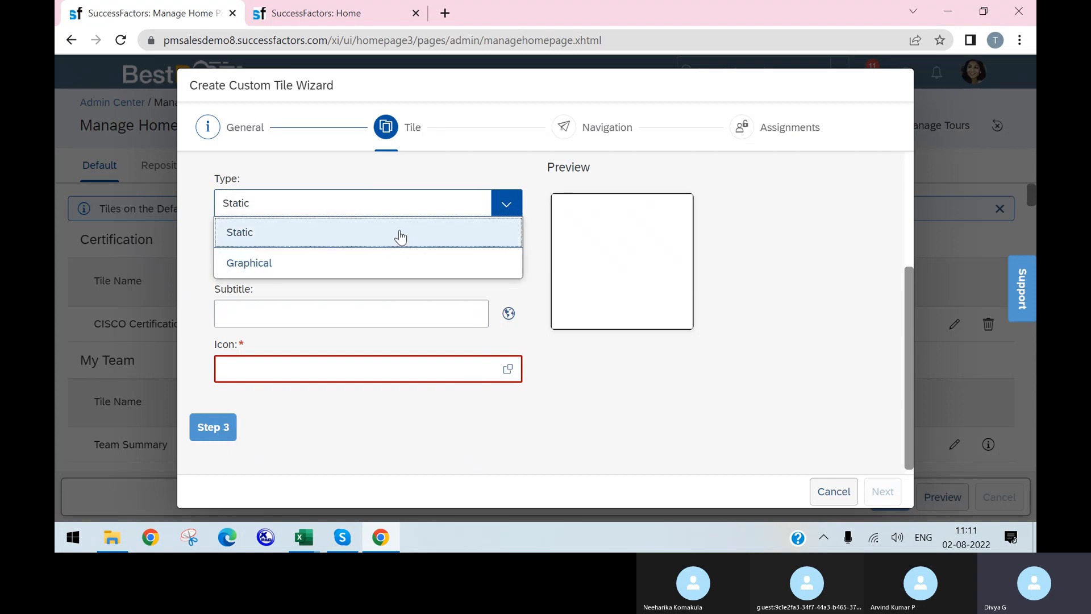
pyautogui.click(390, 262)
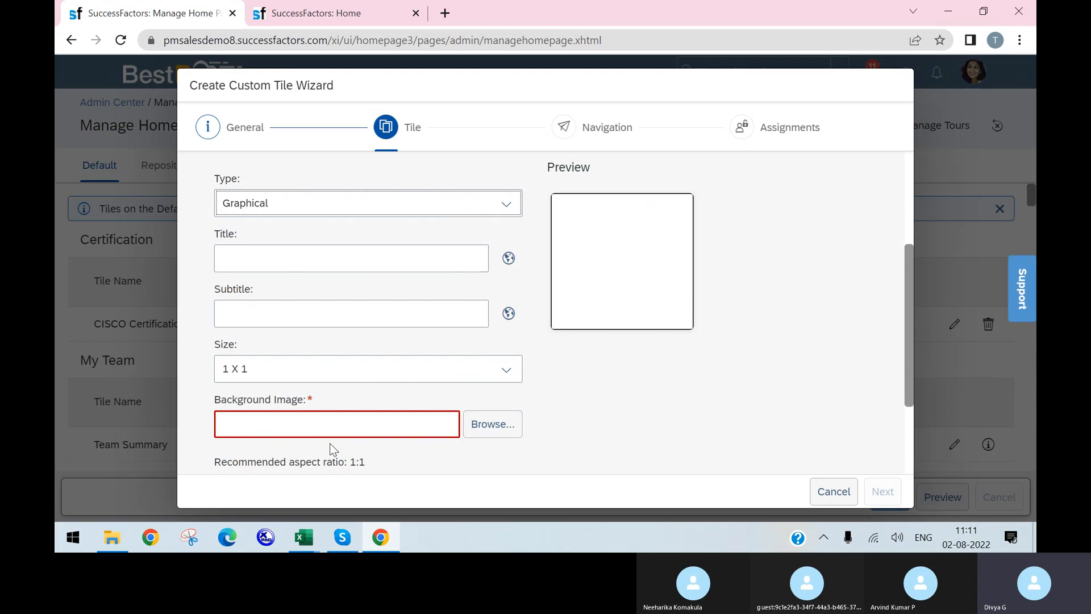
pyautogui.click(345, 257)
pyautogui.write('fhgj')
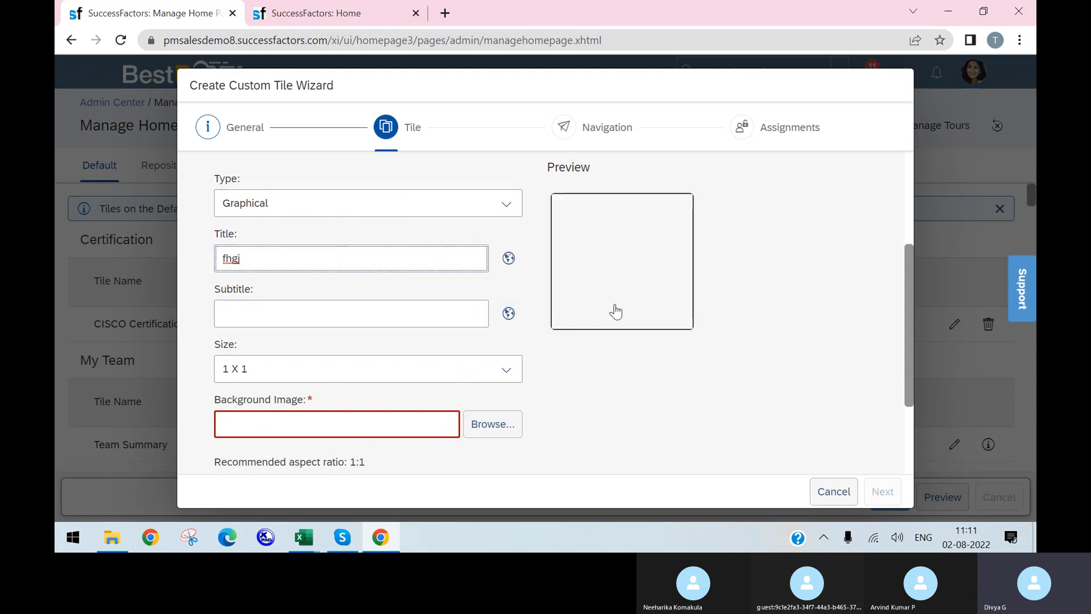
pyautogui.doubleClick(397, 260)
pyautogui.write('test')
pyautogui.click(267, 308)
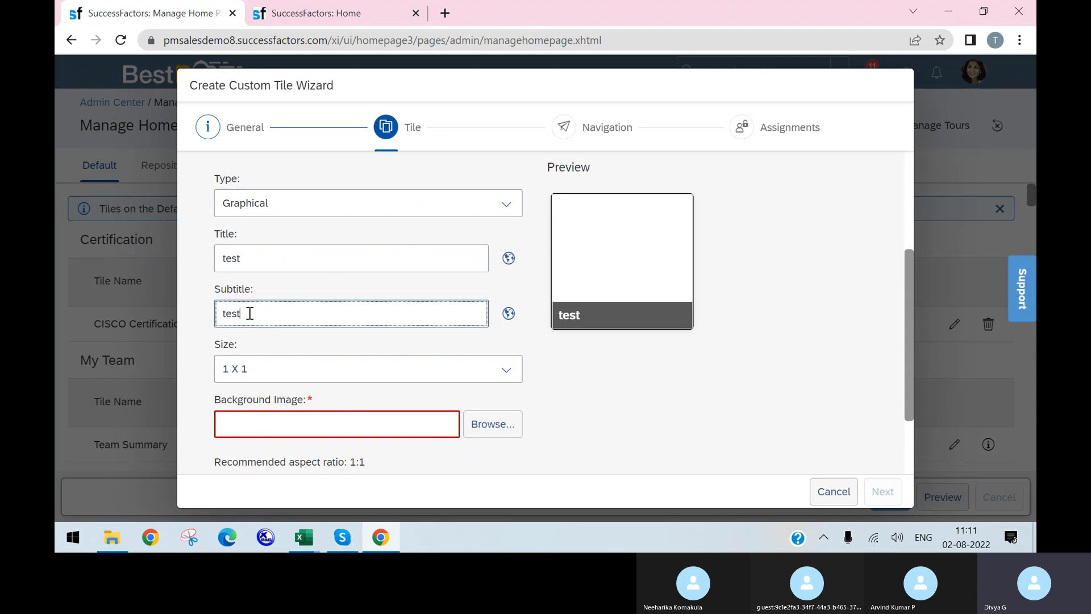
pyautogui.click(506, 335)
pyautogui.click(308, 261)
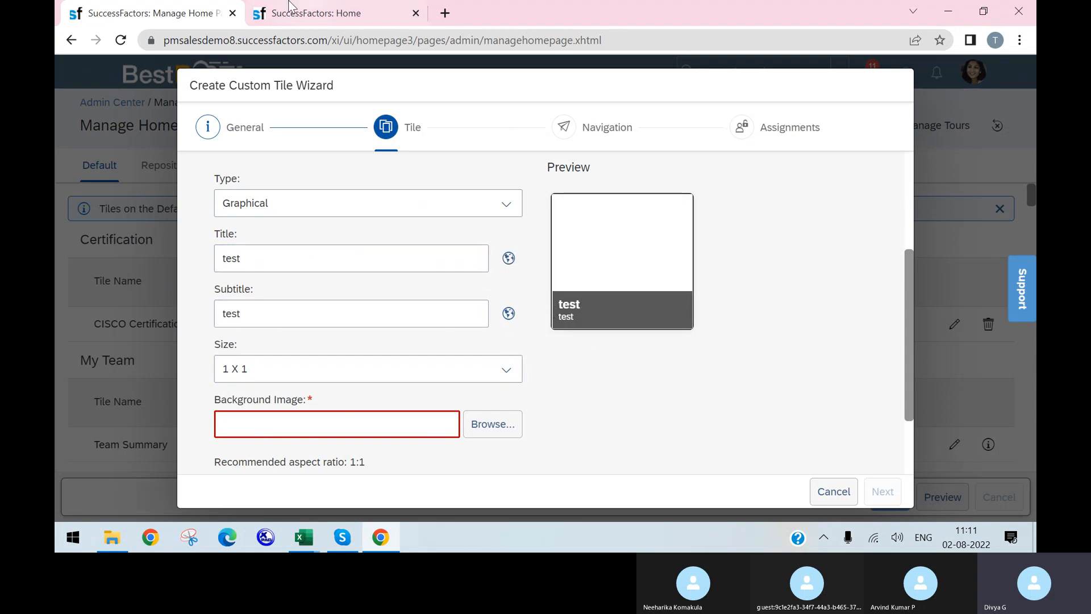
# Compare against the existing home page tiles, then try tile size 2 X 1 and revert to 1 X 1
pyautogui.click(335, 15)
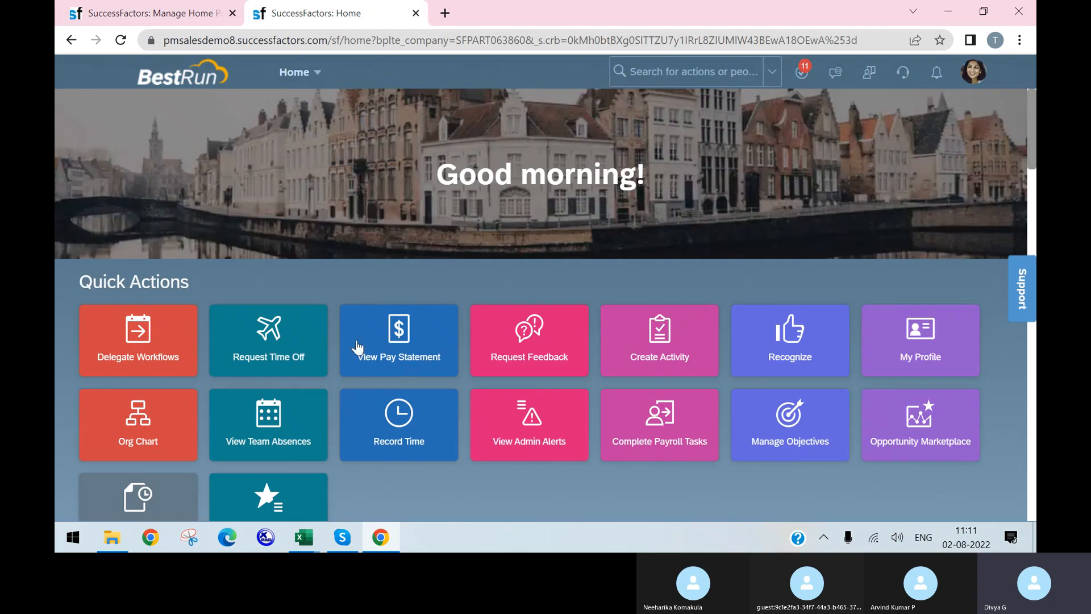
pyautogui.click(176, 9)
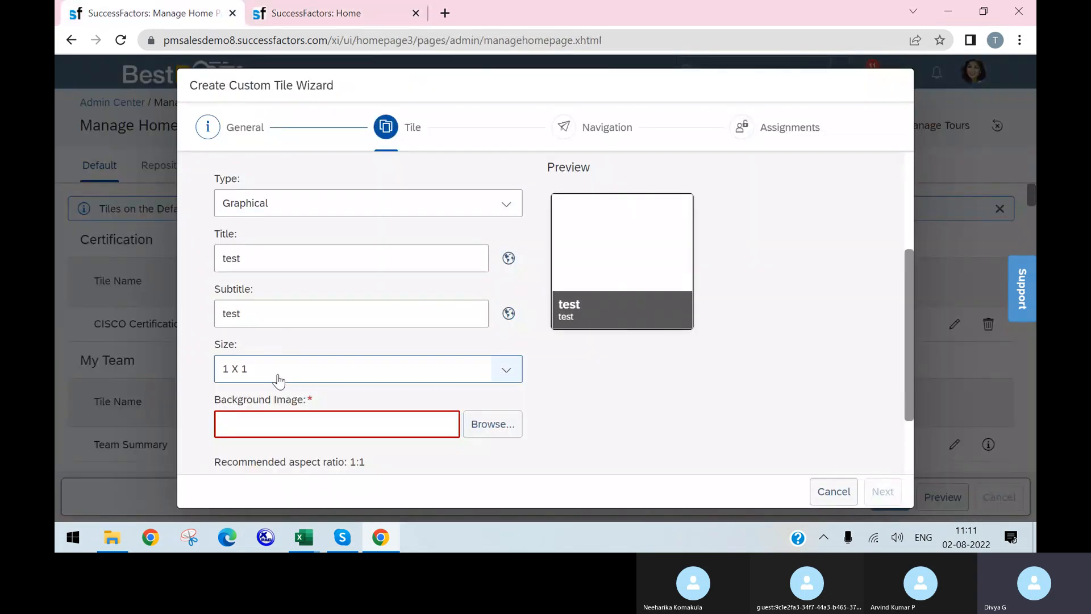
pyautogui.click(495, 377)
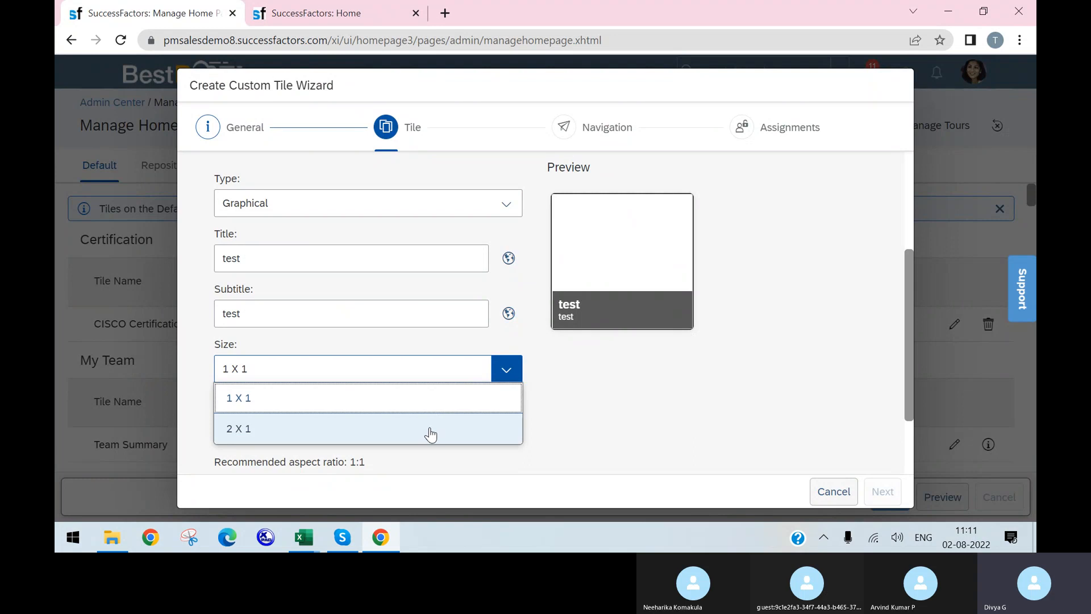
pyautogui.click(432, 431)
pyautogui.click(508, 372)
pyautogui.click(466, 406)
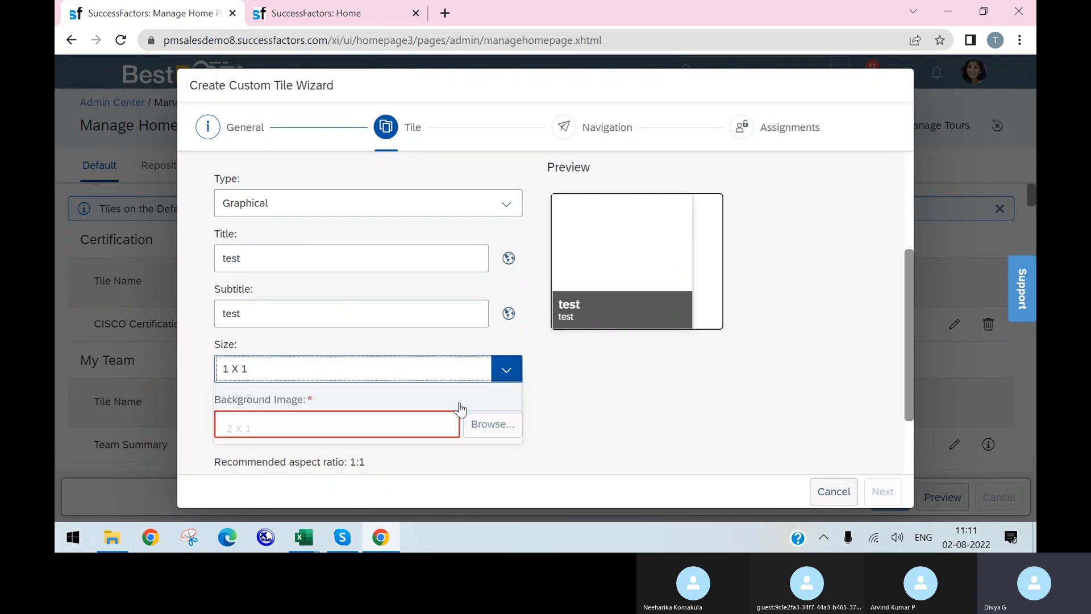
# Switch the tile type back to Static, keeping size 1 X 1
pyautogui.moveTo(597, 407); pyautogui.dragTo(426, 446)
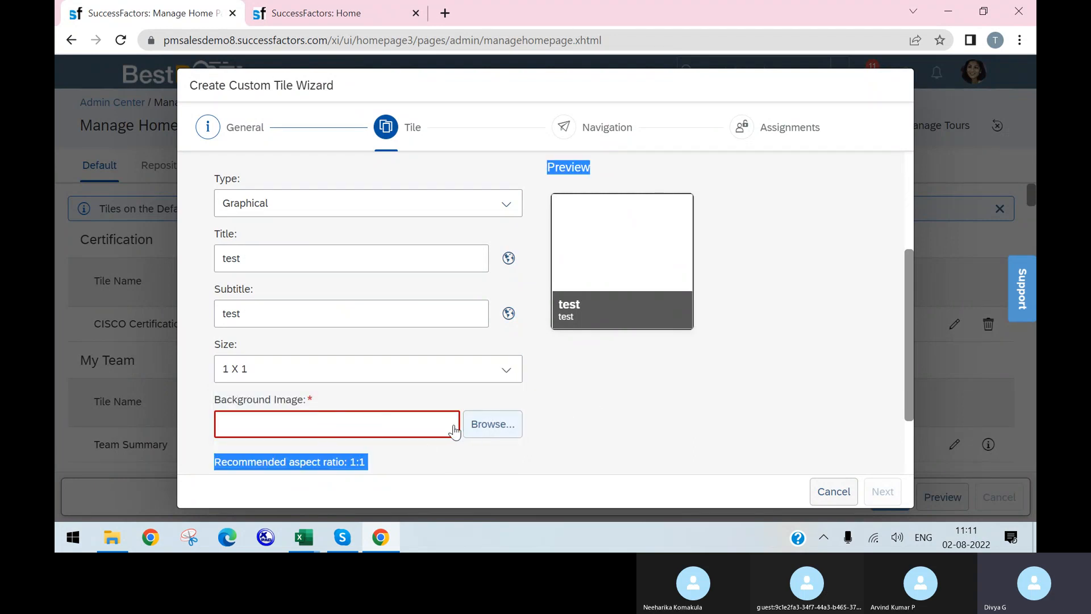
pyautogui.scroll(-2, 570, 431)
pyautogui.scroll(2, 462, 404)
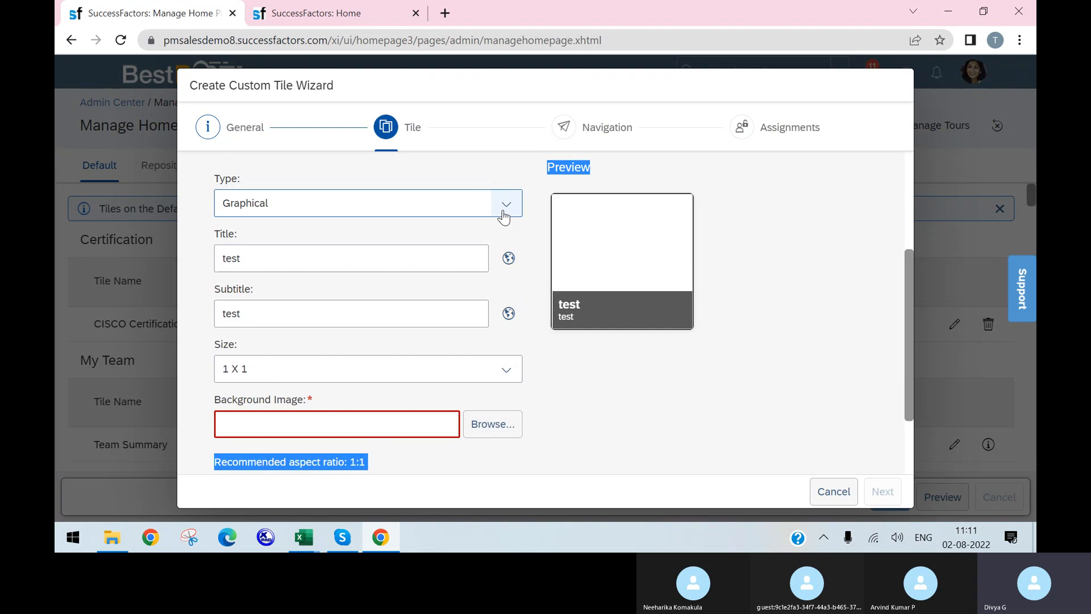
pyautogui.click(513, 204)
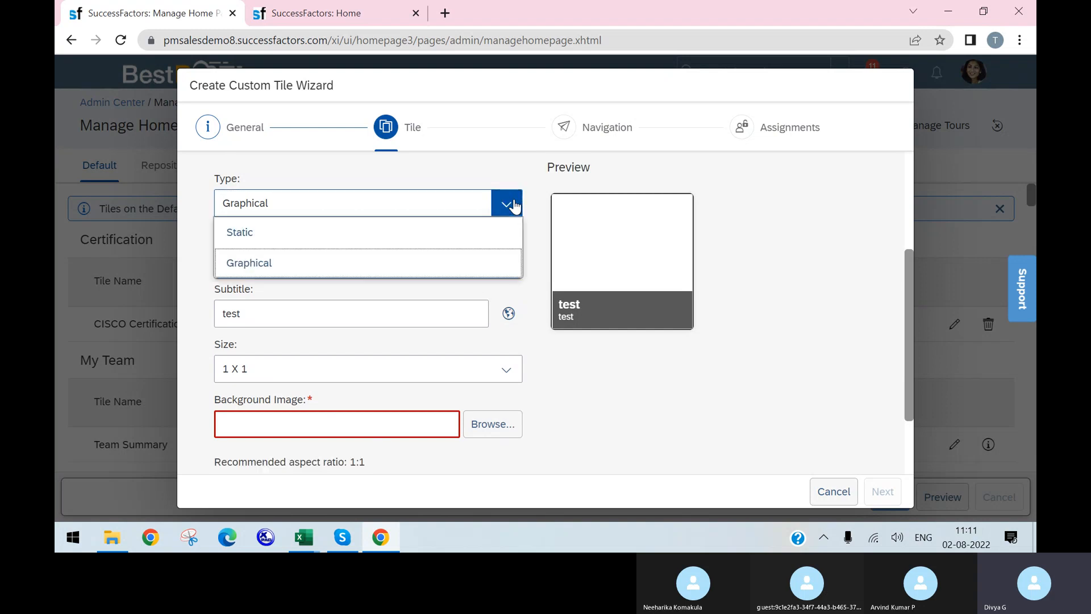
pyautogui.click(487, 233)
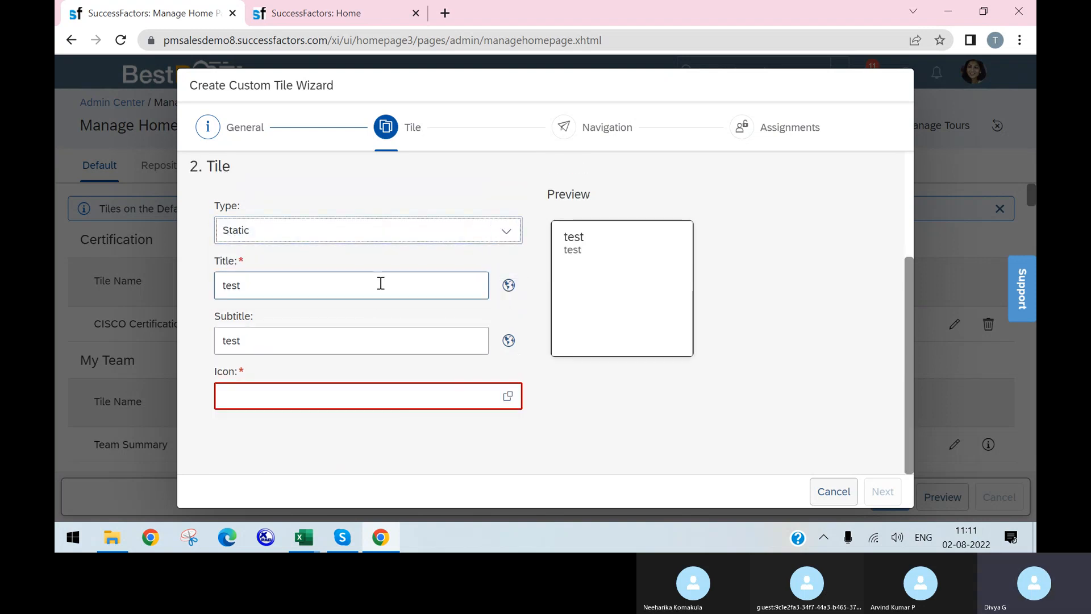
# Give the 'test' tile the pie-chart icon and continue to the Navigation step
pyautogui.click(507, 396)
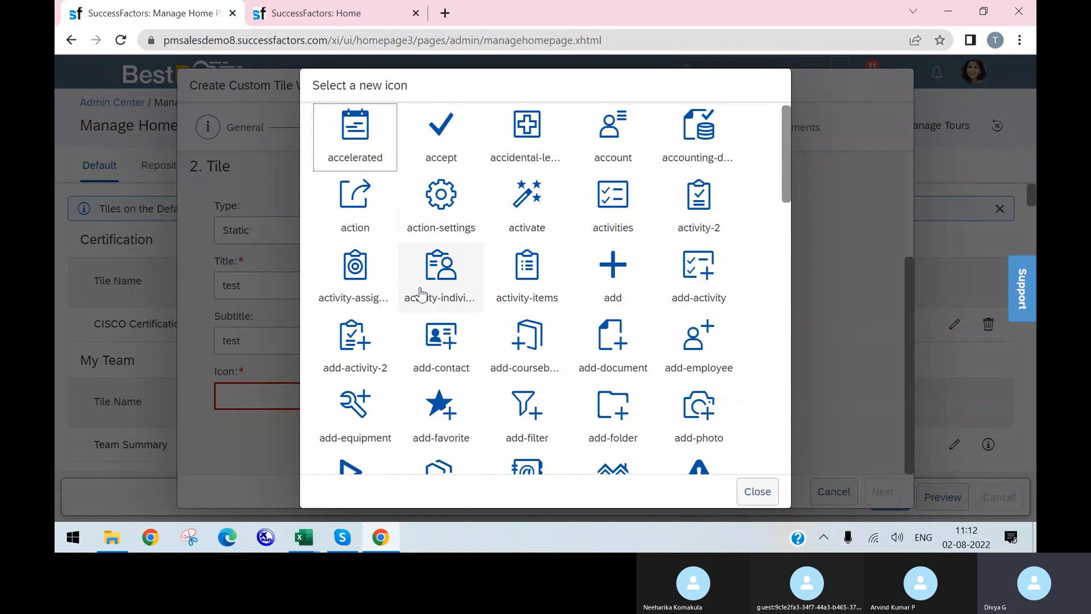
pyautogui.scroll(-1, 657, 358)
pyautogui.scroll(-1, 614, 359)
pyautogui.scroll(-3, 438, 364)
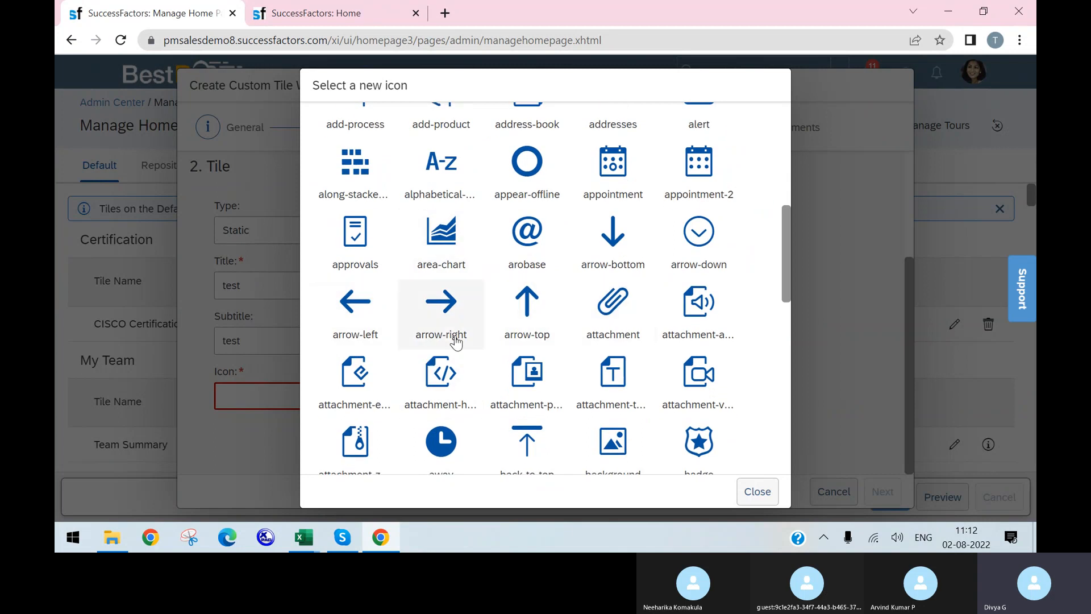
pyautogui.scroll(-2, 716, 341)
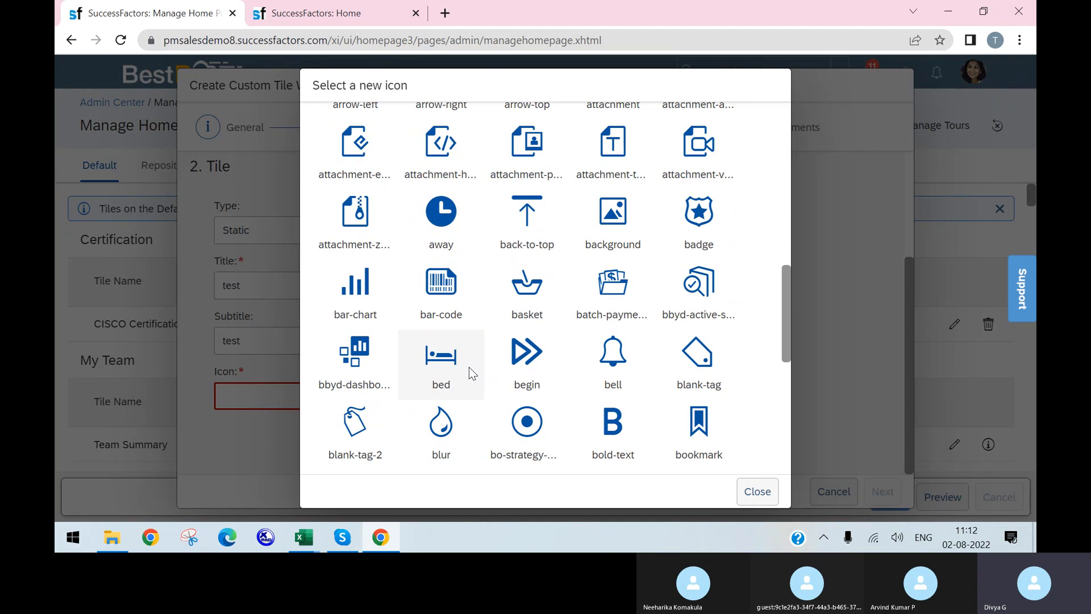
pyautogui.scroll(-3, 638, 390)
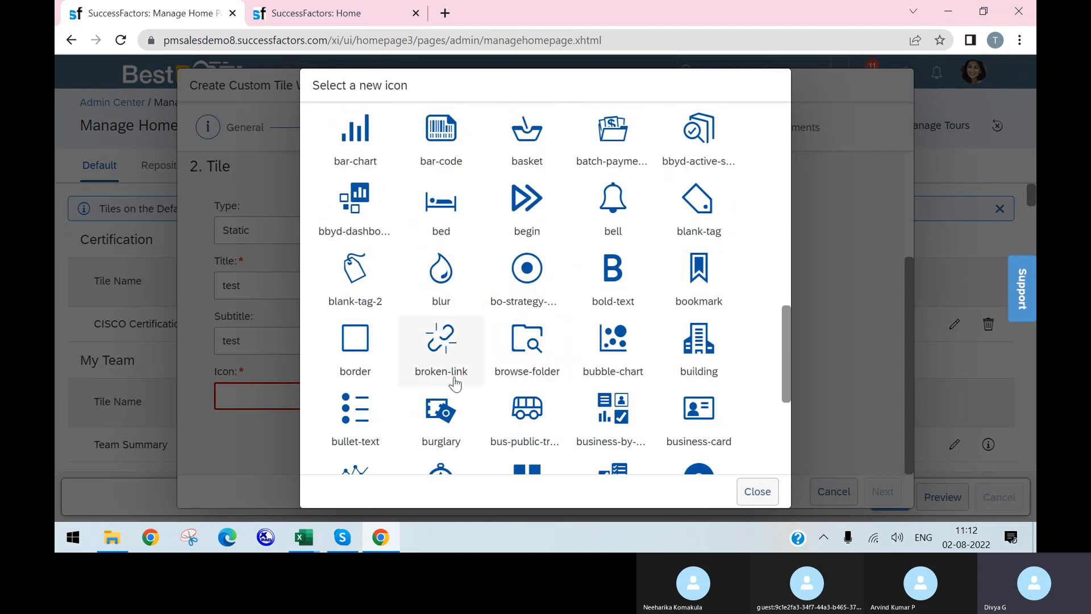
pyautogui.scroll(-3, 660, 373)
pyautogui.scroll(-4, 454, 369)
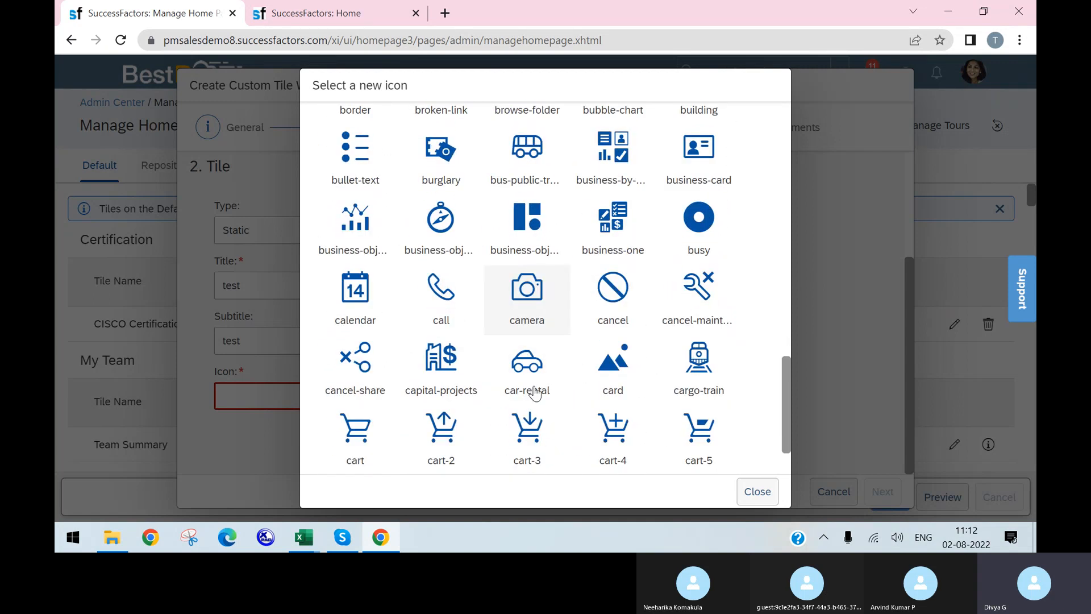
pyautogui.scroll(-3, 511, 341)
pyautogui.scroll(-6, 603, 330)
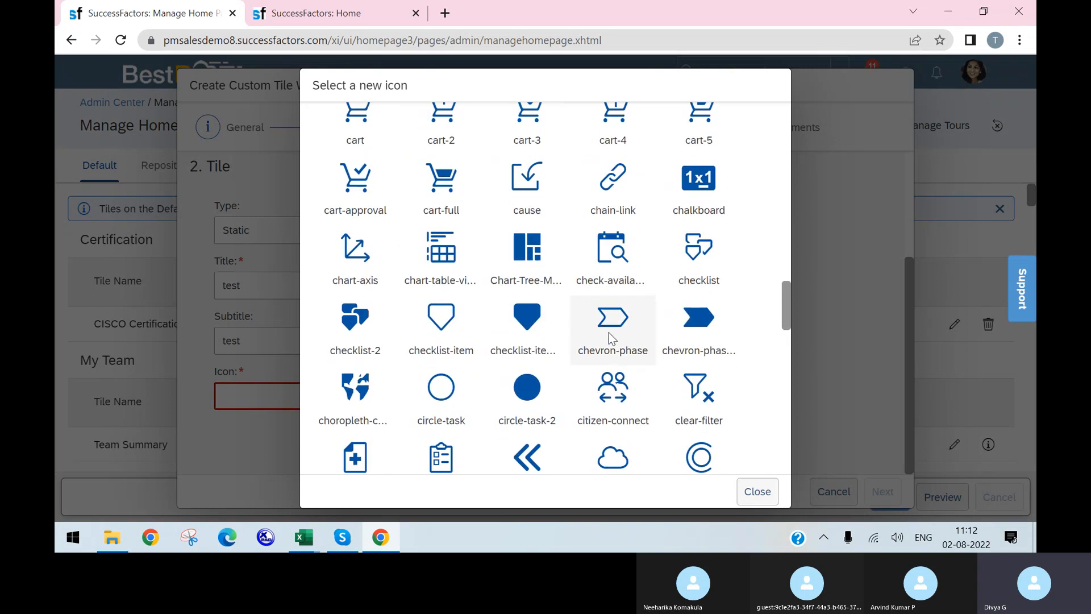
pyautogui.scroll(-3, 611, 342)
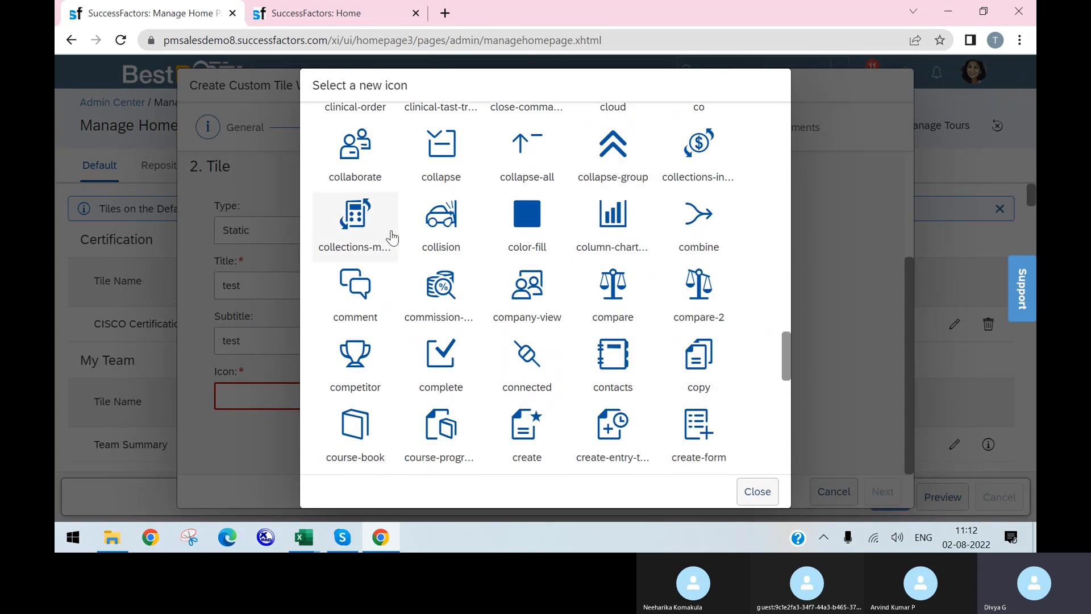
pyautogui.scroll(-4, 614, 341)
pyautogui.scroll(-4, 628, 403)
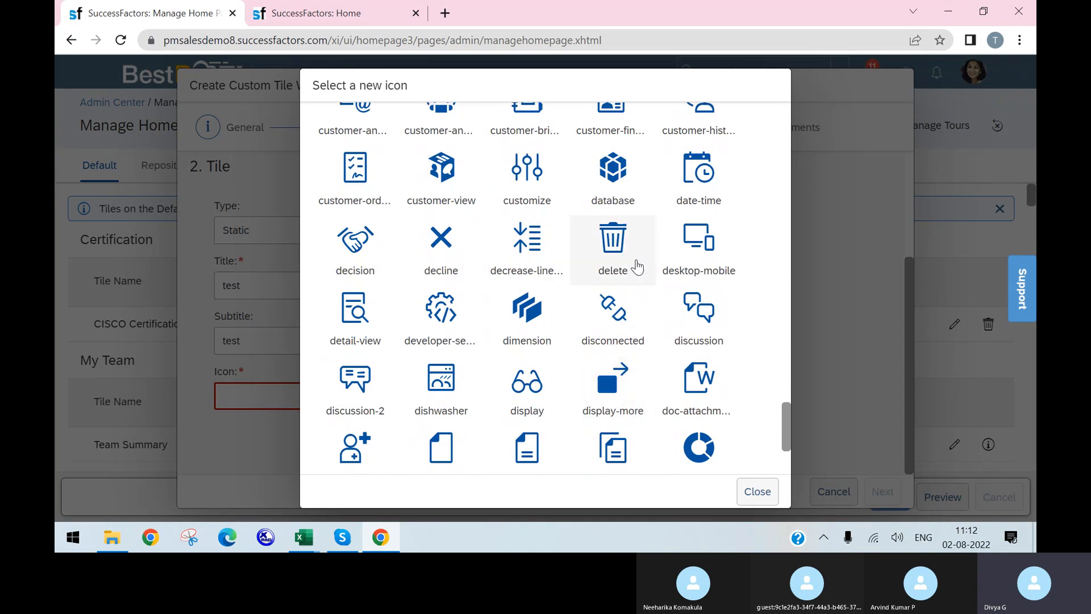
pyautogui.scroll(-2, 688, 398)
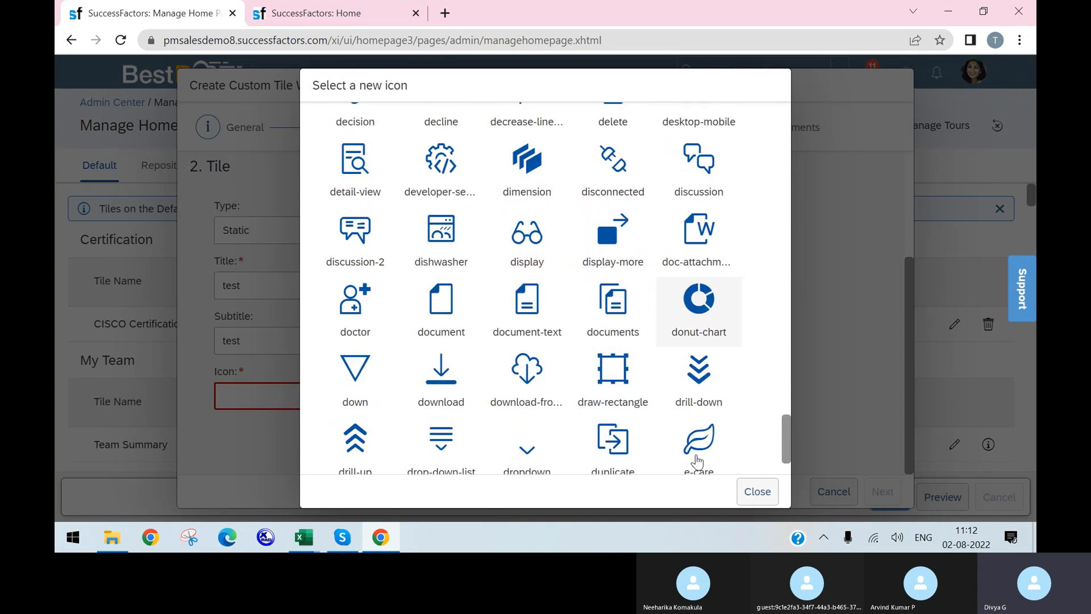
pyautogui.scroll(-2, 568, 364)
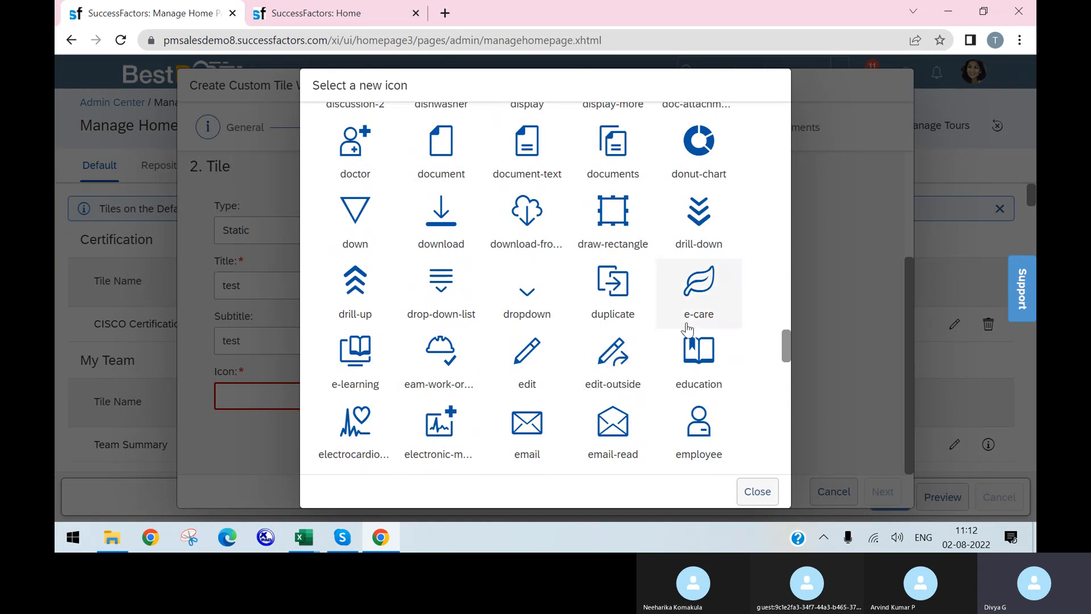
pyautogui.scroll(-1, 435, 375)
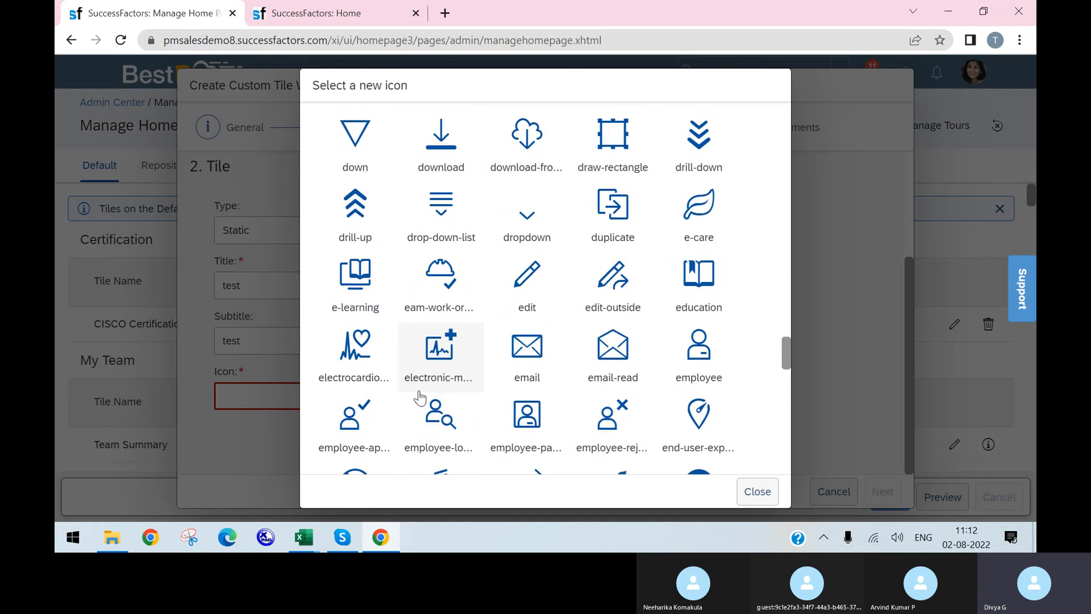
pyautogui.scroll(-3, 511, 398)
pyautogui.scroll(-3, 539, 400)
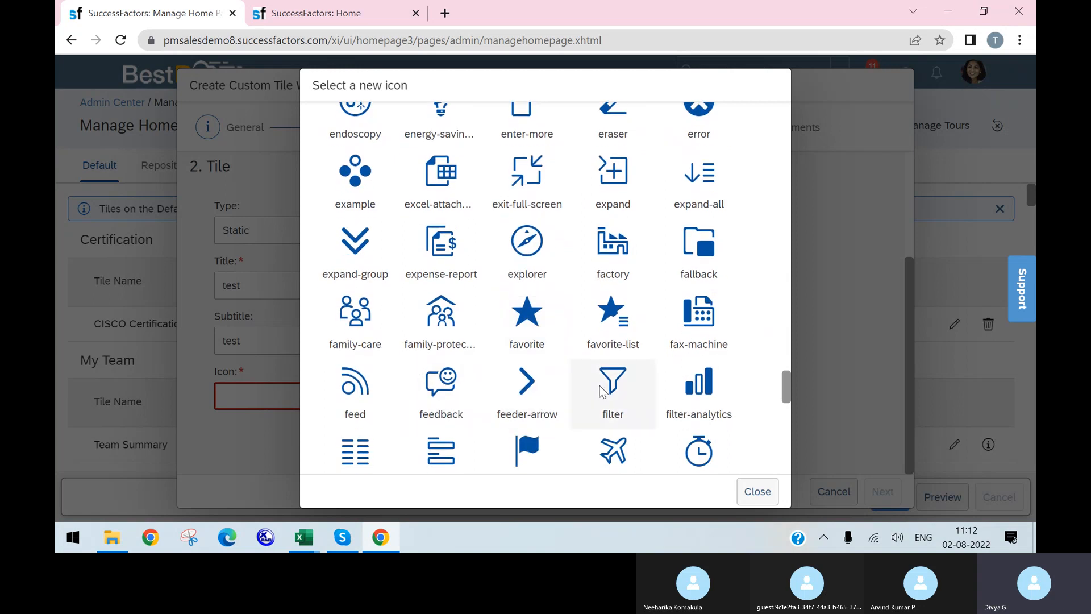
pyautogui.scroll(-2, 602, 392)
pyautogui.scroll(-2, 398, 398)
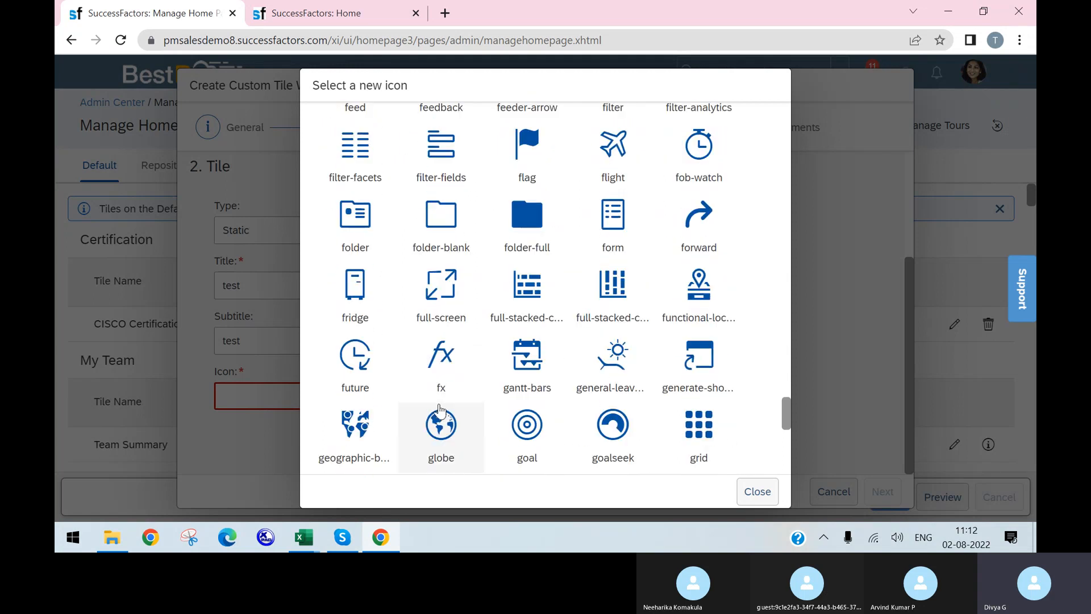
pyautogui.scroll(-4, 440, 408)
pyautogui.scroll(-2, 438, 404)
pyautogui.scroll(-4, 607, 341)
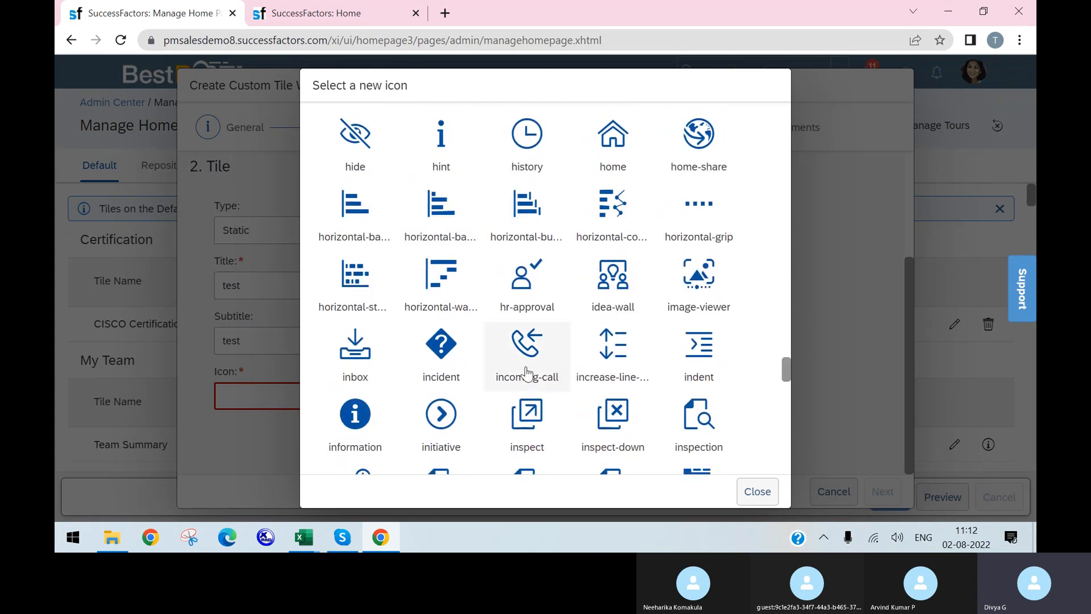
pyautogui.scroll(-2, 654, 380)
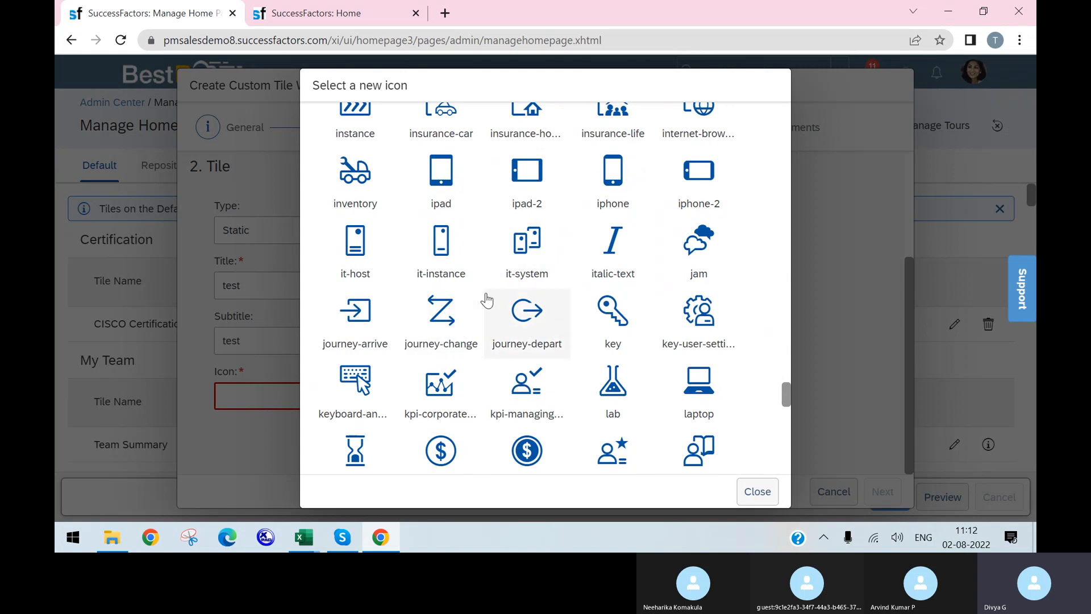
pyautogui.scroll(-1, 596, 341)
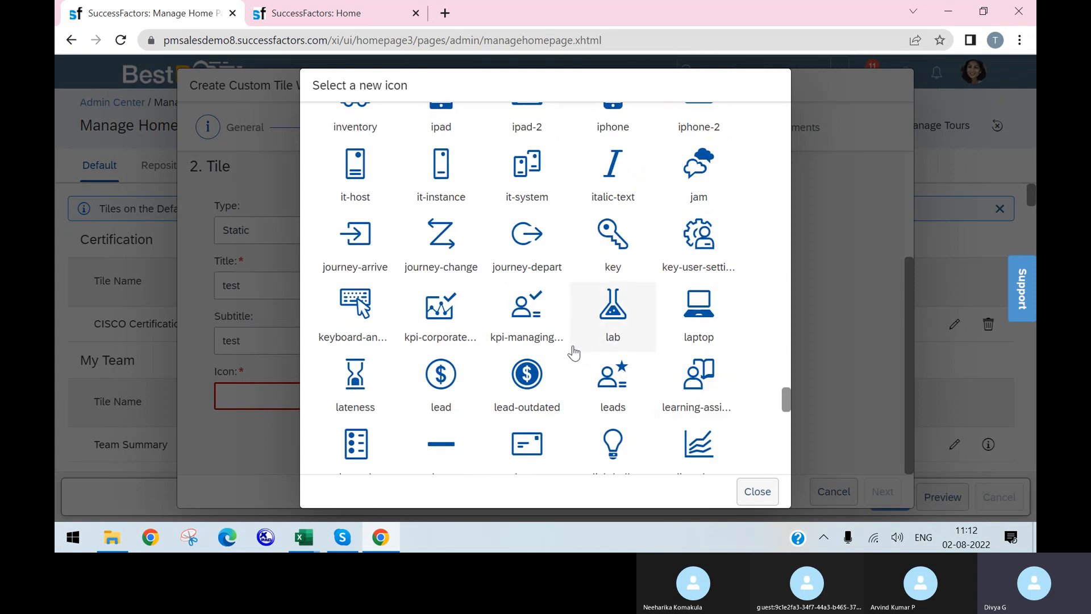
pyautogui.scroll(-1, 454, 312)
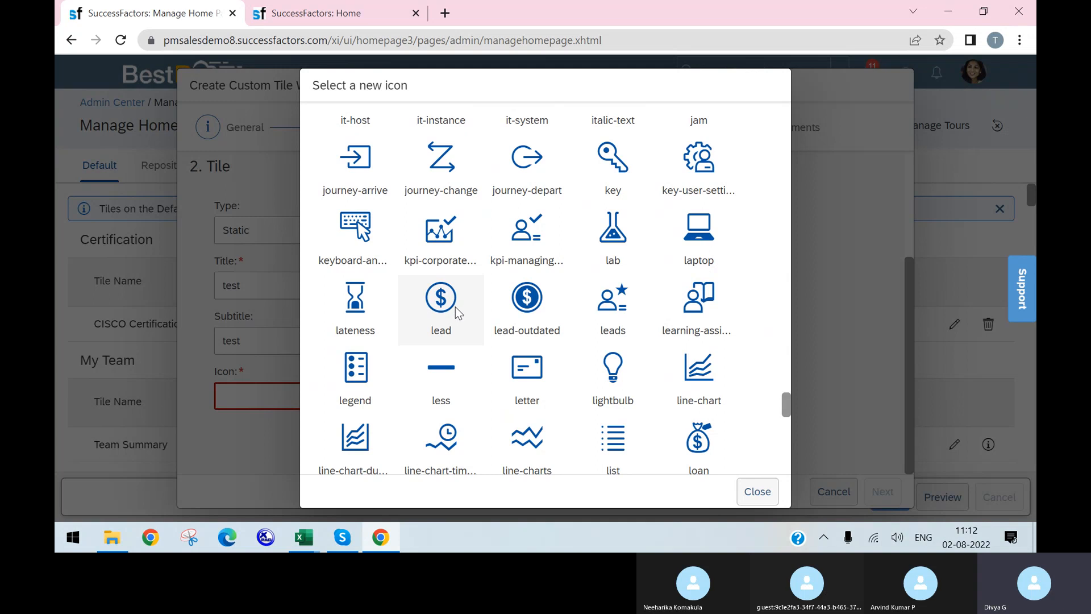
pyautogui.scroll(-1, 426, 256)
pyautogui.scroll(-5, 413, 217)
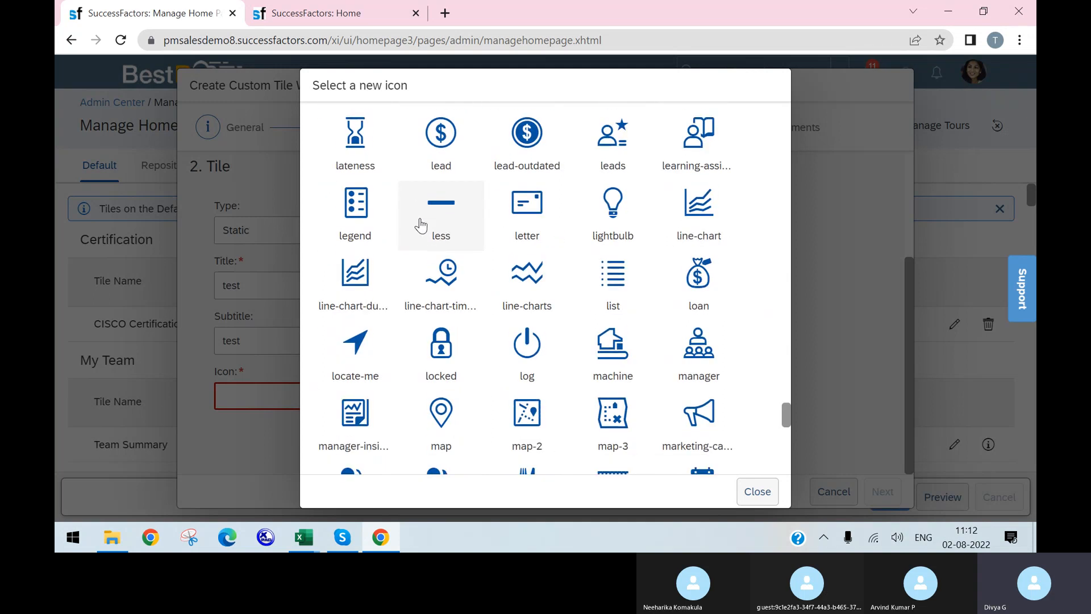
pyautogui.scroll(-5, 430, 242)
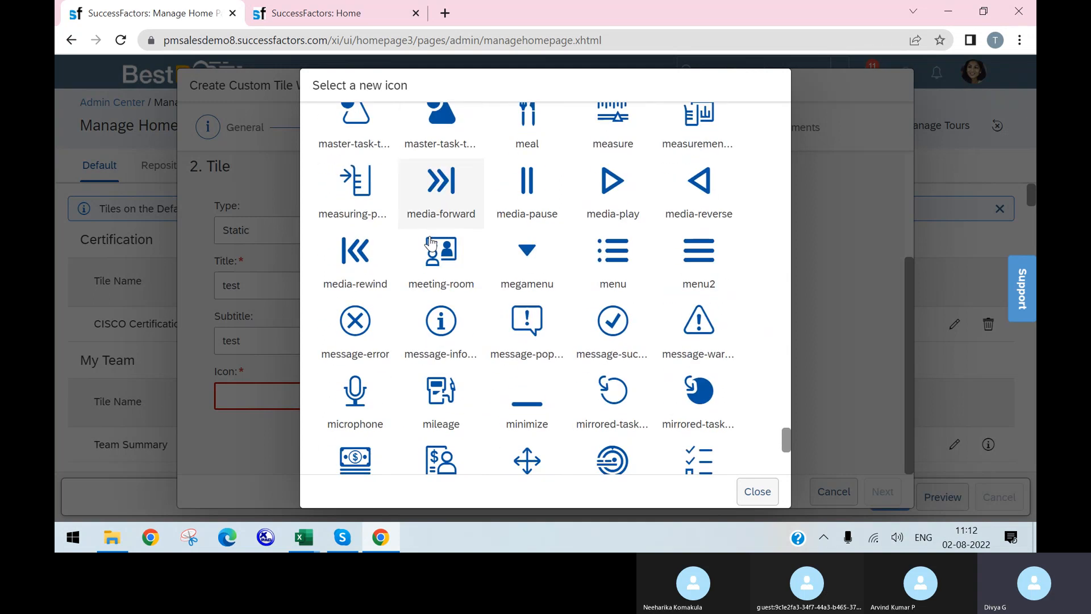
pyautogui.scroll(-2, 500, 259)
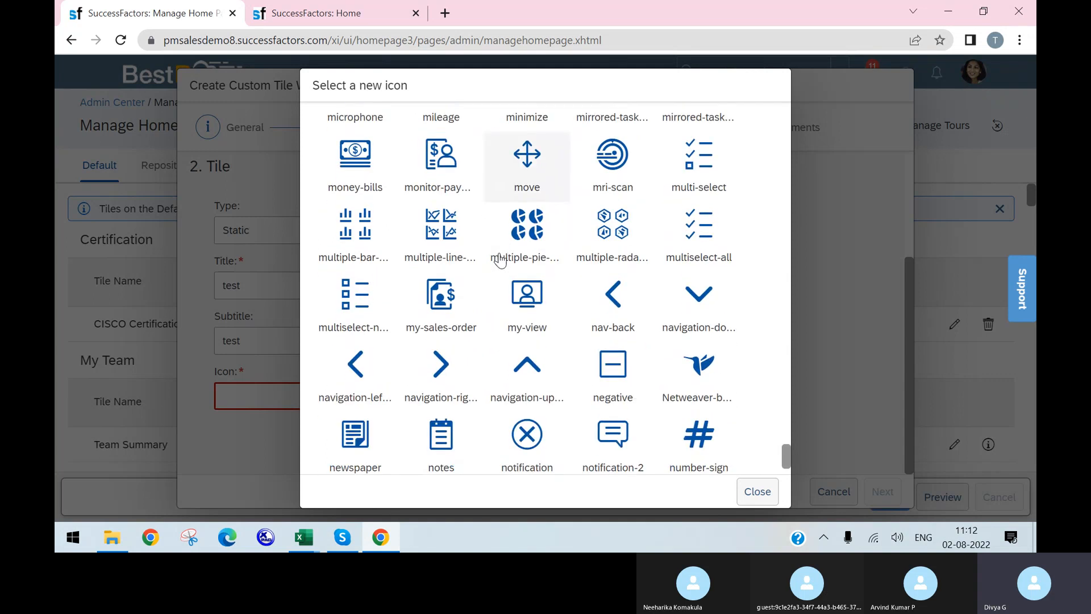
pyautogui.scroll(-1, 710, 372)
pyautogui.scroll(-1, 710, 372)
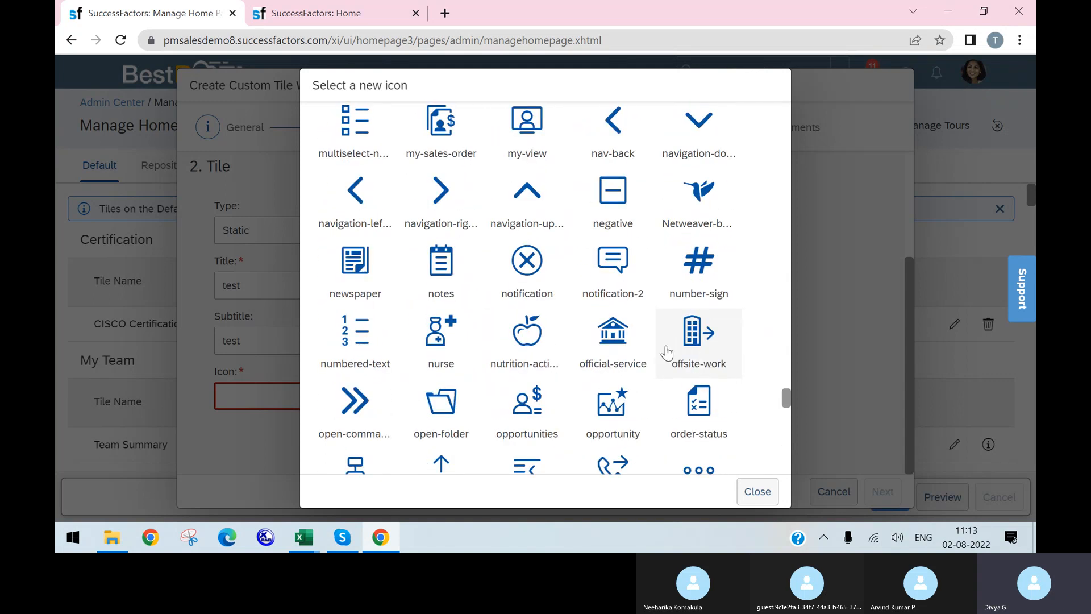
pyautogui.scroll(-3, 699, 364)
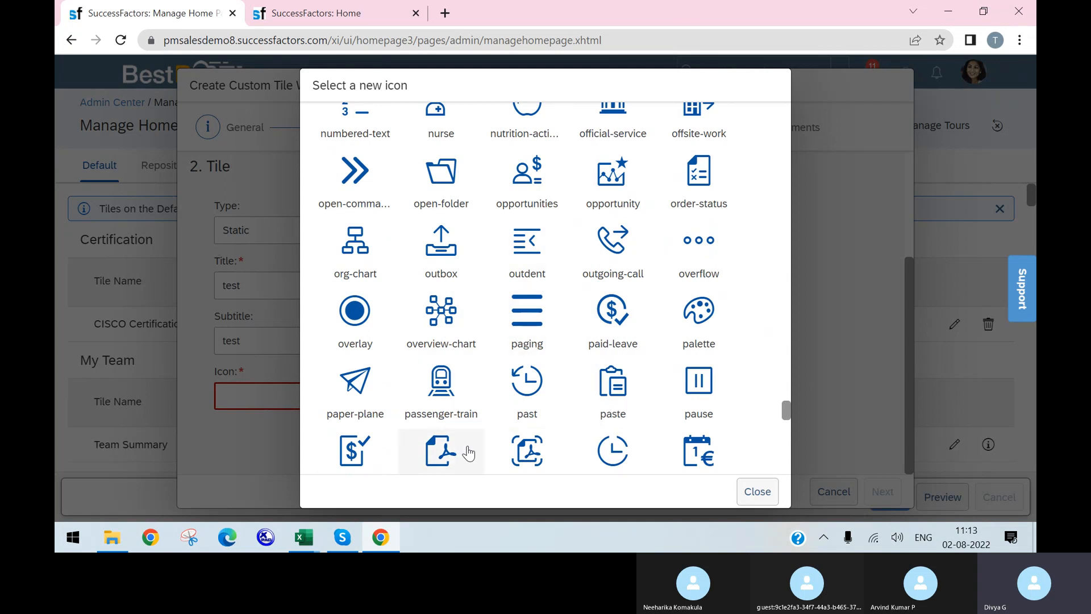
pyautogui.scroll(-1, 452, 432)
pyautogui.scroll(-2, 341, 409)
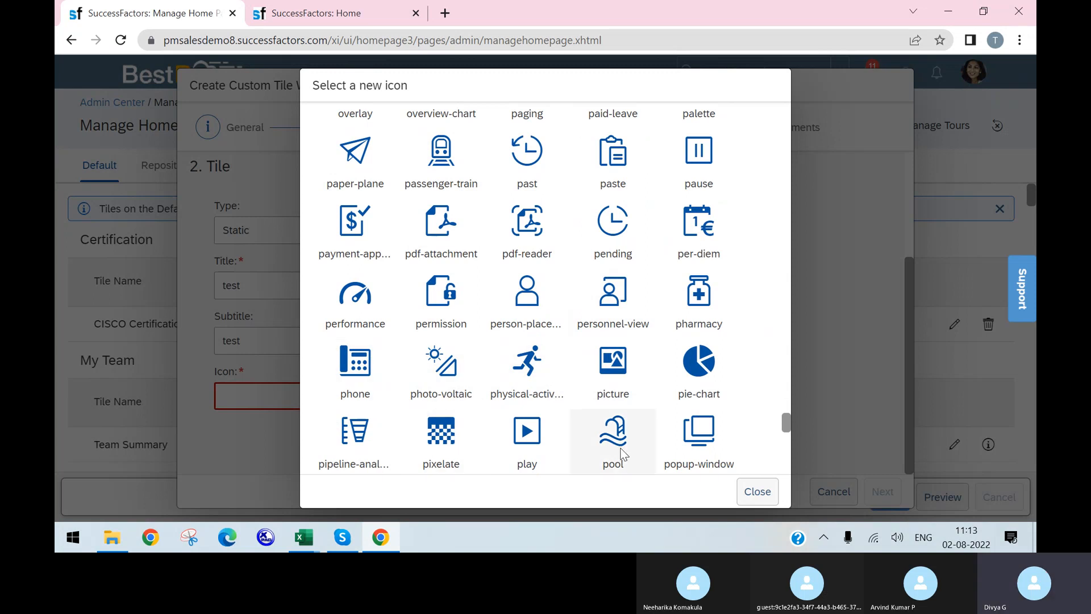
pyautogui.click(698, 367)
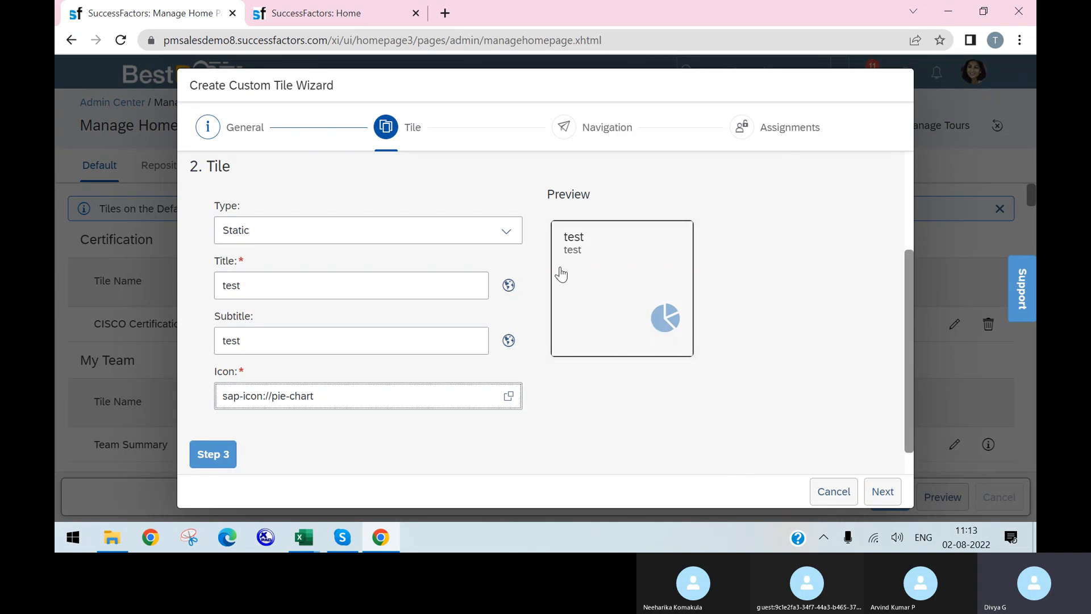
pyautogui.scroll(-1, 398, 347)
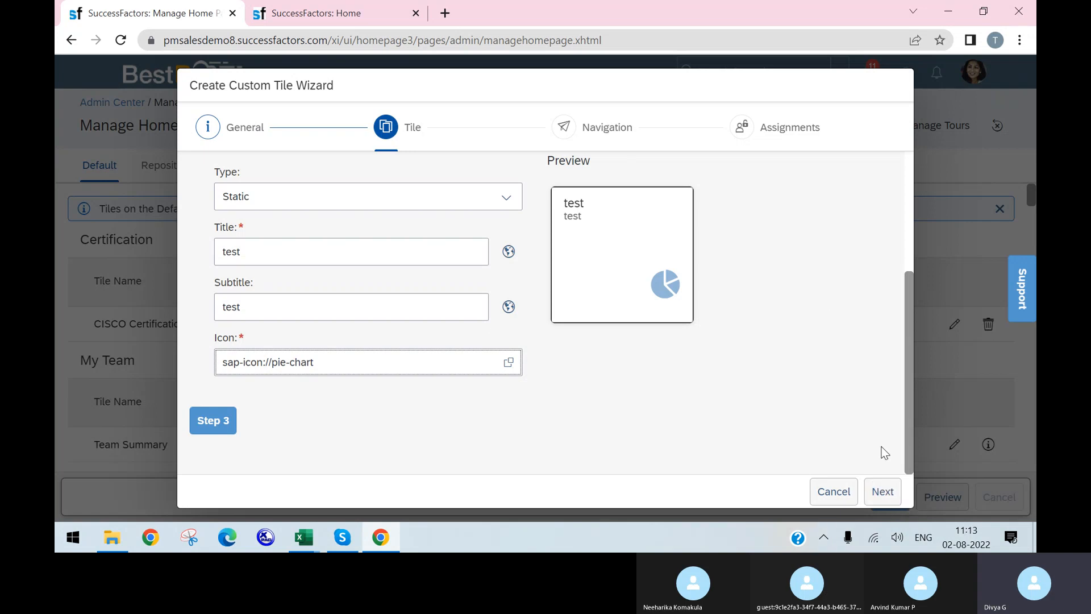
pyautogui.click(882, 491)
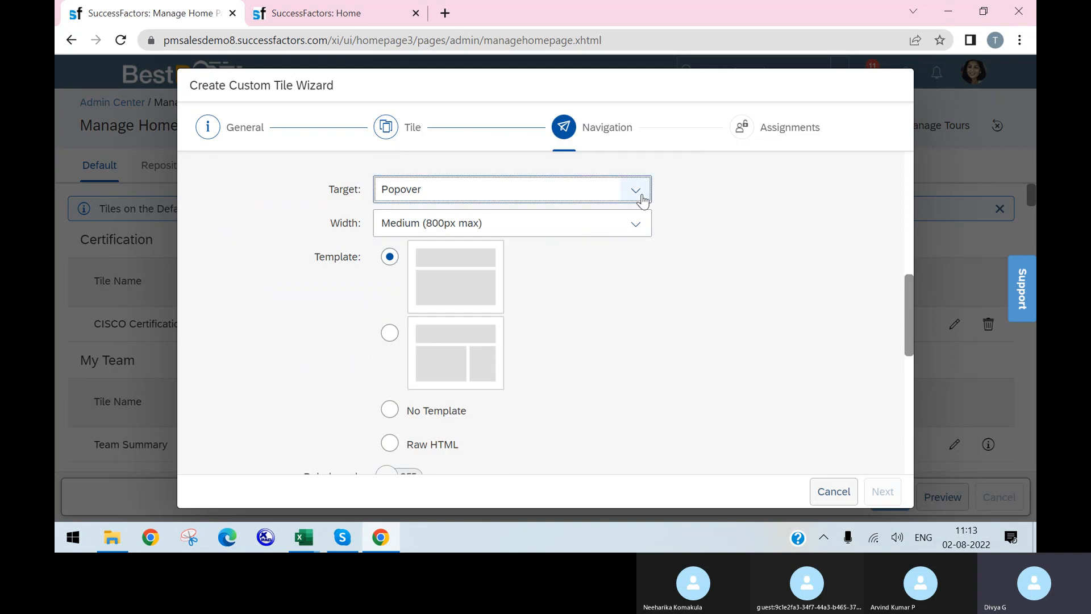
# Keep the Popover target and cancel the two-column template change, keeping the single-panel template
pyautogui.click(641, 194)
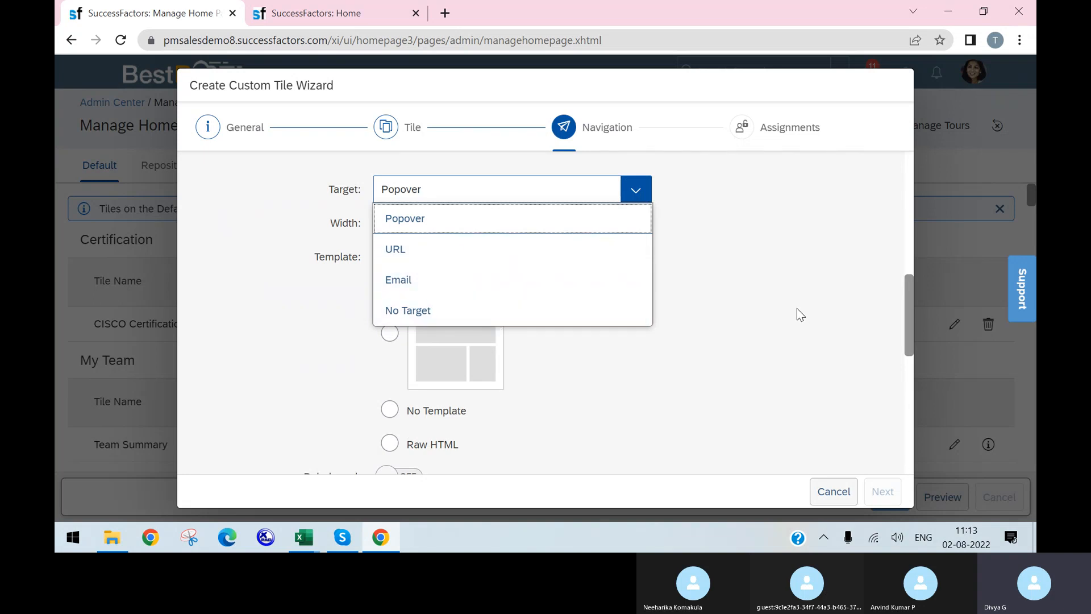
pyautogui.click(701, 258)
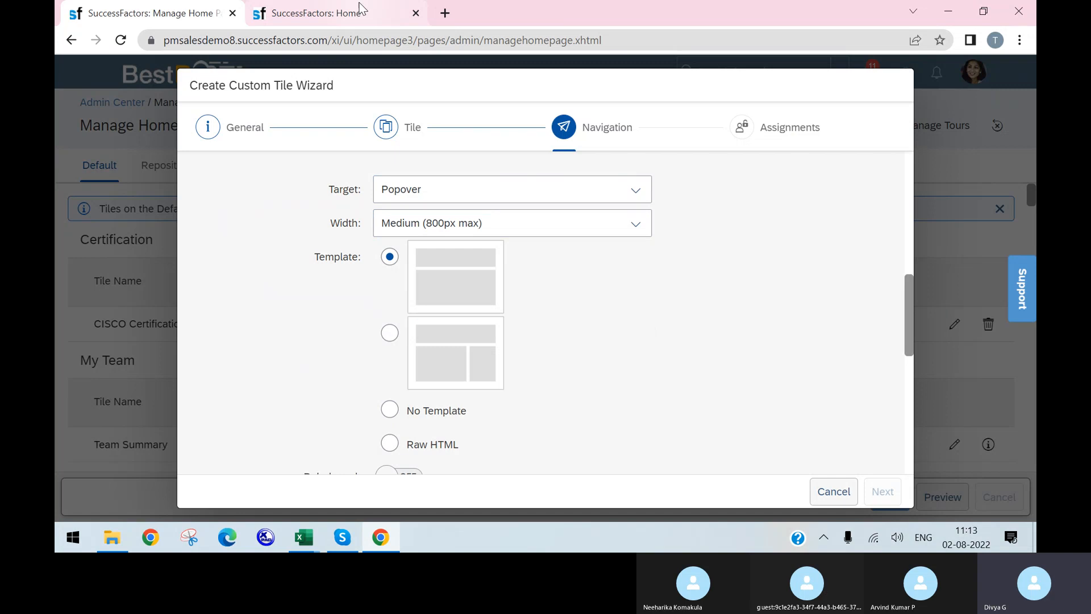
pyautogui.scroll(-1, 500, 277)
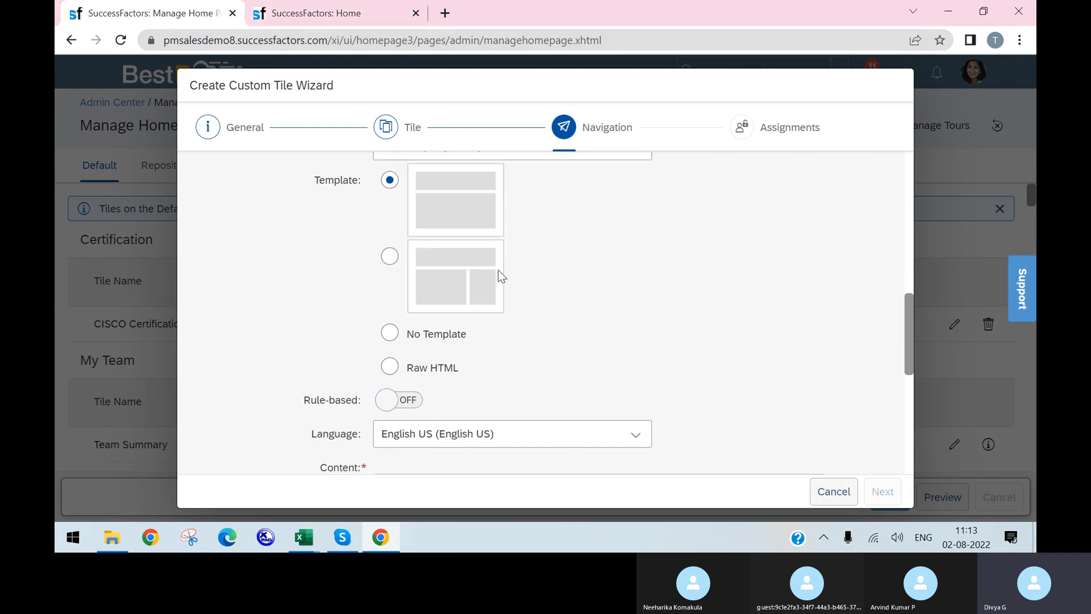
pyautogui.click(389, 258)
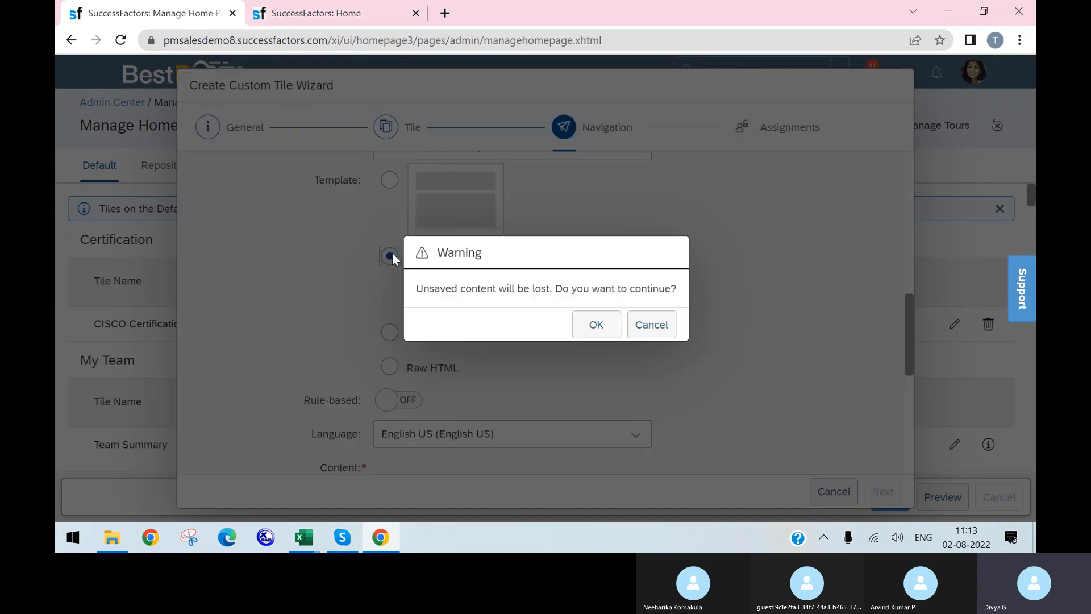
pyautogui.click(357, 20)
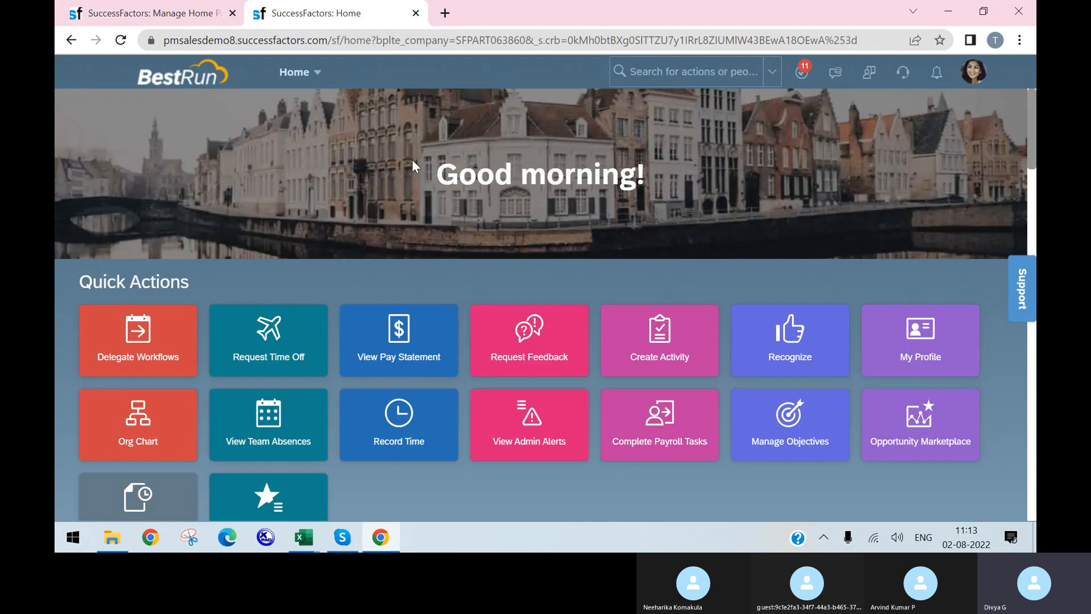
pyautogui.click(216, 13)
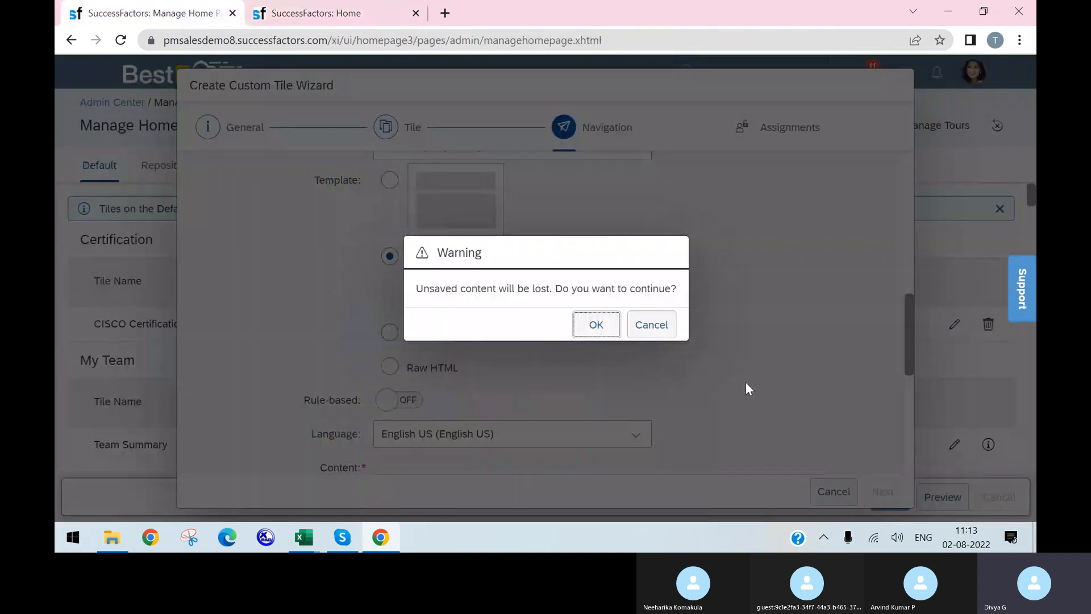
pyautogui.click(651, 325)
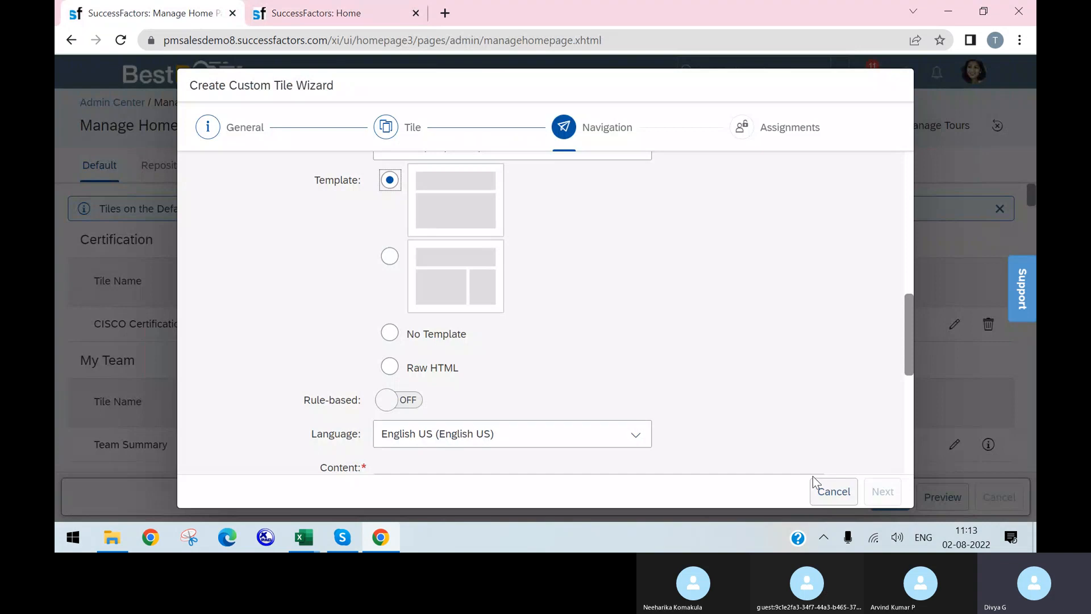
# Turn on rule-based content, find no rules available, then turn it back off
pyautogui.scroll(-2, 451, 354)
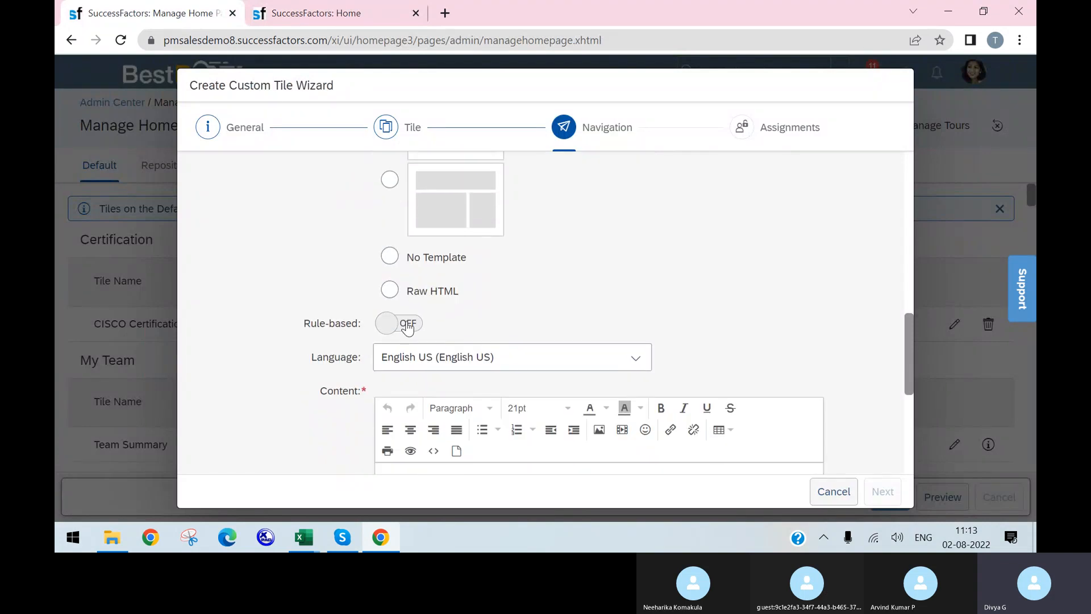
pyautogui.scroll(-2, 401, 335)
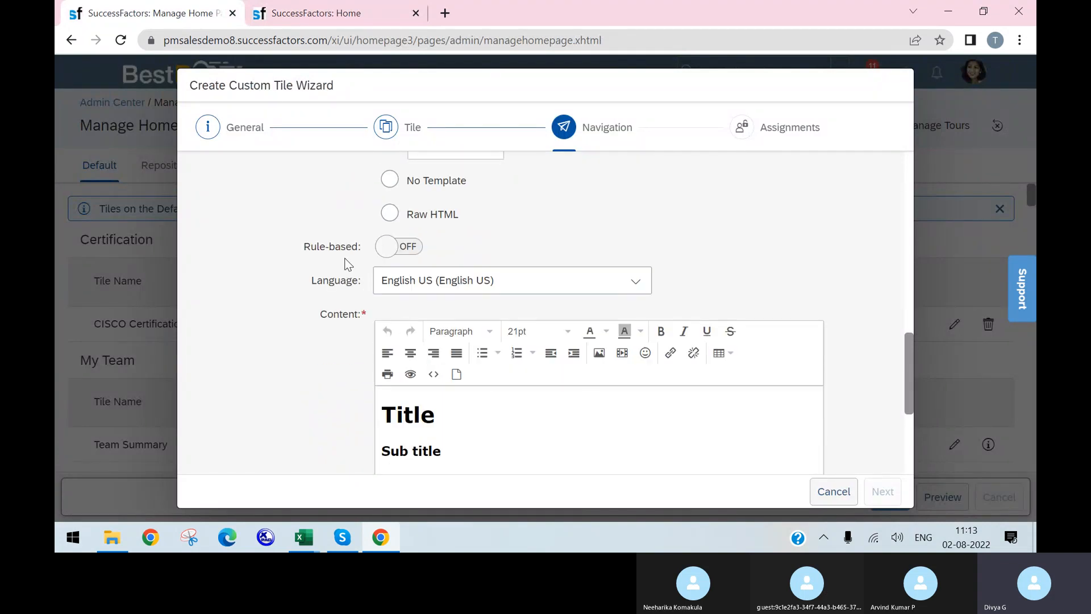
pyautogui.click(396, 254)
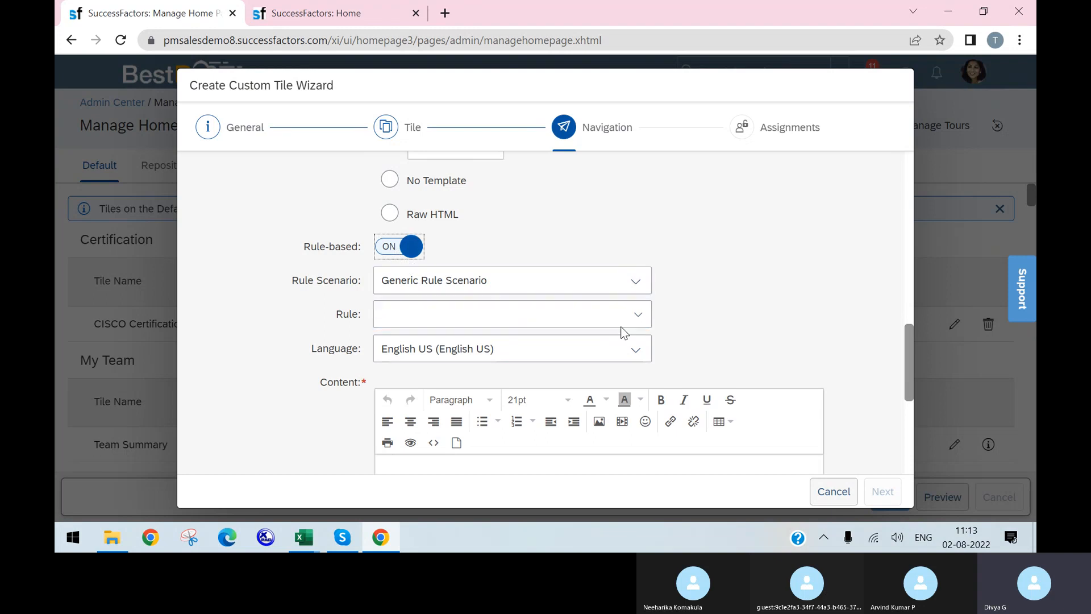
pyautogui.click(643, 314)
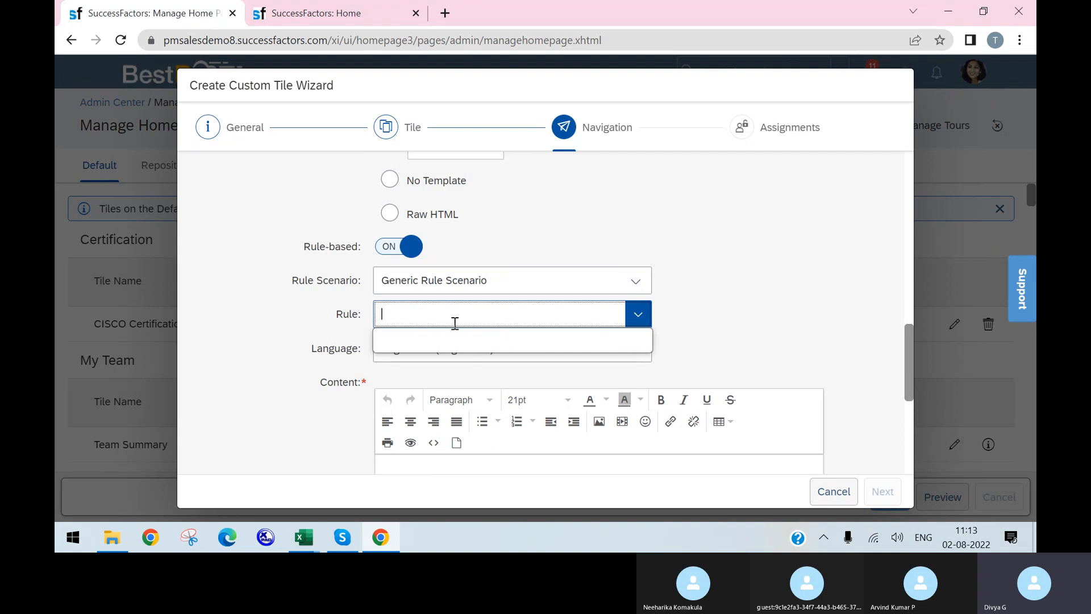
pyautogui.click(915, 361)
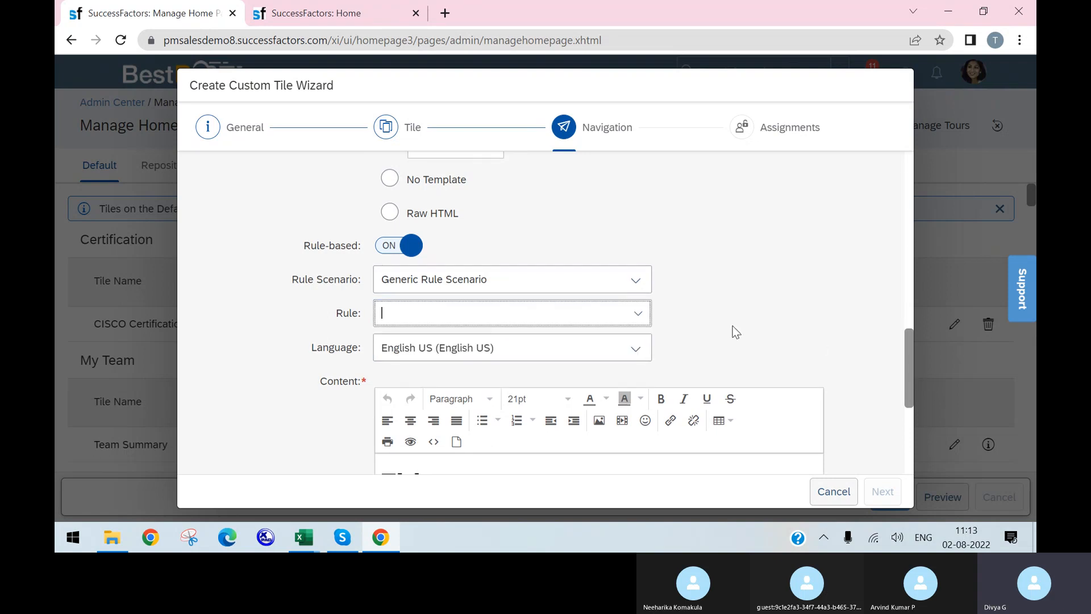
pyautogui.click(387, 253)
pyautogui.click(606, 325)
pyautogui.scroll(-3, 567, 315)
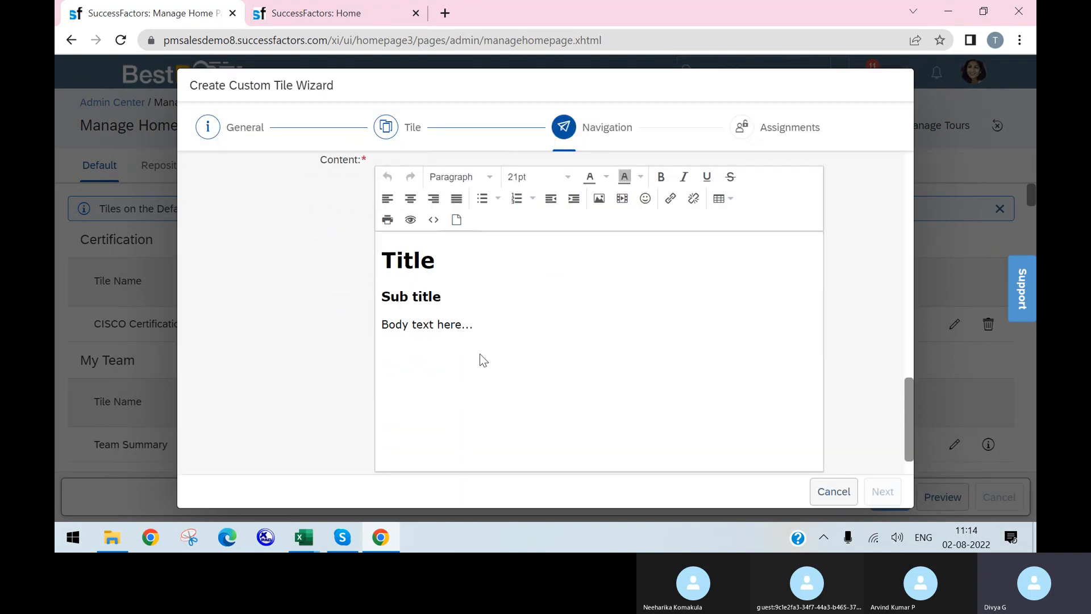
# Replace the placeholder content with a 'Birthday' heading and an 'Anniversary' line below it
pyautogui.moveTo(473, 365); pyautogui.dragTo(385, 256)
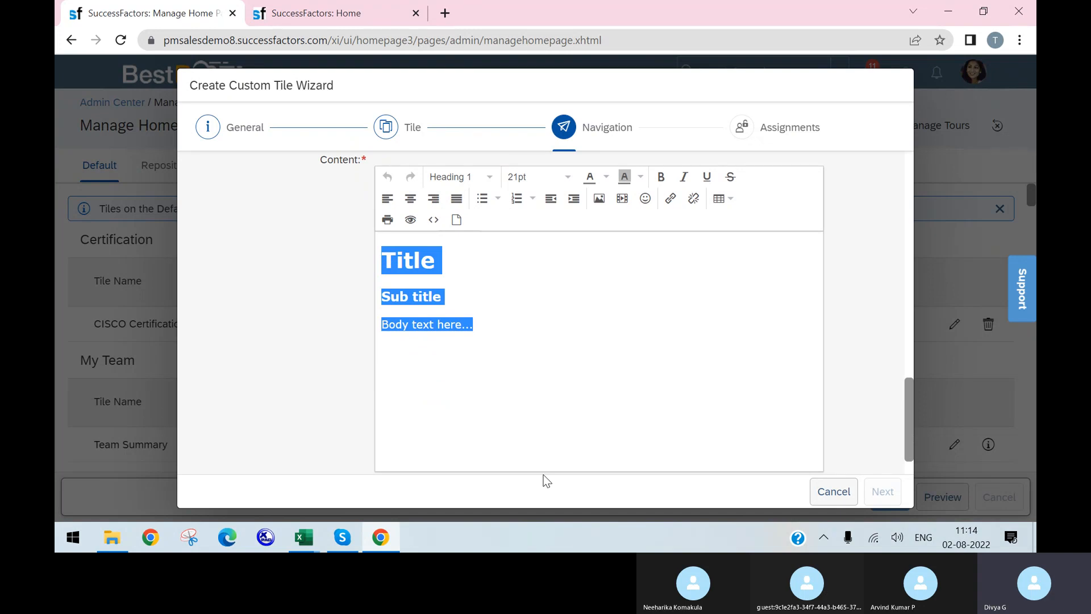
pyautogui.write('Birthday')
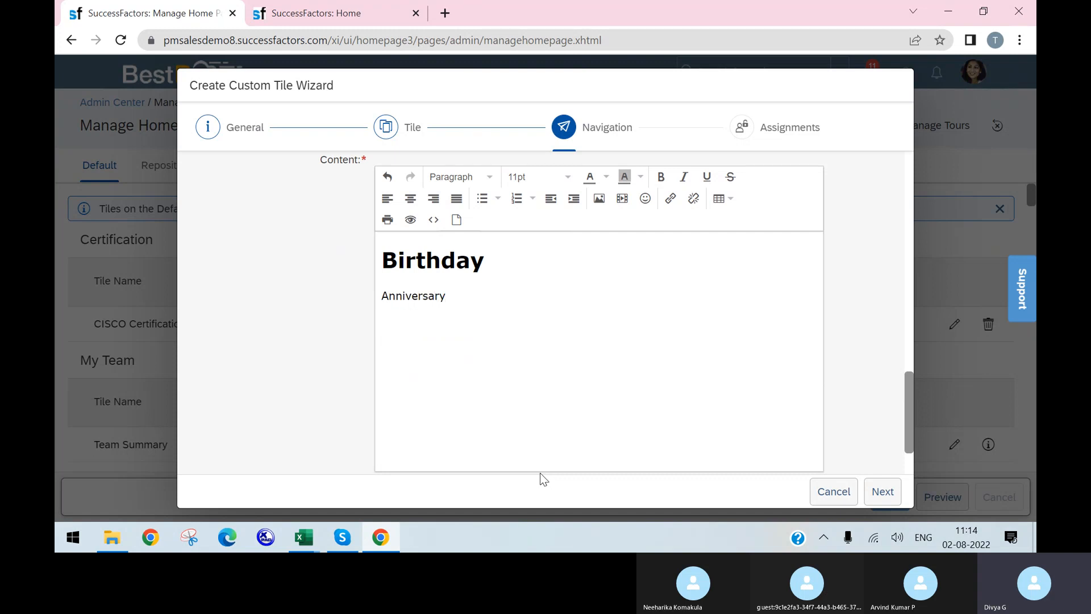
pyautogui.scroll(-2, 614, 375)
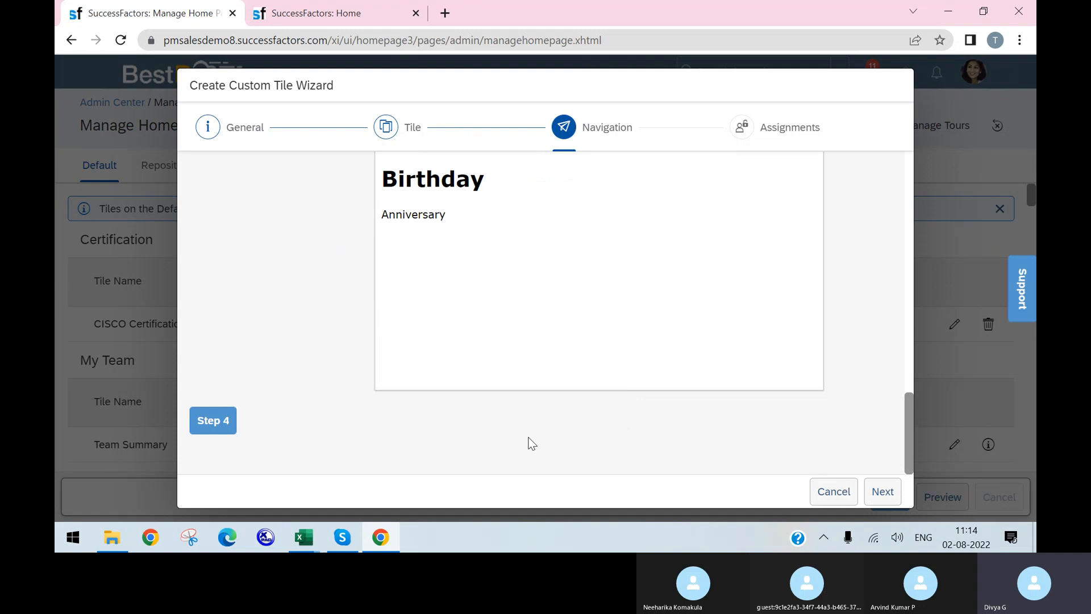
# Go to the tile's Assignments and review the section options, keeping News
pyautogui.click(882, 491)
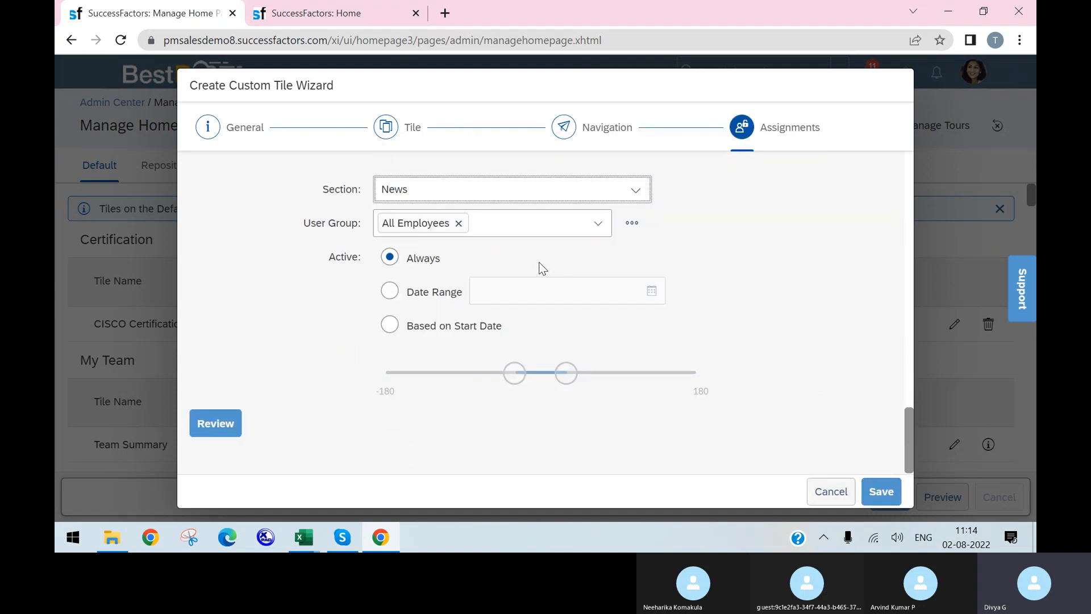
pyautogui.scroll(3, 684, 227)
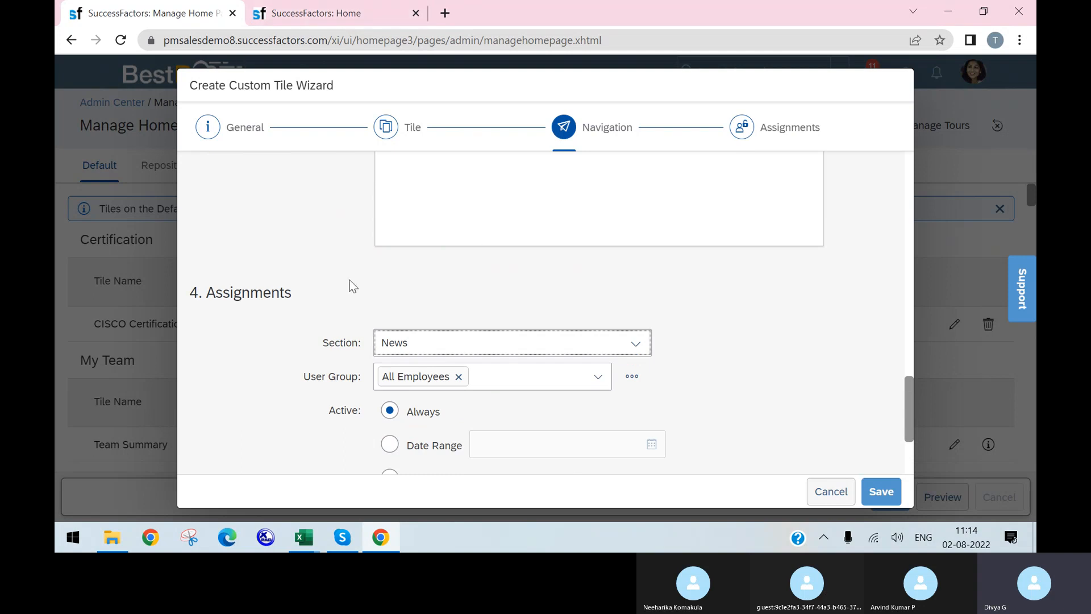
pyautogui.click(632, 352)
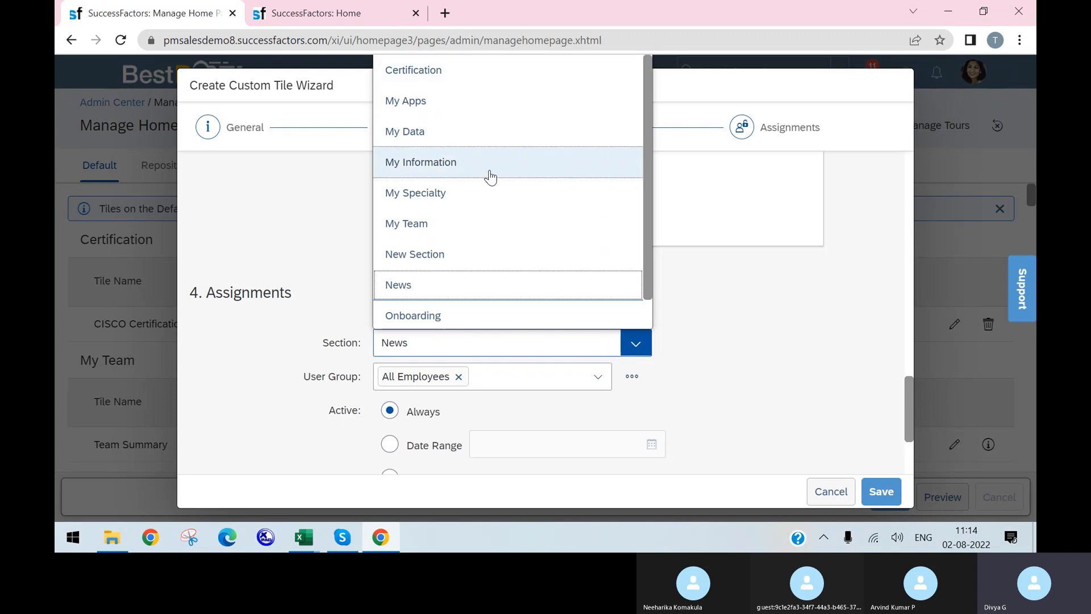
pyautogui.scroll(-1, 505, 222)
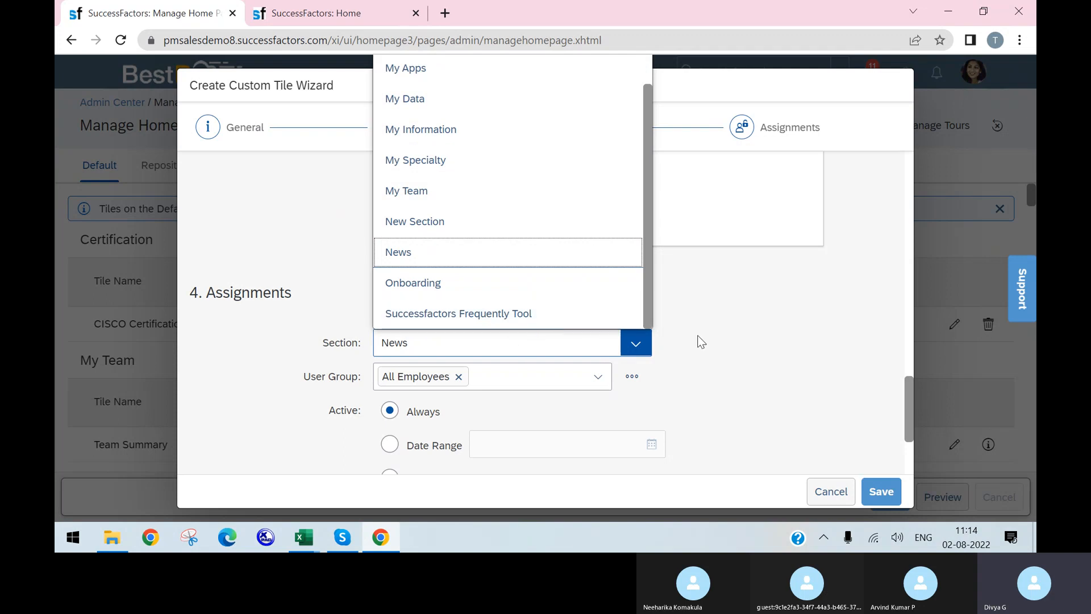
pyautogui.click(679, 333)
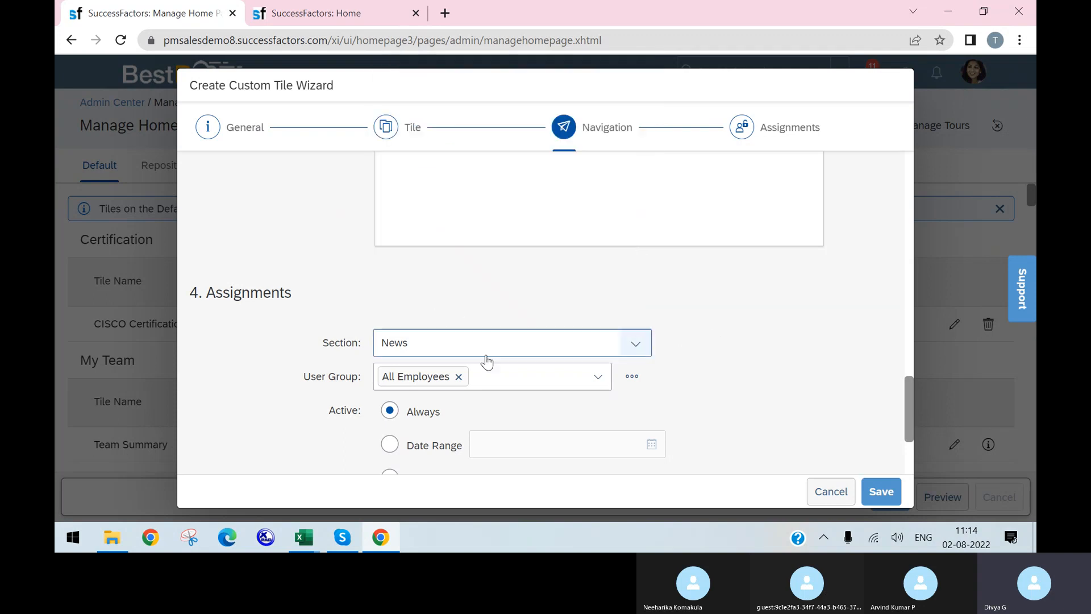
# Try other user groups, revert User Group to All Employees, and show the add/edit/delete group options
pyautogui.click(591, 385)
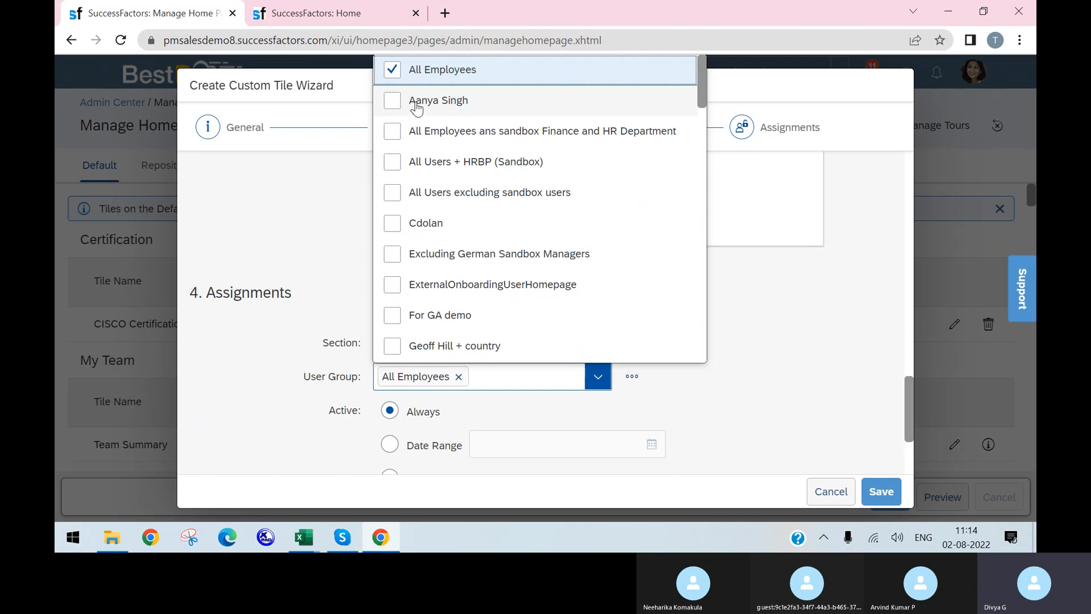
pyautogui.click(395, 102)
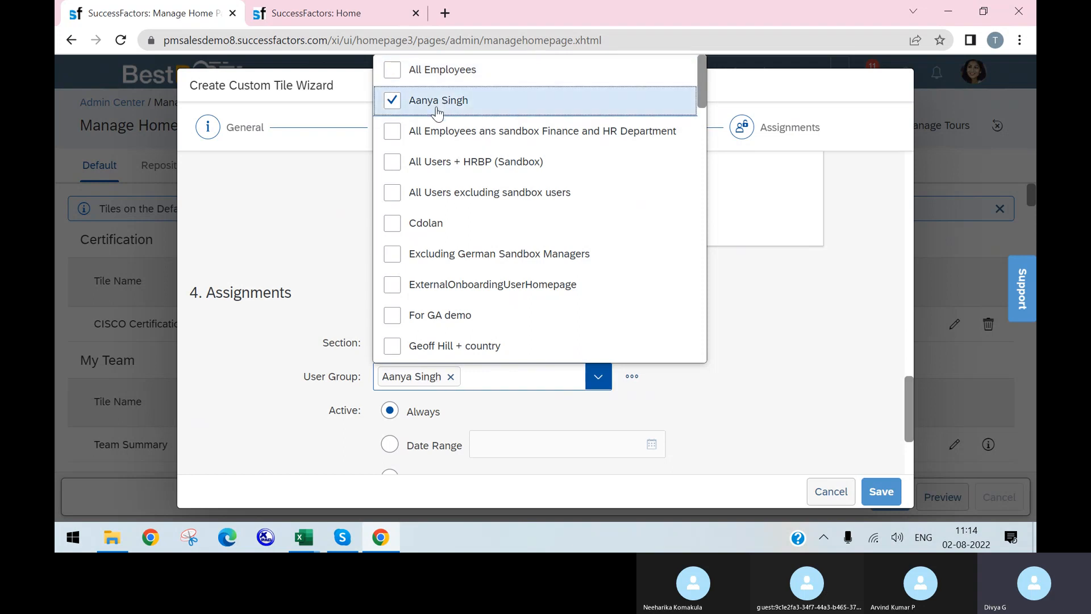
pyautogui.click(394, 137)
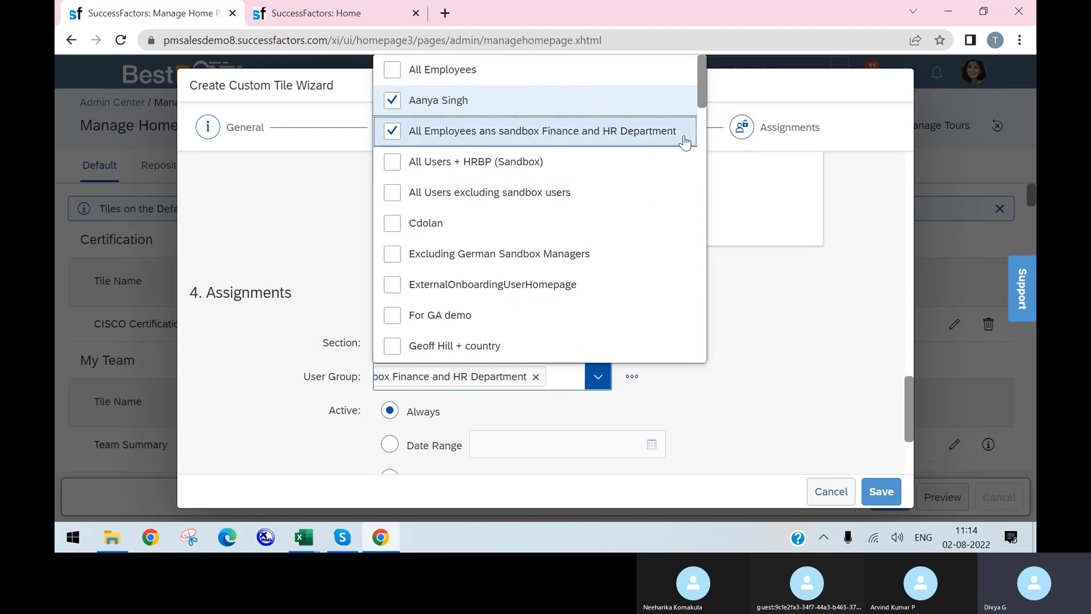
pyautogui.scroll(-10, 531, 212)
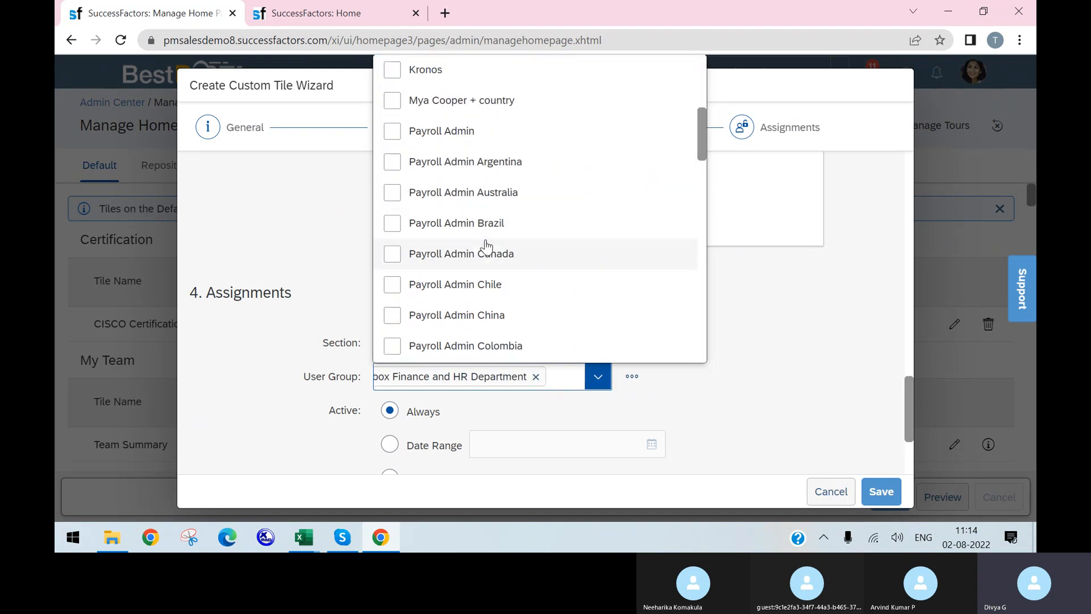
pyautogui.scroll(10, 484, 244)
pyautogui.click(392, 103)
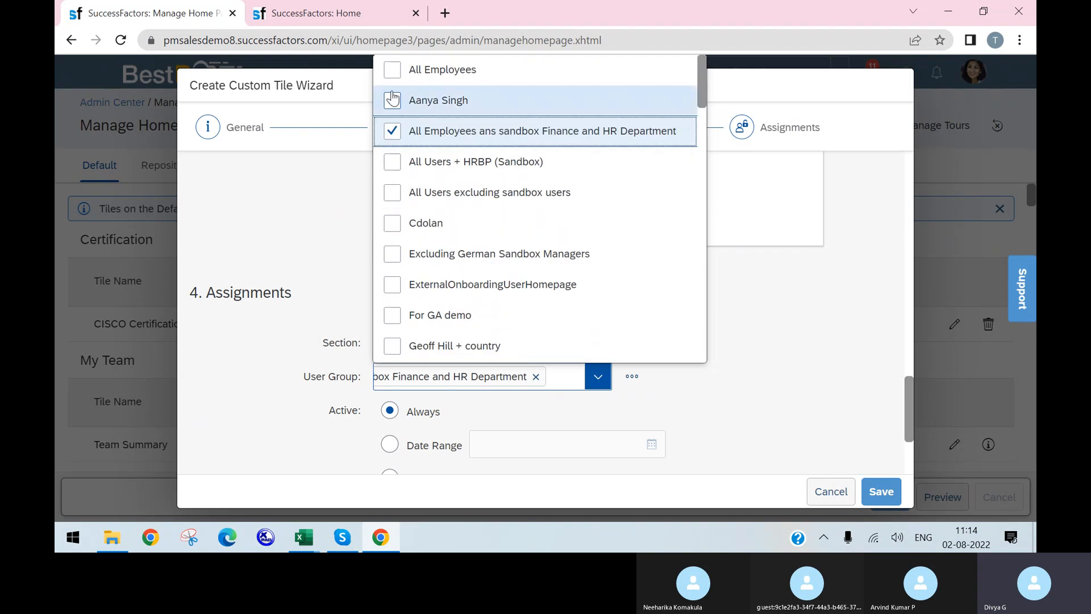
pyautogui.click(398, 69)
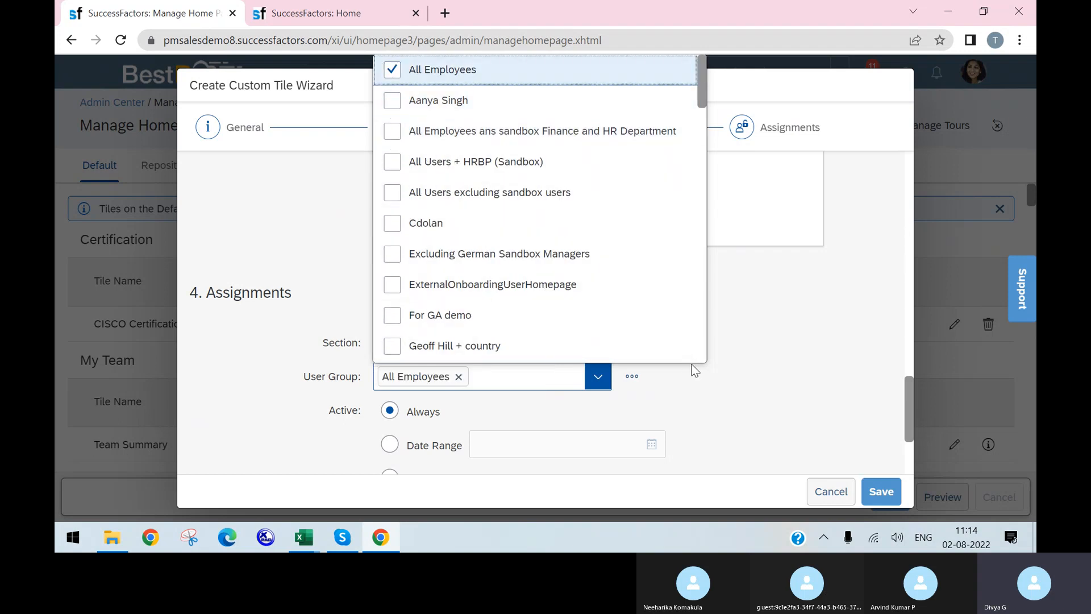
pyautogui.click(691, 370)
pyautogui.click(632, 379)
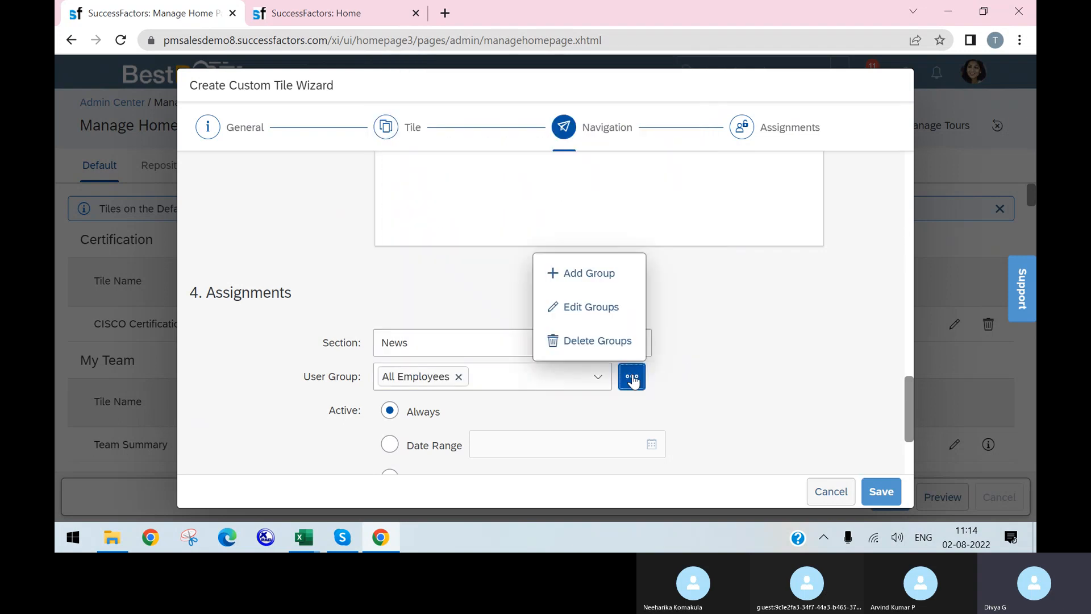
# Start a new Employee group named 'Tset' with User as the membership category
pyautogui.click(577, 277)
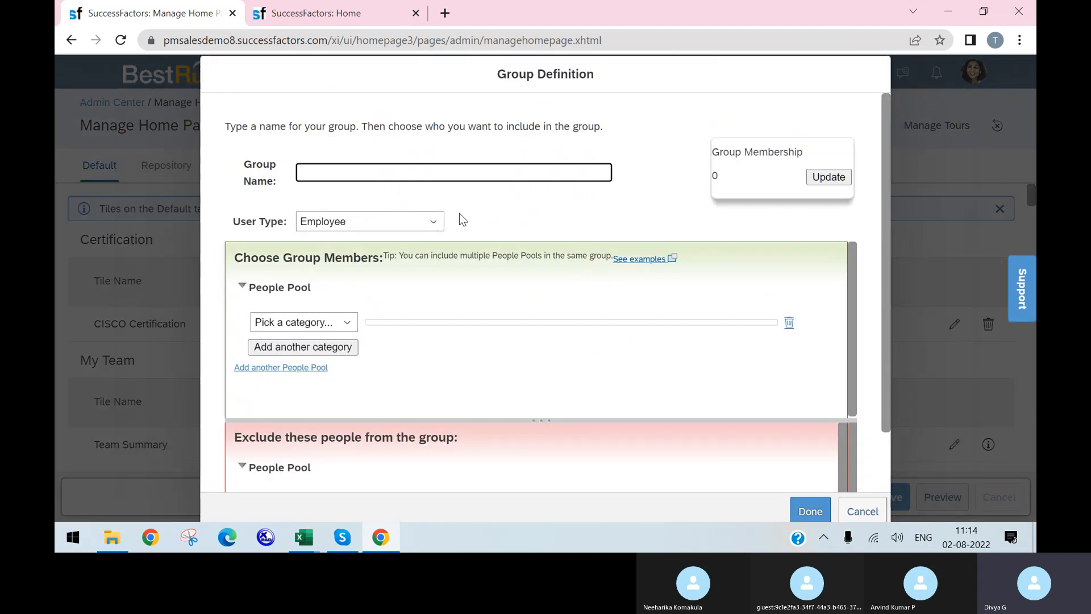
pyautogui.click(425, 221)
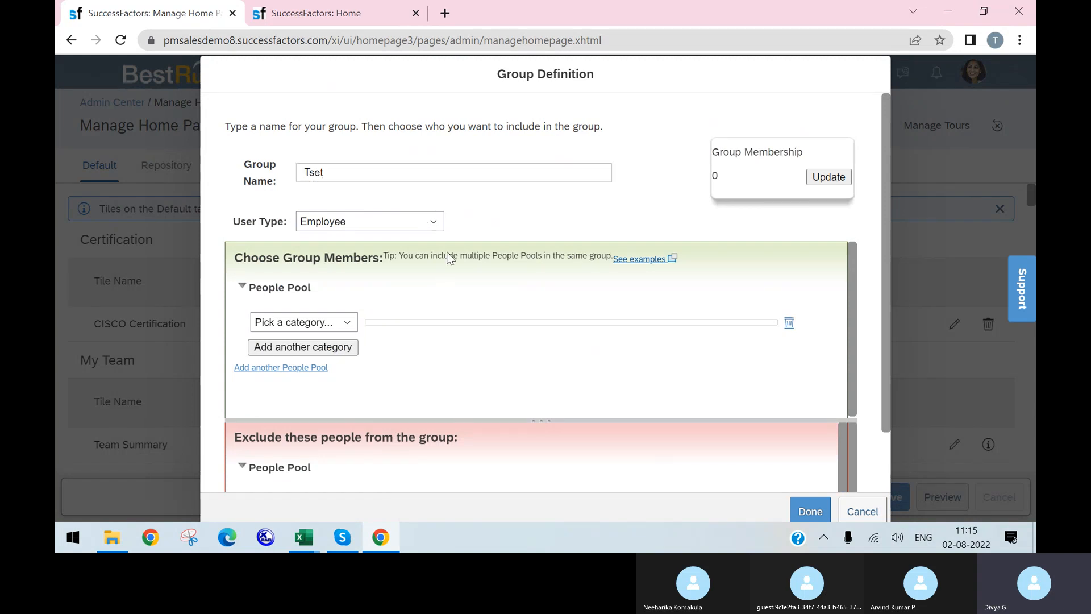
pyautogui.click(435, 221)
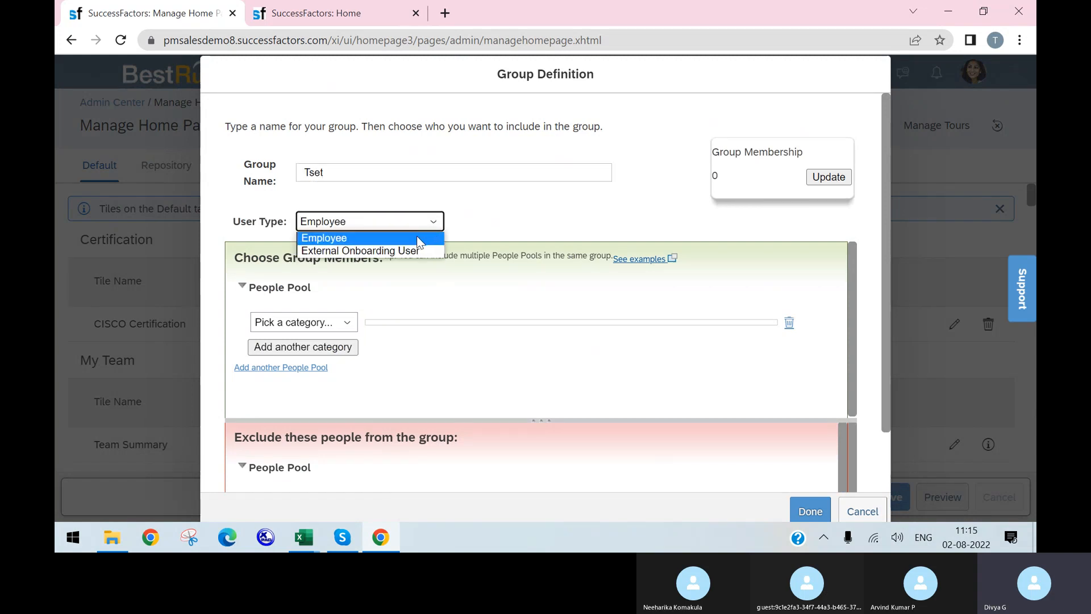
pyautogui.click(465, 234)
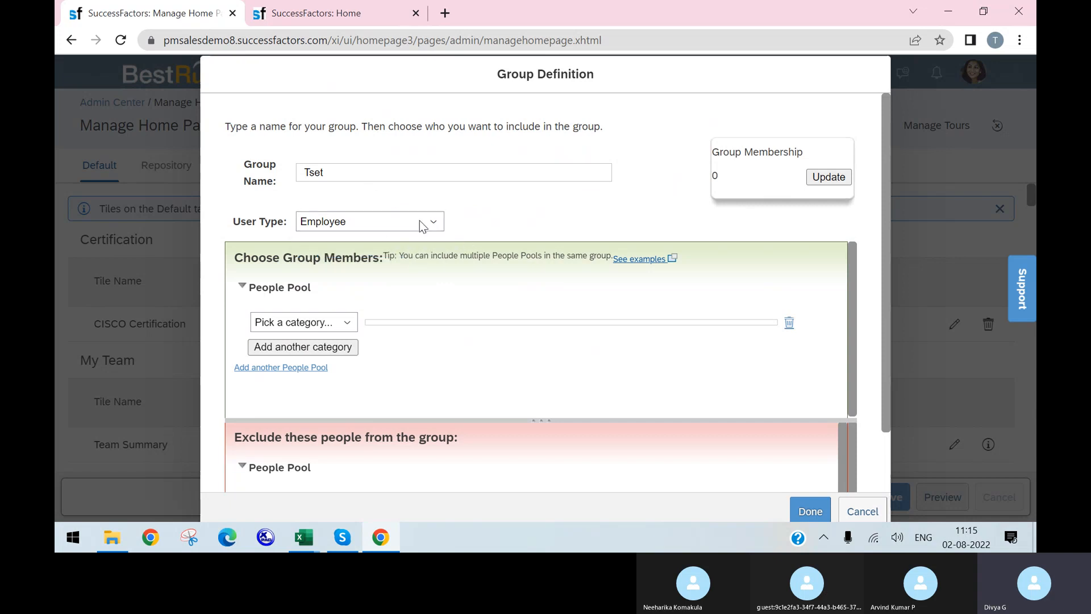
pyautogui.click(350, 326)
pyautogui.click(296, 390)
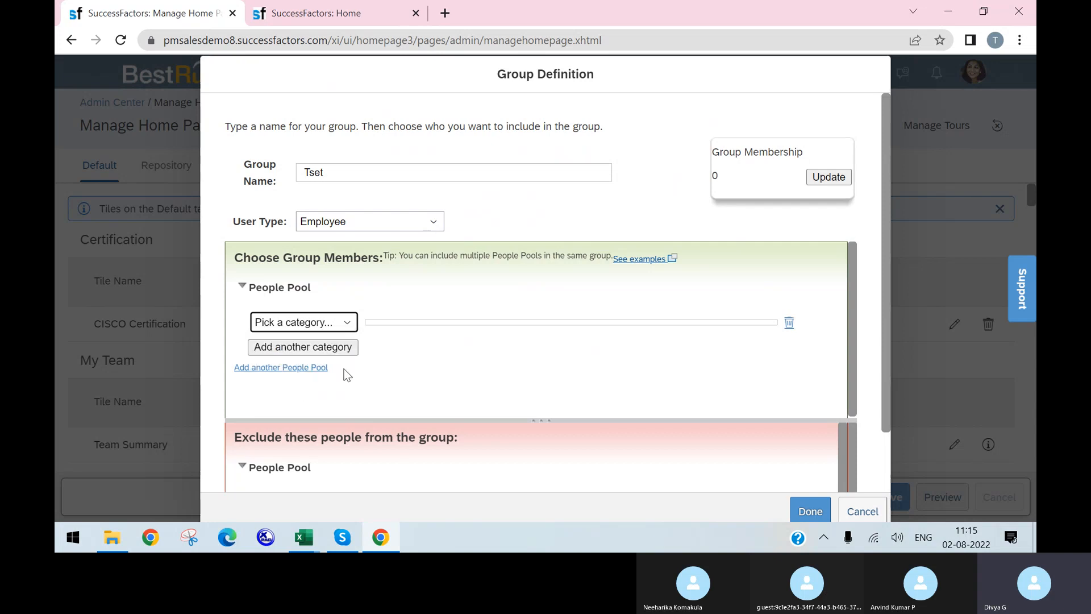
# Add two users via 'equal to' conditions, update the count to 2, and save the group
pyautogui.click(540, 363)
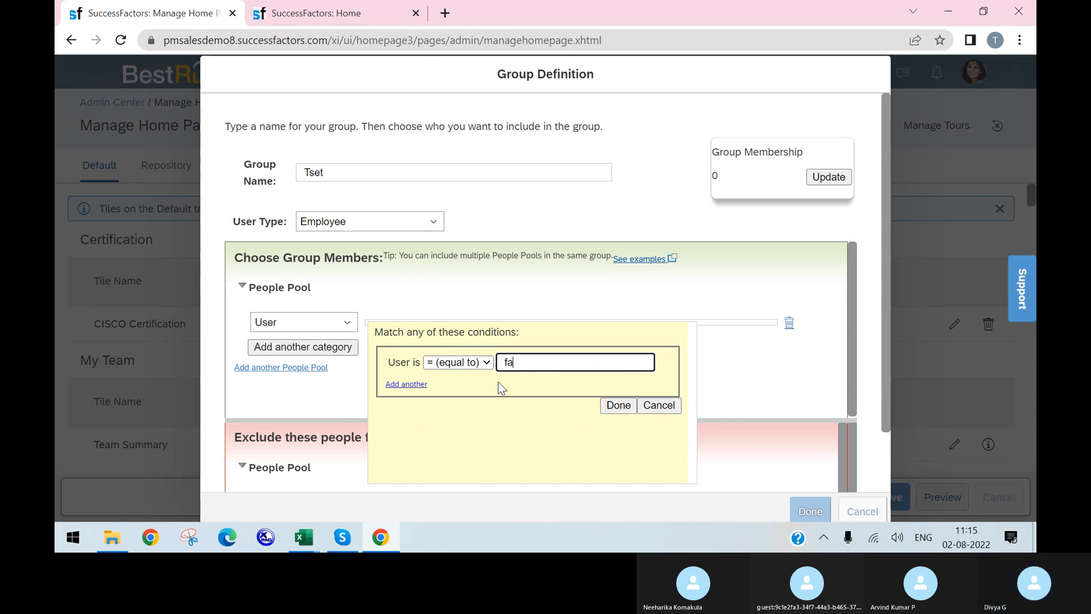
pyautogui.click(547, 398)
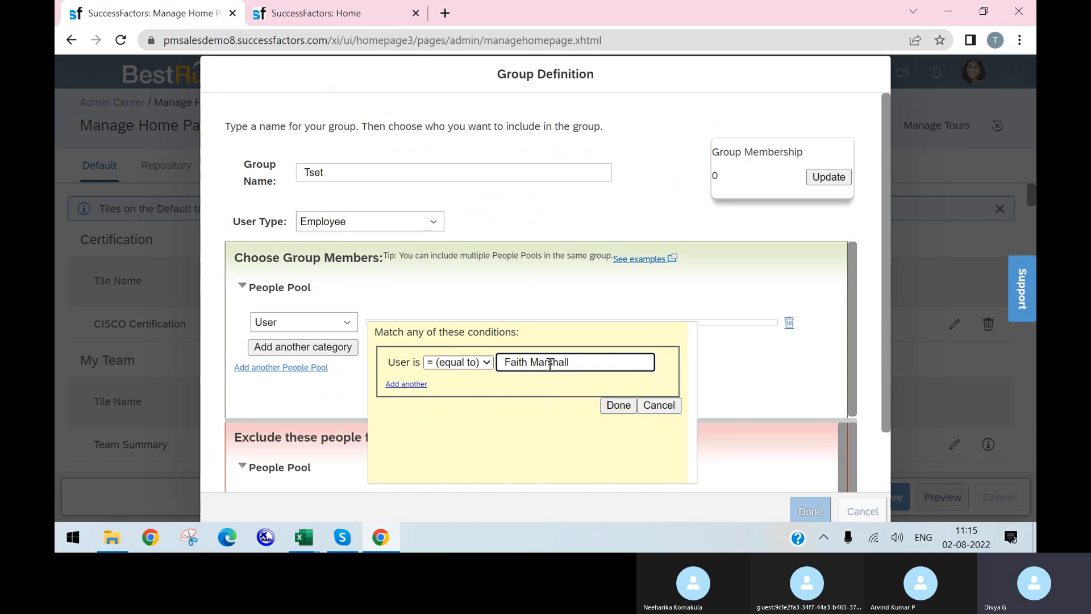
pyautogui.click(406, 384)
pyautogui.click(532, 391)
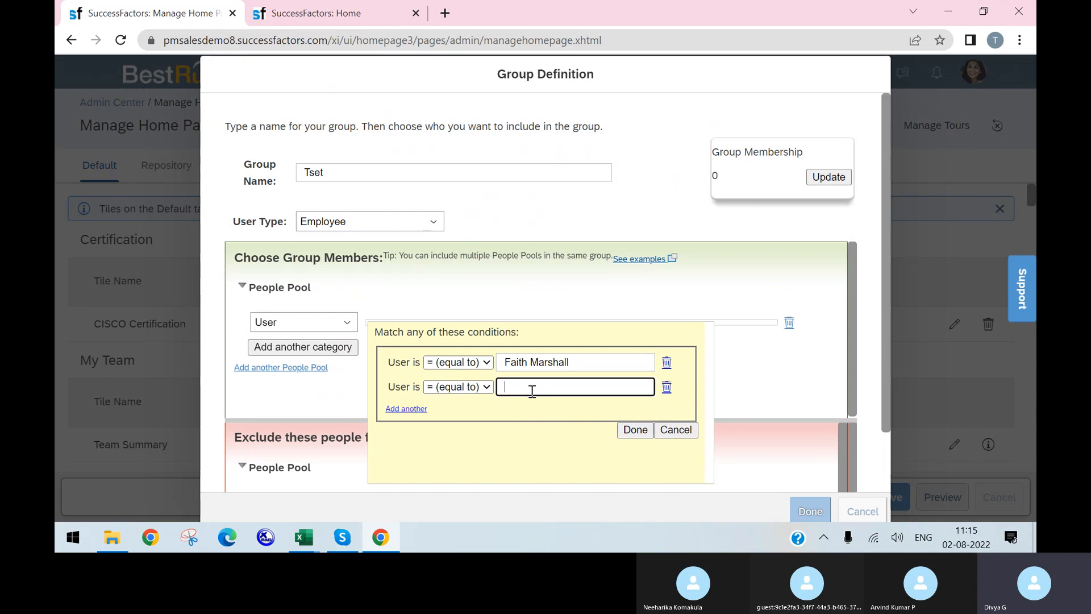
pyautogui.write('mat')
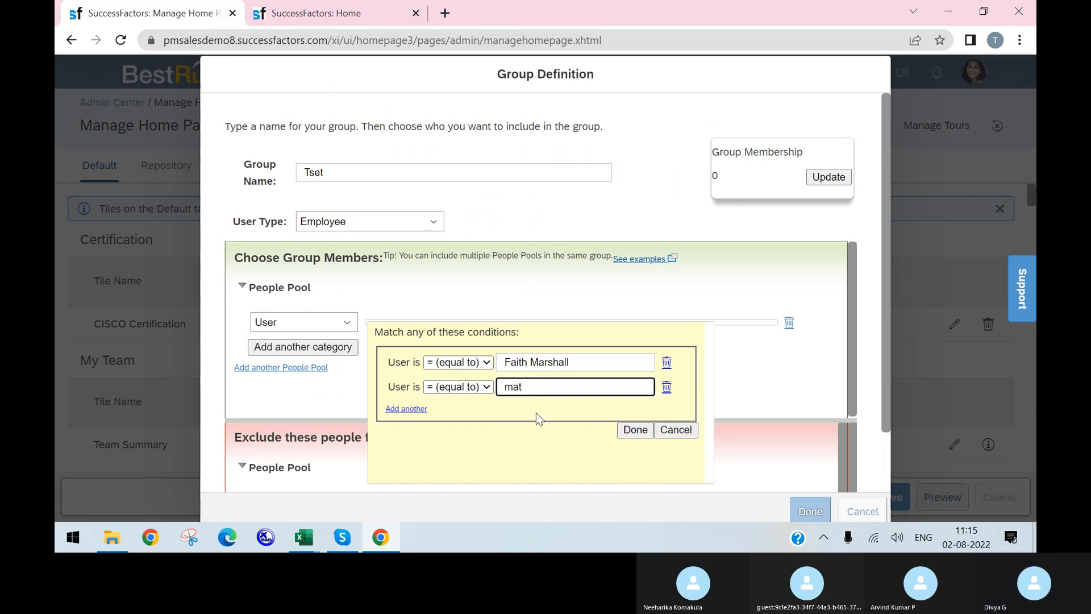
pyautogui.write('t')
pyautogui.click(520, 331)
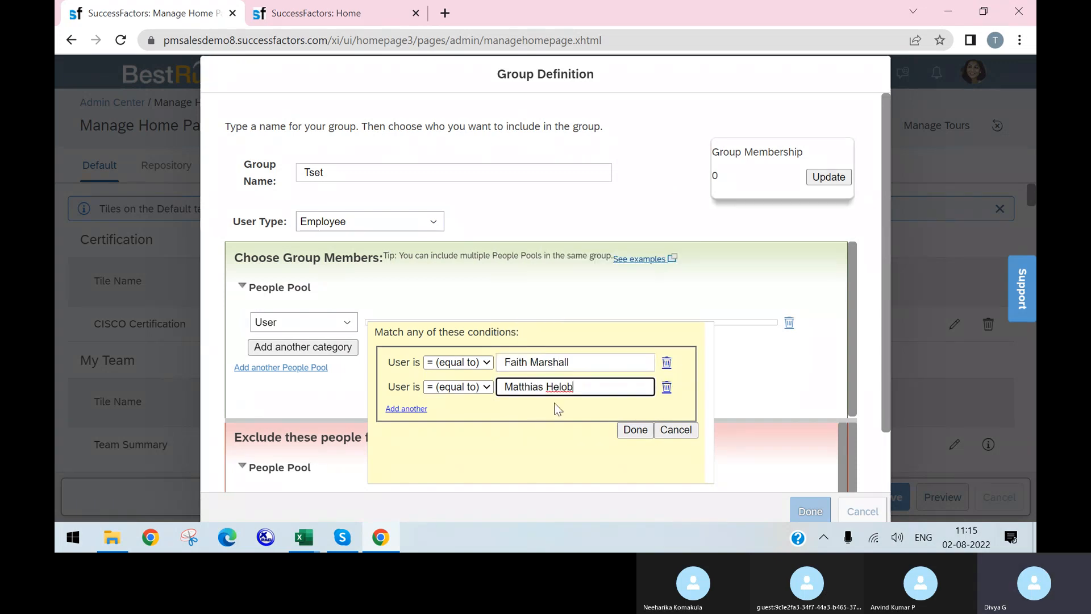
pyautogui.click(635, 430)
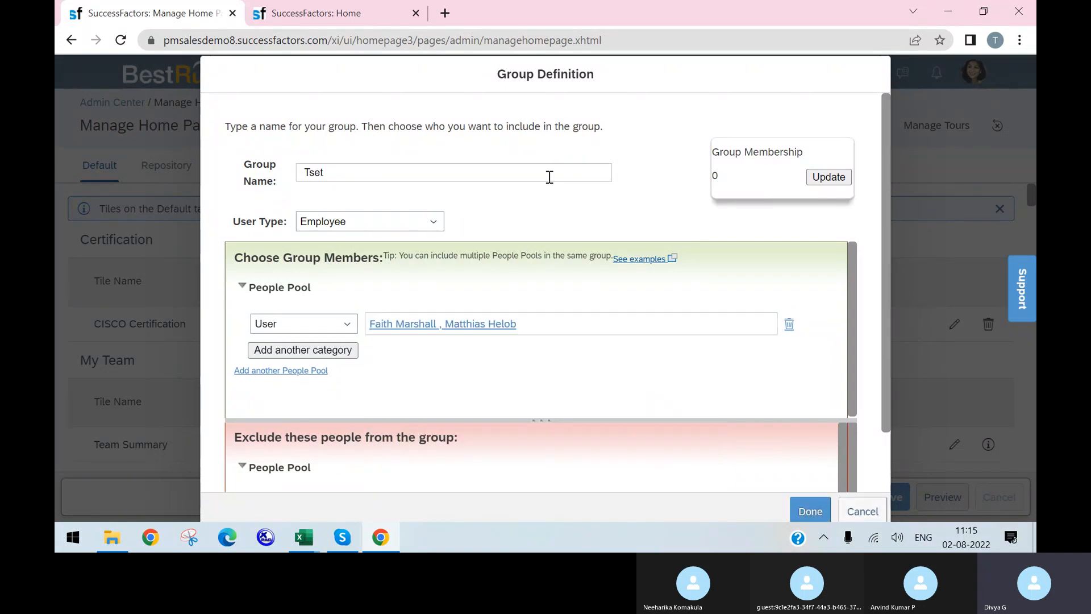
pyautogui.click(828, 176)
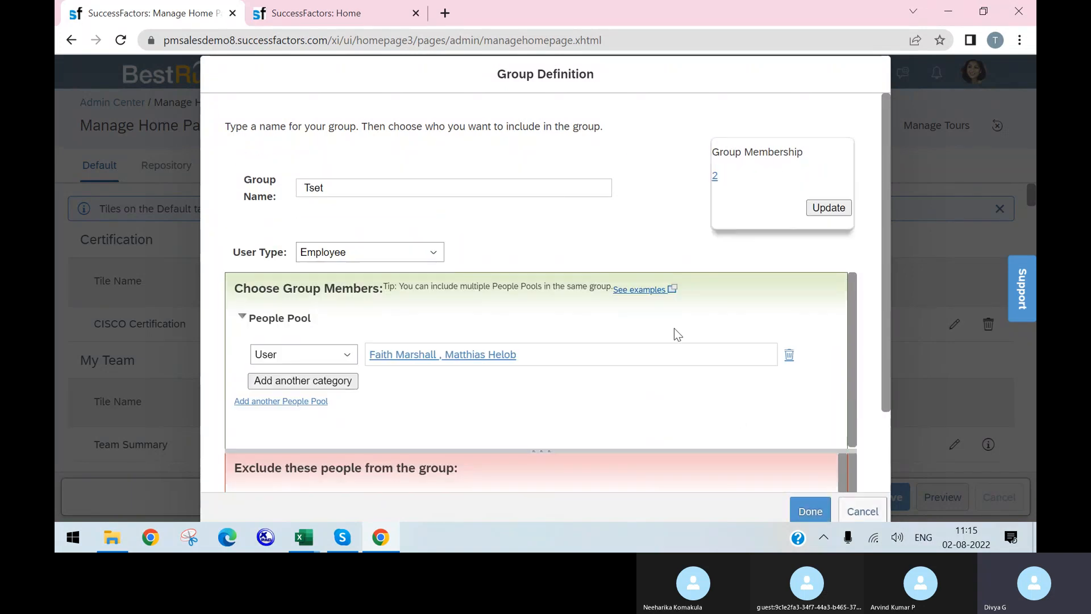
pyautogui.click(813, 511)
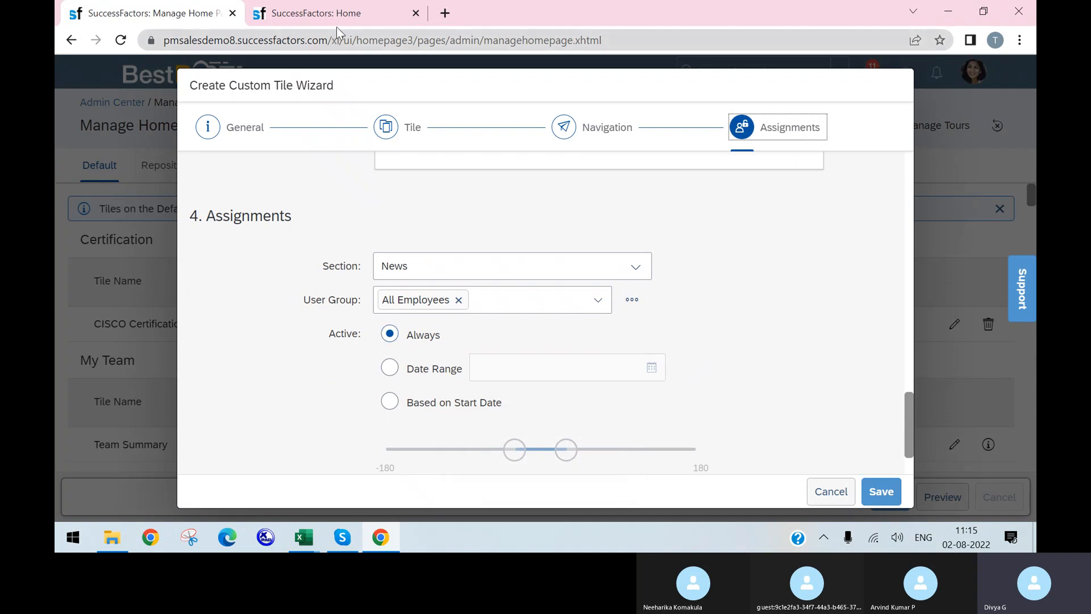
# Limit the tile to a date range from August 2 to September 2
pyautogui.click(389, 368)
pyautogui.click(651, 367)
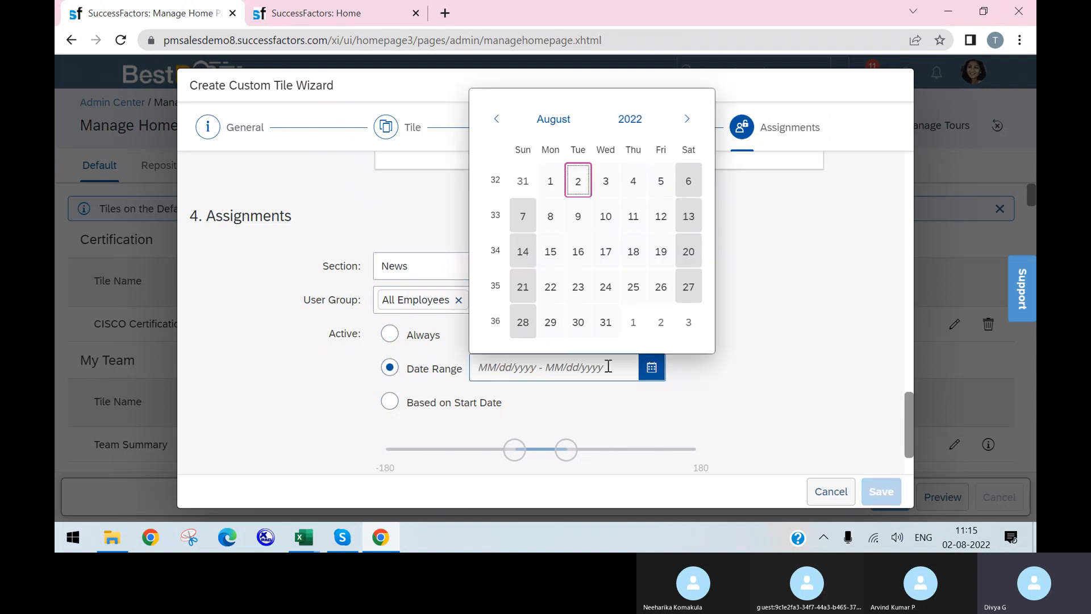
pyautogui.click(577, 181)
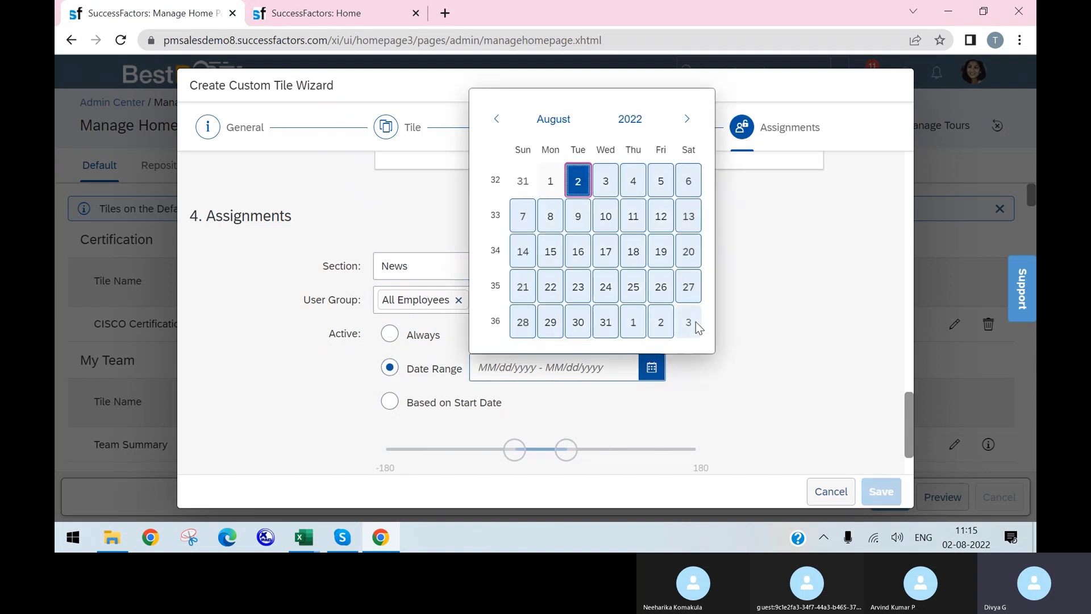
pyautogui.click(661, 322)
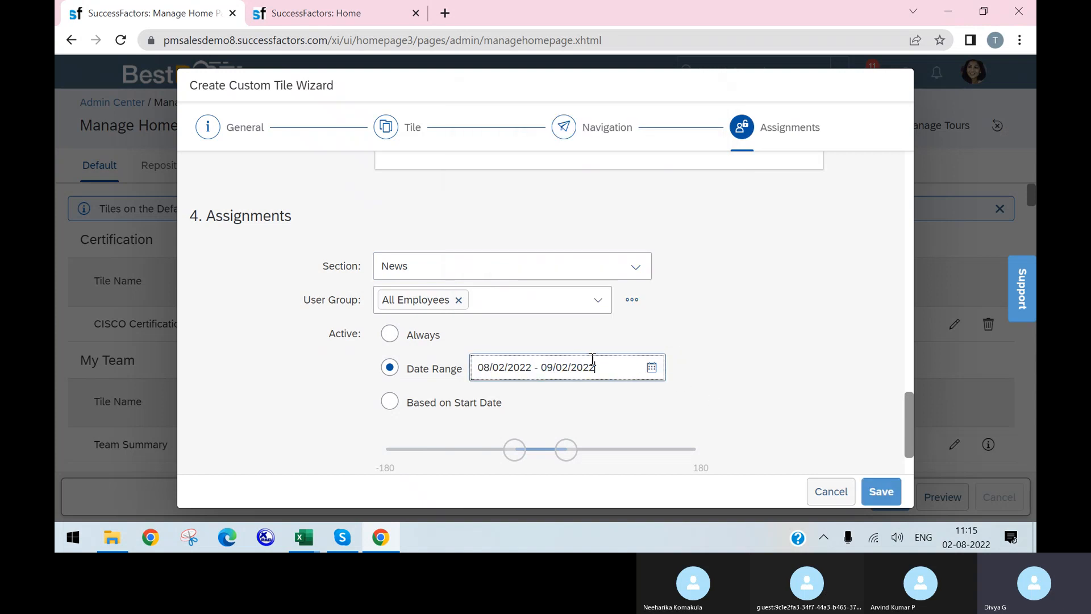
# Try Based on Start Date with the slider, then cancel the tile wizard without saving
pyautogui.scroll(-1, 677, 364)
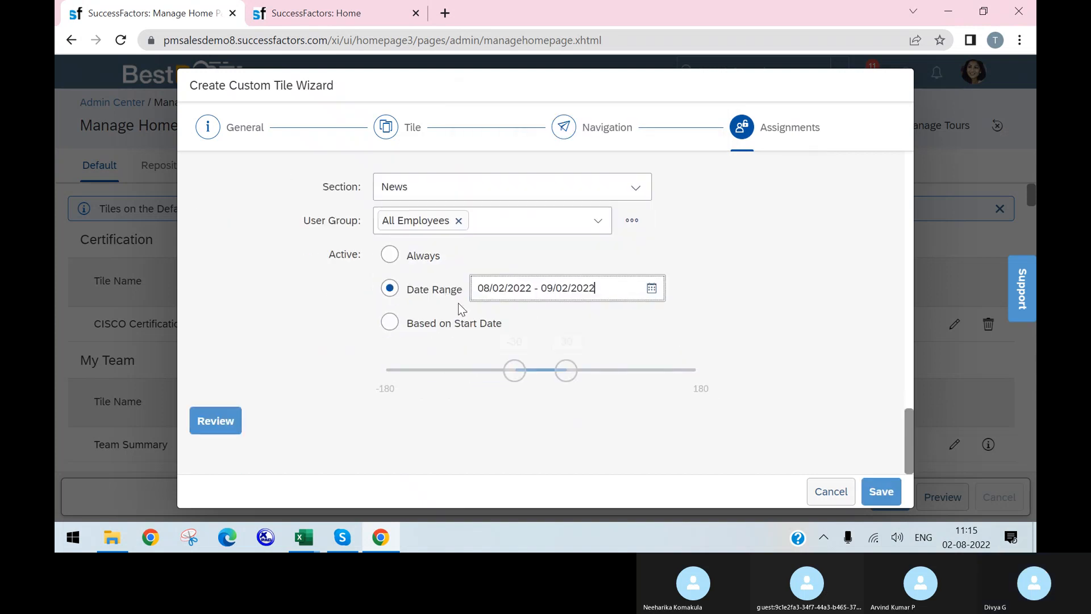
pyautogui.click(390, 330)
pyautogui.moveTo(565, 370); pyautogui.dragTo(731, 381)
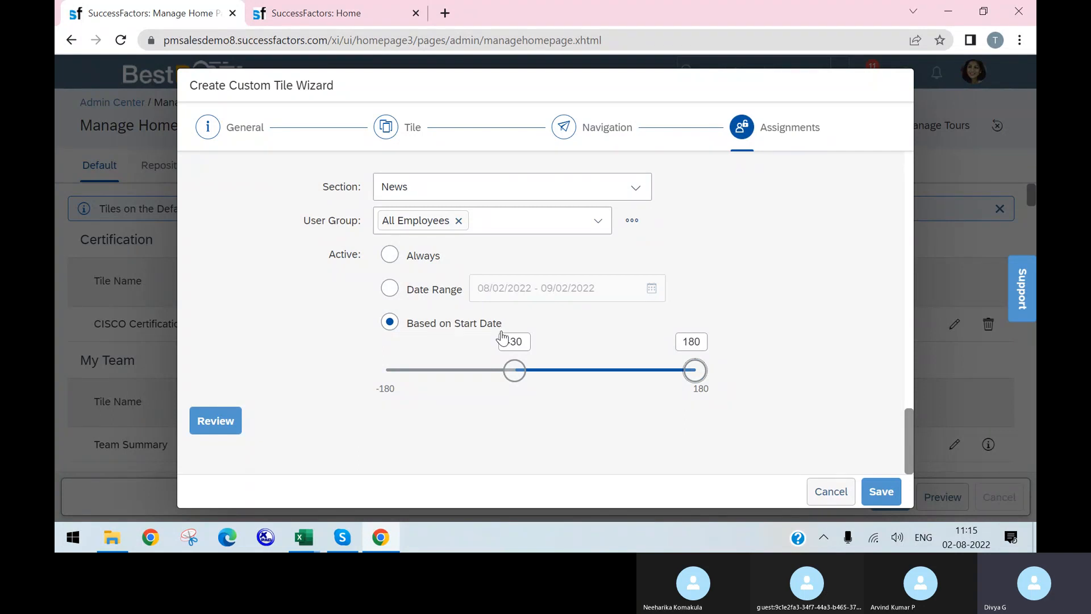
pyautogui.scroll(10, 470, 272)
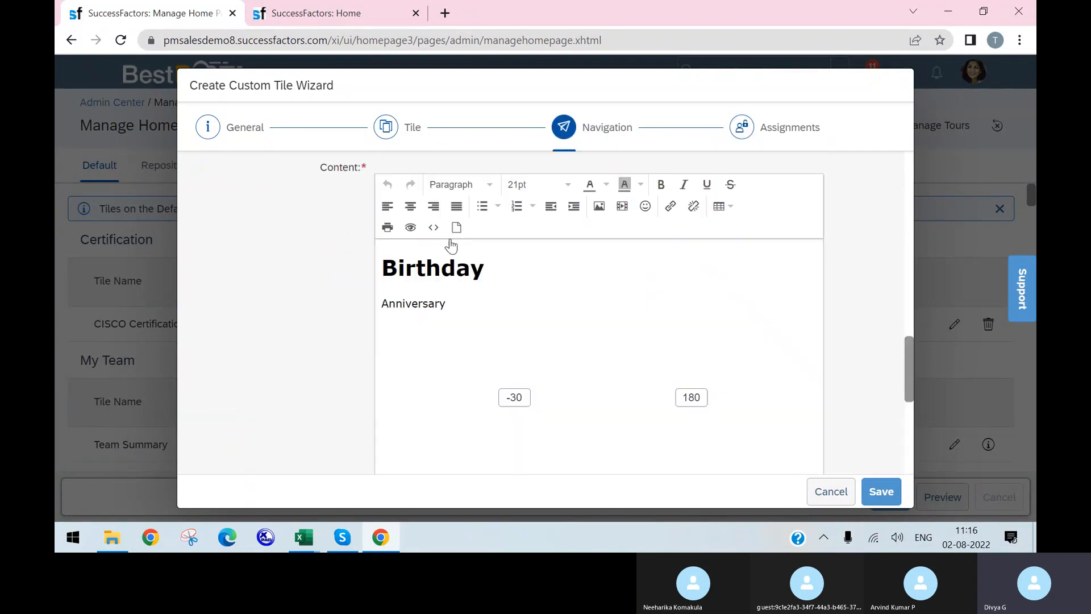
pyautogui.scroll(1, 419, 231)
pyautogui.click(831, 491)
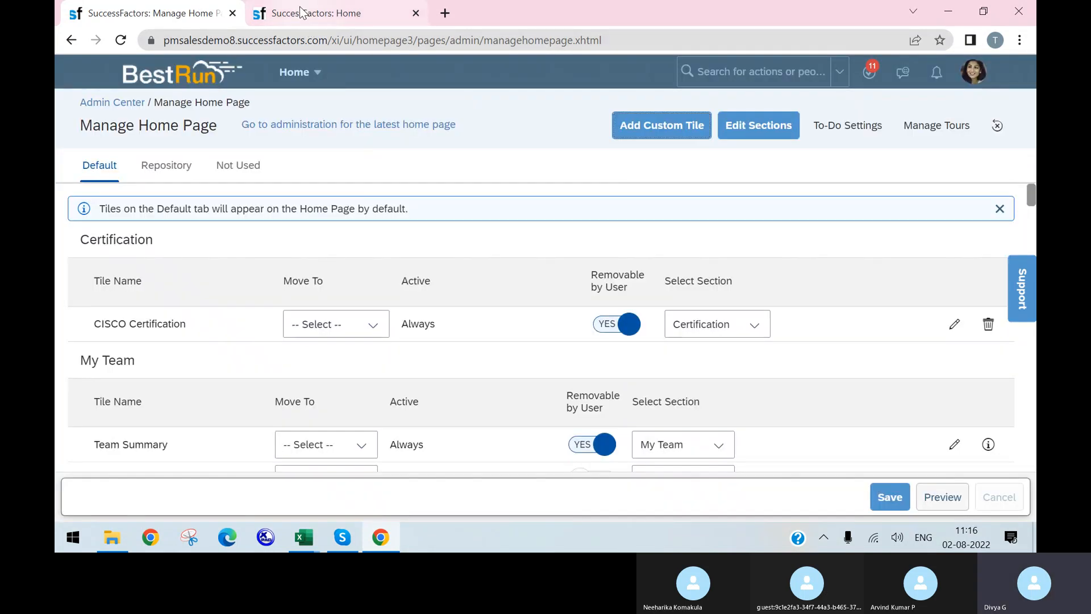
# Search actions for 'position management settings' and open the Position Management Settings page
pyautogui.click(300, 13)
pyautogui.click(196, 14)
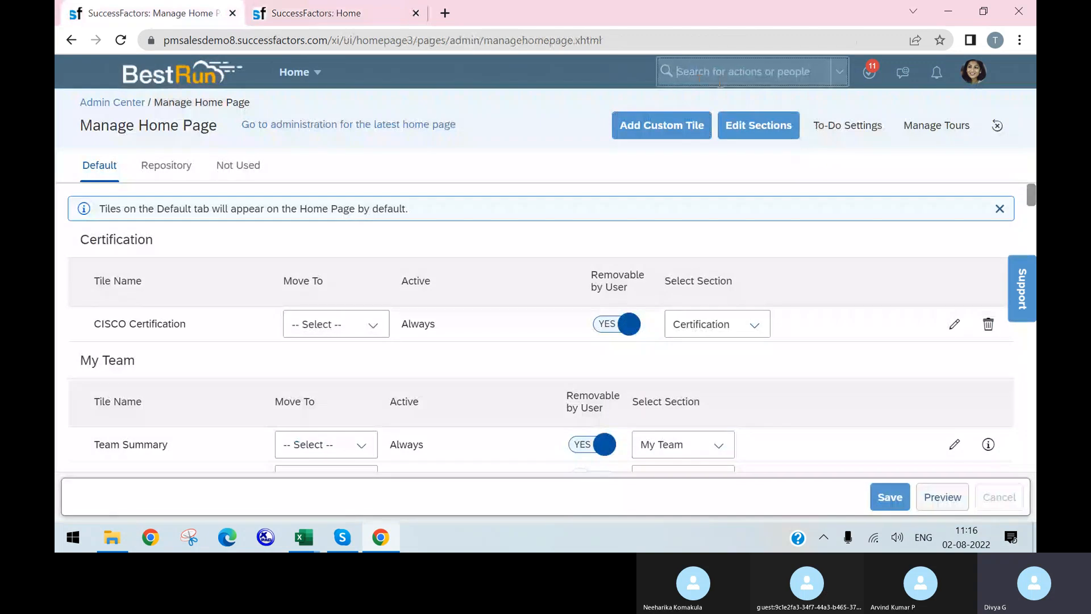
pyautogui.click(720, 76)
pyautogui.write('posit')
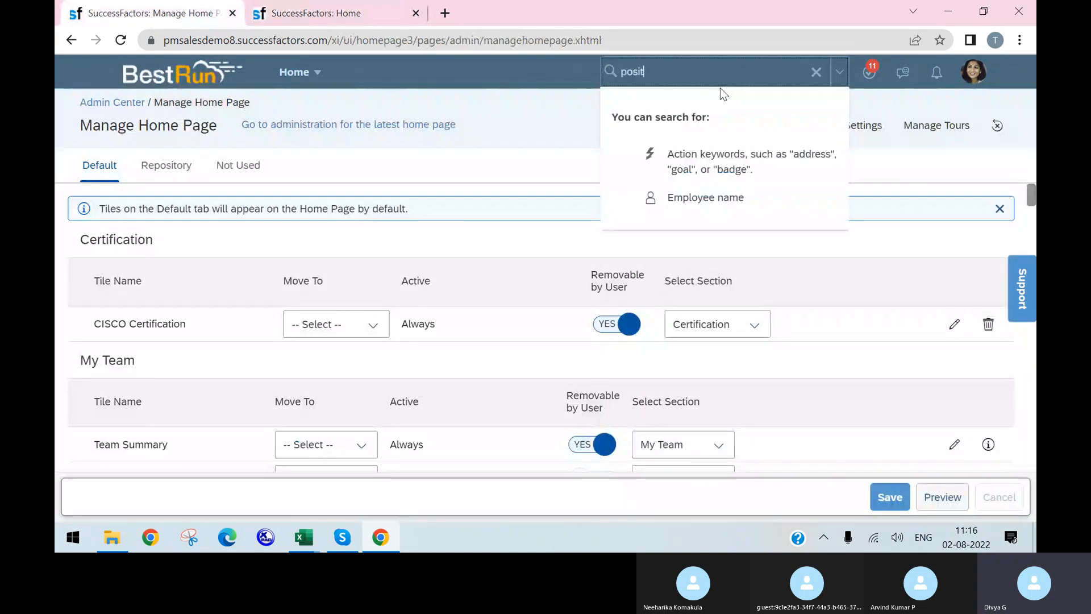
pyautogui.write('ion manag')
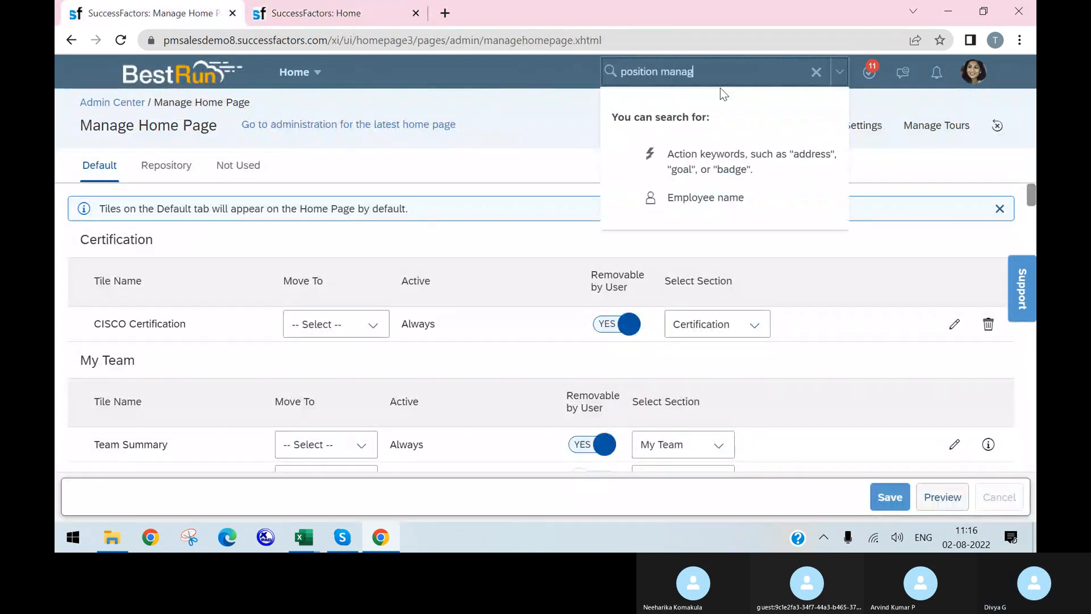
pyautogui.write('ement see')
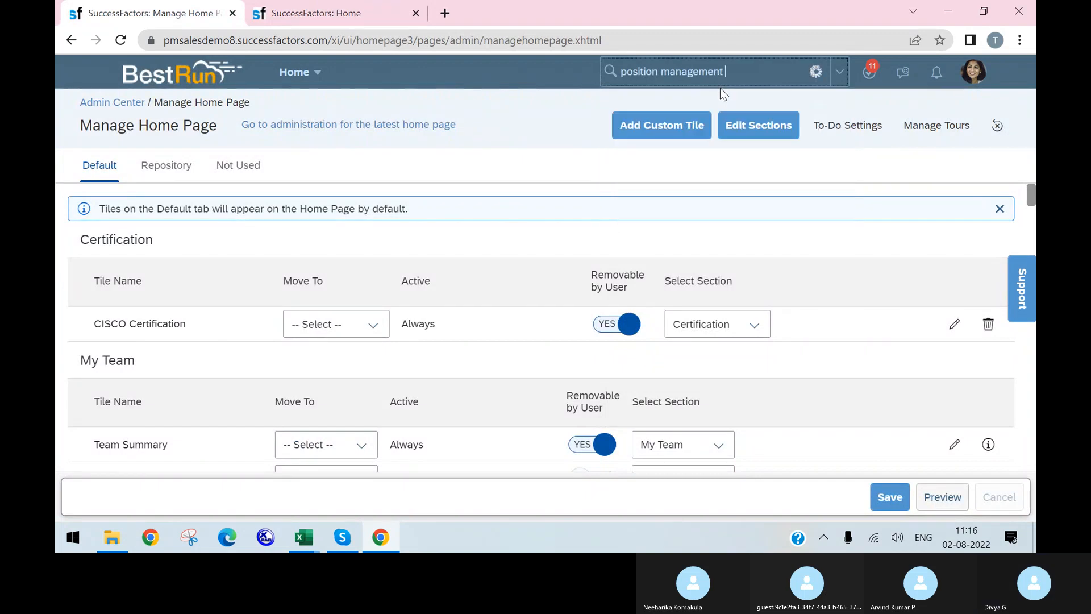
pyautogui.press('BackSpace')
pyautogui.write('ttings')
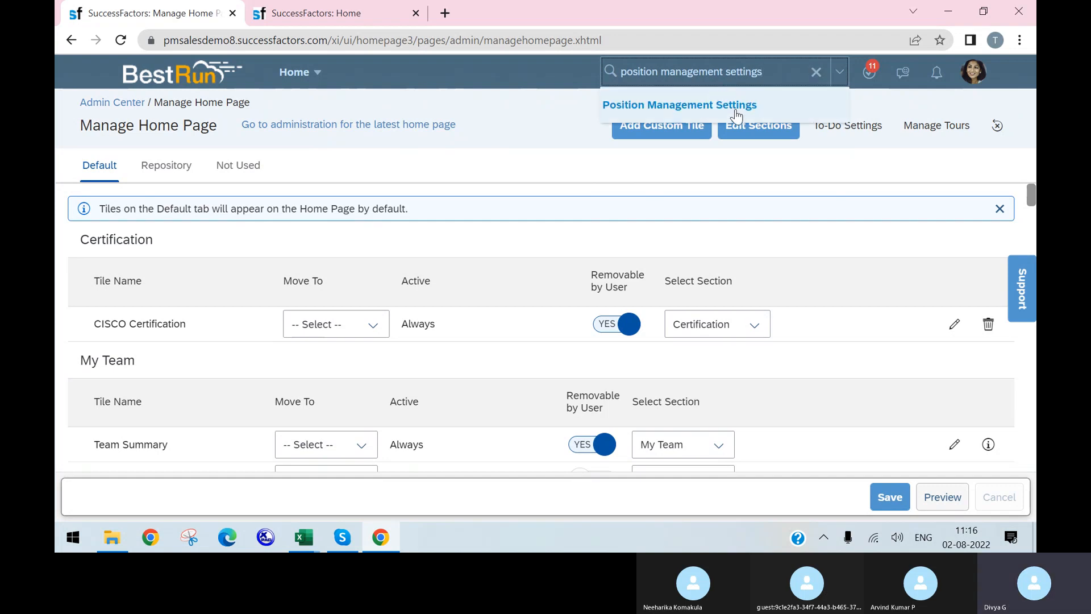
pyautogui.click(734, 108)
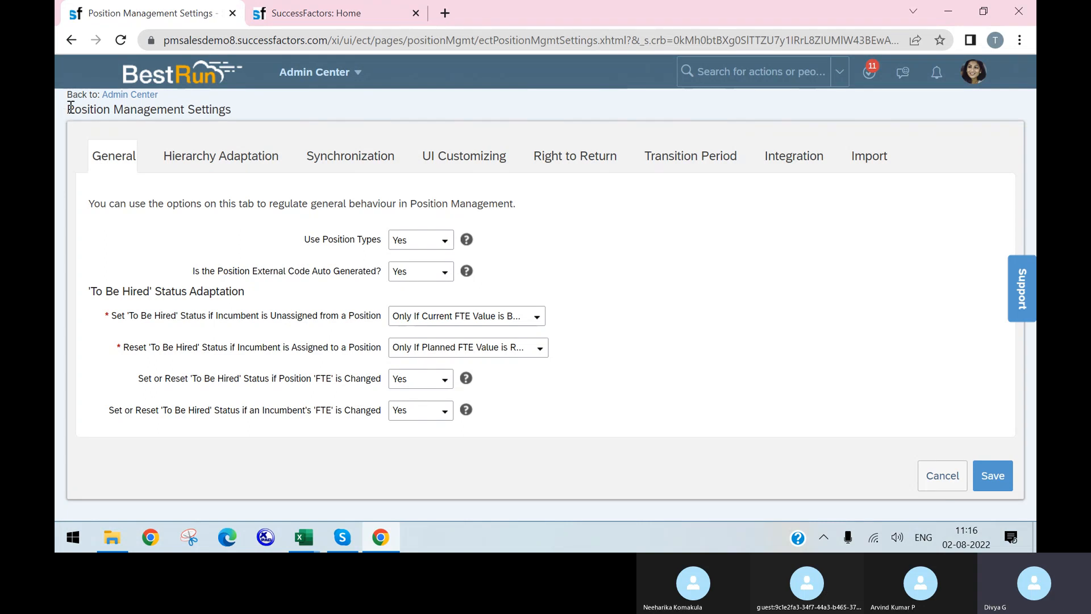
# Review the General tab settings and the Position Management description
pyautogui.moveTo(70, 107); pyautogui.dragTo(764, 444)
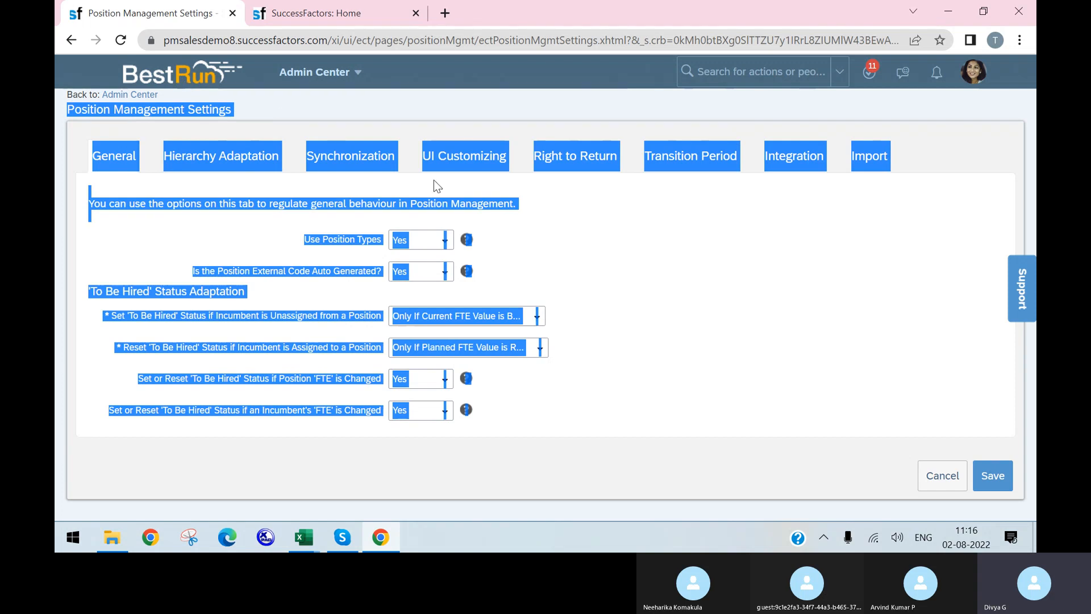
pyautogui.moveTo(646, 278); pyautogui.dragTo(676, 295)
pyautogui.click(737, 301)
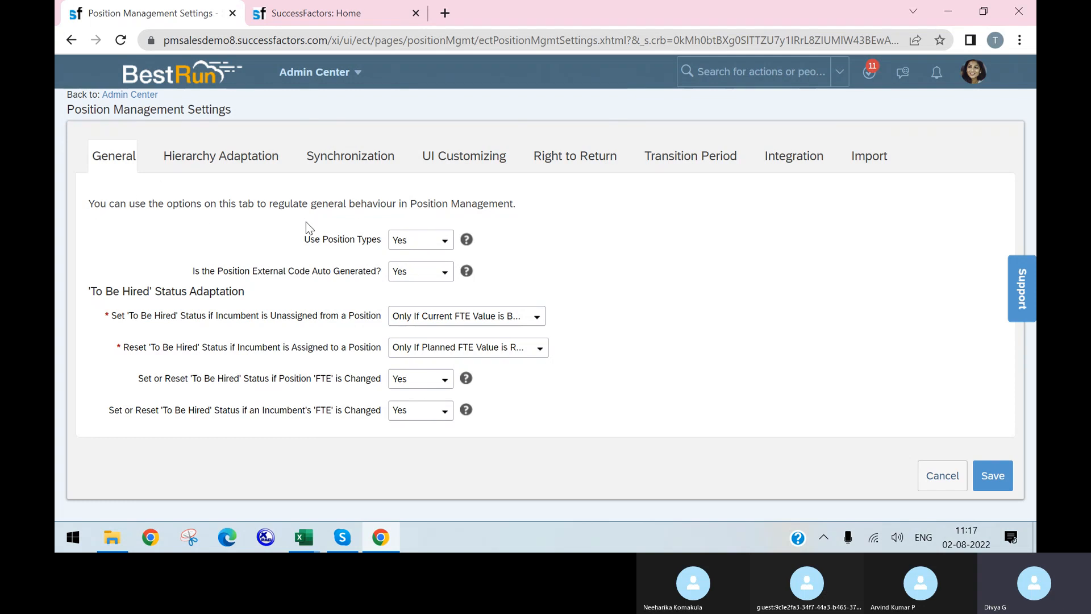
pyautogui.moveTo(412, 203); pyautogui.dragTo(511, 219)
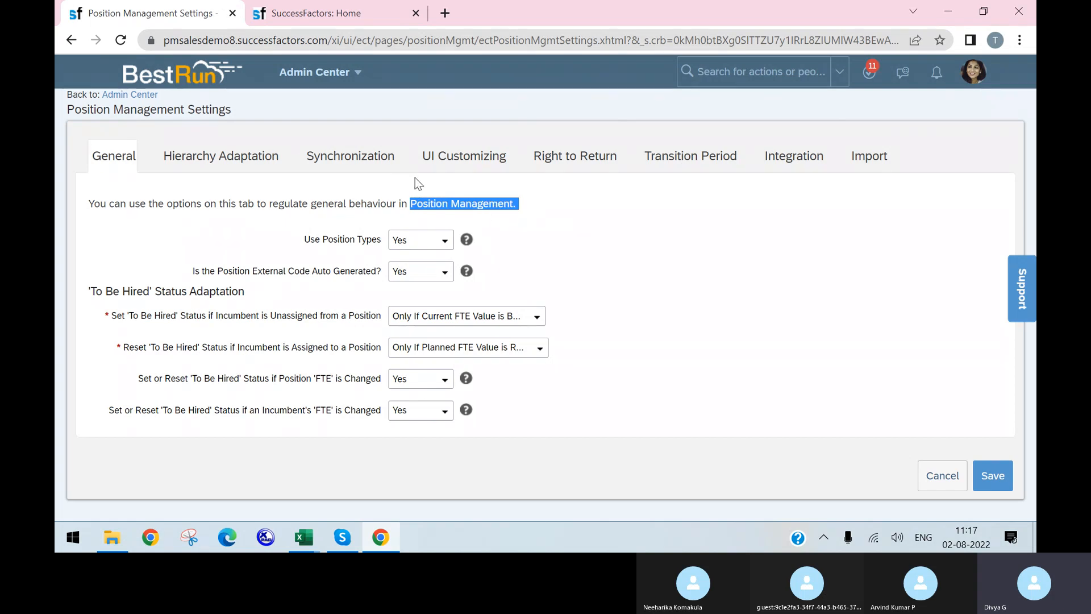
# Confirm Use Position Types stays Yes and bring the SuccessFactors Home tab forward
pyautogui.click(447, 243)
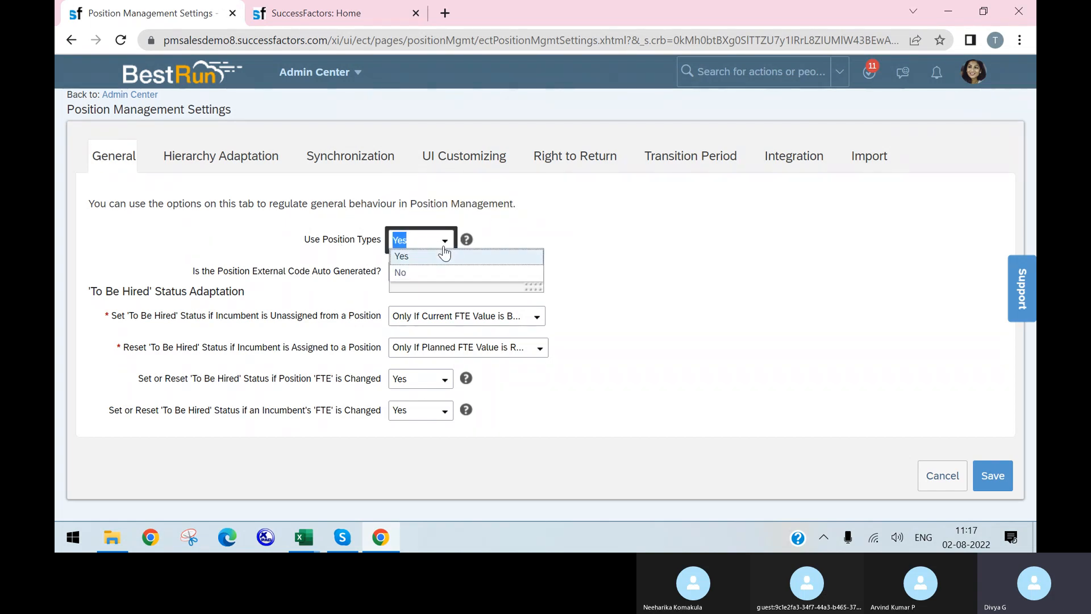
pyautogui.click(604, 283)
pyautogui.click(202, 246)
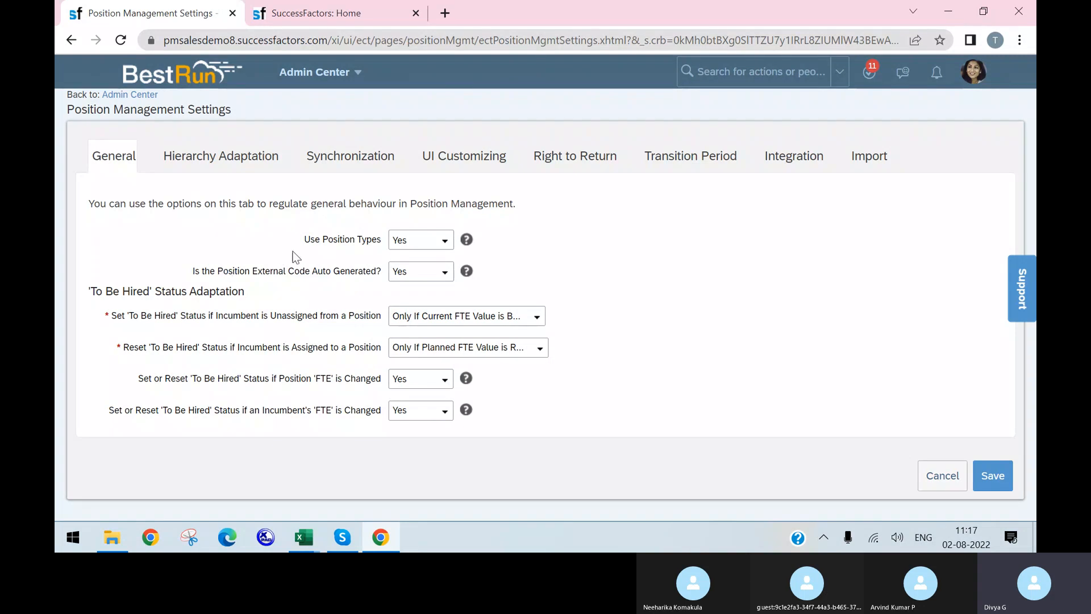
pyautogui.click(313, 17)
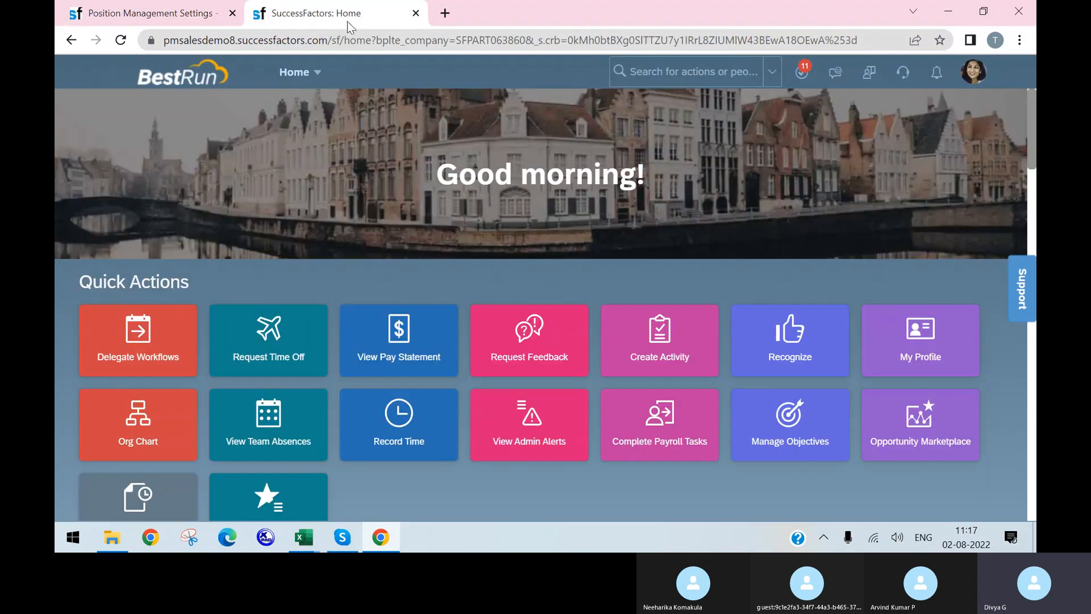
# Search for 'configure object' and open the Configure Object Definitions page
pyautogui.click(677, 71)
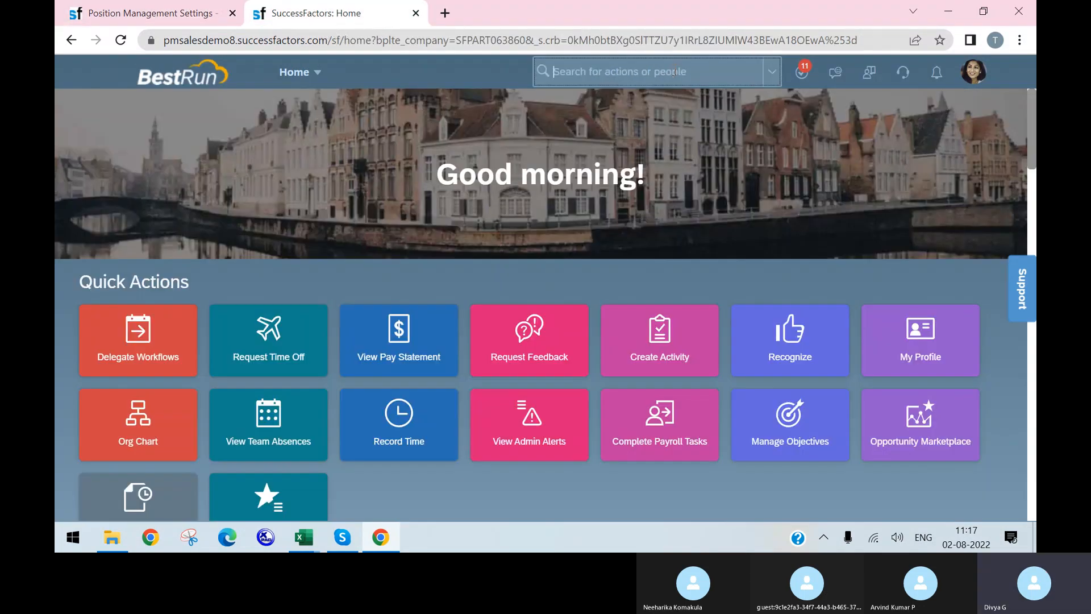
pyautogui.write('con')
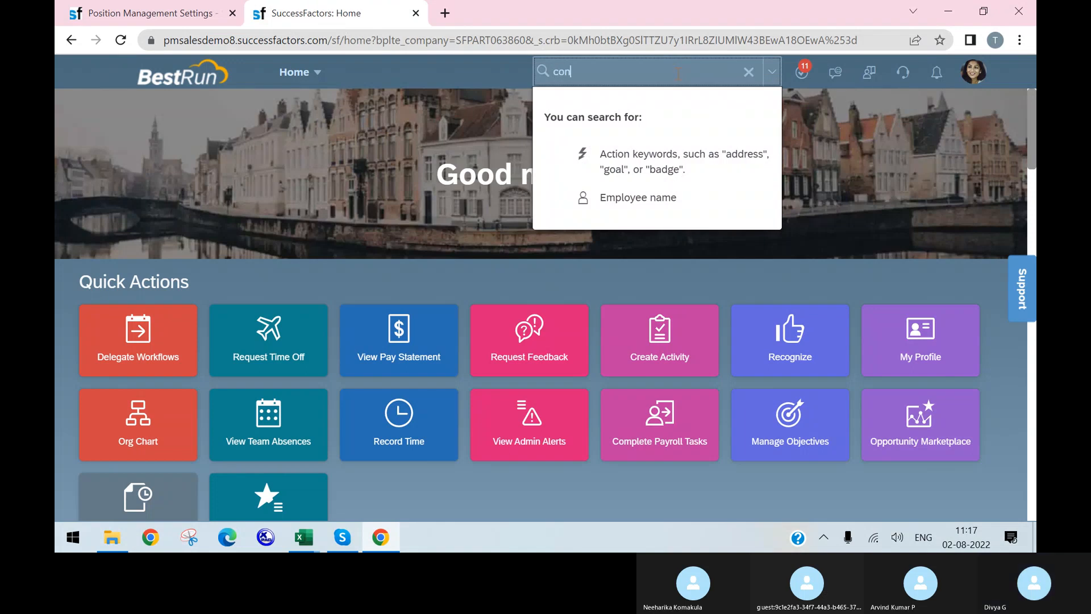
pyautogui.write('ggi')
pyautogui.press('BackSpace')
pyautogui.press('BackSpace')
pyautogui.write('igure object')
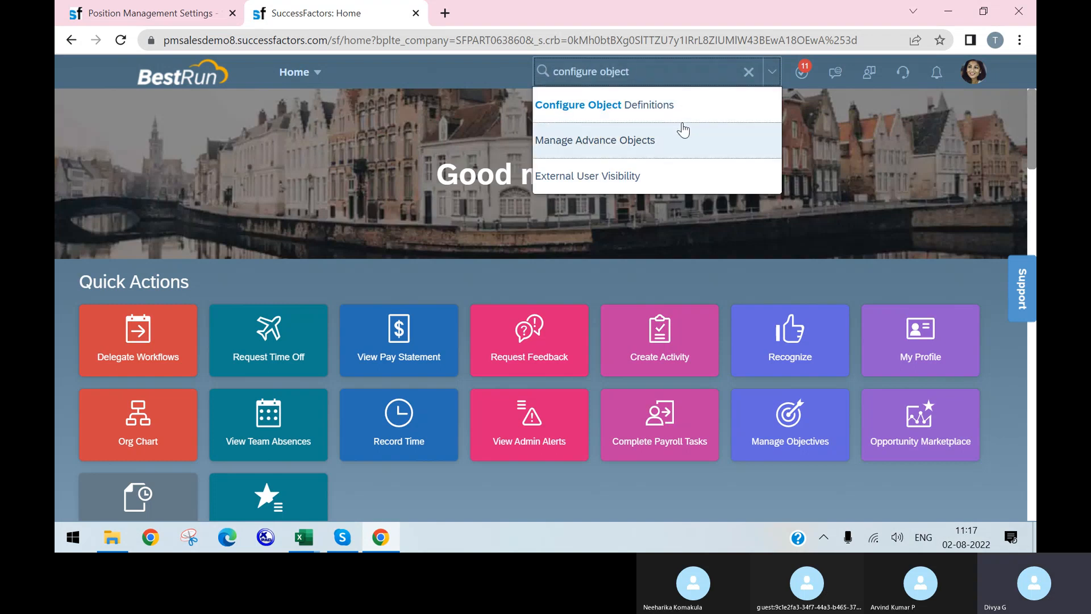
pyautogui.click(676, 112)
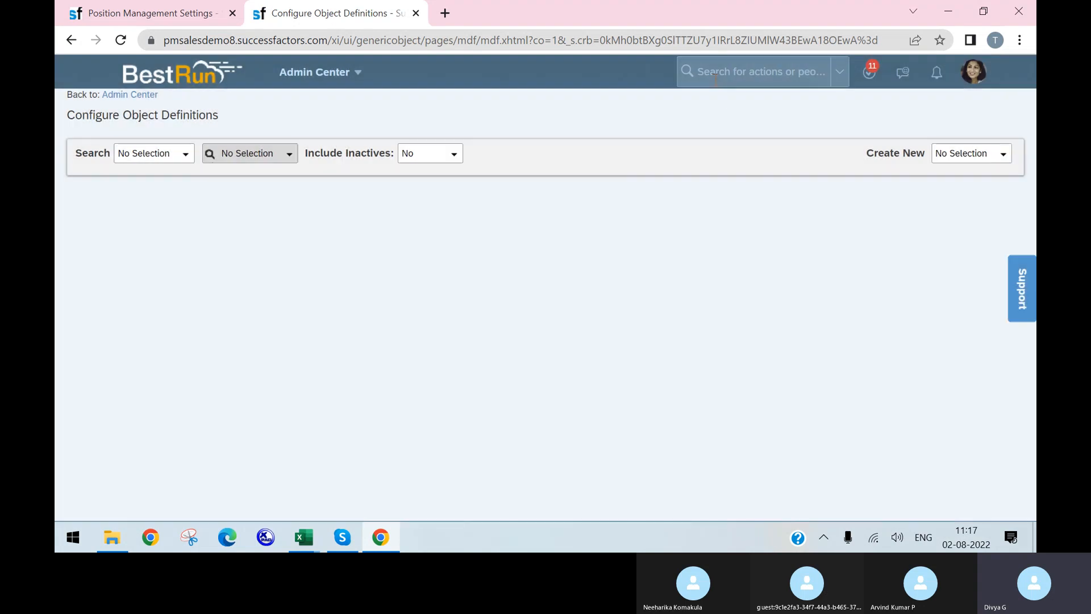
# Search 'manage data' in the header and open the Manage Data page
pyautogui.click(715, 72)
pyautogui.write('ma')
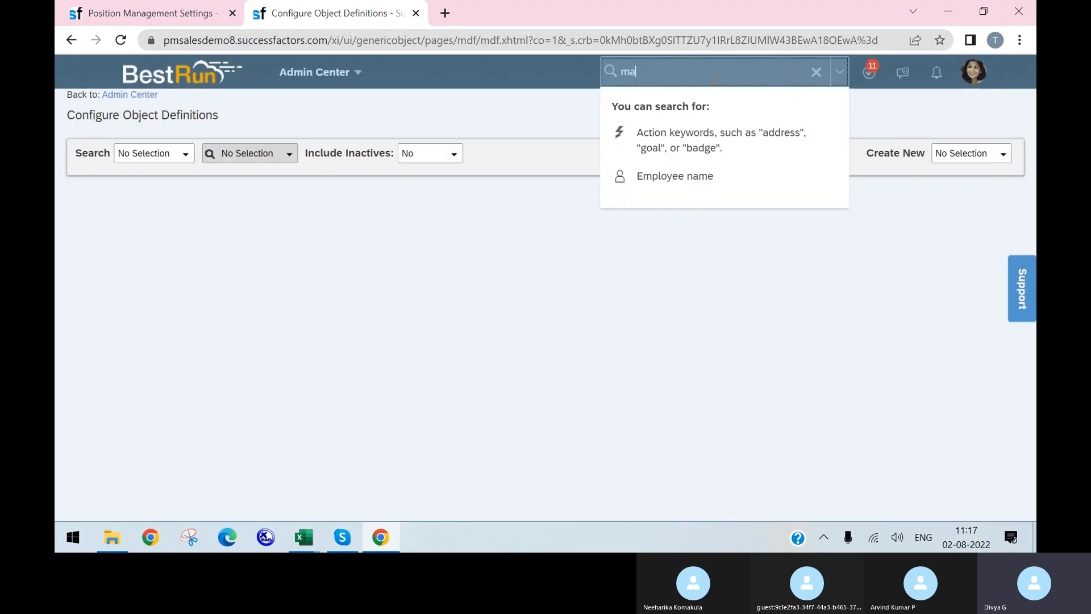
pyautogui.write('nage data')
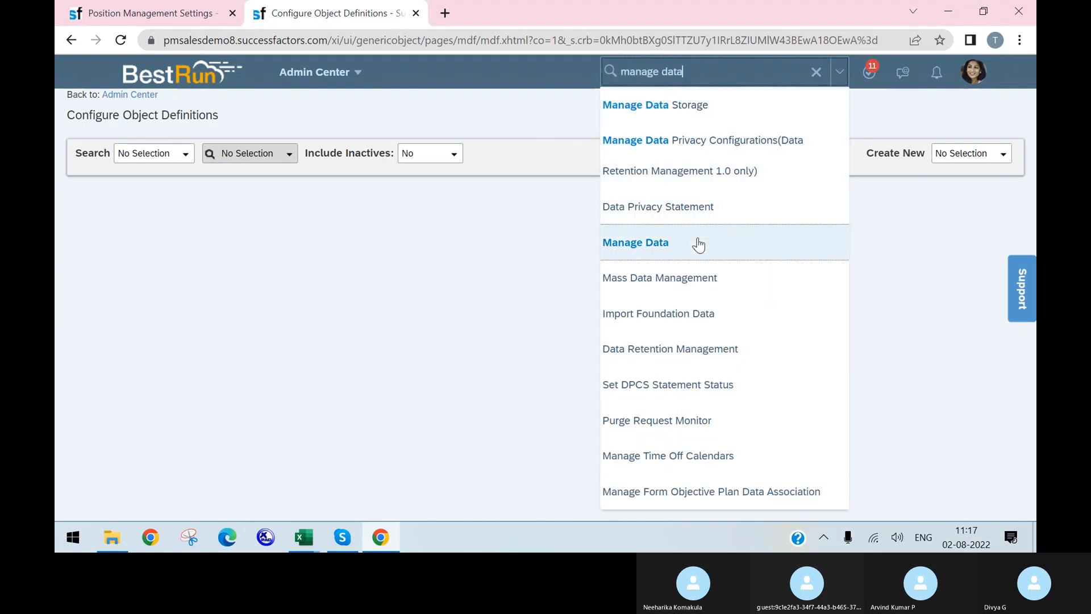
pyautogui.click(698, 242)
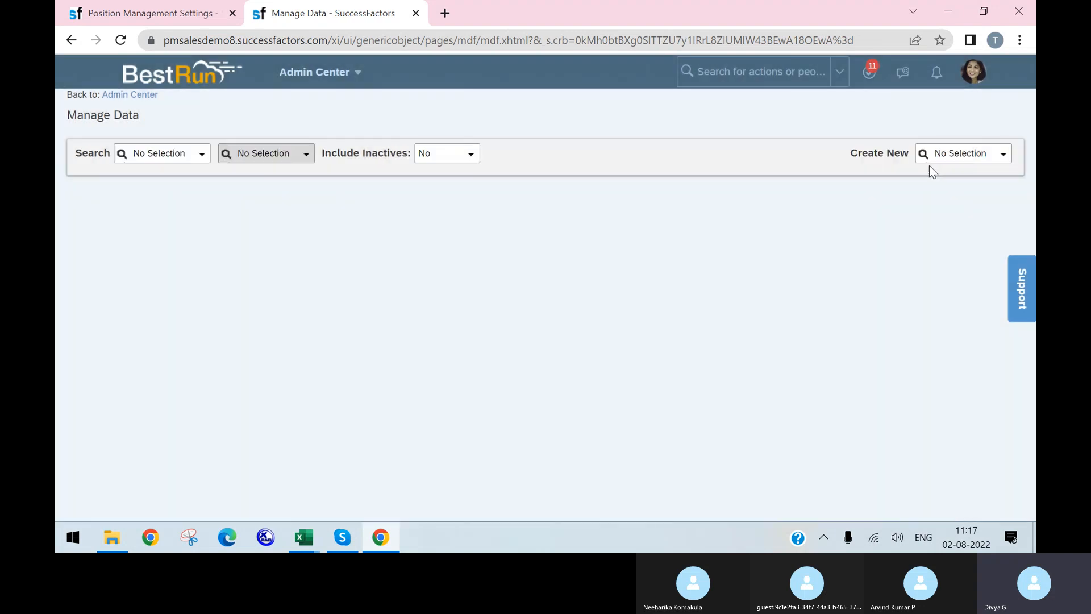
# Start creating a new Position record in Manage Data
pyautogui.click(980, 154)
pyautogui.write('position')
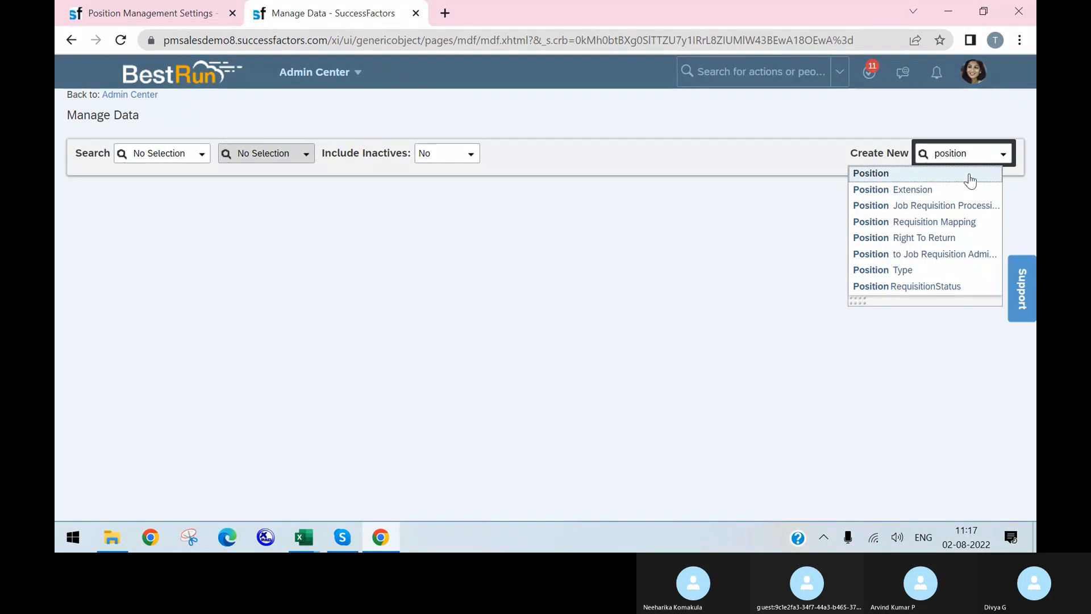
pyautogui.click(969, 176)
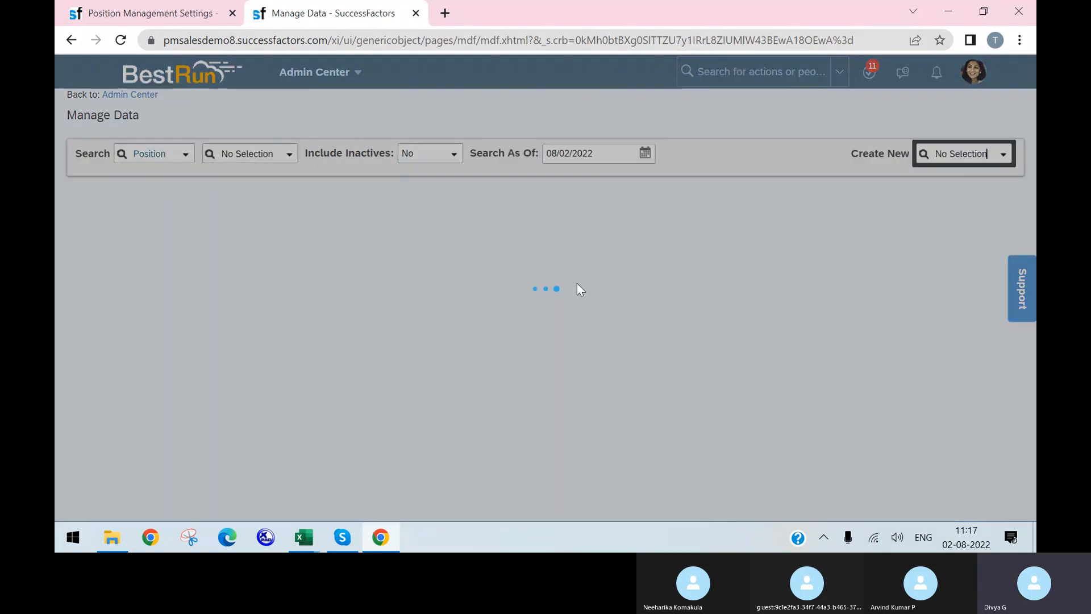
# Check the Type field's options (RP, SP), then duplicate the Manage Data tab
pyautogui.scroll(-5, 497, 397)
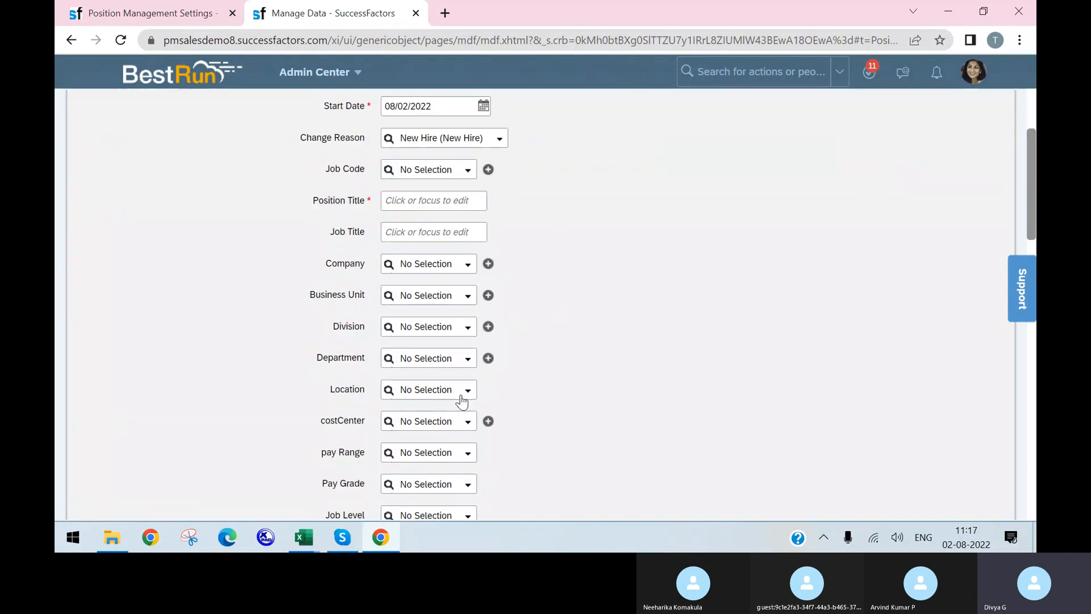
pyautogui.scroll(-3, 411, 393)
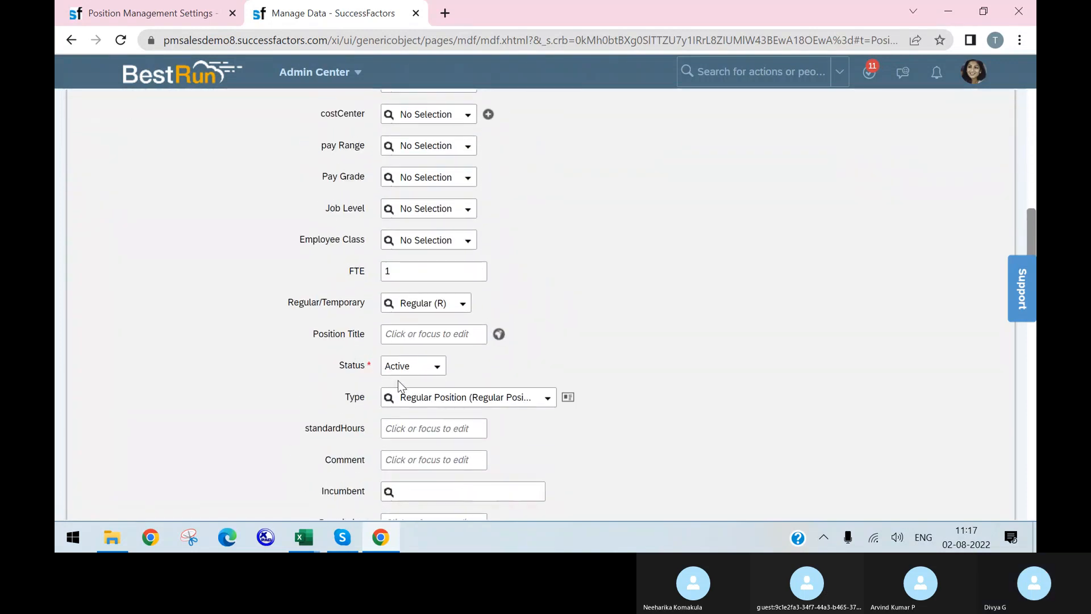
pyautogui.click(534, 398)
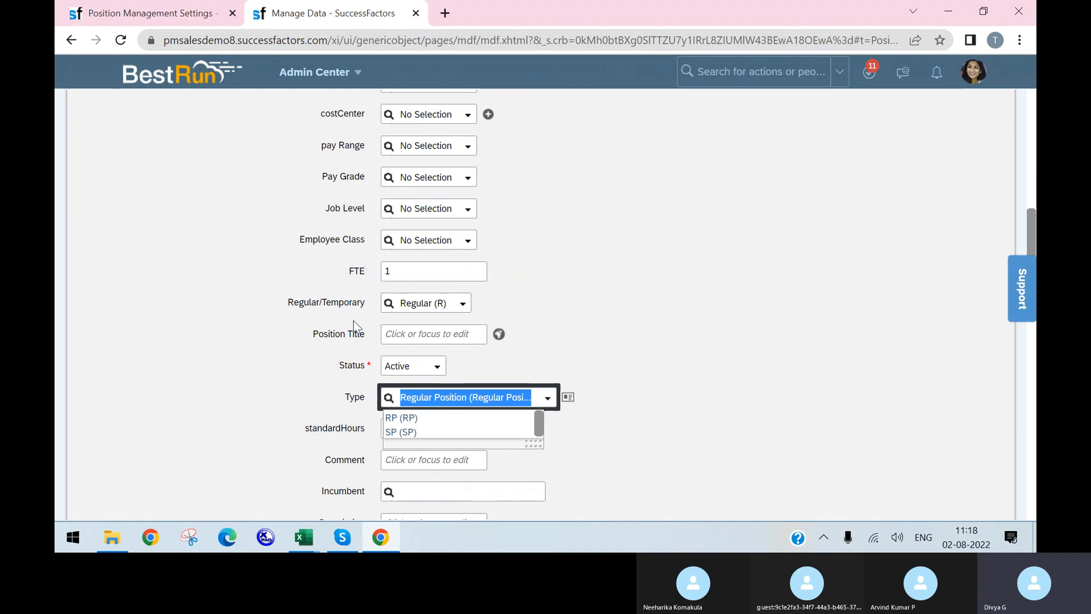
pyautogui.scroll(3, 435, 295)
pyautogui.scroll(-6, 434, 292)
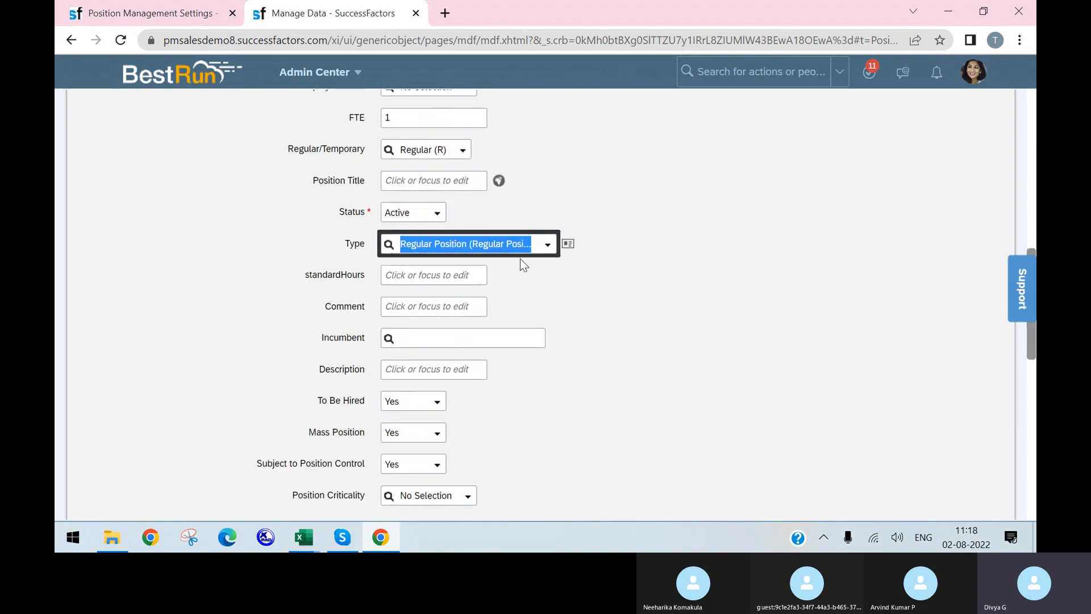
pyautogui.click(555, 246)
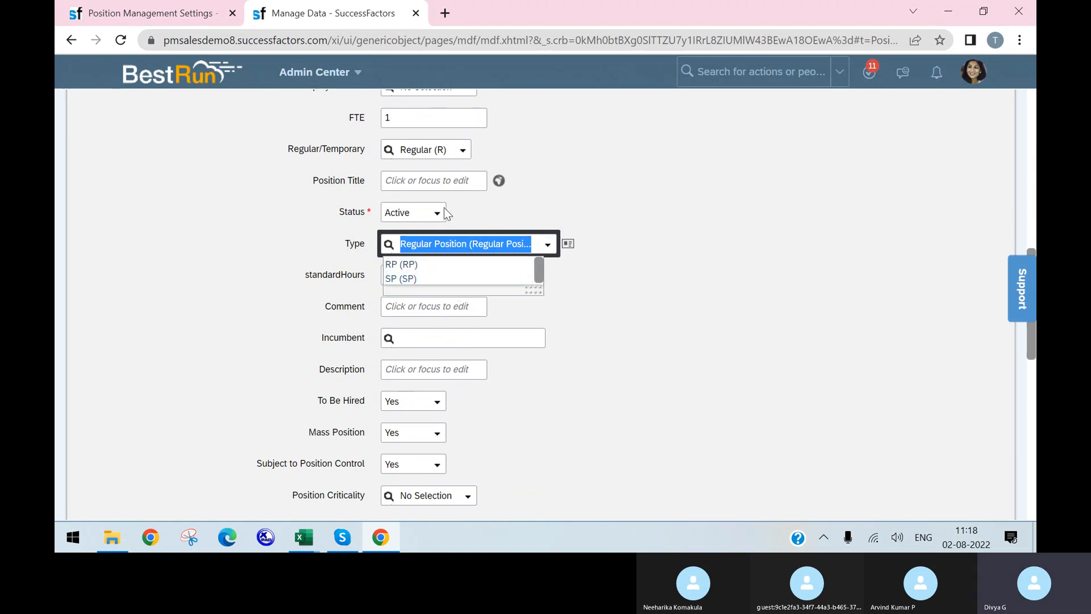
pyautogui.scroll(3, 606, 266)
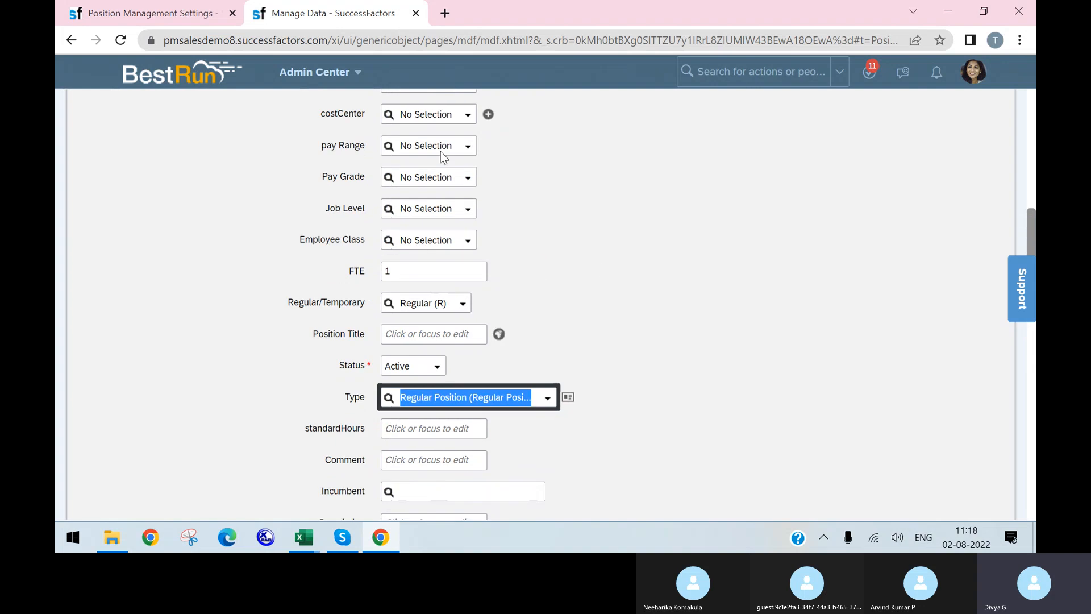
pyautogui.rightClick(314, 11)
pyautogui.click(384, 115)
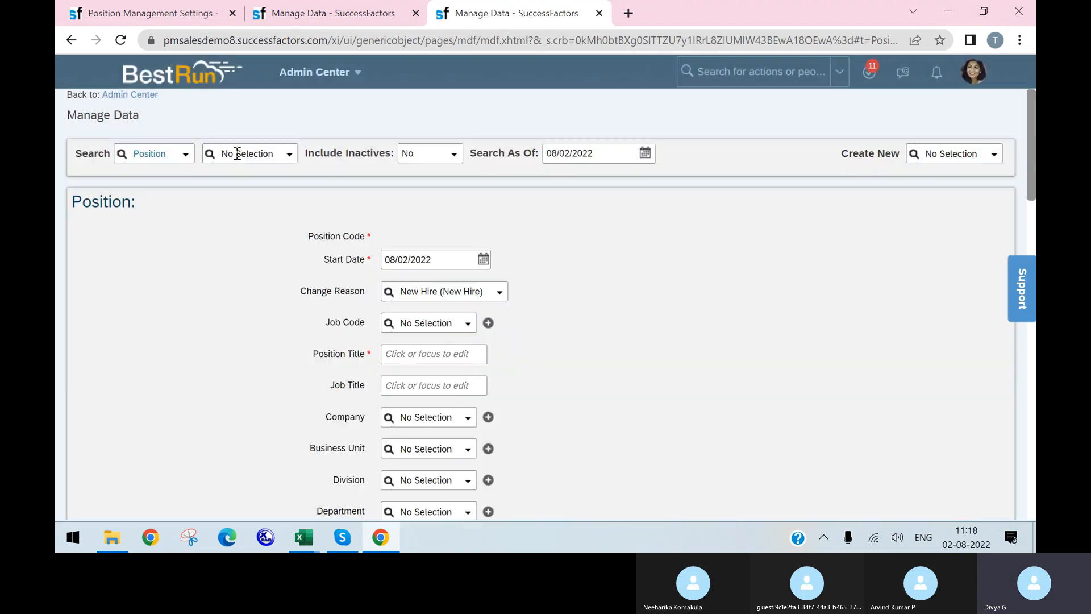
# Choose Position Type as the object to search in Manage Data
pyautogui.click(164, 154)
pyautogui.write('em')
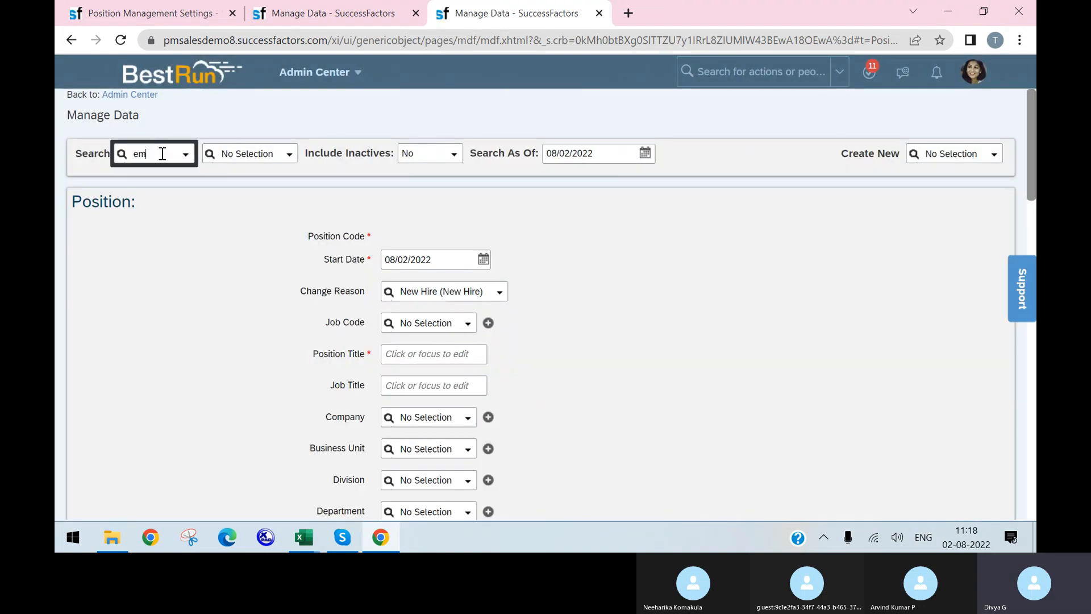
pyautogui.write('ployee t')
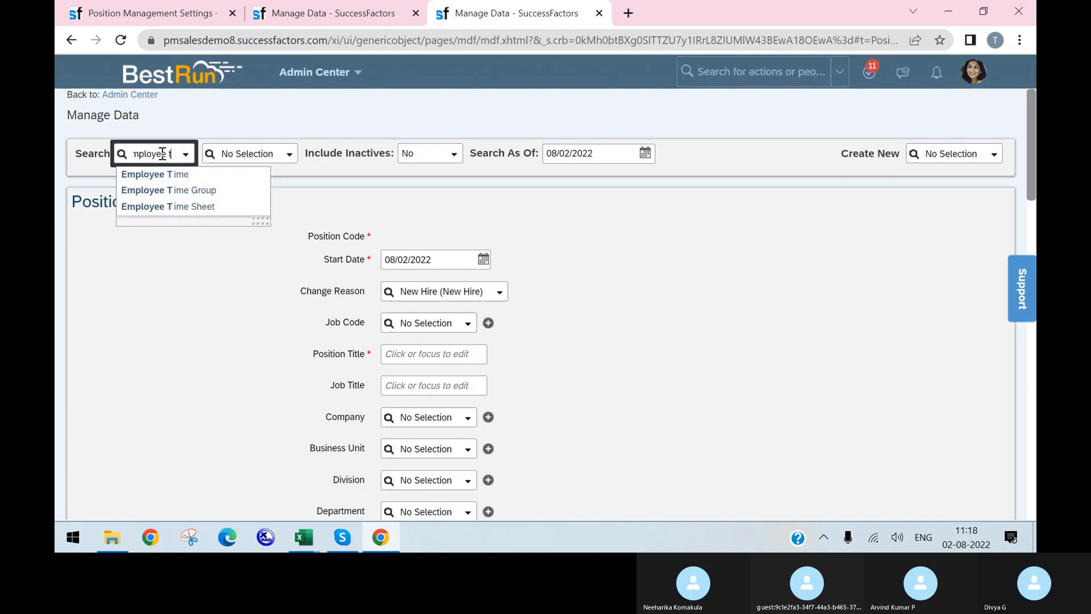
pyautogui.write('y')
pyautogui.press('BackSpace')
pyautogui.press('BackSpace')
pyautogui.press('BackSpace')
pyautogui.press('BackSpace')
pyautogui.press('BackSpace')
pyautogui.press('BackSpace')
pyautogui.press('BackSpace')
pyautogui.press('BackSpace')
pyautogui.press('BackSpace')
pyautogui.press('BackSpace')
pyautogui.press('BackSpace')
pyautogui.write('type')
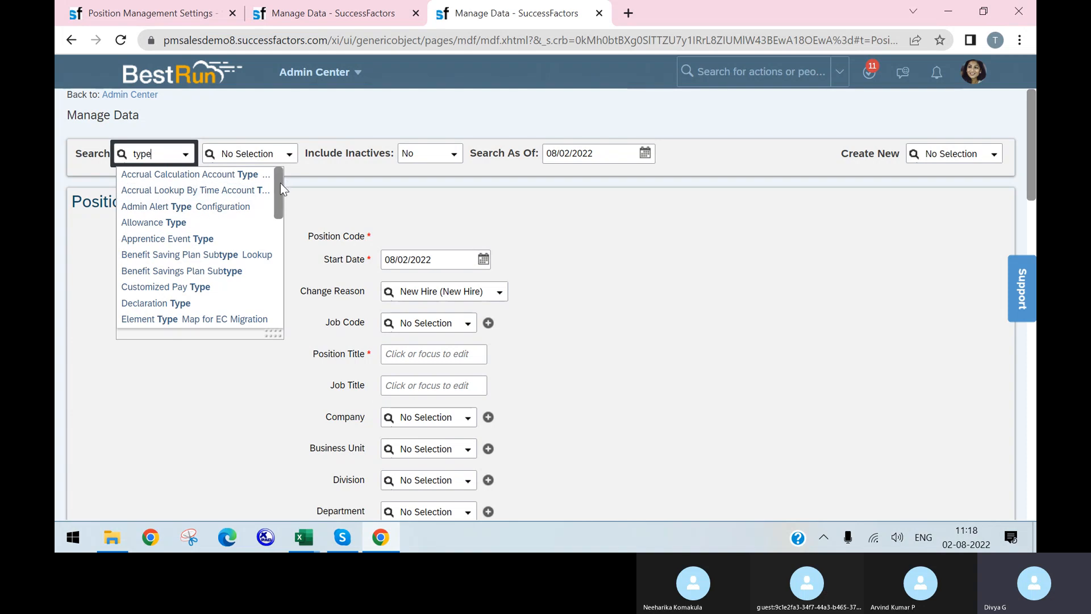
pyautogui.moveTo(281, 184); pyautogui.dragTo(283, 289)
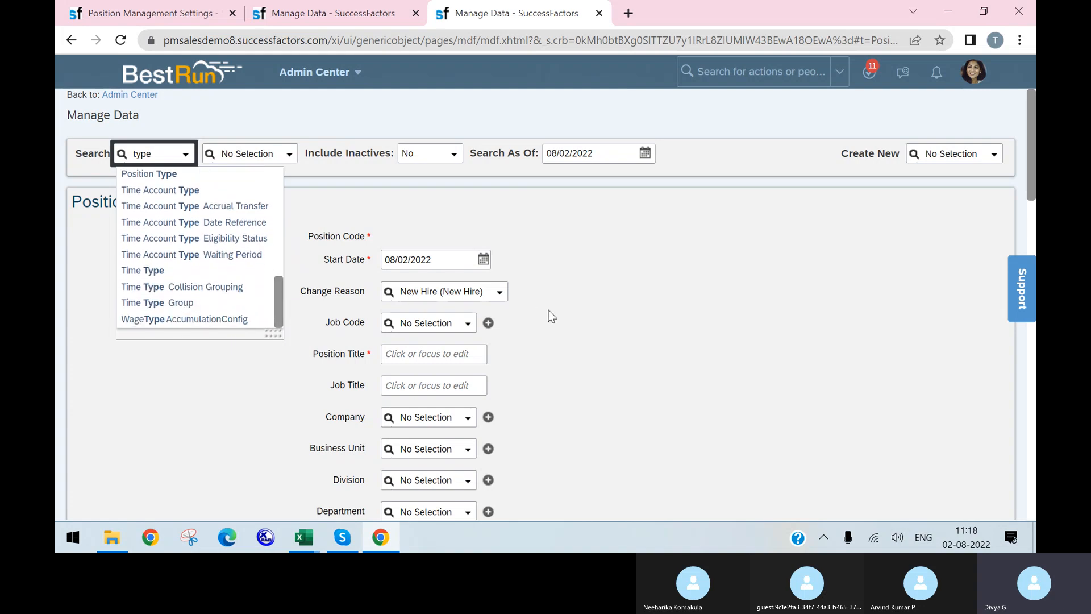
pyautogui.click(227, 175)
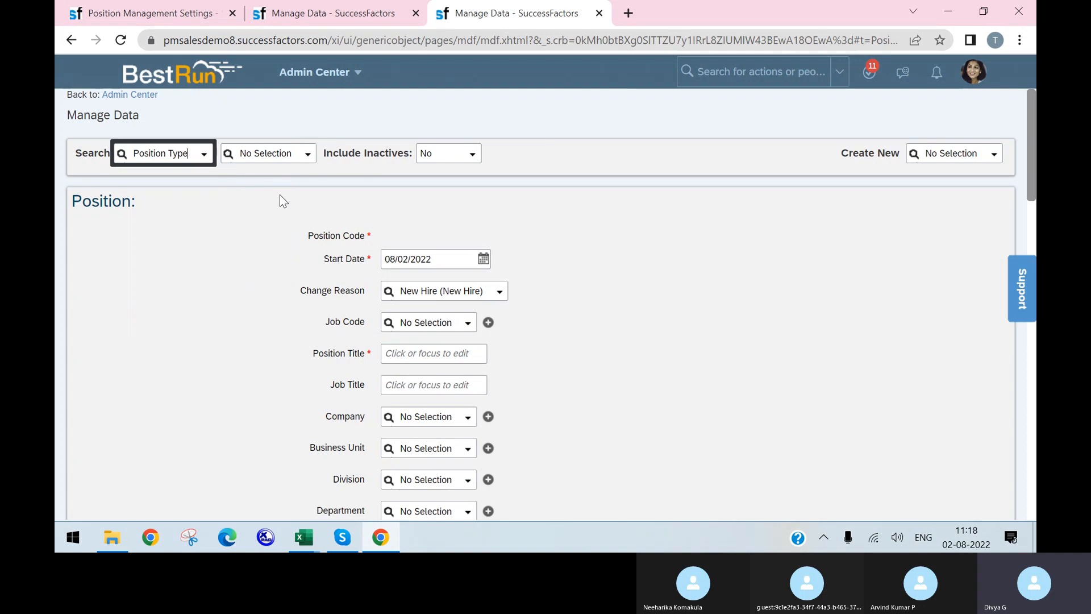
# Open the Regular Position (RP) type record and review its code
pyautogui.click(298, 155)
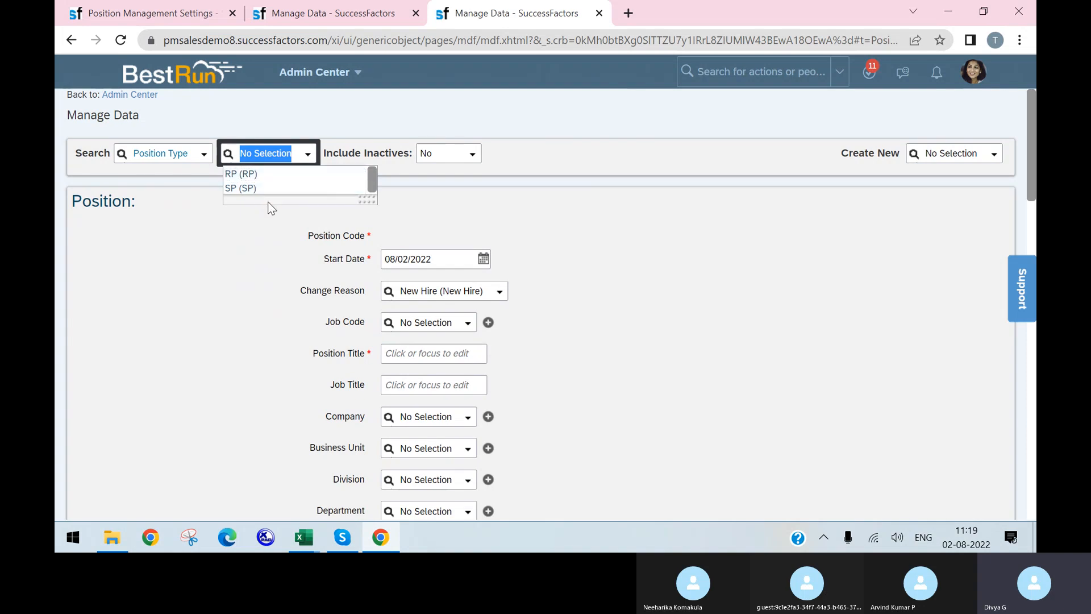
pyautogui.click(275, 176)
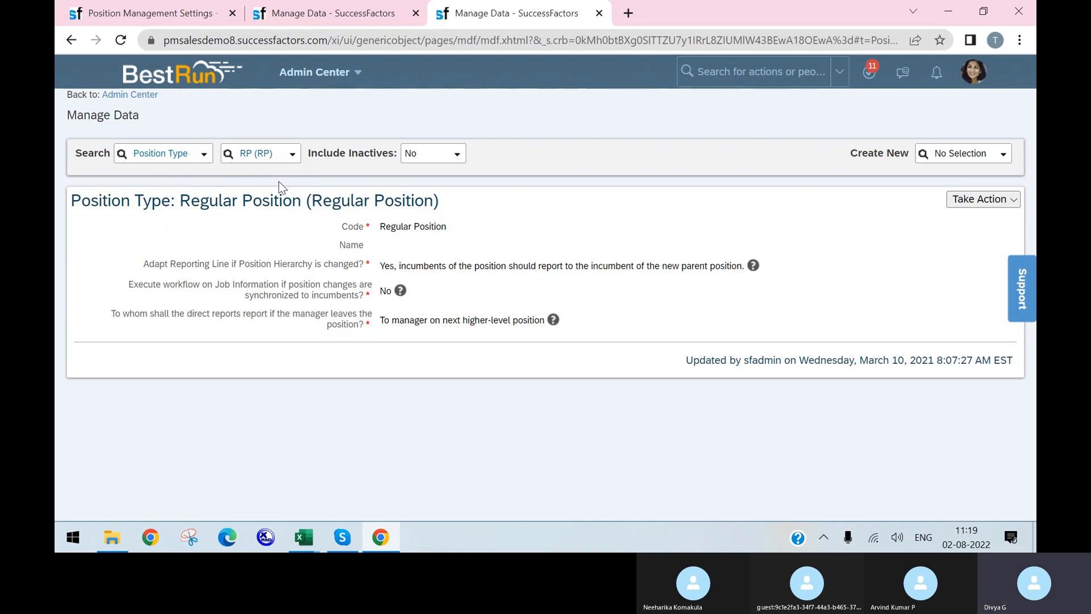
pyautogui.moveTo(313, 197); pyautogui.dragTo(434, 222)
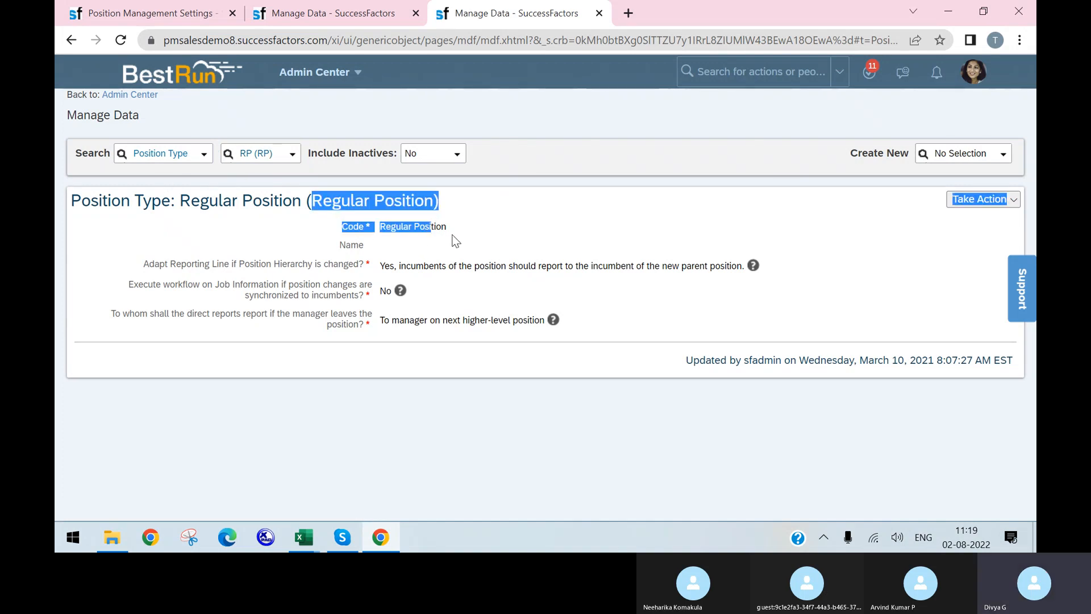
pyautogui.click(416, 252)
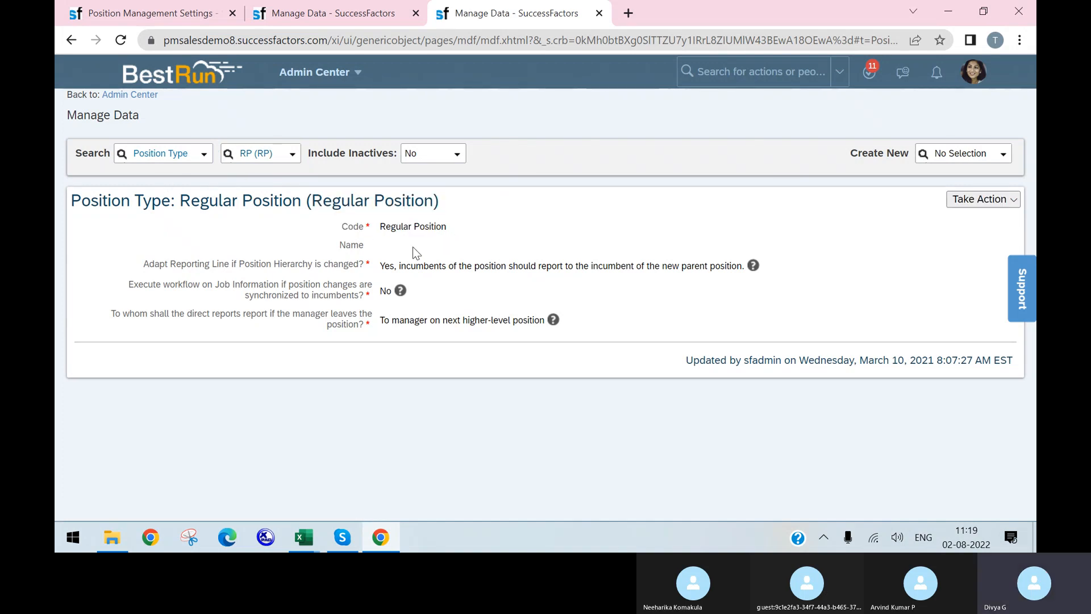
pyautogui.click(293, 155)
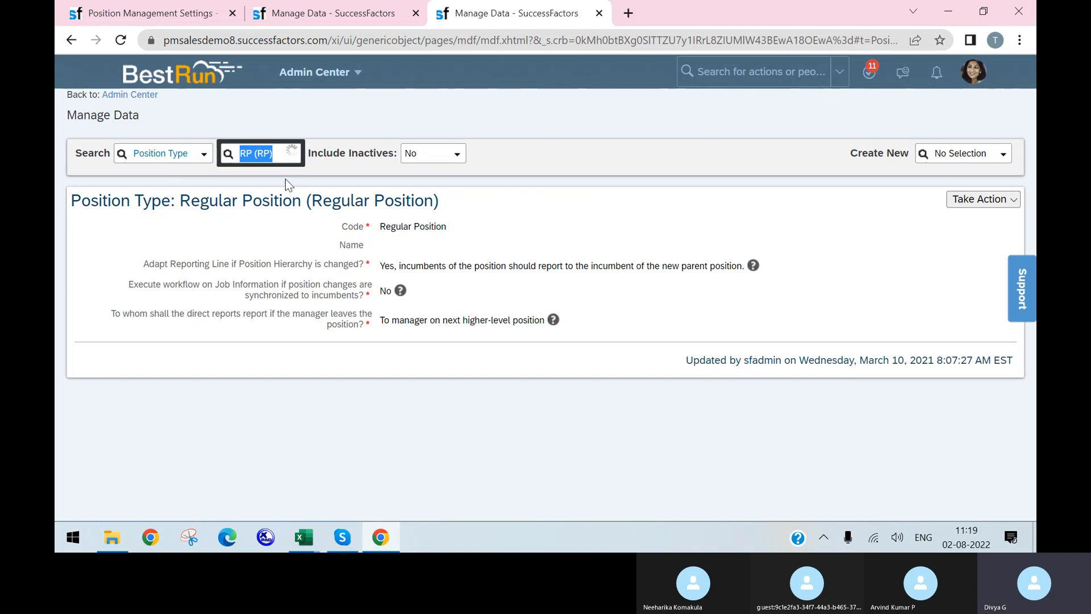
pyautogui.click(490, 215)
# Put the Regular Position record into Make Correction and enter the name Regular
pyautogui.click(982, 200)
pyautogui.click(909, 221)
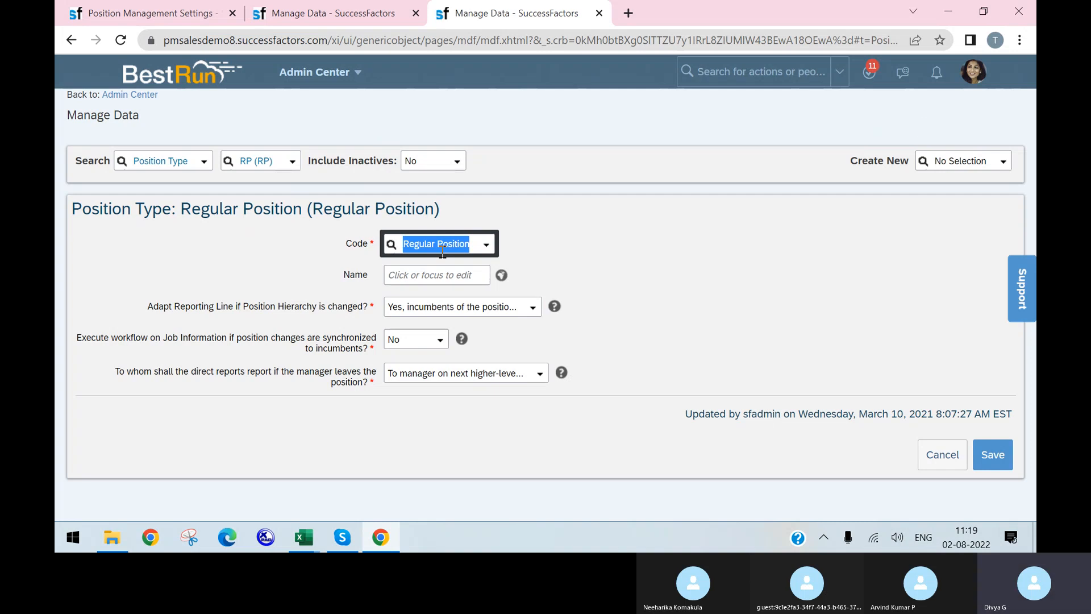
pyautogui.write('Regular')
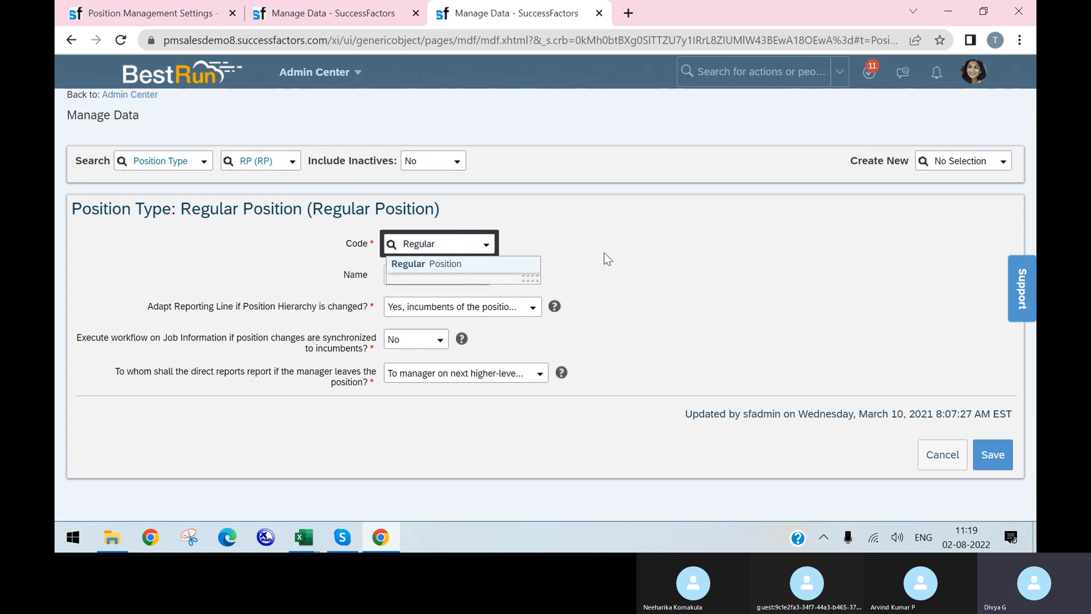
pyautogui.click(652, 241)
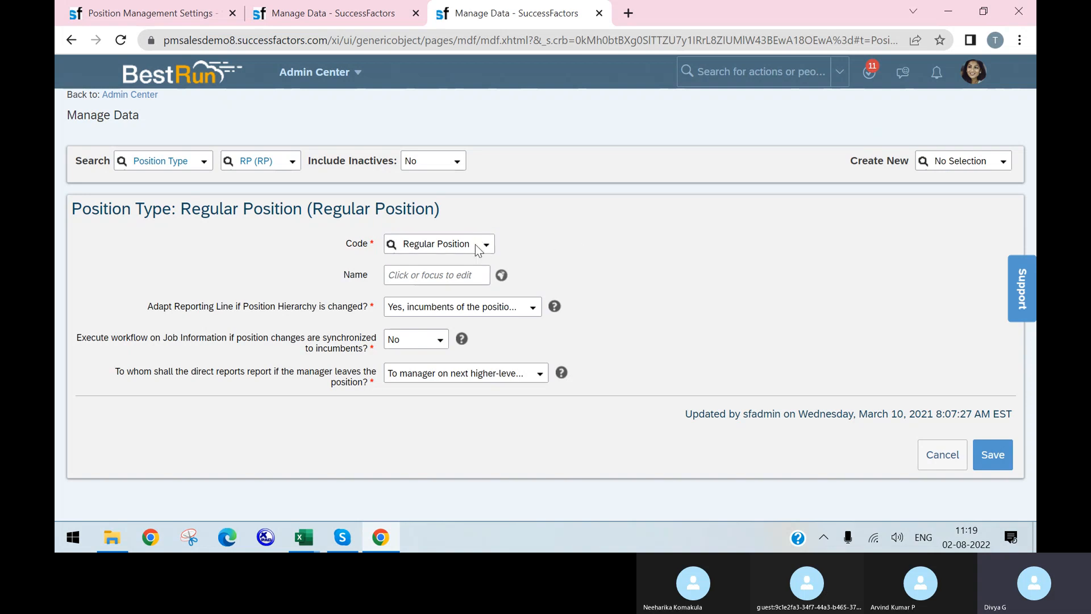
pyautogui.click(432, 276)
pyautogui.write('Regular')
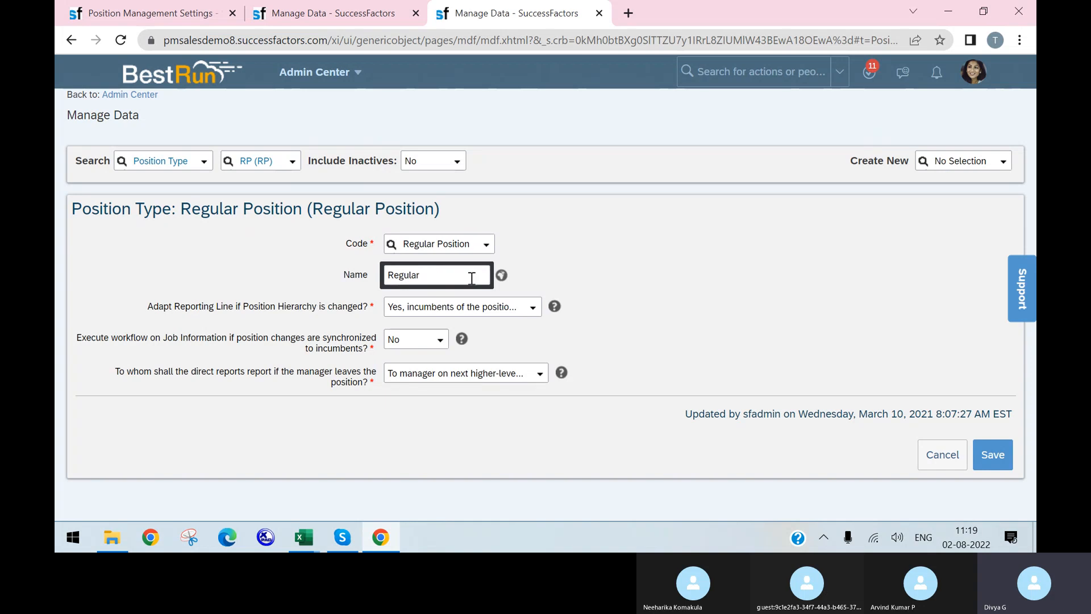
pyautogui.doubleClick(463, 273)
pyautogui.hotkey('ctrl', 'c')
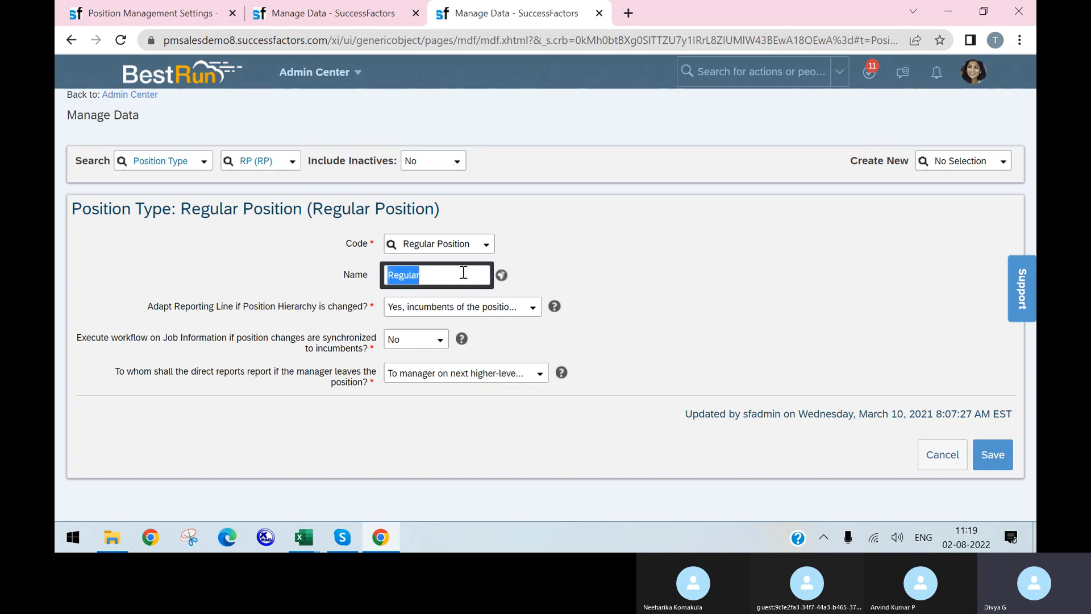
pyautogui.click(503, 282)
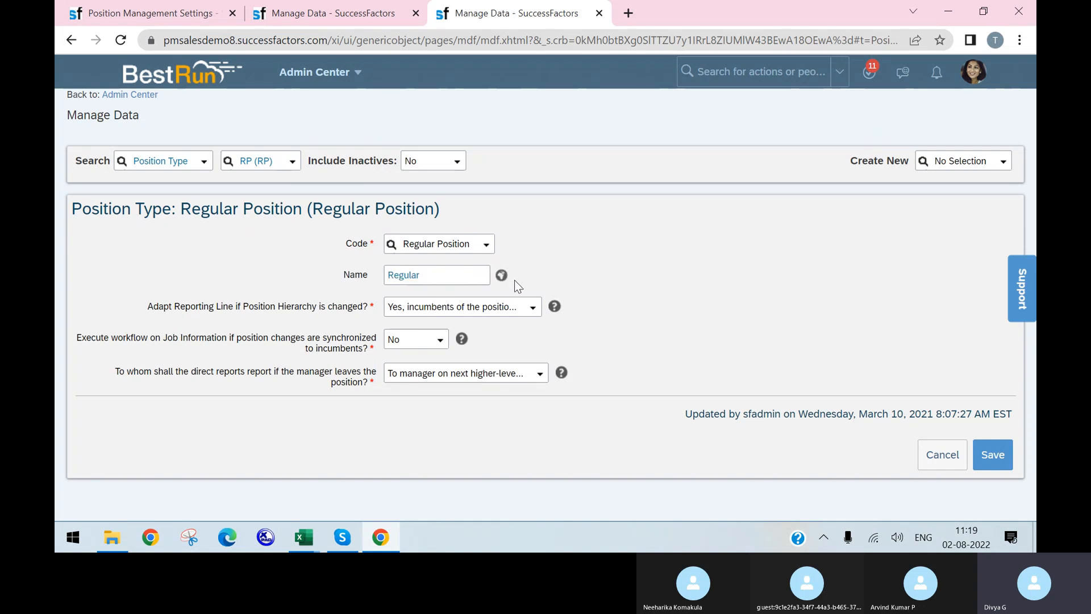
# Fill the default, English (United Kingdom) and English (DEBUG) name translations with Regular
pyautogui.click(501, 275)
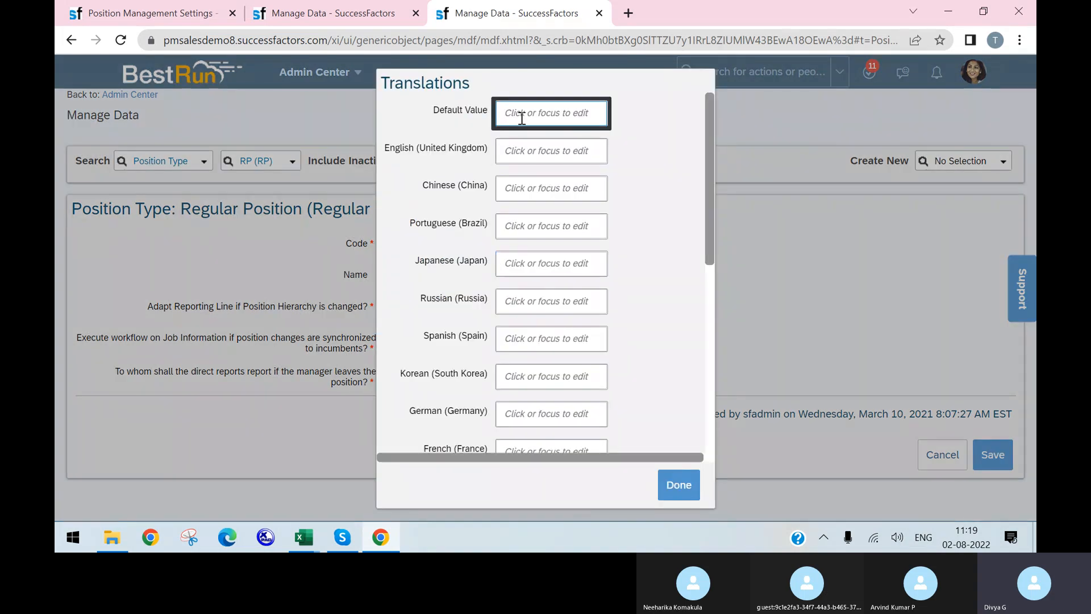
pyautogui.hotkey('ctrl', 'v')
pyautogui.click(539, 149)
pyautogui.hotkey('ctrl', 'v')
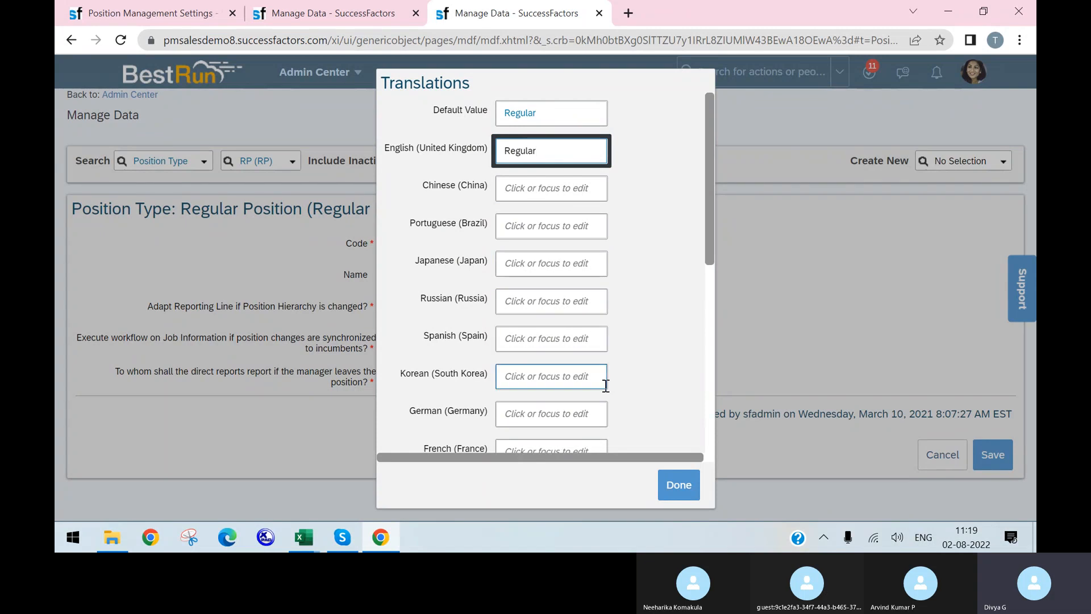
pyautogui.scroll(-3, 580, 409)
pyautogui.click(537, 334)
pyautogui.hotkey('ctrl', 'v')
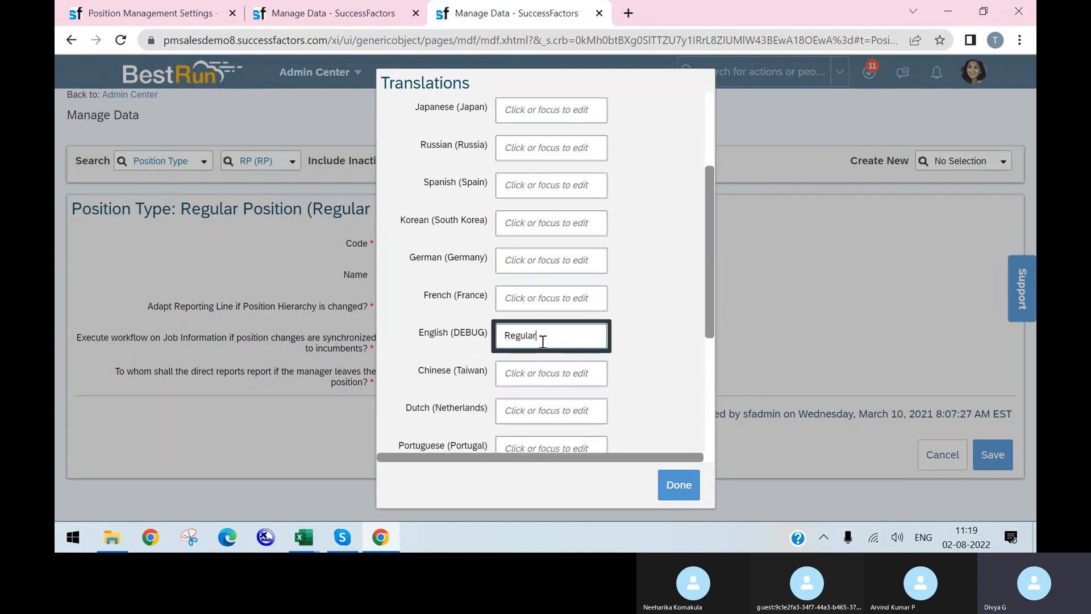
pyautogui.click(680, 485)
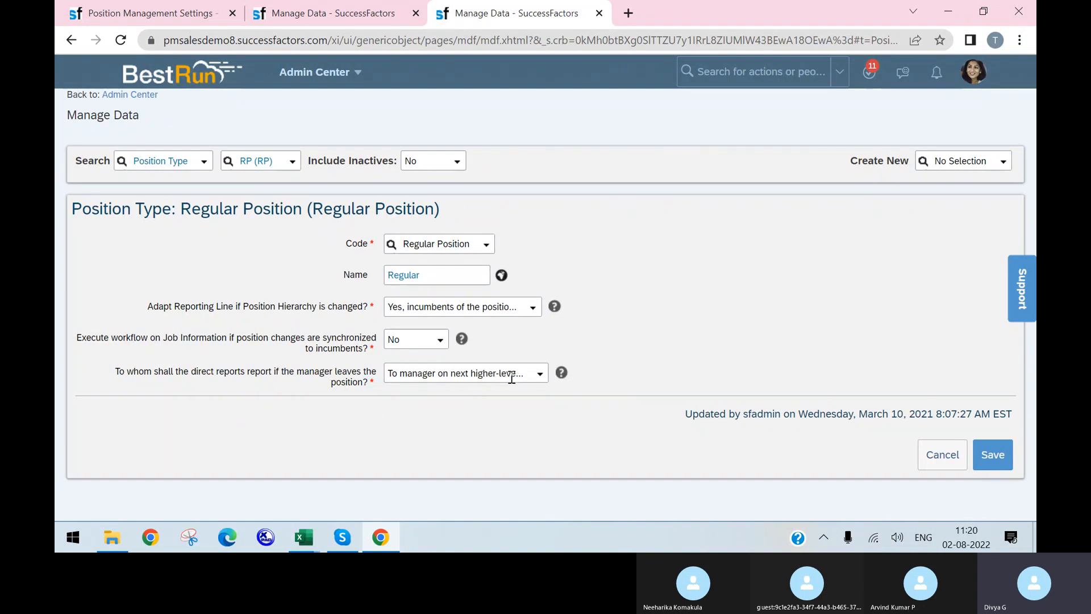
# Keep direct reports going to the manager on next higher-level position and save
pyautogui.click(539, 373)
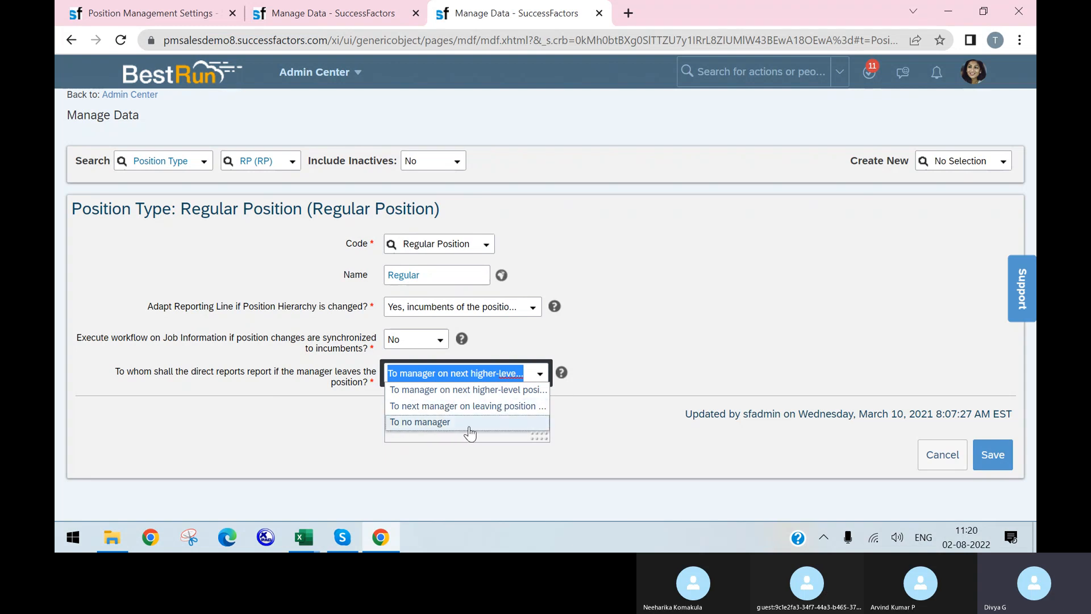
pyautogui.click(572, 341)
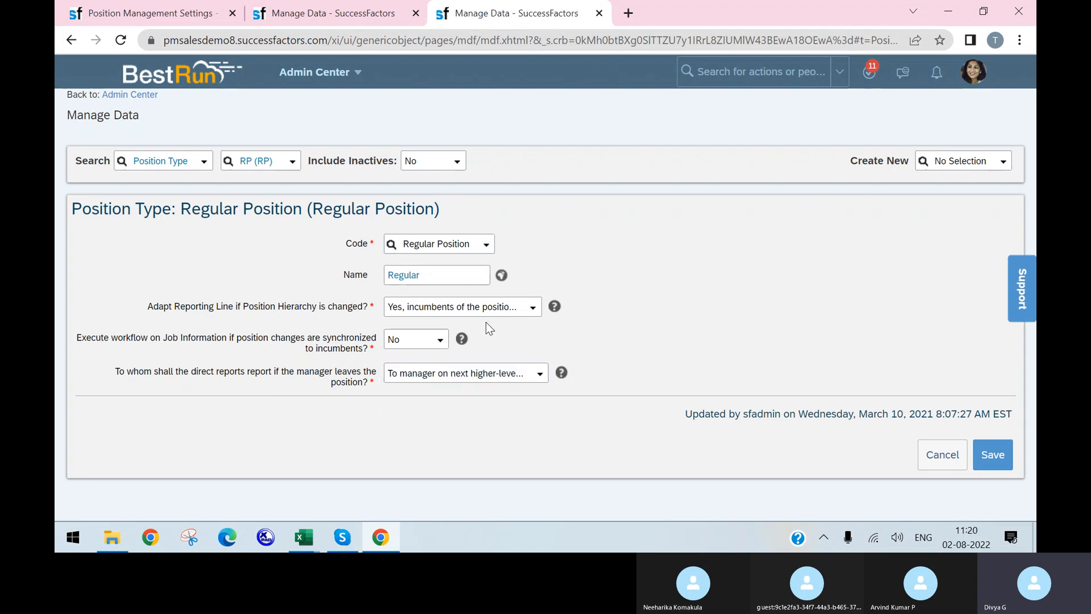
pyautogui.click(976, 464)
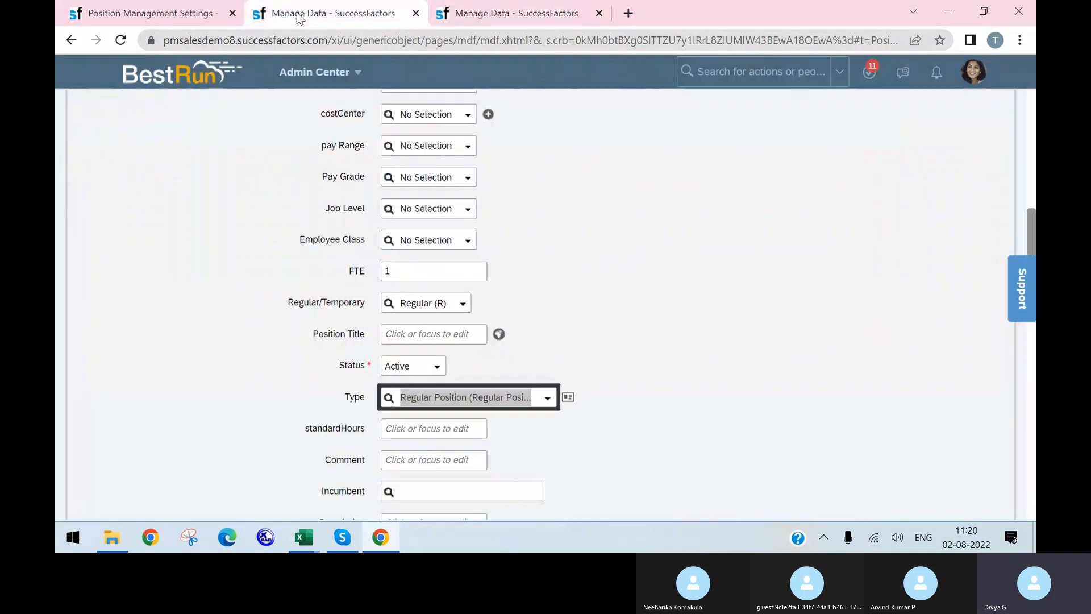
pyautogui.click(334, 13)
pyautogui.click(122, 42)
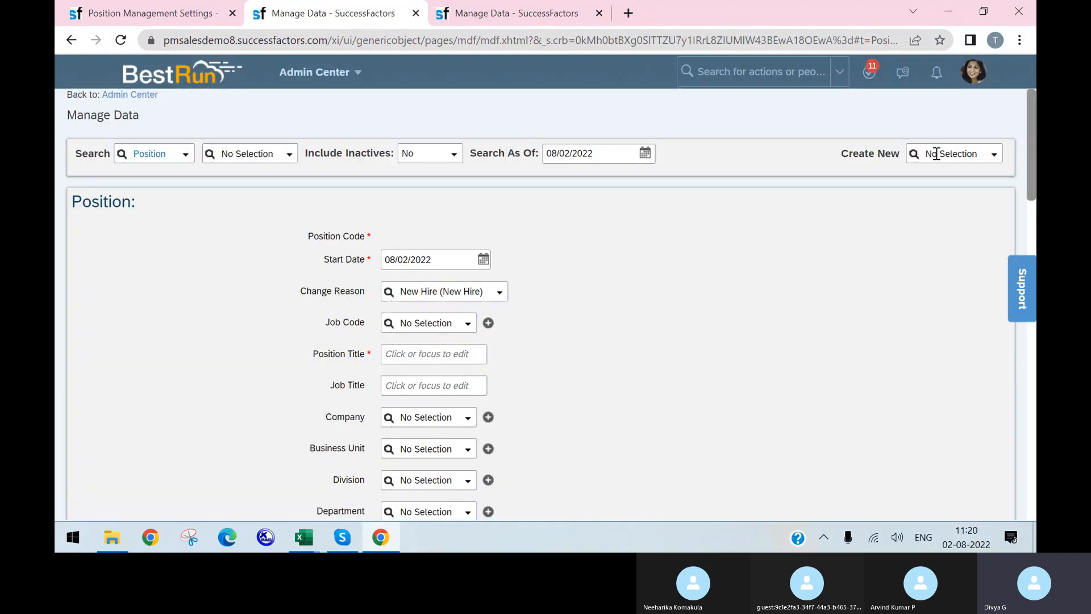
pyautogui.click(937, 153)
pyautogui.click(672, 314)
pyautogui.scroll(-5, 633, 349)
pyautogui.scroll(-3, 482, 332)
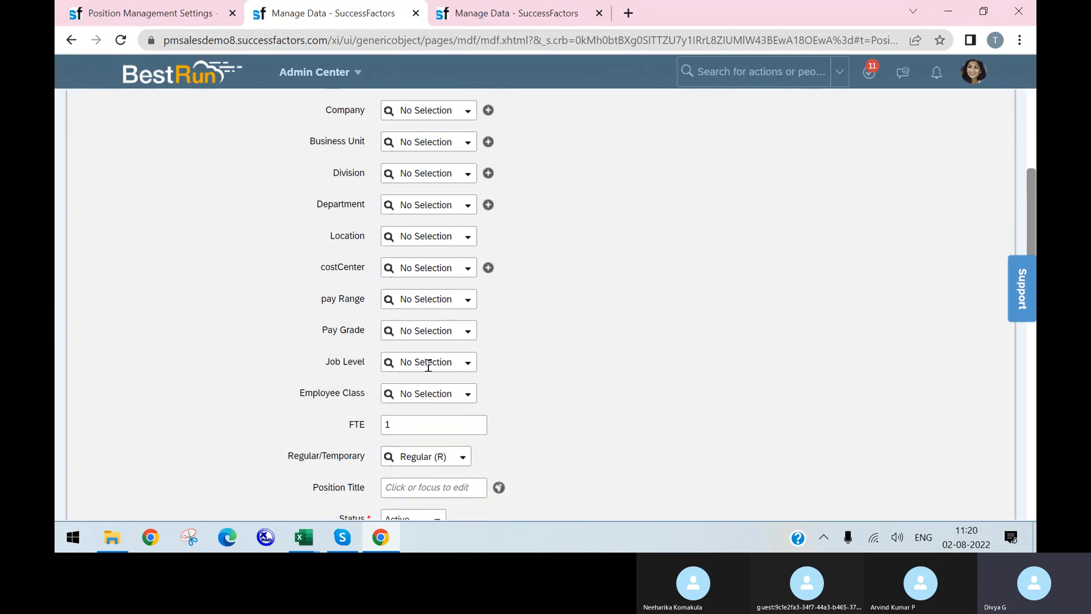
pyautogui.scroll(-1, 442, 382)
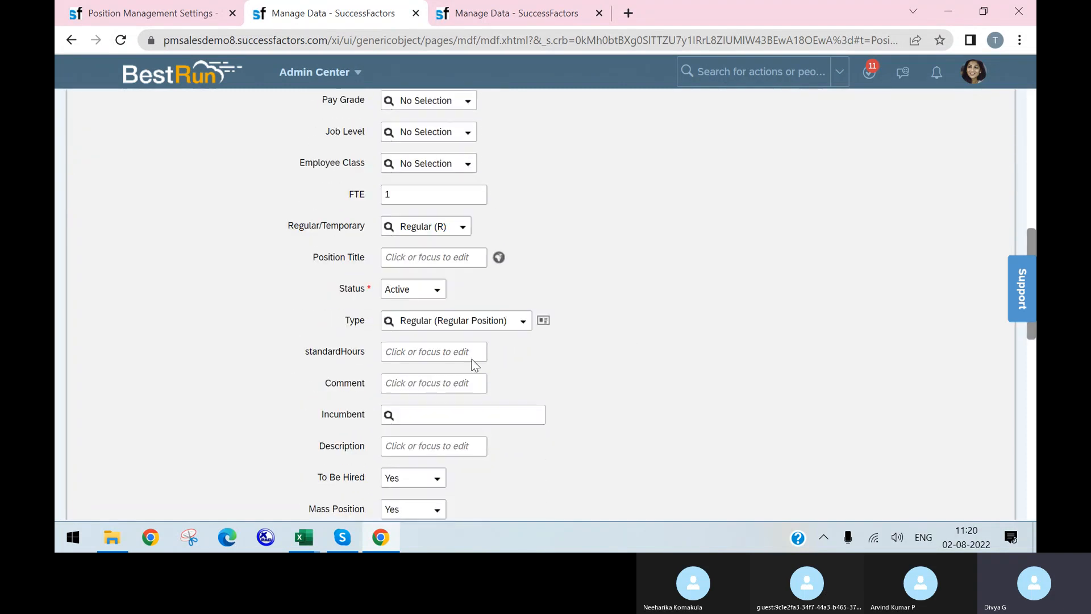
pyautogui.click(523, 329)
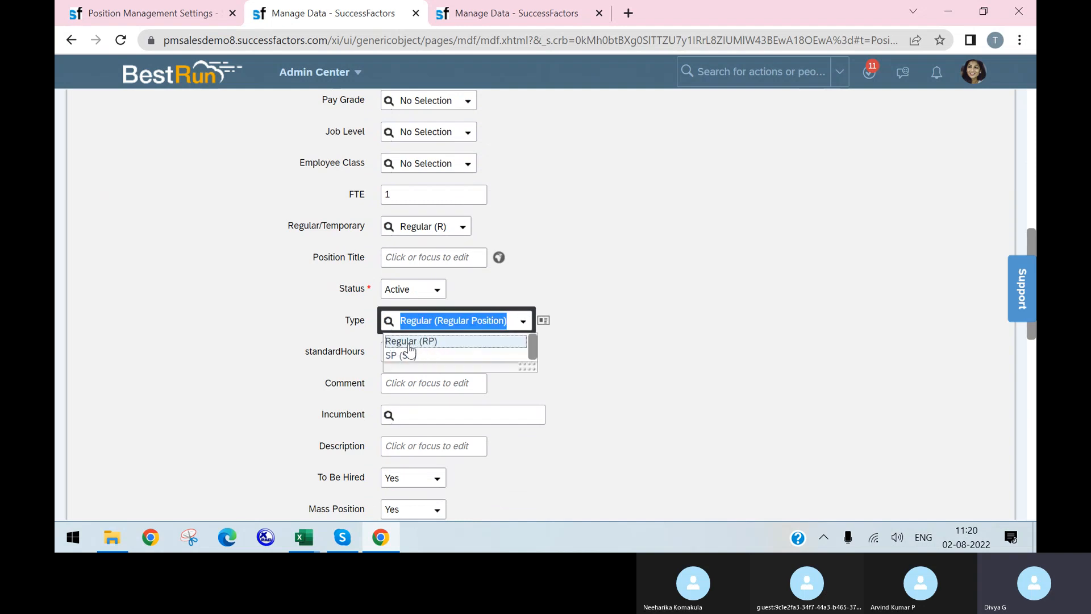
pyautogui.click(637, 328)
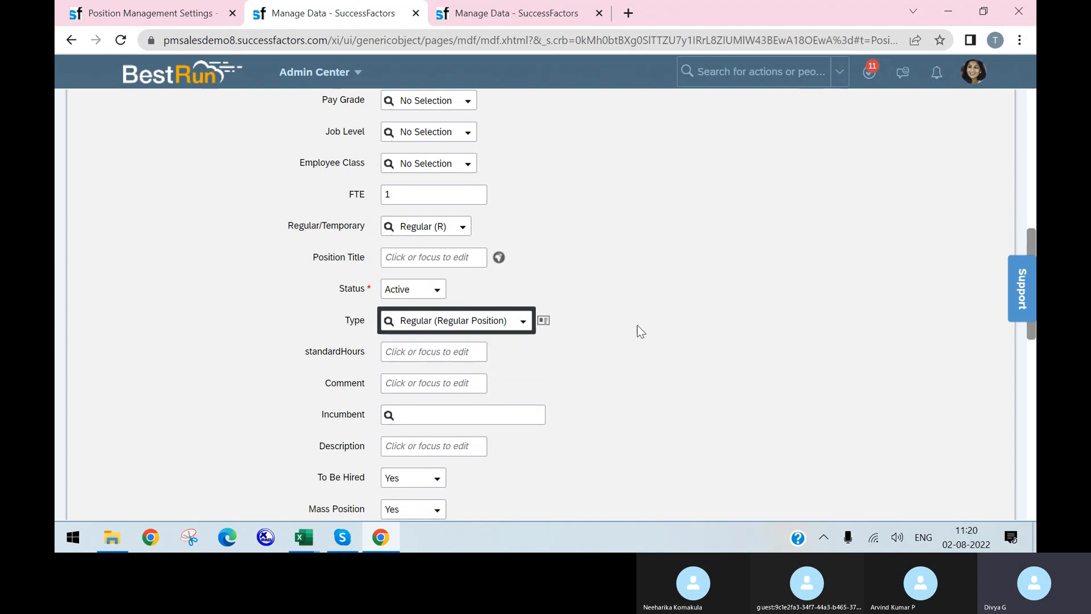
pyautogui.click(465, 4)
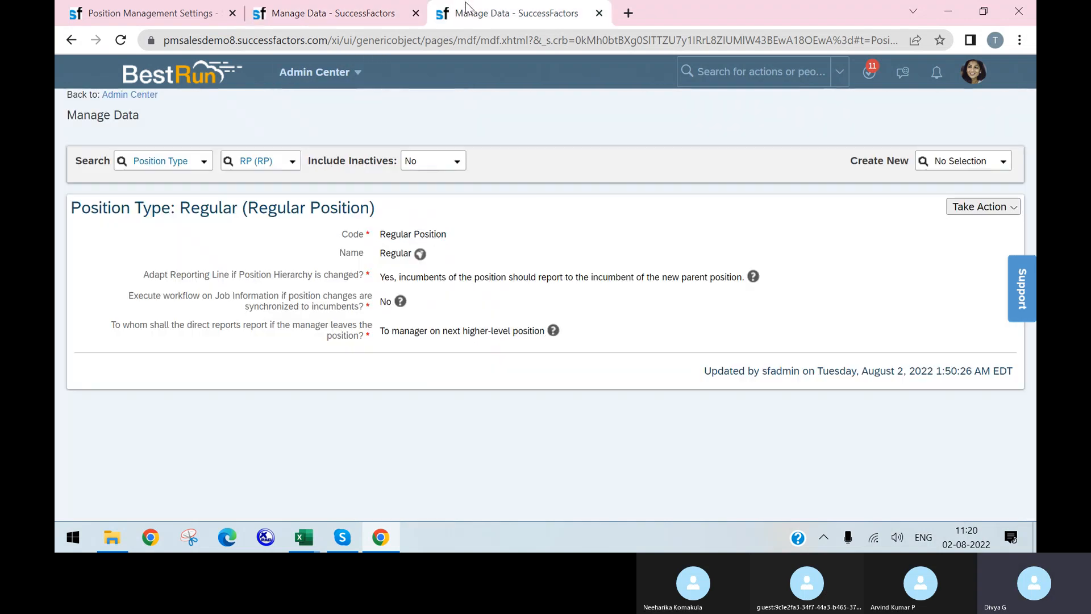
# Open the Shared Position (SP) type record in Make Correction mode
pyautogui.click(290, 162)
pyautogui.click(267, 197)
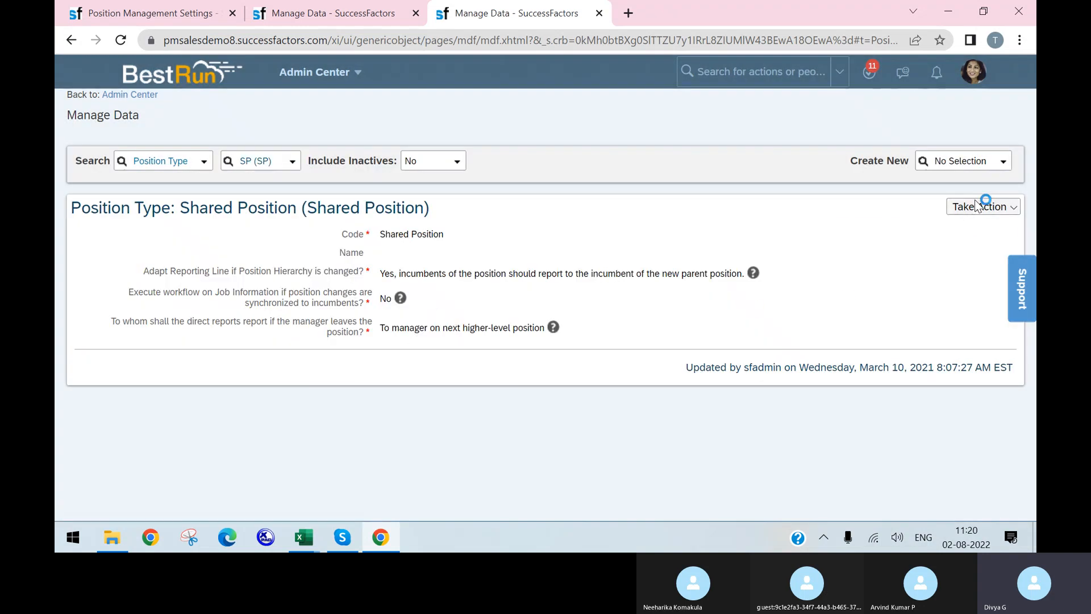
pyautogui.click(980, 207)
pyautogui.click(884, 227)
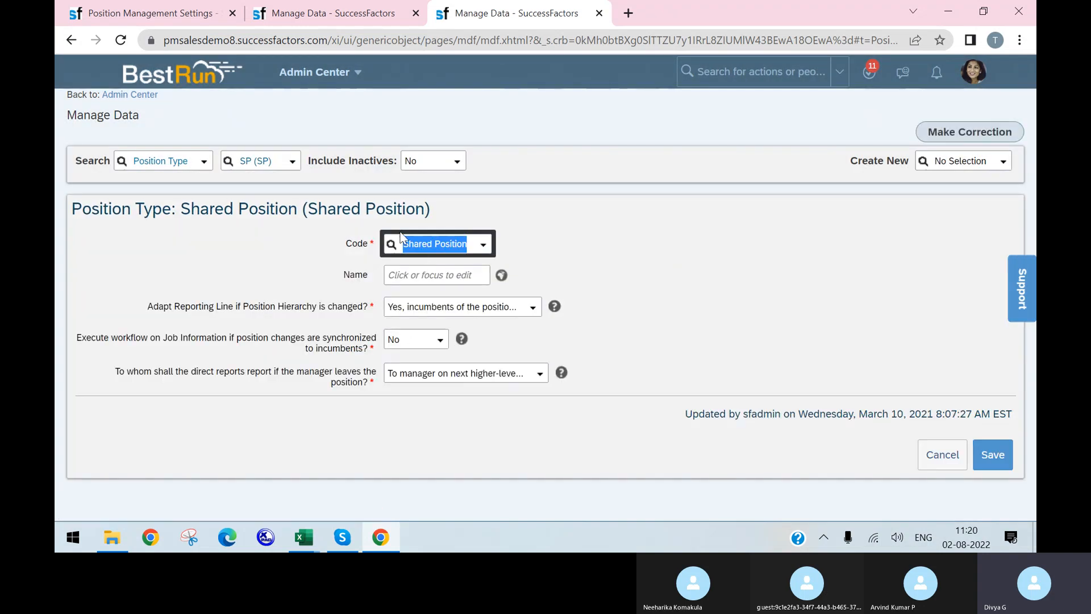
# Enter Shared Position as the name and save the record
pyautogui.click(438, 273)
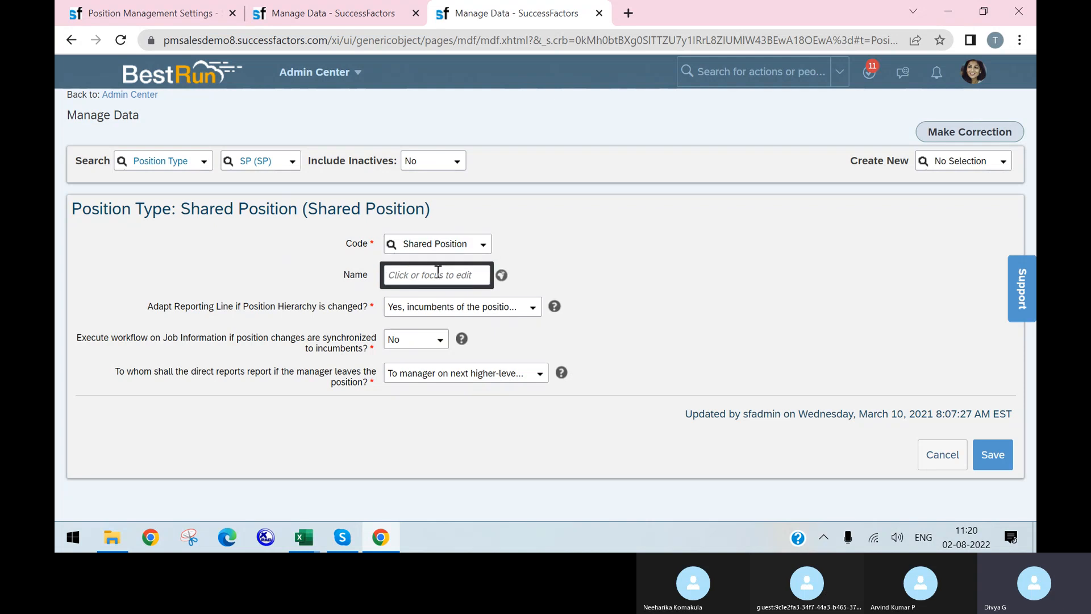
pyautogui.write('Shared Position')
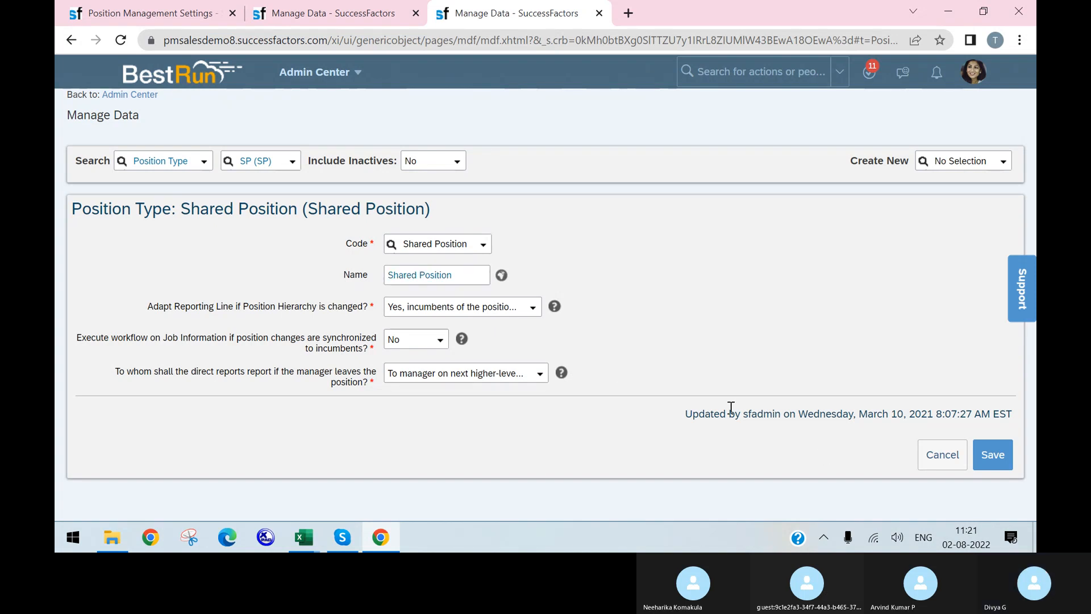
pyautogui.click(983, 468)
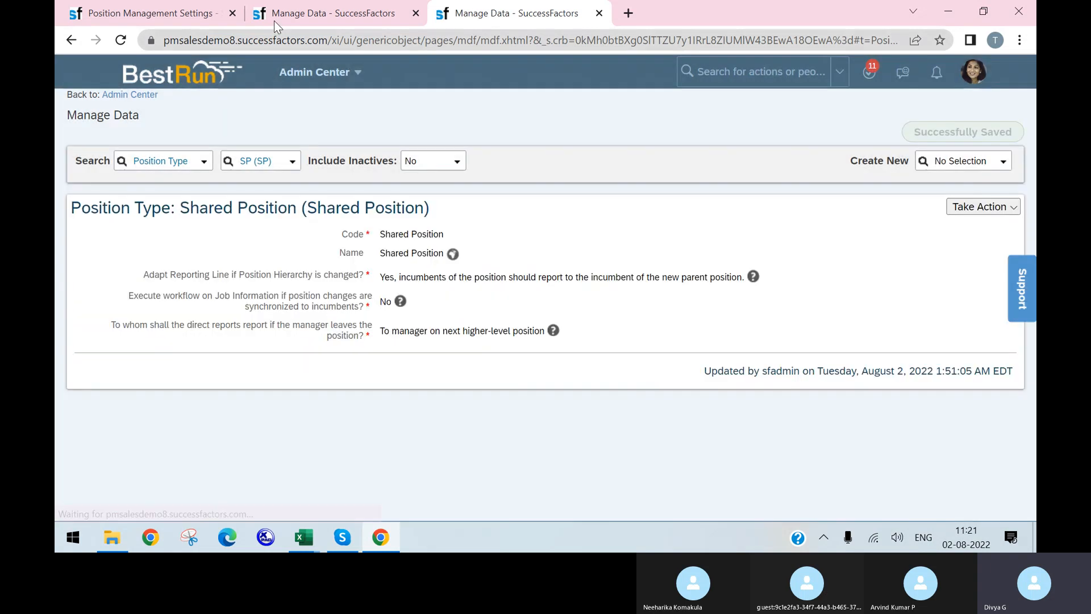
pyautogui.click(274, 20)
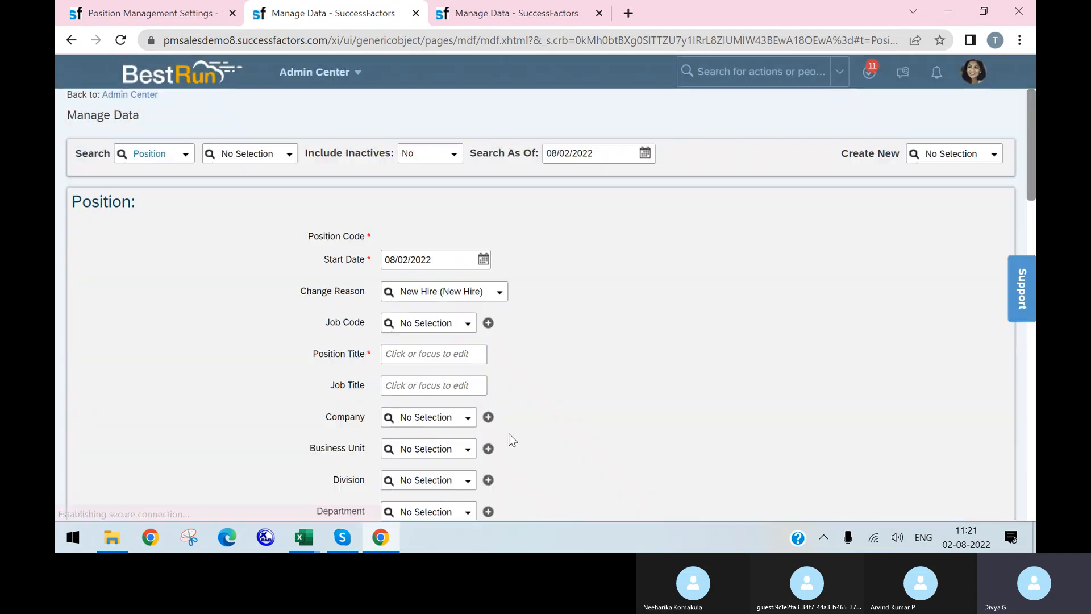
# Check the new position's Type choices, Regular and Shared Position, leaving Type as Regular
pyautogui.scroll(-9, 496, 434)
pyautogui.scroll(-2, 488, 423)
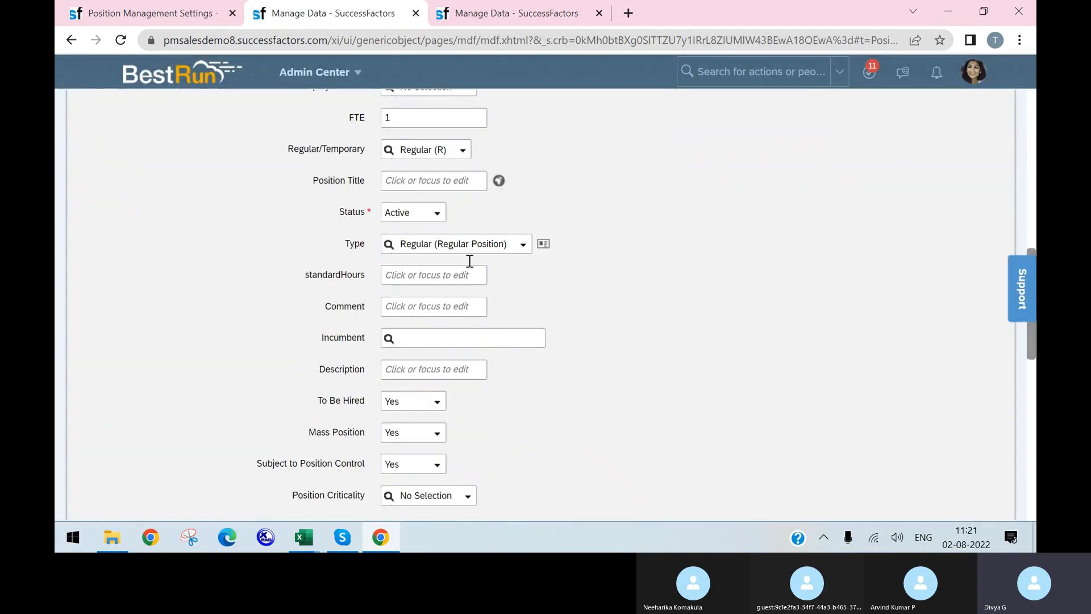
pyautogui.click(522, 244)
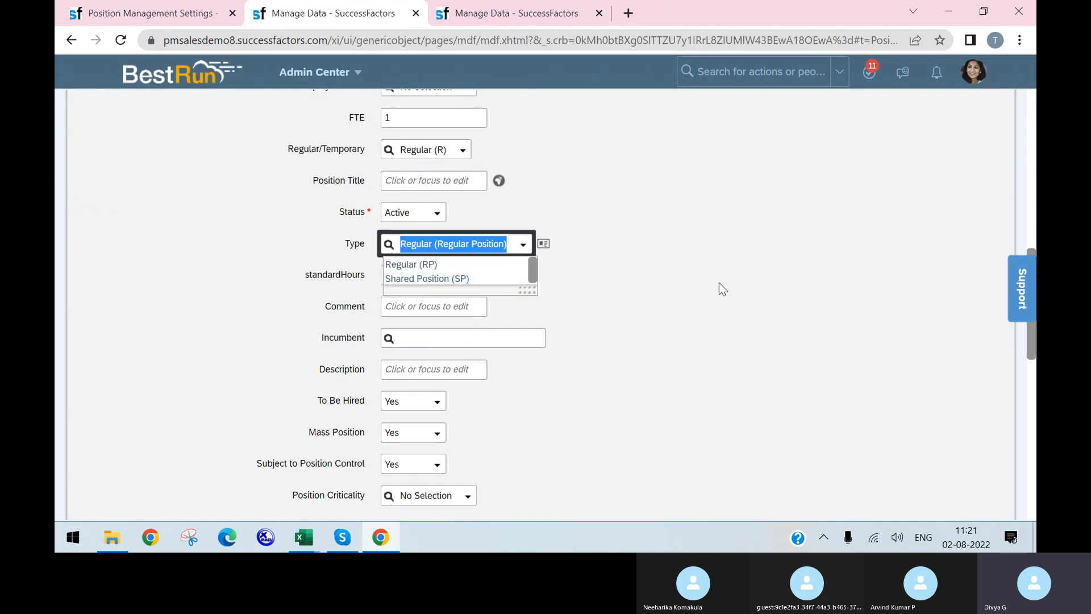
pyautogui.click(629, 247)
pyautogui.moveTo(336, 238)
pyautogui.mouseDown()
pyautogui.moveTo(561, 234)
pyautogui.moveTo(585, 261)
pyautogui.moveTo(406, 228)
pyautogui.moveTo(346, 232)
pyautogui.mouseUp()
pyautogui.click(465, 17)
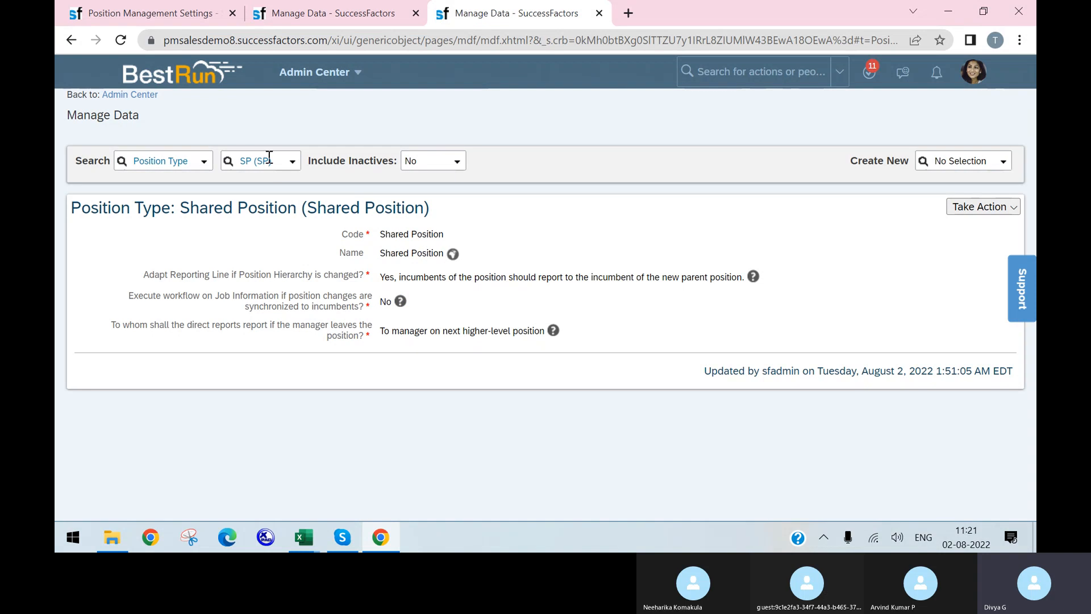
pyautogui.click(165, 13)
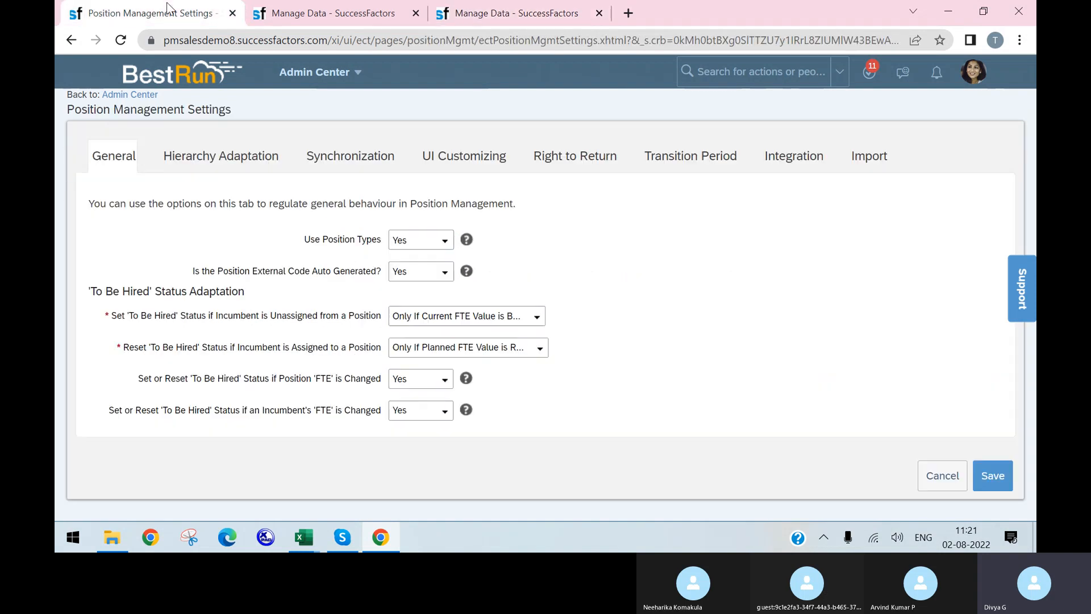
pyautogui.click(324, 12)
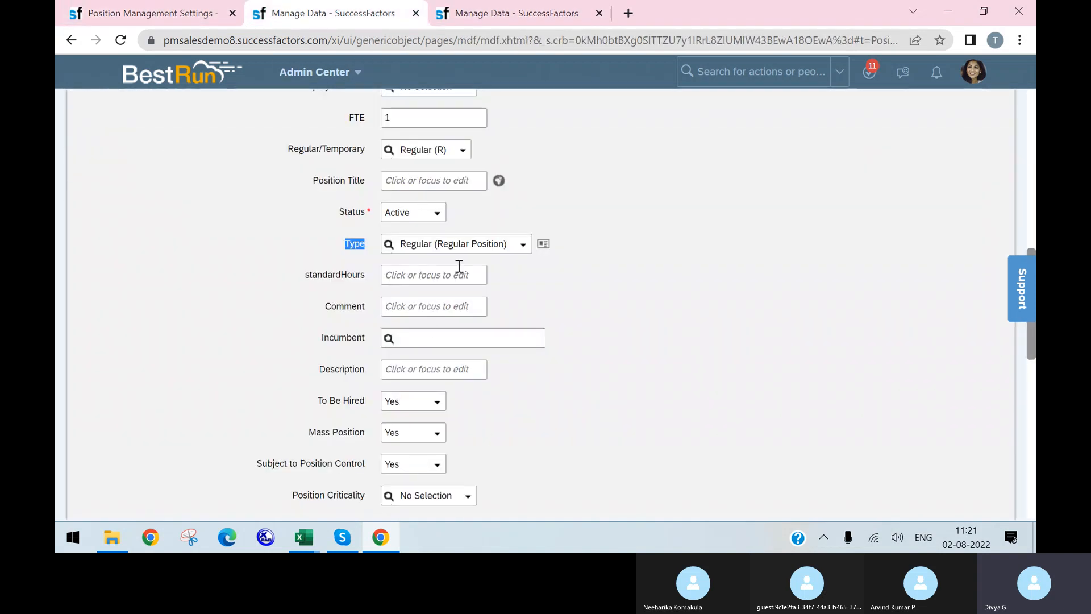
pyautogui.click(513, 250)
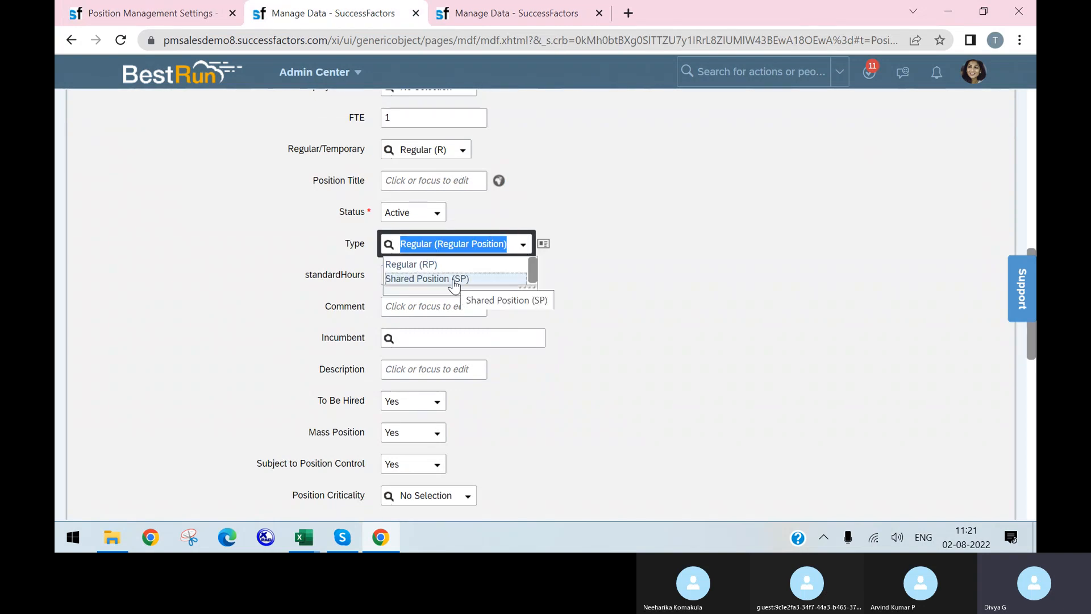
pyautogui.click(587, 186)
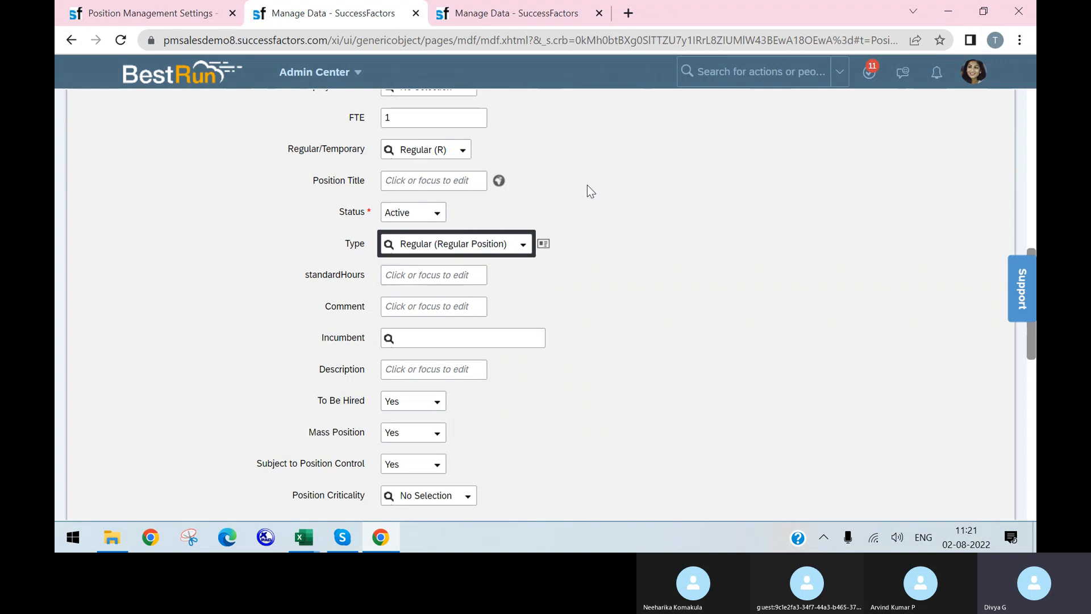
pyautogui.click(161, 2)
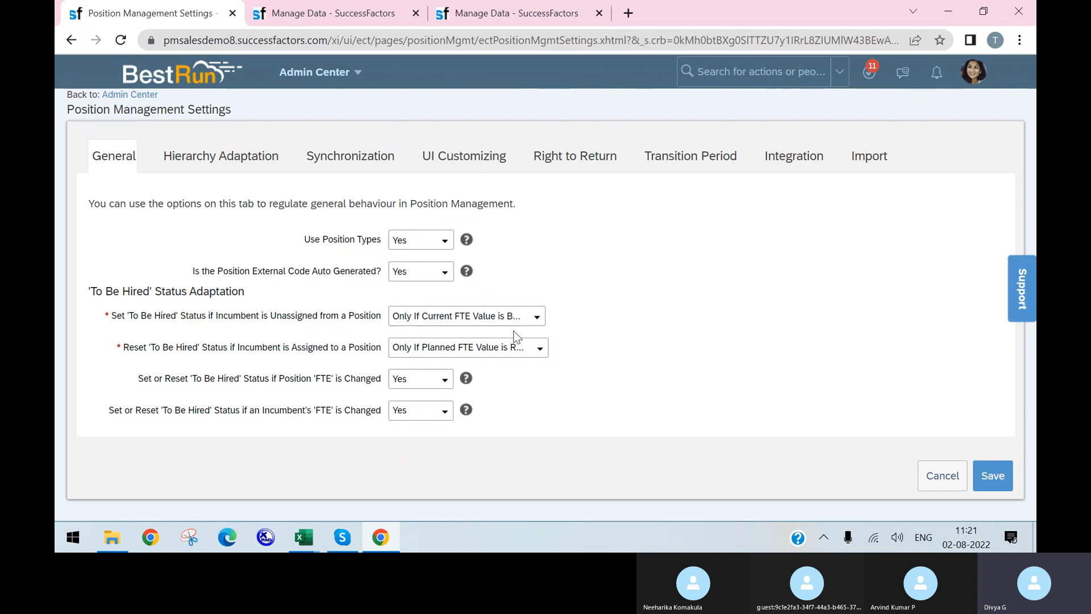
# Keep the FTE-based 'To Be Hired' status setting and view the Hierarchy Adaptation options
pyautogui.click(537, 318)
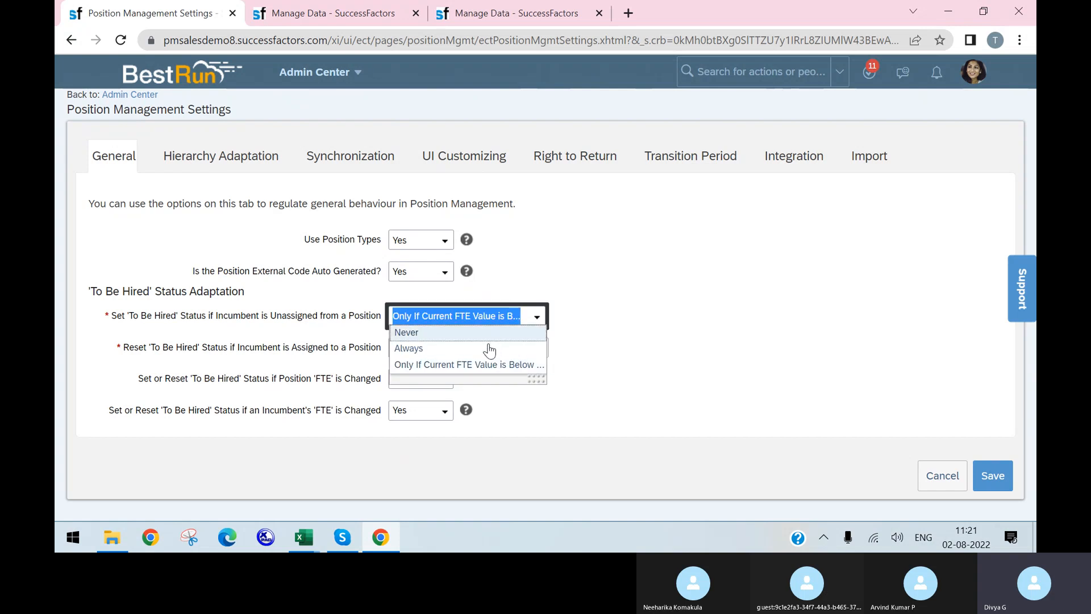
pyautogui.click(531, 371)
pyautogui.click(696, 329)
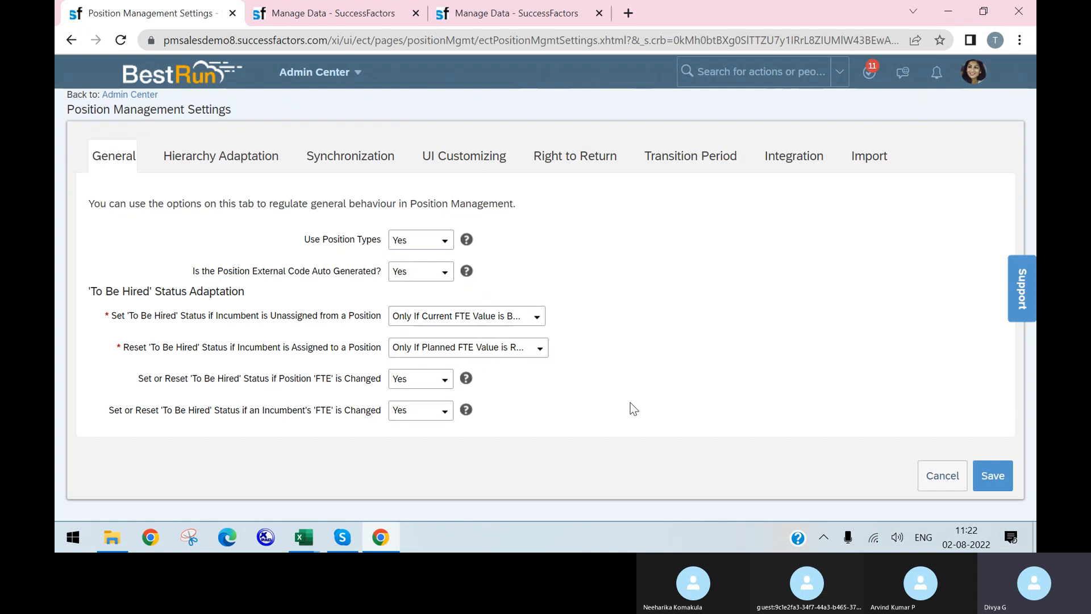
pyautogui.click(248, 161)
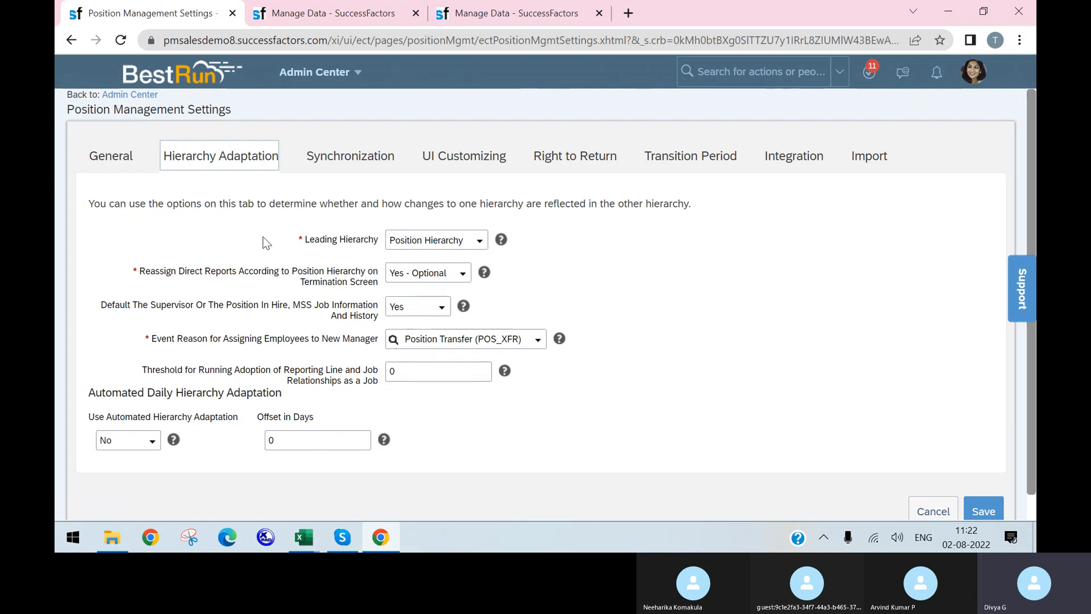
# Review Leading Hierarchy and Reassign Direct Reports options, leaving Position Hierarchy and Yes - Optional
pyautogui.click(479, 240)
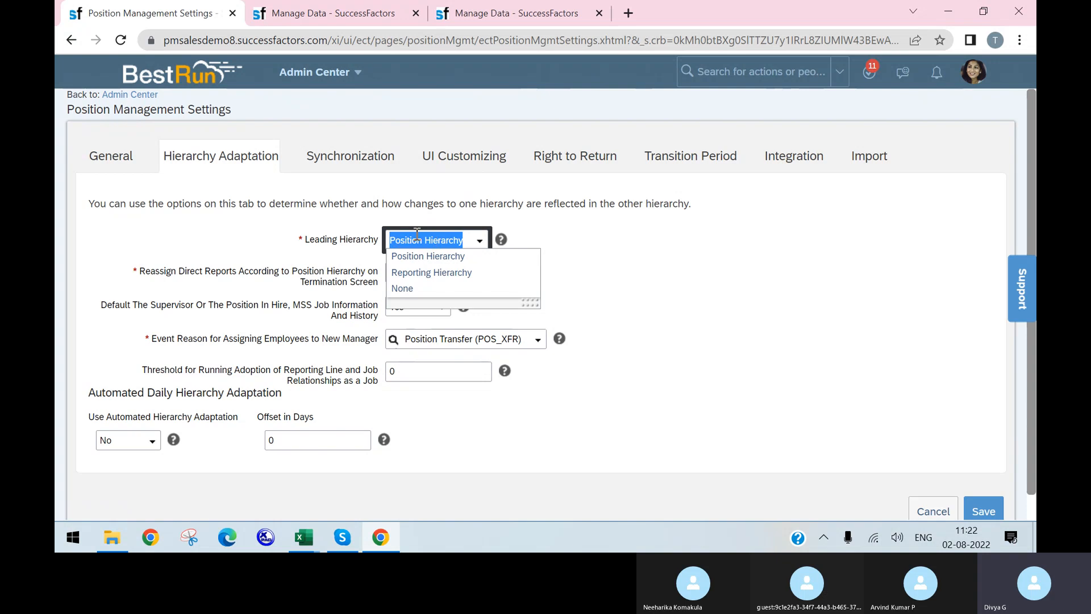
pyautogui.click(628, 266)
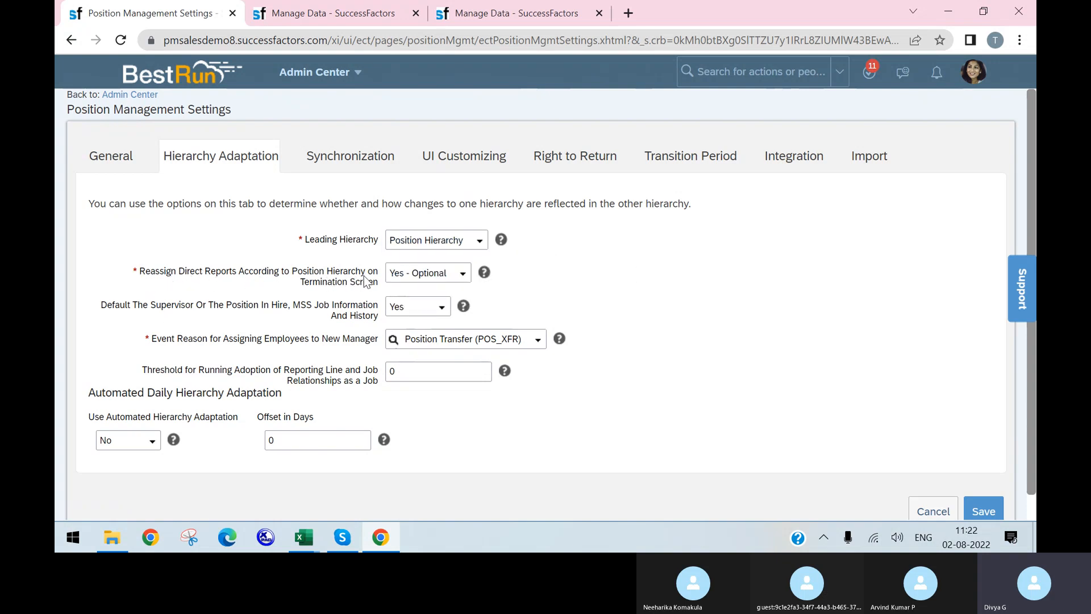
pyautogui.click(463, 277)
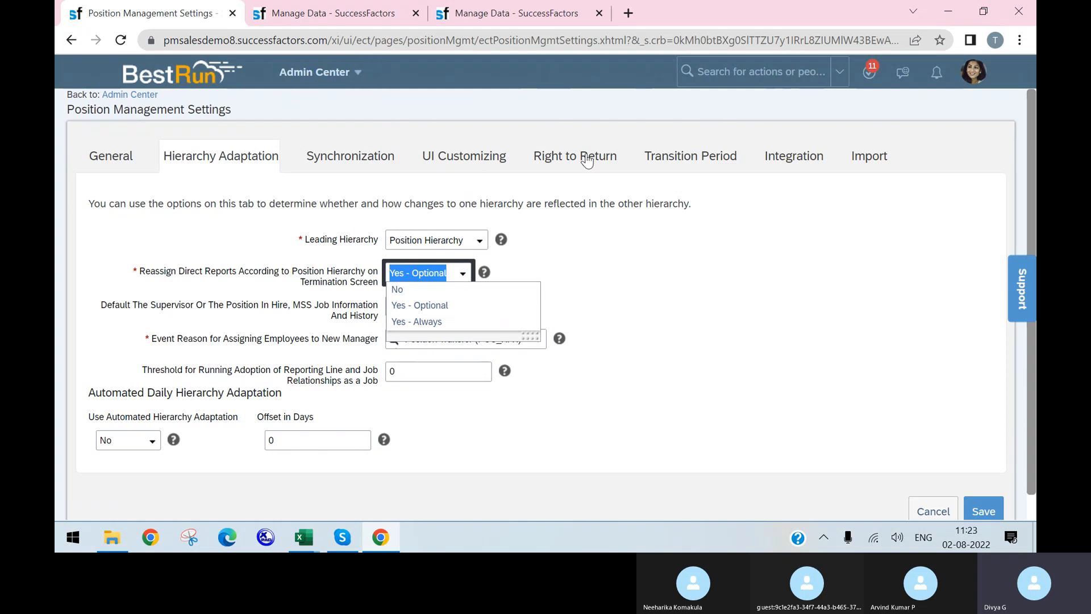
pyautogui.click(522, 13)
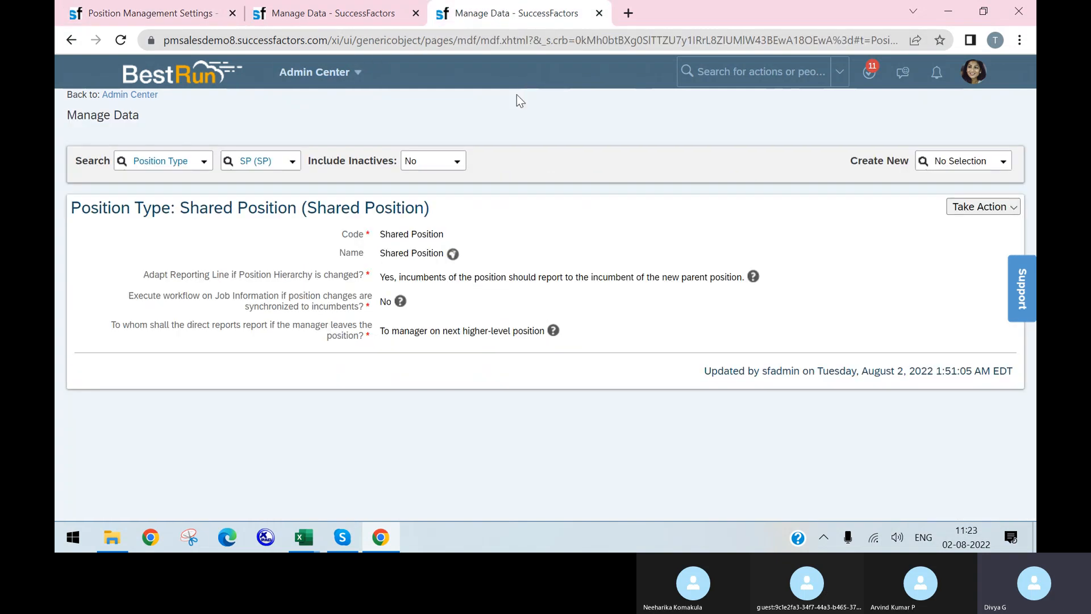
# Open the Position Org Chart for Head of Stores, keeping Reassign Direct Reports at Yes - Optional
pyautogui.click(367, 76)
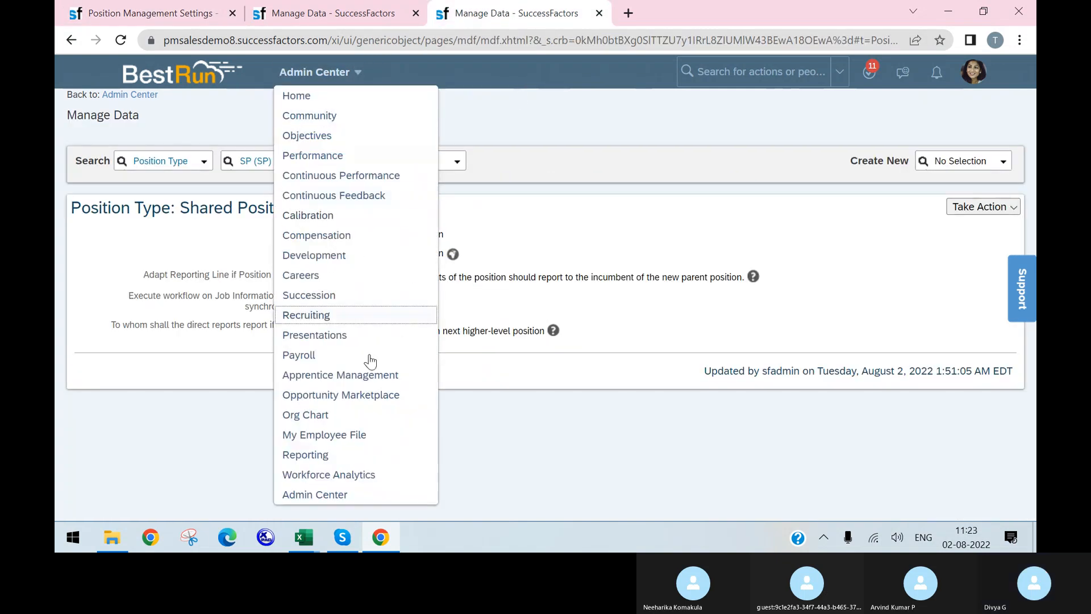
pyautogui.click(311, 414)
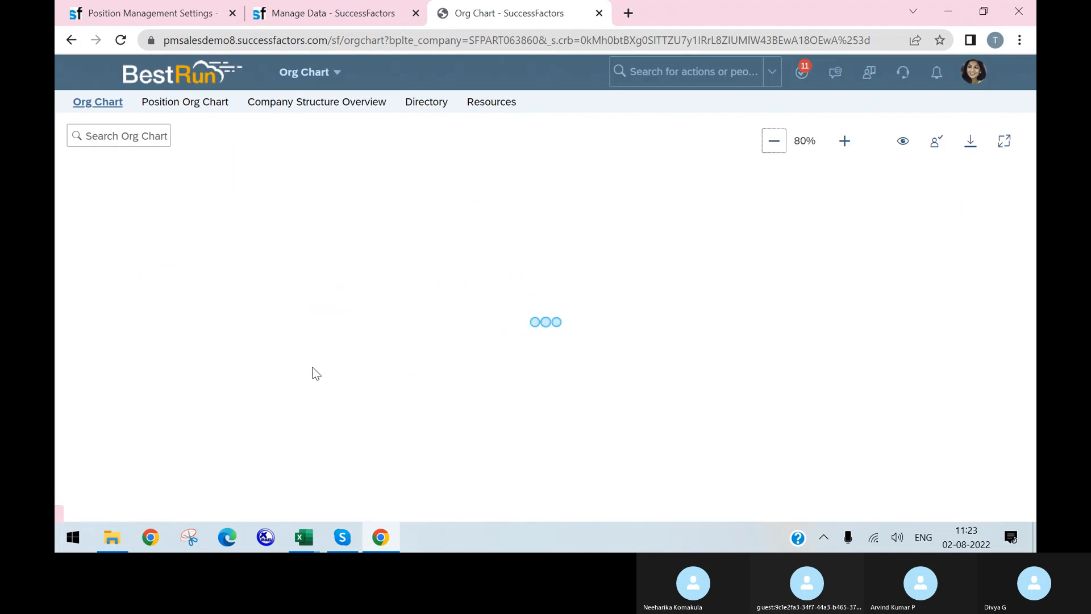
pyautogui.click(187, 105)
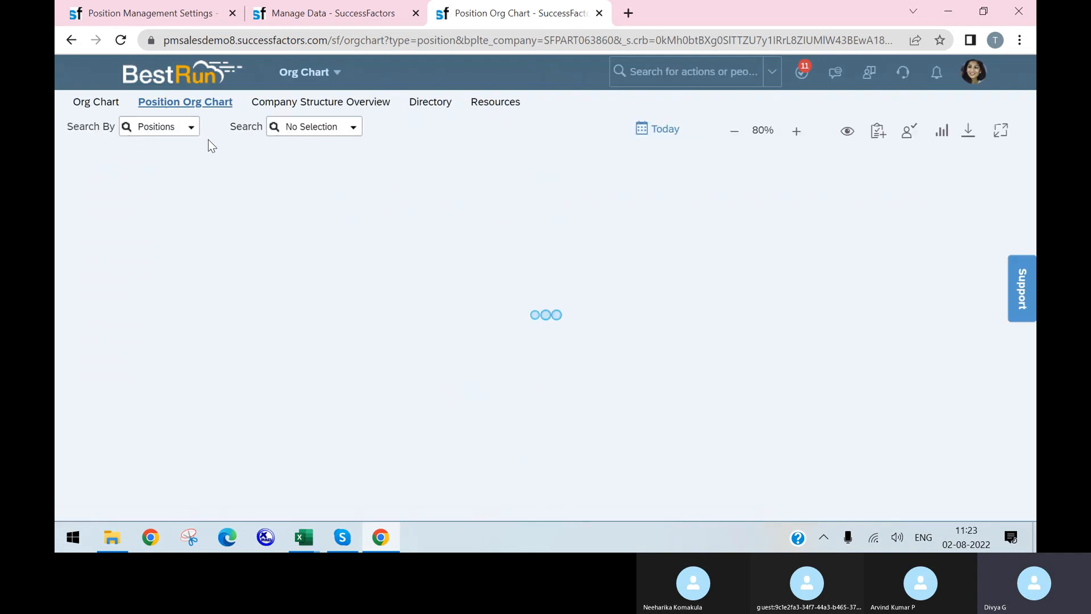
pyautogui.click(316, 17)
pyautogui.click(146, 13)
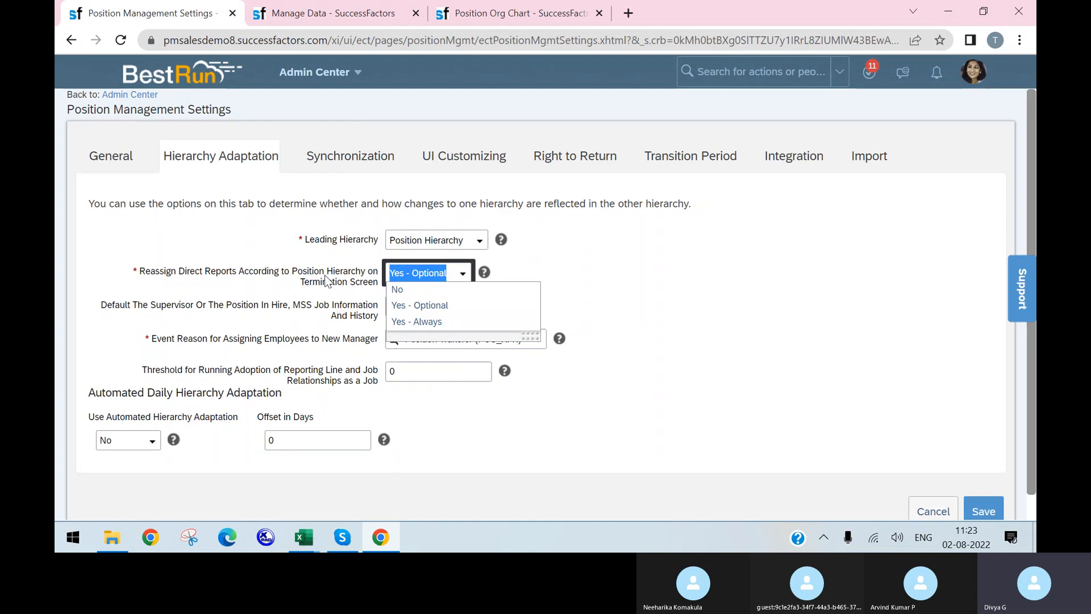
pyautogui.click(500, 13)
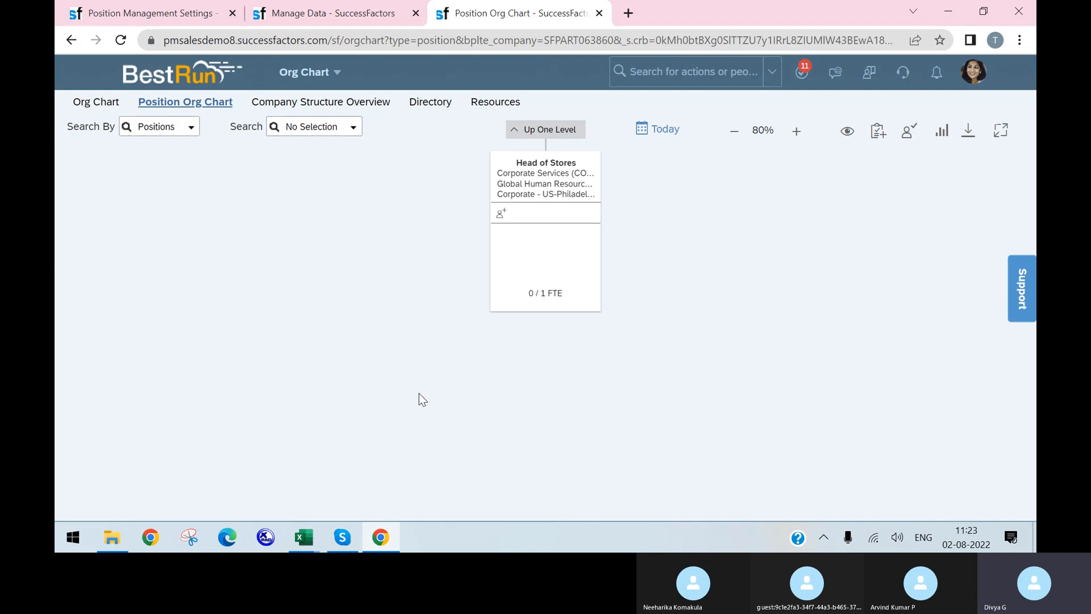
pyautogui.click(180, 14)
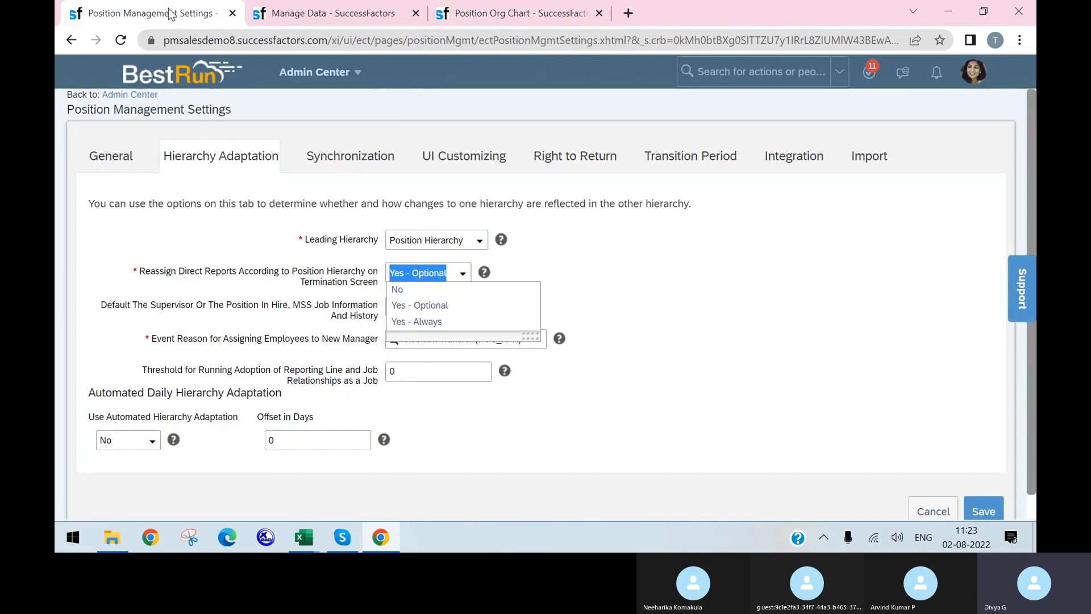
pyautogui.click(540, 307)
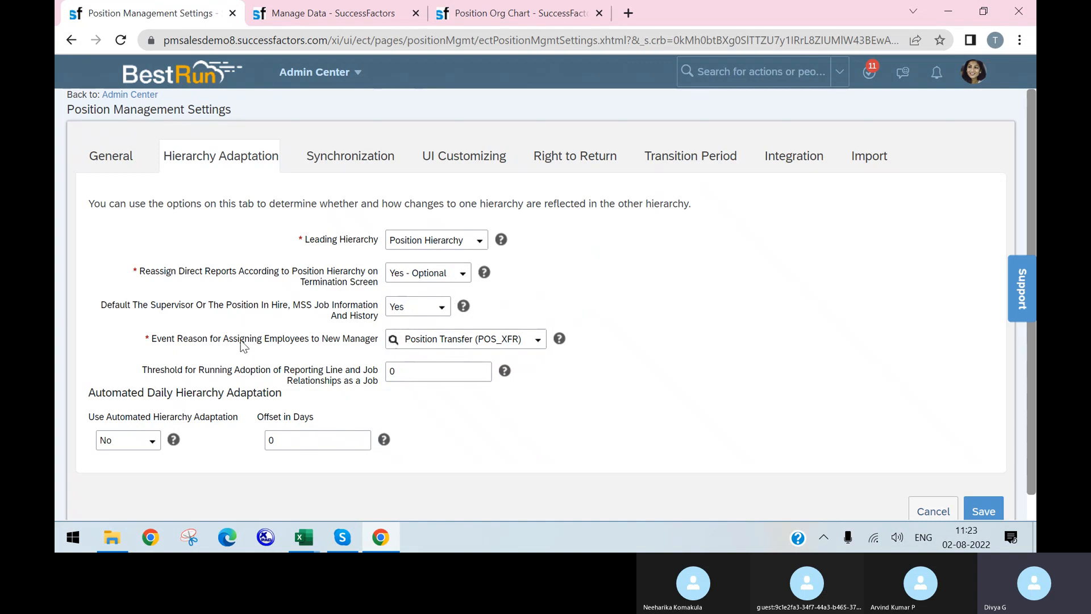
pyautogui.click(540, 342)
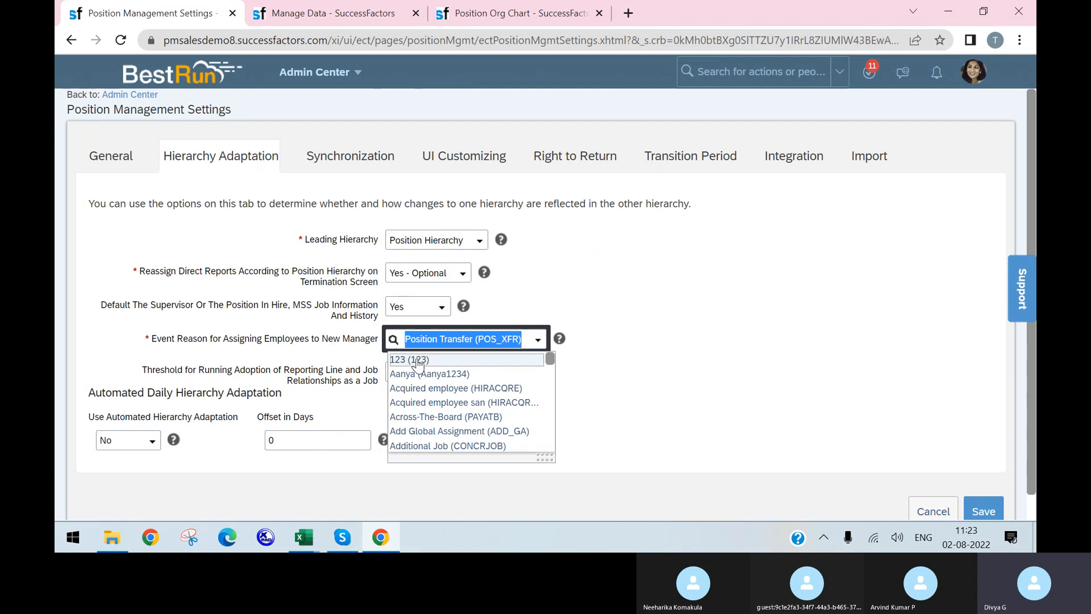
pyautogui.scroll(-5, 471, 392)
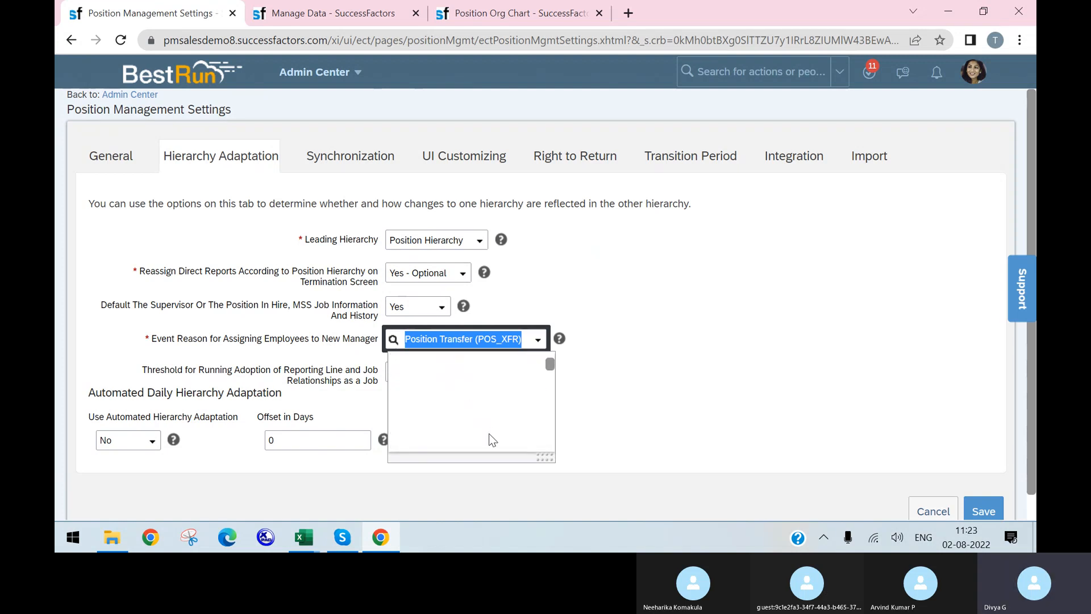
pyautogui.click(608, 370)
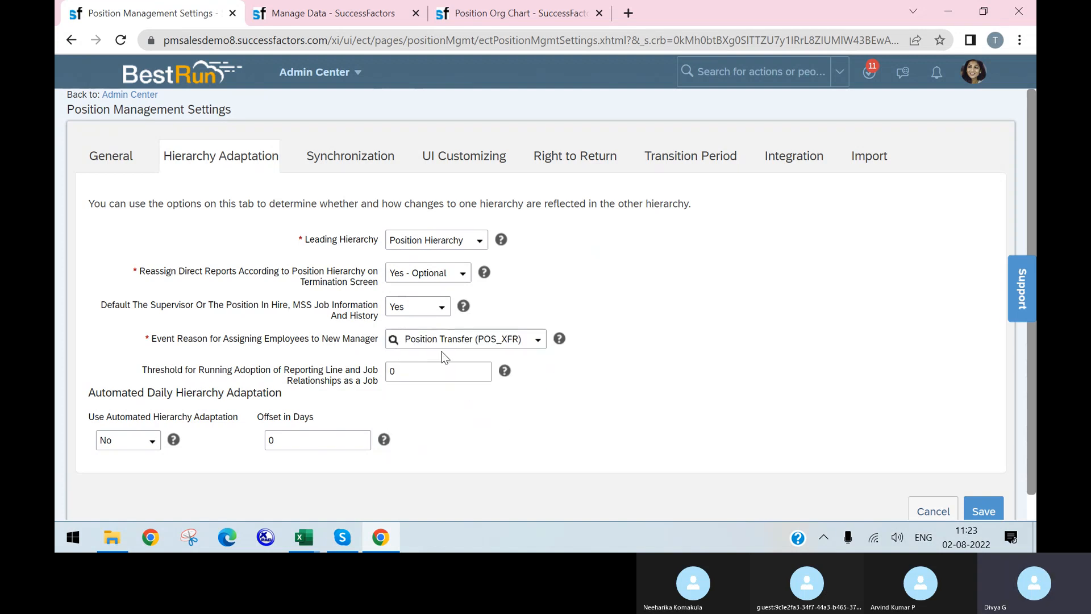
pyautogui.scroll(-1, 463, 405)
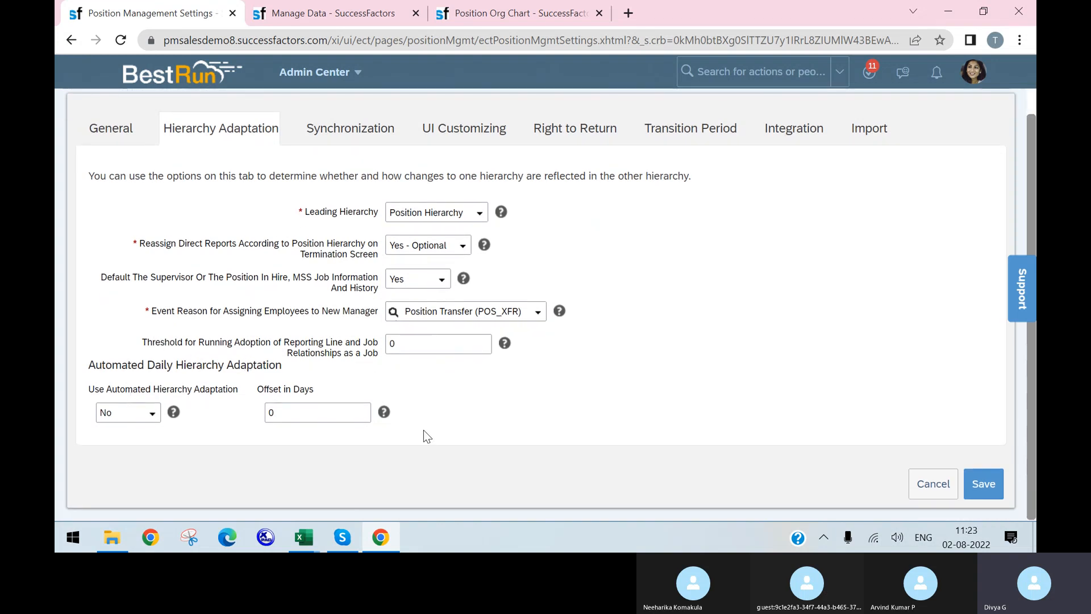
pyautogui.click(349, 129)
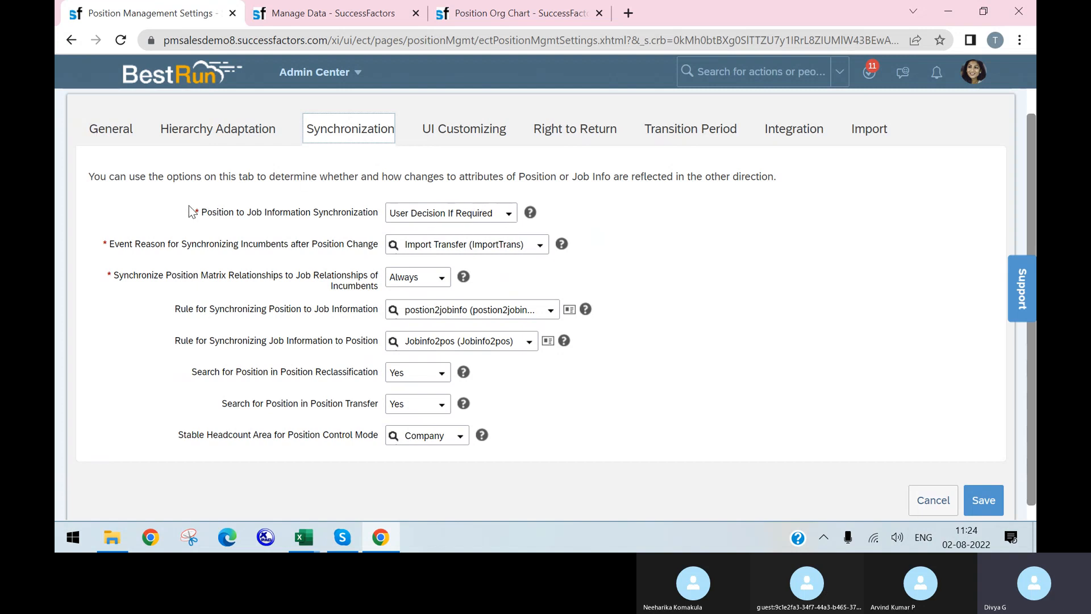
# Keep position-to-job synchronization at User Decision If Required and review the event reason choices
pyautogui.moveTo(188, 208); pyautogui.dragTo(510, 217)
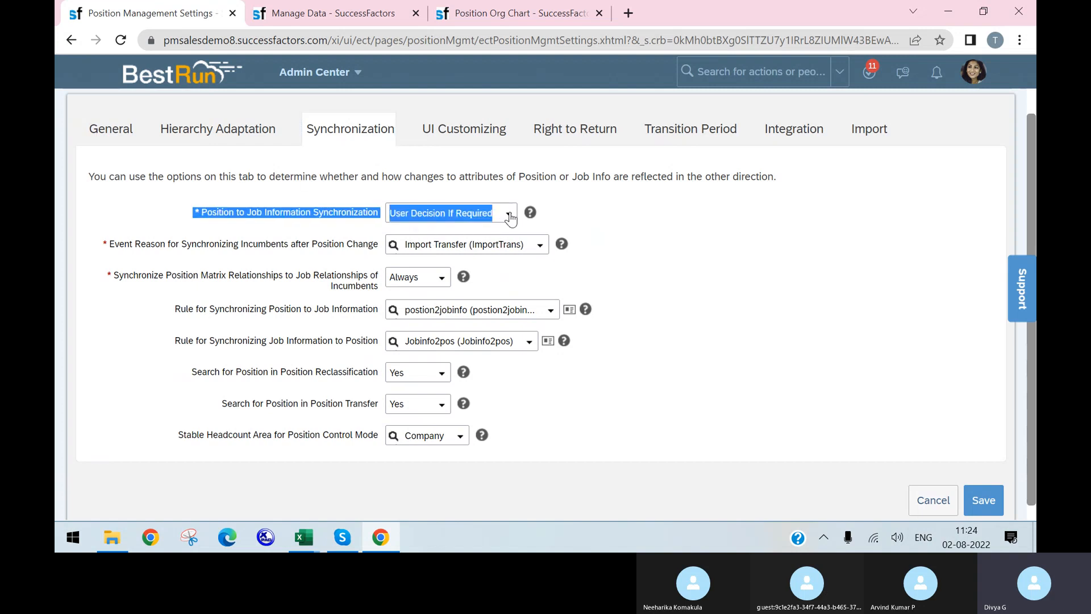
pyautogui.click(511, 217)
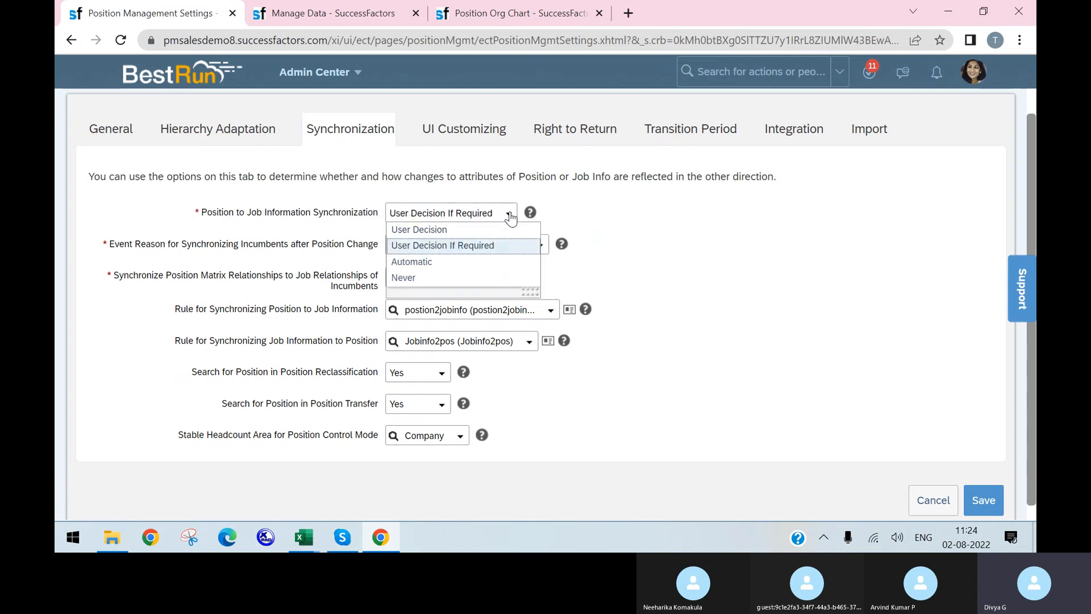
pyautogui.click(439, 248)
pyautogui.click(644, 216)
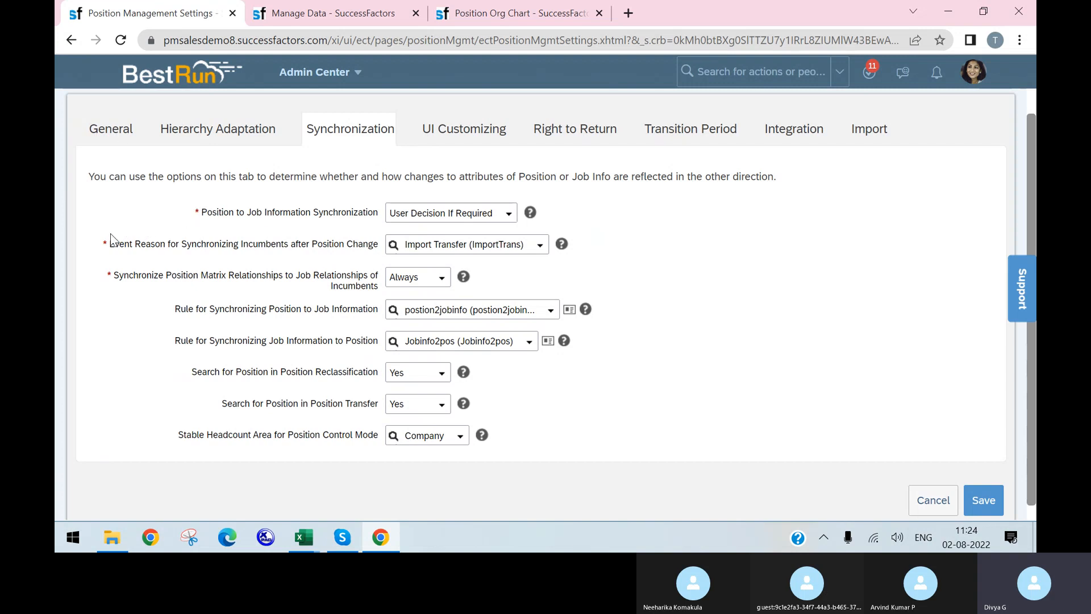
pyautogui.moveTo(104, 243); pyautogui.dragTo(243, 243)
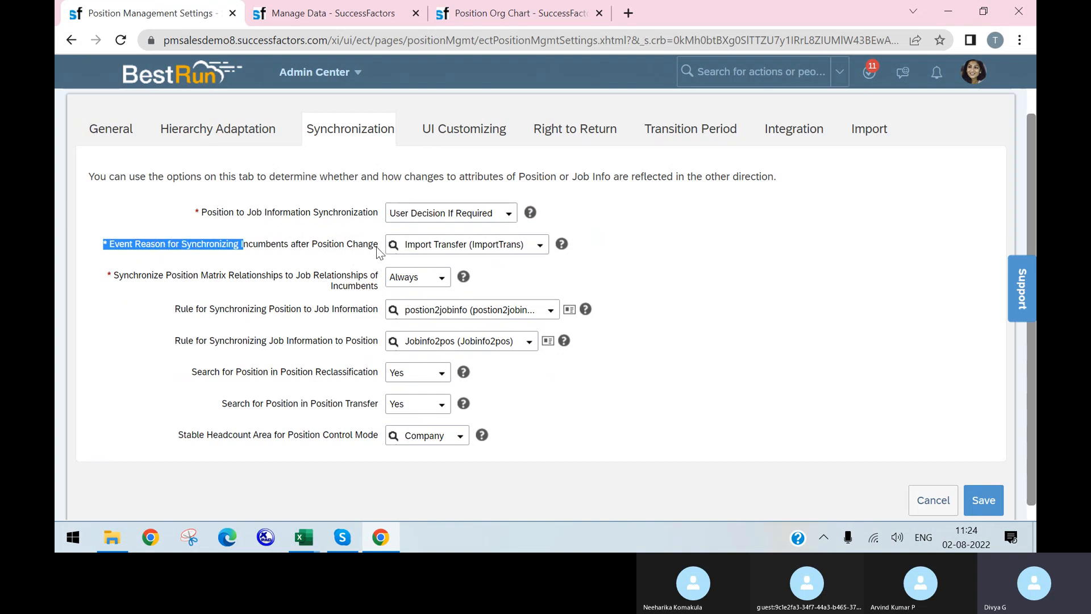
pyautogui.click(536, 251)
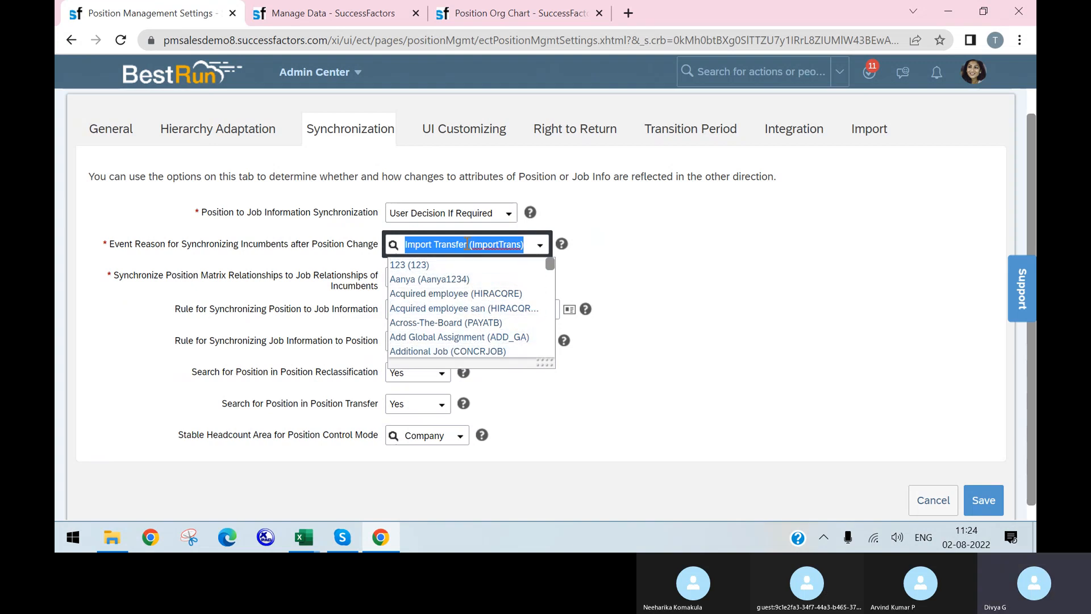
# Review the position-to-job-info and Jobinfo2pos rule names and the reclassification search setting, leaving them unchanged
pyautogui.click(798, 315)
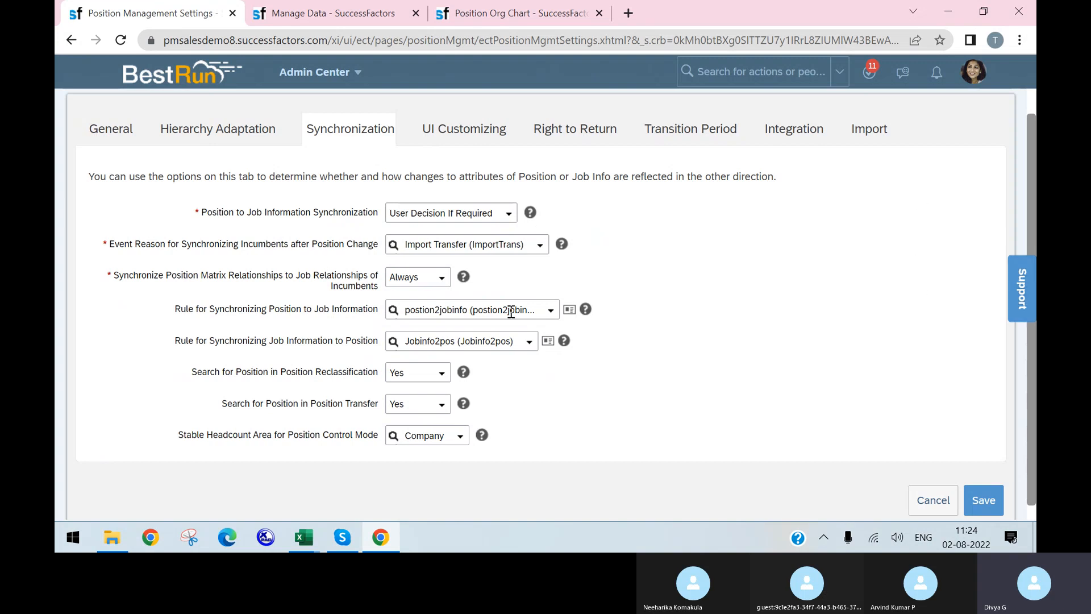
pyautogui.moveTo(536, 310); pyautogui.dragTo(411, 307)
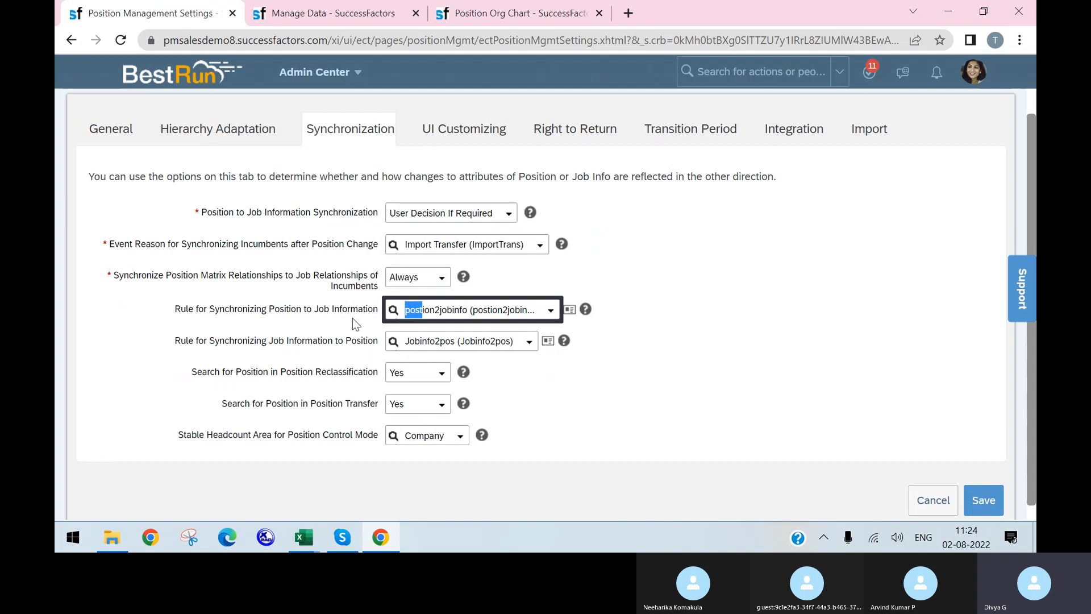
pyautogui.moveTo(408, 342); pyautogui.dragTo(532, 332)
pyautogui.click(548, 369)
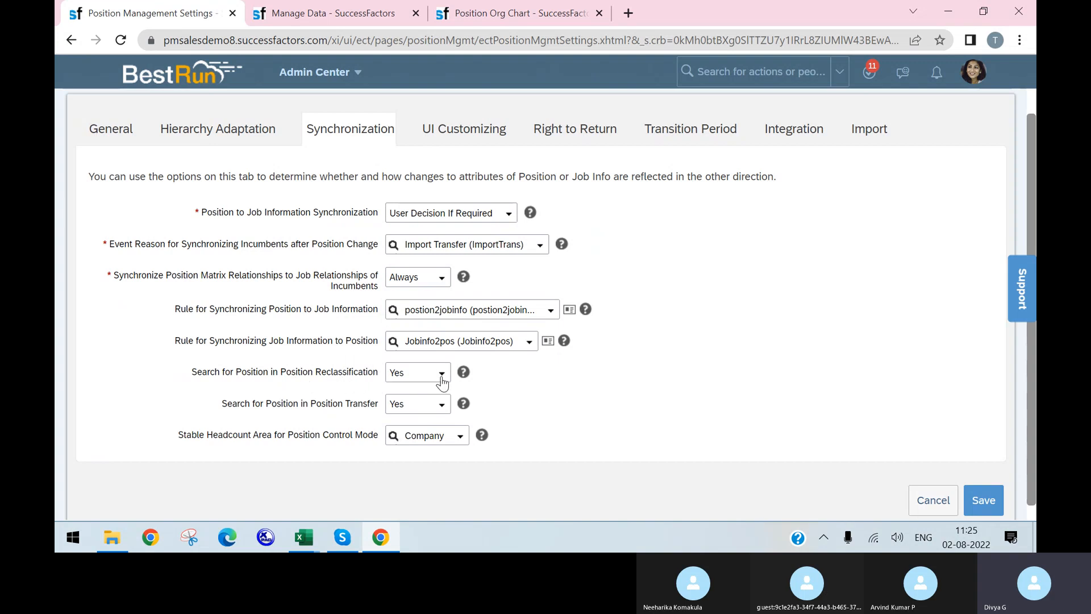
pyautogui.click(419, 377)
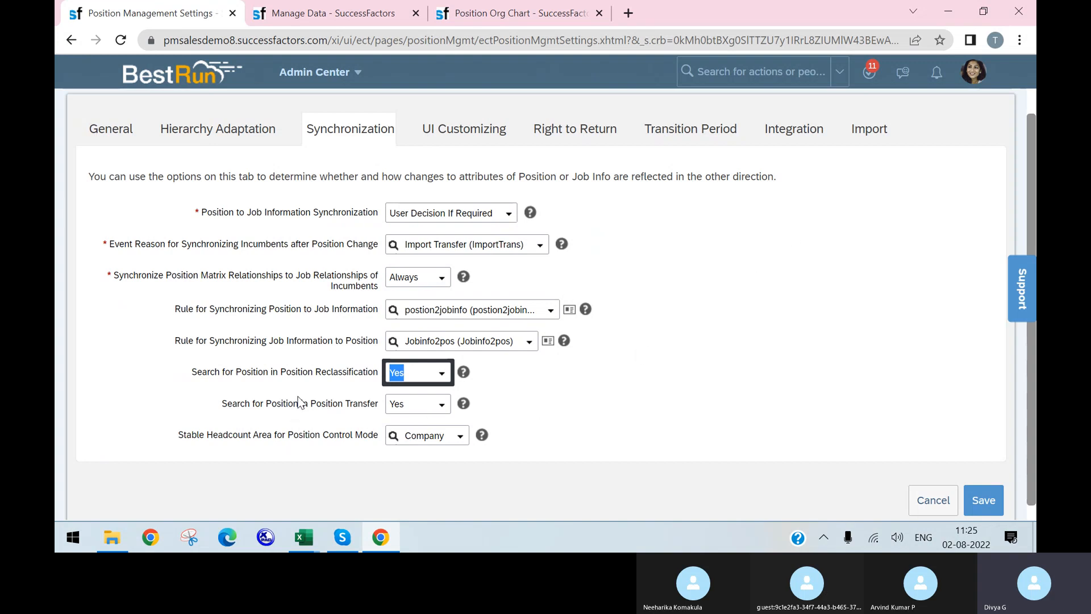
# Keep position transfer search at Yes and stable headcount area at Company, then show UI Customizing
pyautogui.moveTo(298, 404); pyautogui.dragTo(284, 404)
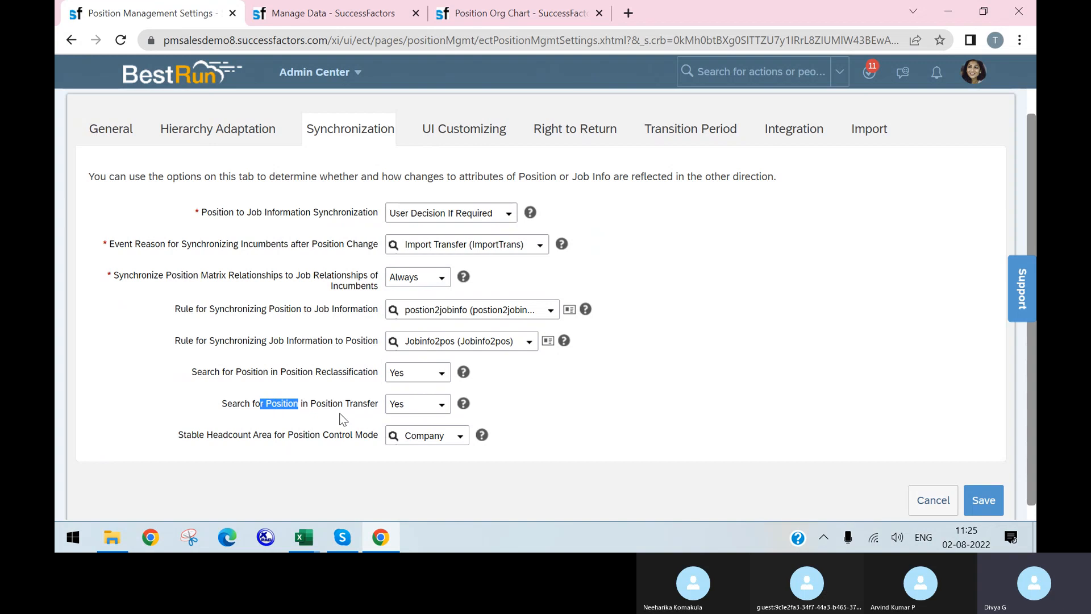
pyautogui.click(422, 404)
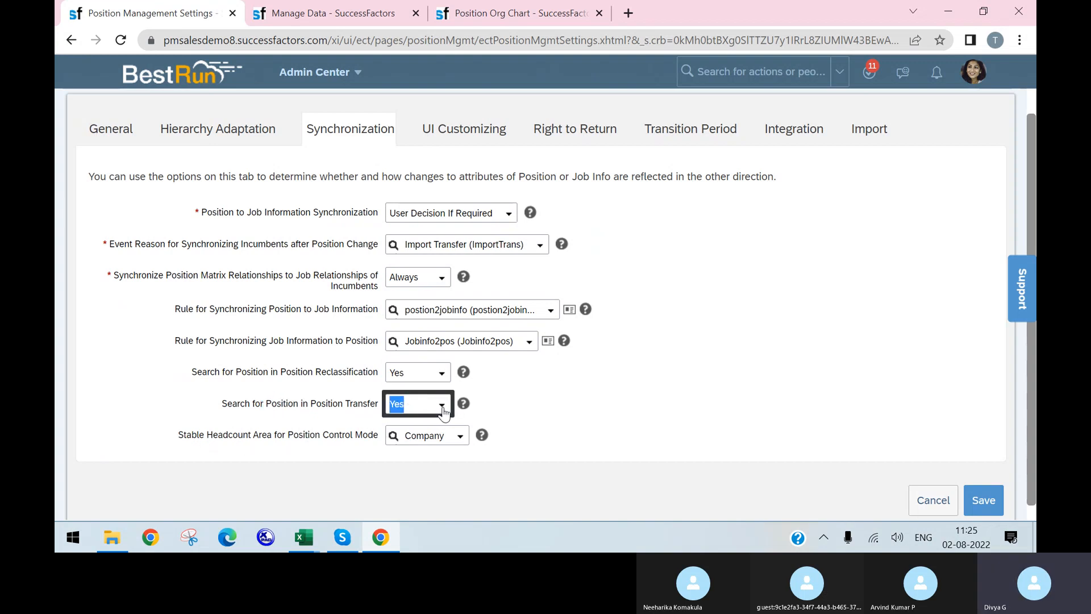
pyautogui.click(443, 406)
pyautogui.click(675, 377)
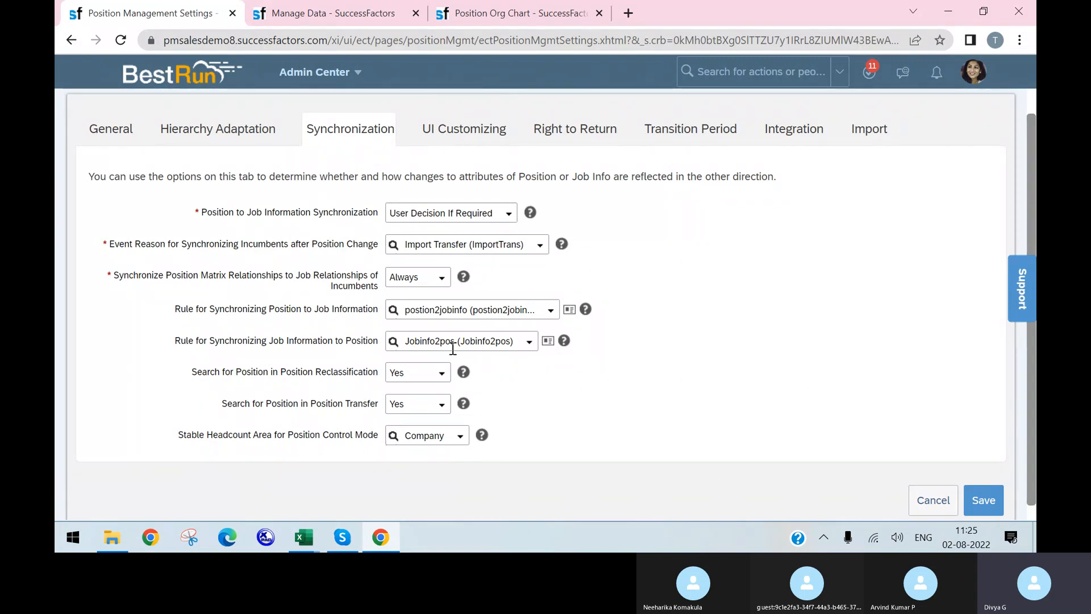
pyautogui.click(460, 437)
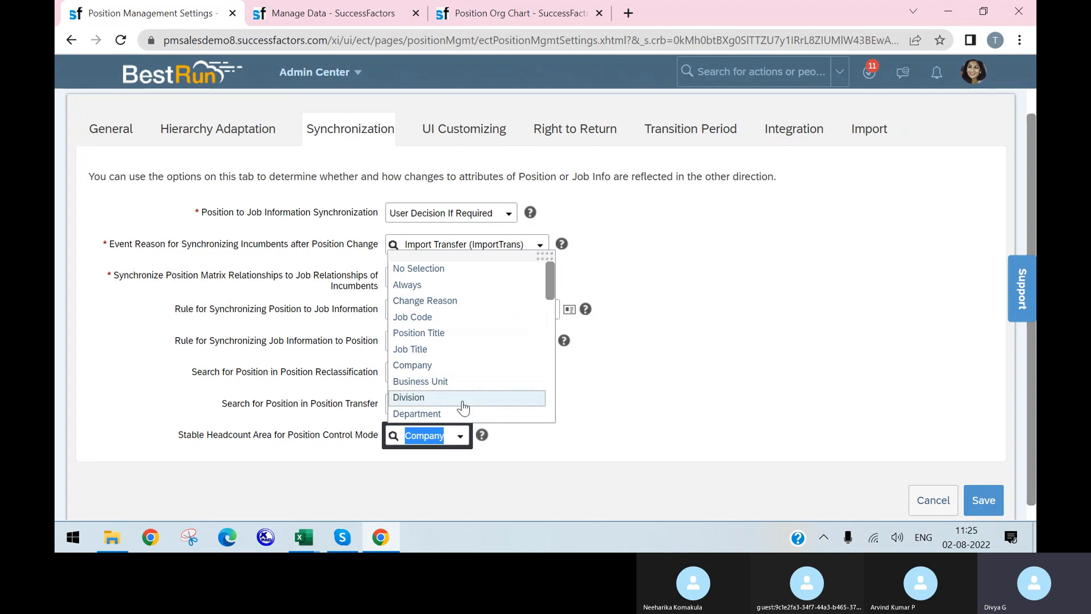
pyautogui.click(662, 429)
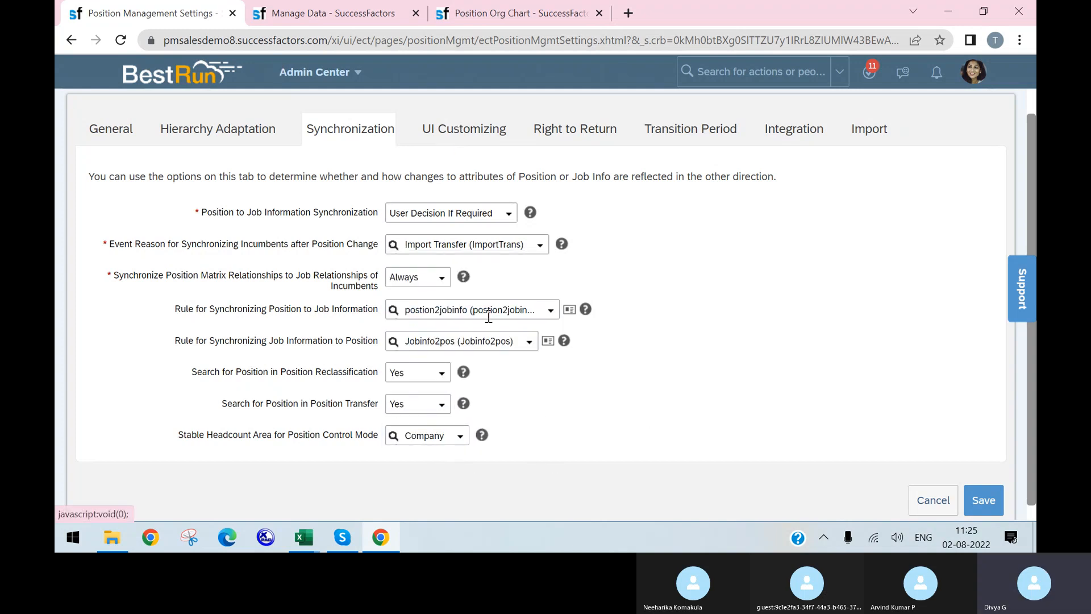
pyautogui.click(438, 137)
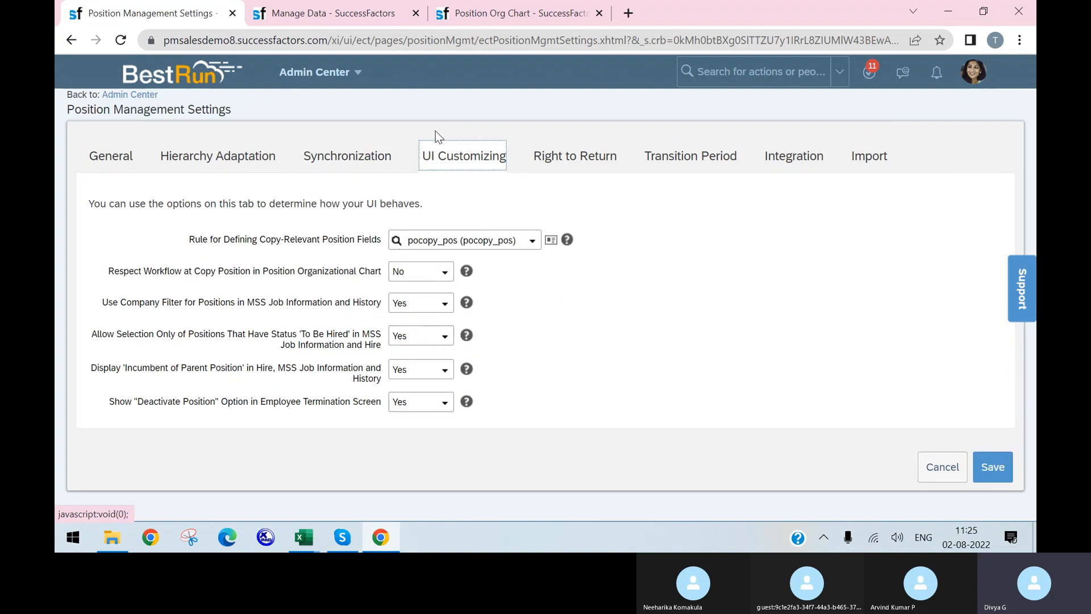
pyautogui.click(514, 13)
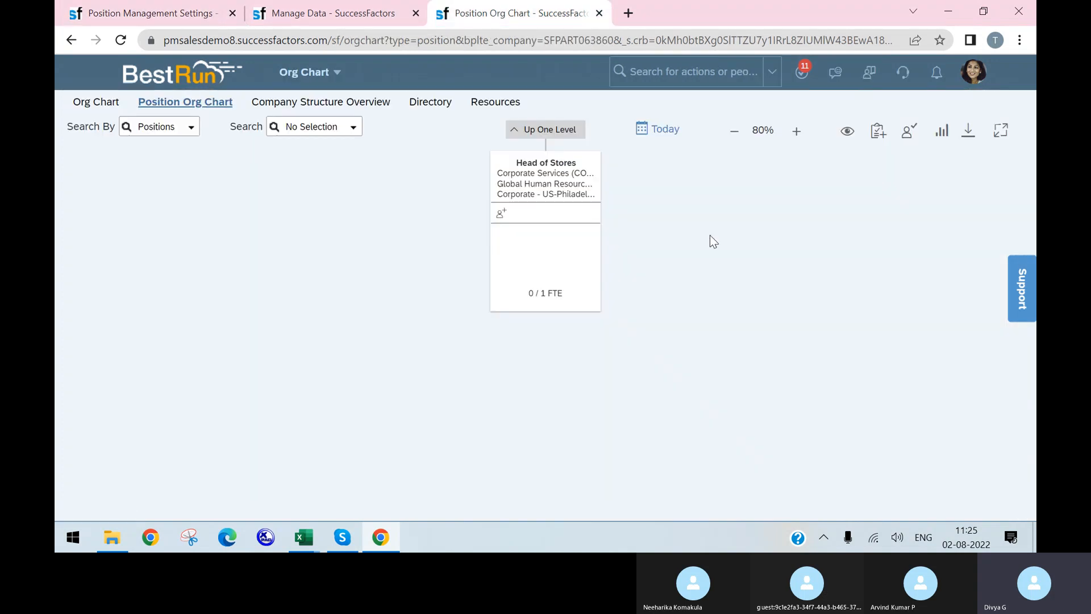
pyautogui.click(587, 185)
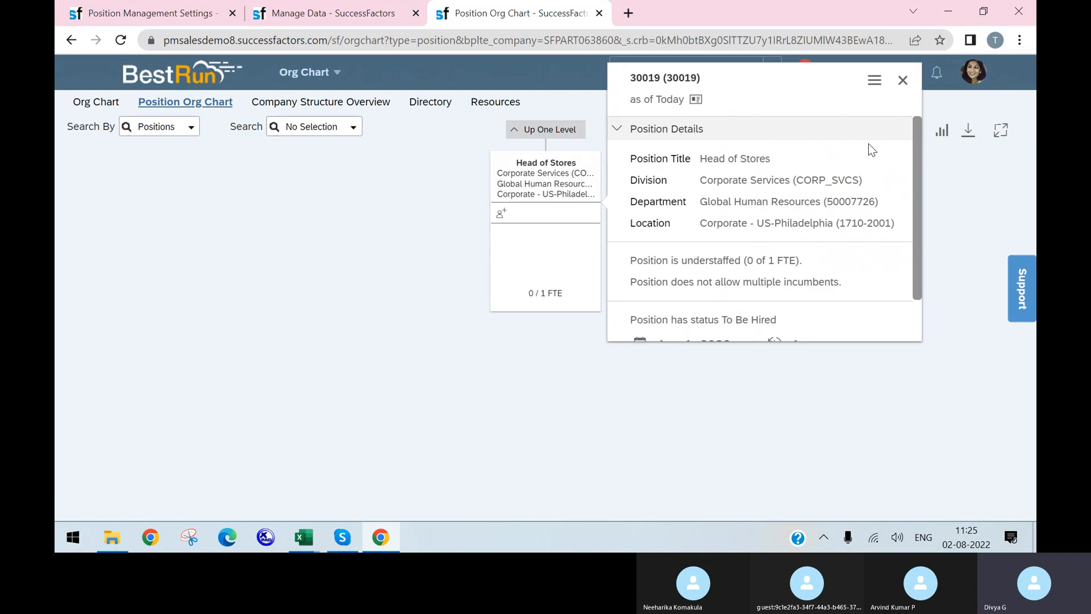
pyautogui.click(875, 83)
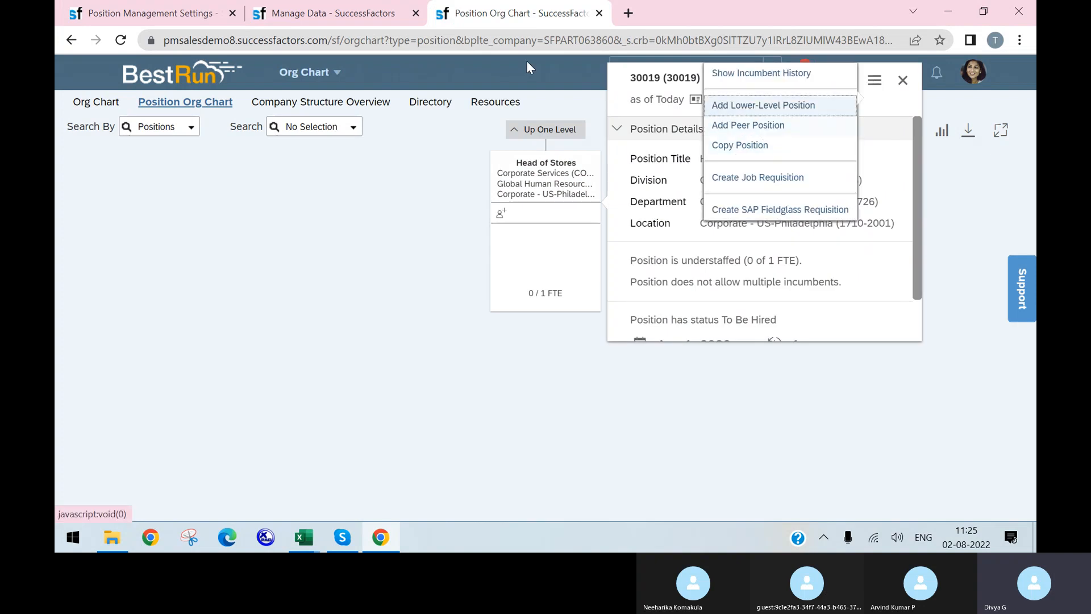
pyautogui.click(338, 7)
pyautogui.click(157, 11)
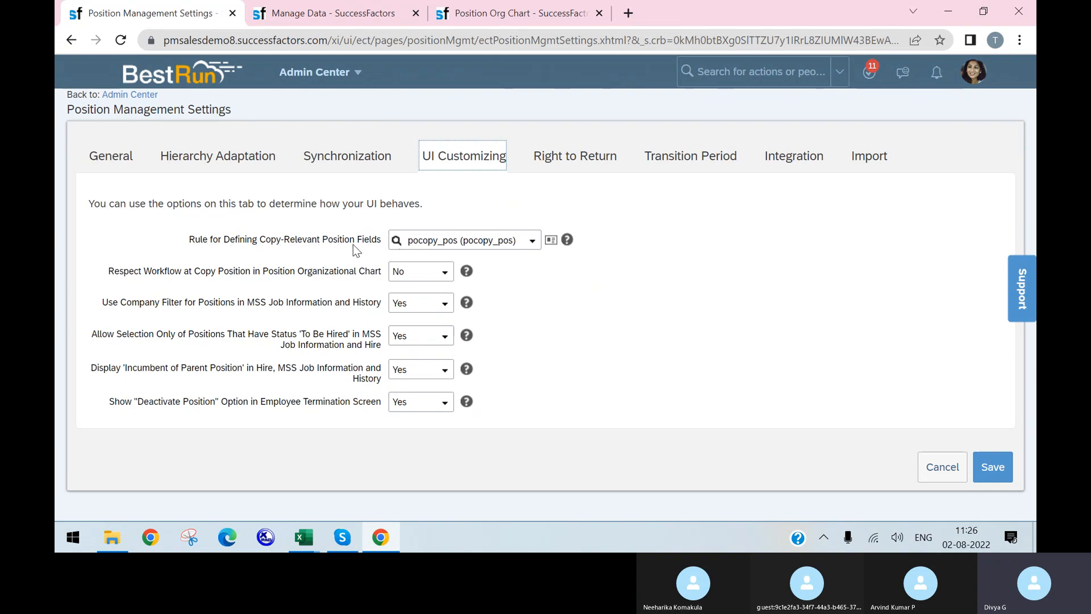
pyautogui.moveTo(407, 239); pyautogui.dragTo(526, 252)
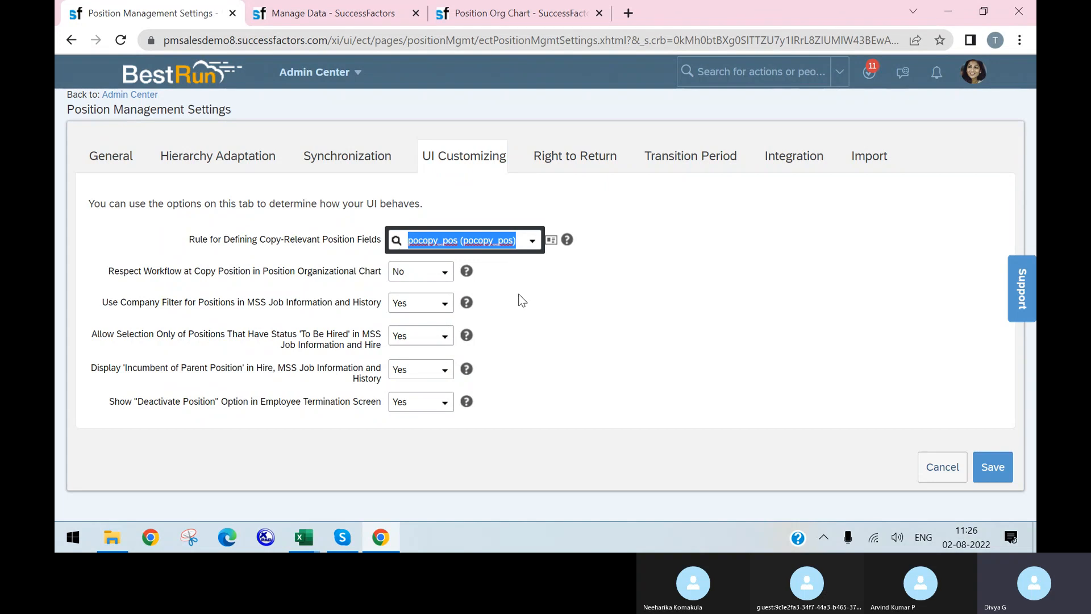
pyautogui.click(538, 166)
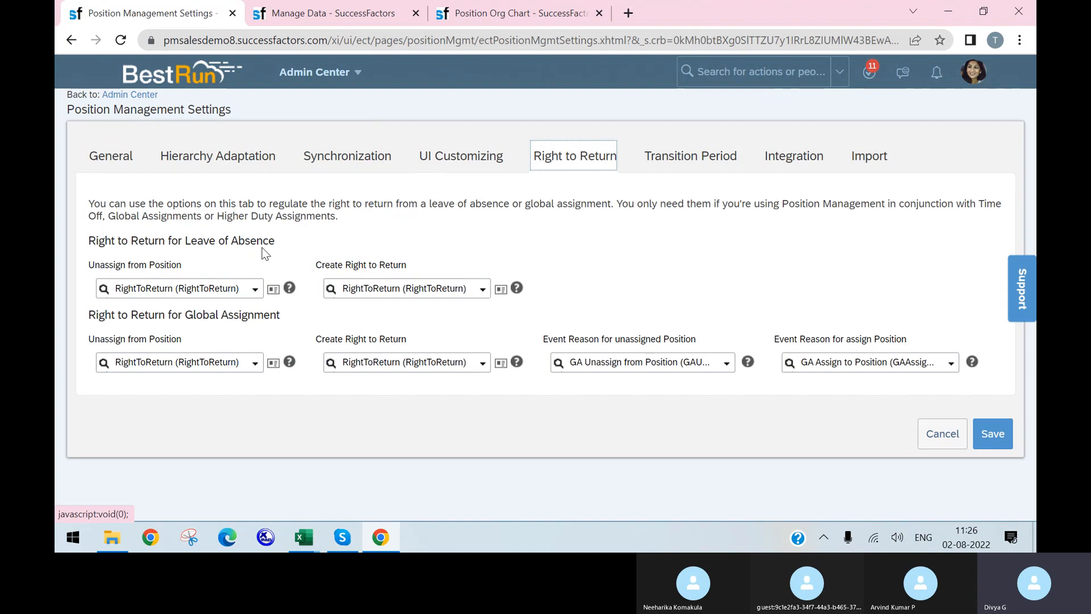
# Select the 'Right to Return for Leave of Absence' heading text in the Right to Return settings
pyautogui.moveTo(89, 241); pyautogui.dragTo(280, 247)
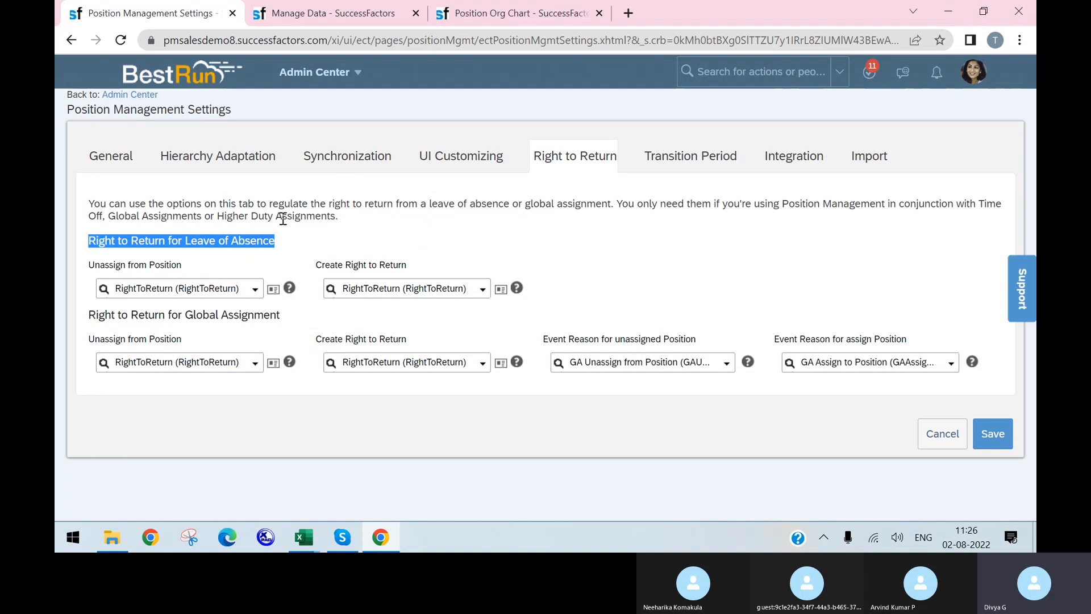
pyautogui.click(272, 289)
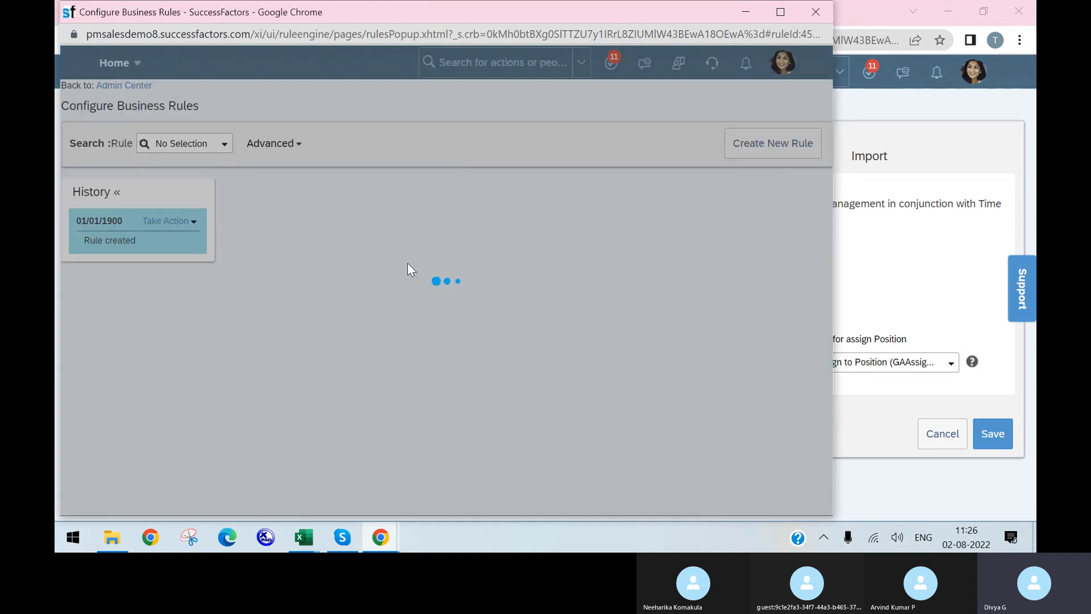
pyautogui.scroll(-2, 384, 316)
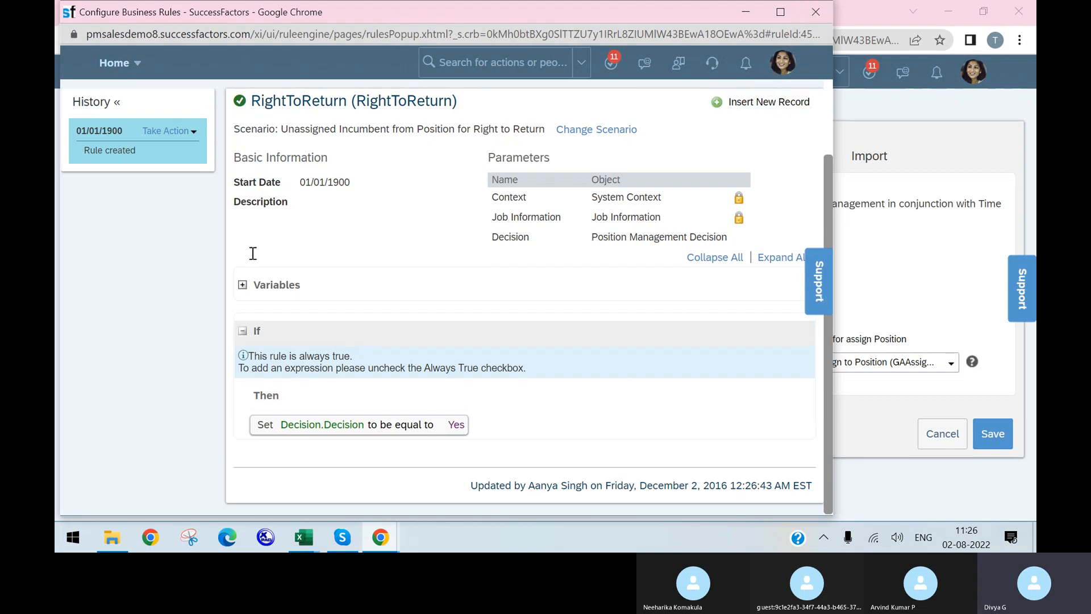
pyautogui.click(826, 9)
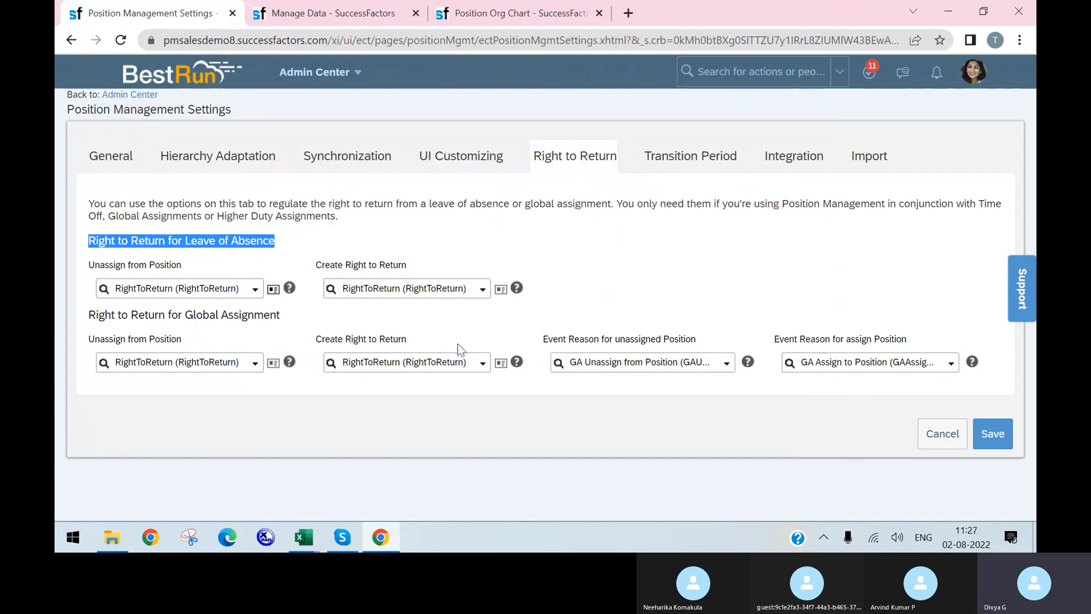
pyautogui.click(501, 289)
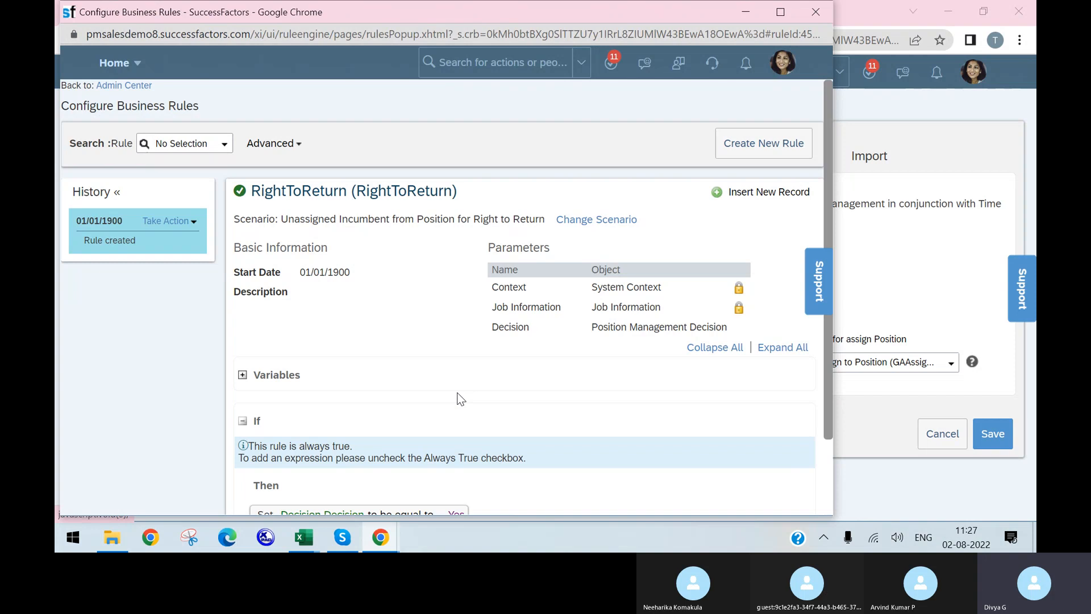
pyautogui.scroll(-2, 460, 397)
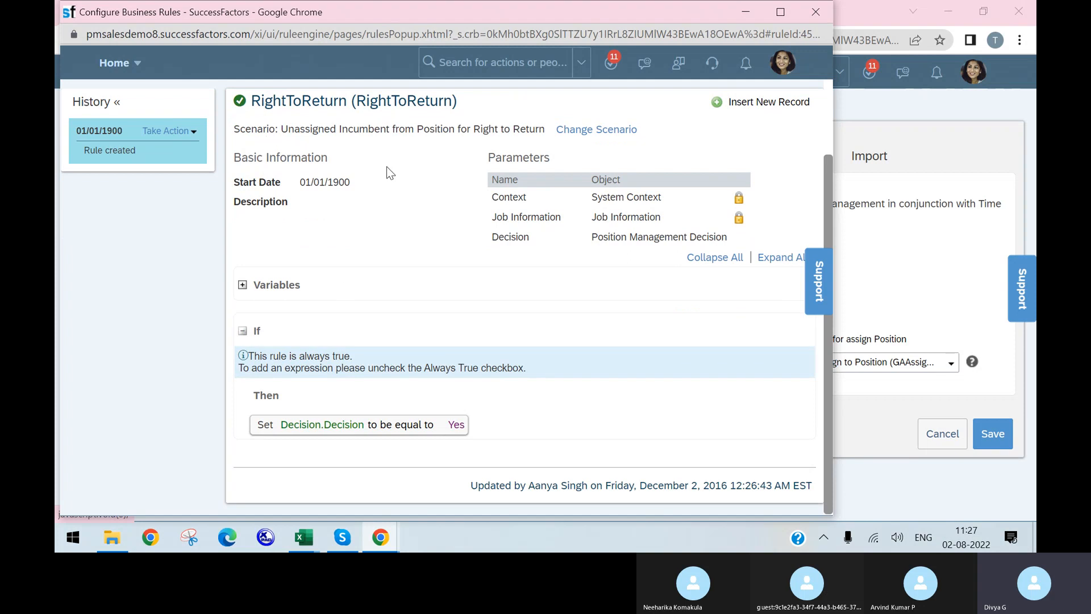
pyautogui.click(817, 11)
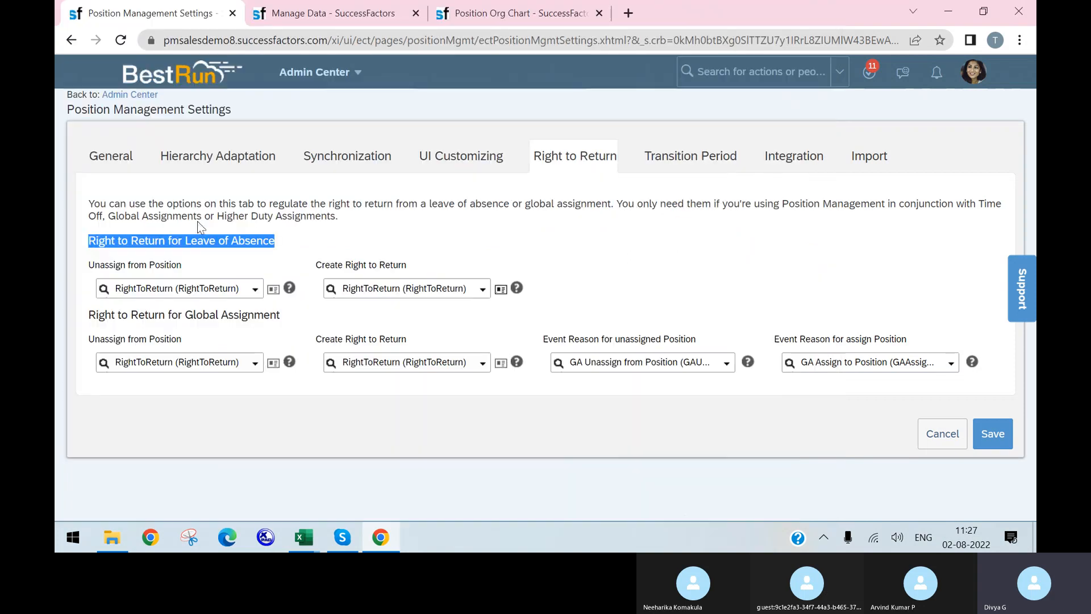
pyautogui.click(89, 244)
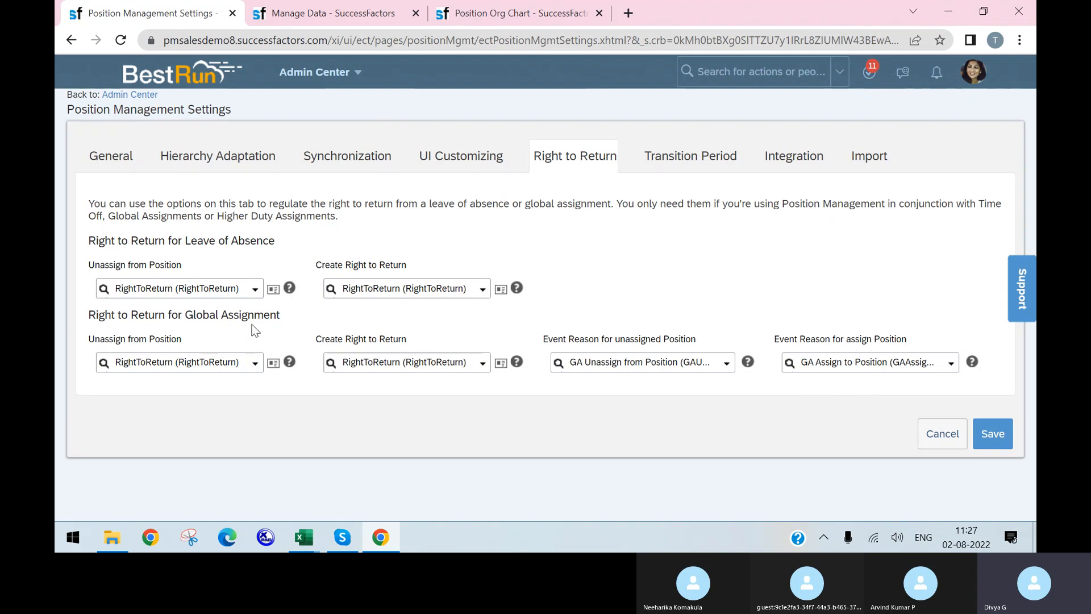
# Inspect the RightToReturn rule details, selecting its scenario name text
pyautogui.click(273, 364)
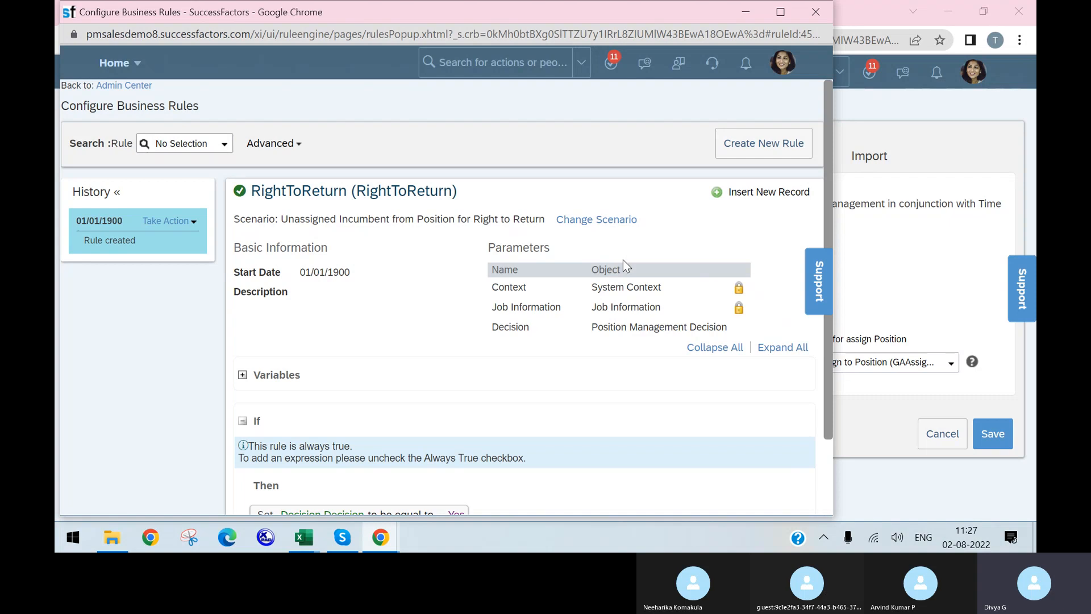
pyautogui.scroll(-3, 623, 260)
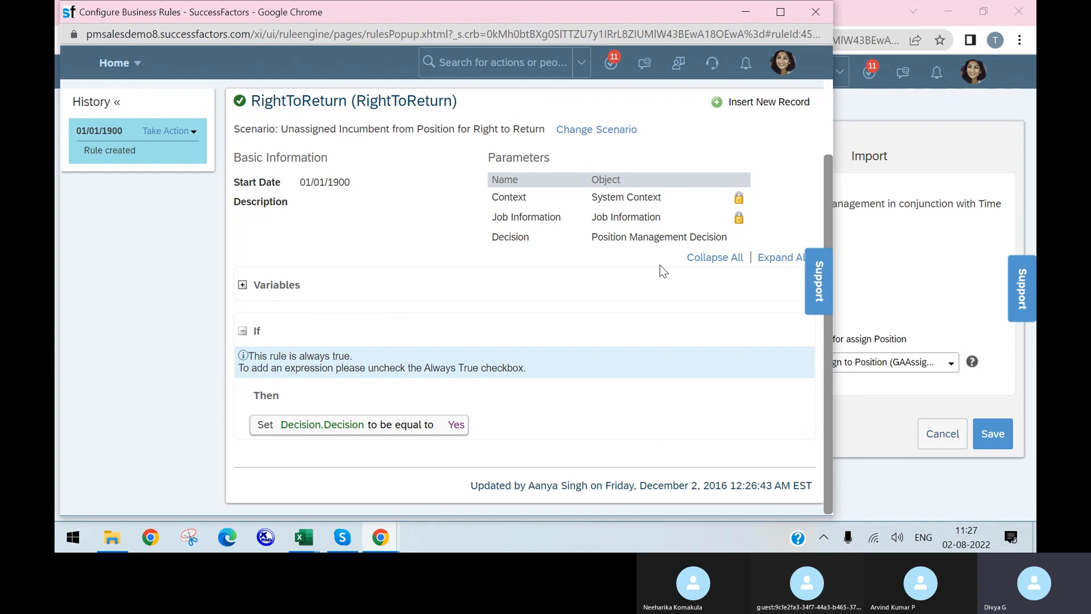
pyautogui.tripleClick(285, 130)
pyautogui.moveTo(283, 129); pyautogui.dragTo(549, 135)
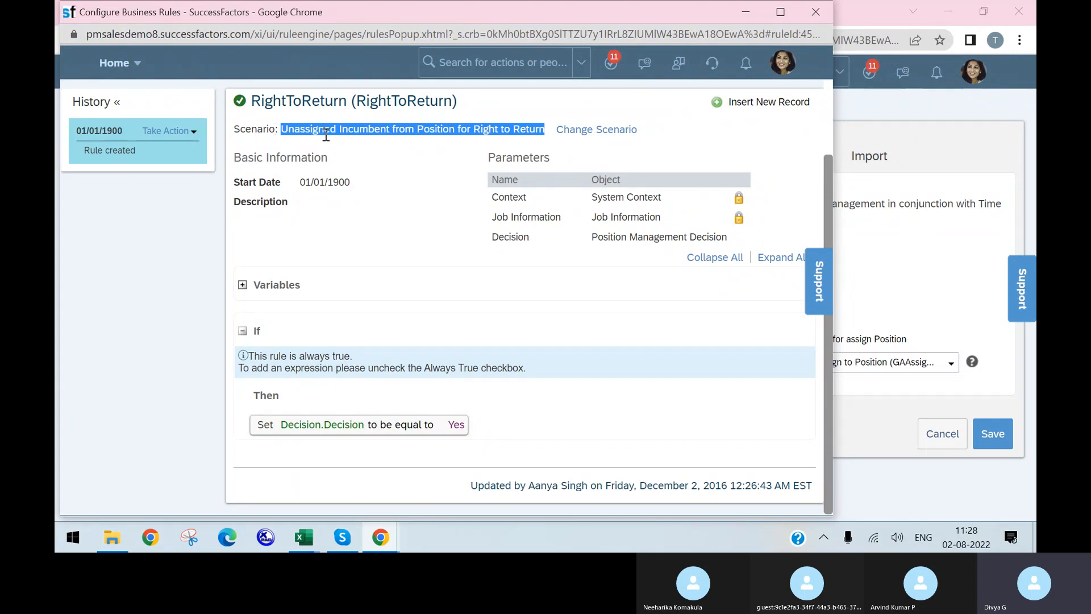
pyautogui.click(815, 11)
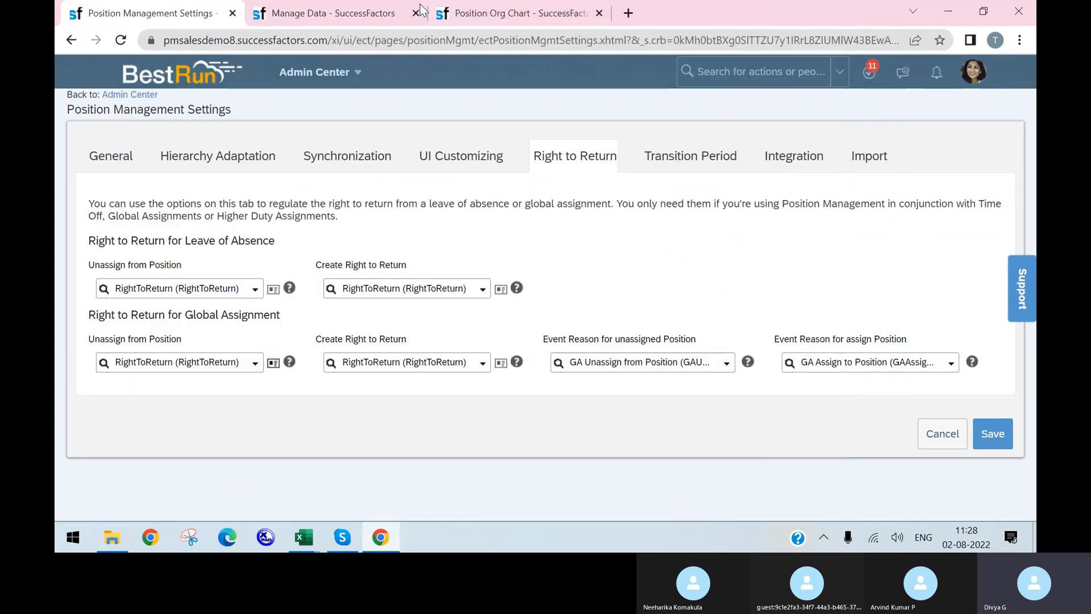
# From the Position Org Chart tab, search 'configure business rule' and open Configure Business Rules
pyautogui.click(531, 20)
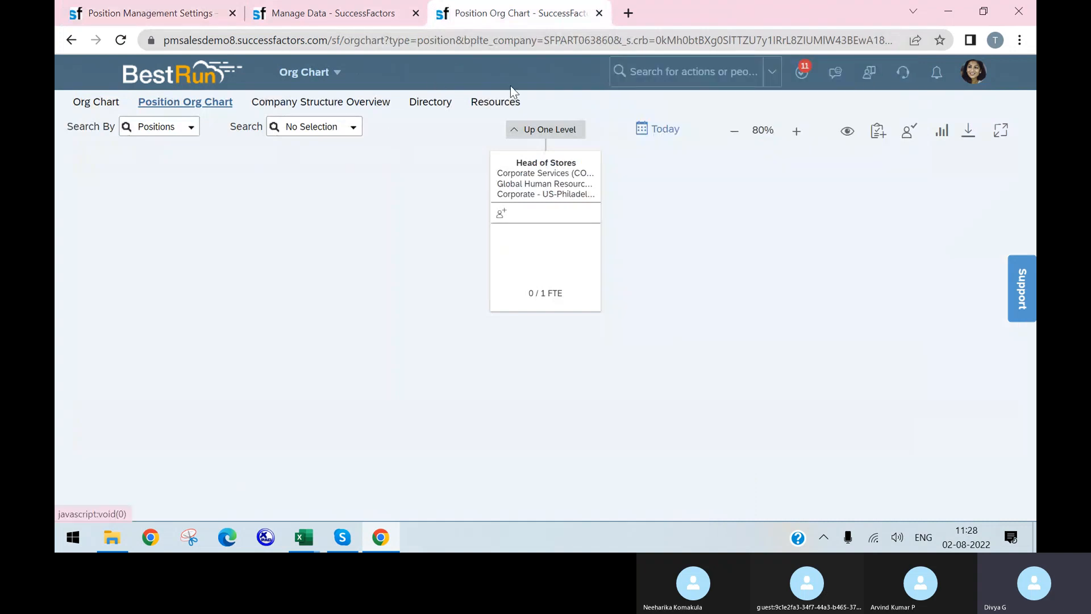
pyautogui.click(662, 70)
pyautogui.write('d')
pyautogui.write('onfigure ')
pyautogui.write('business rule')
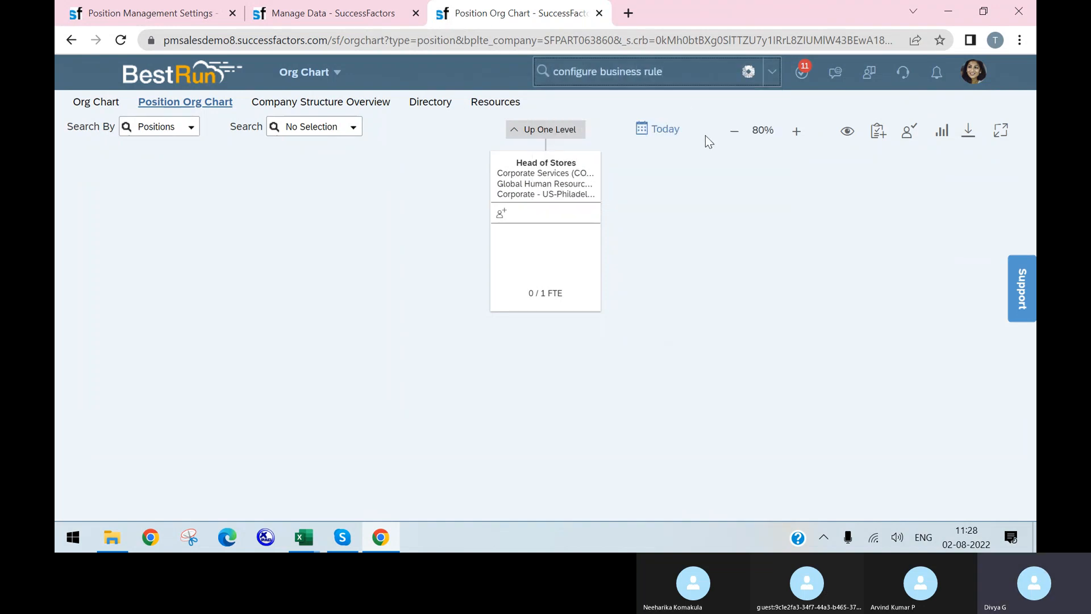
pyautogui.click(629, 109)
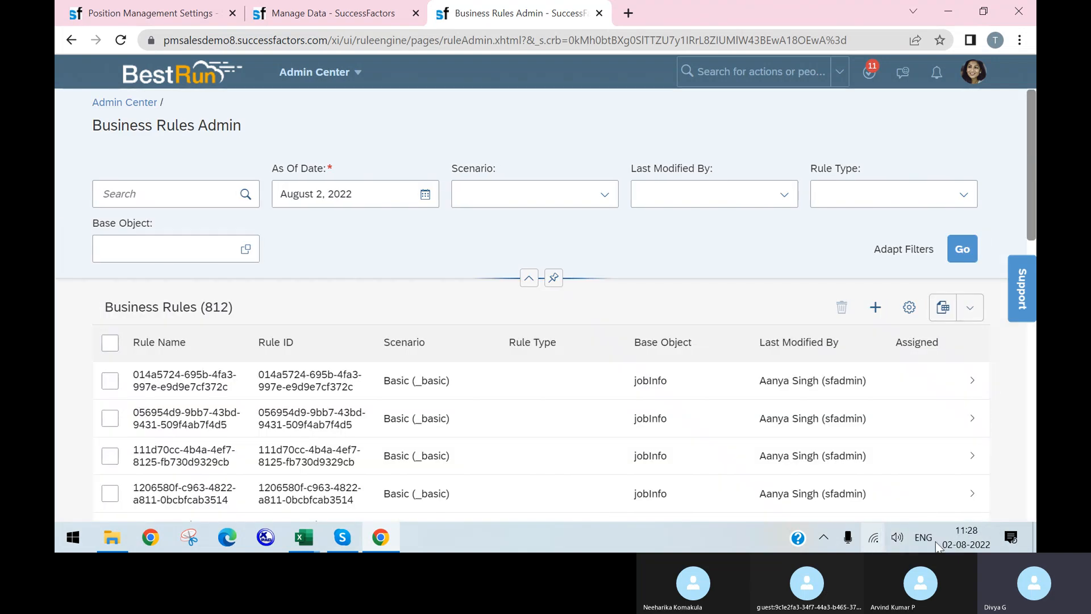
# Start a new business rule and browse its scenario list
pyautogui.click(876, 307)
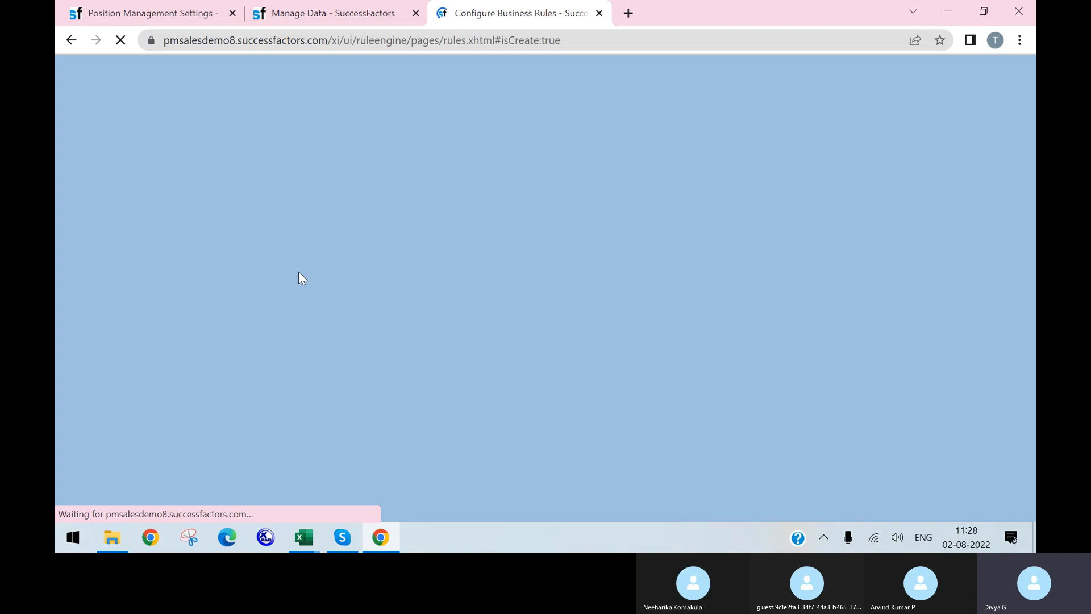
pyautogui.scroll(-4, 321, 259)
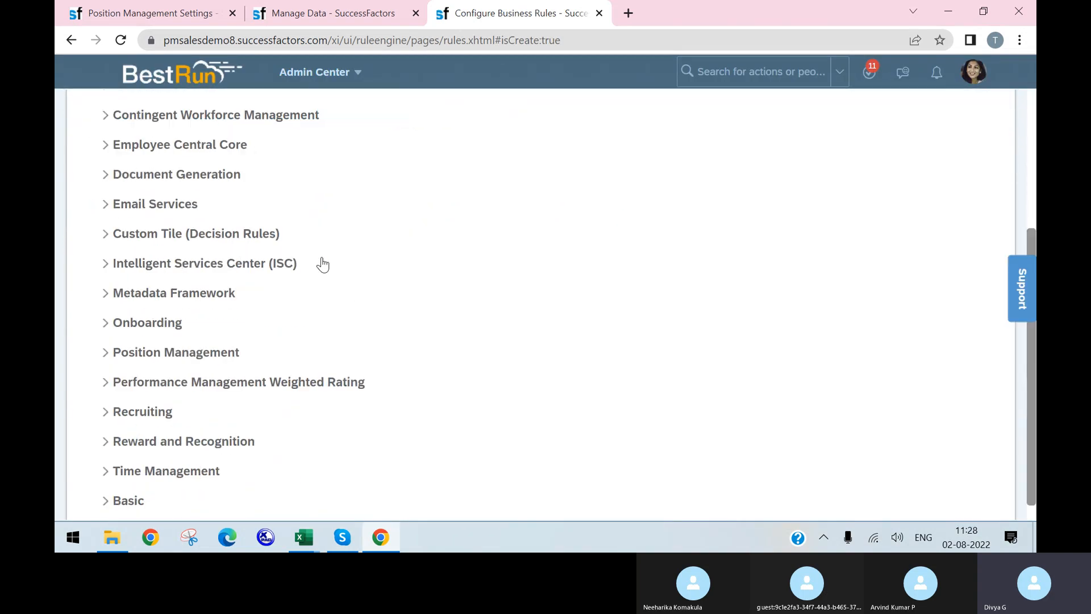
pyautogui.scroll(1, 322, 260)
pyautogui.scroll(-1, 322, 260)
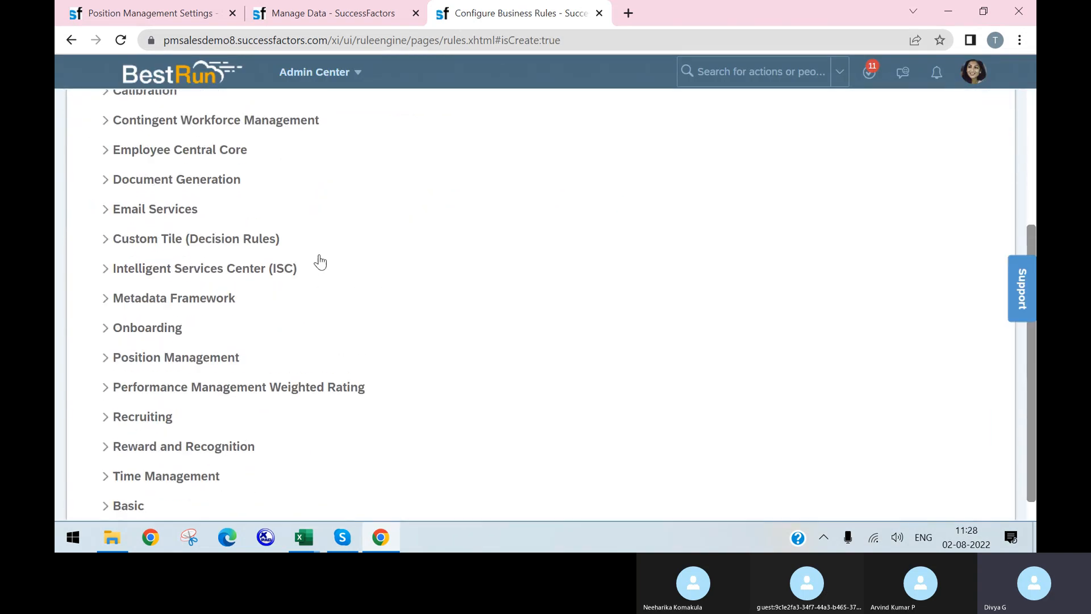
pyautogui.scroll(3, 323, 260)
pyautogui.scroll(2, 226, 219)
pyautogui.scroll(-5, 239, 227)
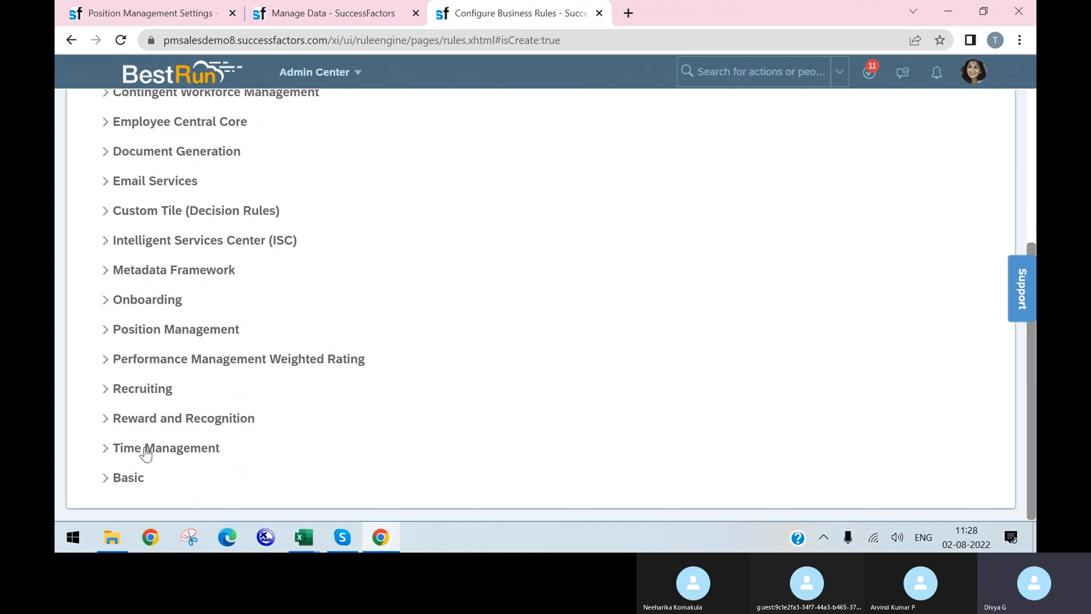
# Review the expanded Position Management rule scenarios, then return to Position Management Settings
pyautogui.click(124, 329)
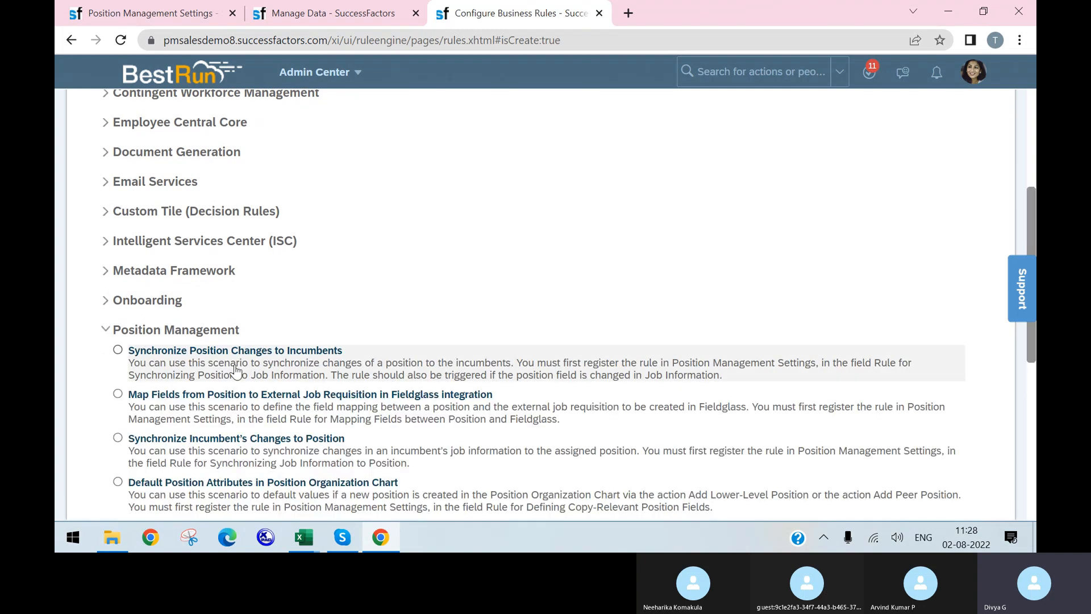
pyautogui.scroll(-3, 273, 347)
pyautogui.scroll(-4, 195, 192)
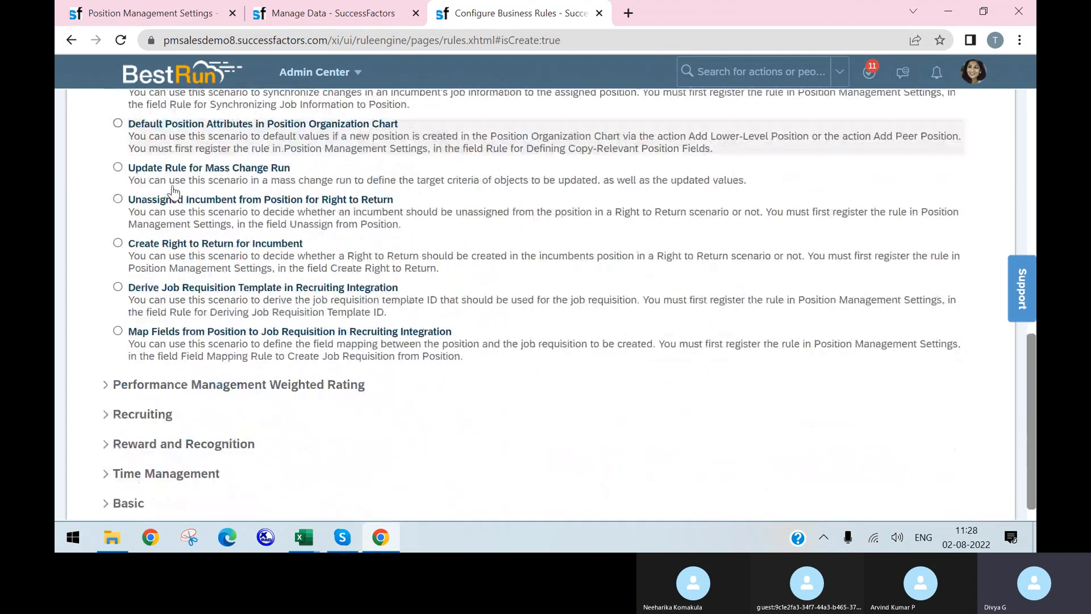
pyautogui.scroll(4, 190, 280)
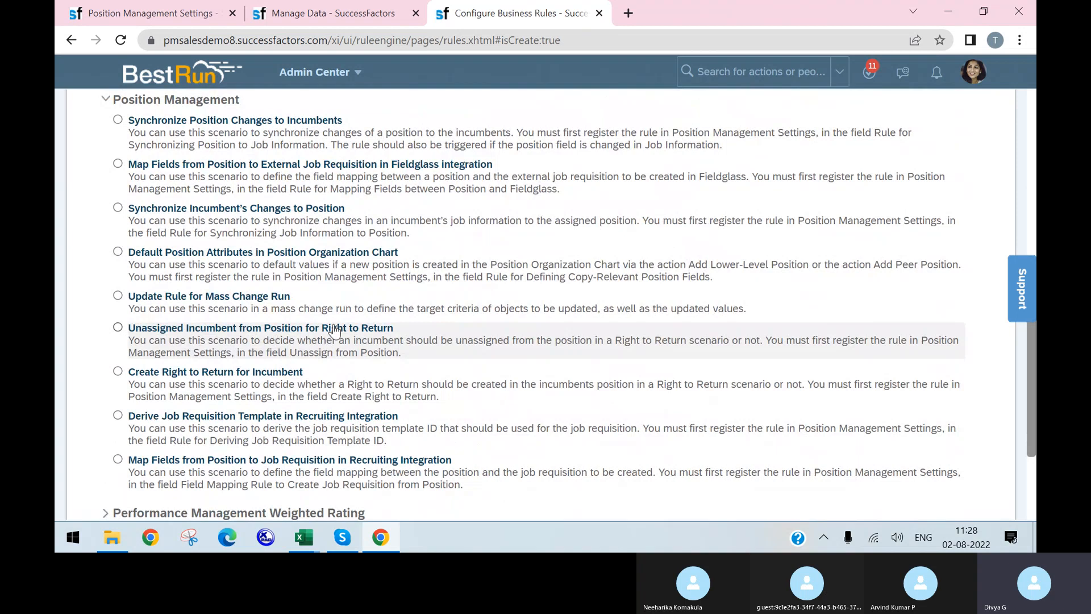
pyautogui.click(149, 13)
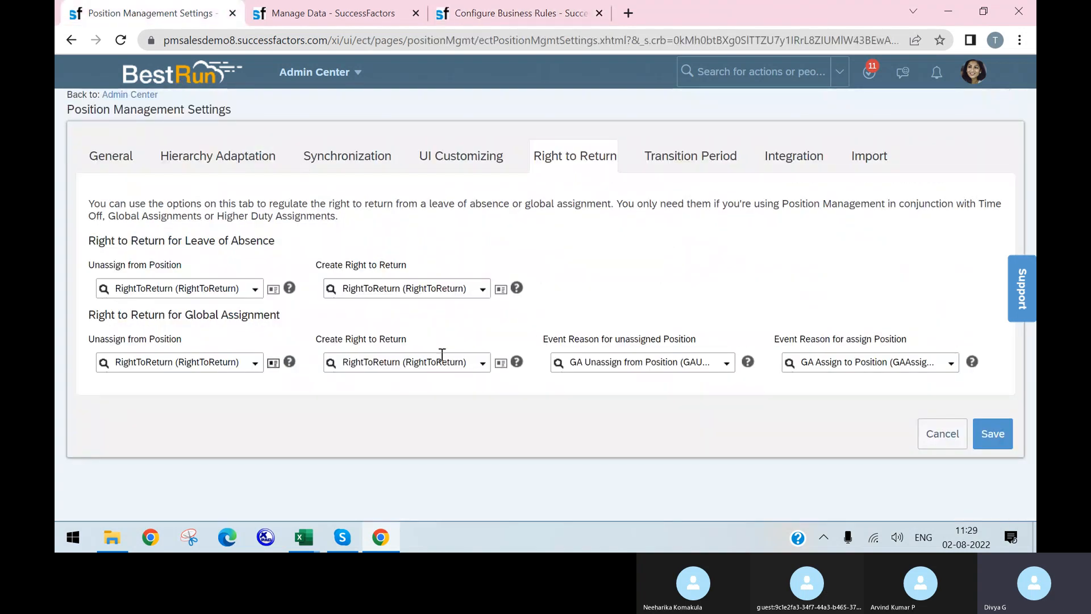
pyautogui.click(273, 363)
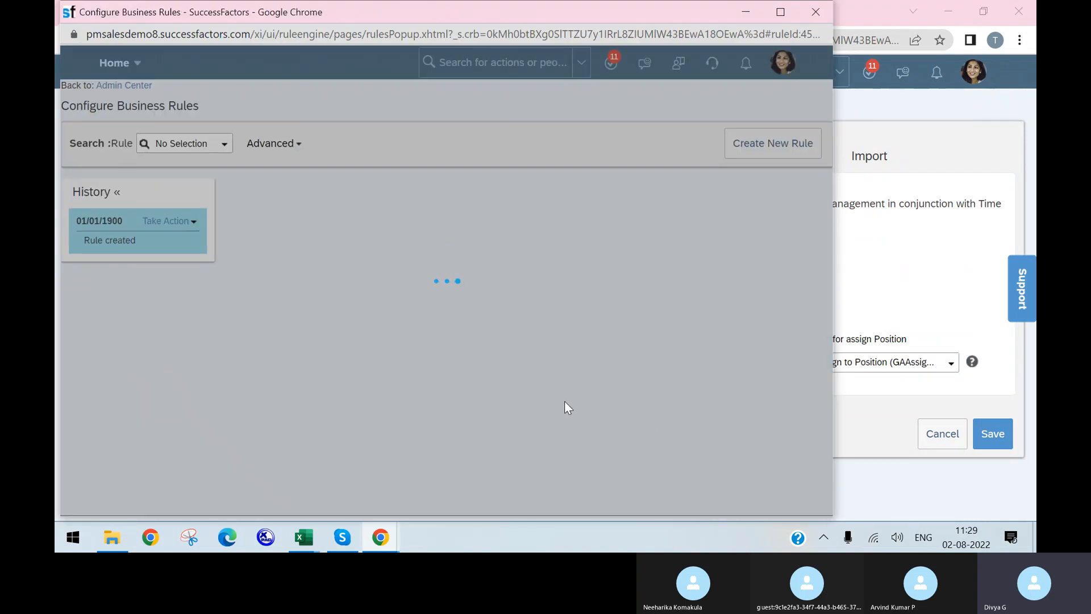
pyautogui.scroll(-2, 677, 401)
pyautogui.scroll(1, 654, 401)
pyautogui.scroll(-2, 392, 400)
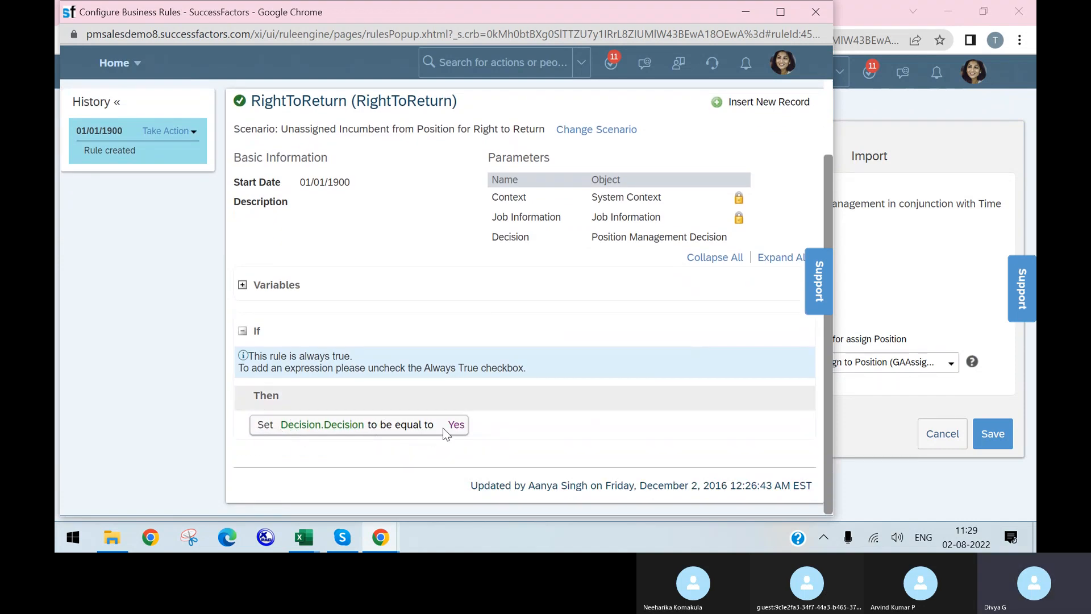
pyautogui.click(803, 12)
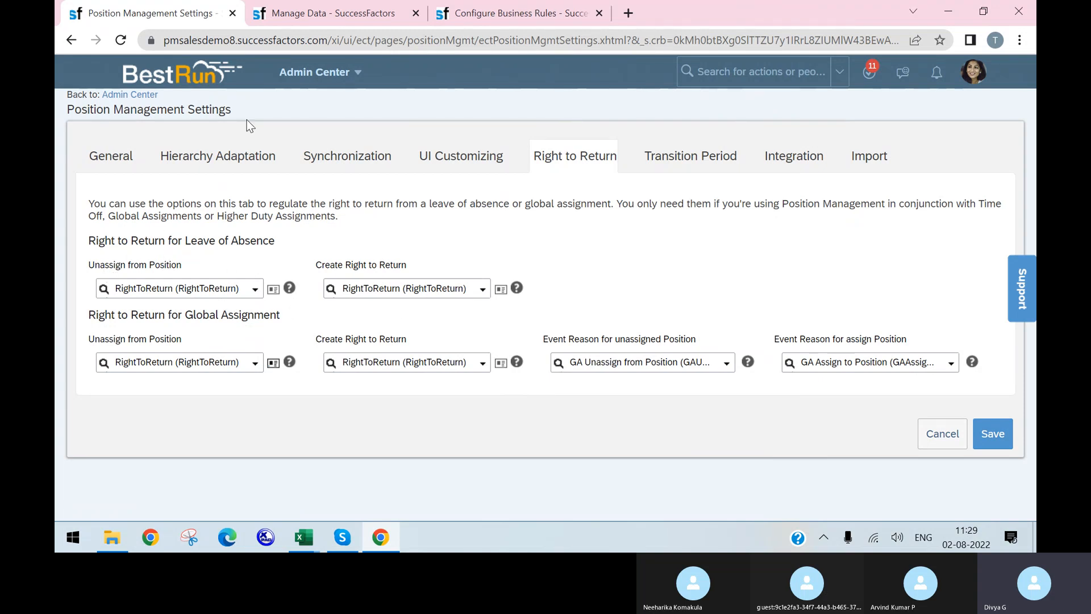
# On the Transition Period tab, try a period of 2 Months
pyautogui.click(680, 168)
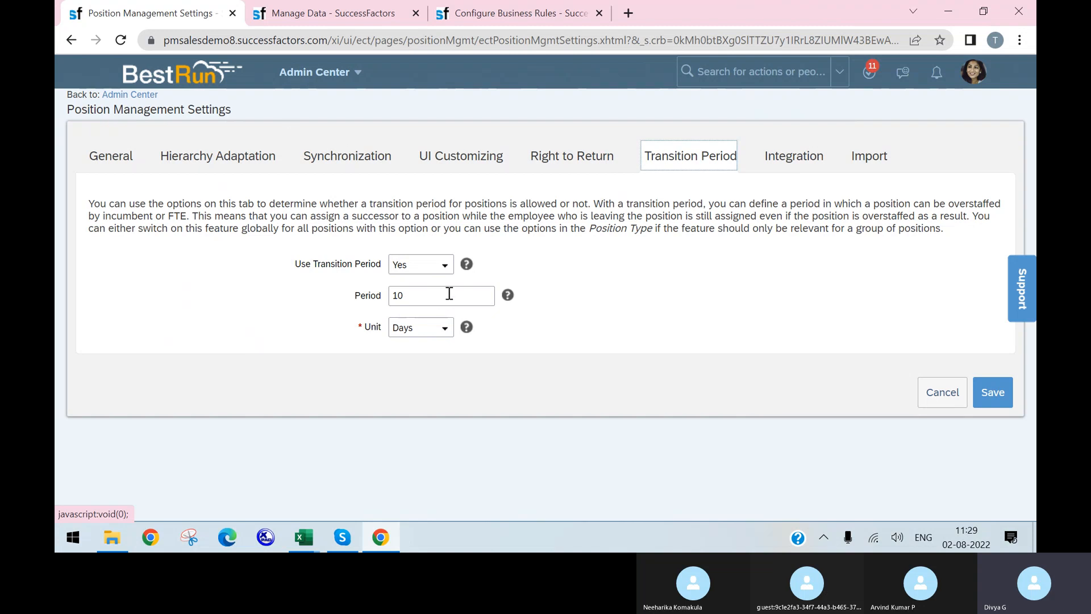
pyautogui.click(445, 329)
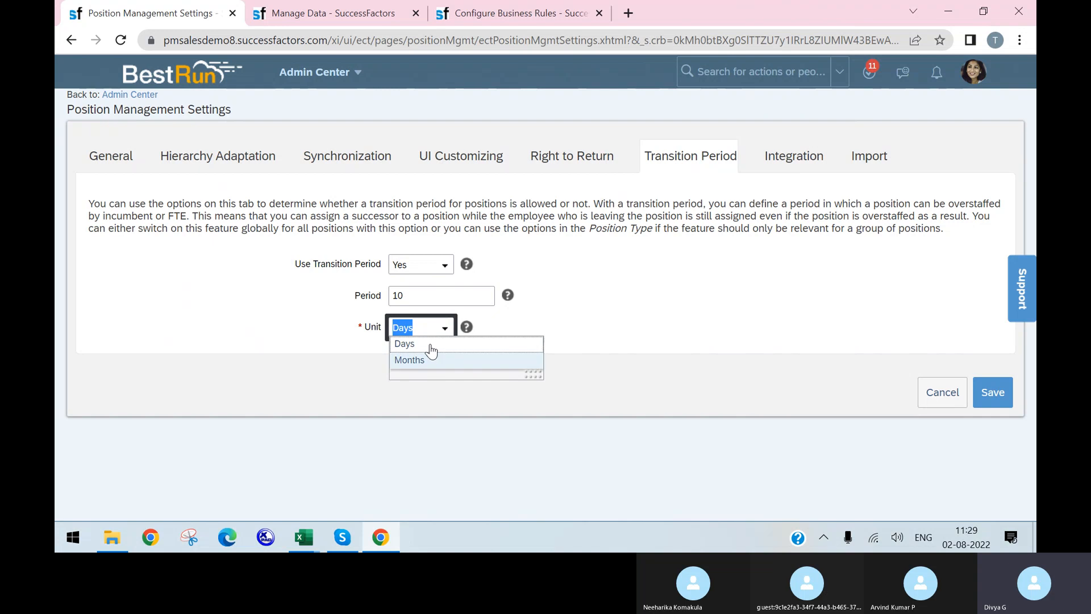
pyautogui.click(431, 345)
pyautogui.click(444, 329)
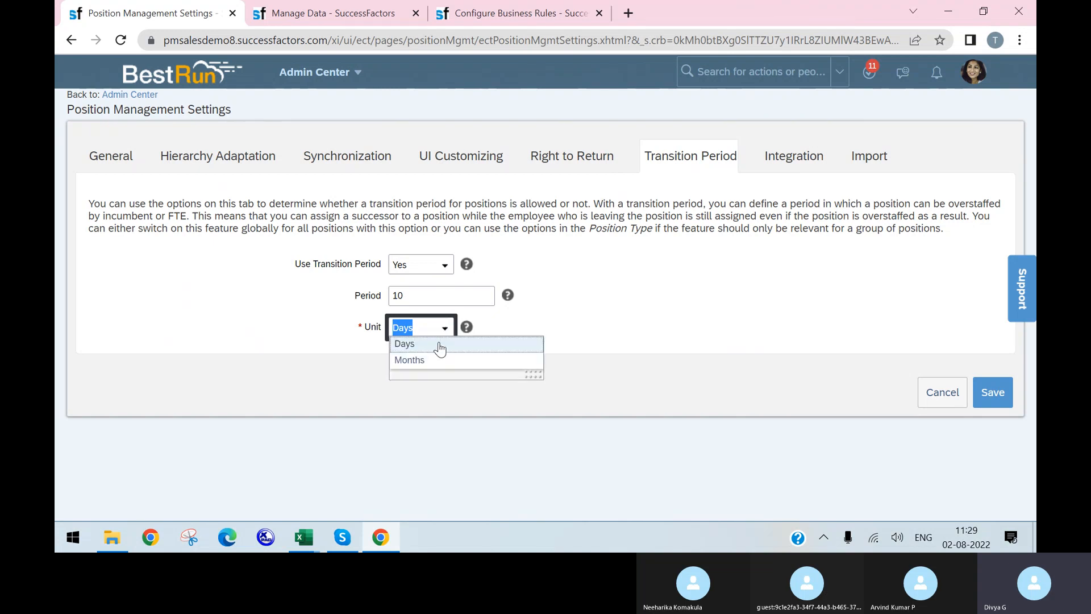
pyautogui.click(432, 364)
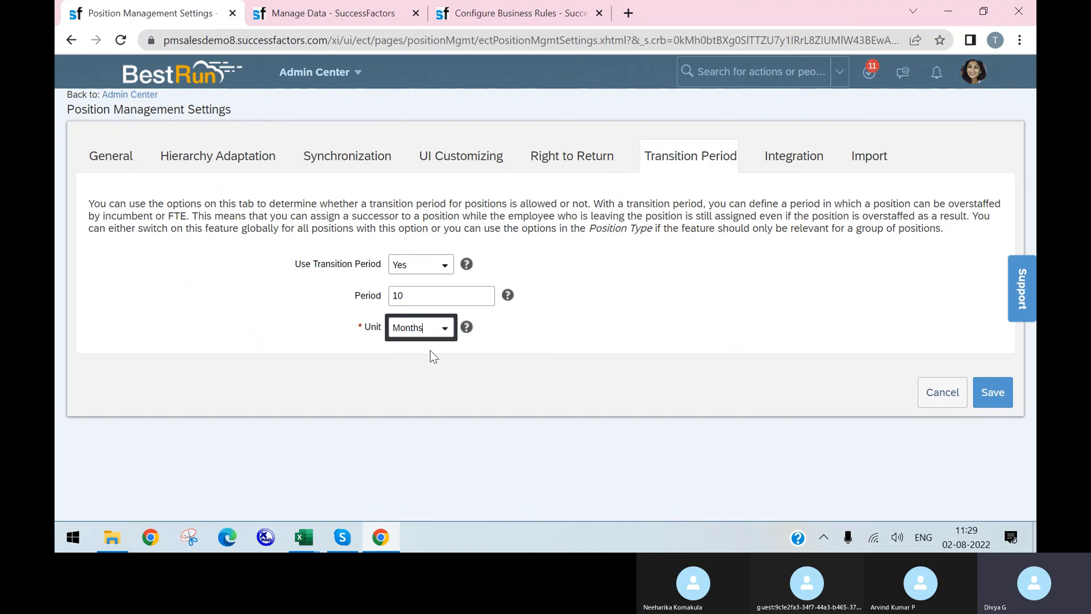
pyautogui.doubleClick(434, 295)
pyautogui.write('2')
pyautogui.click(493, 343)
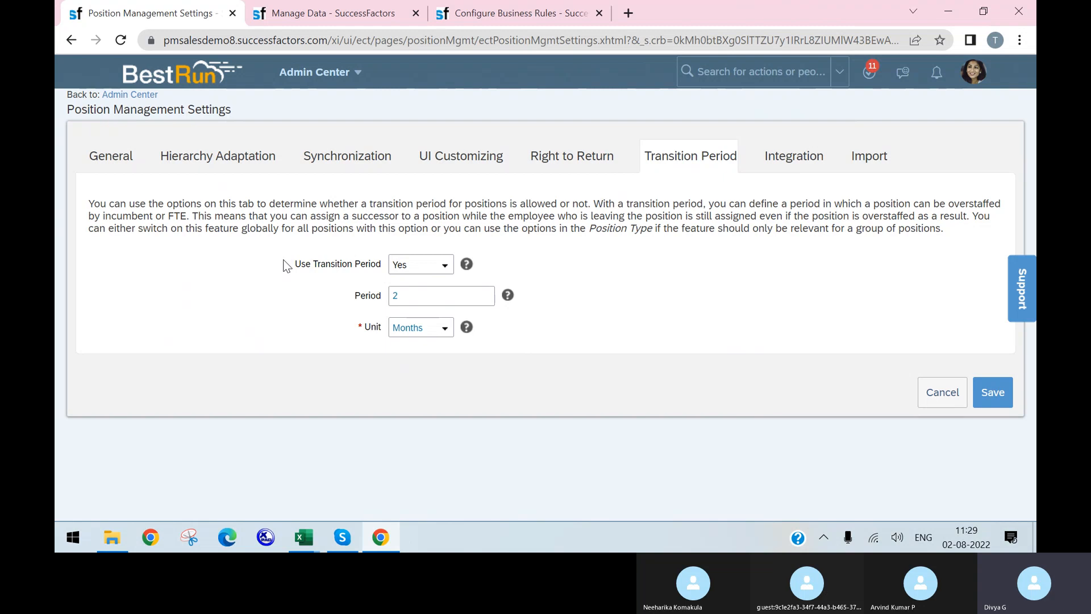
# Set the transition period to 15 Days
pyautogui.doubleClick(436, 300)
pyautogui.click(528, 330)
pyautogui.click(446, 328)
pyautogui.click(418, 344)
pyautogui.click(423, 300)
pyautogui.write('5')
pyautogui.click(598, 349)
# Highlight the transition period explanation, then show the Integration settings
pyautogui.moveTo(653, 358); pyautogui.dragTo(303, 204)
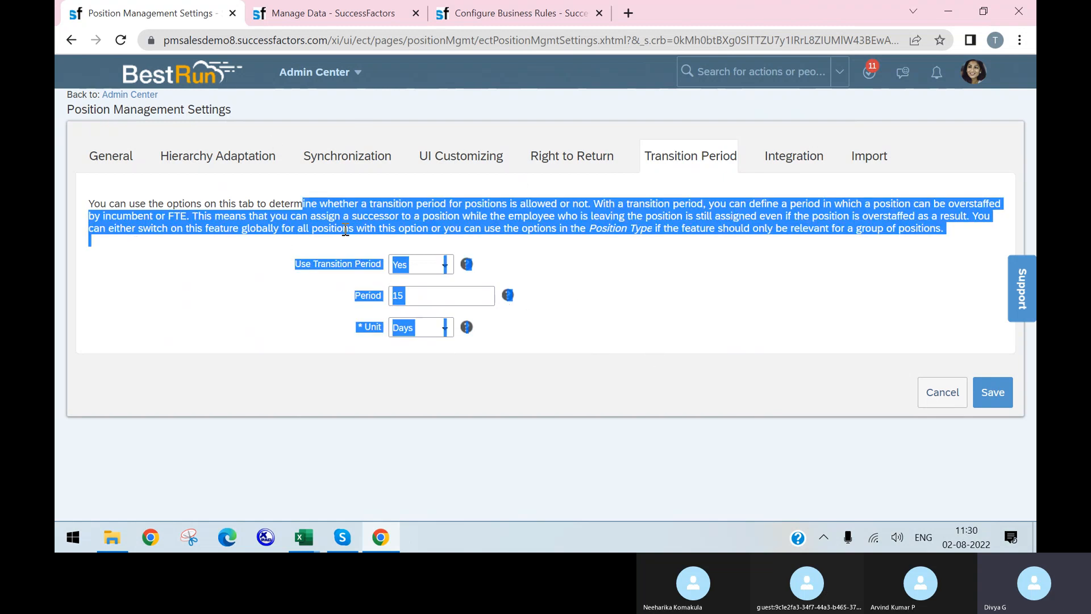
pyautogui.click(613, 167)
pyautogui.click(796, 162)
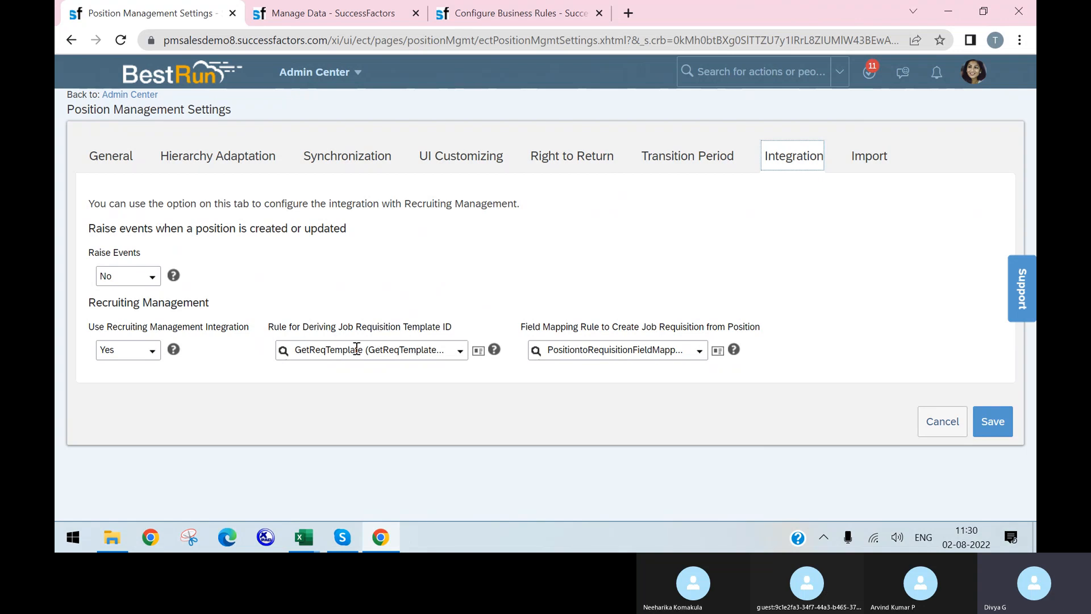
# Review the GetReqTemplate rule's details
pyautogui.click(474, 356)
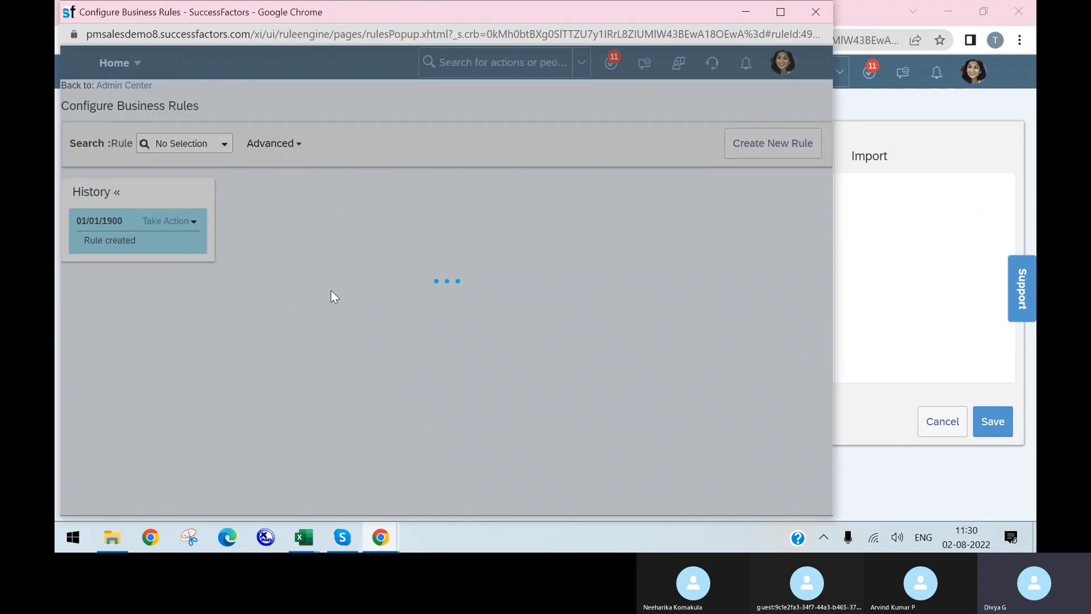
pyautogui.scroll(-5, 407, 284)
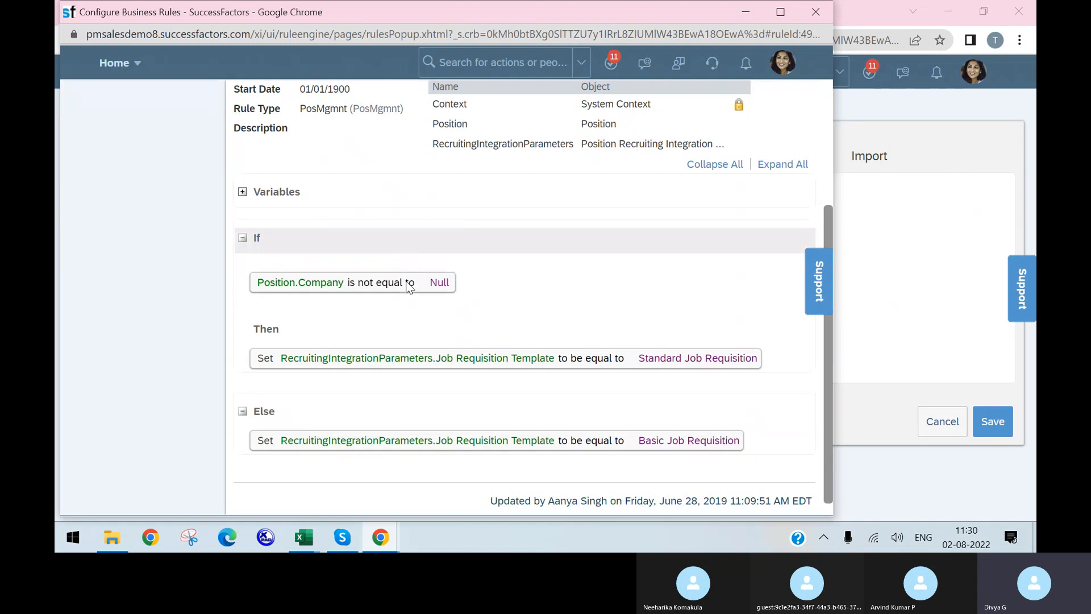
pyautogui.scroll(-1, 408, 287)
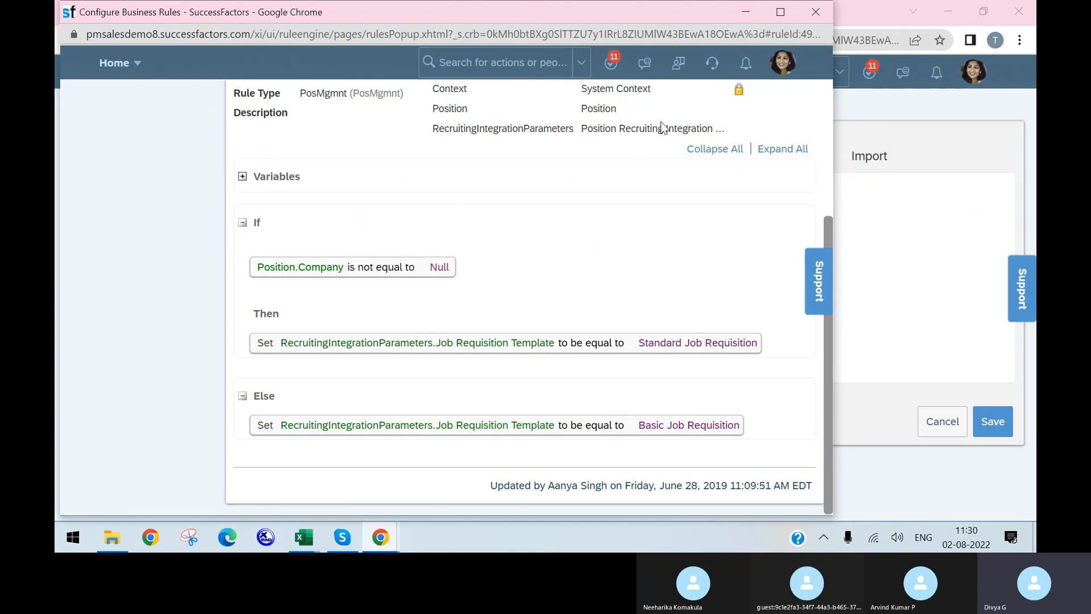
pyautogui.click(813, 13)
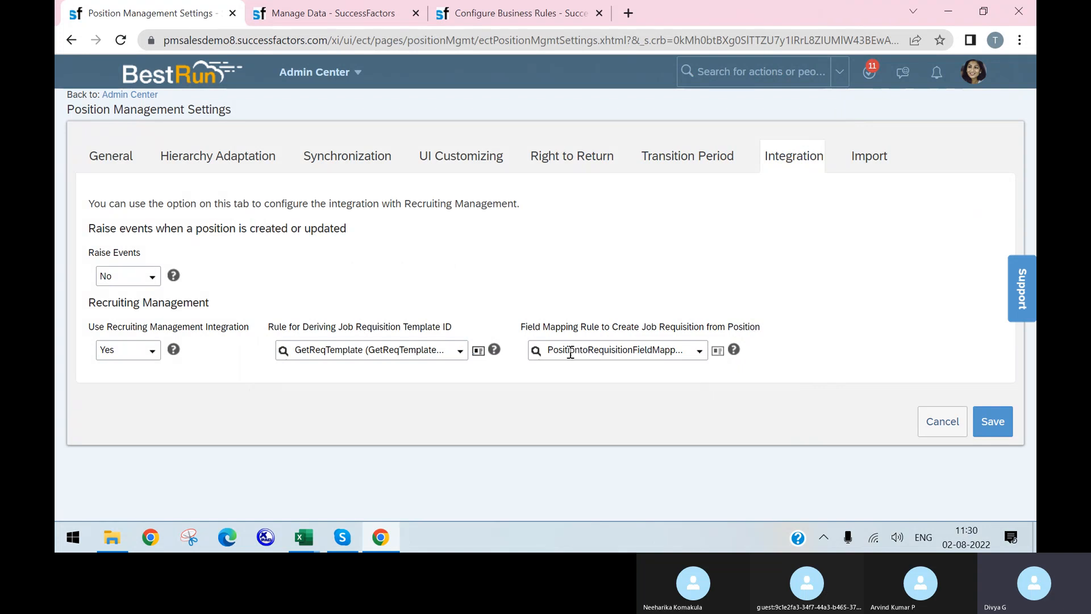
# Review the PositiontoRequisitionFieldMapping rule's Then section and leave without saving
pyautogui.click(718, 351)
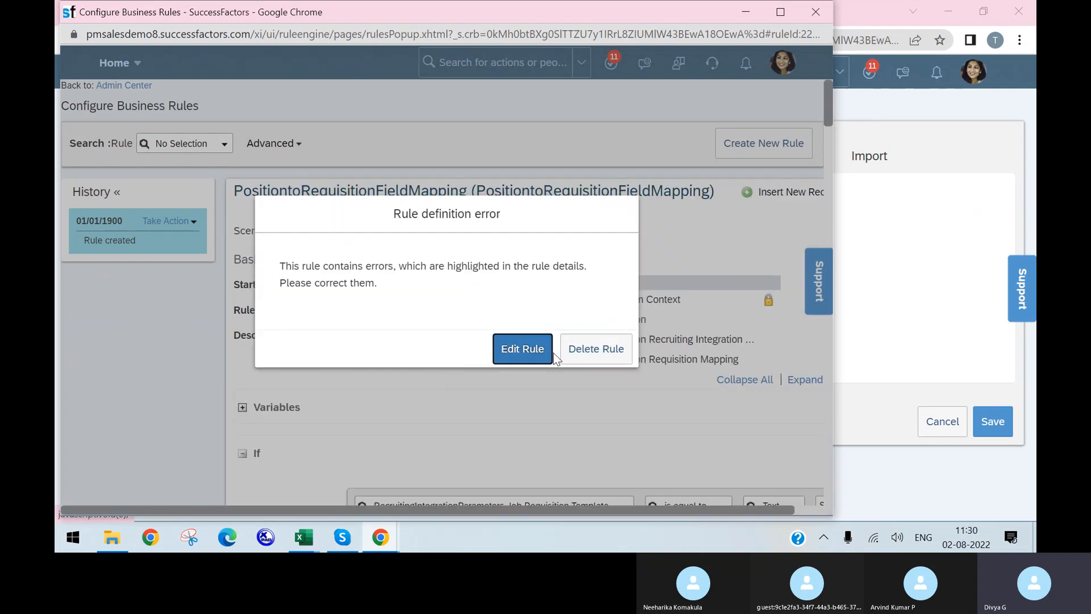
pyautogui.click(519, 349)
pyautogui.scroll(-5, 610, 322)
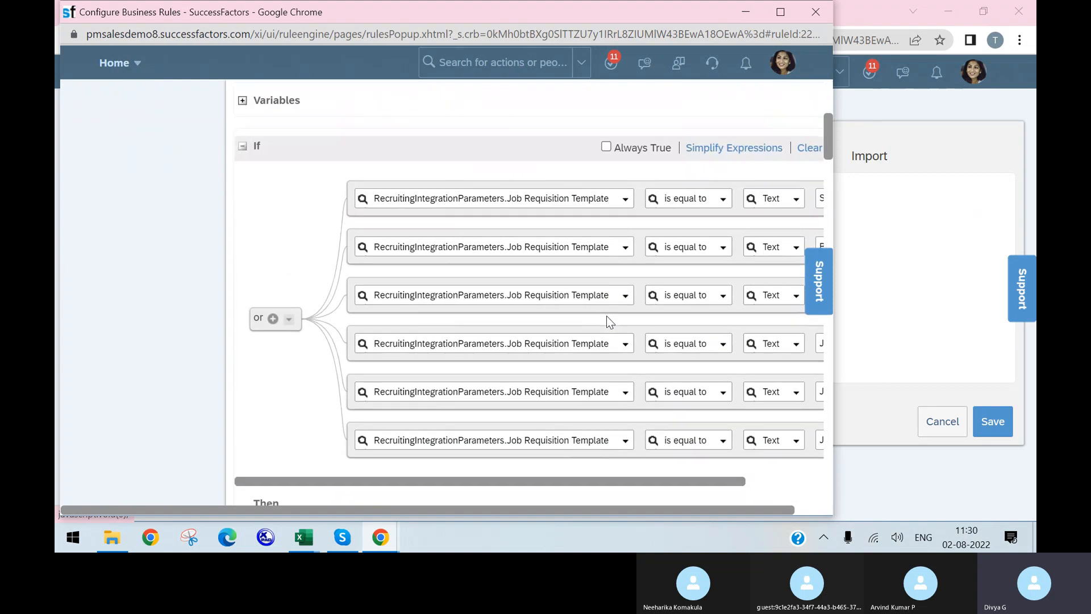
pyautogui.scroll(-2, 720, 435)
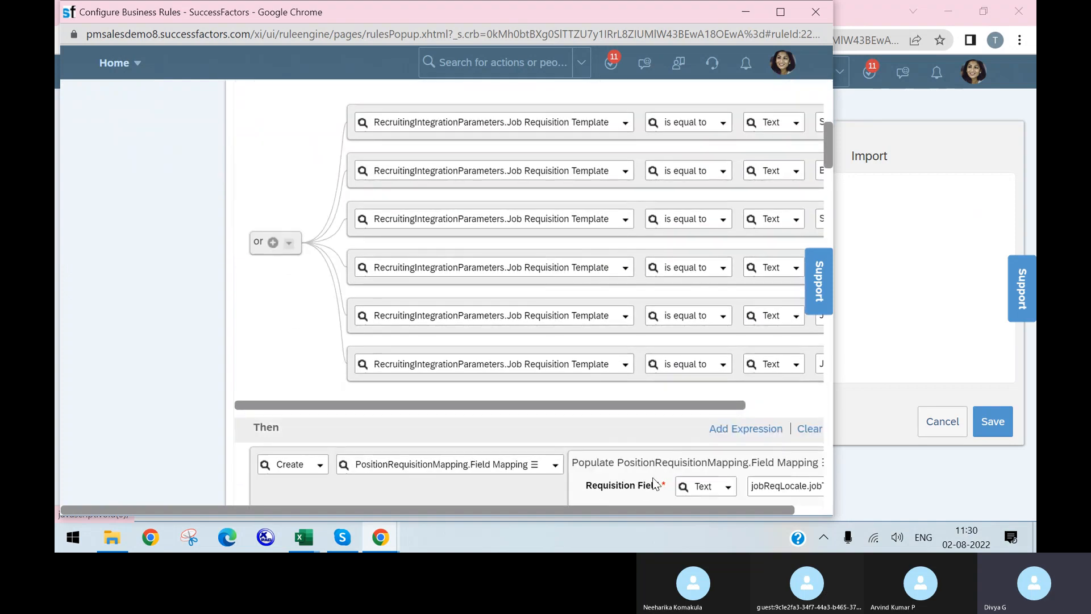
pyautogui.scroll(-5, 623, 452)
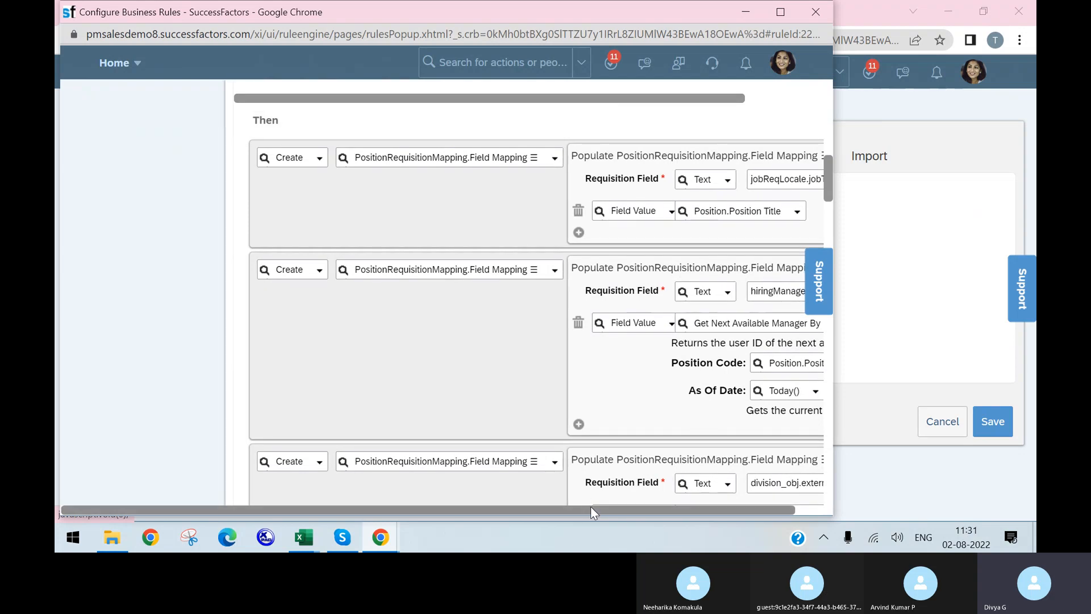
pyautogui.moveTo(591, 506); pyautogui.dragTo(736, 504)
pyautogui.scroll(10, 694, 421)
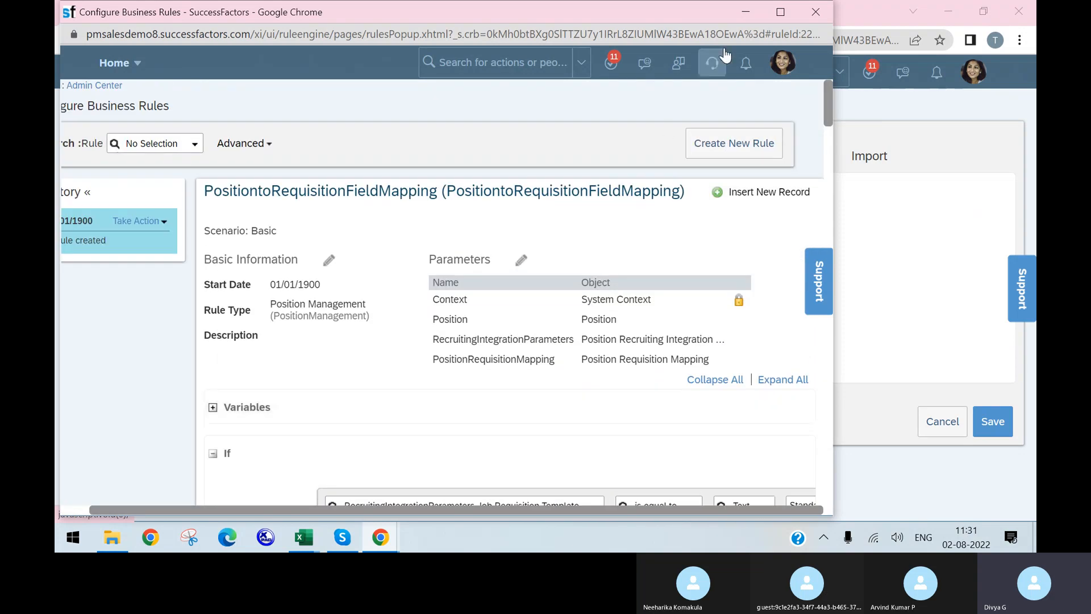
pyautogui.click(816, 12)
pyautogui.click(521, 118)
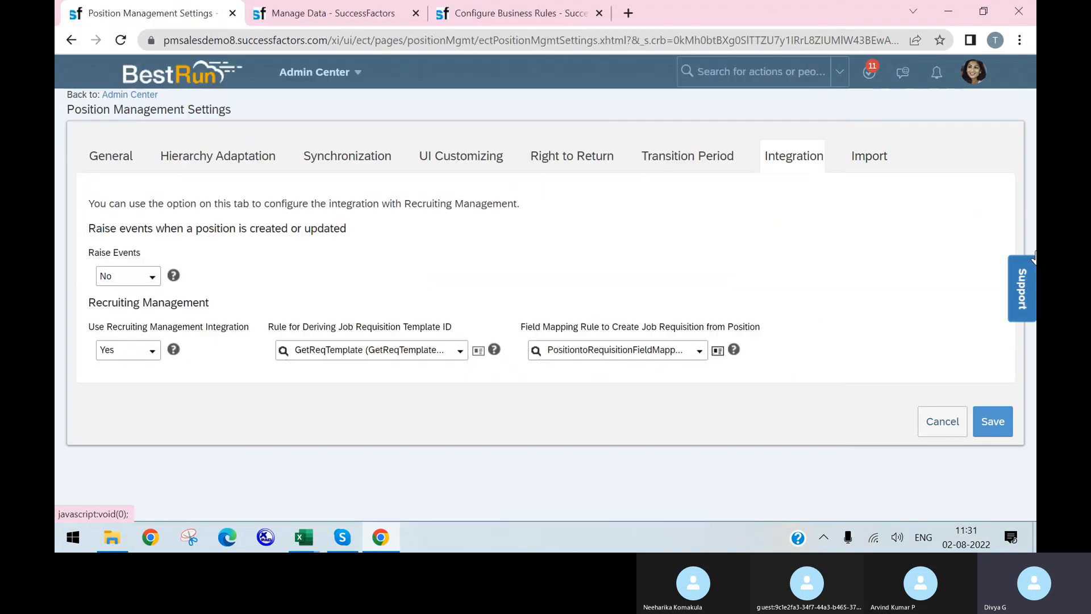
# Review the Import and General settings, highlighting the Position Management Settings title
pyautogui.click(870, 157)
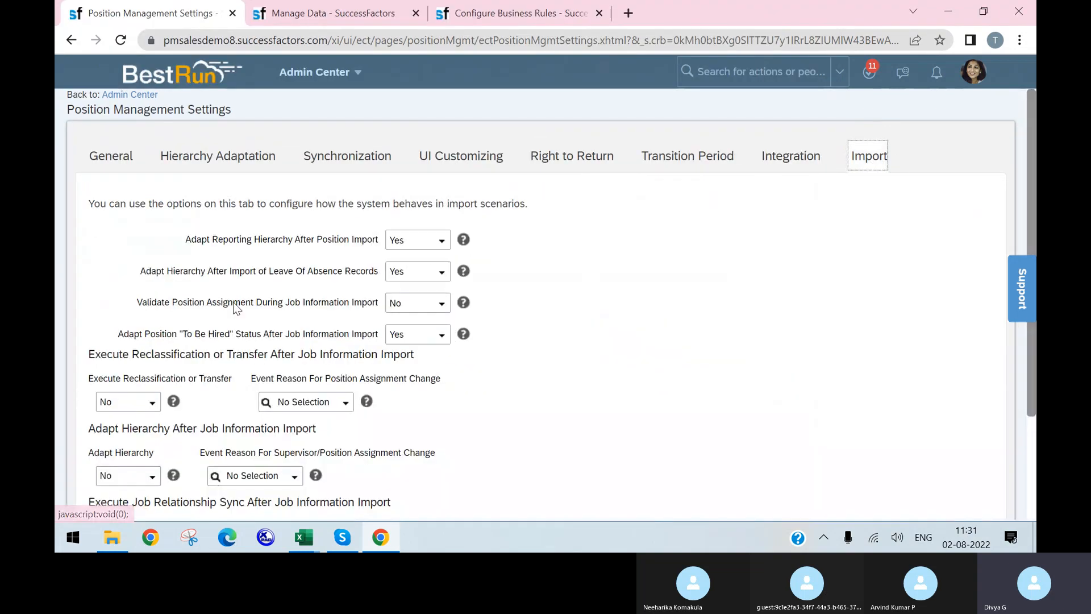
pyautogui.scroll(-3, 581, 263)
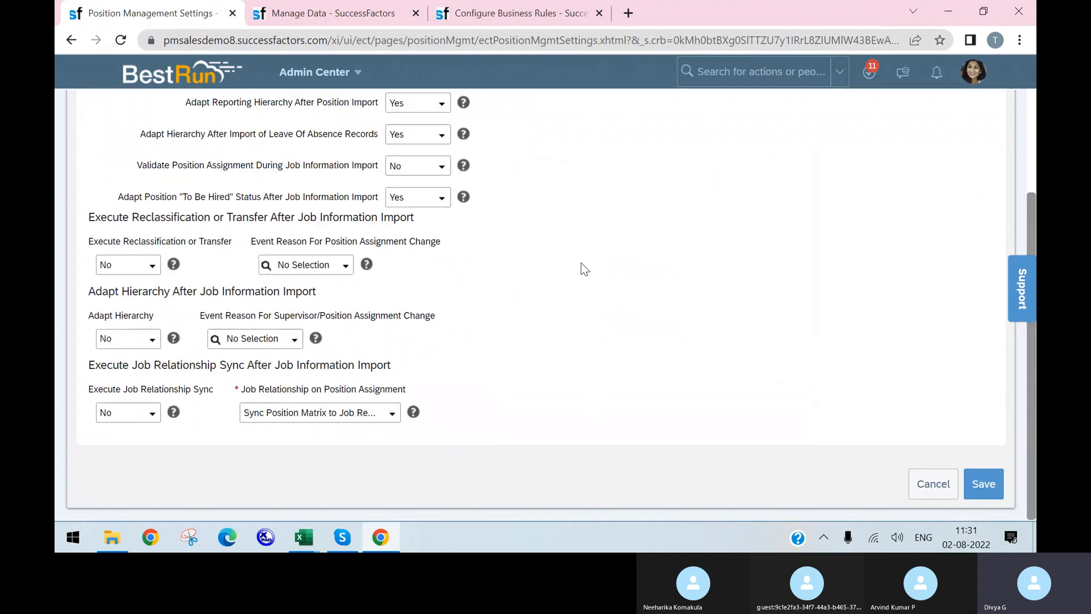
pyautogui.scroll(3, 512, 238)
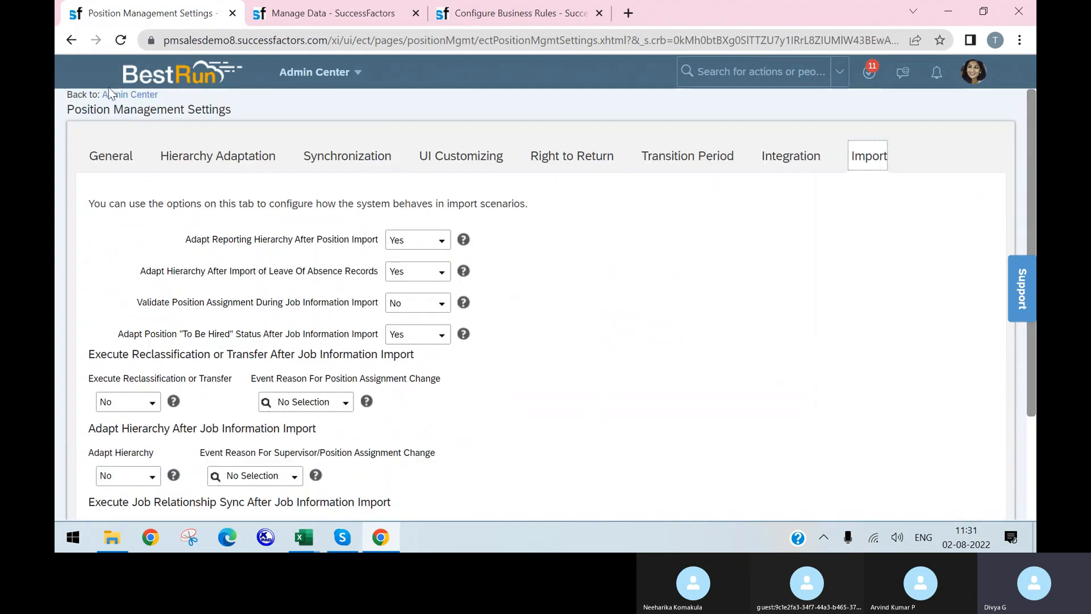
pyautogui.click(105, 150)
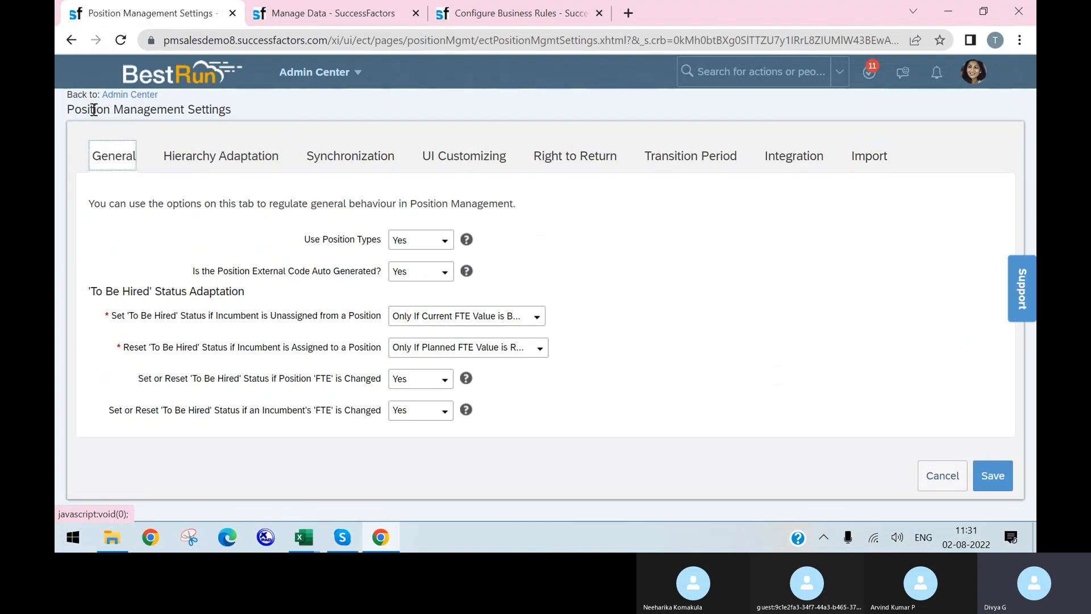
pyautogui.moveTo(68, 108); pyautogui.dragTo(223, 126)
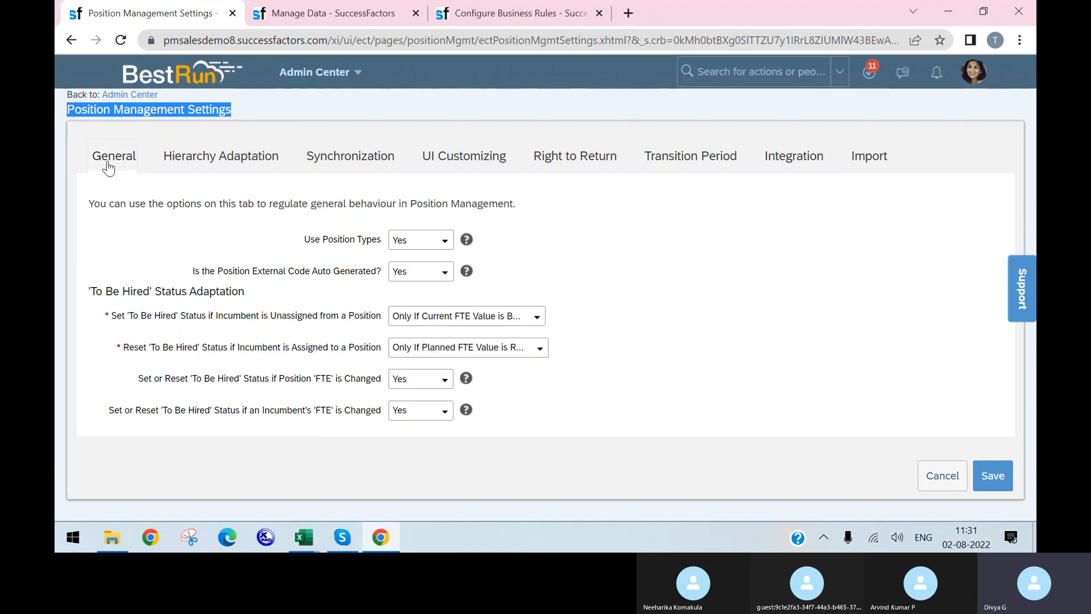
# Cycle through Hierarchy Adaptation, Synchronization, UI Customizing, Right to Return, Transition Period, Integration, then Import
pyautogui.click(197, 168)
pyautogui.click(358, 170)
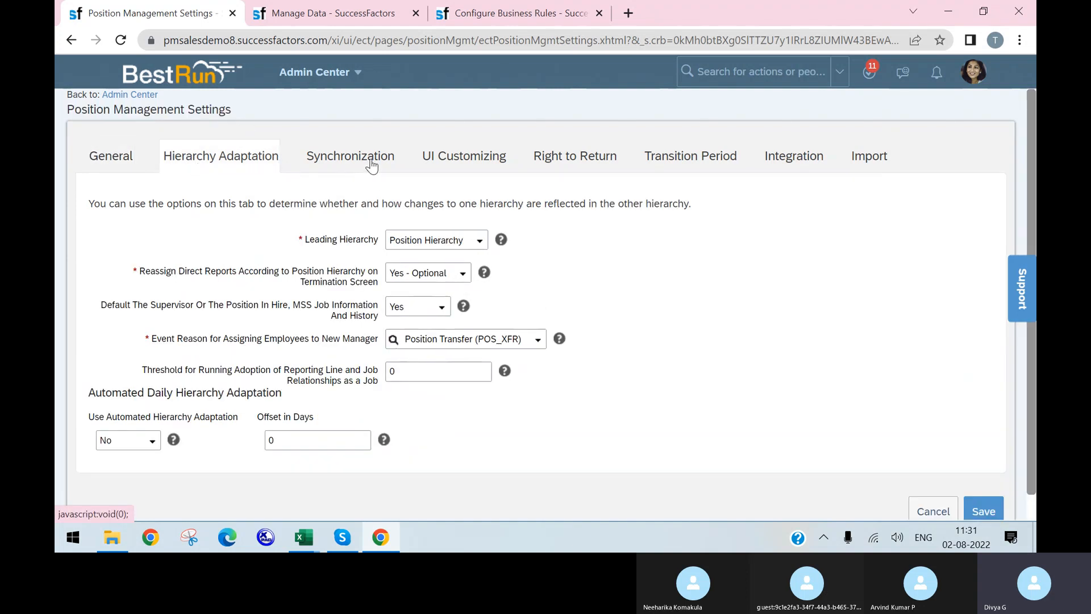
pyautogui.click(460, 171)
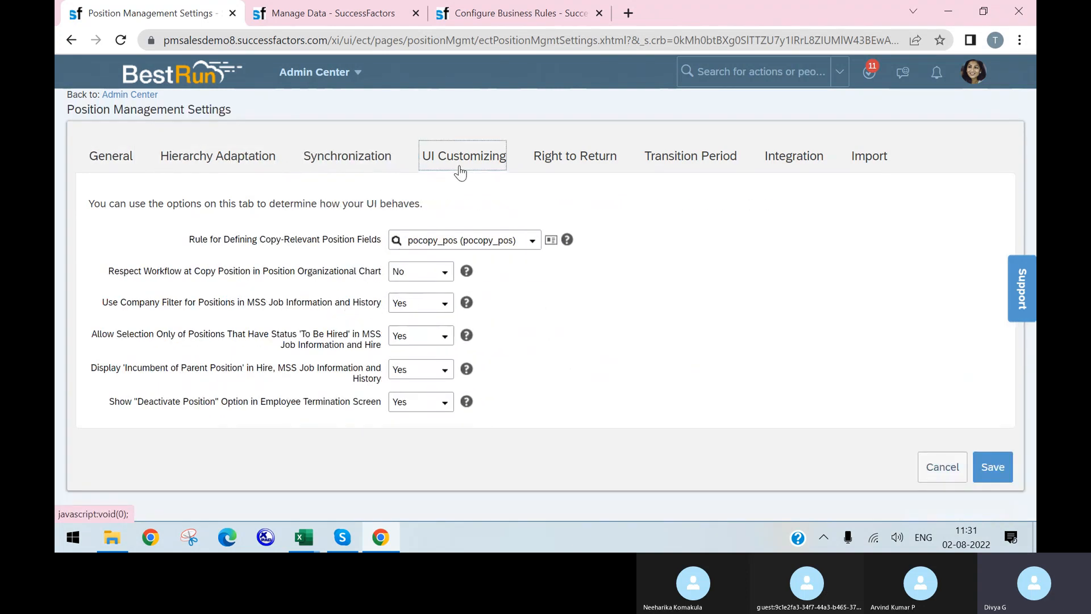
pyautogui.click(571, 158)
pyautogui.click(691, 166)
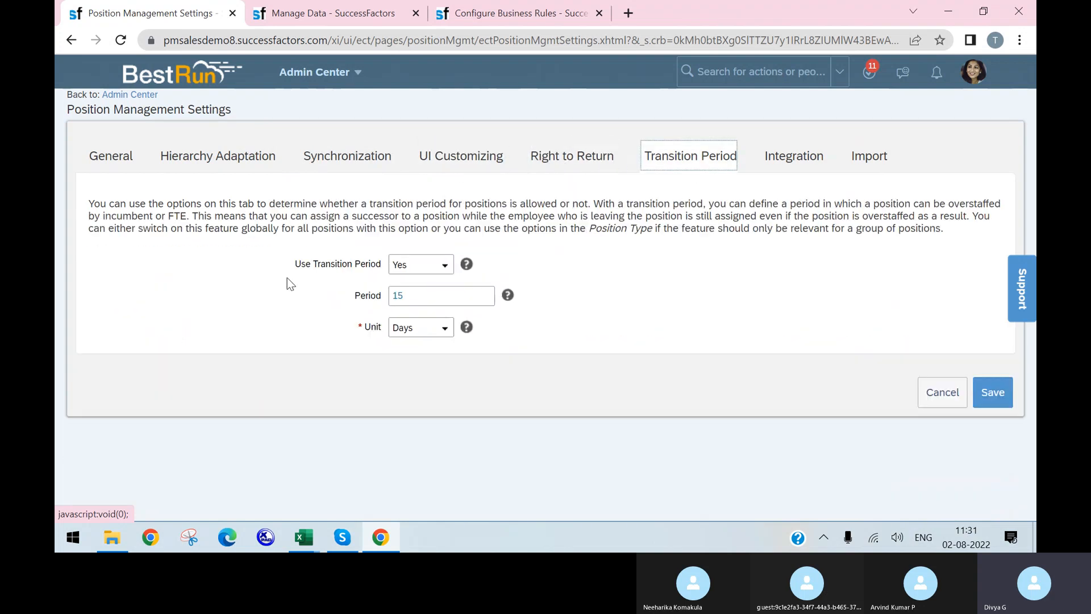
pyautogui.click(799, 167)
pyautogui.click(868, 161)
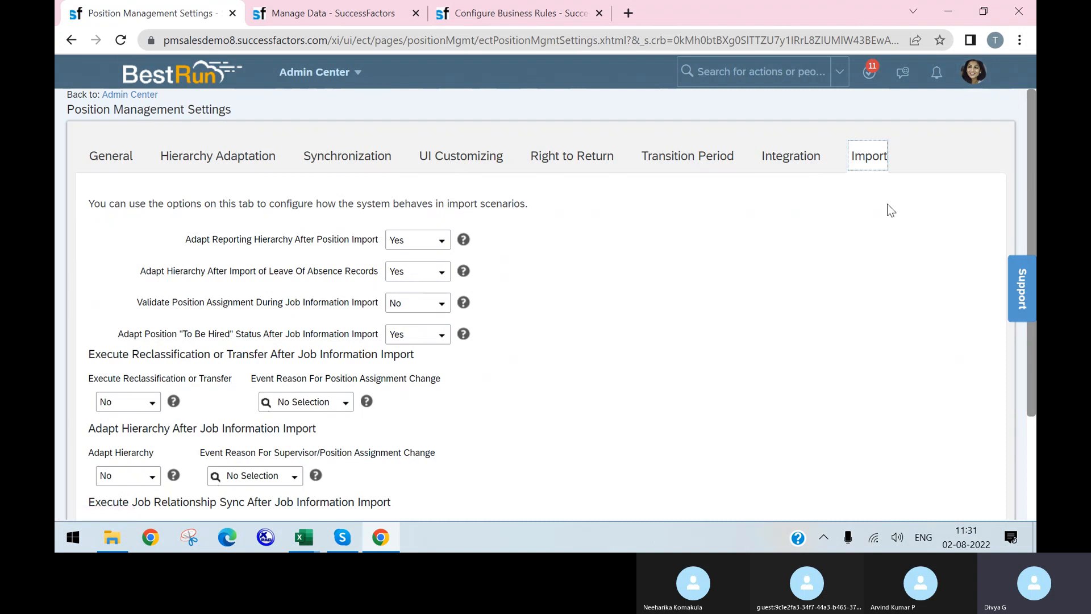
pyautogui.click(727, 74)
# Search 'add new employee' and open the Add New Employee form
pyautogui.write('dd')
pyautogui.press('BackSpace')
pyautogui.press('BackSpace')
pyautogui.write('add ')
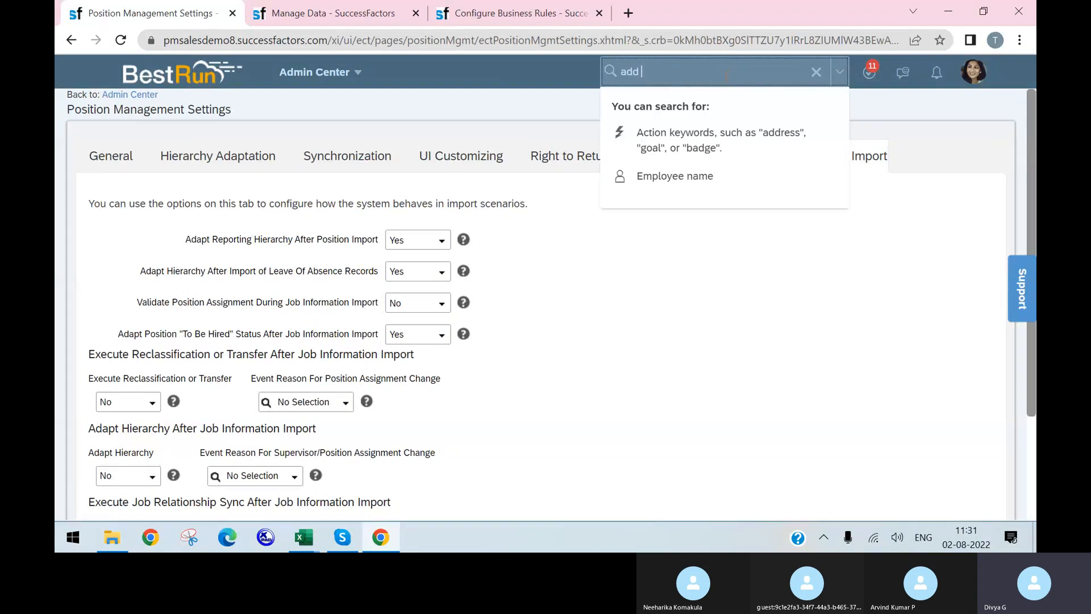
pyautogui.write('new emplou')
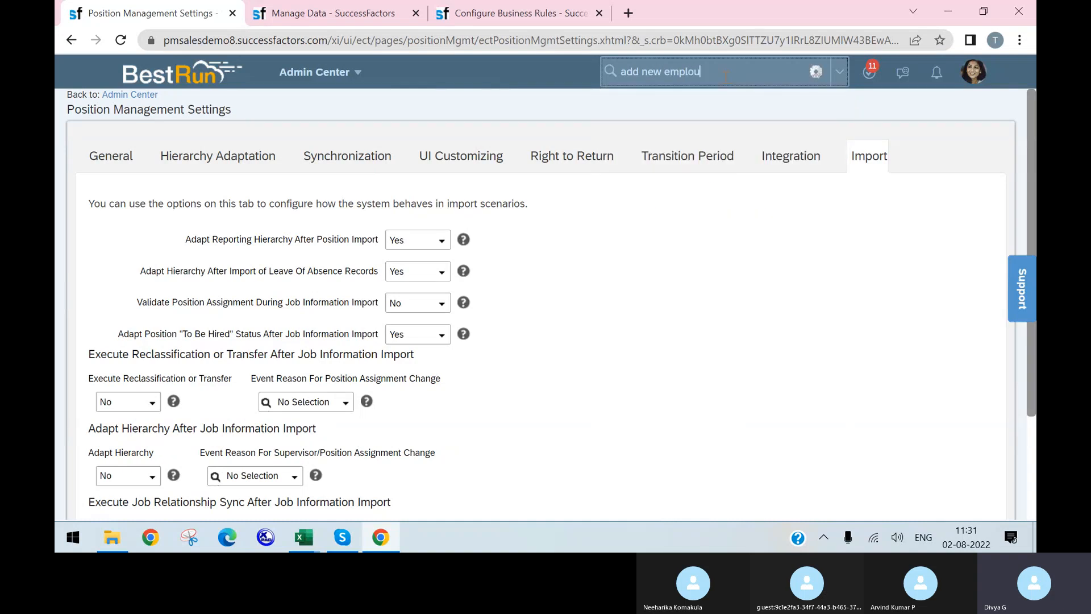
pyautogui.press('BackSpace')
pyautogui.write('yee')
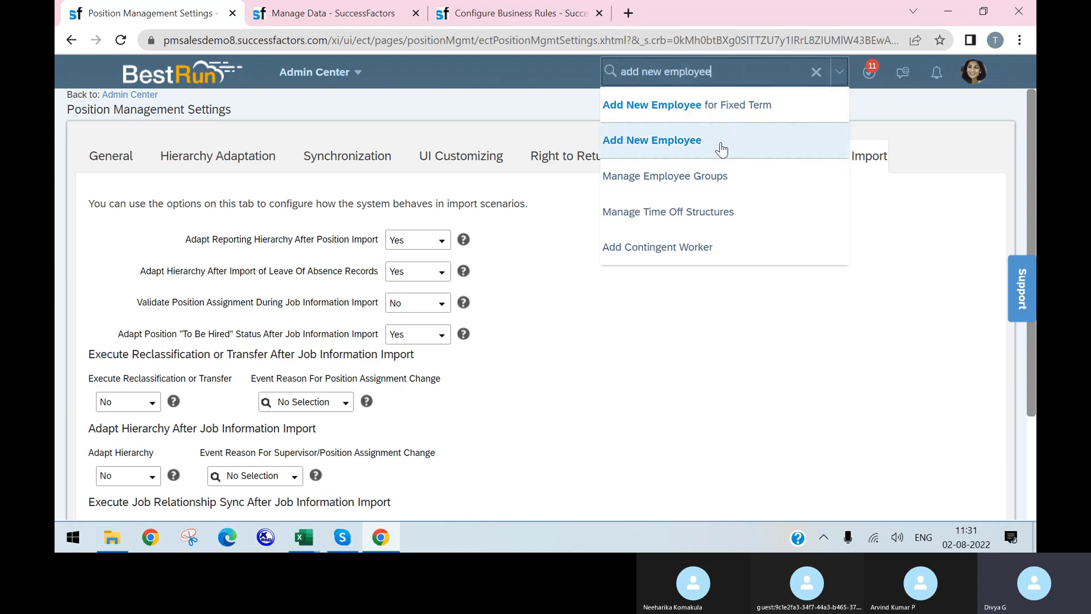
pyautogui.click(721, 143)
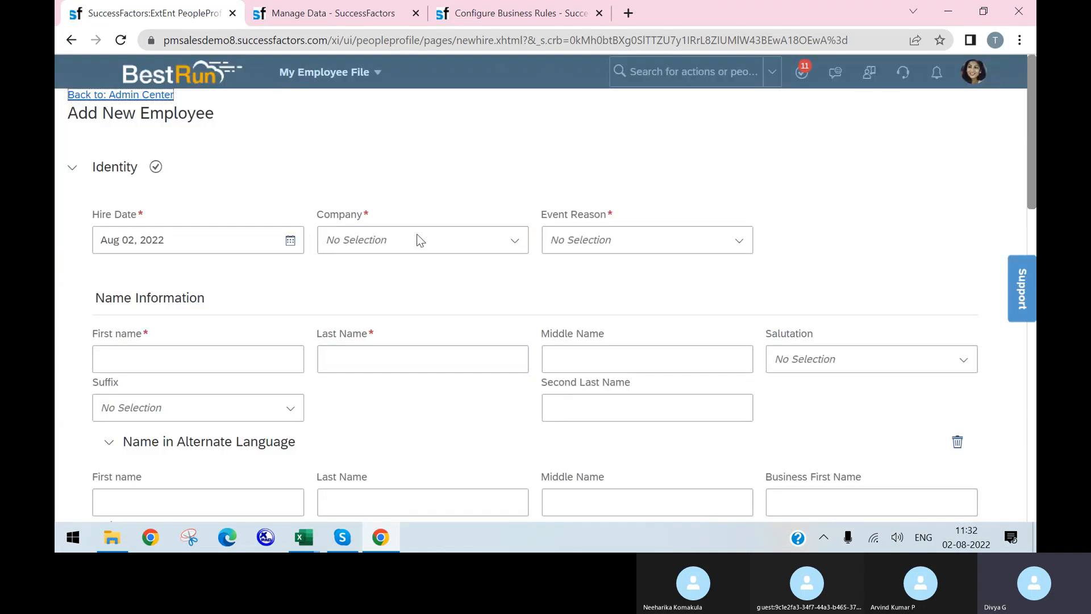
# Open Add New Employee again from the Org Chart and compare the browser tabs
pyautogui.click(329, 11)
pyautogui.click(568, 19)
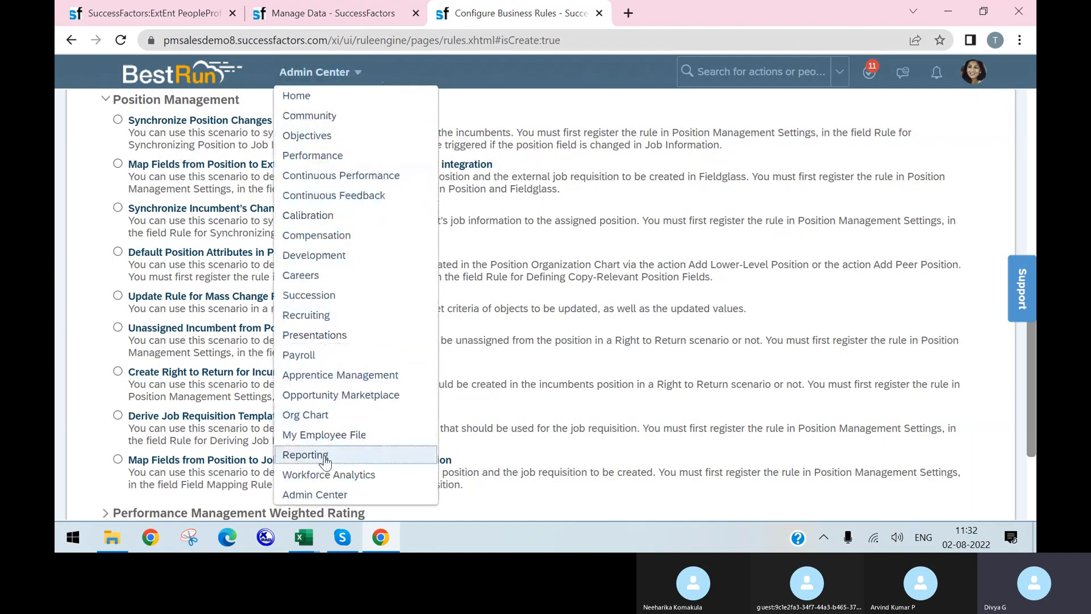
pyautogui.click(309, 415)
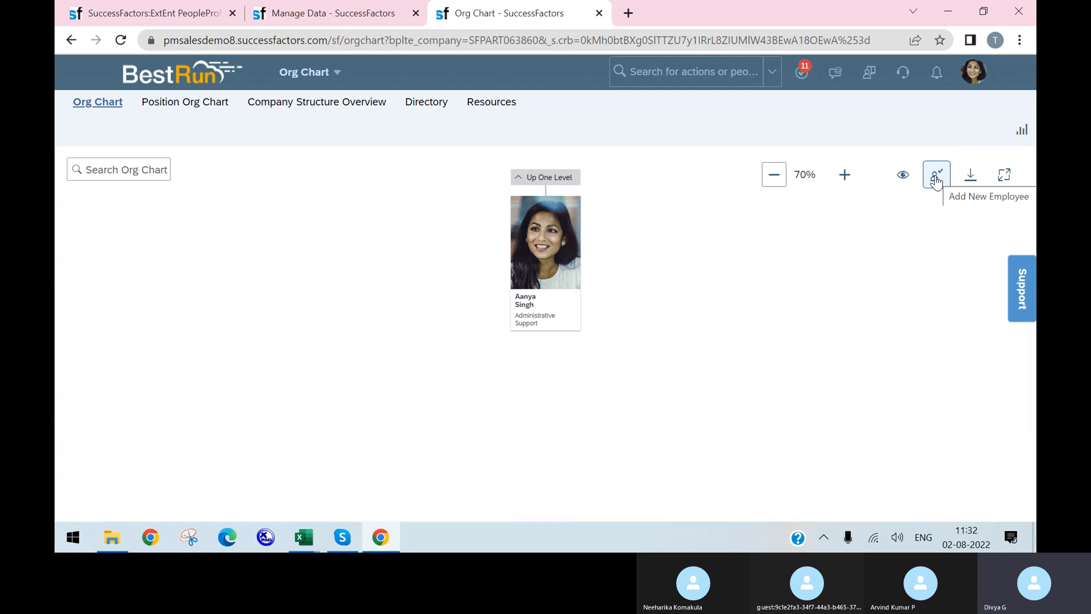
pyautogui.click(936, 181)
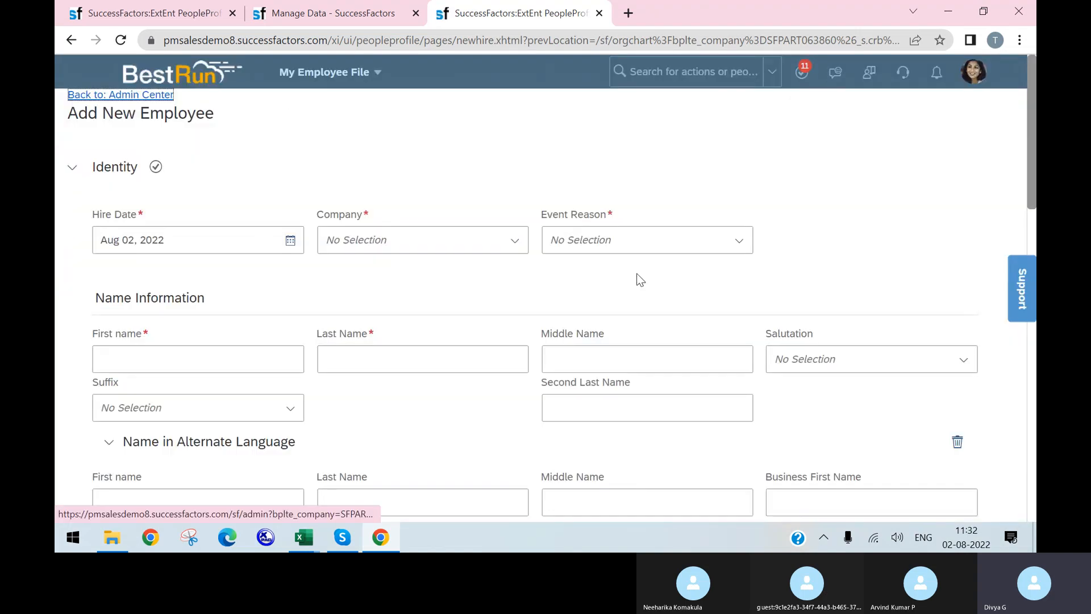
pyautogui.click(139, 13)
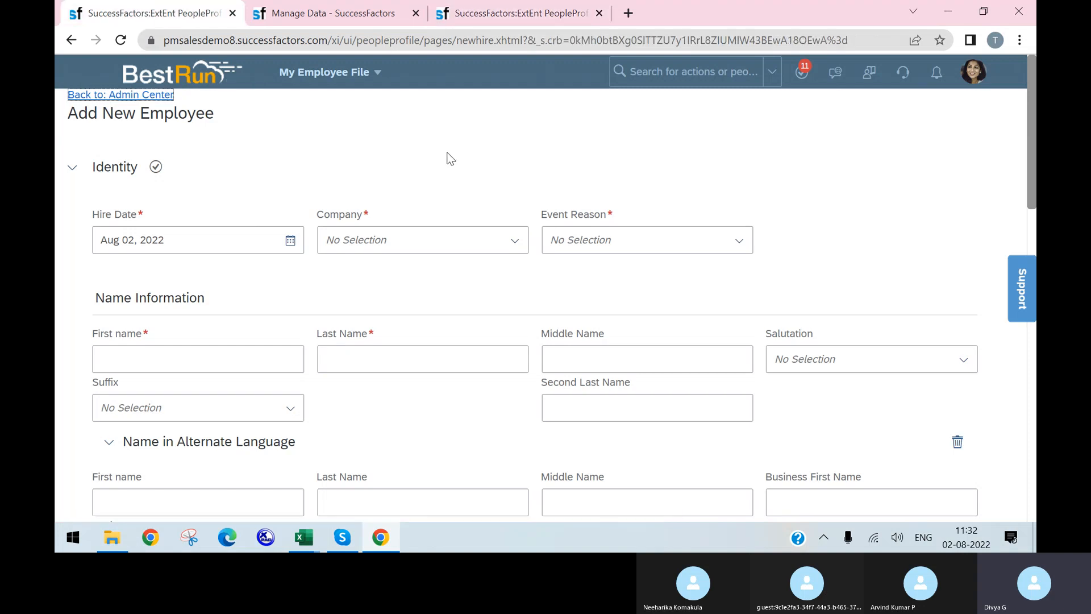
pyautogui.click(481, 24)
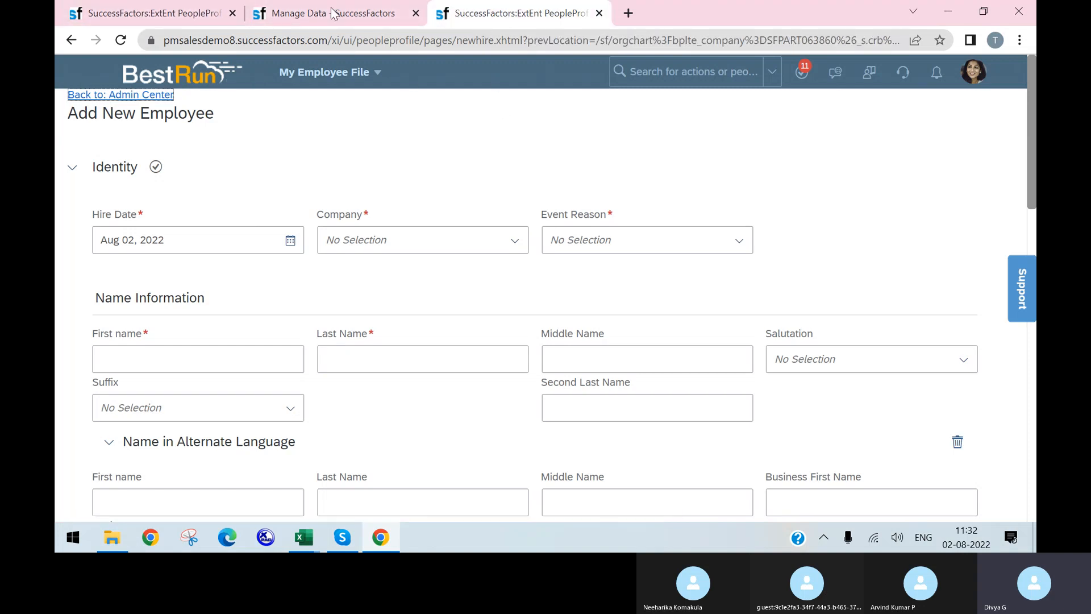
pyautogui.click(179, 11)
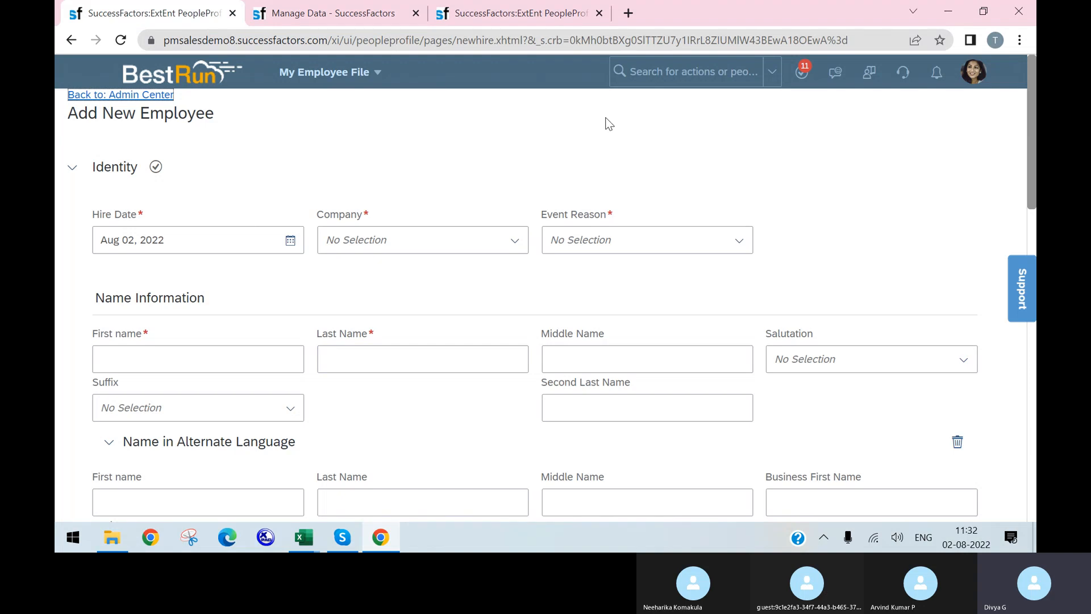
# Search 'add con' and open the Add Contingent Worker form
pyautogui.click(660, 69)
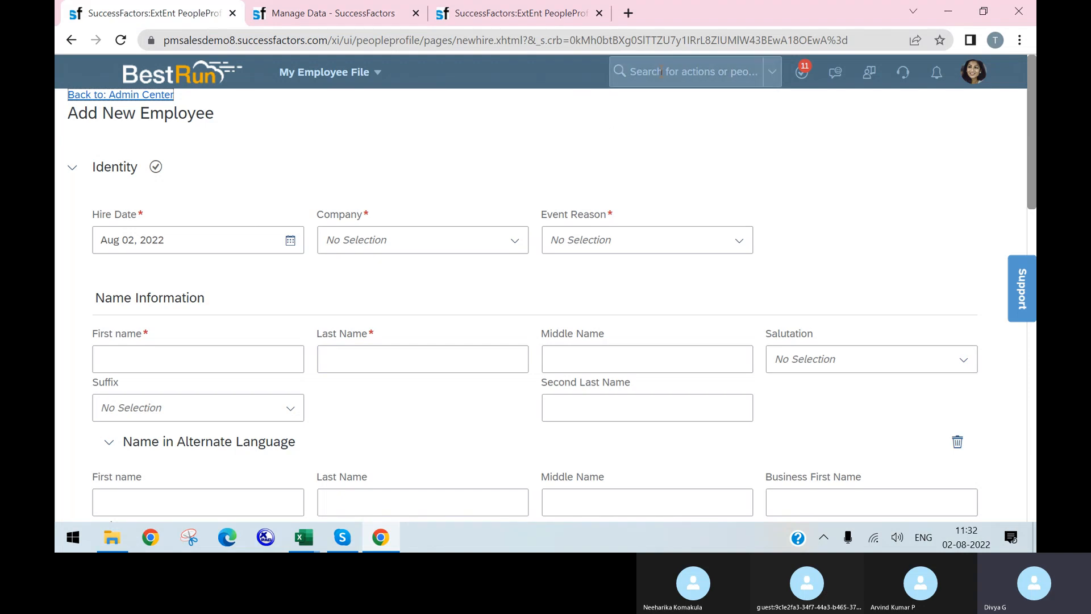
pyautogui.write('a')
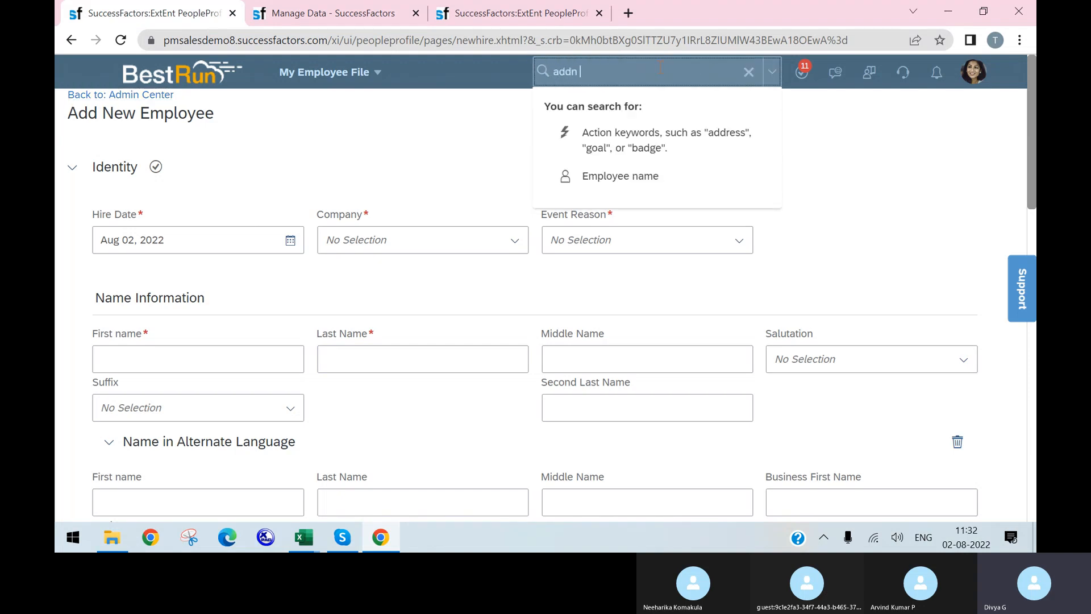
pyautogui.write('ddn')
pyautogui.press('BackSpace')
pyautogui.write('con')
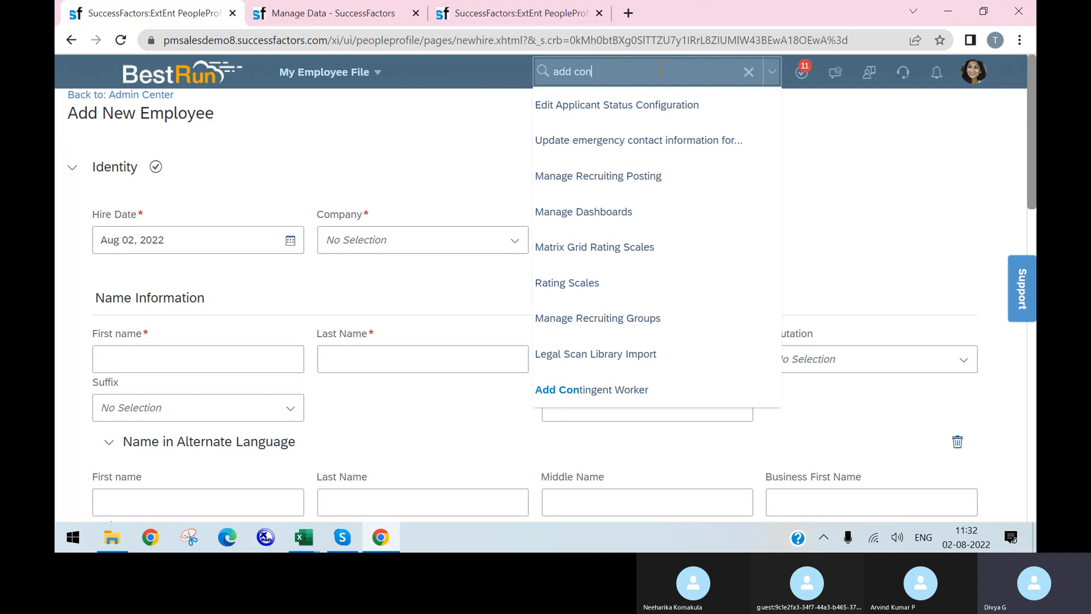
pyautogui.click(629, 398)
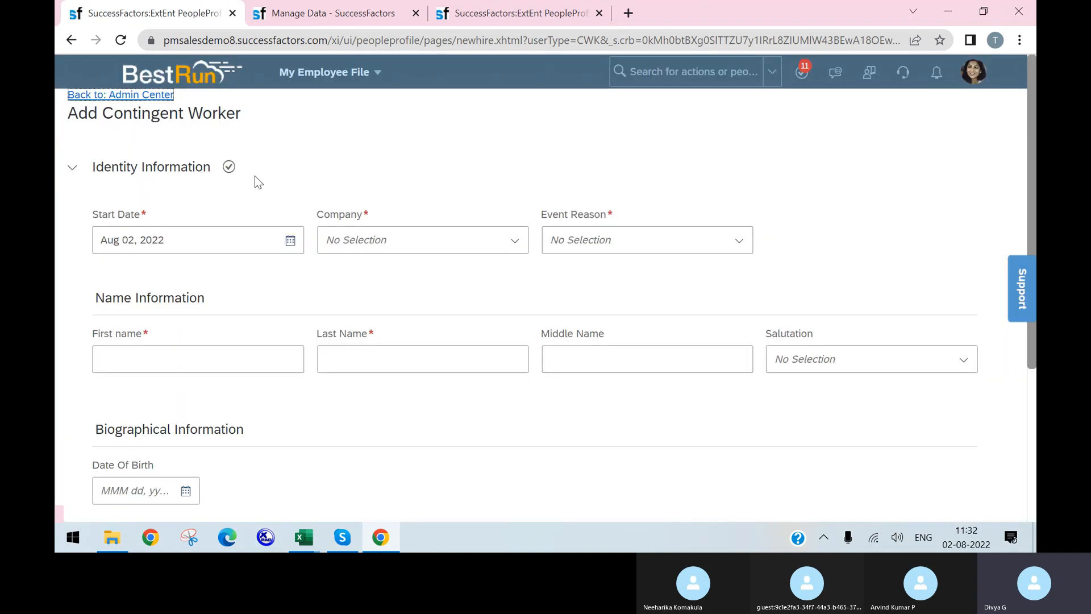
# Search 'rehire' and open Rehire Inactive Employee
pyautogui.click(671, 71)
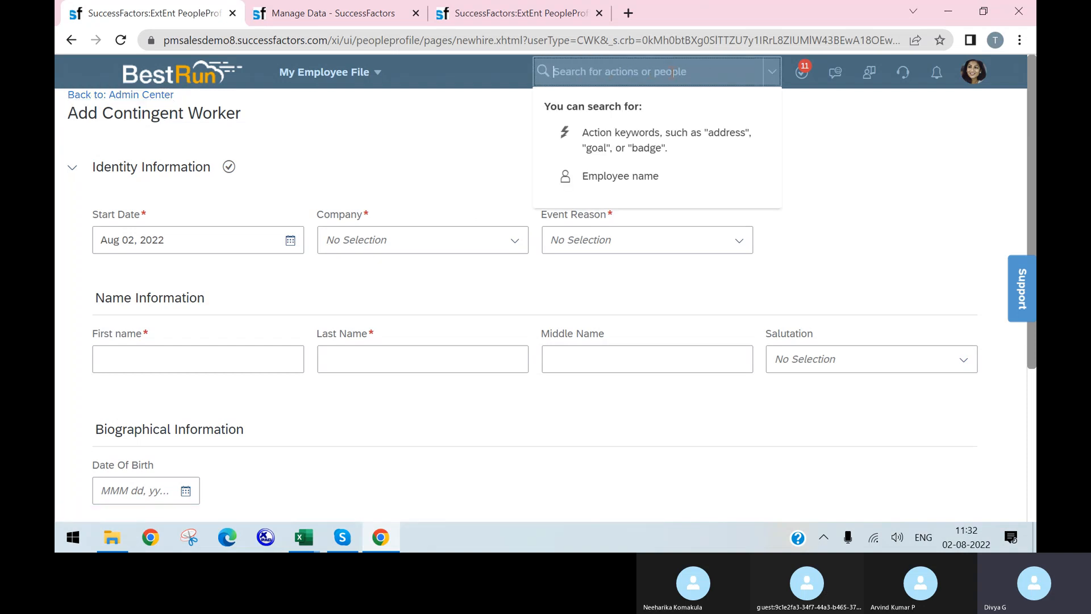
pyautogui.write('rehi')
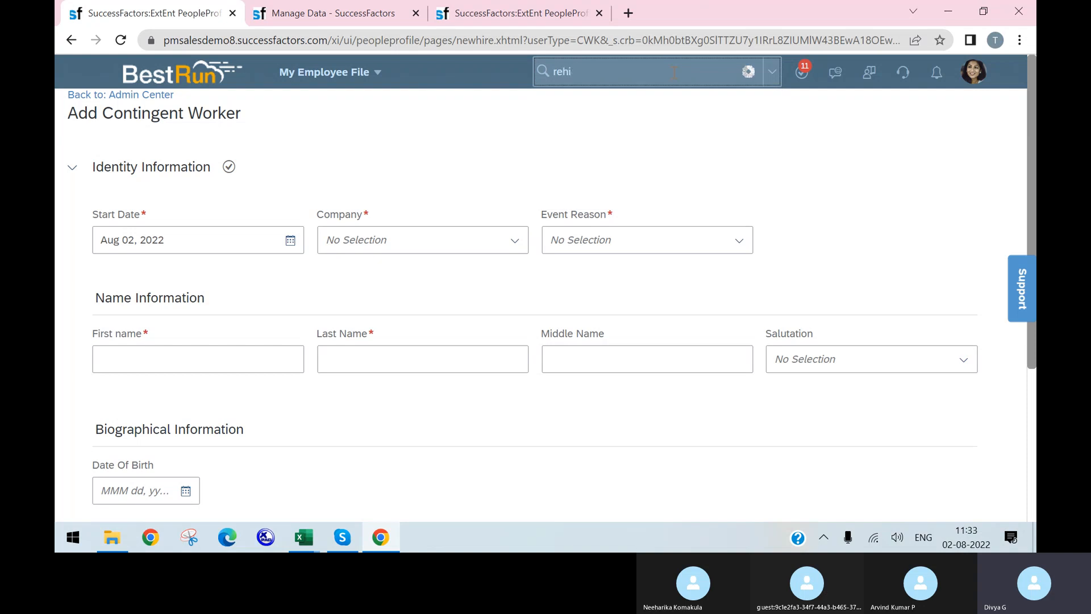
pyautogui.write('ee')
pyautogui.click(638, 117)
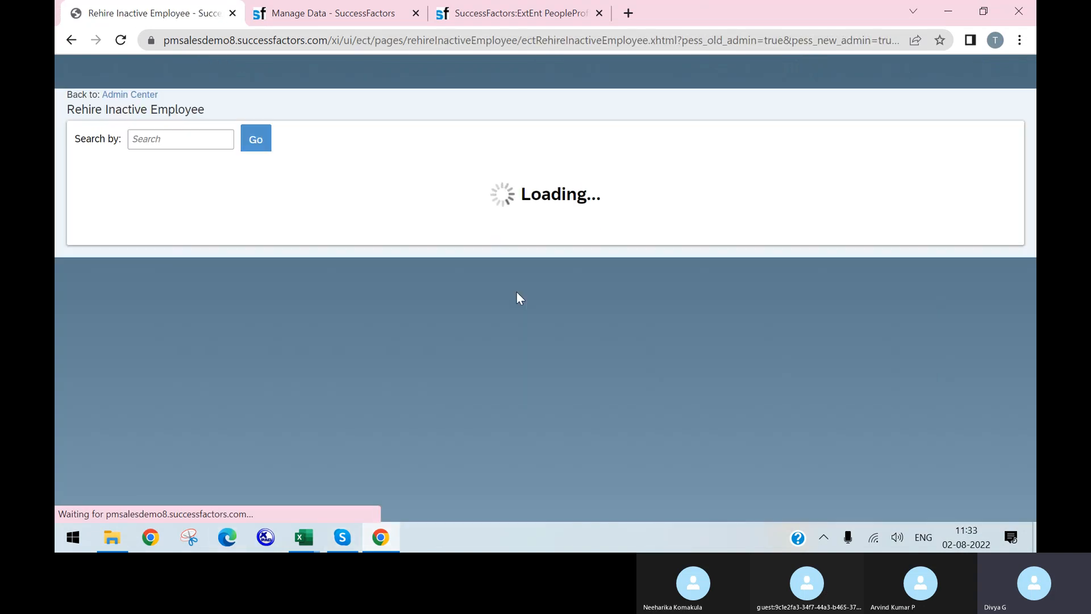
# Choose to rehire the first inactive employee with a new employment and review the form
pyautogui.click(154, 208)
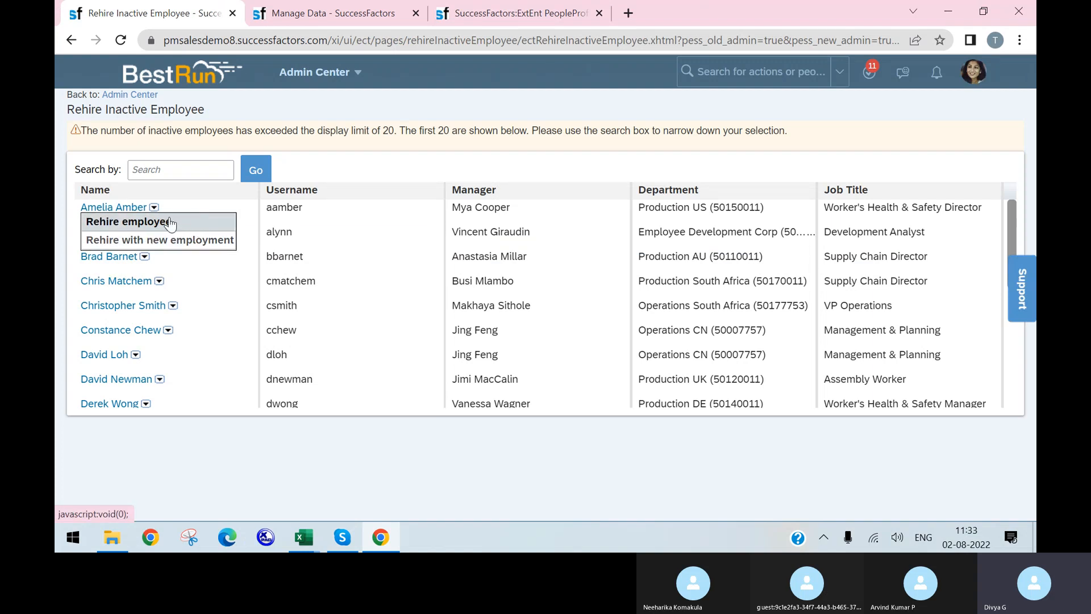
pyautogui.click(151, 238)
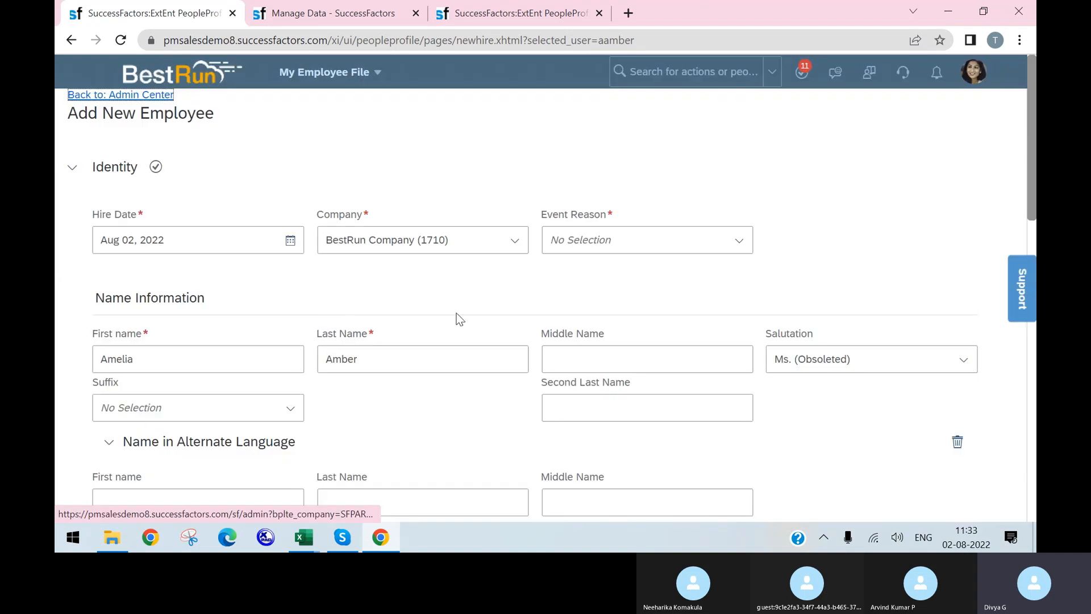
pyautogui.scroll(-8, 386, 300)
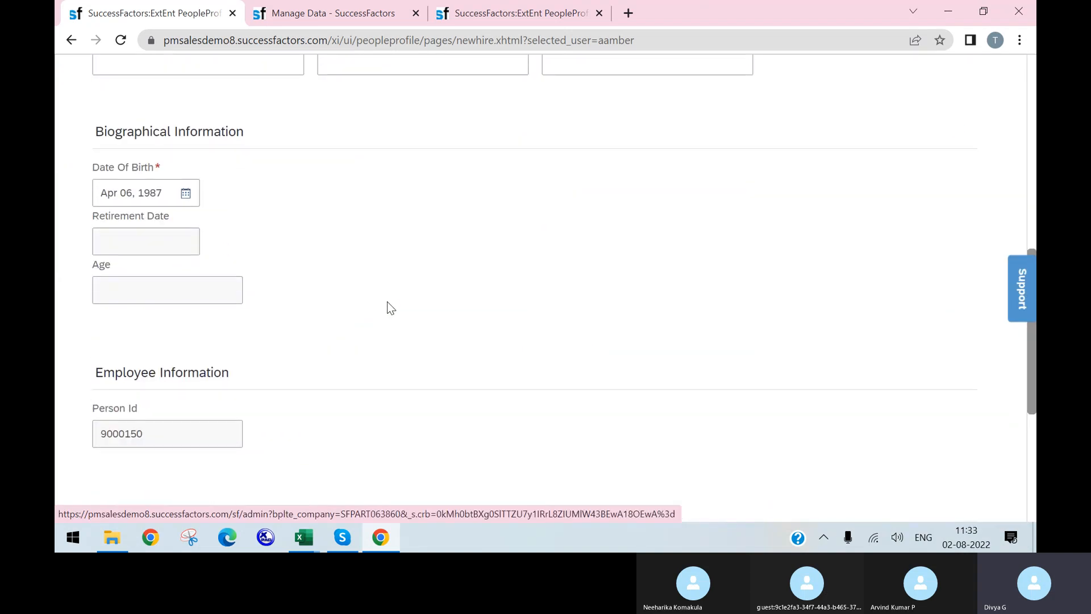
pyautogui.scroll(9, 386, 306)
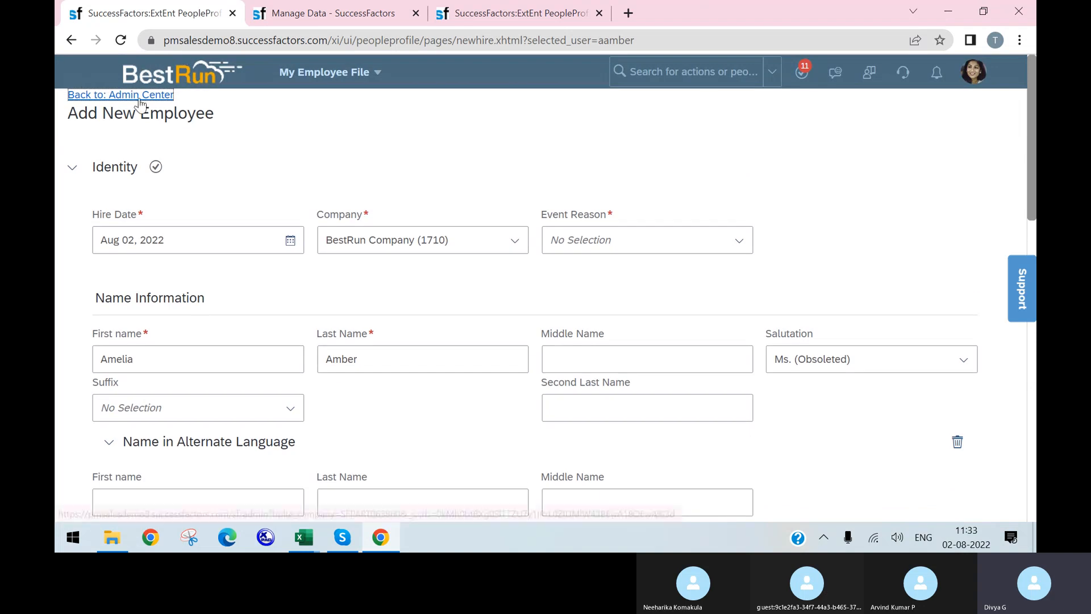
# Go back to the inactive employee list and show the first employee's rehire choices
pyautogui.click(71, 41)
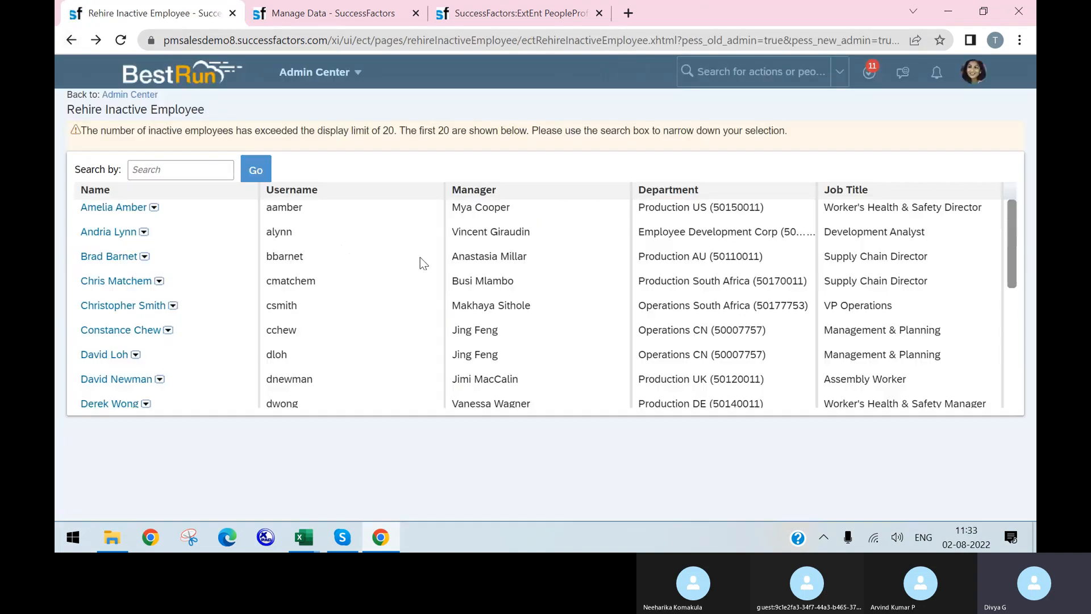
pyautogui.click(154, 207)
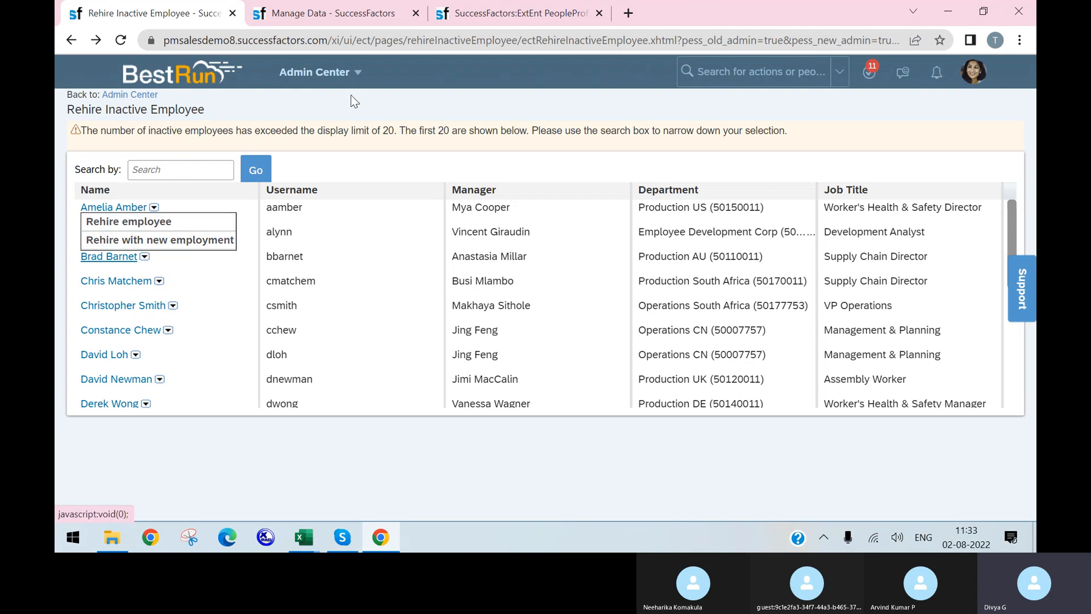
pyautogui.click(733, 73)
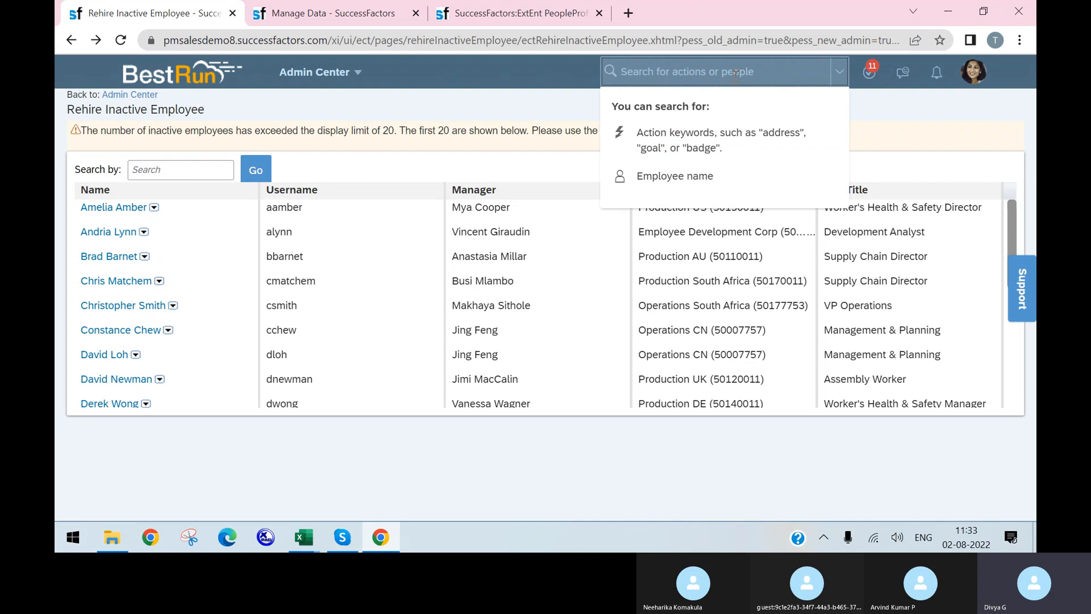
# Search 'add new employee' and open Add New Employee for Fixed Term, marking 'Fixed Term'
pyautogui.write('a')
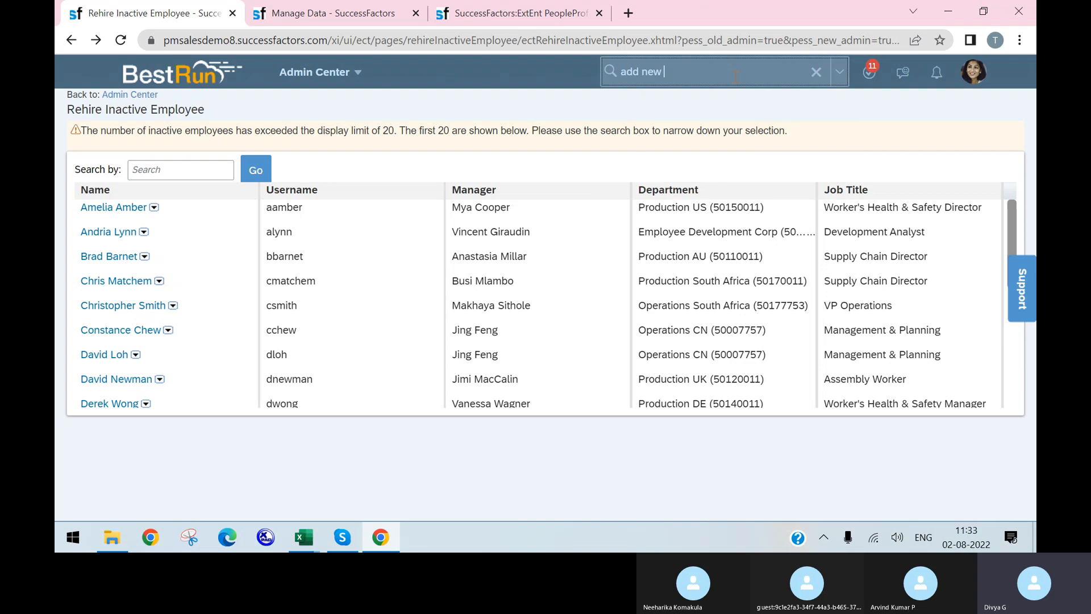
pyautogui.write('dd new ')
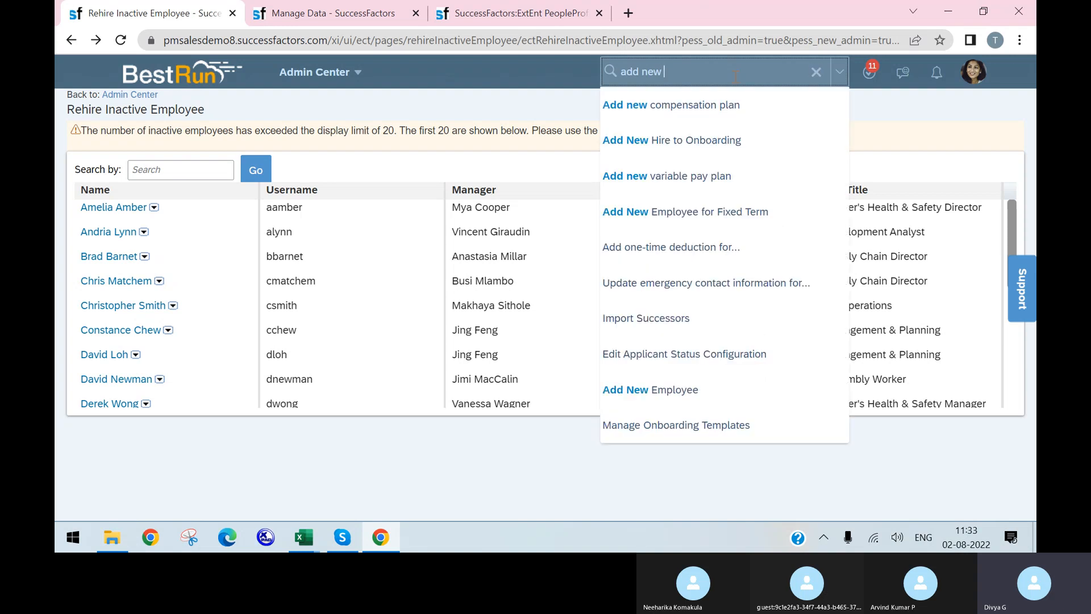
pyautogui.write('employee')
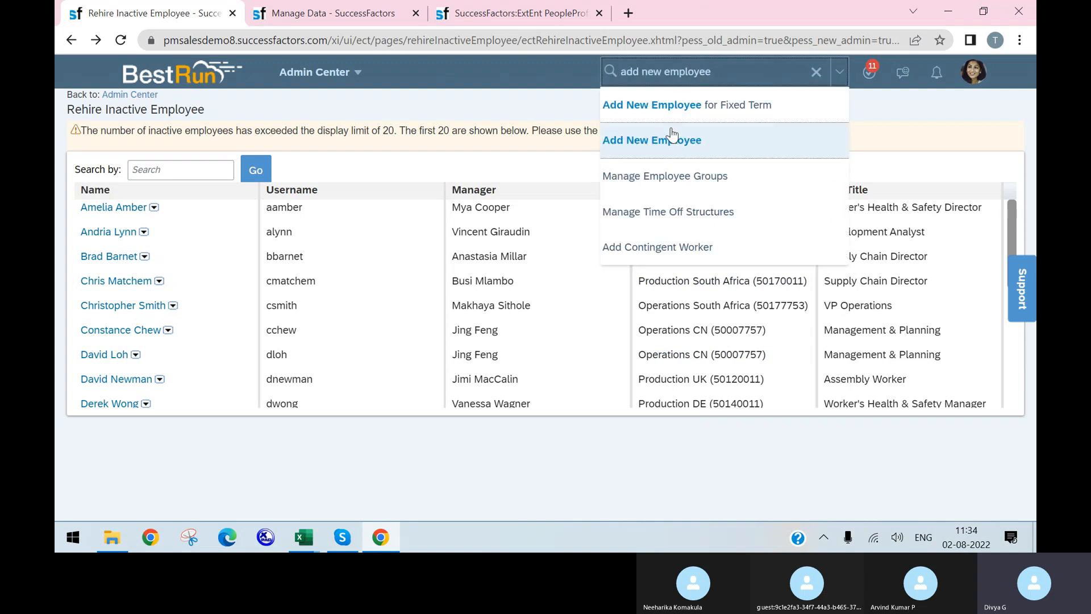
pyautogui.click(709, 117)
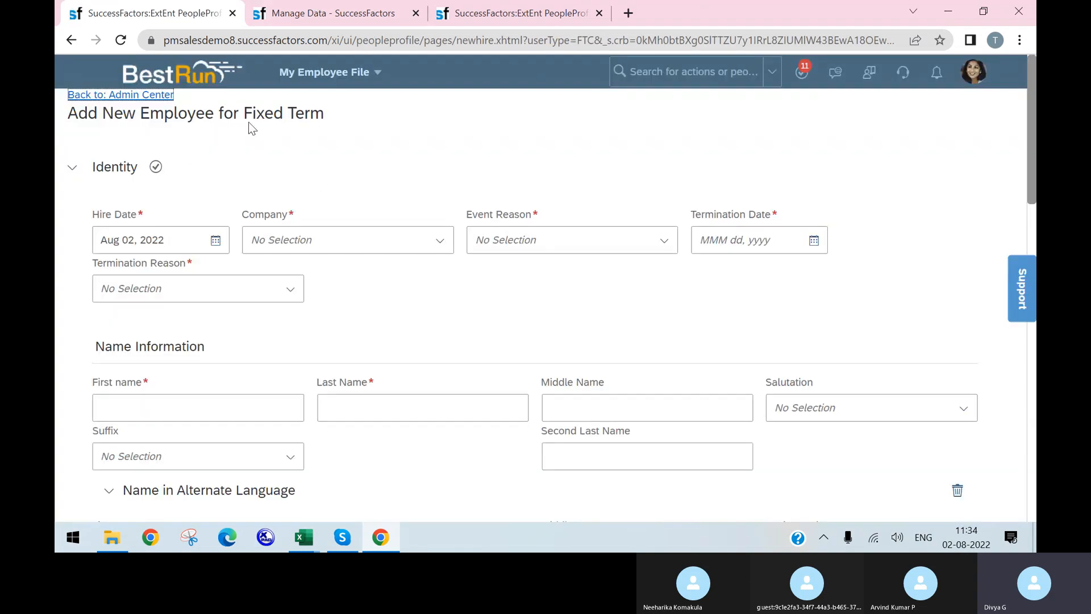
pyautogui.moveTo(243, 113); pyautogui.dragTo(325, 116)
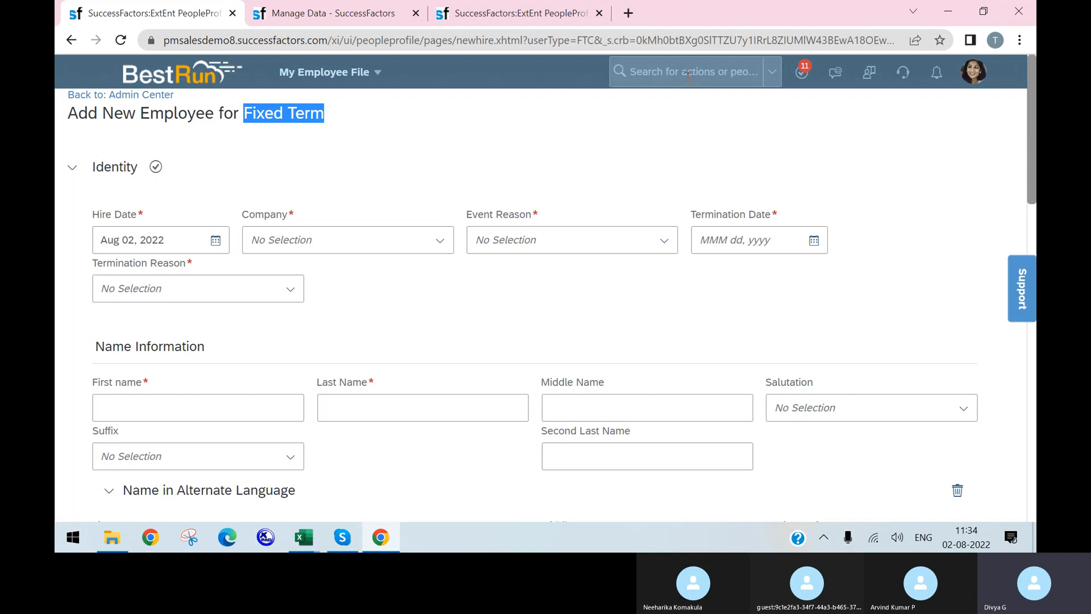
# Start a new action search and scroll through the page
pyautogui.click(673, 86)
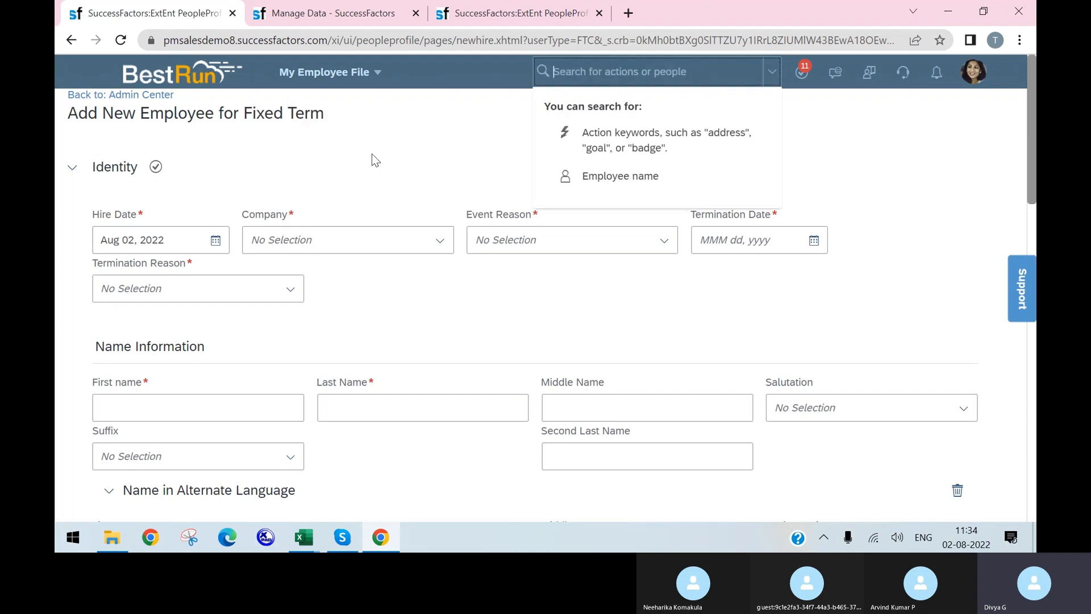
pyautogui.scroll(-10, 350, 354)
pyautogui.scroll(8, 349, 346)
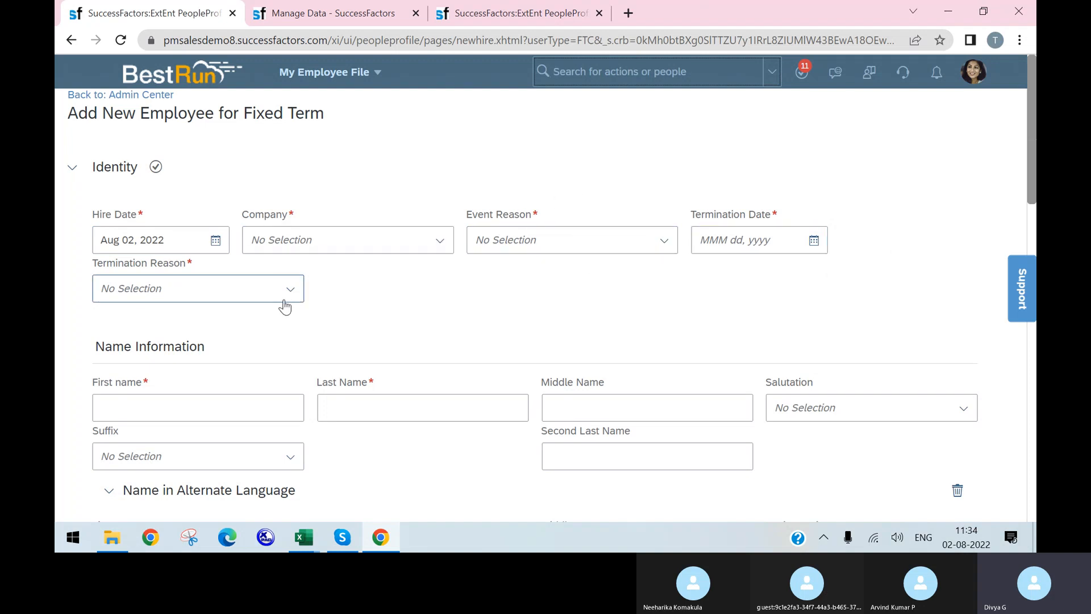
pyautogui.scroll(-3, 226, 260)
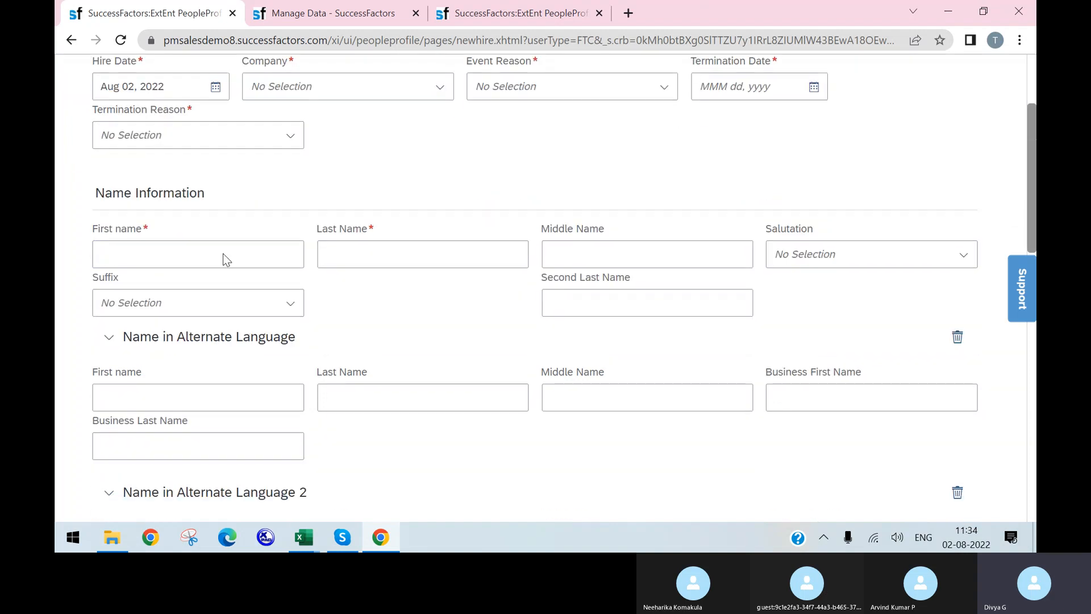
pyautogui.scroll(-1, 472, 369)
pyautogui.scroll(4, 470, 341)
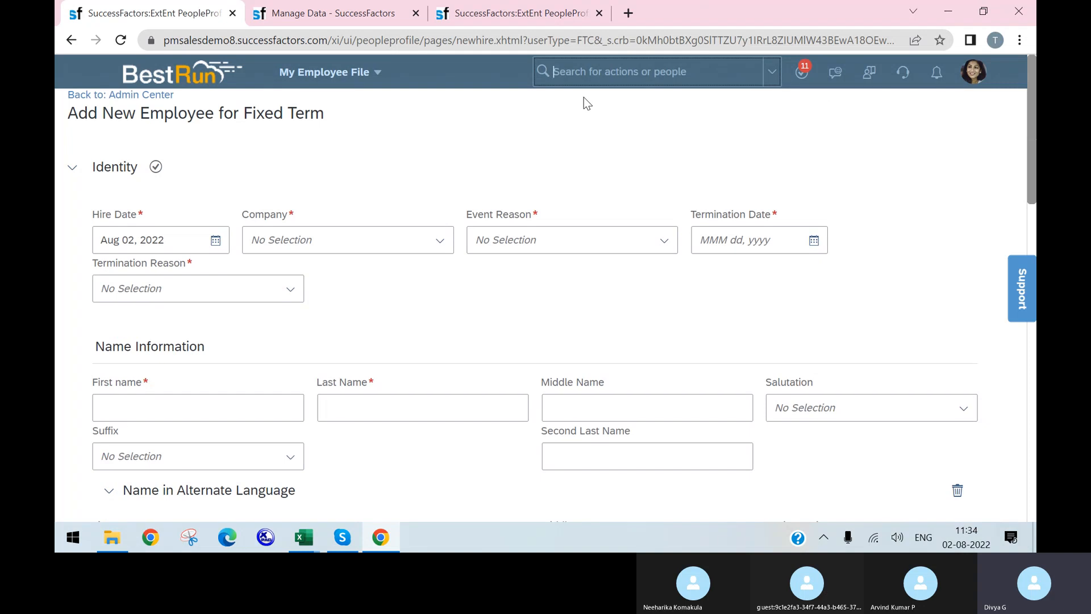
# Open Manage Pending Hires, filter to Drafts (15), and open the first draft hire
pyautogui.write('man')
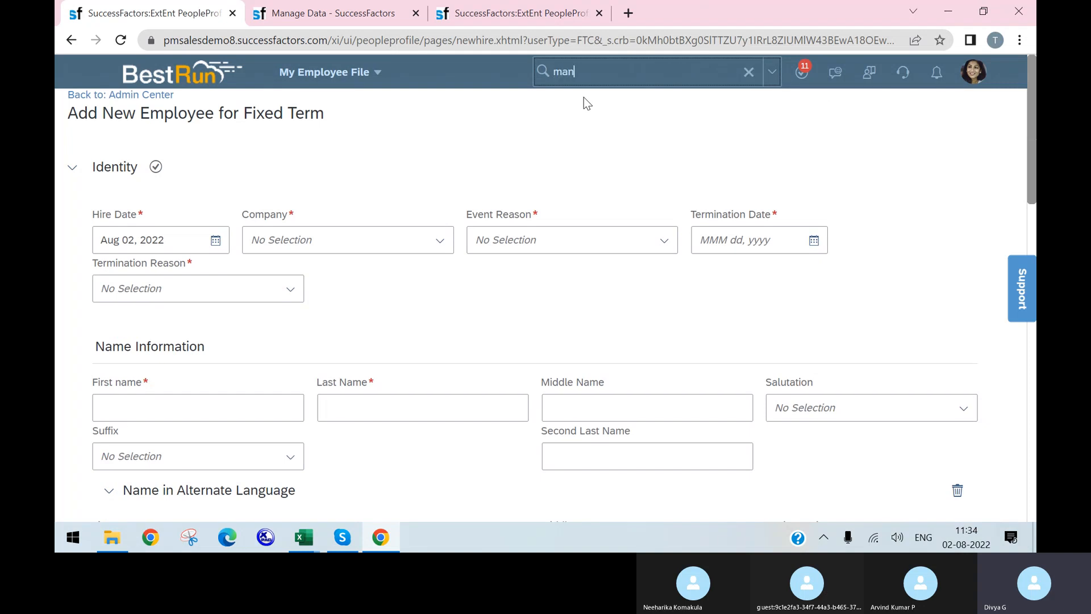
pyautogui.write('age pending')
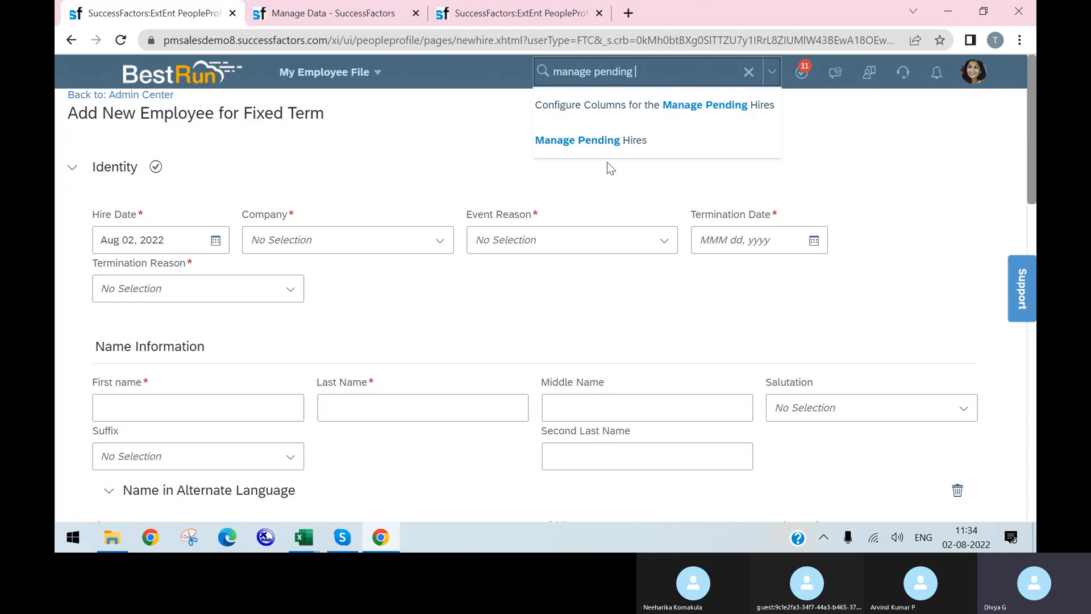
pyautogui.click(600, 141)
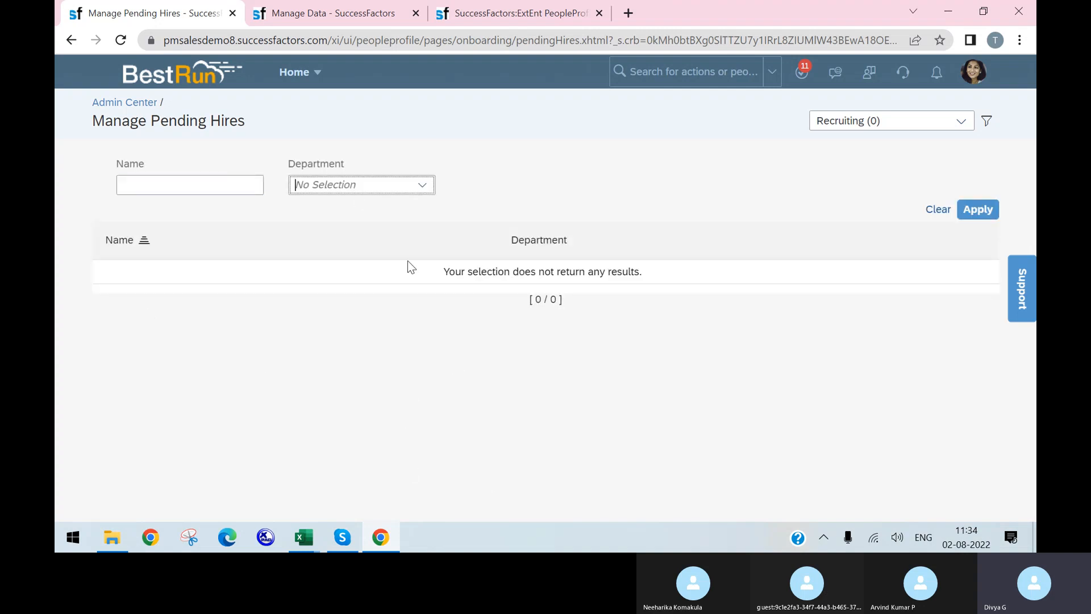
pyautogui.click(961, 121)
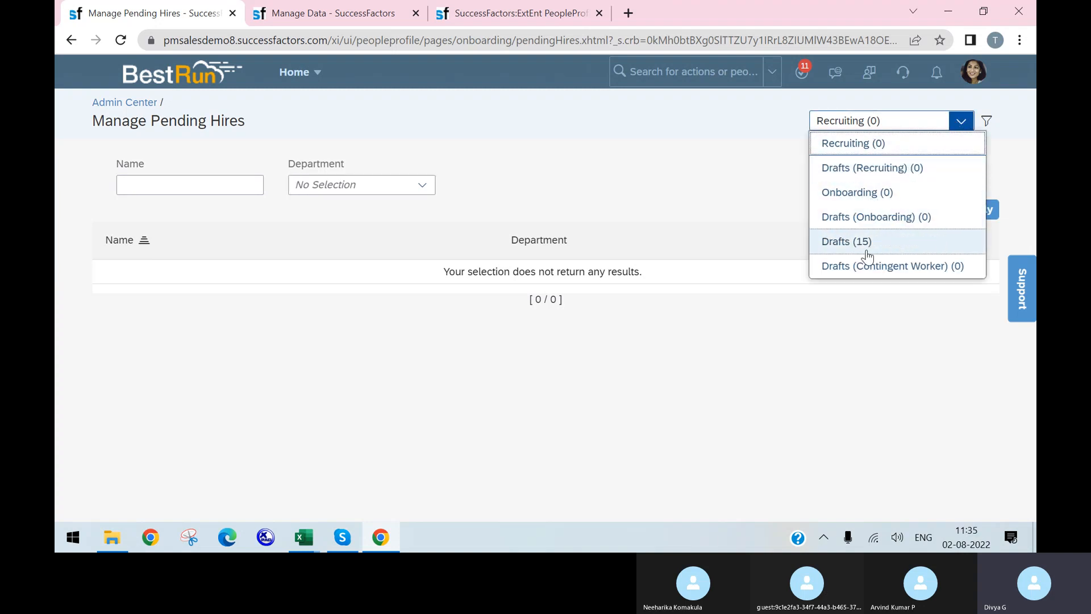
pyautogui.click(866, 243)
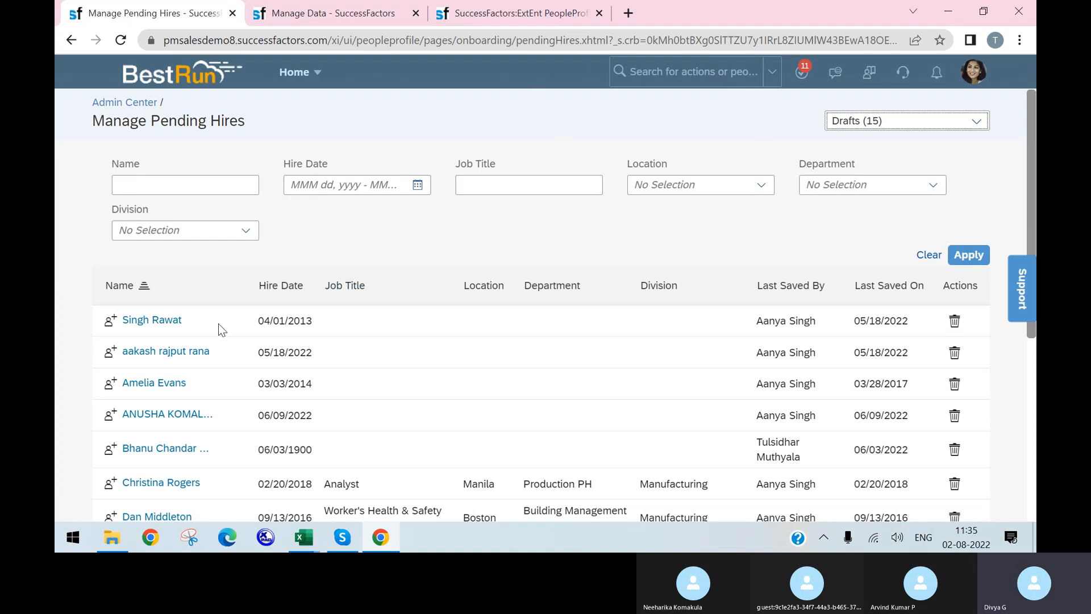
pyautogui.click(154, 323)
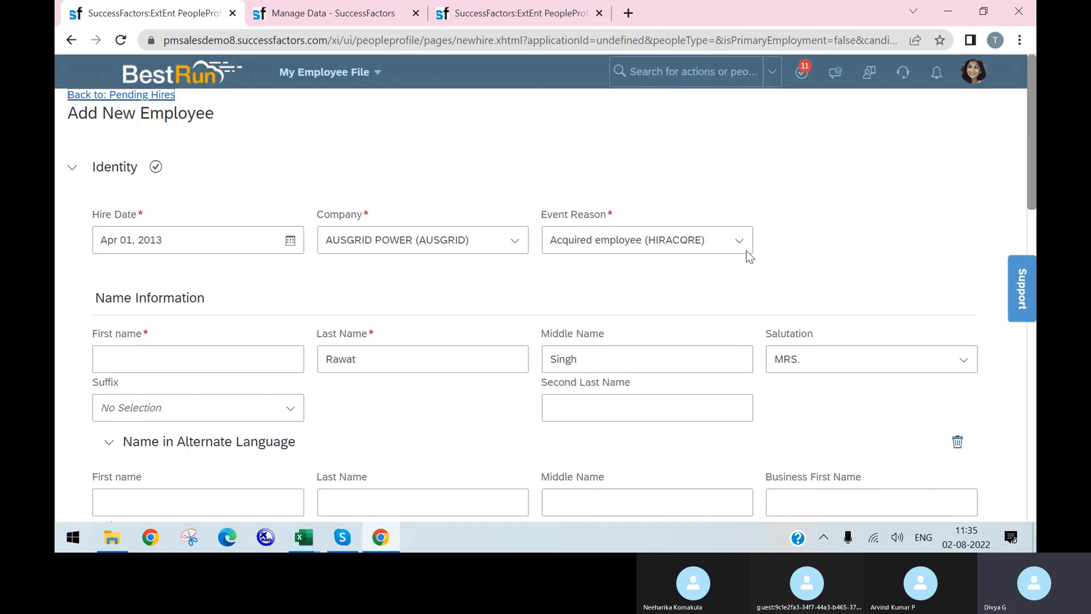
# Scroll through the draft hire's prefilled form and highlight the Person Id label
pyautogui.scroll(-15, 516, 272)
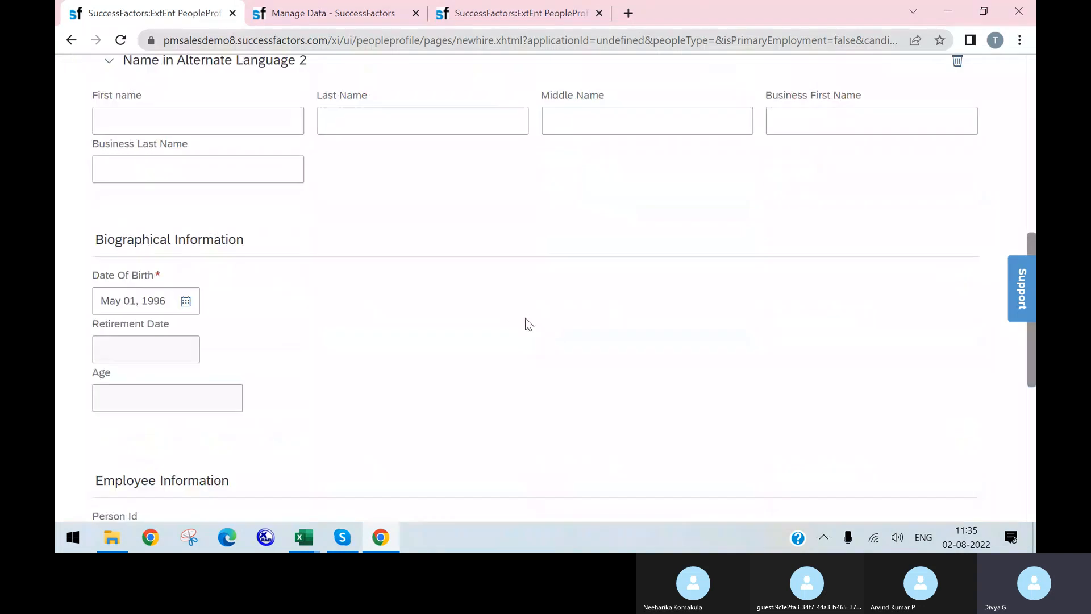
pyautogui.scroll(3, 503, 272)
pyautogui.scroll(12, 499, 270)
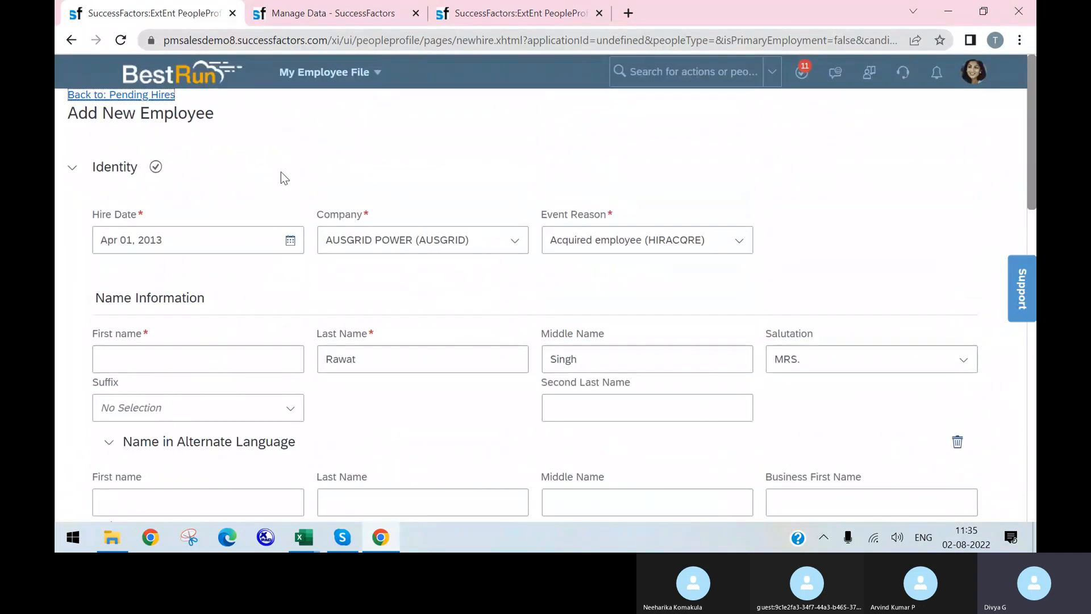
pyautogui.scroll(-5, 369, 233)
pyautogui.scroll(-10, 455, 180)
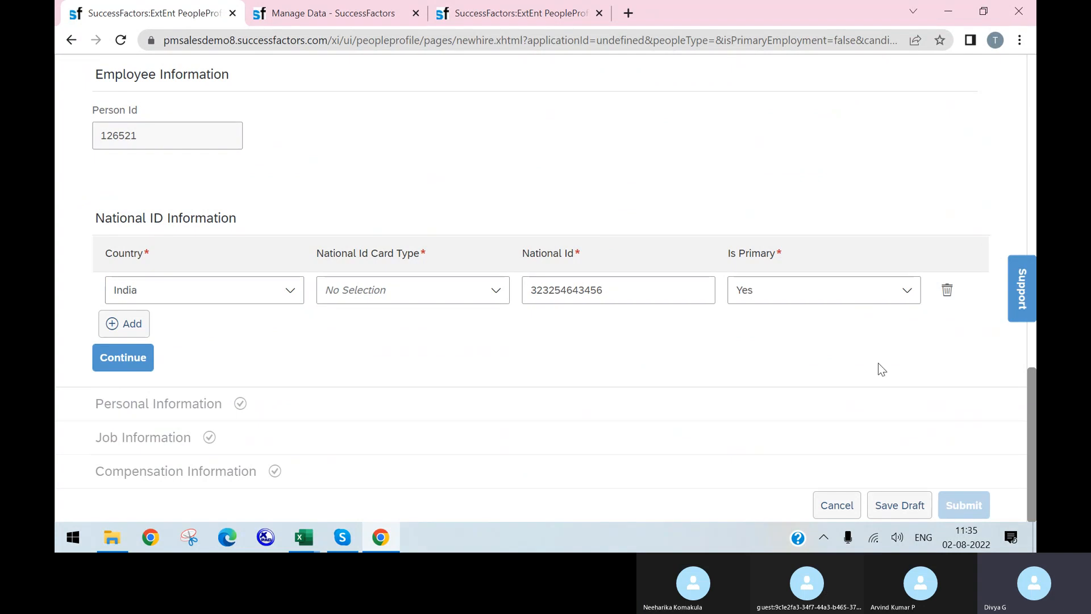
pyautogui.tripleClick(416, 102)
pyautogui.scroll(15, 377, 153)
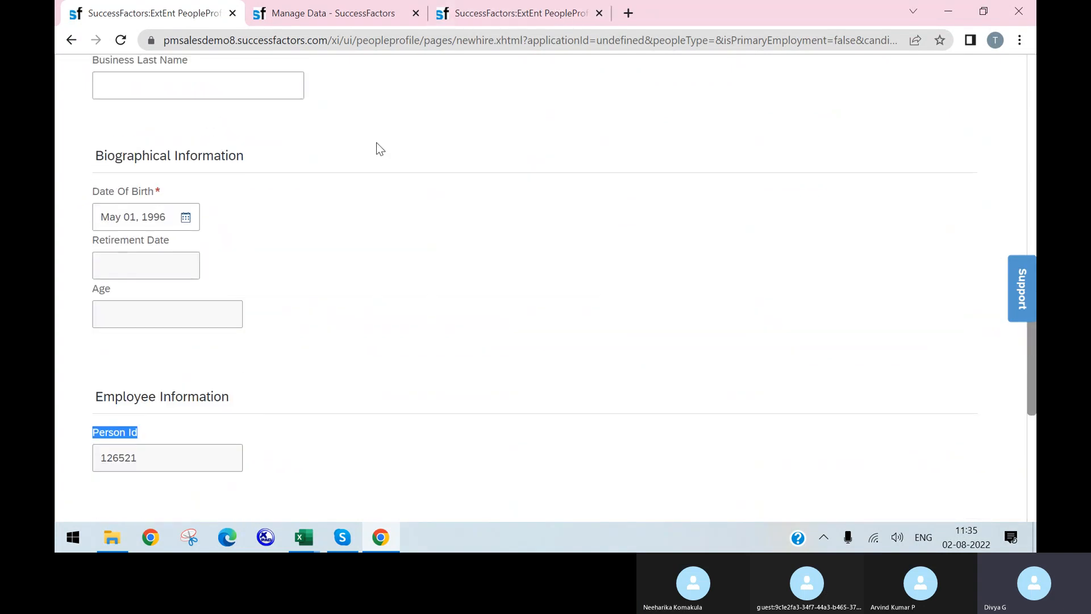
# Bring the EC HR Transactions Workbook in Excel to the front
pyautogui.click(338, 14)
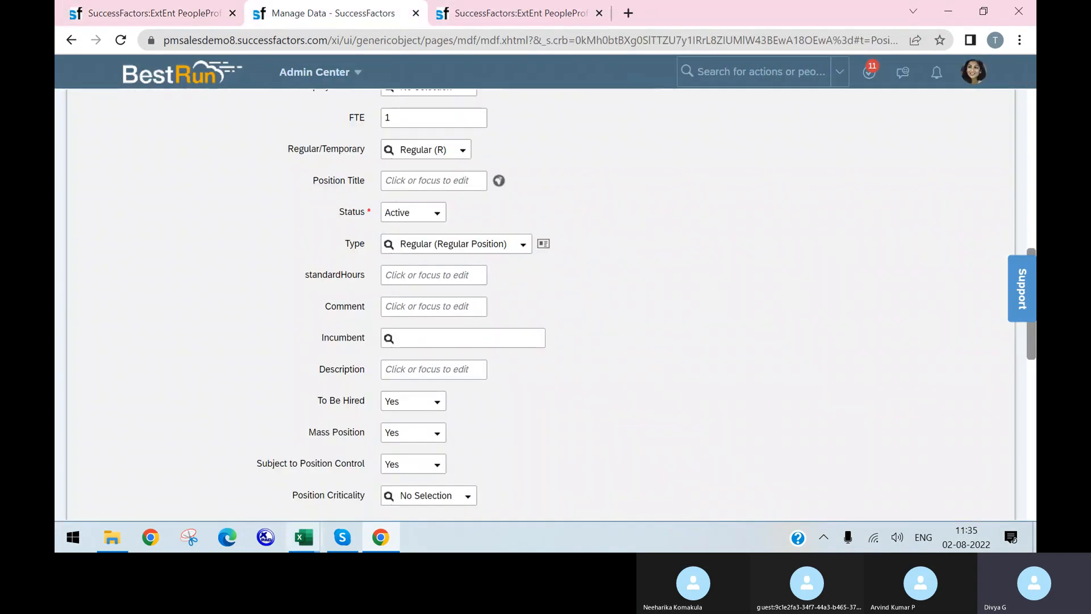
pyautogui.moveTo(304, 543)
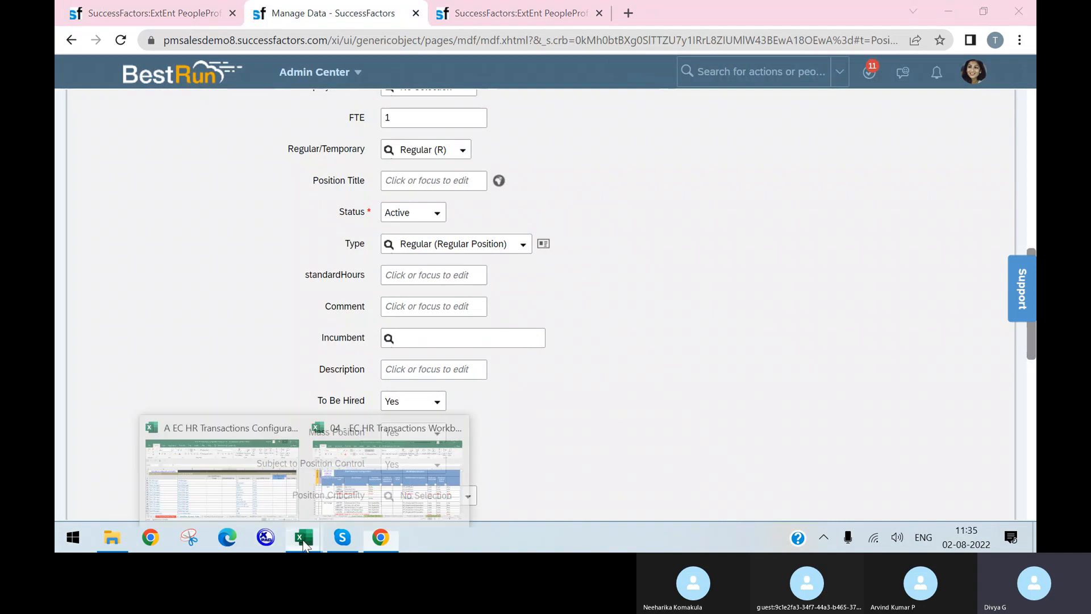
pyautogui.click(339, 501)
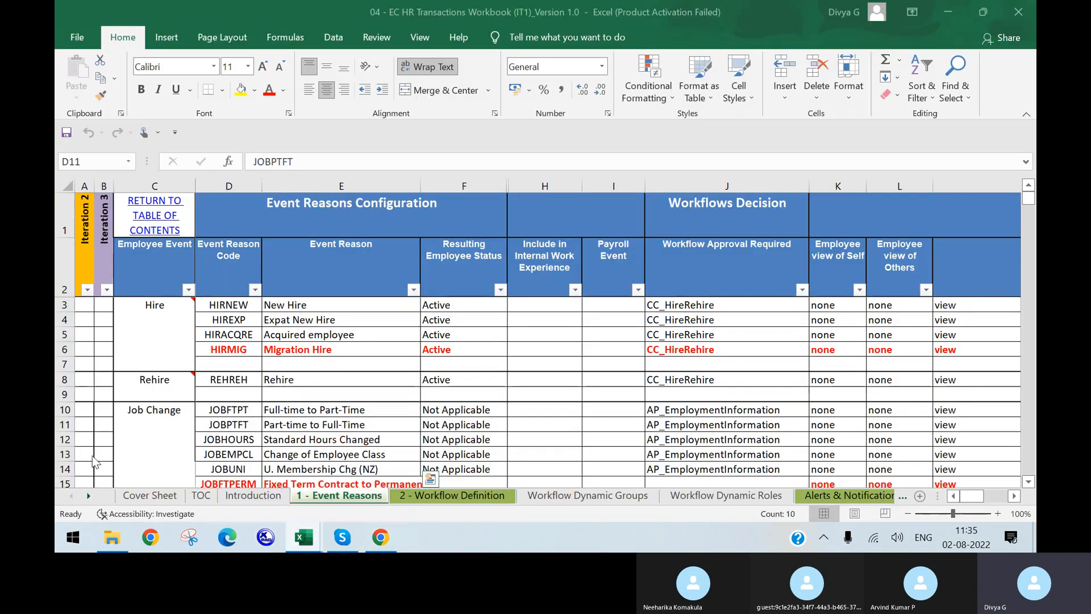
# On a new sheet with a wider column A, enter a yellow-filled 'Hiring an employee' heading in A1
pyautogui.click(919, 495)
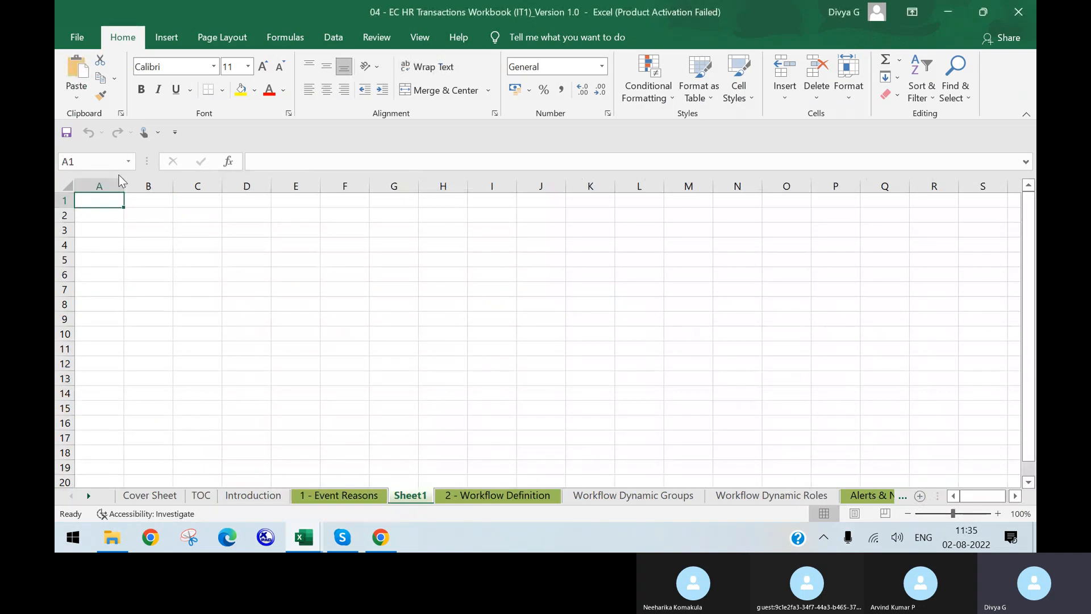
pyautogui.moveTo(124, 183); pyautogui.dragTo(274, 185)
pyautogui.click(163, 219)
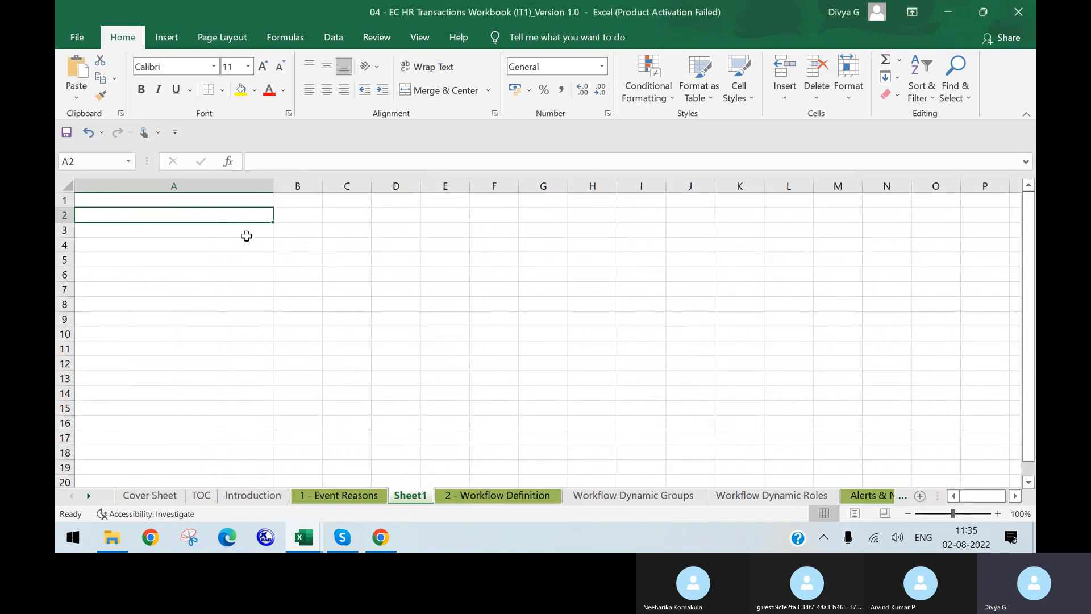
pyautogui.write('Add')
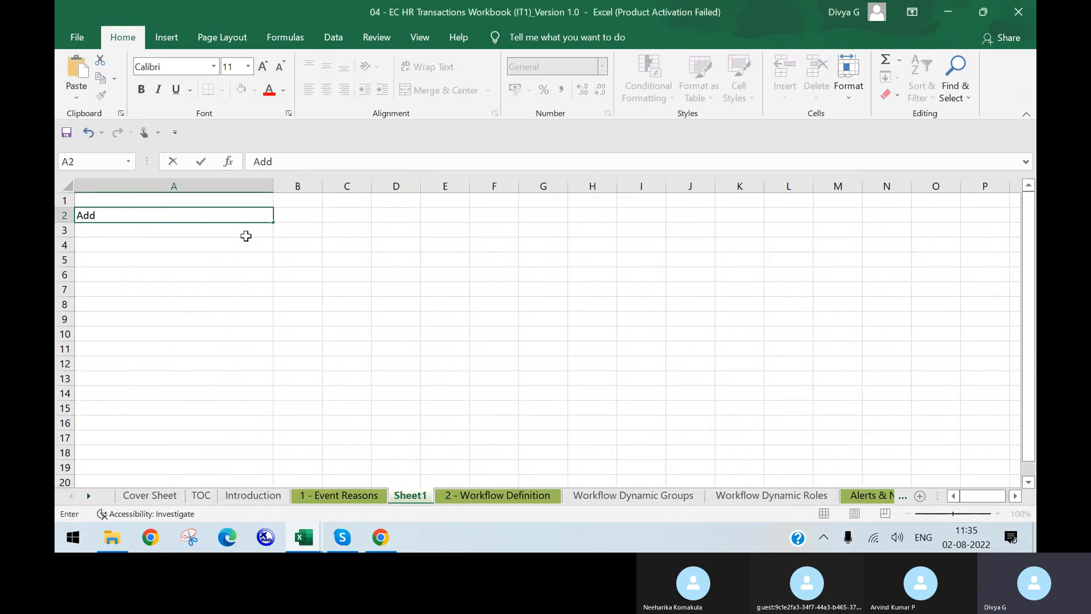
pyautogui.click(127, 197)
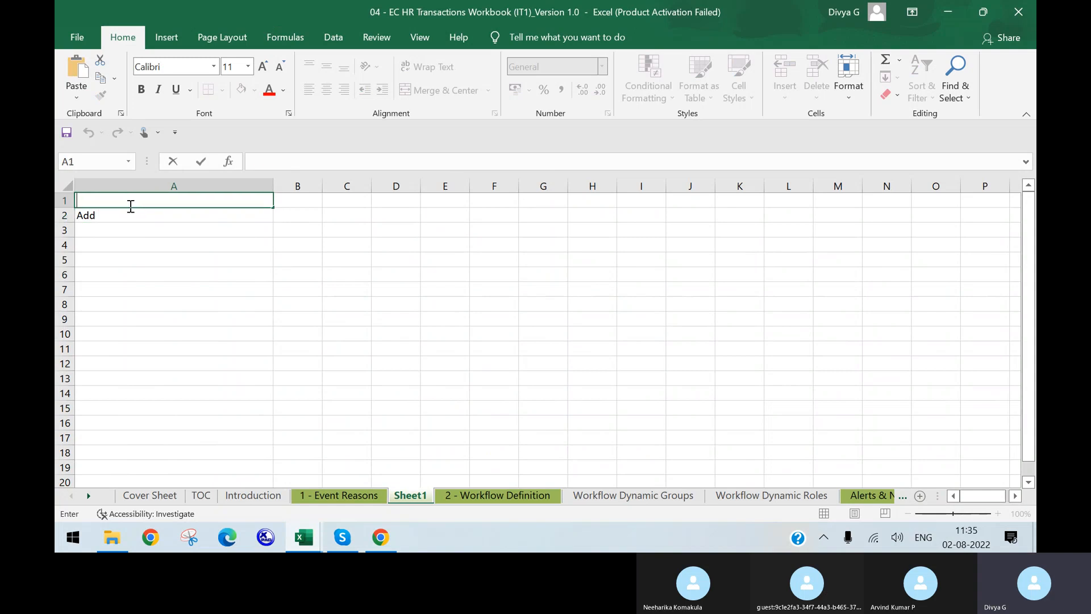
pyautogui.write('Hirin g an employee')
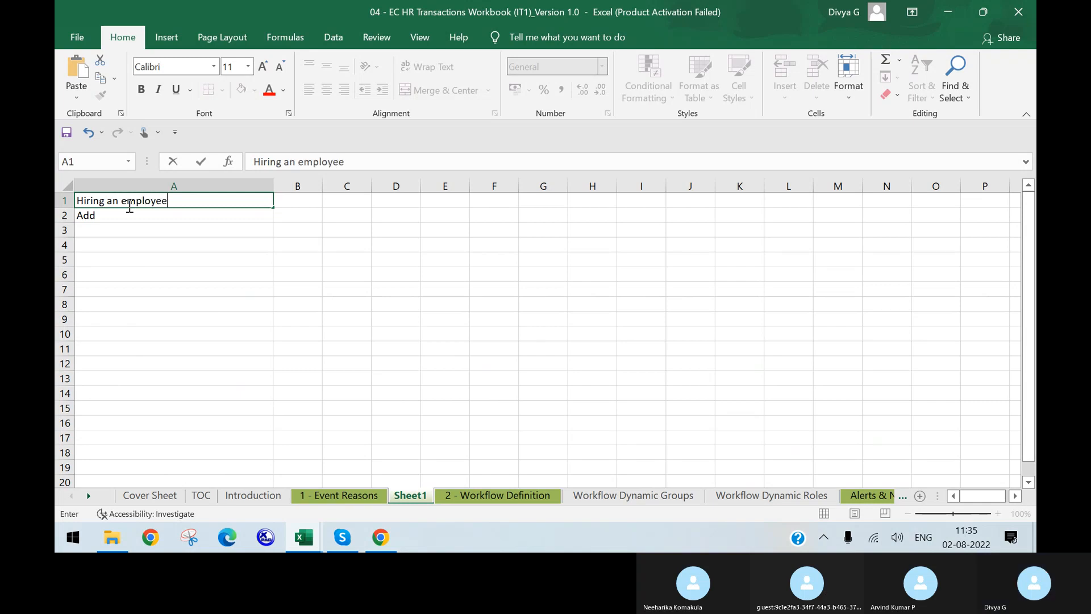
pyautogui.click(142, 216)
pyautogui.click(145, 201)
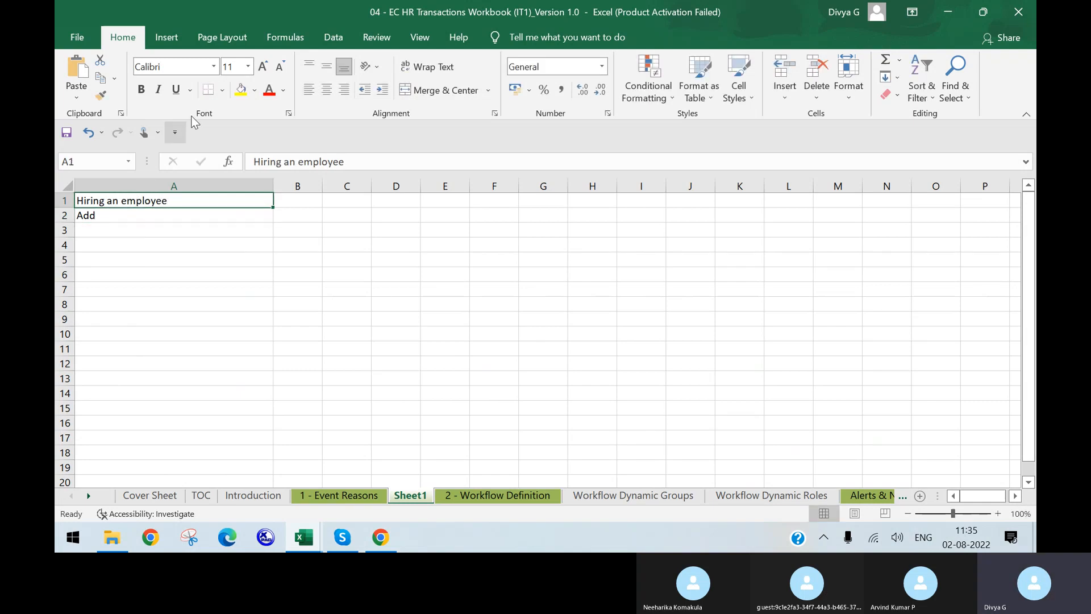
pyautogui.click(241, 90)
# Make A2 read 'Add New Employee' and enter 'Add new contigent worker' in A3
pyautogui.click(141, 215)
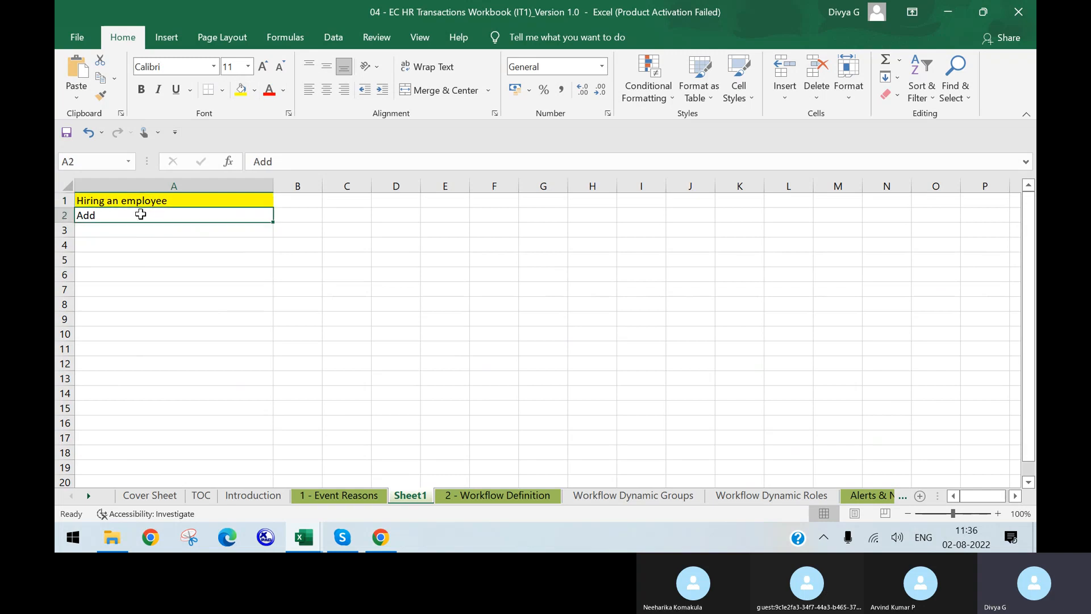
pyautogui.doubleClick(141, 214)
pyautogui.write('New WEm')
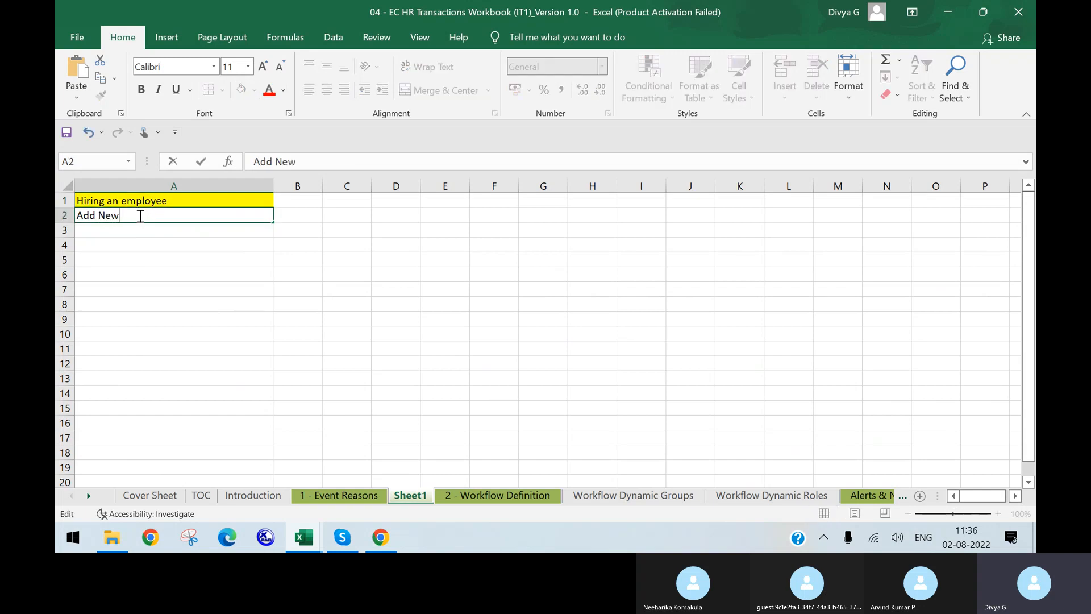
pyautogui.press('BackSpace')
pyautogui.press('BackSpace')
pyautogui.press('BackSpace')
pyautogui.write('Employee')
pyautogui.press('Return')
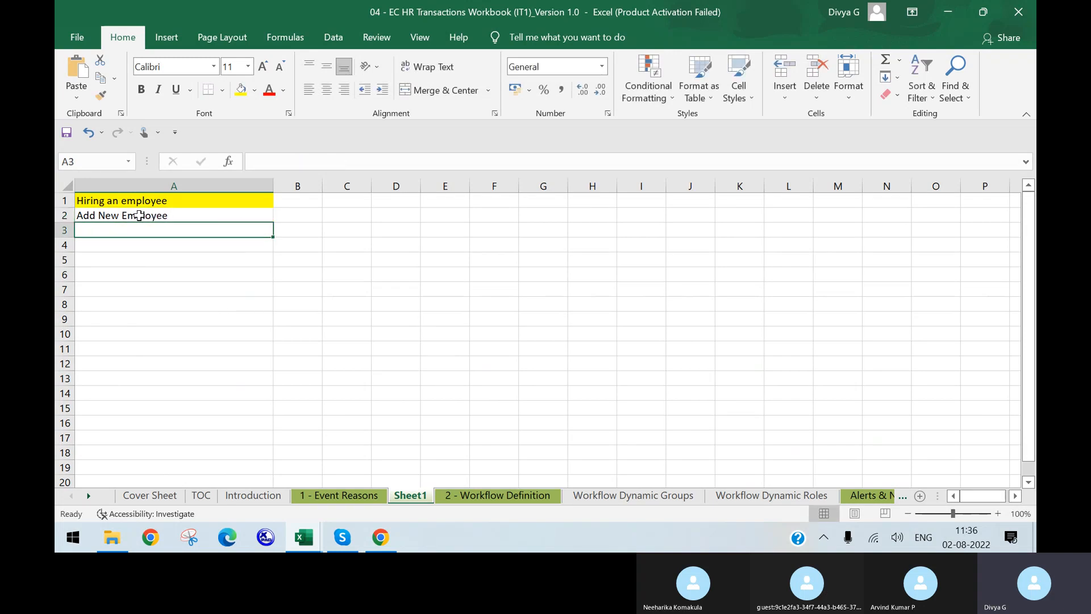
pyautogui.write('A')
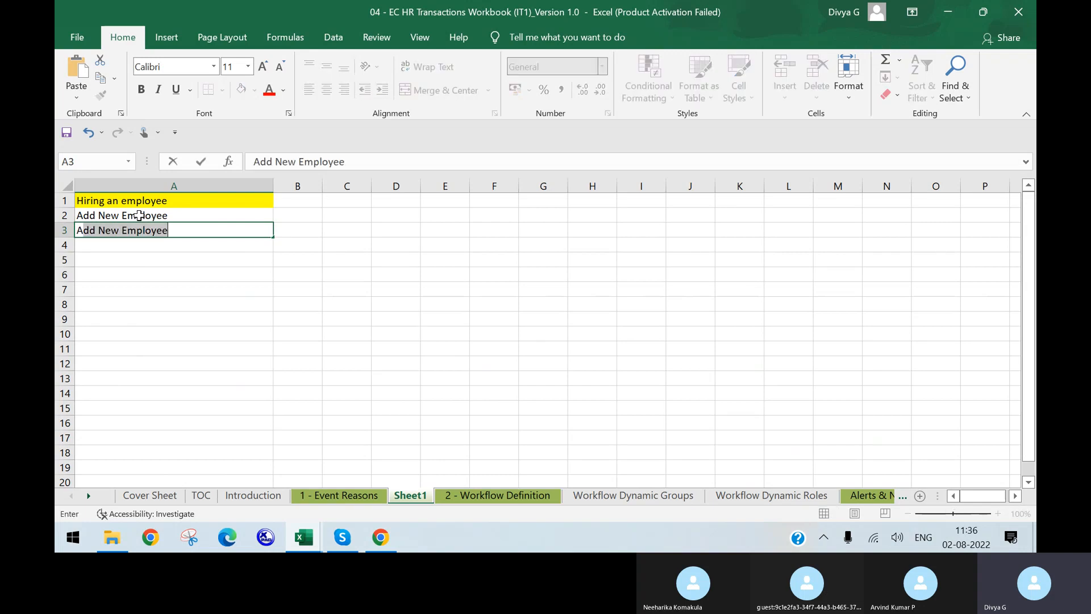
pyautogui.write('dd ')
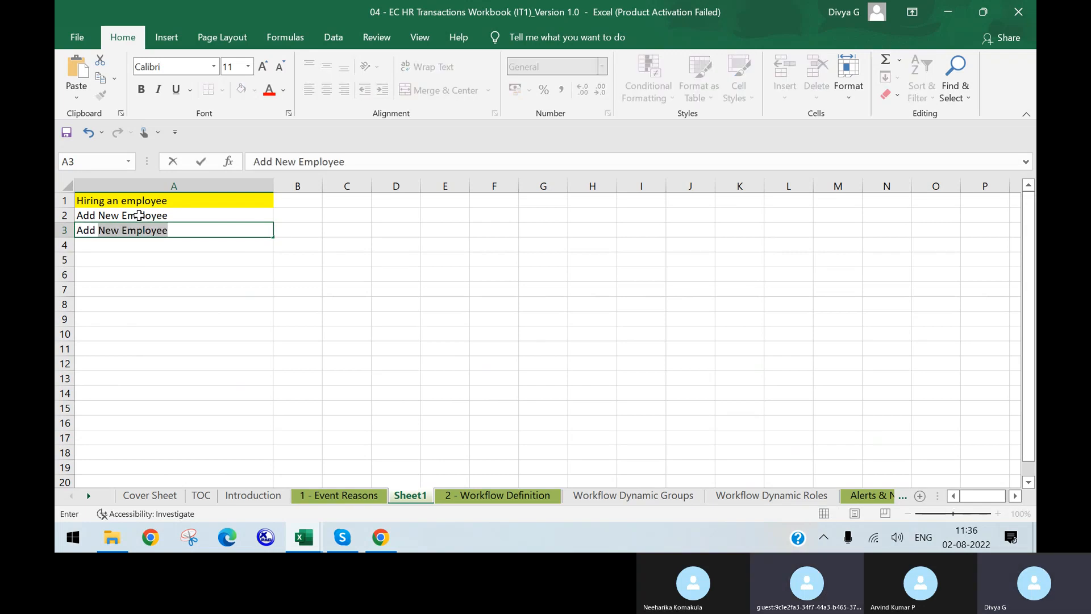
pyautogui.write('new ')
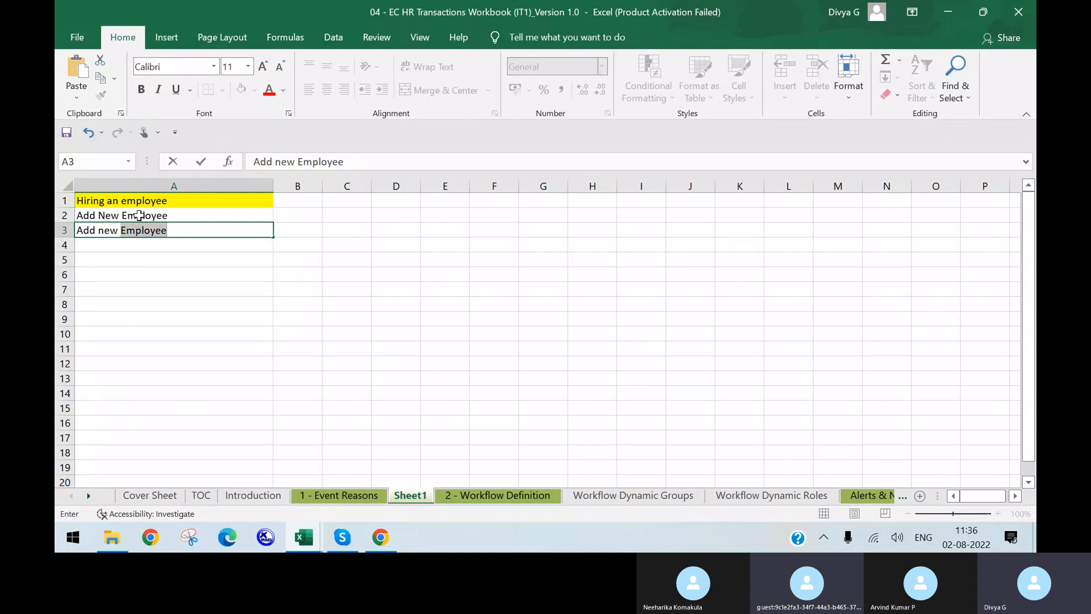
pyautogui.write('contigent worker')
pyautogui.press('Return')
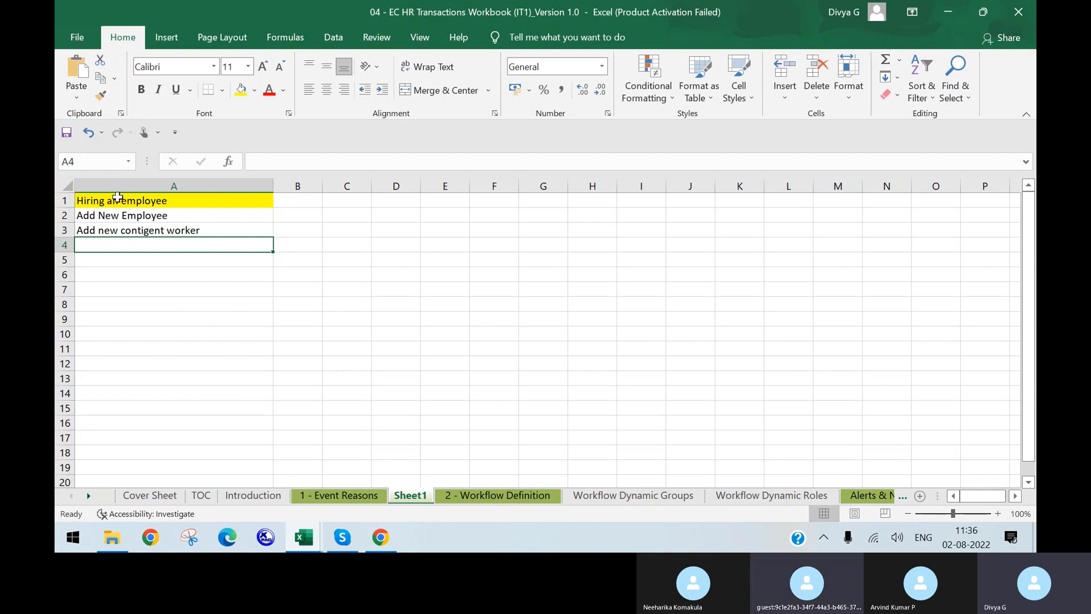
pyautogui.click(156, 217)
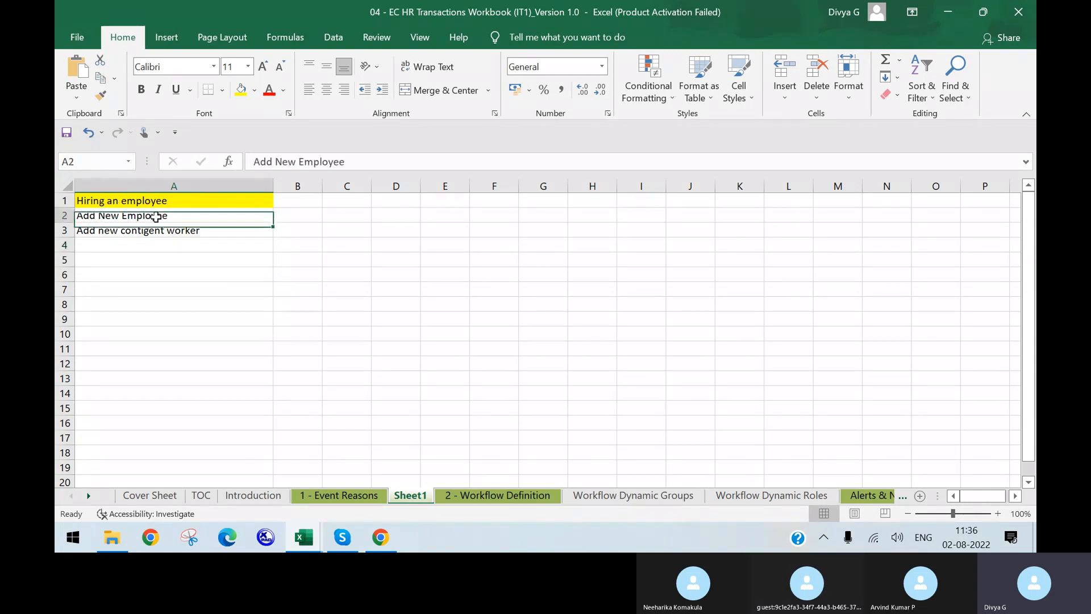
# Enter 'Org Chart' in cell A4
pyautogui.moveTo(155, 216); pyautogui.dragTo(157, 242)
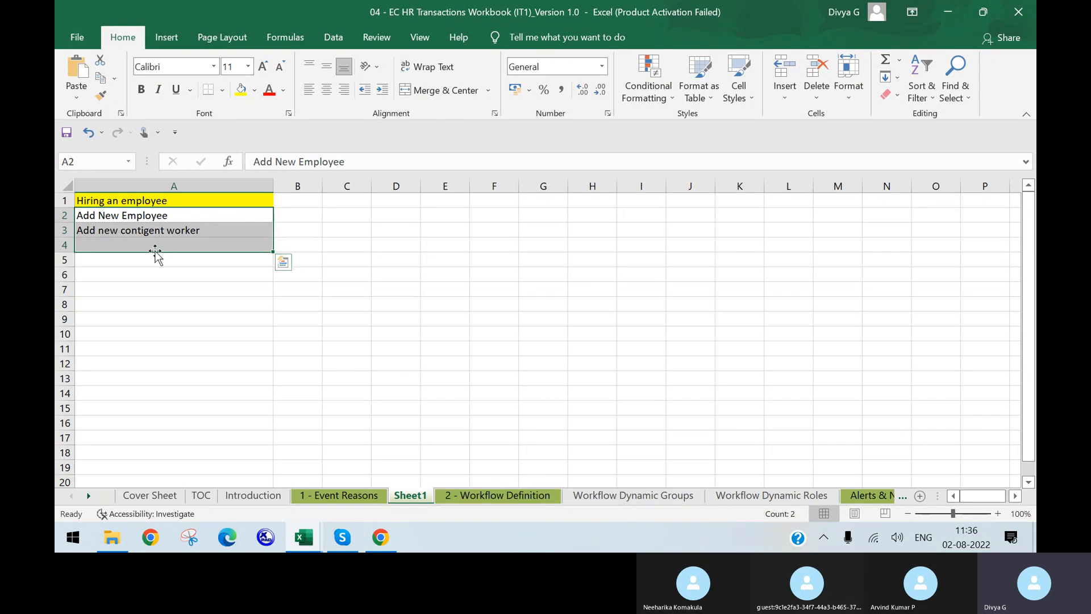
pyautogui.click(177, 200)
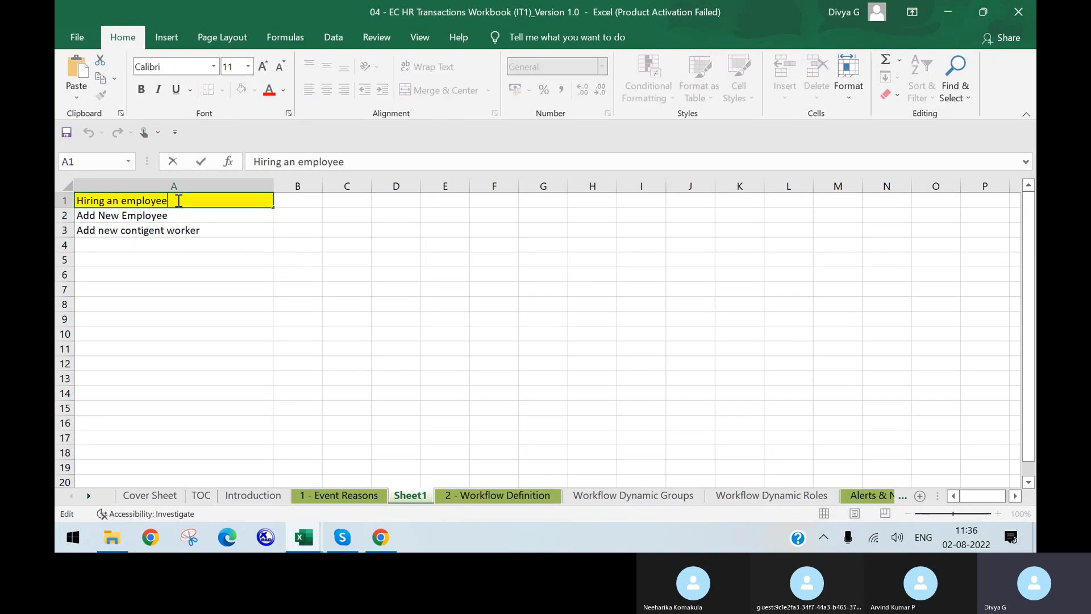
pyautogui.click(183, 245)
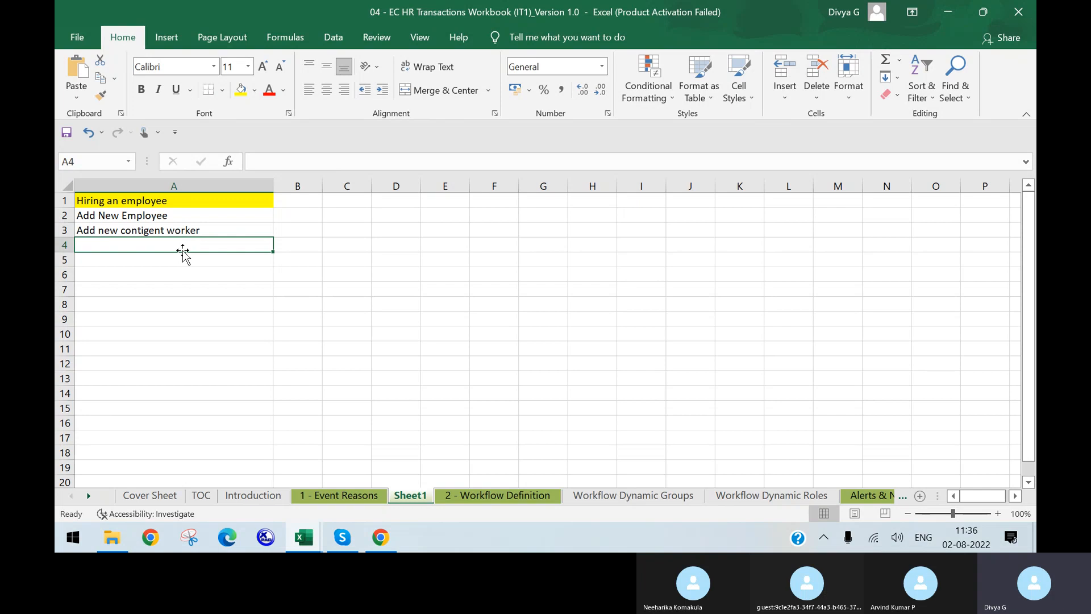
pyautogui.write('Org ')
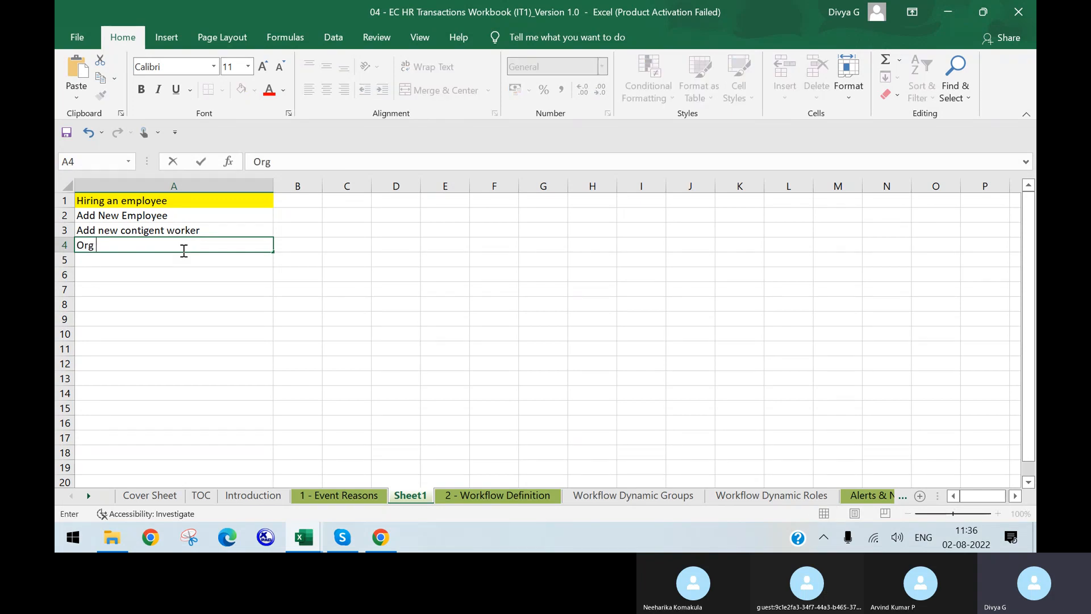
pyautogui.write('Chart')
pyautogui.press('Return')
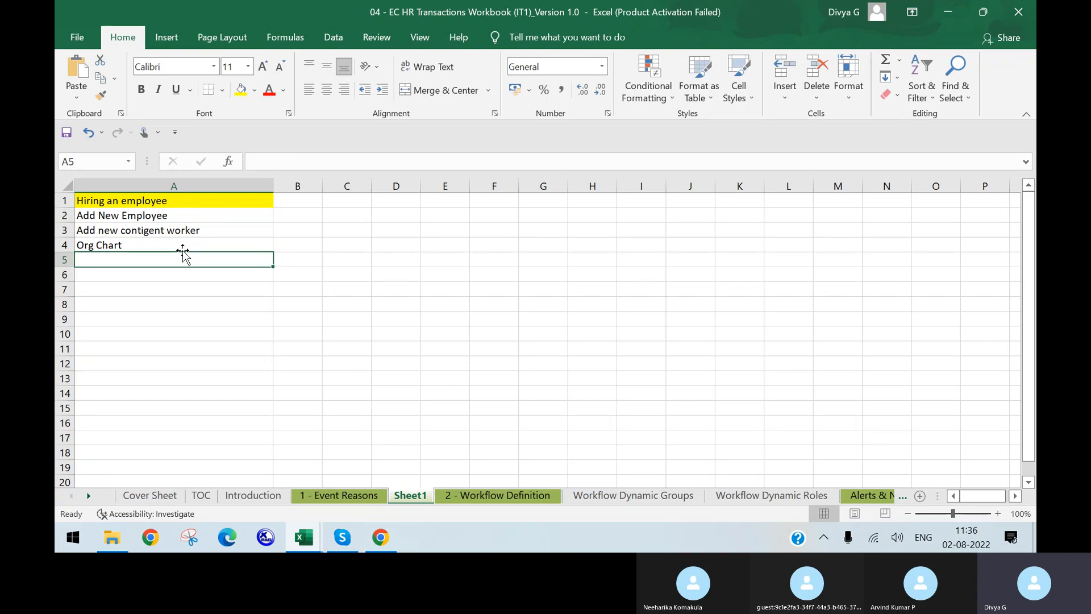
# Add 'Add New Employee Fixed Term', 'Rehire Inactive Employee' and 'Manage Pending Hires' in A5–A7
pyautogui.write('Add new')
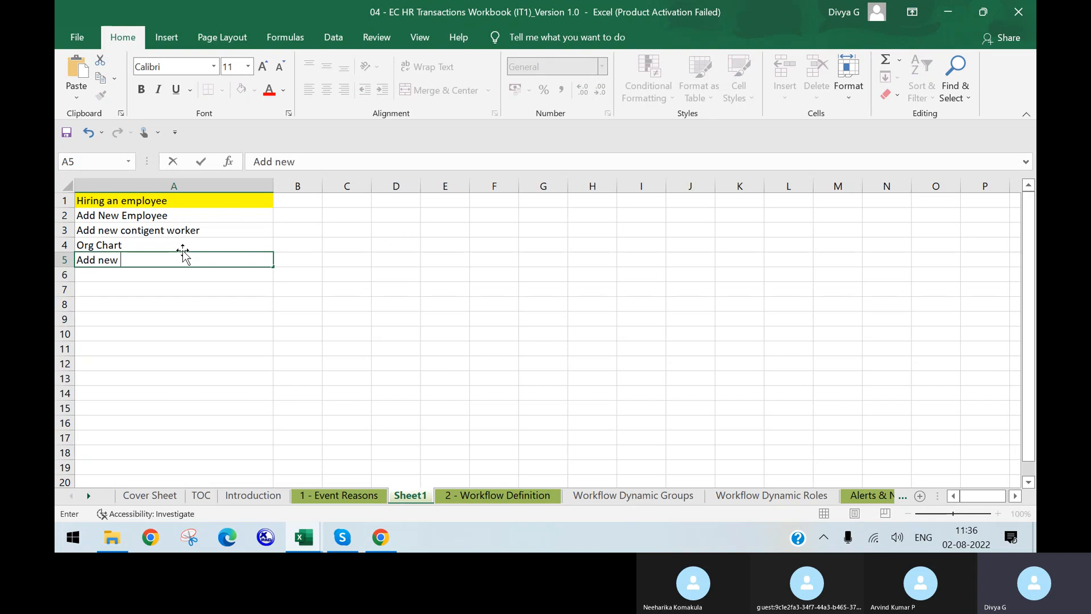
pyautogui.press('BackSpace')
pyautogui.press('BackSpace')
pyautogui.press('BackSpace')
pyautogui.write('New Employee ')
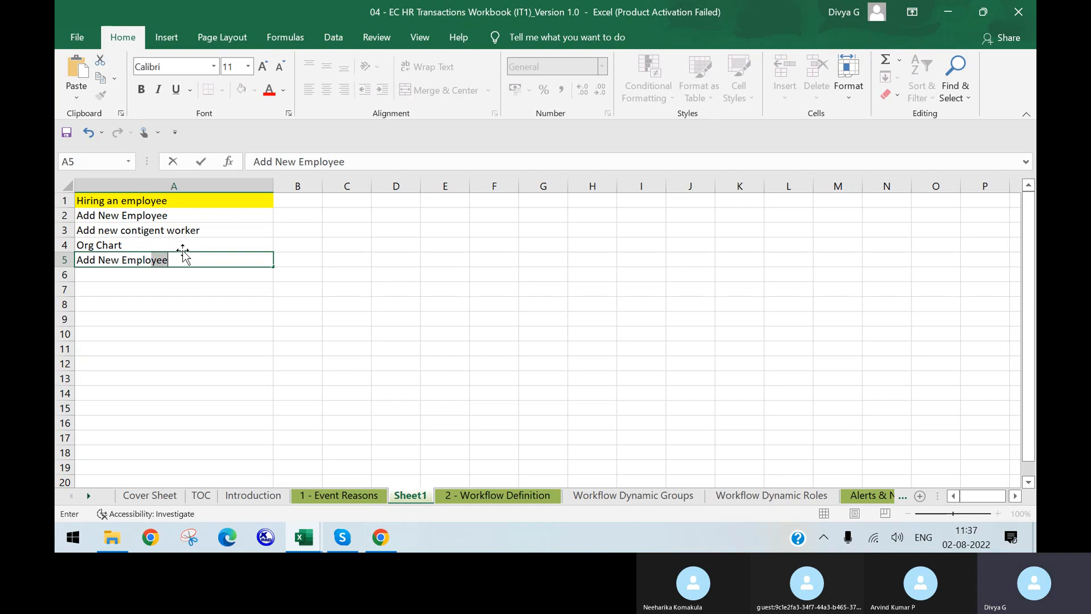
pyautogui.write('Fie')
pyautogui.press('BackSpace')
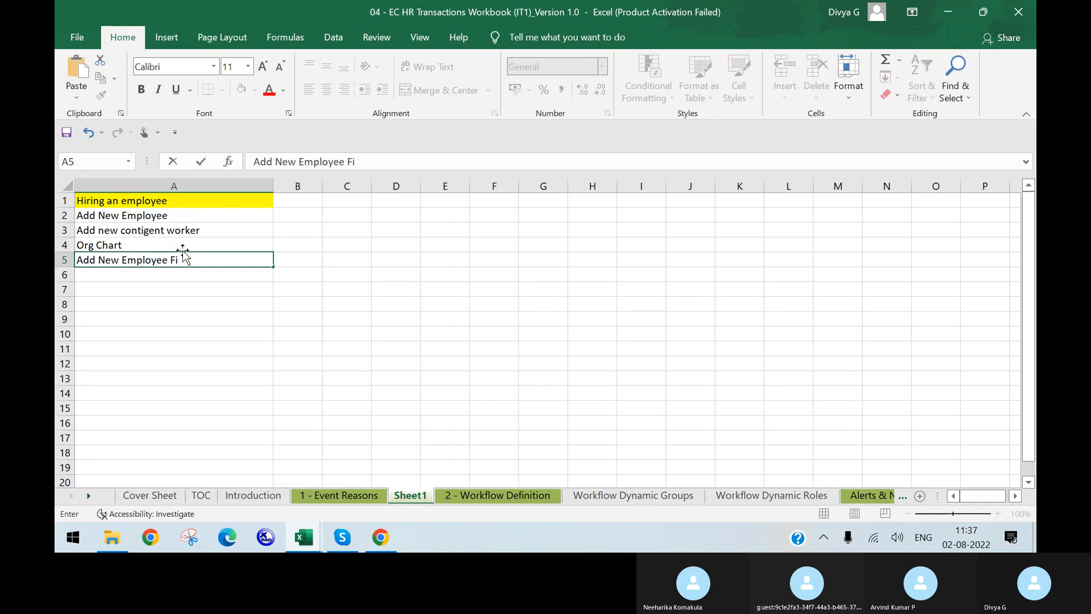
pyautogui.write('xed Term')
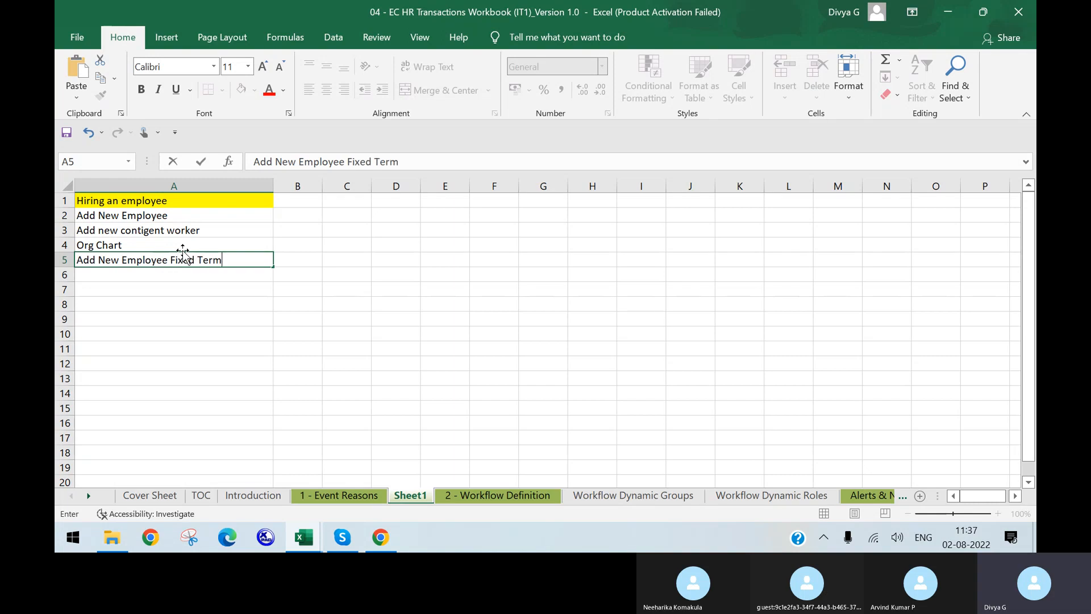
pyautogui.press('Return')
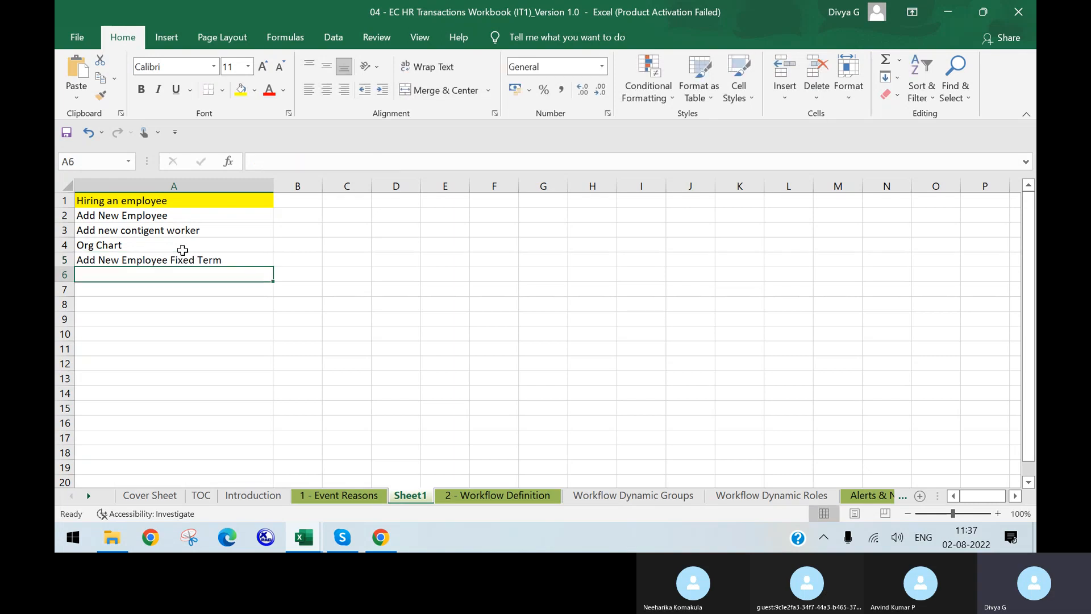
pyautogui.write('Rehire')
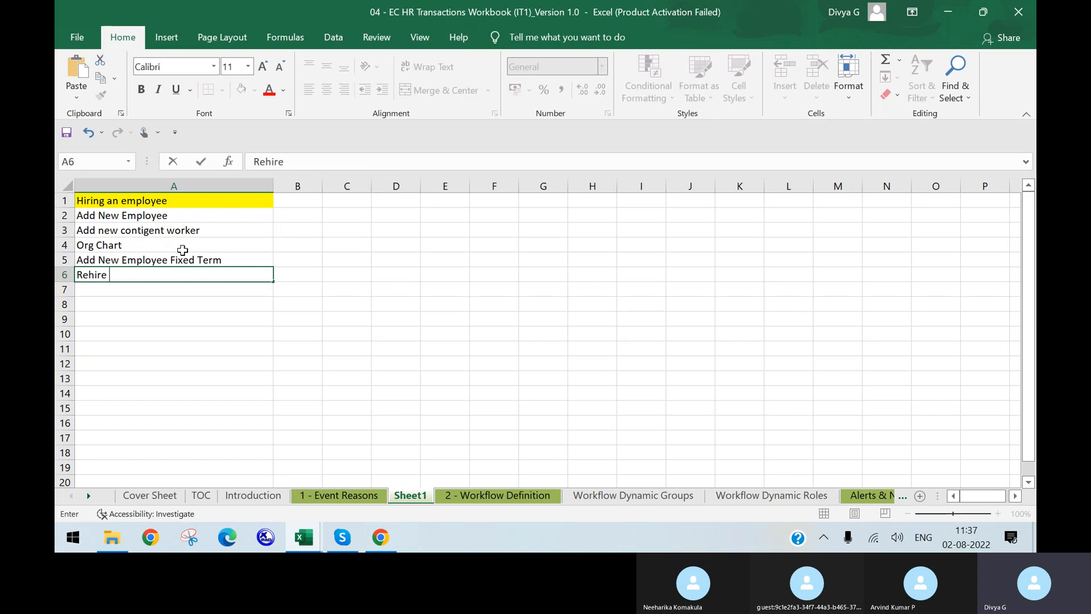
pyautogui.write(' Inactive Employees')
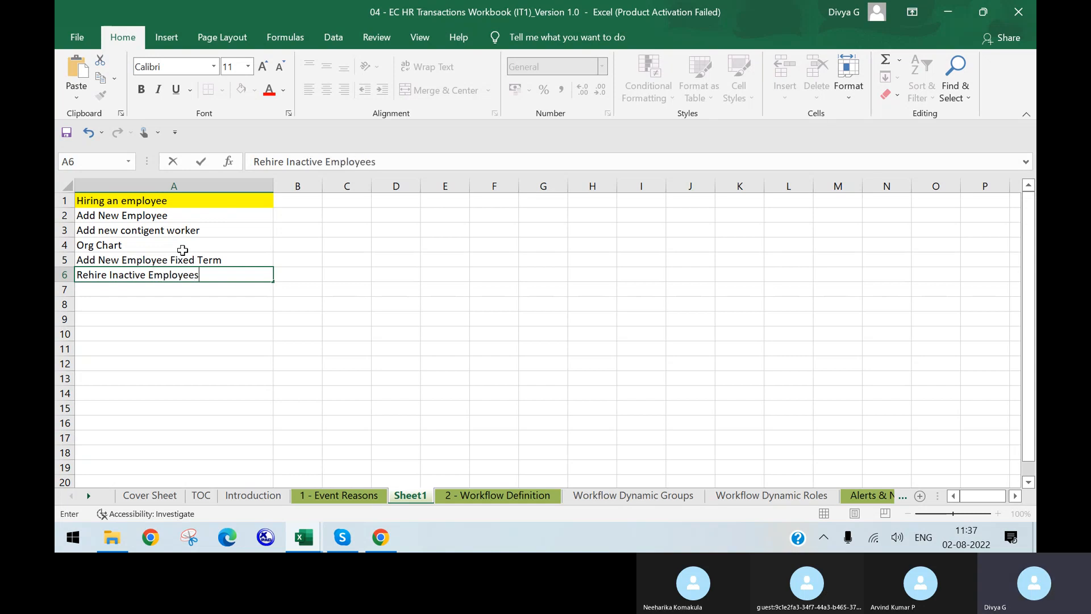
pyautogui.press('Return')
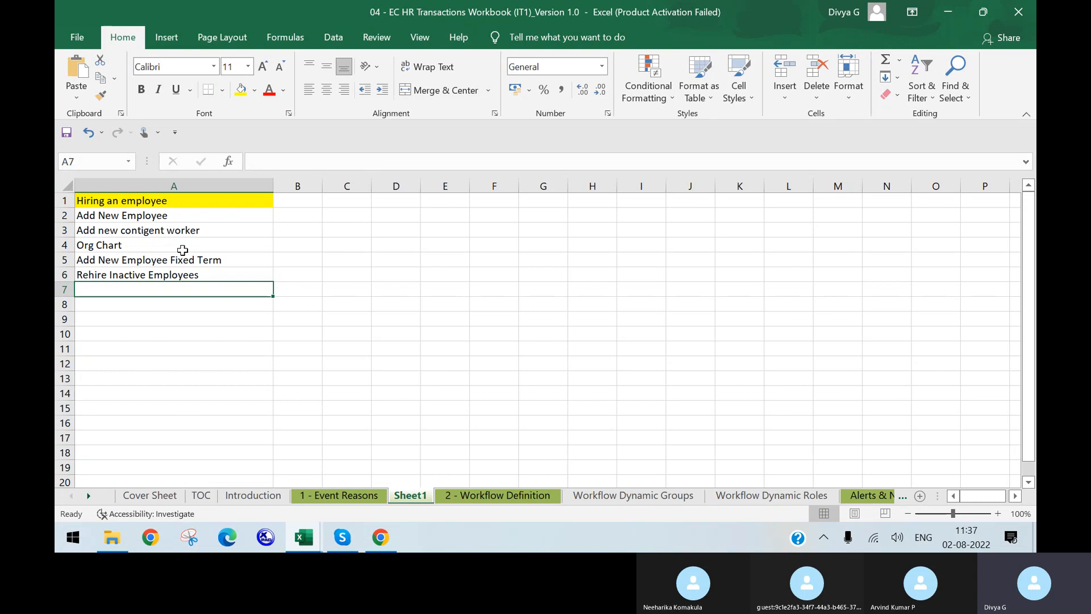
pyautogui.write('Mana')
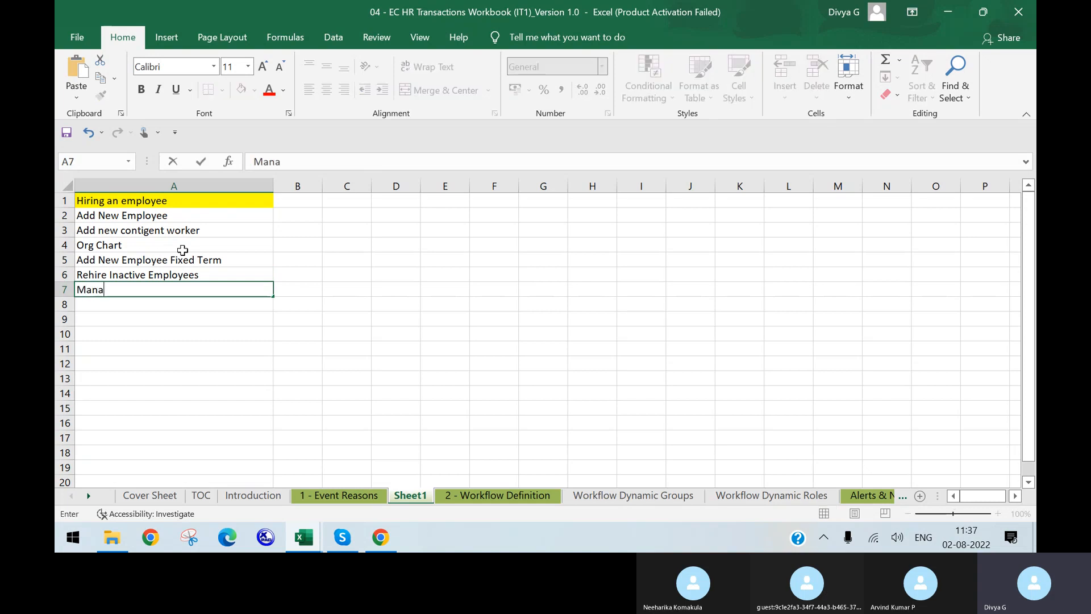
pyautogui.write('ge Pendi')
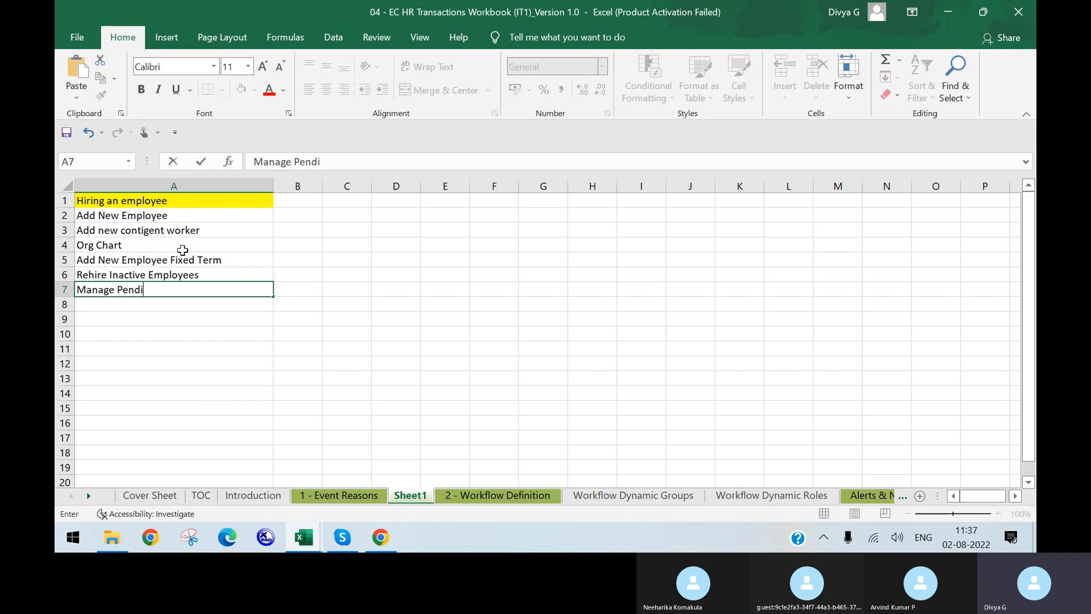
pyautogui.write('ng Hires')
pyautogui.press('Return')
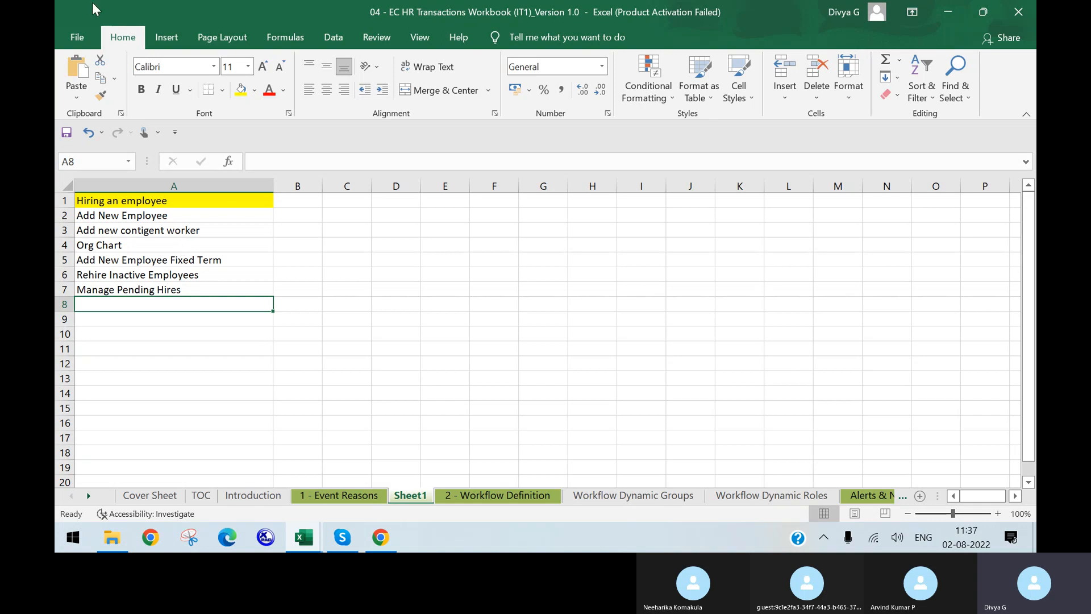
# Snip the hiring list as a screenshot and open the Skype call's chat panel
pyautogui.click(232, 332)
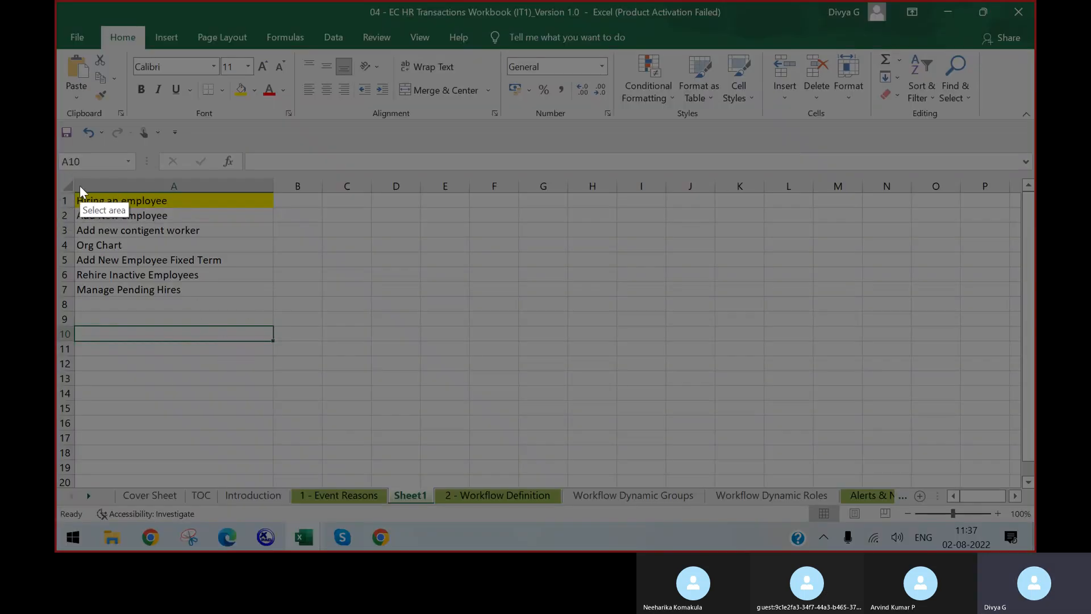
pyautogui.moveTo(74, 190)
pyautogui.mouseDown()
pyautogui.moveTo(175, 222)
pyautogui.moveTo(270, 318)
pyautogui.mouseUp()
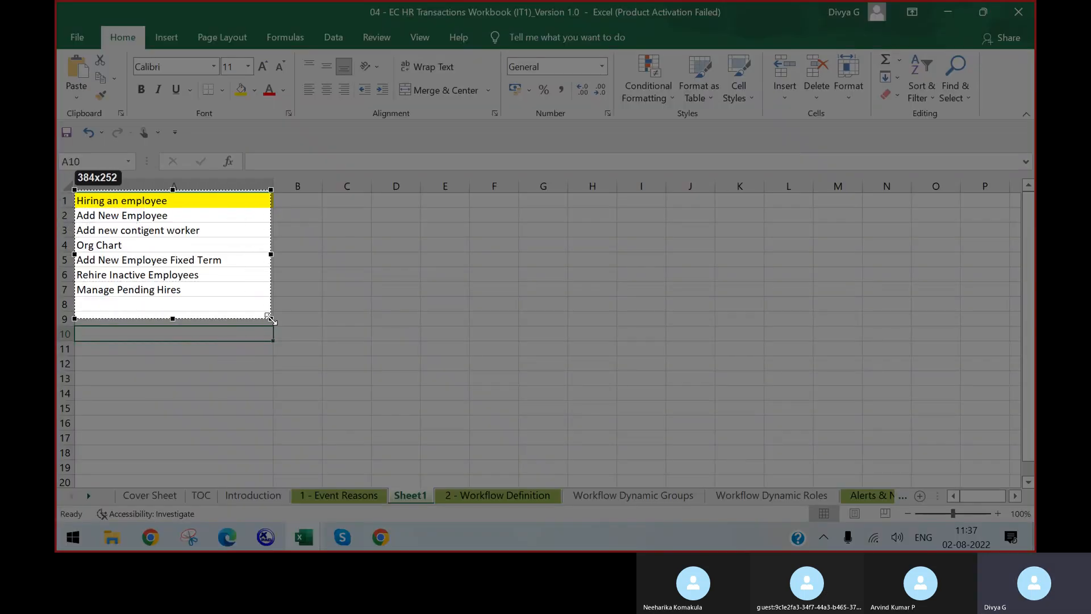
pyautogui.hotkey('ctrl', 'c')
pyautogui.click(342, 538)
pyautogui.click(795, 492)
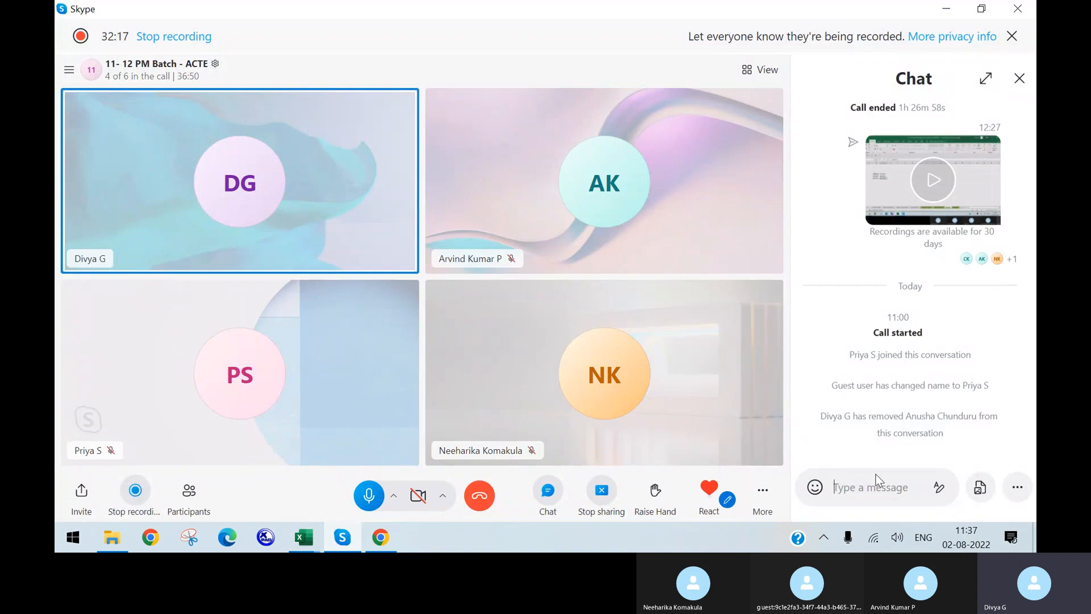
# Post the hiring list screenshot in the Skype chat and return to the SuccessFactors page
pyautogui.hotkey('ctrl', 'v')
pyautogui.press('Return')
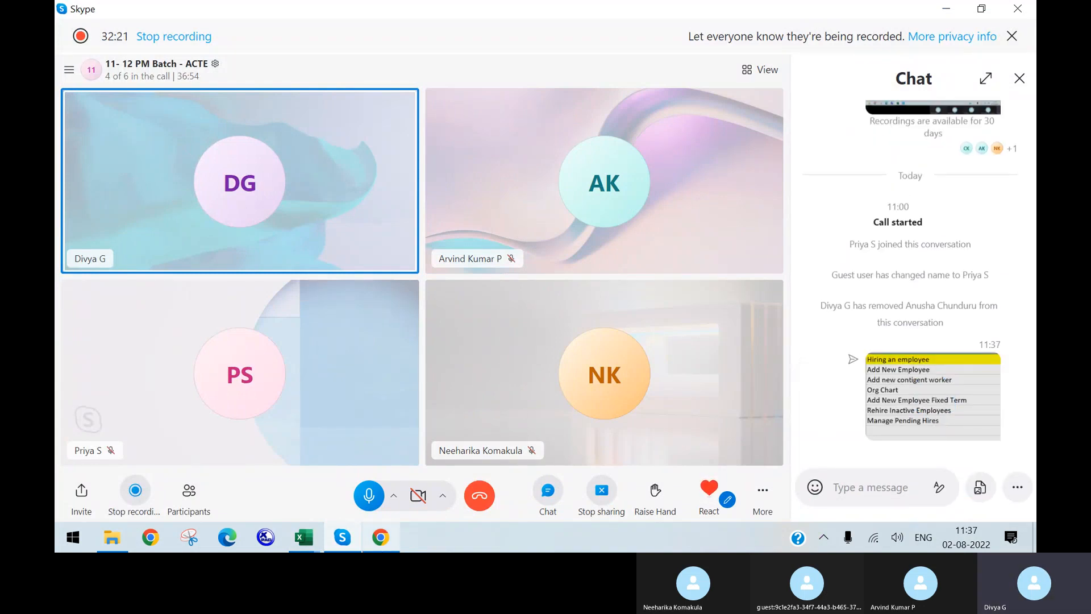
pyautogui.click(381, 538)
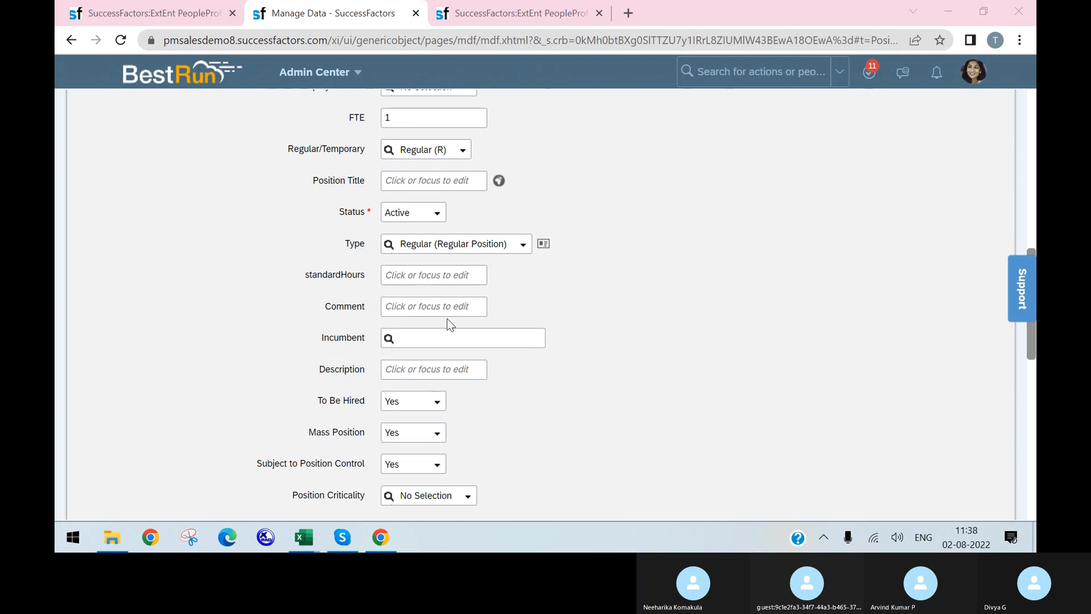
pyautogui.click(348, 542)
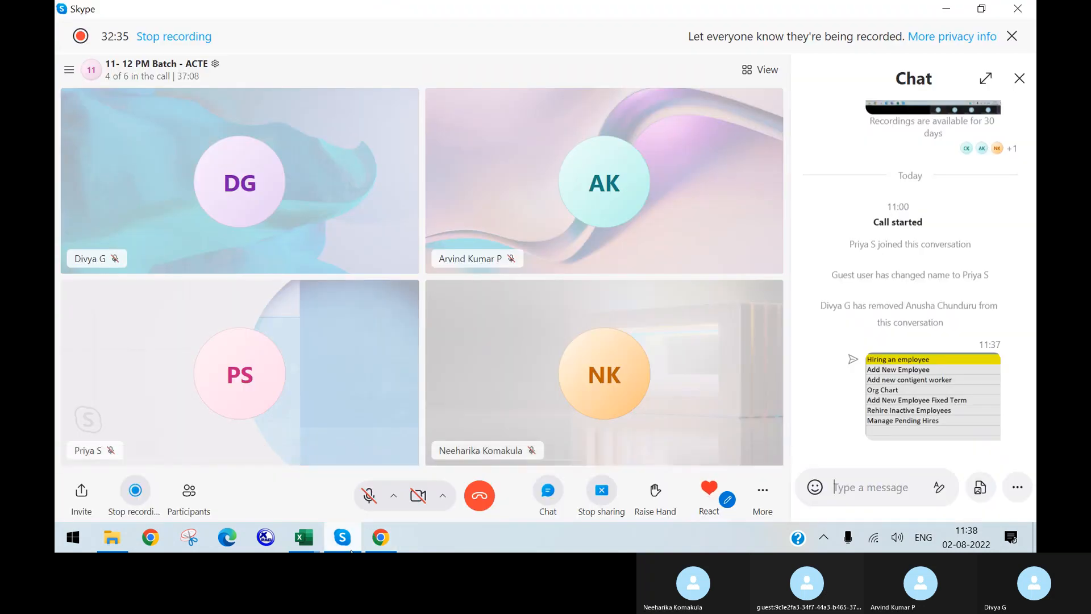
pyautogui.click(348, 543)
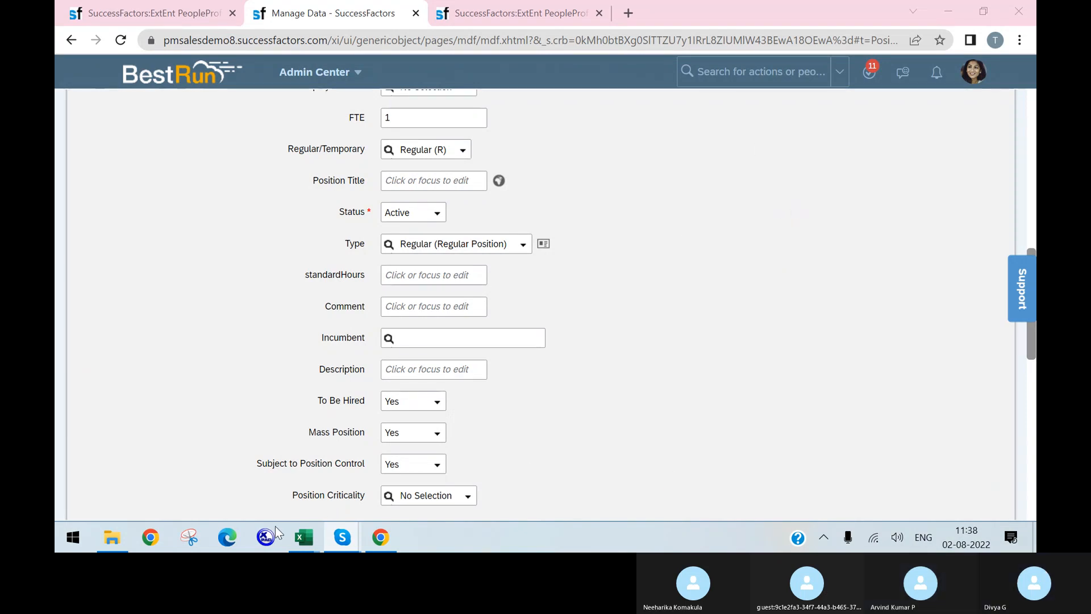
# In the workbook, enter 'Event derivation' in A11 and 'Workflow Derivation' in A12
pyautogui.moveTo(304, 537)
pyautogui.click(378, 486)
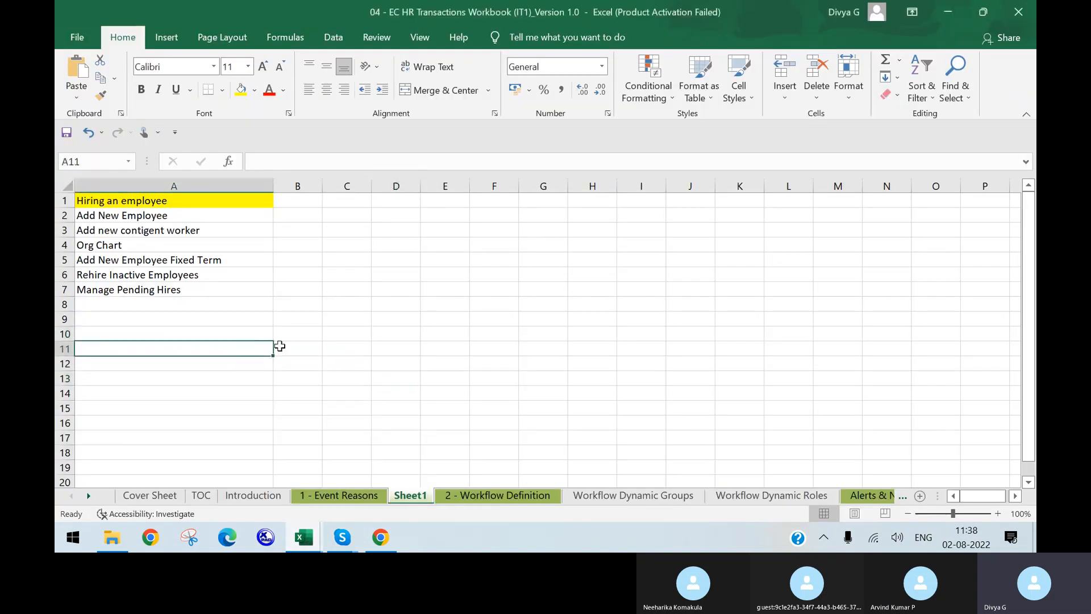
pyautogui.write('Event dervi')
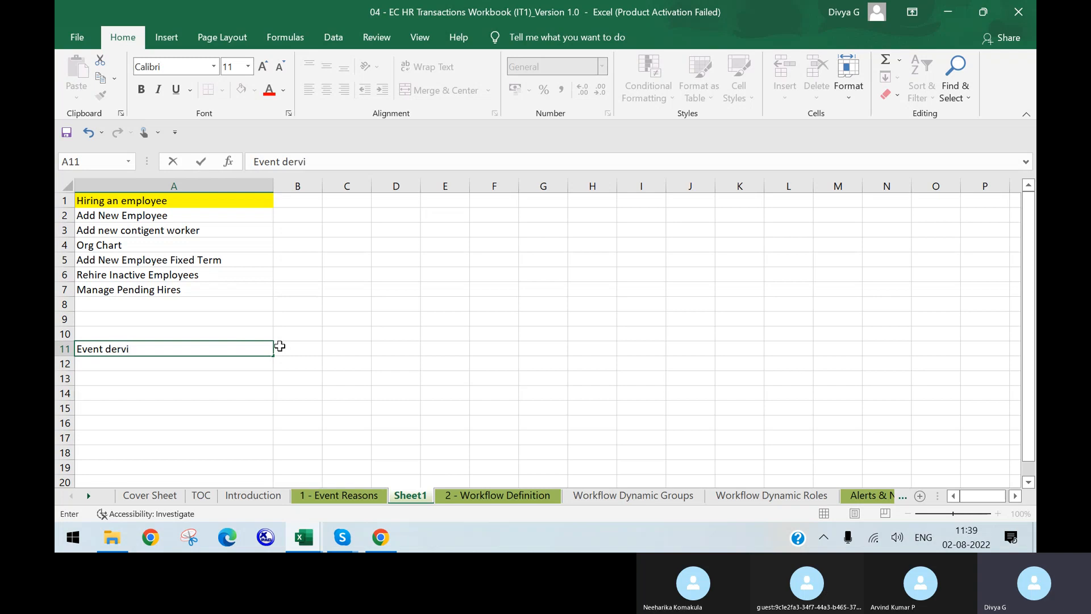
pyautogui.press('BackSpace')
pyautogui.write('vat')
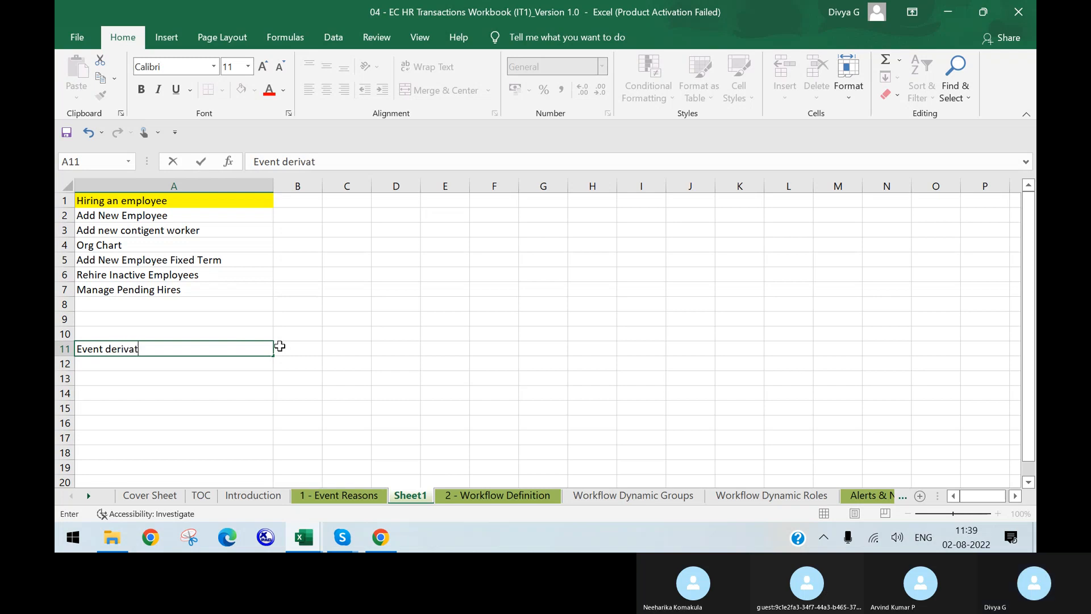
pyautogui.write('ion')
pyautogui.press('Return')
pyautogui.write('Wo')
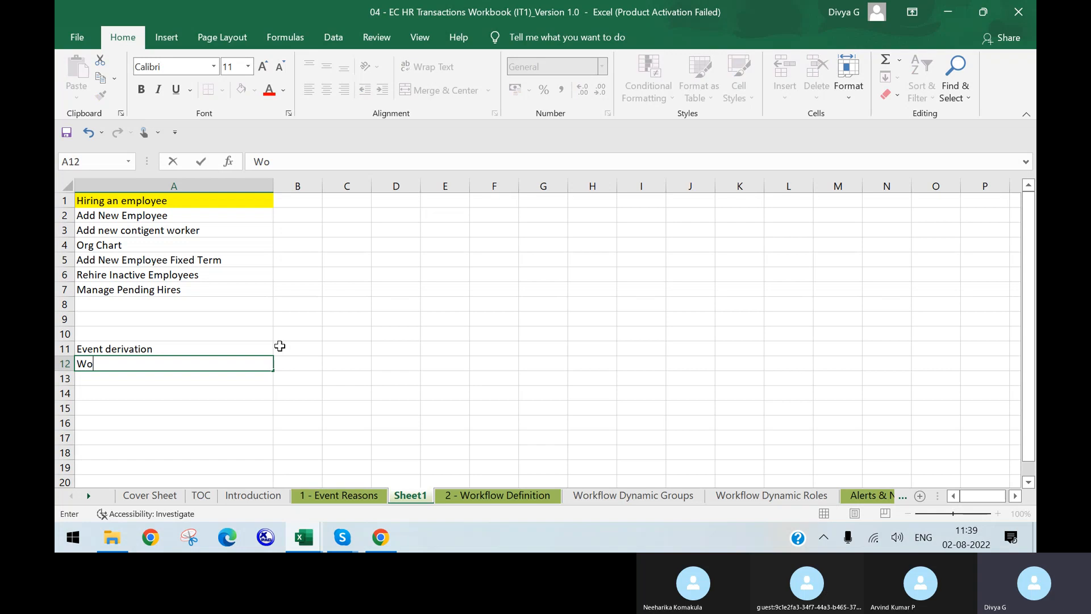
pyautogui.write('rkflow ')
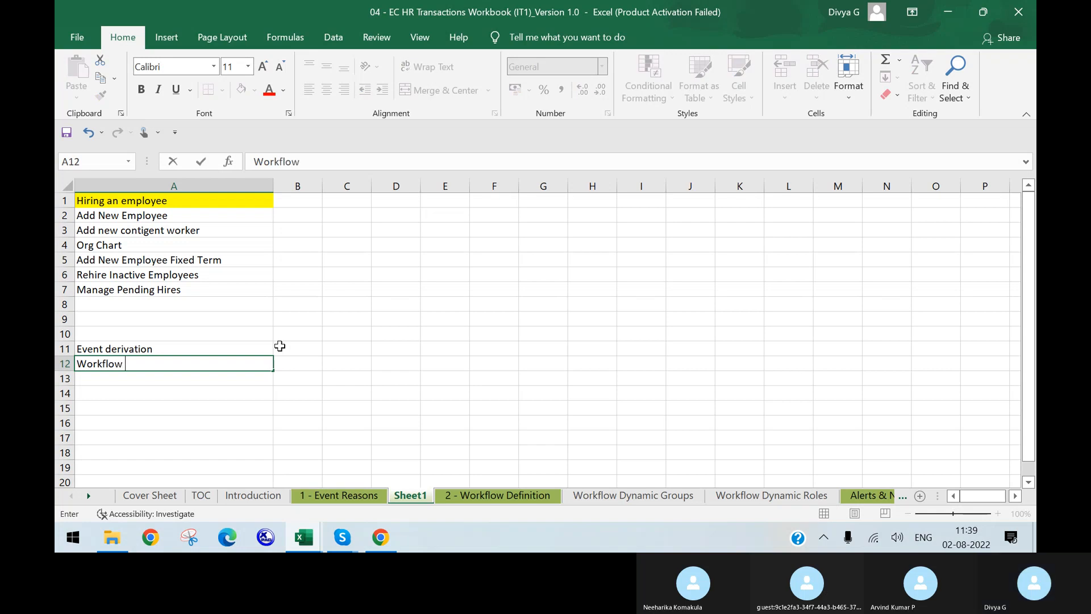
pyautogui.write('Derivation')
pyautogui.press('Return')
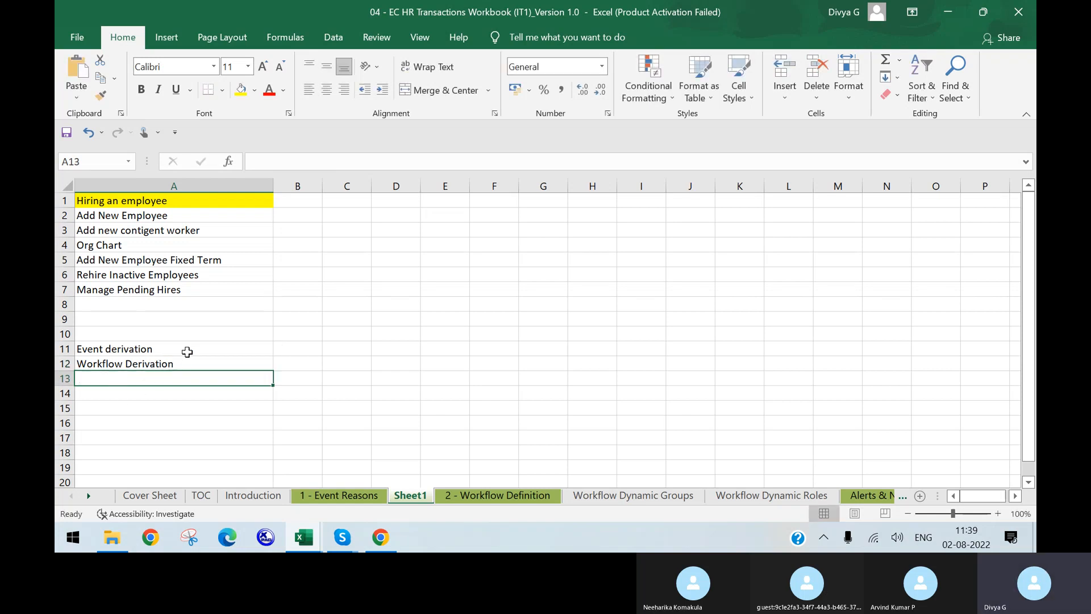
# Widen column B and begin editing cell B6
pyautogui.click(249, 348)
pyautogui.moveTo(322, 186); pyautogui.dragTo(497, 214)
pyautogui.click(382, 274)
pyautogui.doubleClick(426, 274)
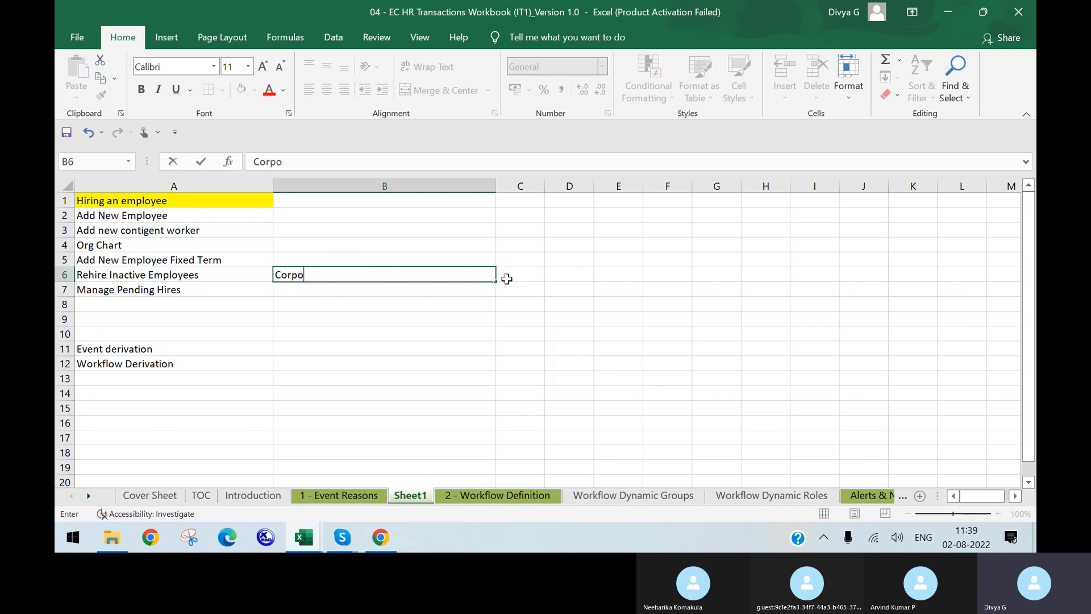
# Enter 'Corporate Data Model', 'Country Specific Corporate data Model' and the Succession data model in B6–B8
pyautogui.write('Corporate Data')
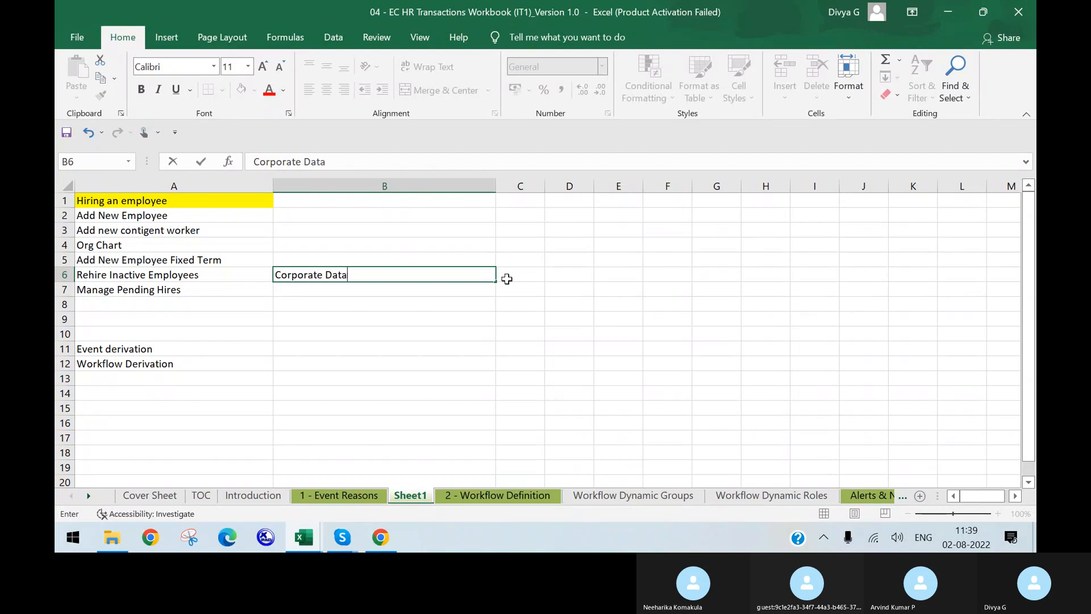
pyautogui.write(' Model')
pyautogui.press('Return')
pyautogui.write('Coun')
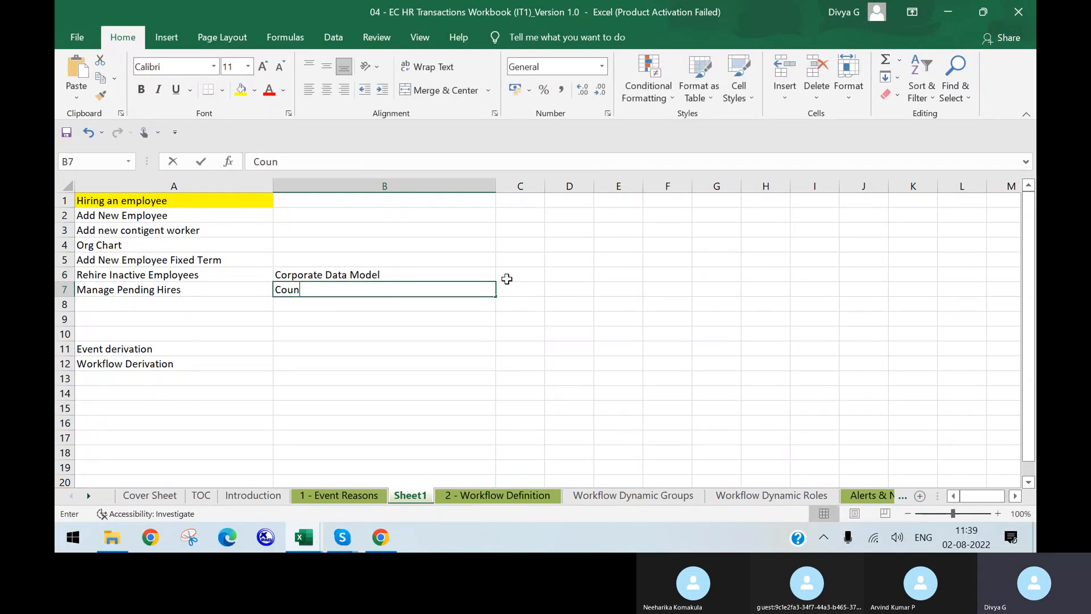
pyautogui.write('try Spec')
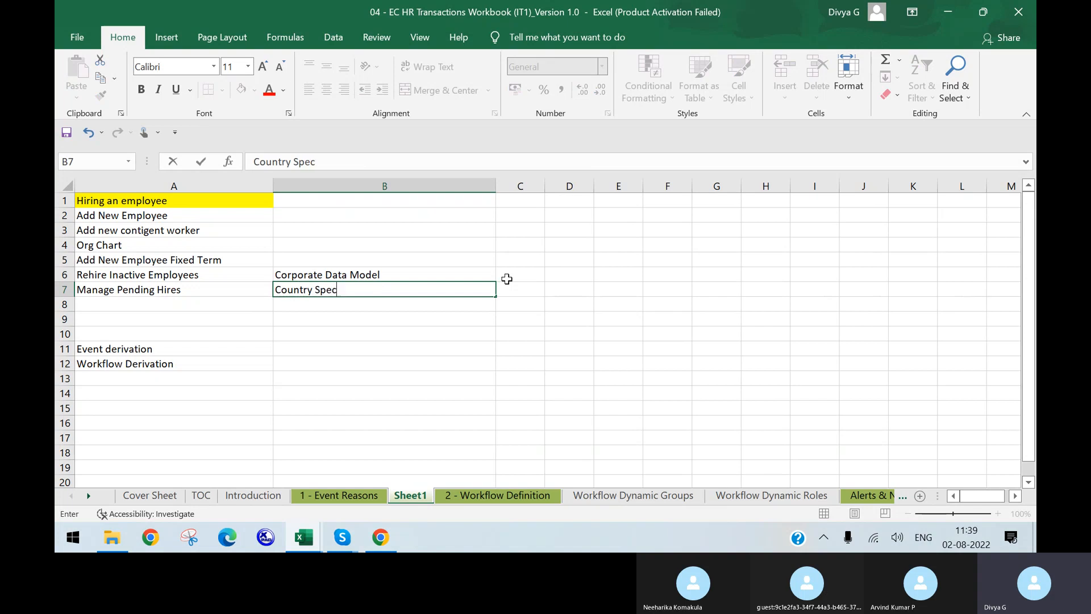
pyautogui.write('ific Corporate data Model')
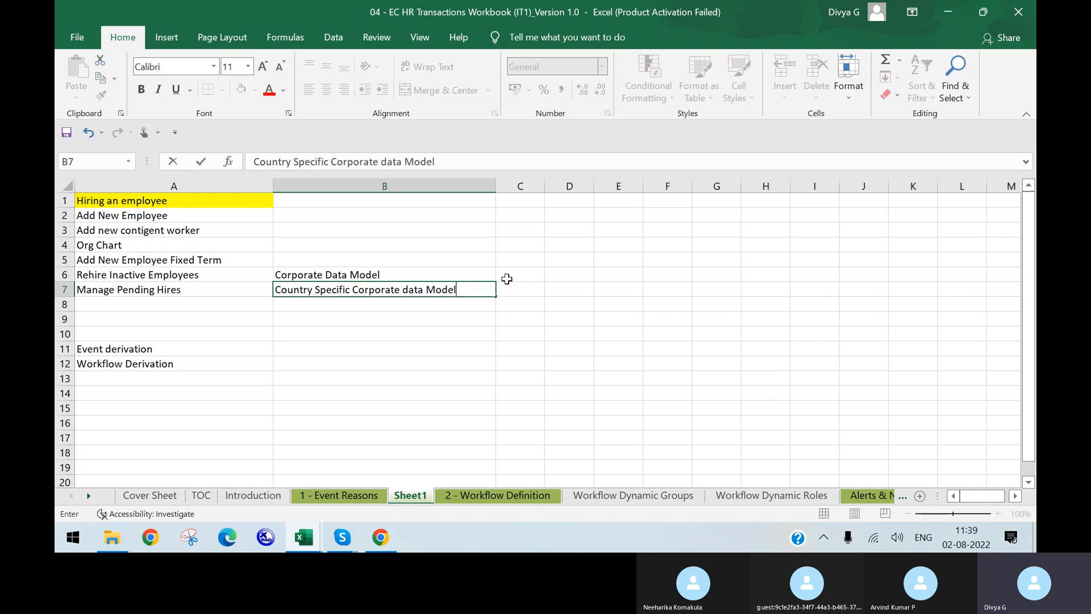
pyautogui.press('Return')
pyautogui.write('Successsion')
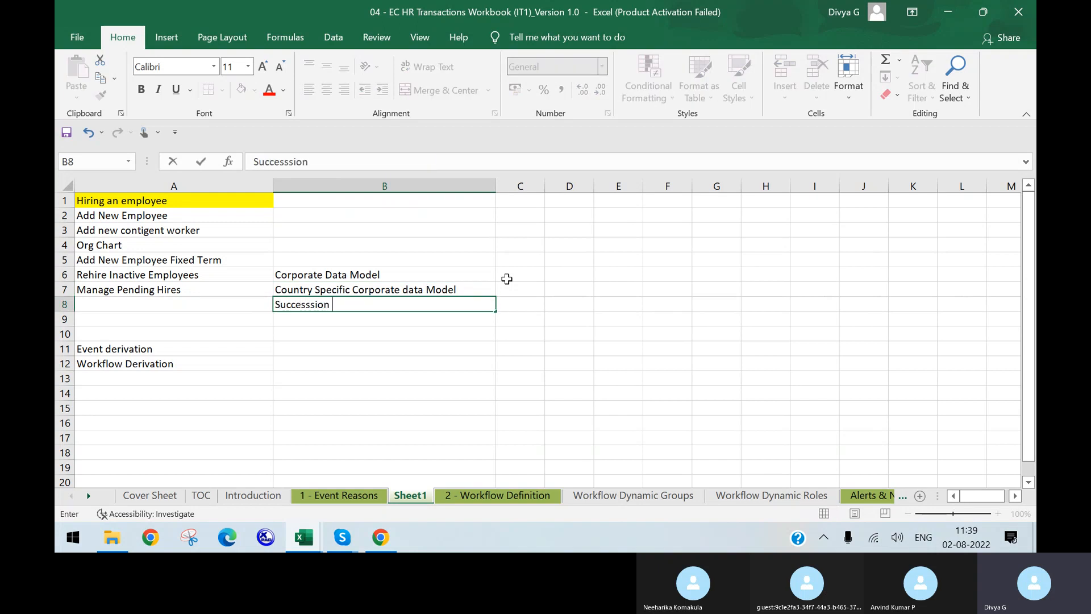
pyautogui.press('BackSpace')
pyautogui.press('BackSpace')
pyautogui.write('Data Model')
pyautogui.press('Return')
# Enter 'Country Specific Succession data Model' in B9, replacing the autocompleted Corporate text
pyautogui.write('Country Spec')
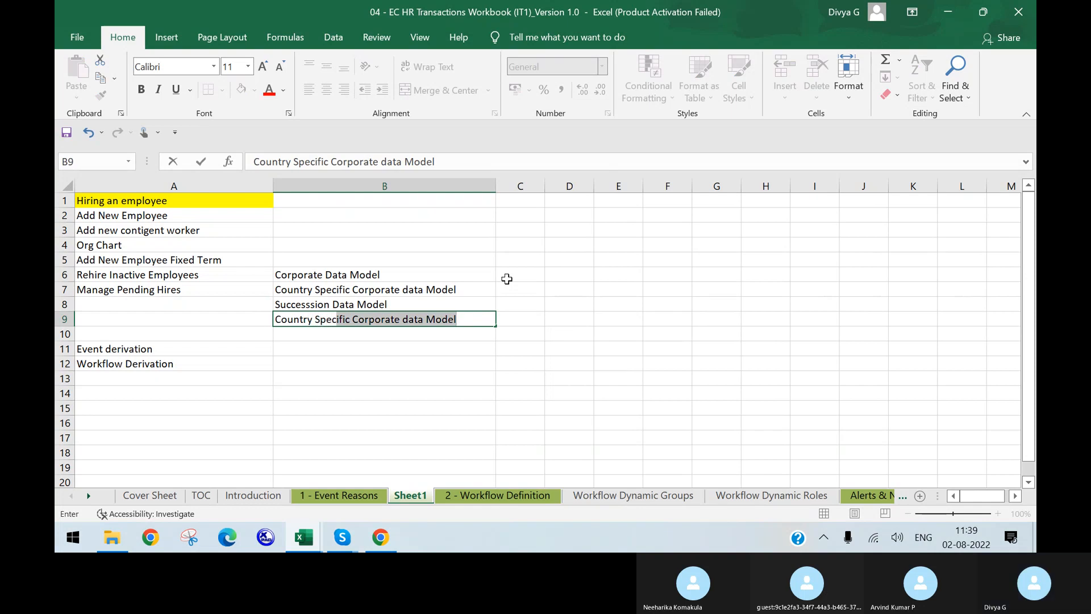
pyautogui.click(396, 319)
pyautogui.press('BackSpace')
pyautogui.press('BackSpace')
pyautogui.press('BackSpace')
pyautogui.press('BackSpace')
pyautogui.press('BackSpace')
pyautogui.press('BackSpace')
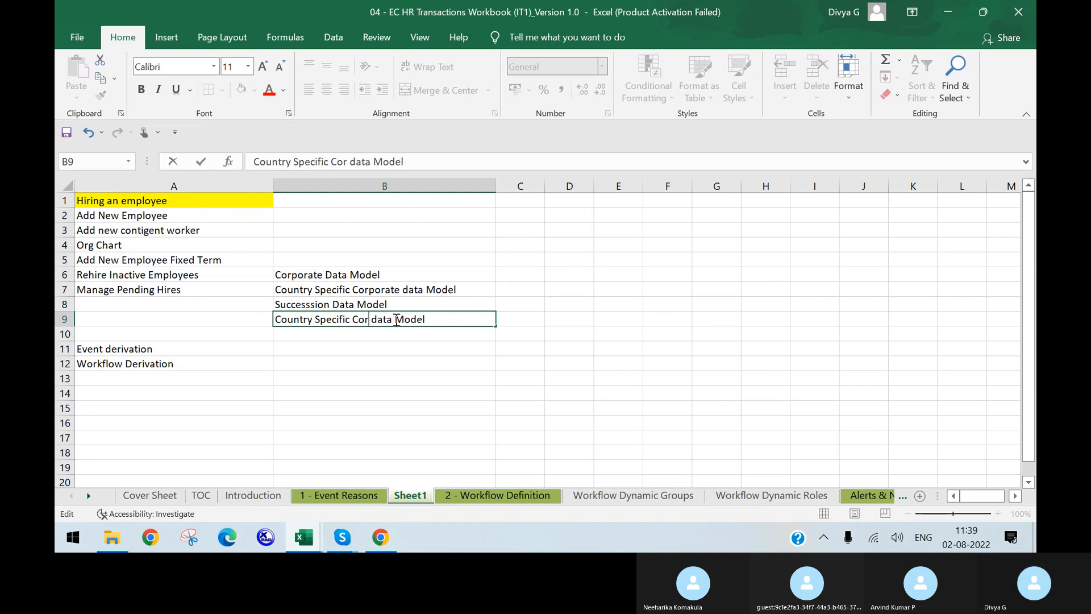
pyautogui.press('BackSpace')
pyautogui.press('BackSpace')
pyautogui.press('BackSpace')
pyautogui.write('Succ')
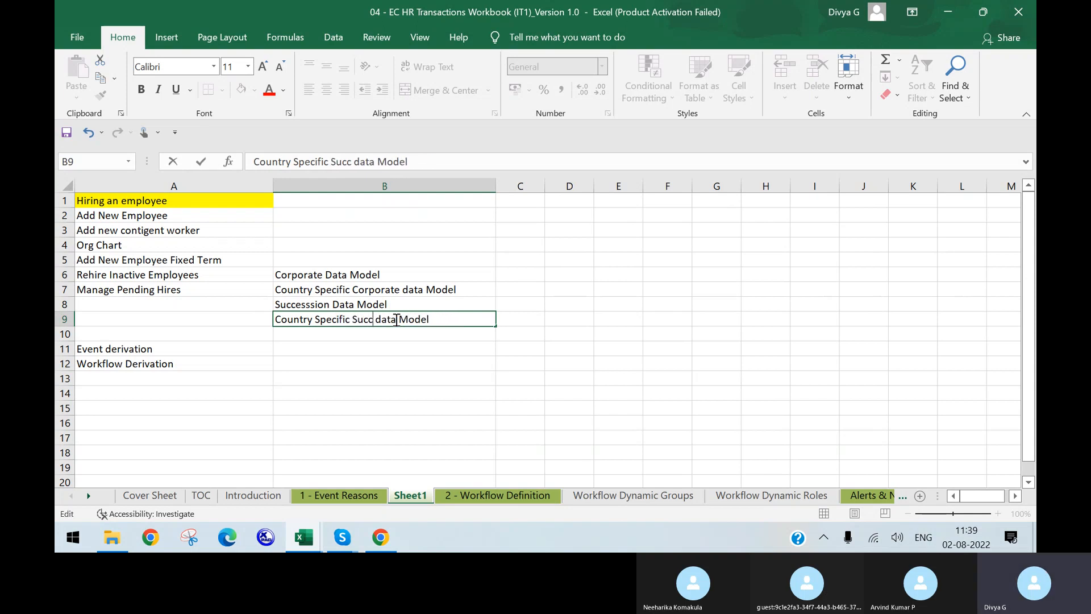
pyautogui.write('ession')
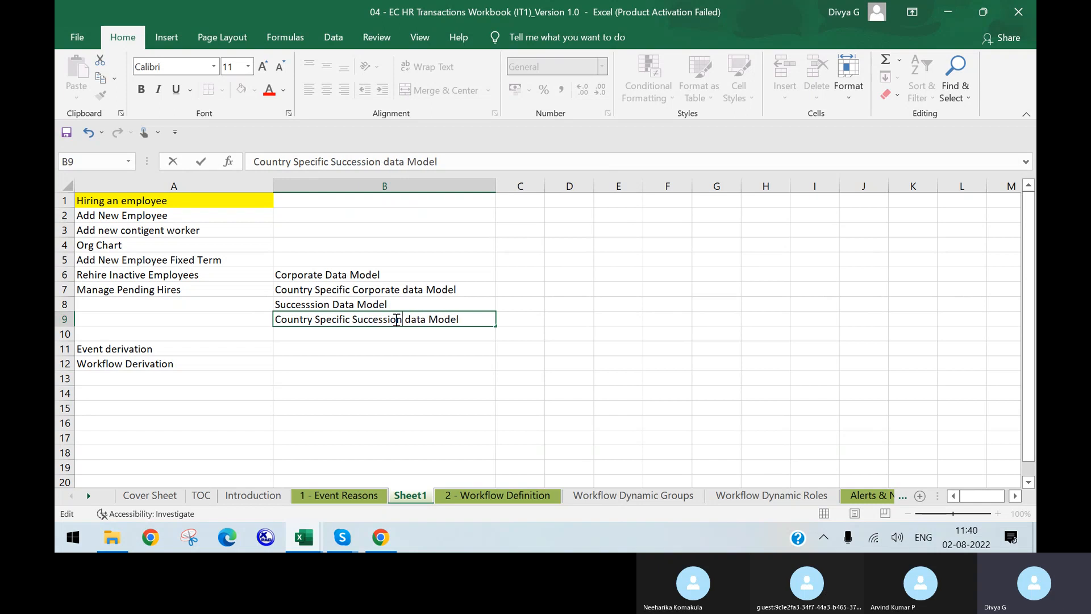
pyautogui.click(345, 255)
pyautogui.click(349, 248)
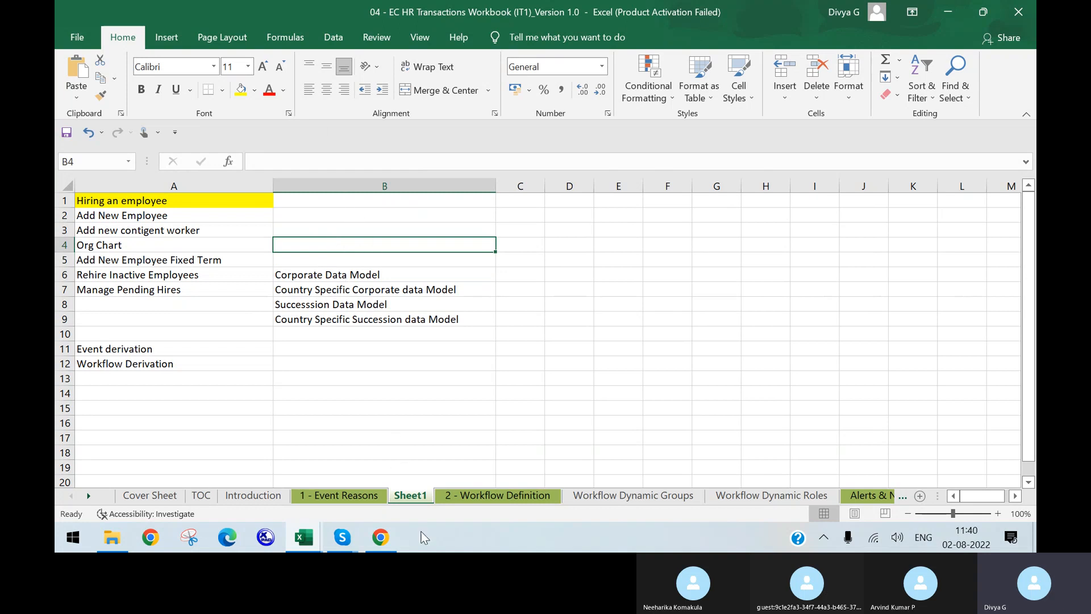
pyautogui.doubleClick(420, 496)
# Rename the sheet 'Interview poit' and add a yellow-filled 'Data Model'' heading in B5
pyautogui.write('I')
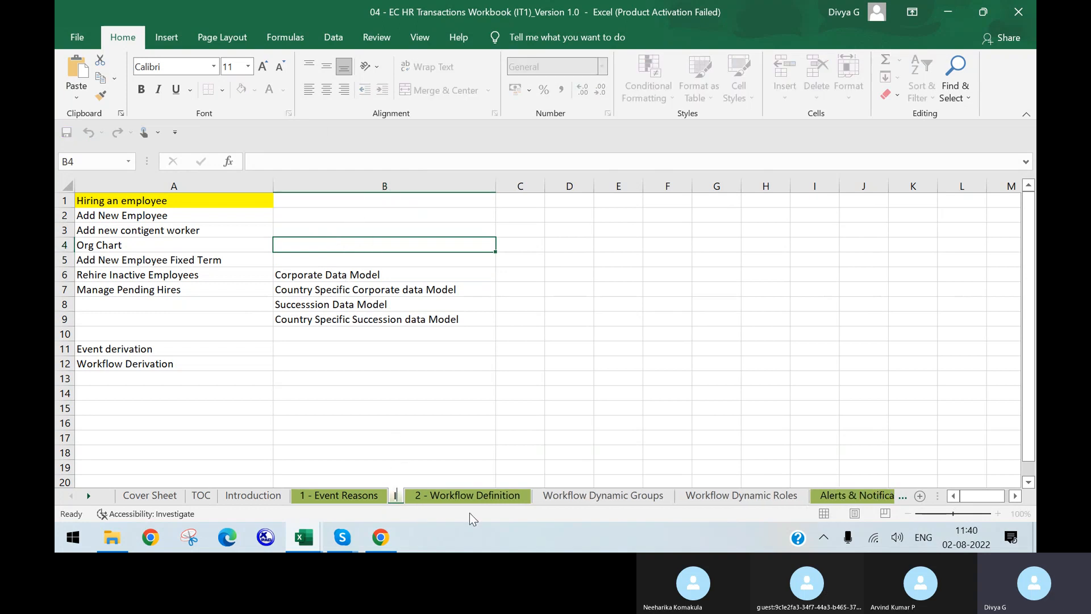
pyautogui.write('ntervie')
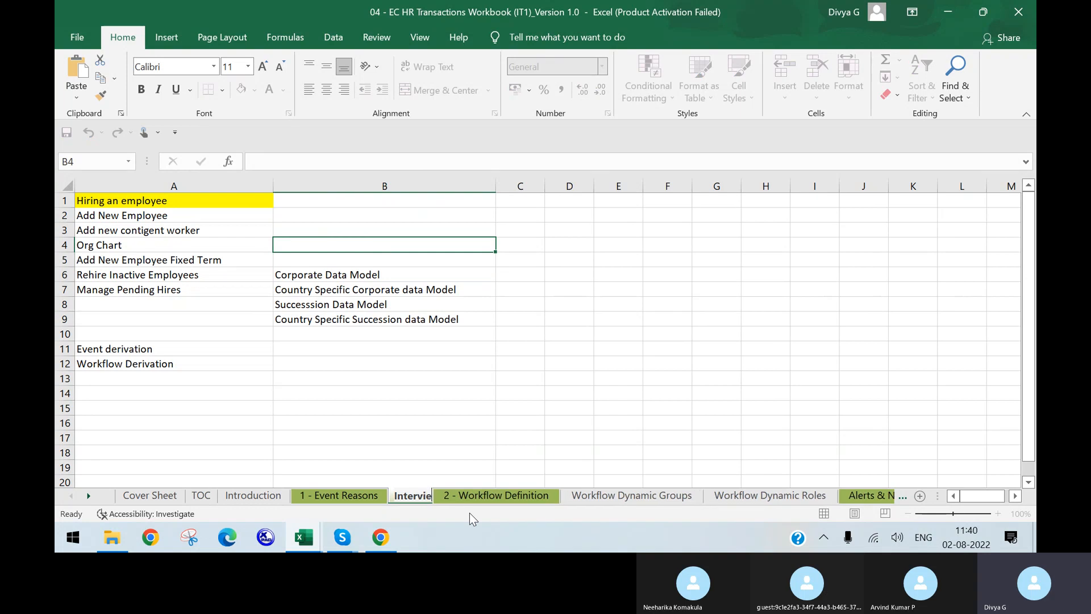
pyautogui.write('w poit')
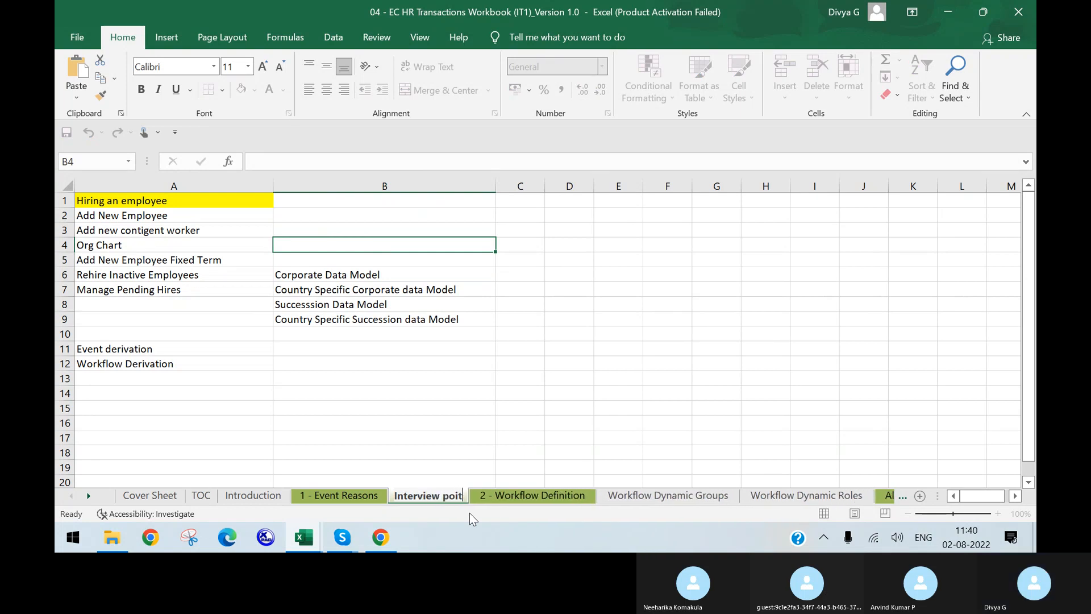
pyautogui.press('Return')
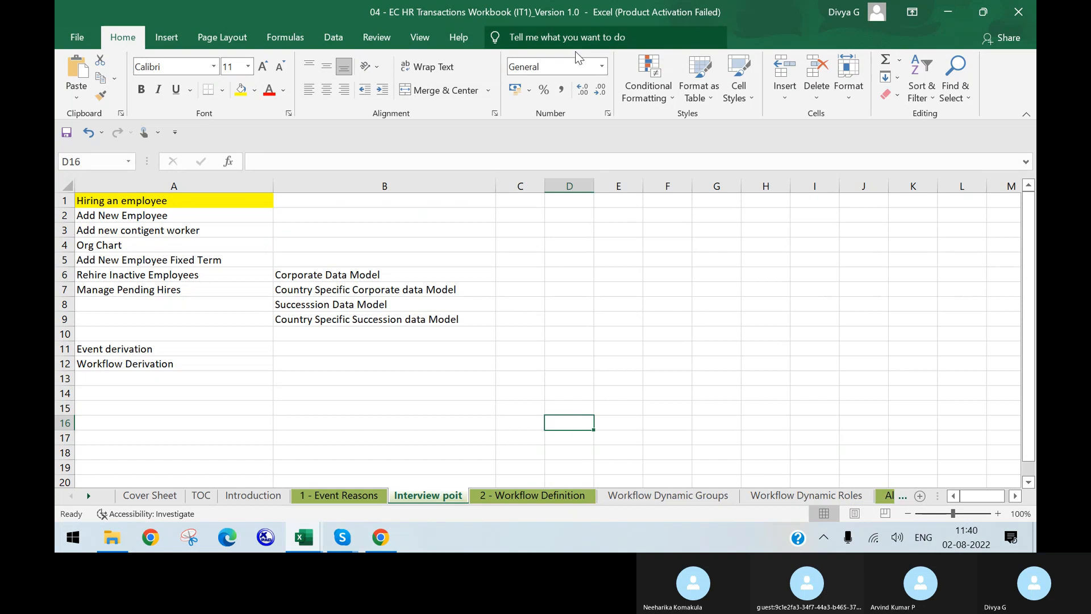
pyautogui.click(377, 256)
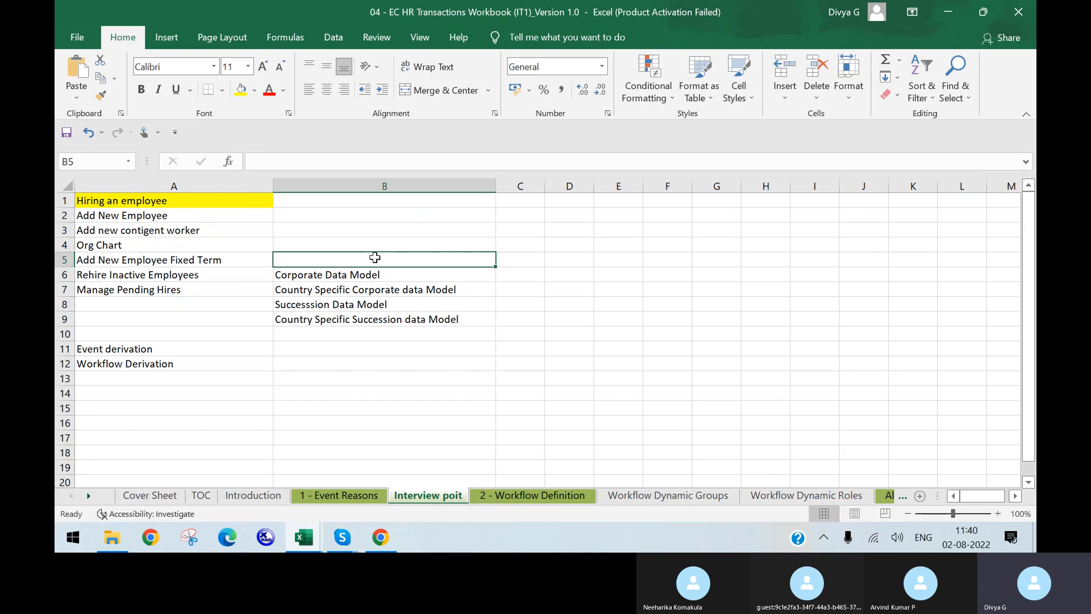
pyautogui.write('Data M')
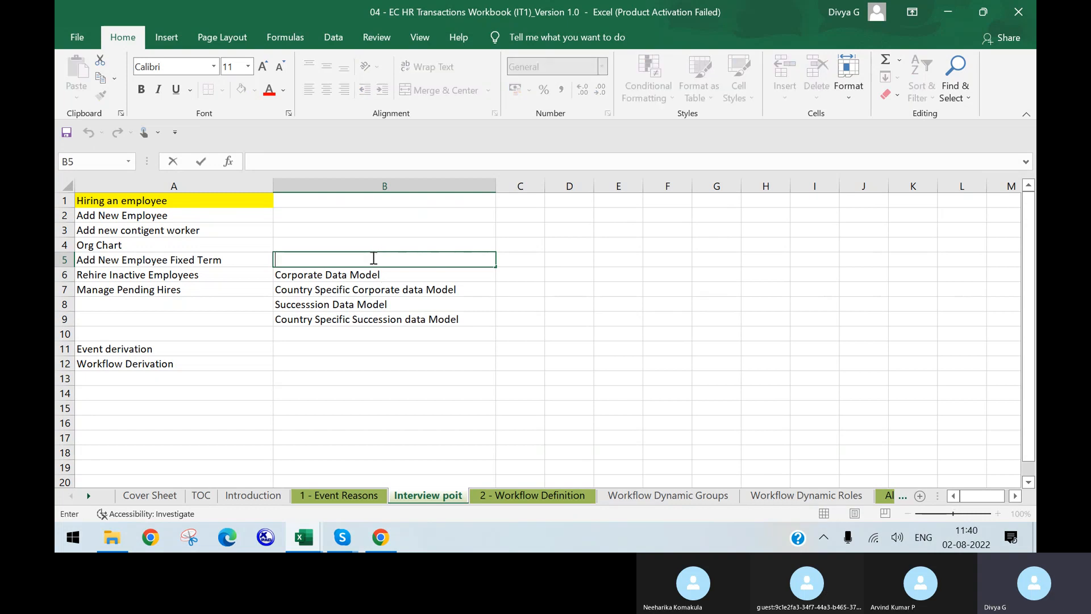
pyautogui.write('Odel')
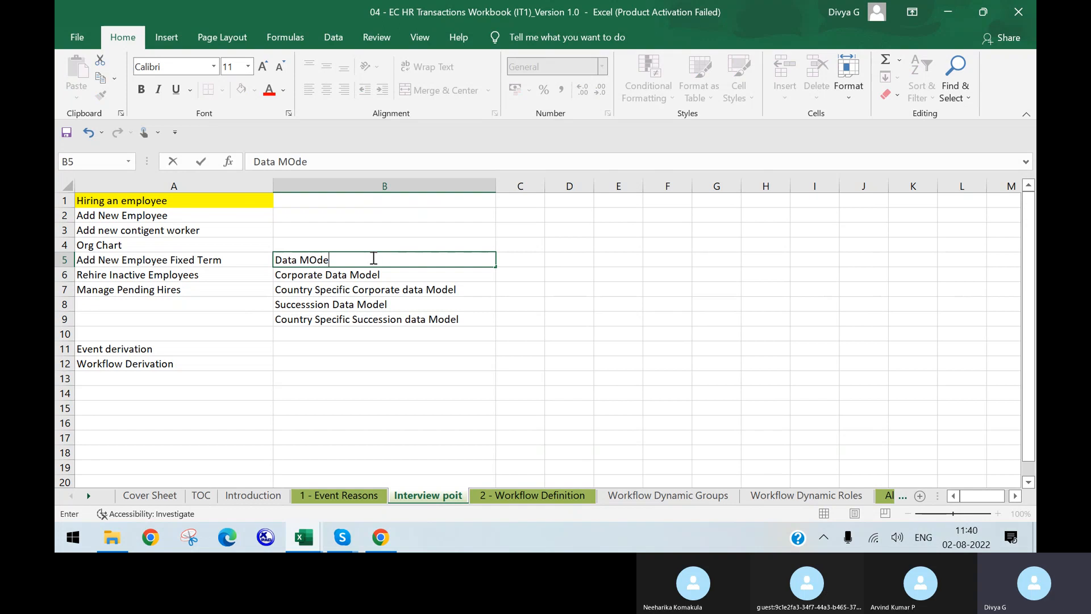
pyautogui.hotkey('shift', 'Left')
pyautogui.hotkey('shift', 'Left')
pyautogui.hotkey('shift', 'Left')
pyautogui.hotkey('shift', 'Left')
pyautogui.write("odel'")
pyautogui.click(390, 316)
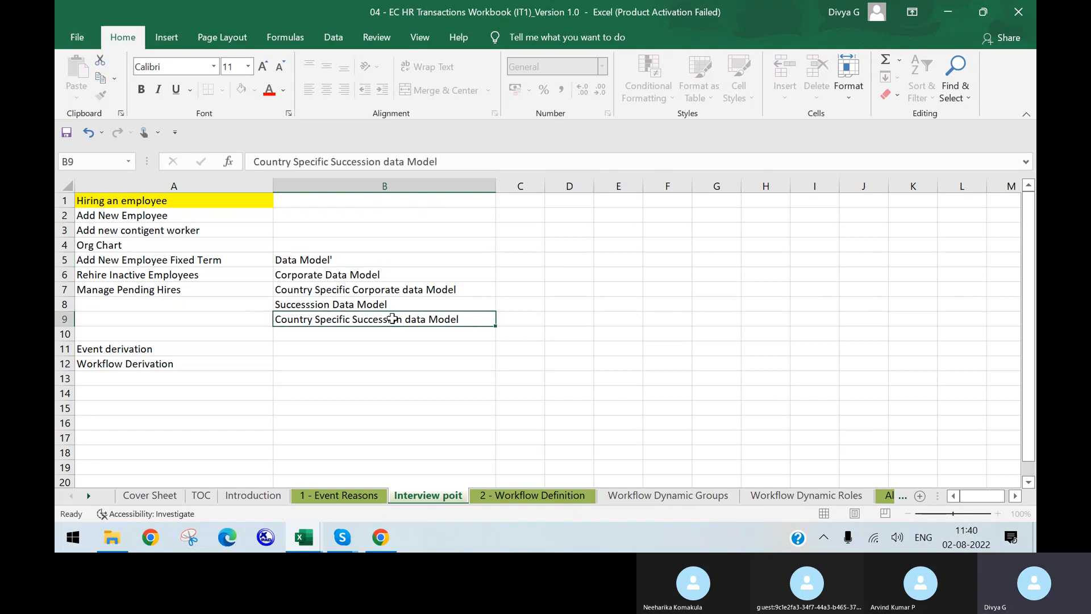
pyautogui.click(373, 254)
pyautogui.click(241, 90)
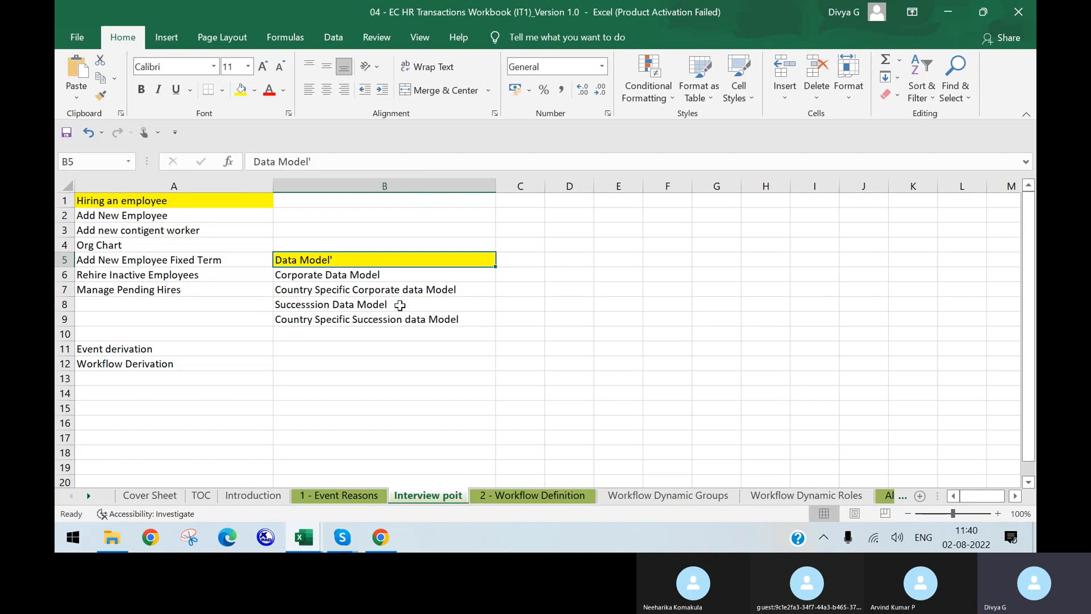
# Copy the Event derivation and Workflow Derivation labels into B10:B11
pyautogui.moveTo(175, 352)
pyautogui.mouseDown()
pyautogui.moveTo(176, 366)
pyautogui.moveTo(178, 356)
pyautogui.mouseUp()
pyautogui.hotkey('ctrl', 'c')
pyautogui.moveTo(296, 334); pyautogui.dragTo(352, 349)
pyautogui.hotkey('ctrl', 'v')
pyautogui.click(355, 380)
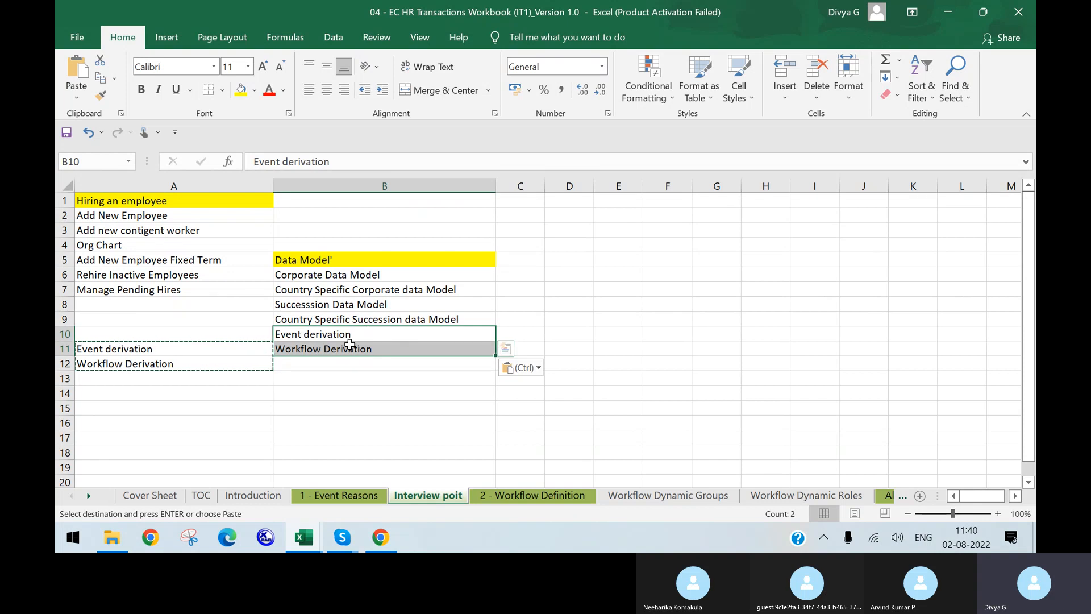
# Insert a blank column B so the data model list shifts to column C
pyautogui.click(364, 379)
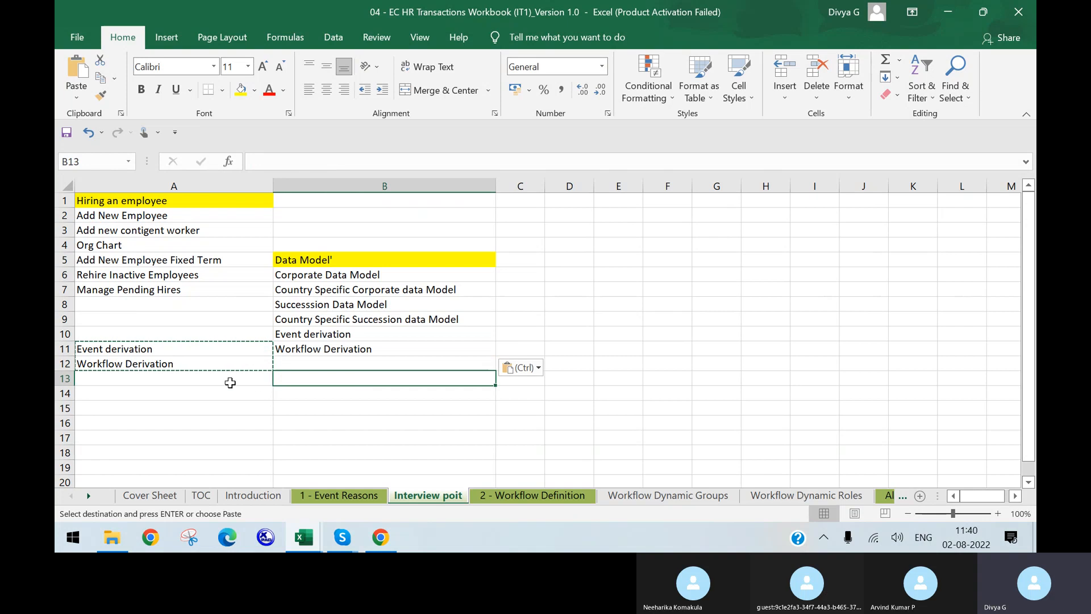
pyautogui.moveTo(214, 344); pyautogui.dragTo(211, 360)
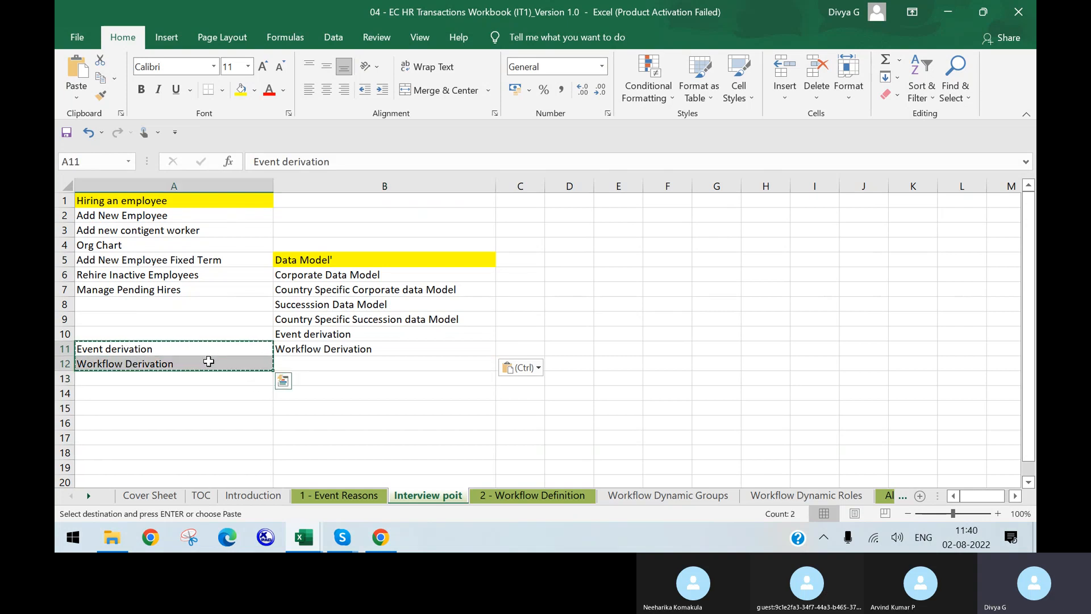
pyautogui.click(380, 380)
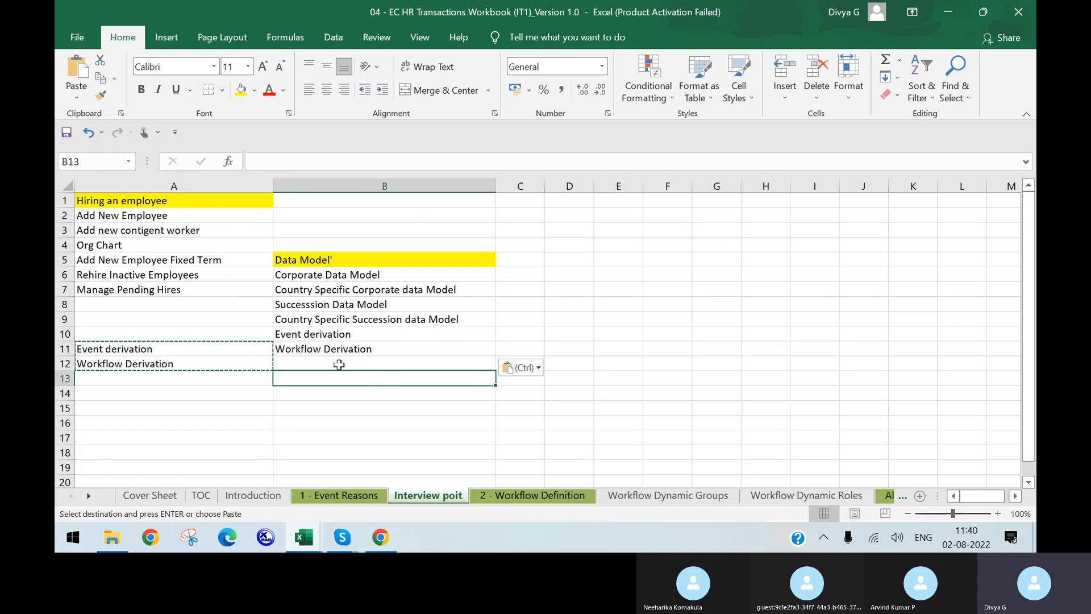
pyautogui.click(311, 181)
pyautogui.rightClick(313, 184)
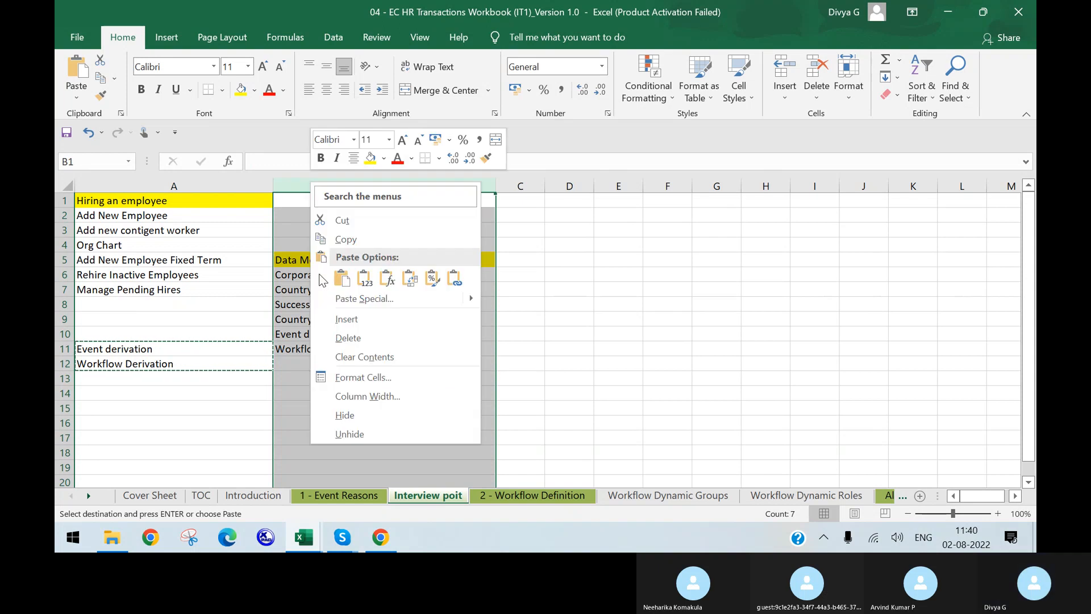
pyautogui.click(346, 320)
pyautogui.click(251, 359)
pyautogui.click(290, 348)
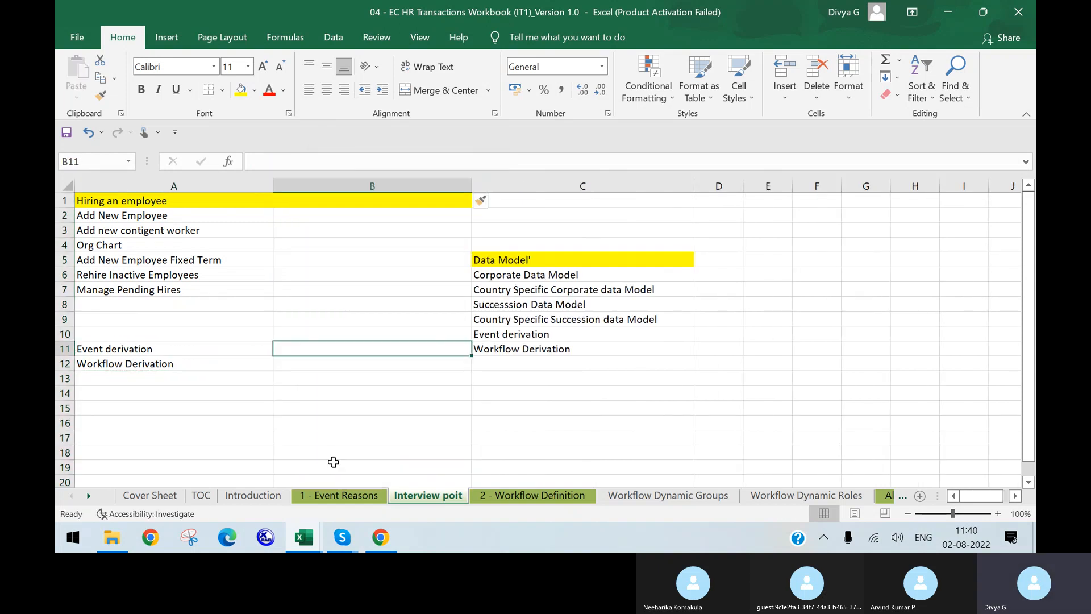
pyautogui.click(395, 538)
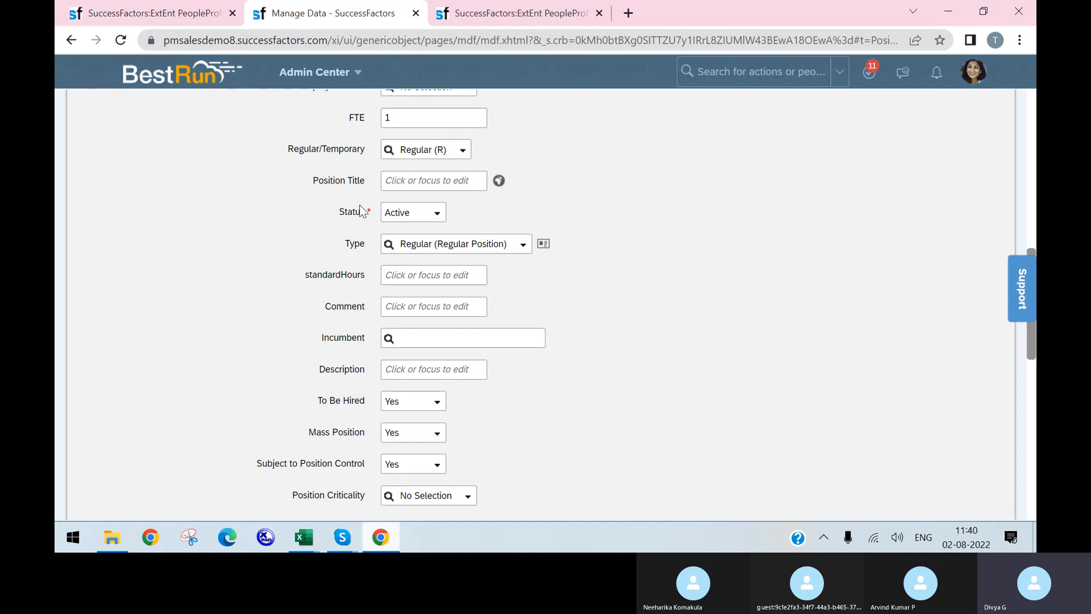
# Switch to the AUSGRID POWER Add New Employee draft and scroll through its fields
pyautogui.click(177, 9)
pyautogui.scroll(-4, 251, 275)
pyautogui.scroll(4, 248, 268)
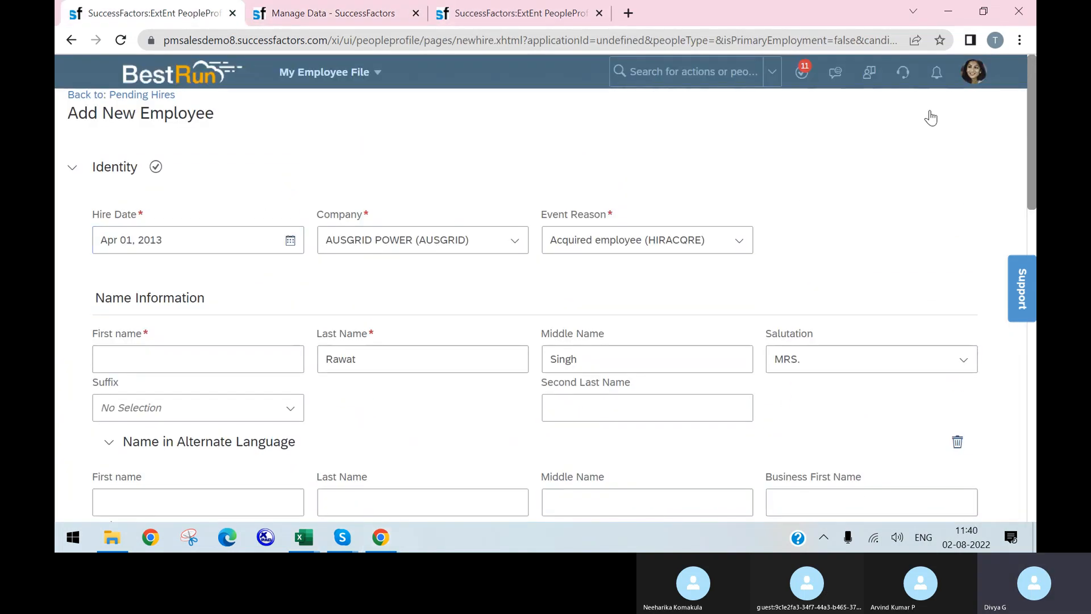
pyautogui.scroll(-3, 484, 288)
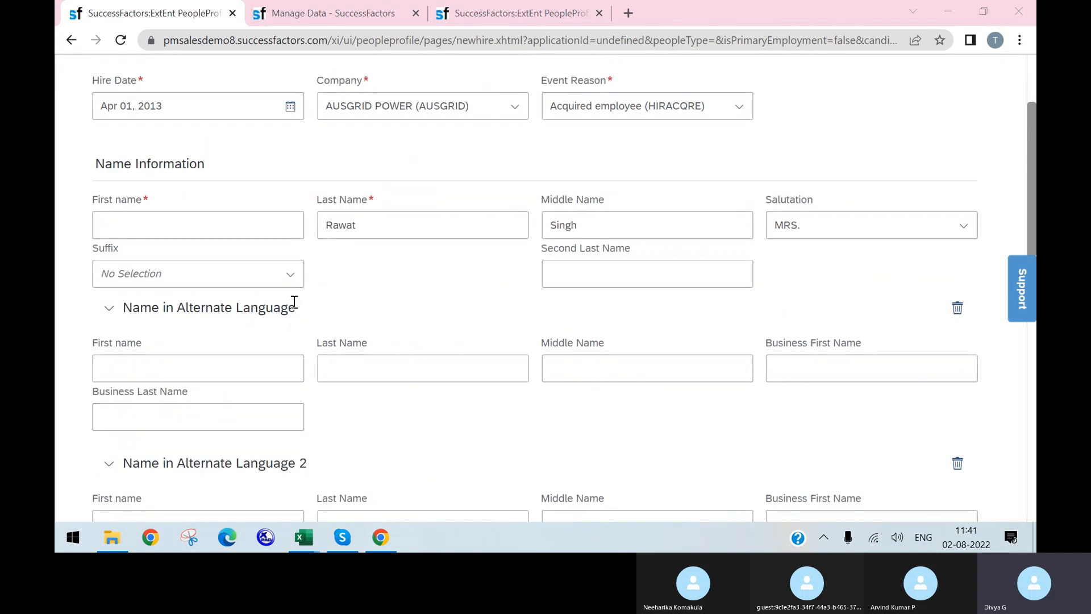
pyautogui.scroll(3, 272, 285)
pyautogui.scroll(-7, 254, 262)
pyautogui.scroll(-11, 253, 262)
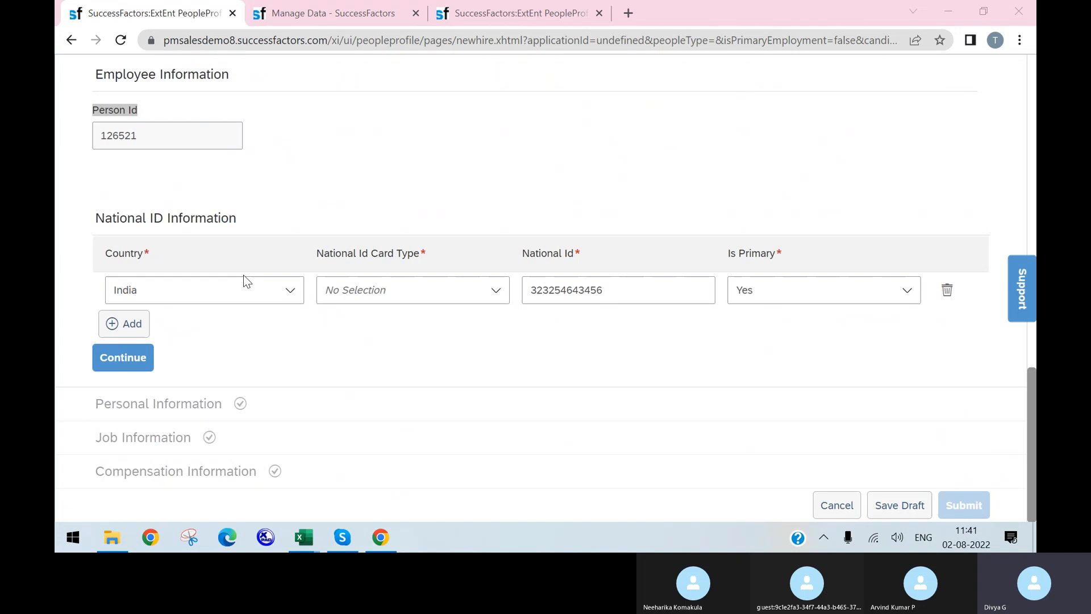
pyautogui.scroll(14, 500, 424)
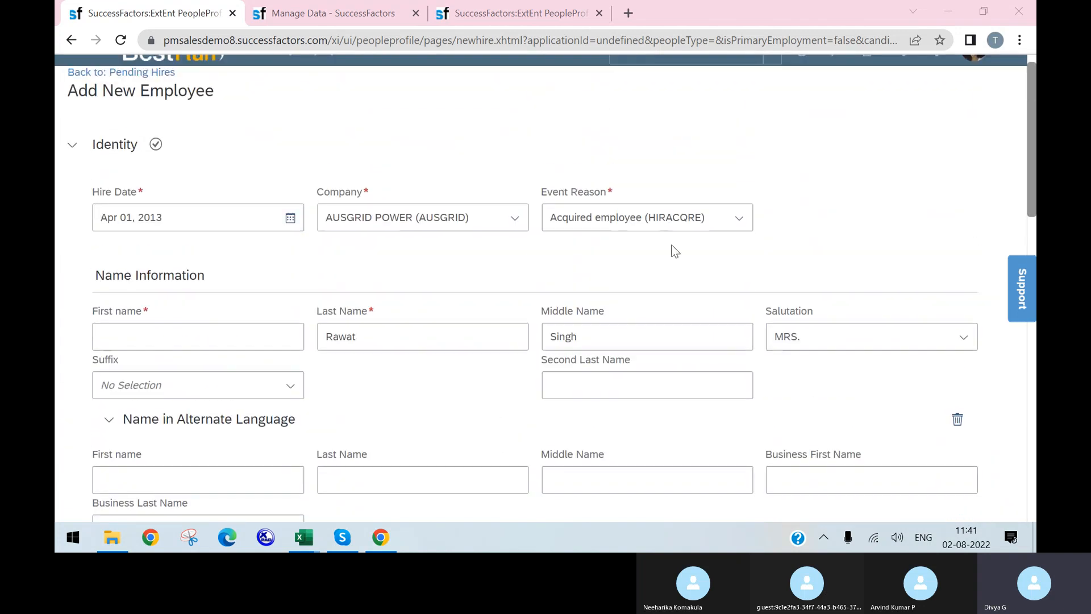
pyautogui.scroll(1, 674, 250)
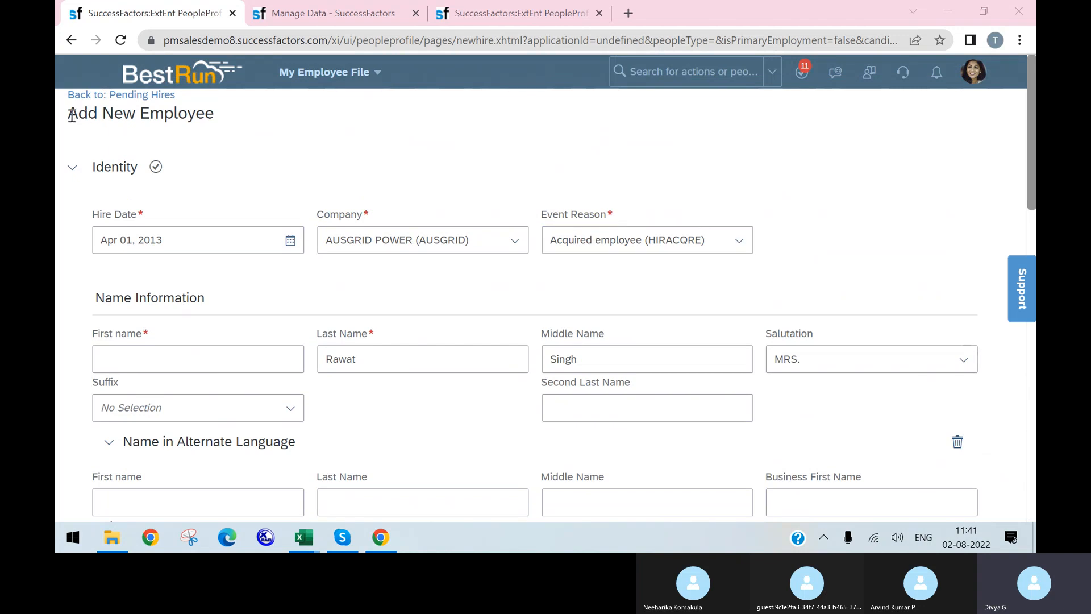
# Highlight the page title and the Event Reason Acquired employee (HIRACQRE)
pyautogui.moveTo(72, 115); pyautogui.dragTo(227, 122)
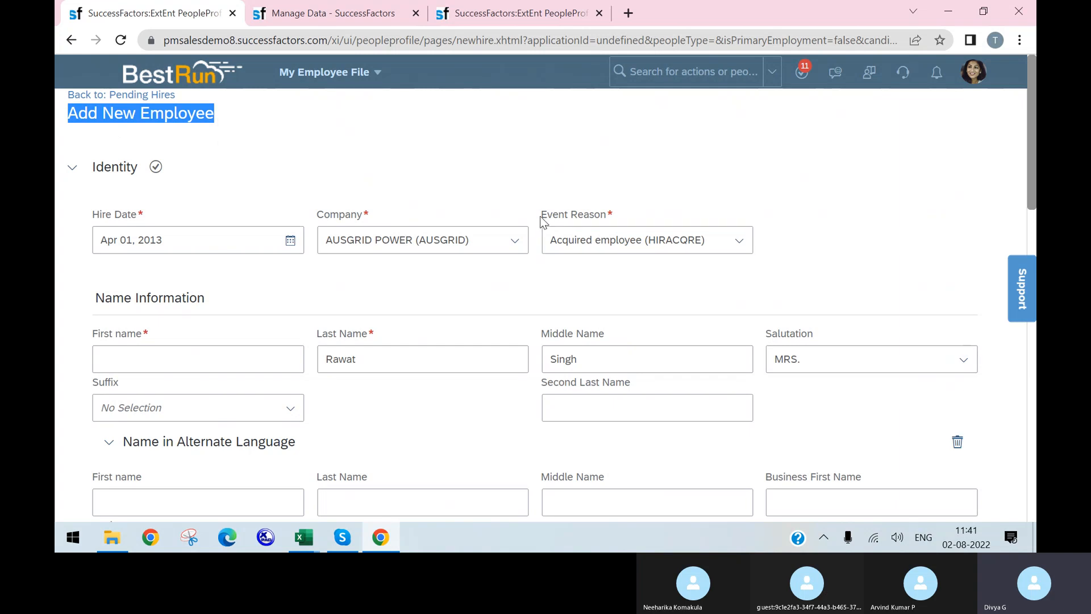
pyautogui.moveTo(539, 218); pyautogui.dragTo(616, 218)
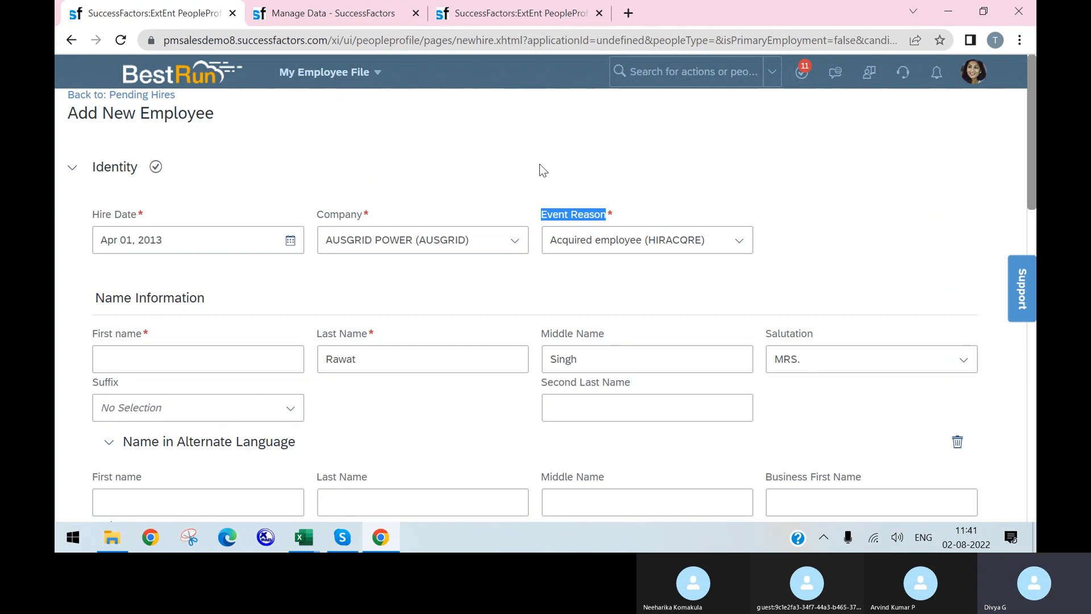
pyautogui.click(664, 246)
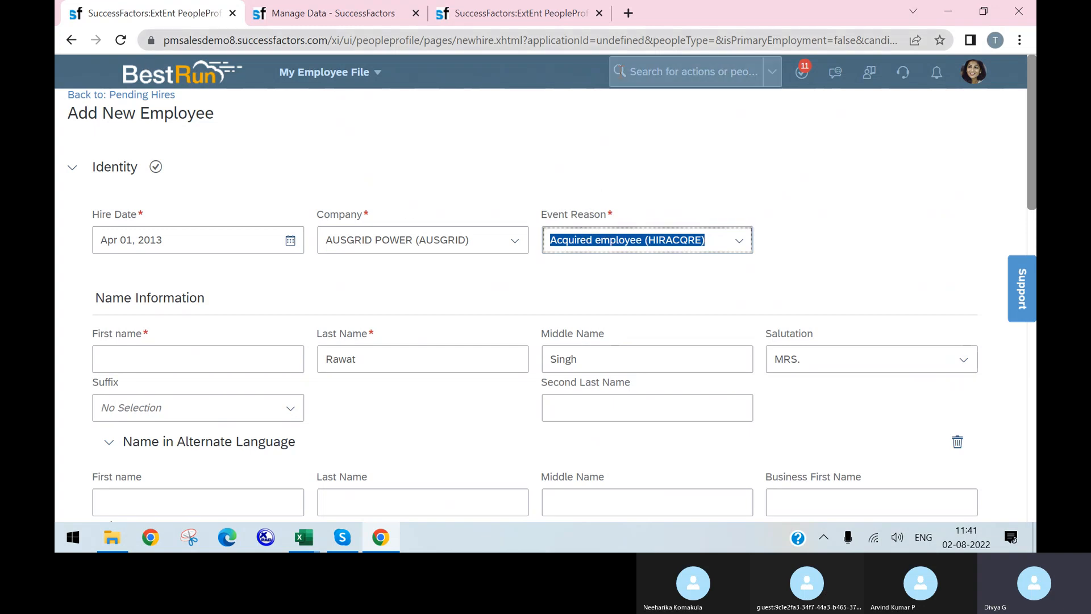
pyautogui.click(688, 71)
# Search 'add new employee' in the header search and start a fresh Add New Employee form
pyautogui.write('add new')
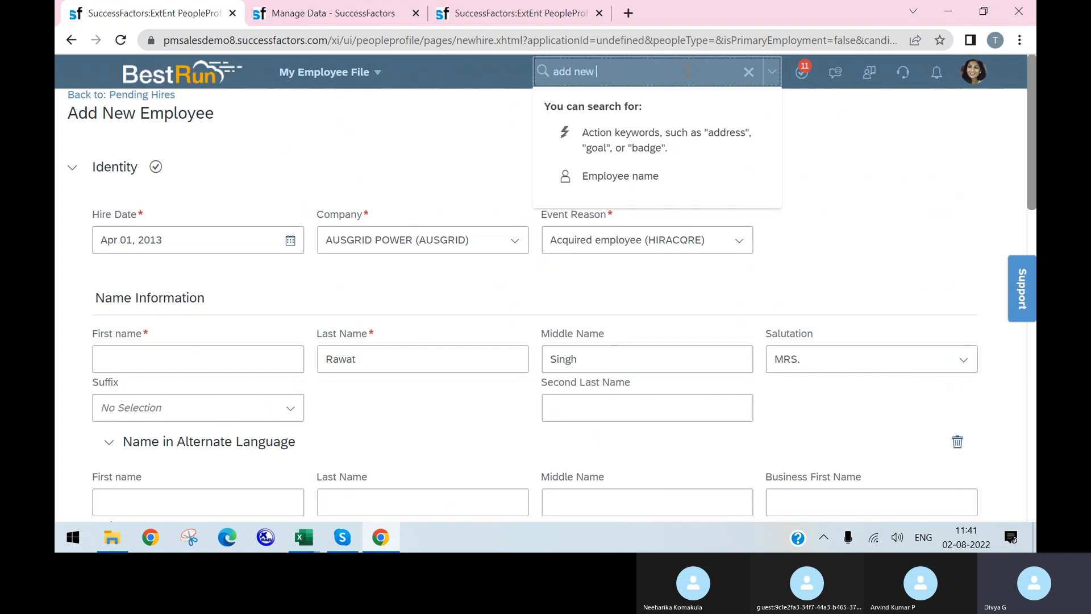
pyautogui.press('Return')
pyautogui.write('dd new e')
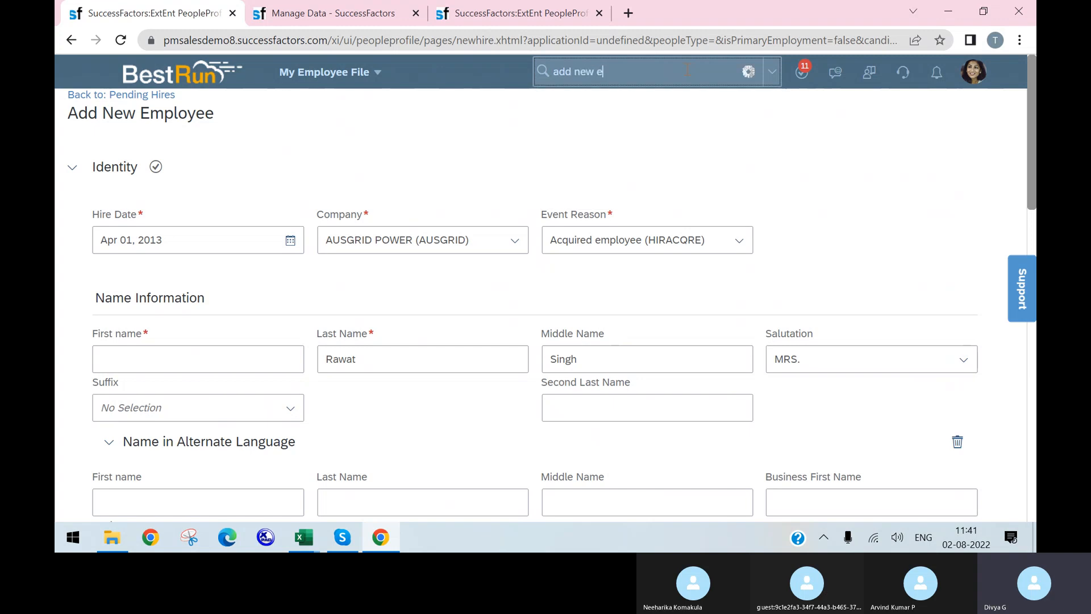
pyautogui.write('mployee')
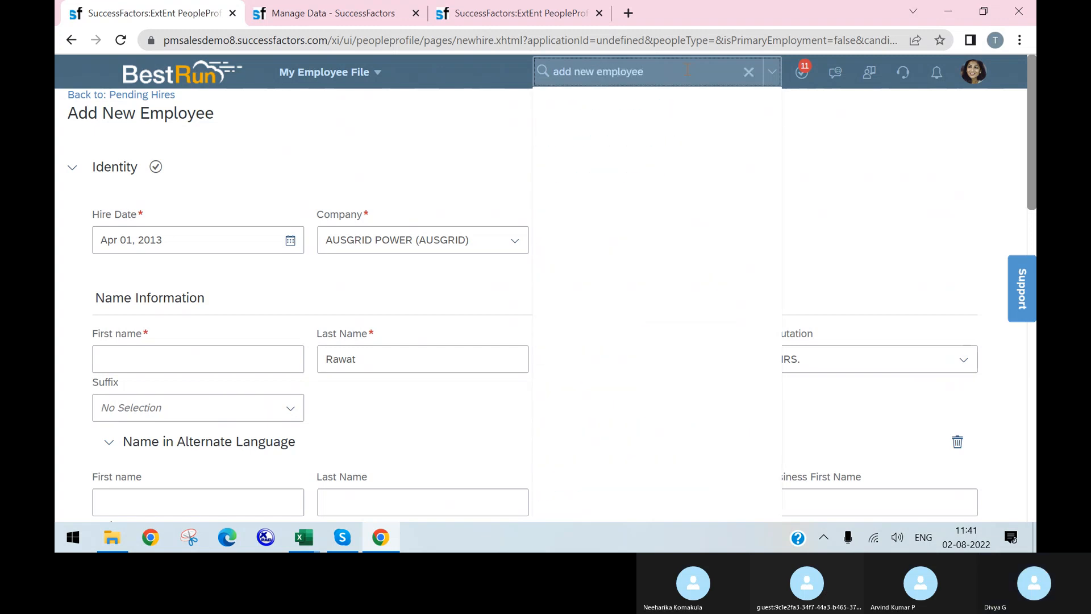
pyautogui.click(653, 140)
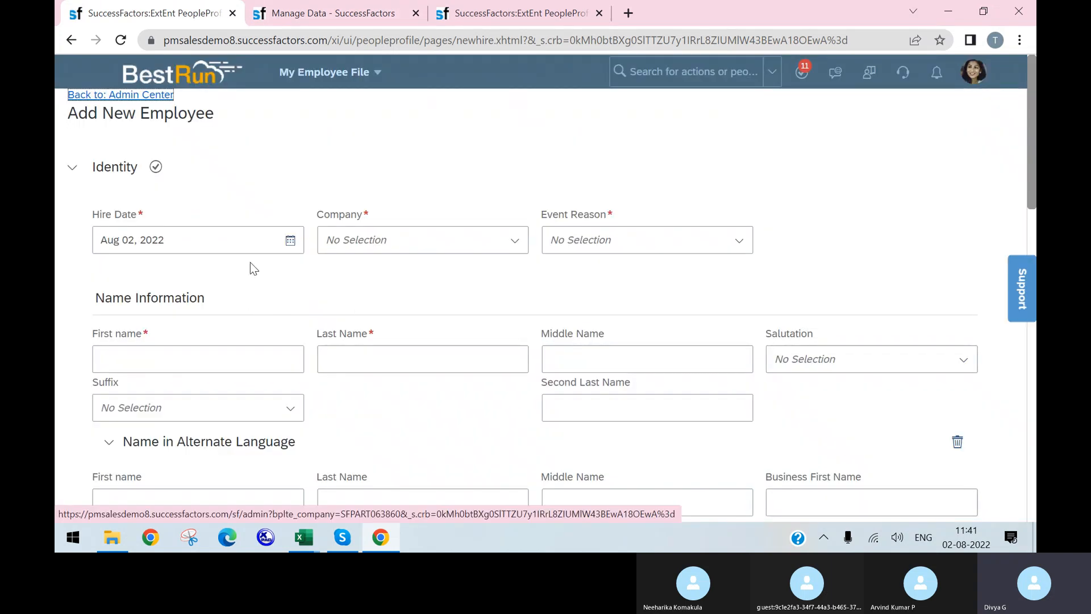
# Set Company to Acer Software Solutions (ACER_SS) and Event Reason to Acquired employee (HIRACQRE)
pyautogui.click(513, 249)
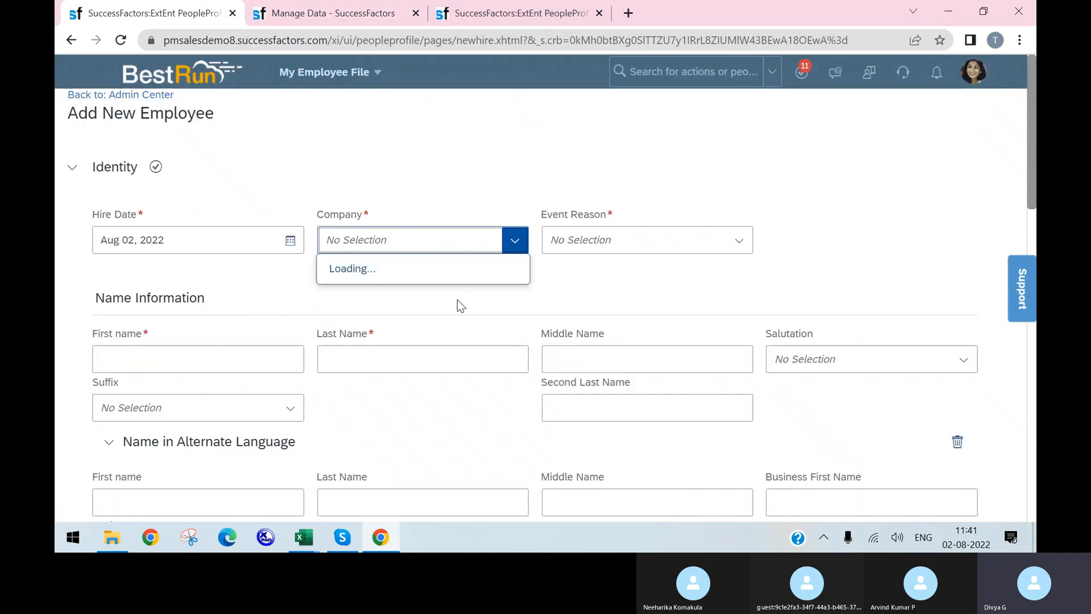
pyautogui.click(409, 307)
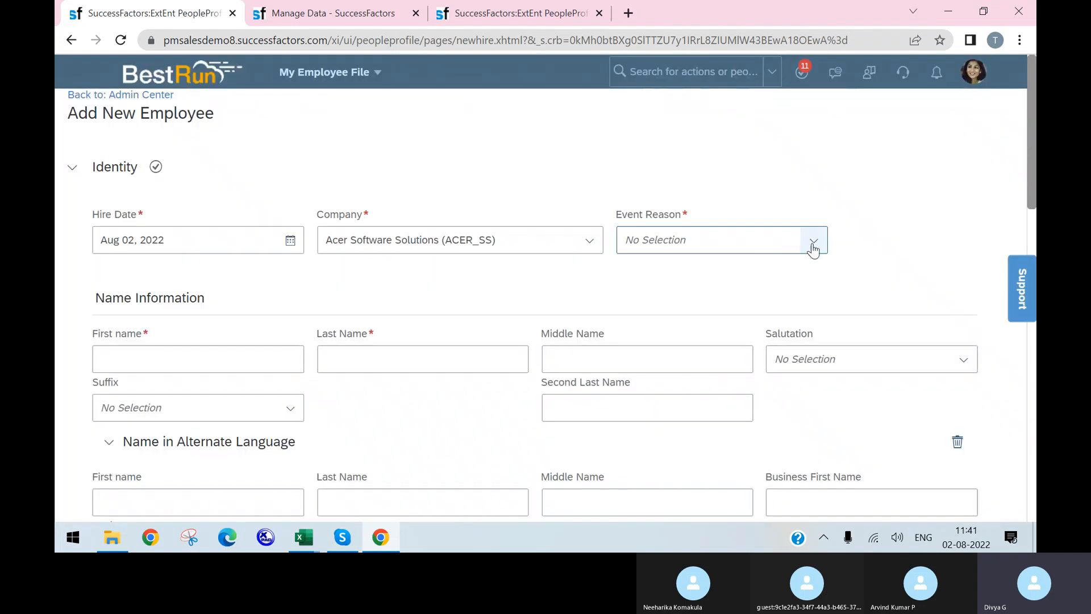
pyautogui.click(816, 243)
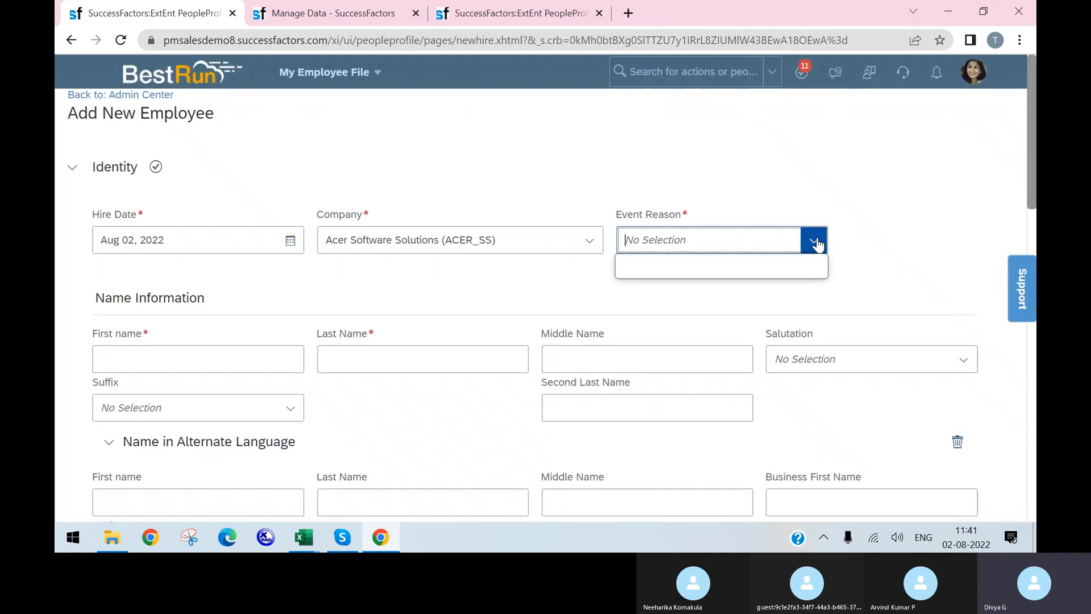
pyautogui.click(710, 278)
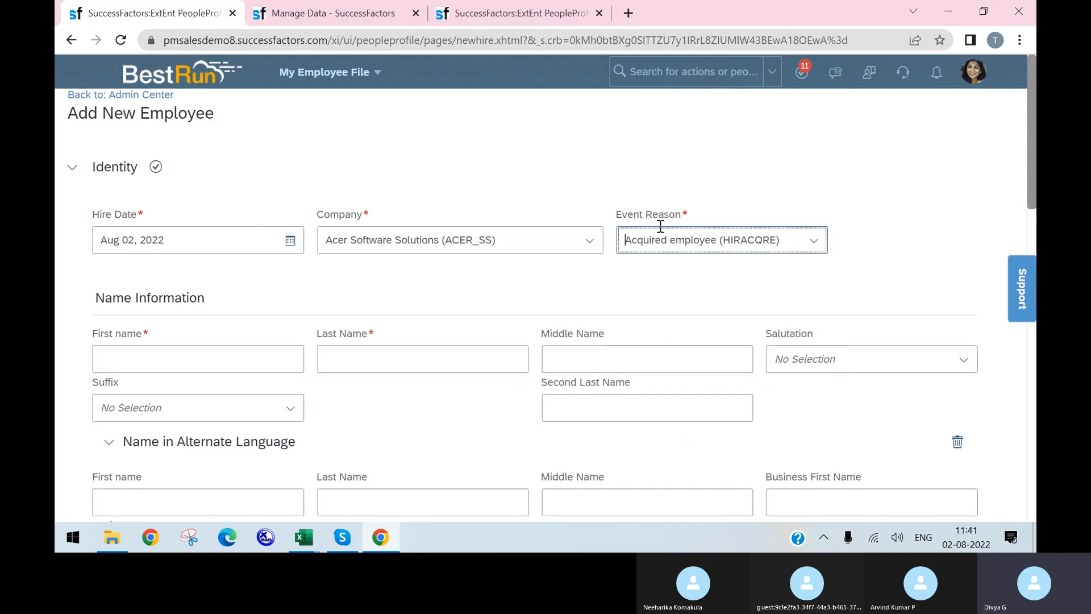
pyautogui.scroll(-4, 680, 282)
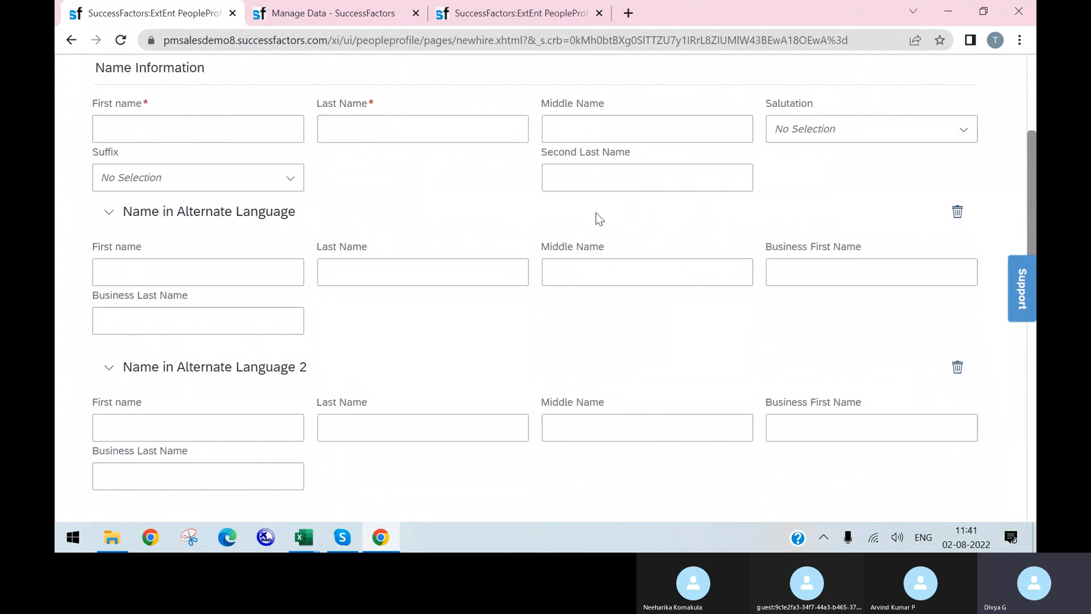
pyautogui.scroll(-11, 570, 251)
pyautogui.scroll(9, 506, 301)
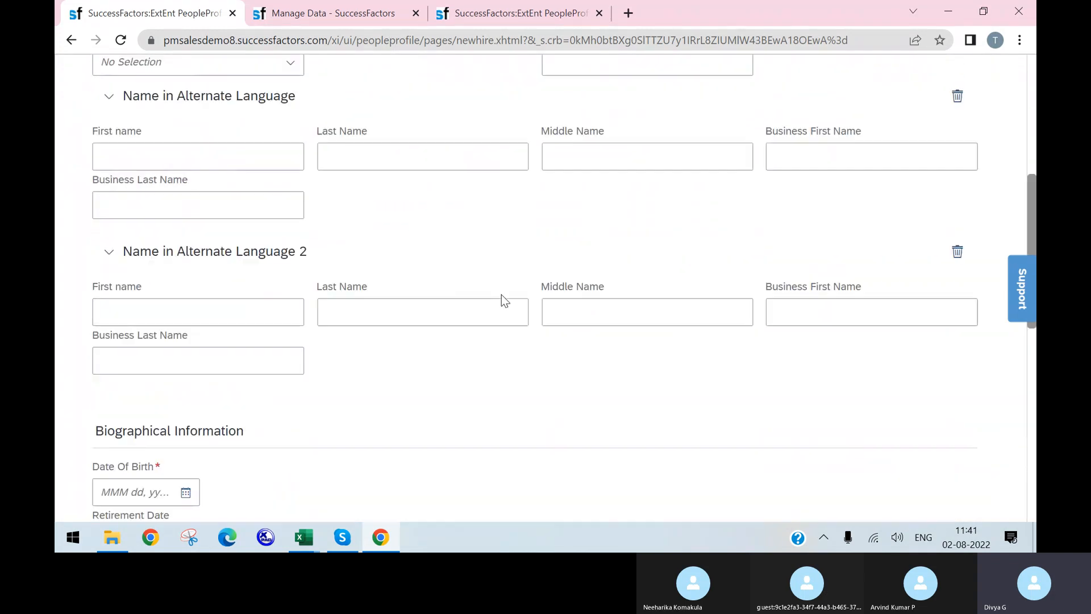
pyautogui.scroll(1, 505, 300)
pyautogui.scroll(-10, 246, 268)
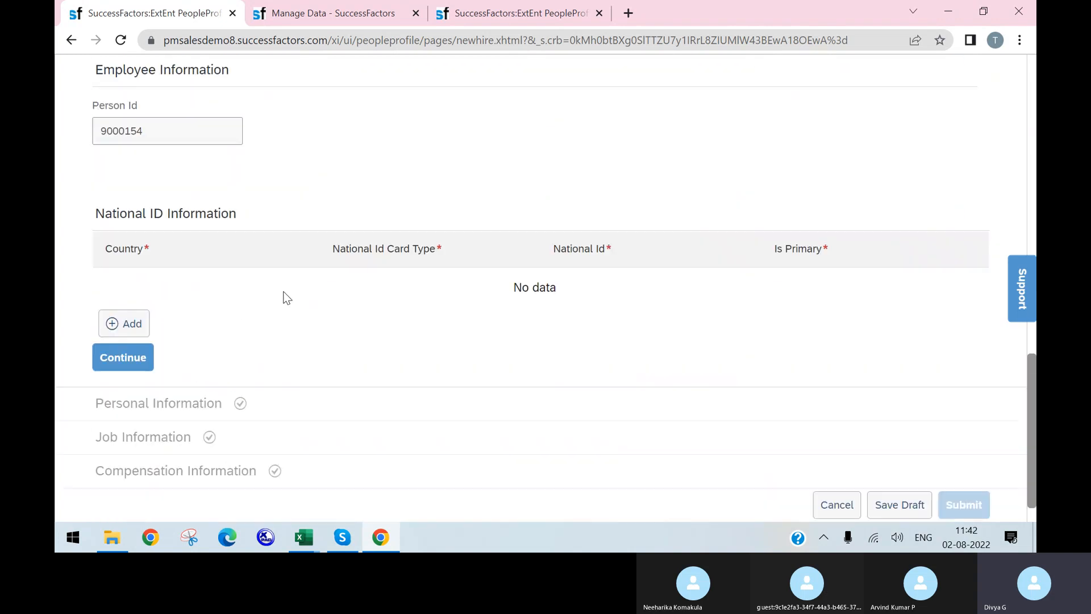
pyautogui.scroll(10, 282, 287)
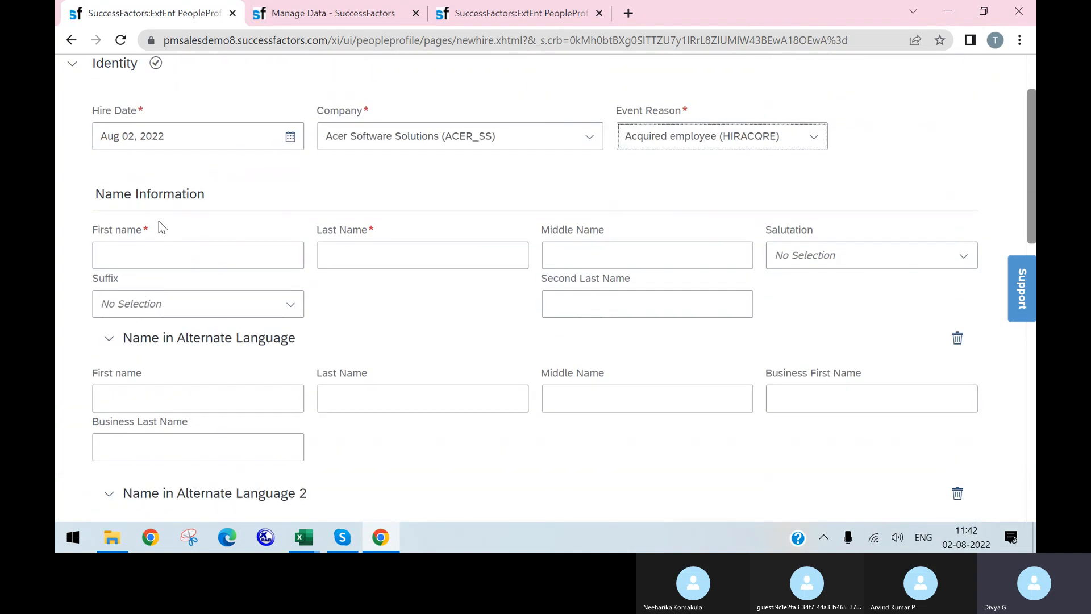
pyautogui.scroll(2, 398, 214)
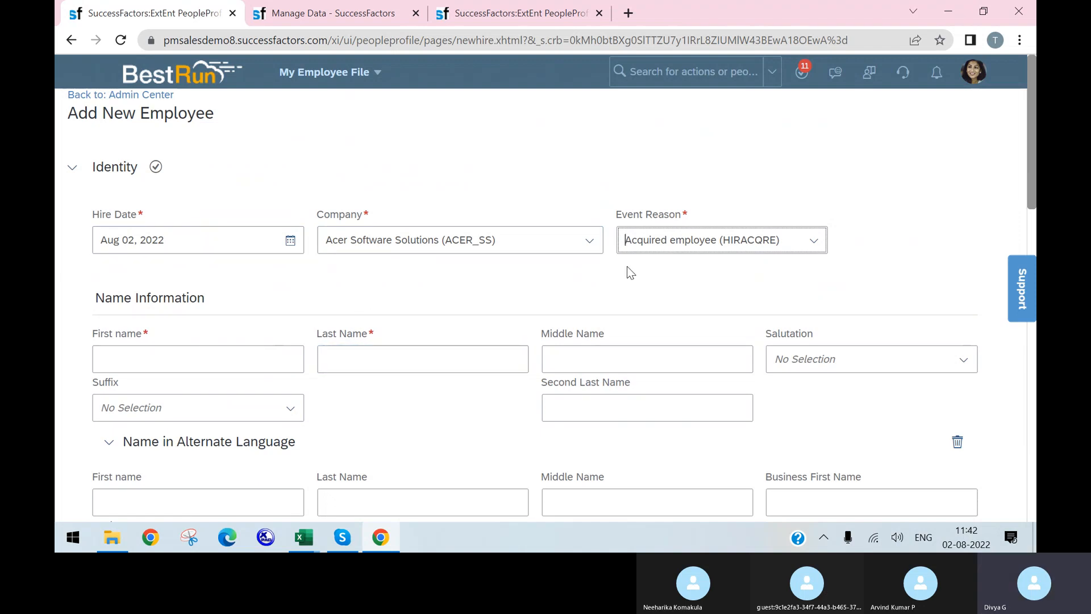
pyautogui.scroll(-2, 392, 321)
pyautogui.scroll(-2, 392, 317)
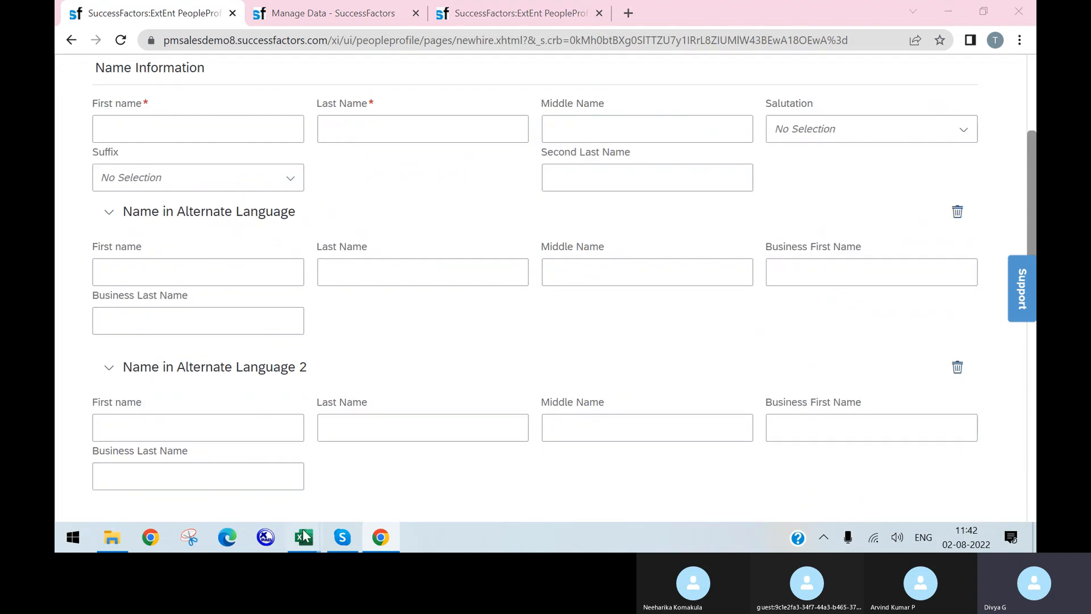
pyautogui.moveTo(304, 538)
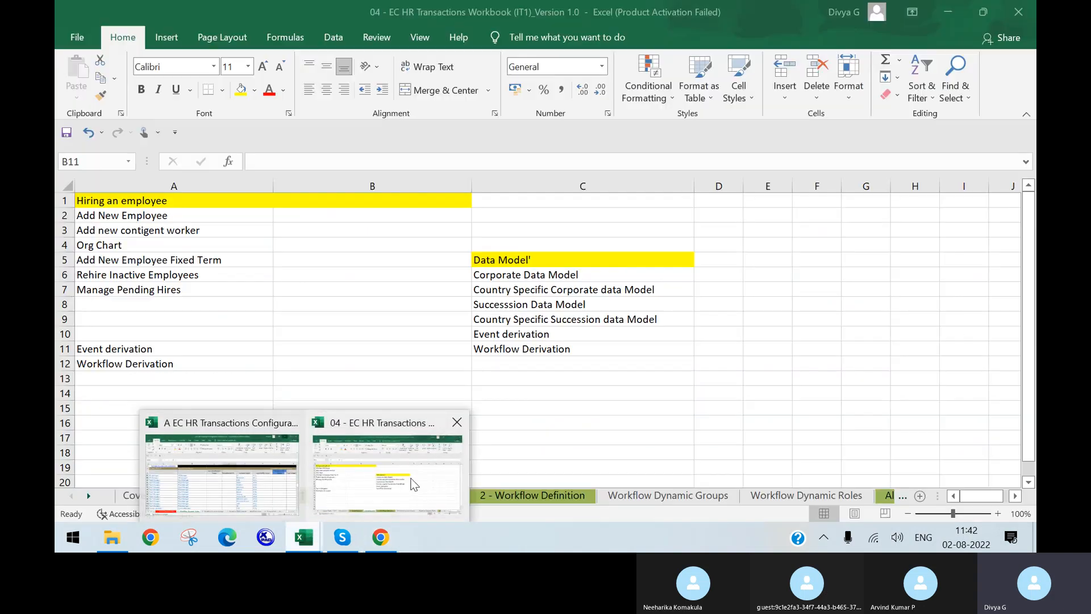
# In the Interview poit sheet, enter Work Flow Derivation in A17 and Event derivation in B17
pyautogui.click(182, 364)
pyautogui.click(205, 394)
pyautogui.click(227, 438)
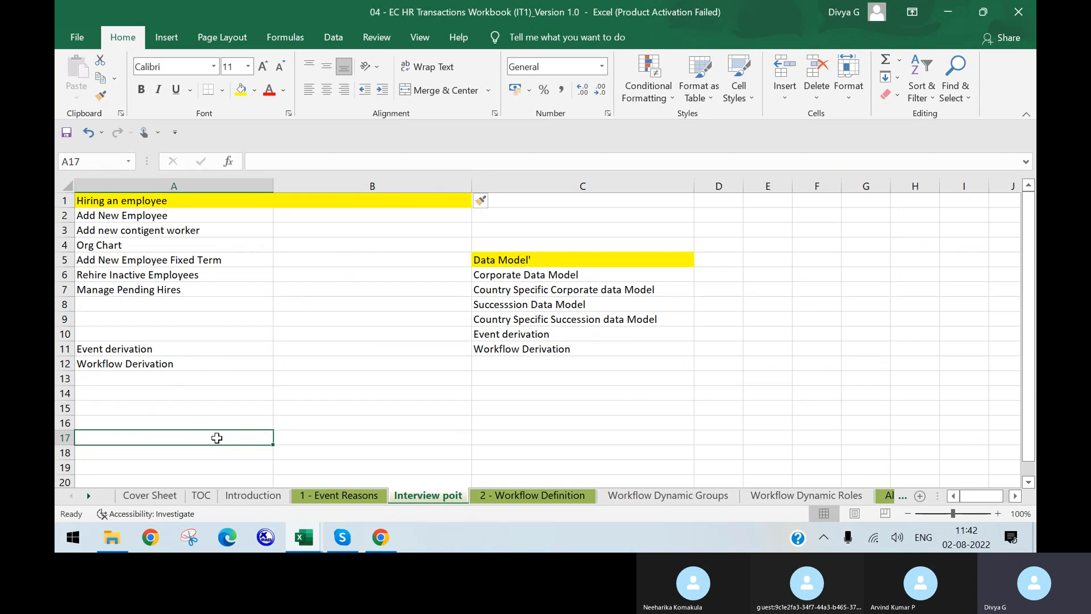
pyautogui.write('Work Flow Derivation')
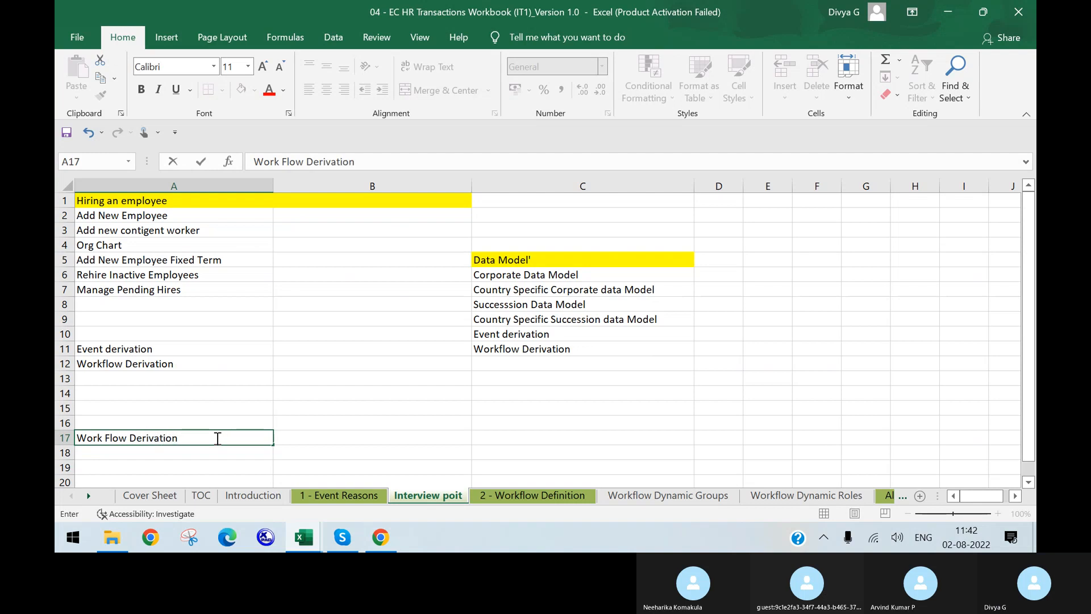
pyautogui.press('Tab')
pyautogui.write('Even')
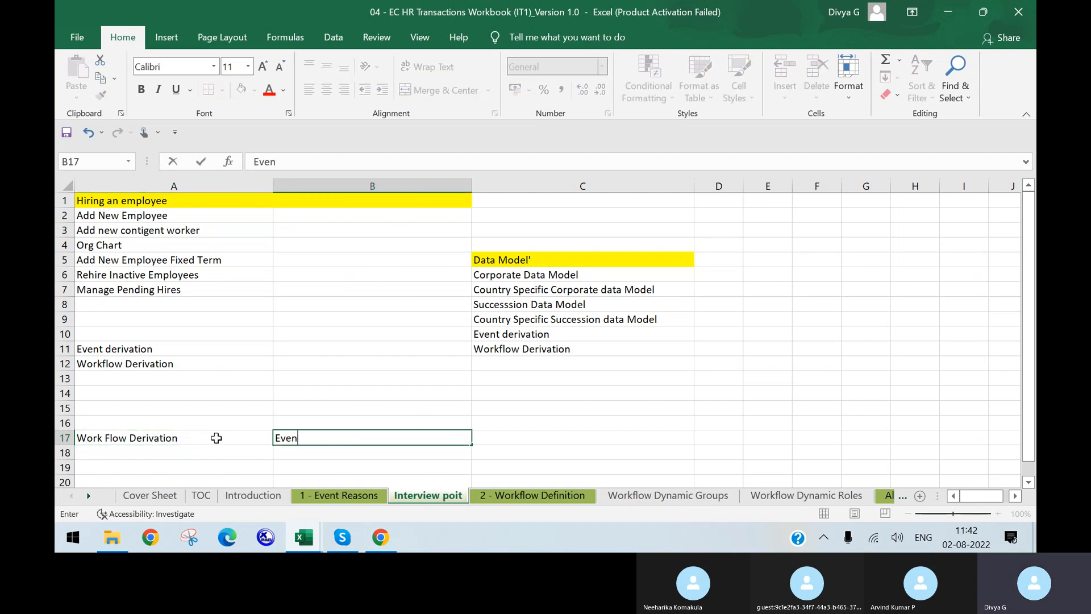
pyautogui.write('t ')
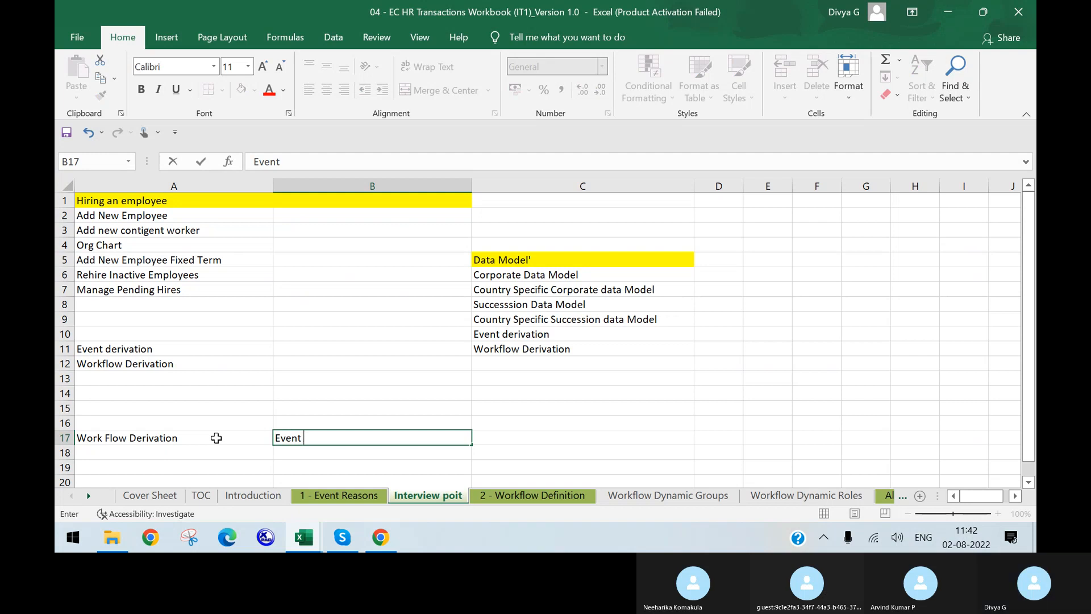
pyautogui.write('Rerivation')
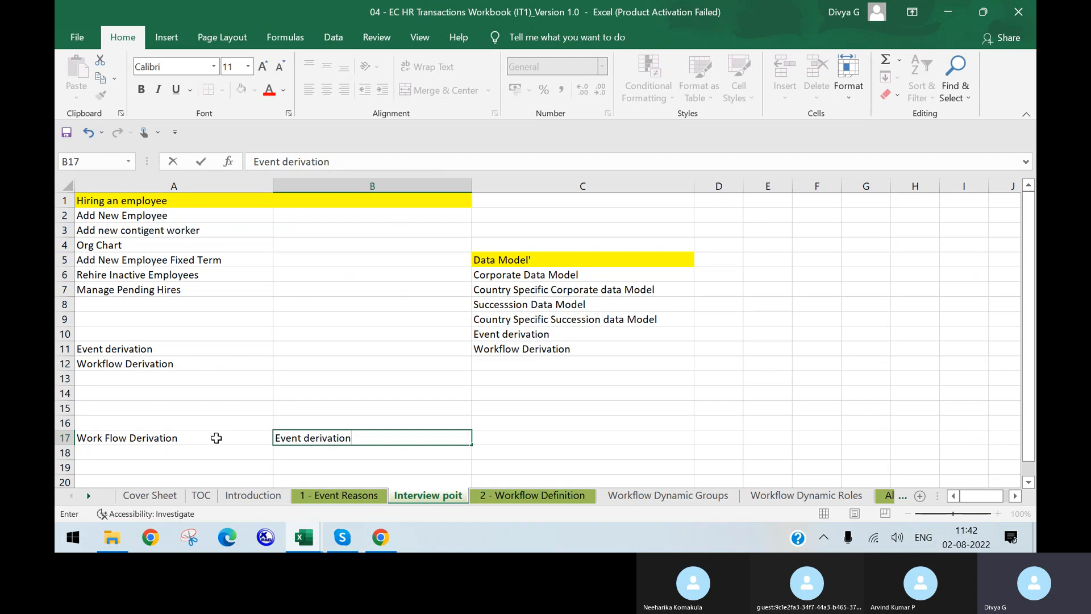
pyautogui.press('Return')
# Enter Event in A18 and Event Reason in A19
pyautogui.press('Down')
pyautogui.press('Left')
pyautogui.press('Up')
pyautogui.write('Event')
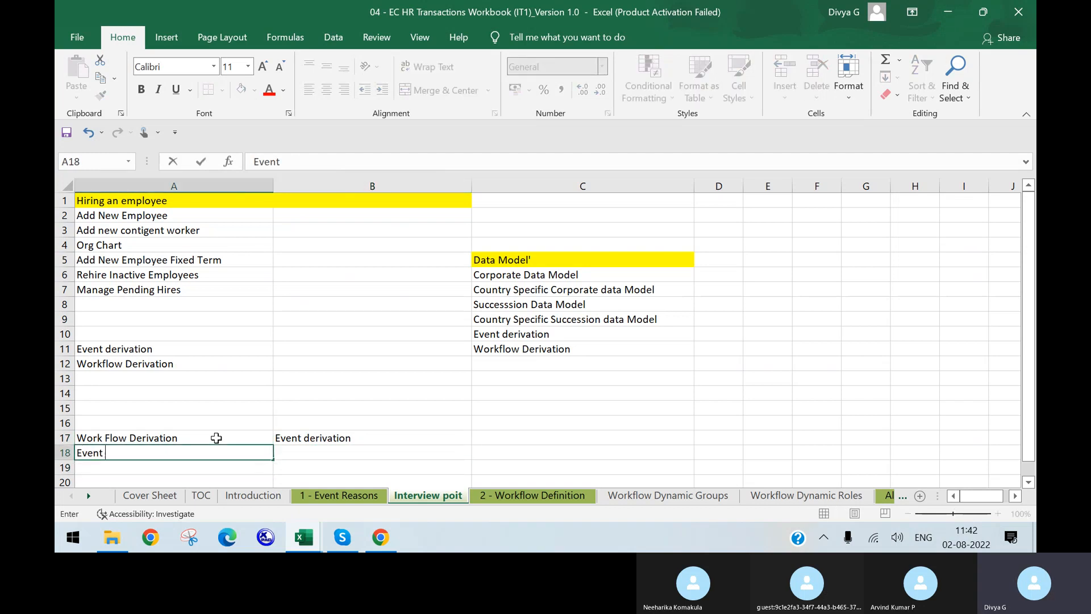
pyautogui.press('Return')
pyautogui.write('Event Reason')
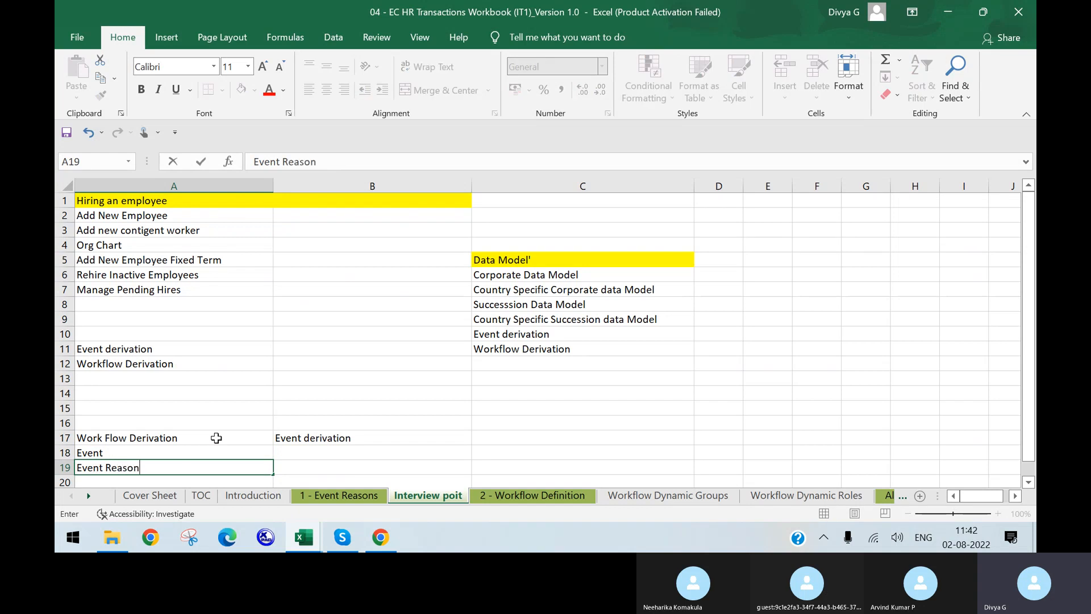
pyautogui.press('Return')
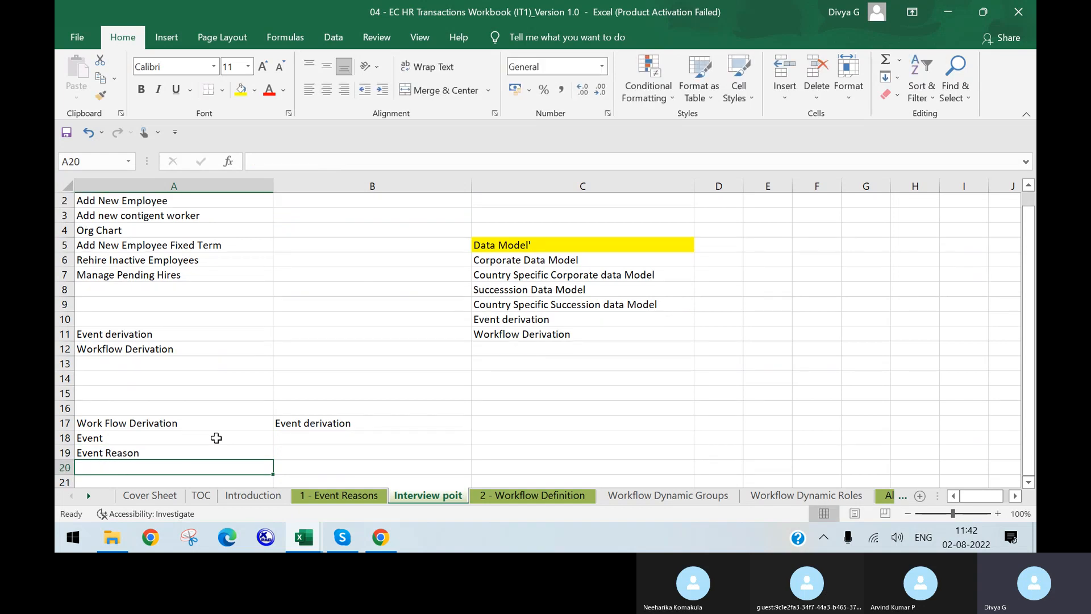
# Enter field level Changes in A21 and copy it into B18
pyautogui.press('Return')
pyautogui.write('fie')
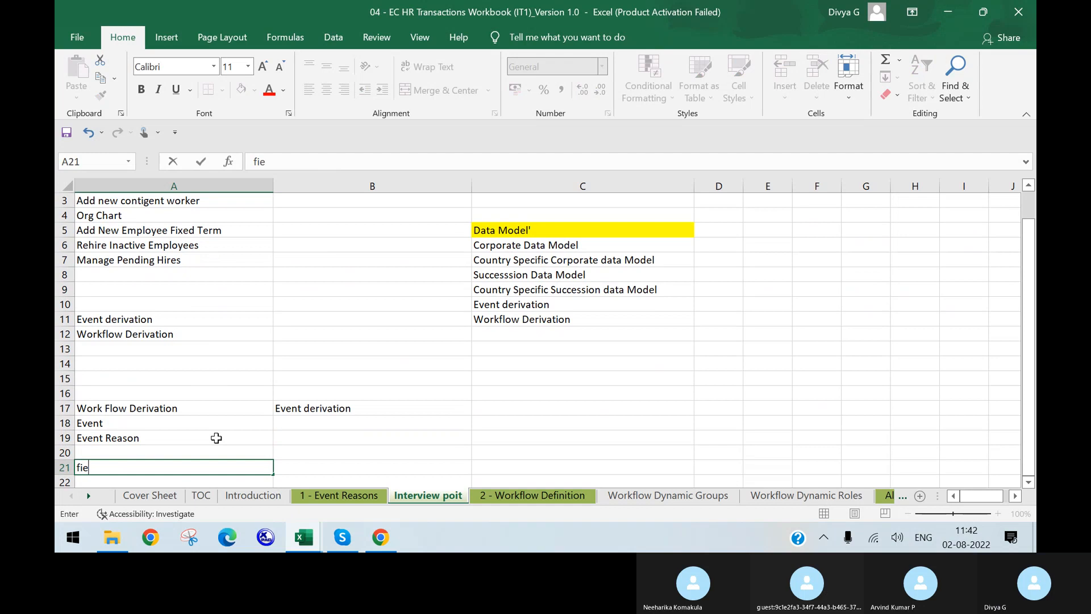
pyautogui.write('ld level Changes')
pyautogui.press('Tab')
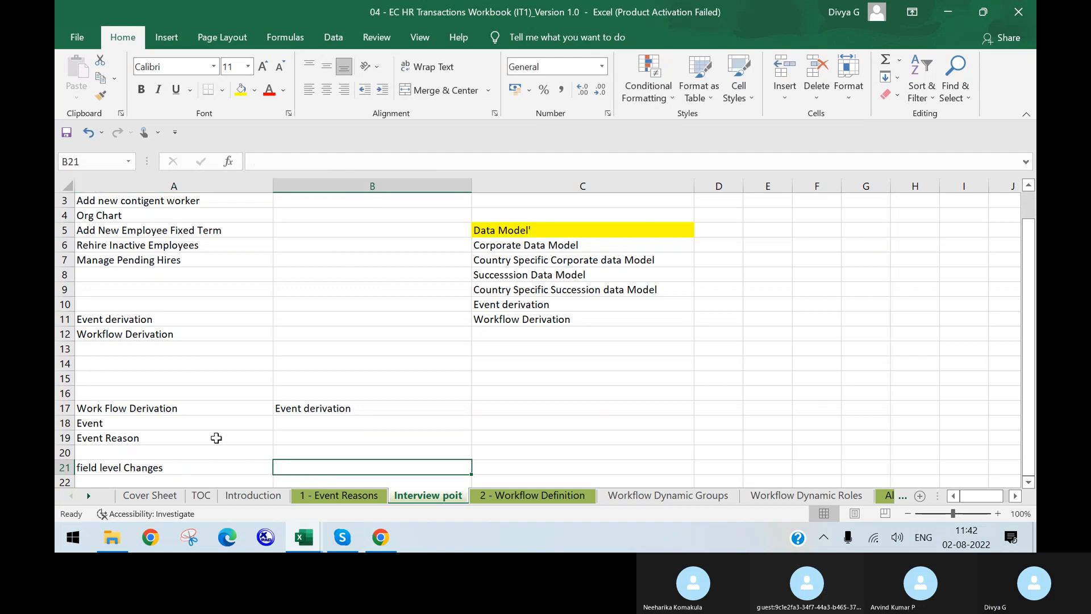
pyautogui.press('Left')
pyautogui.hotkey('ctrl', 'c')
pyautogui.press('Right')
pyautogui.press('Up')
pyautogui.press('Up')
pyautogui.press('Up')
pyautogui.hotkey('ctrl', 'v')
pyautogui.press('Down')
pyautogui.press('Down')
pyautogui.press('Left')
pyautogui.press('Up')
pyautogui.press('Up')
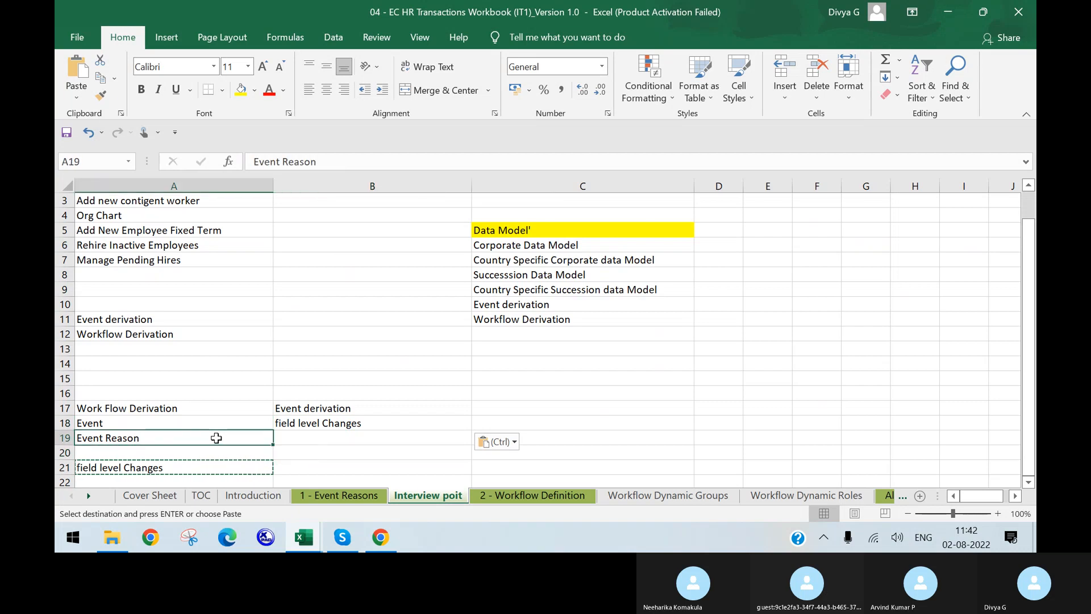
# Drag Event Reason onto the Event cell, then cancel the replace prompt to keep Event
pyautogui.scroll(1, 216, 437)
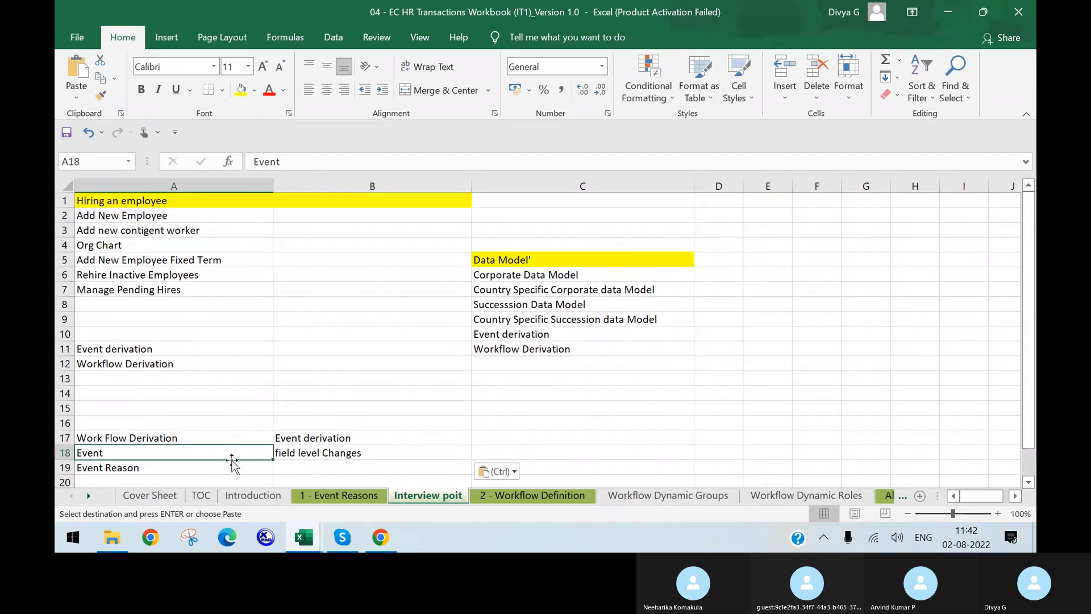
pyautogui.click(233, 468)
pyautogui.moveTo(232, 461); pyautogui.dragTo(227, 451)
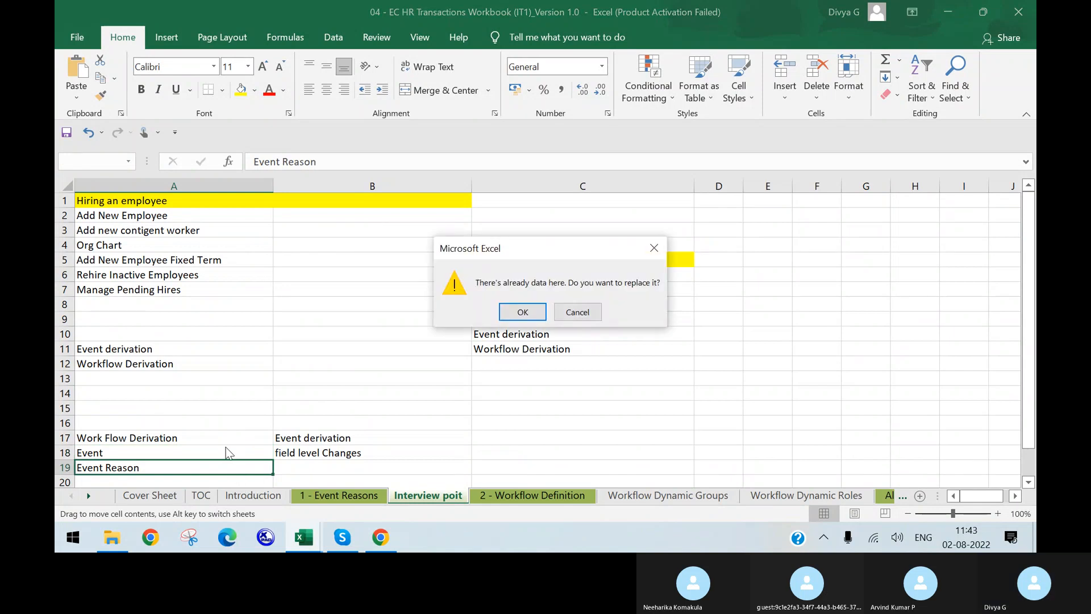
pyautogui.click(579, 312)
# Copy Event and Event Reason from A18:A19 into B21:B22
pyautogui.scroll(-1, 490, 402)
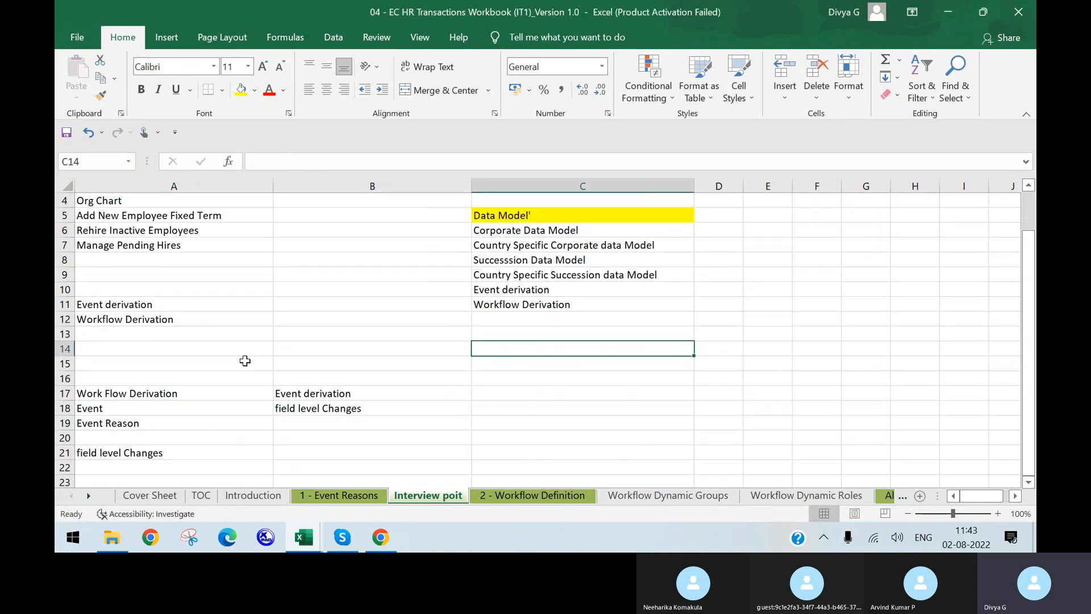
pyautogui.moveTo(238, 408); pyautogui.dragTo(211, 423)
pyautogui.hotkey('ctrl', 'c')
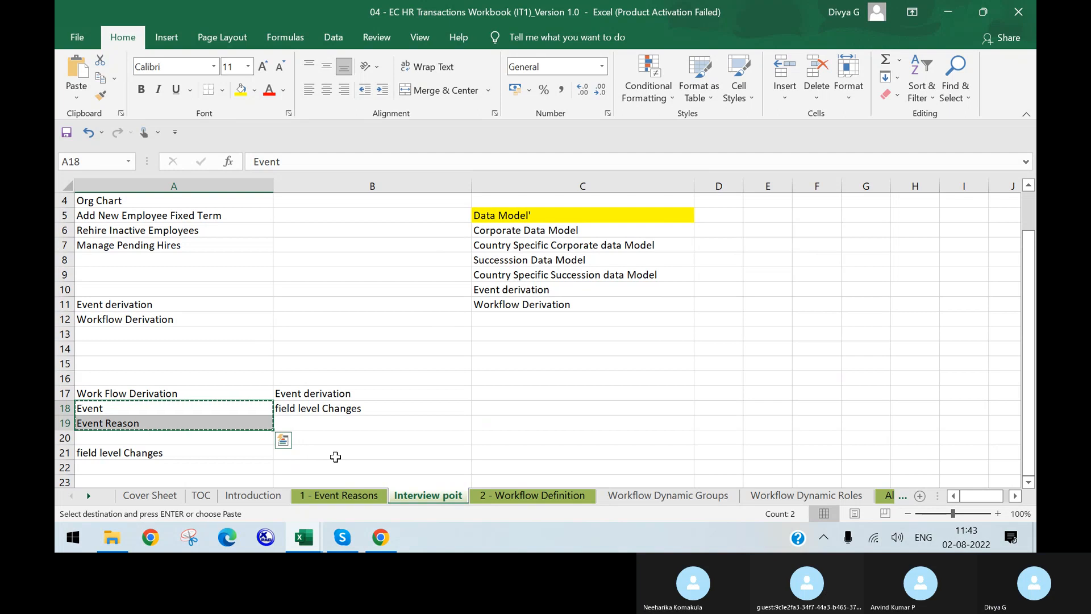
pyautogui.moveTo(335, 451); pyautogui.dragTo(334, 464)
pyautogui.hotkey('ctrl', 'v')
pyautogui.click(462, 408)
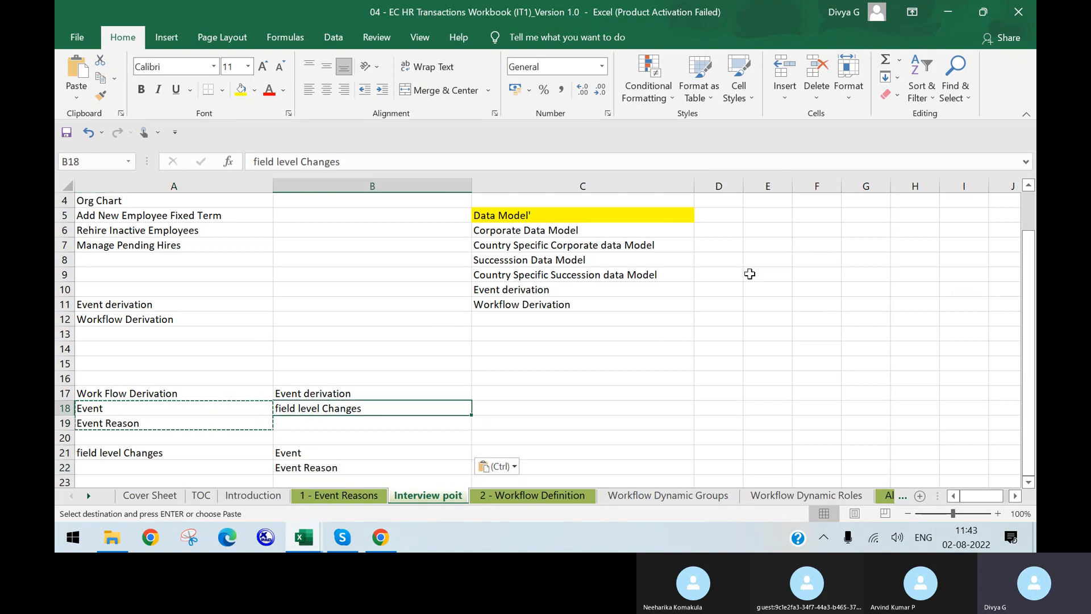
pyautogui.scroll(-1, 521, 270)
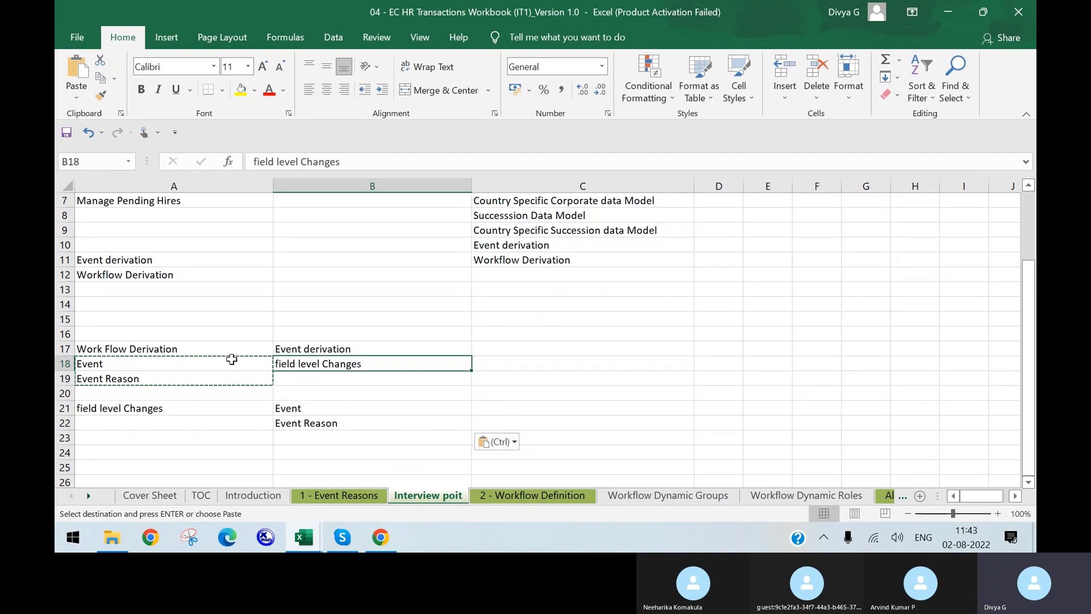
pyautogui.click(435, 409)
pyautogui.click(180, 363)
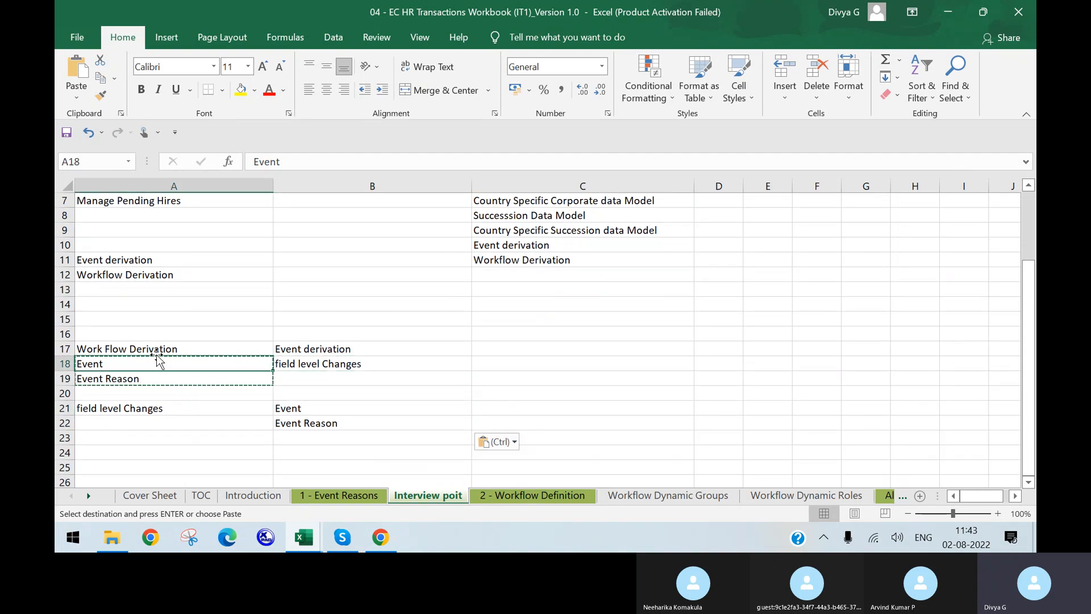
# Enter Manually in cell A24
pyautogui.click(135, 454)
pyautogui.write('Manaula')
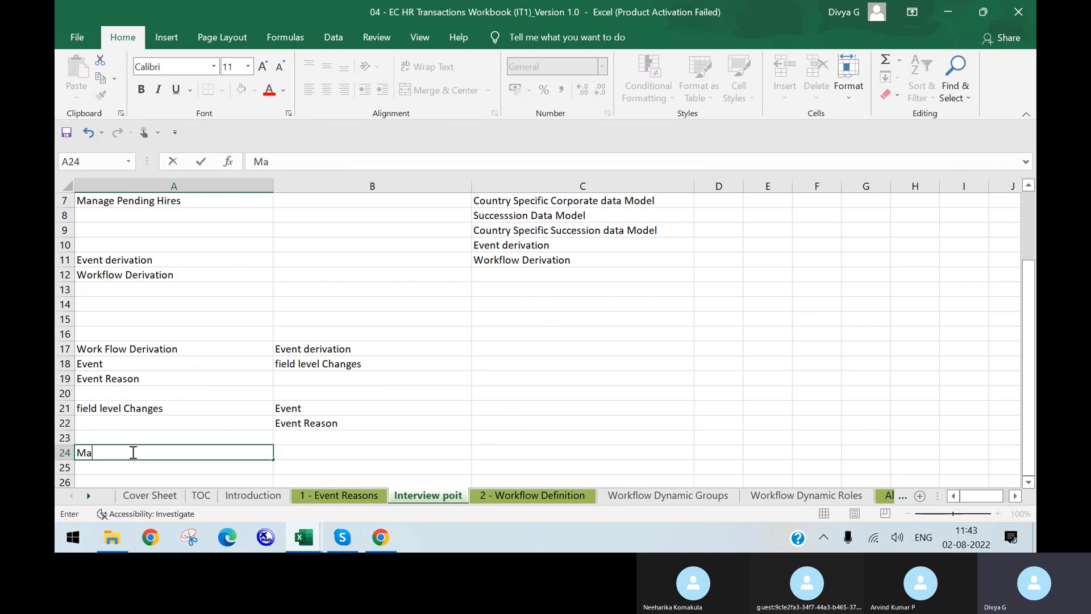
pyautogui.press('BackSpace')
pyautogui.press('BackSpace')
pyautogui.write('ual')
pyautogui.write('lu')
pyautogui.press('BackSpace')
pyautogui.write('y')
pyautogui.click(112, 337)
# Review the Event, Event Reason and Event derivation notes in A18, A19 and B17
pyautogui.click(110, 365)
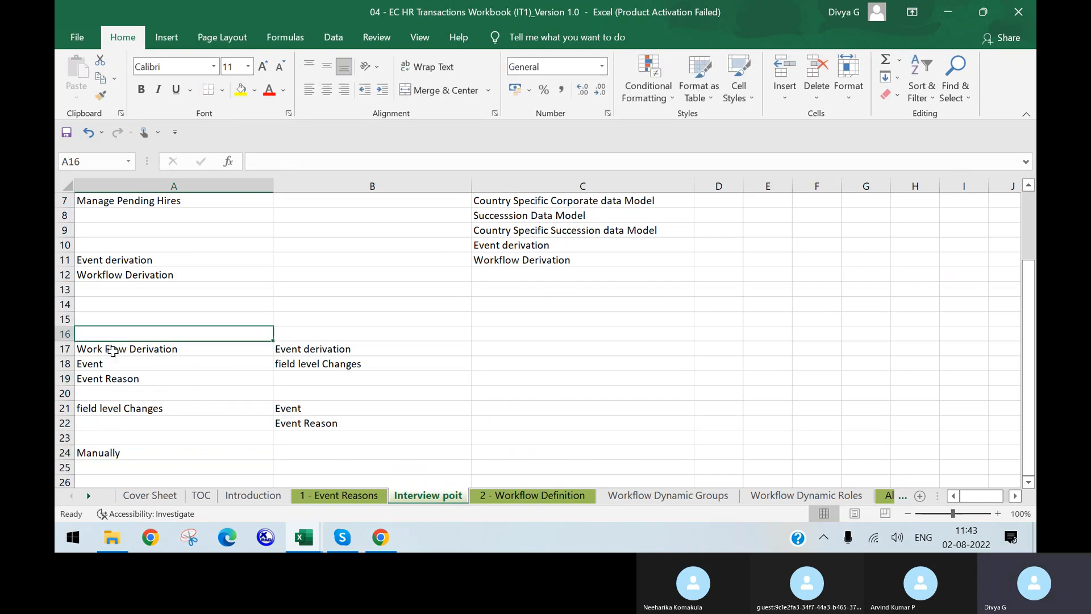
pyautogui.click(112, 378)
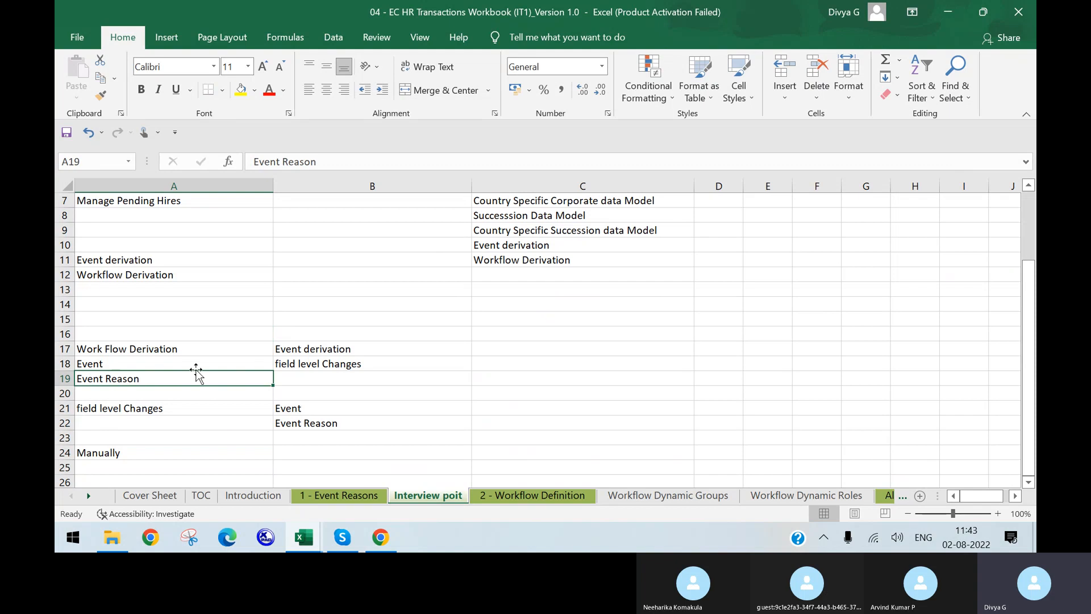
pyautogui.click(195, 422)
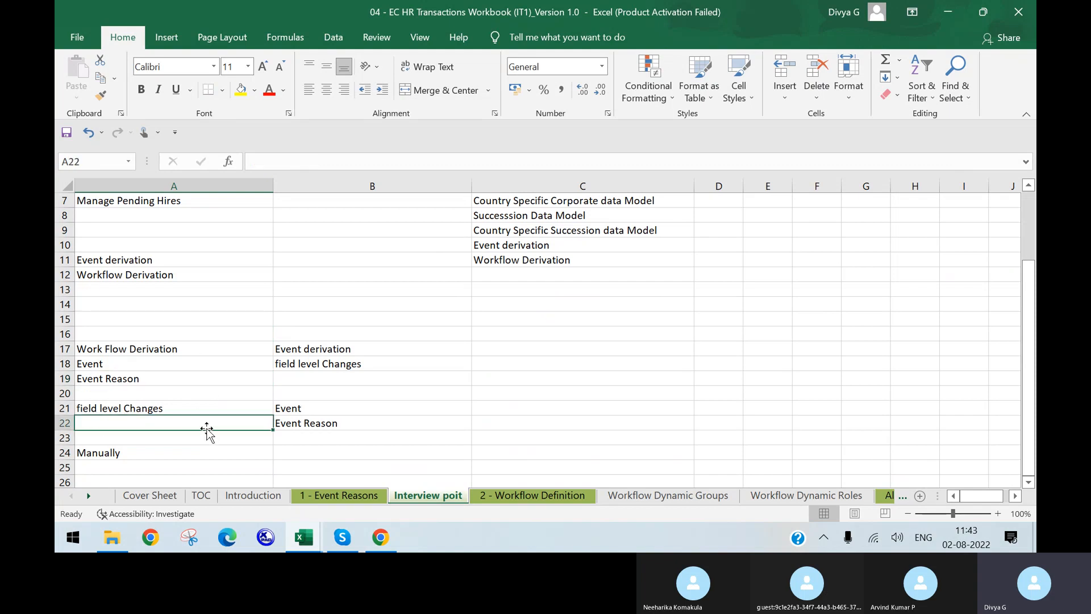
pyautogui.click(102, 365)
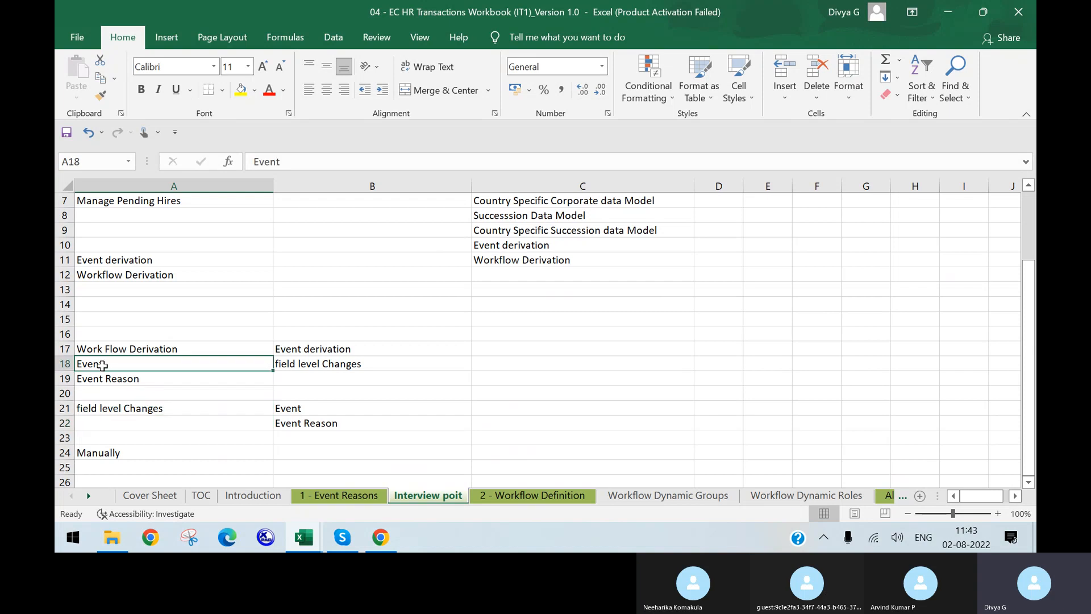
pyautogui.click(115, 383)
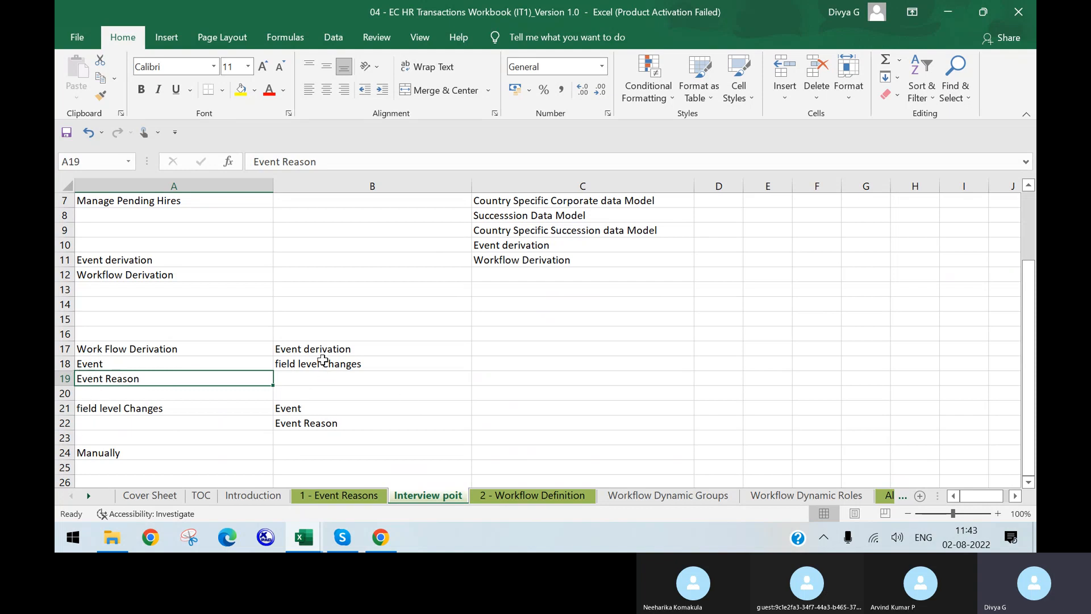
pyautogui.click(282, 349)
# Enter Auto Populated in B24 beside Manually
pyautogui.click(316, 450)
pyautogui.write('Aut')
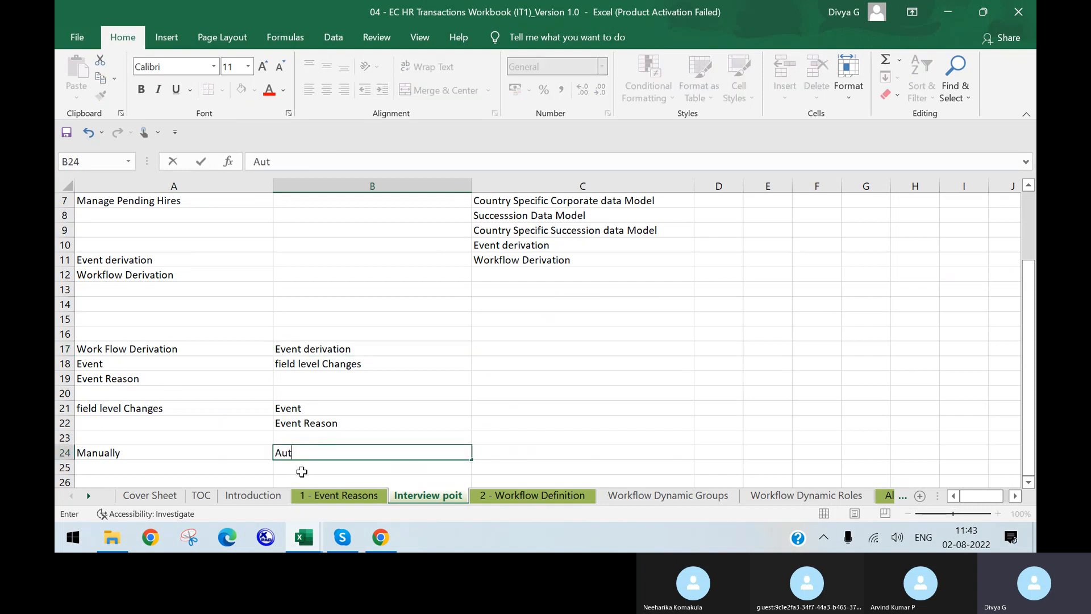
pyautogui.write('o Populated')
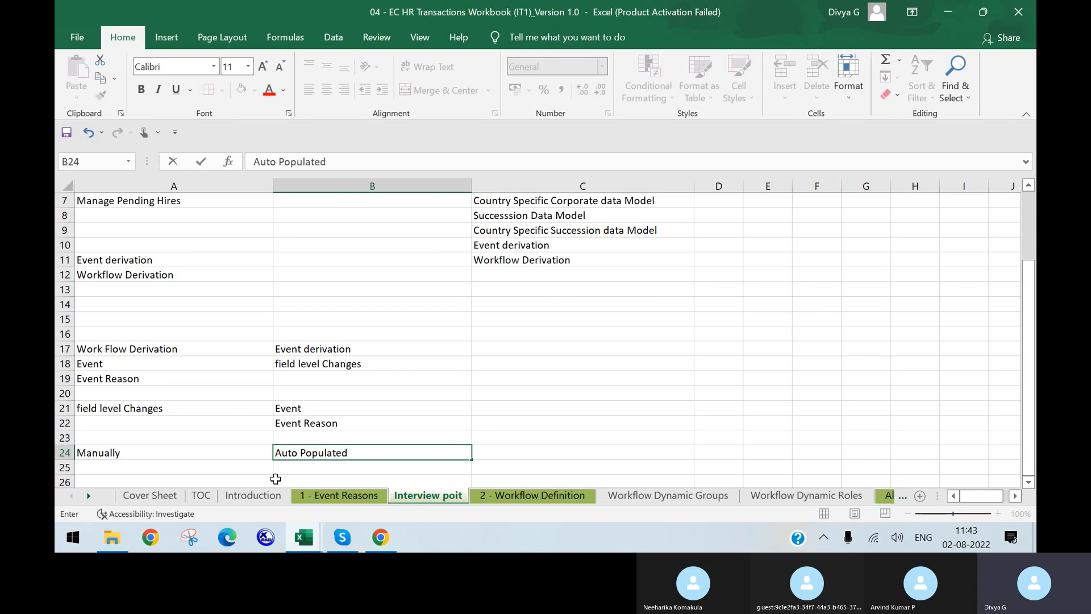
pyautogui.click(424, 409)
pyautogui.scroll(-1, 384, 410)
pyautogui.scroll(-1, 384, 411)
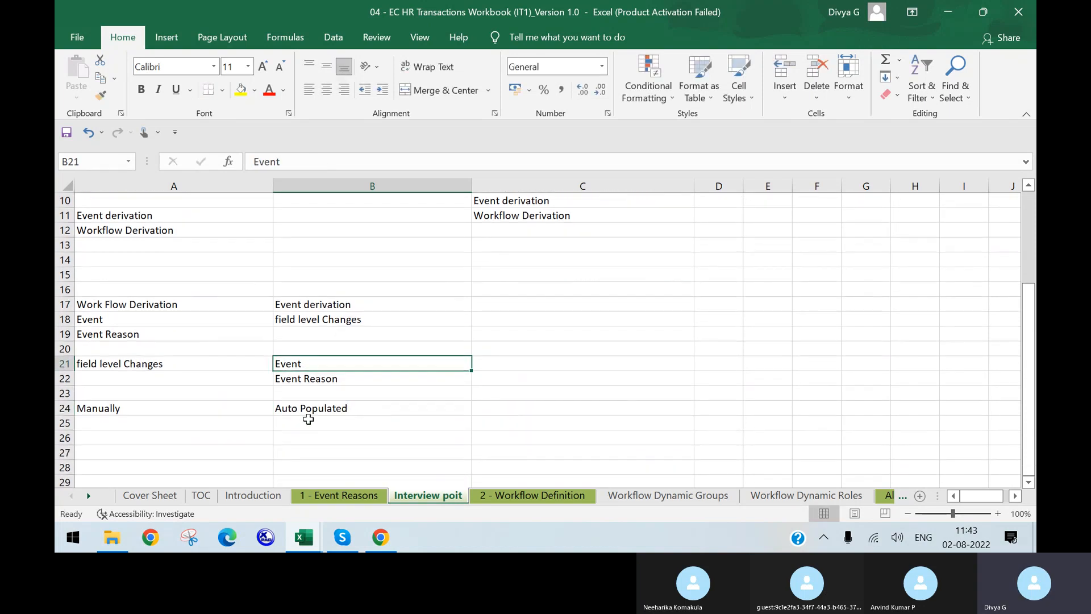
pyautogui.click(305, 425)
pyautogui.moveTo(339, 308); pyautogui.dragTo(343, 426)
pyautogui.click(321, 450)
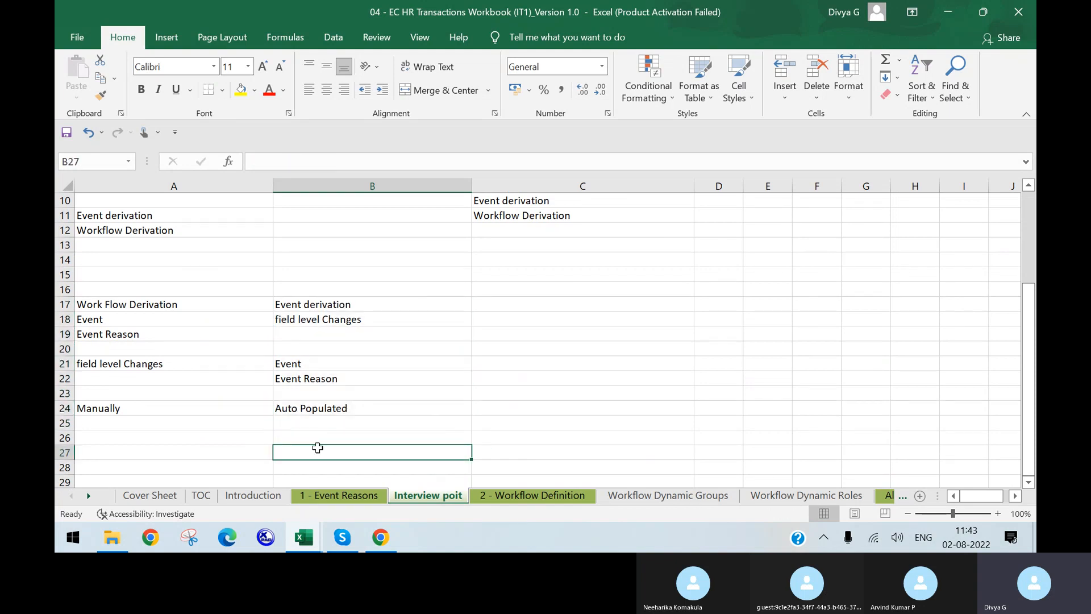
# Type the heading Job changes & compensation Info into B27
pyautogui.write('Job I')
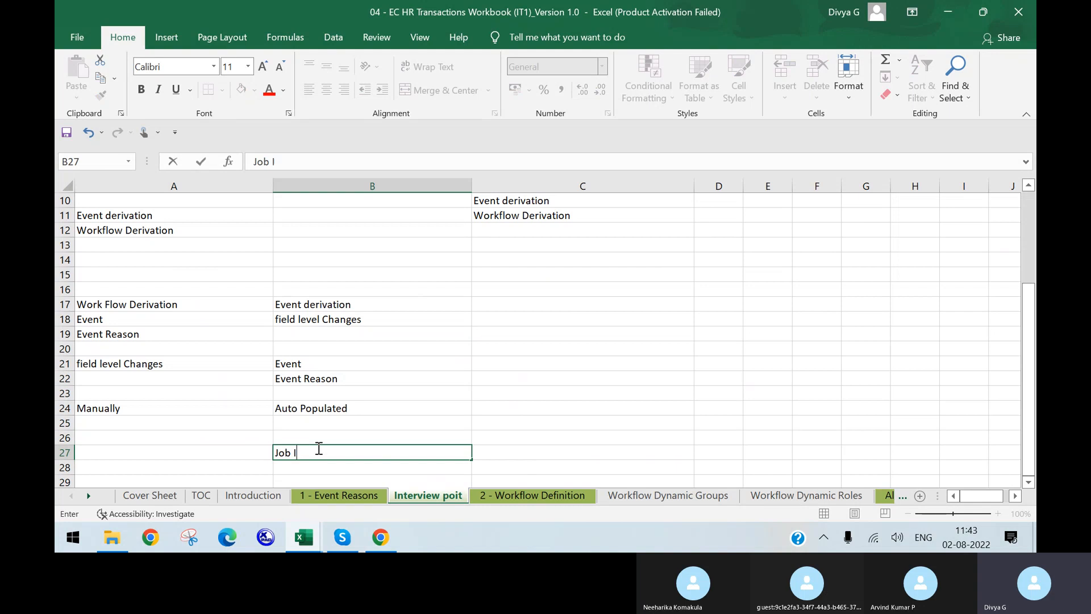
pyautogui.write('nforam')
pyautogui.press('BackSpace')
pyautogui.press('BackSpace')
pyautogui.write('changes 7')
pyautogui.write(' compen')
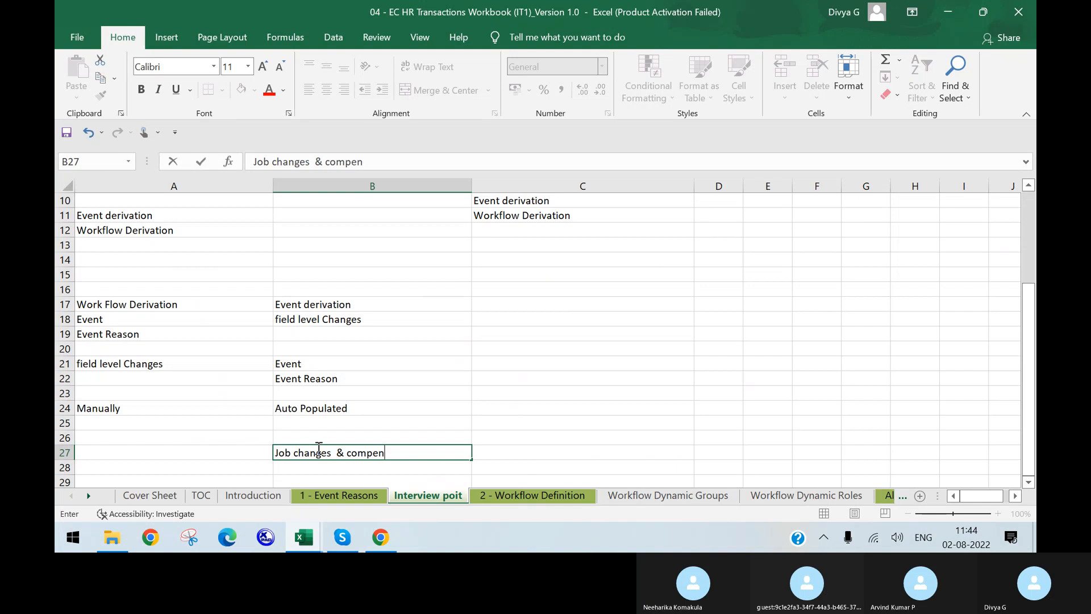
pyautogui.write('sation I')
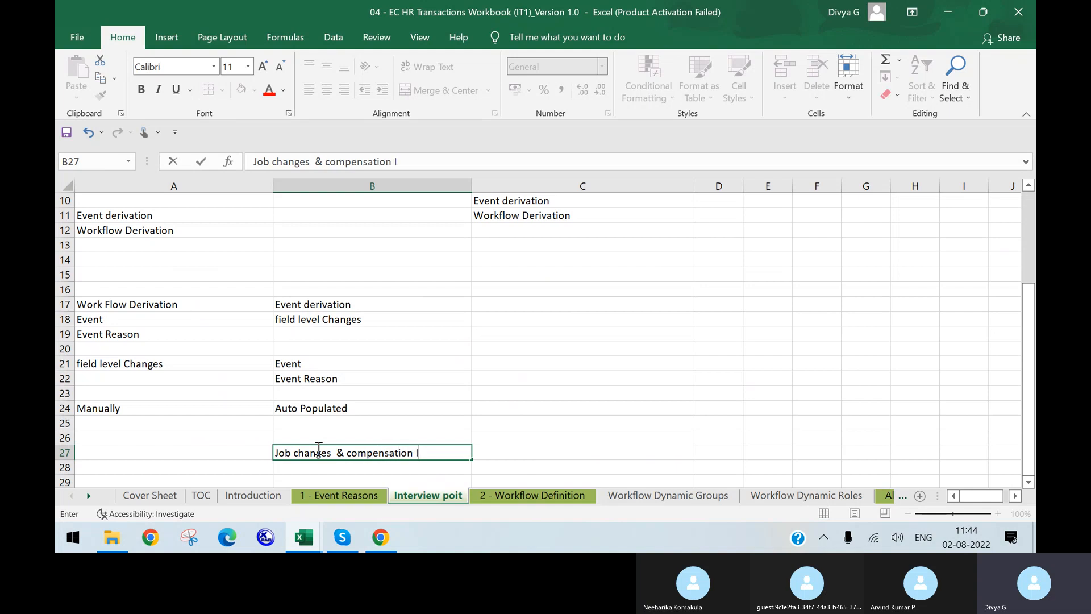
pyautogui.write('nfo')
pyautogui.click(480, 333)
# Give the B27 heading a yellow fill, then review the column B notes
pyautogui.click(340, 307)
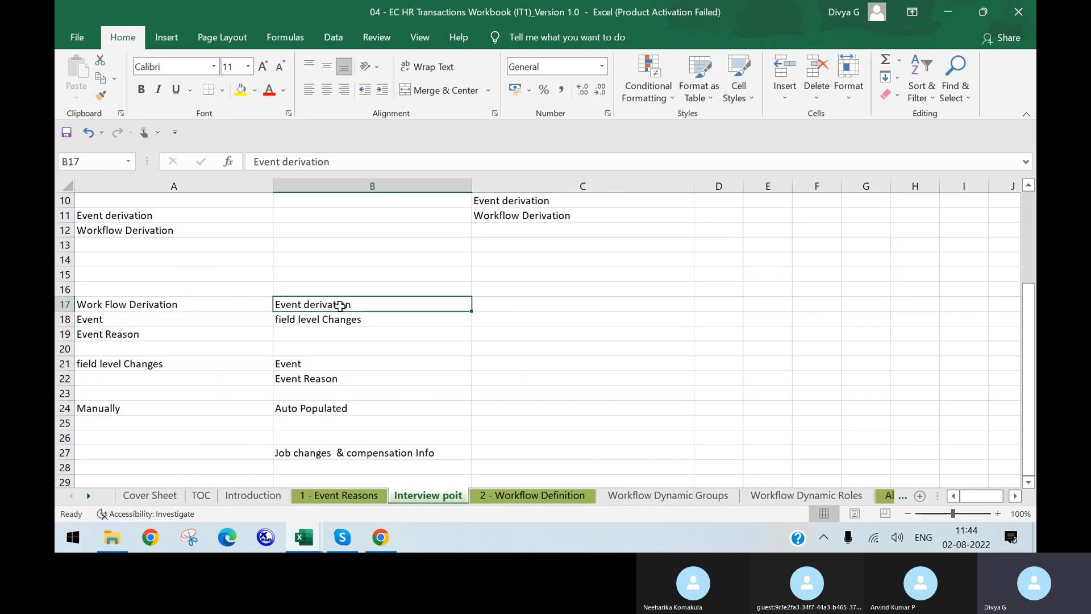
pyautogui.click(302, 452)
pyautogui.click(245, 96)
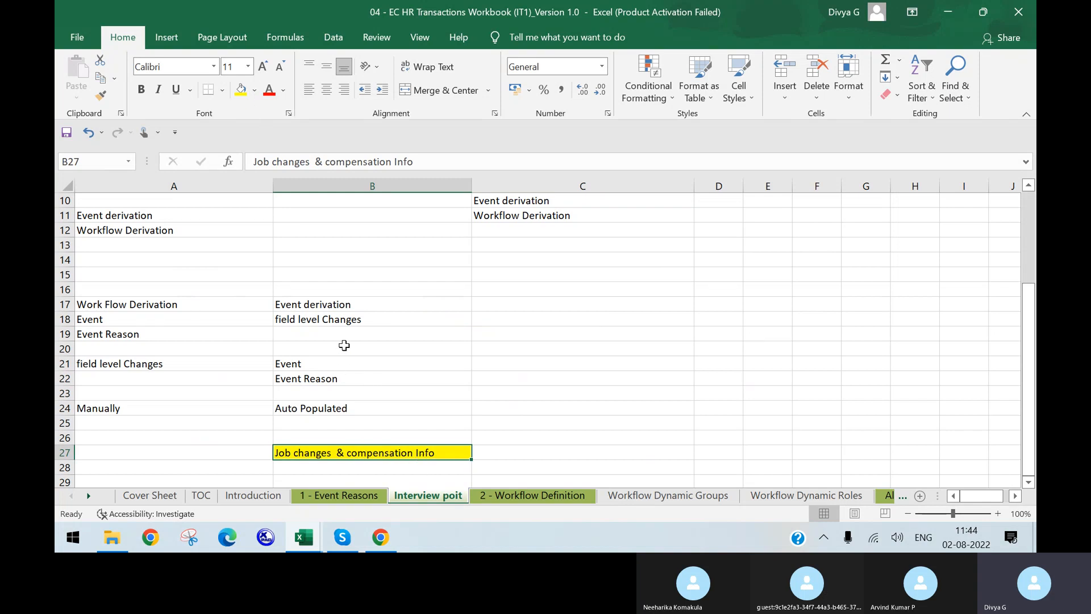
pyautogui.click(331, 318)
pyautogui.click(319, 454)
pyautogui.click(348, 319)
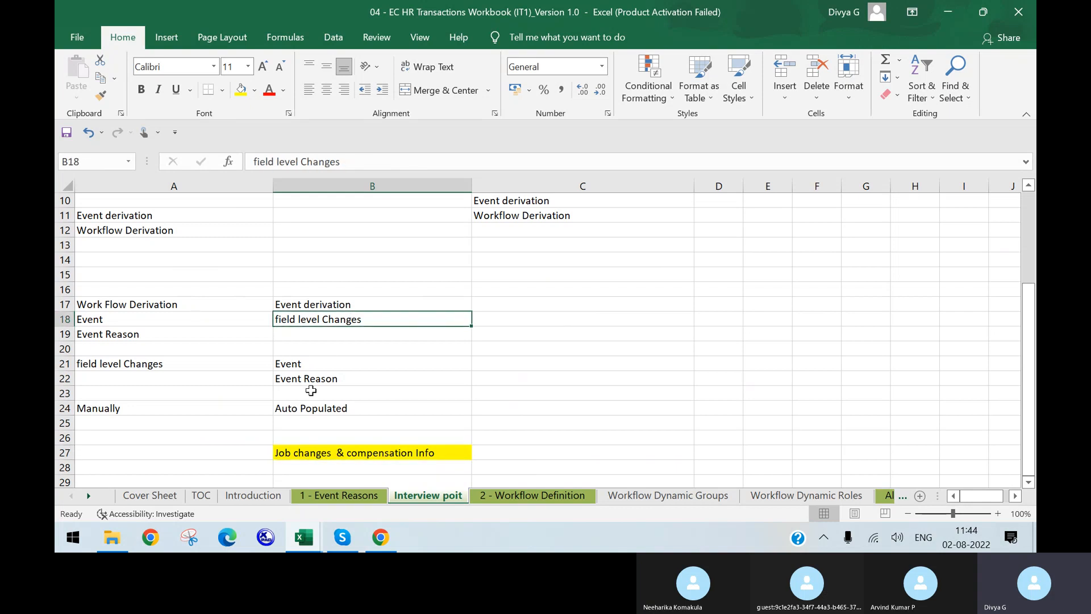
pyautogui.click(308, 362)
pyautogui.click(313, 376)
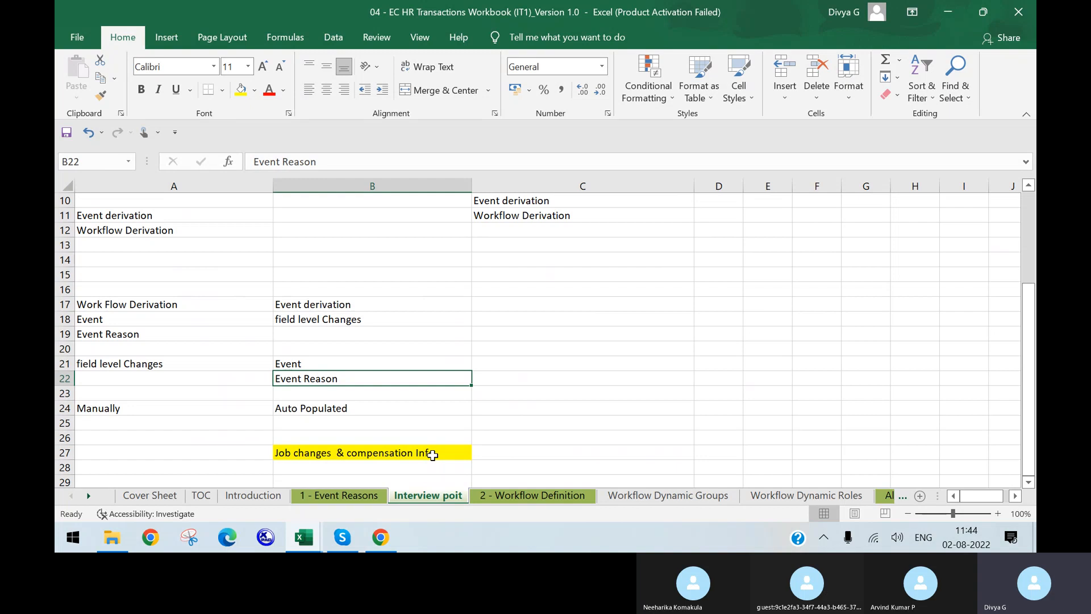
# Enter Event in C17 and Event Reasons in C18 beneath it
pyautogui.scroll(1, 523, 351)
pyautogui.click(529, 350)
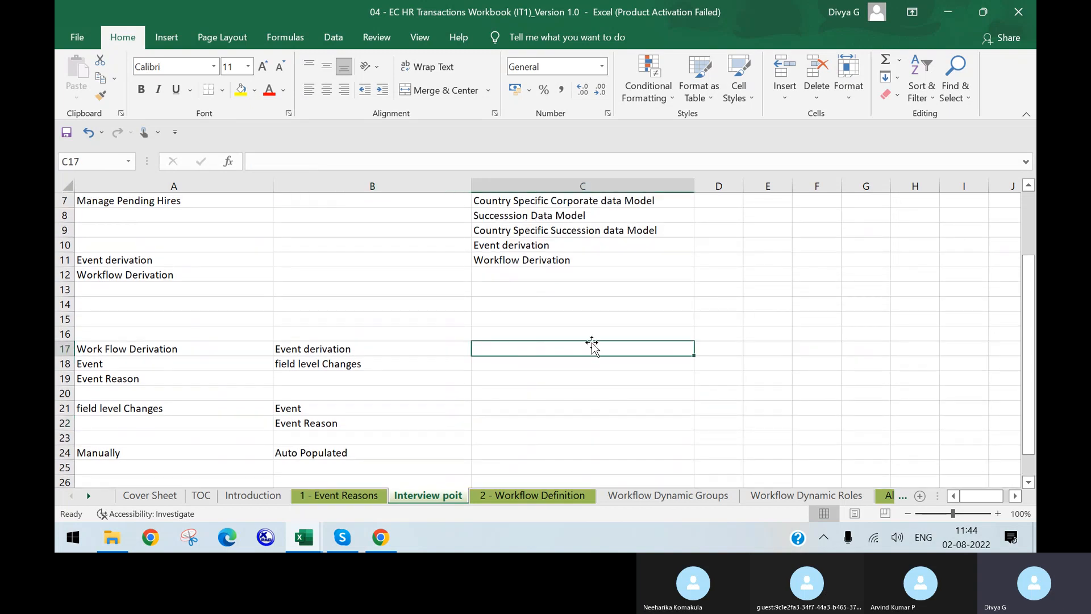
pyautogui.write('Event')
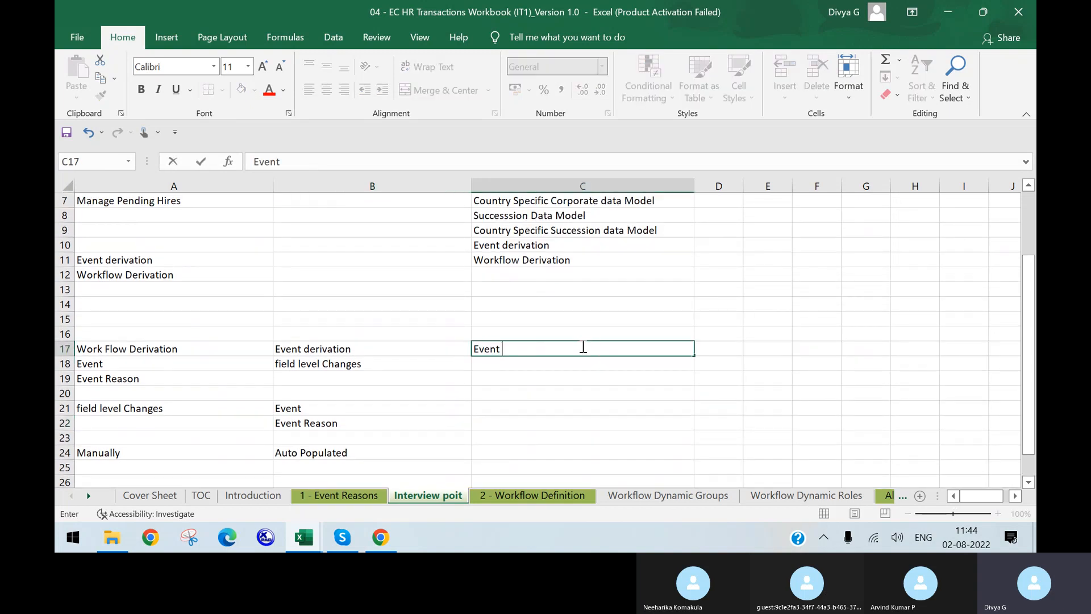
pyautogui.press('Return')
pyautogui.write('Even')
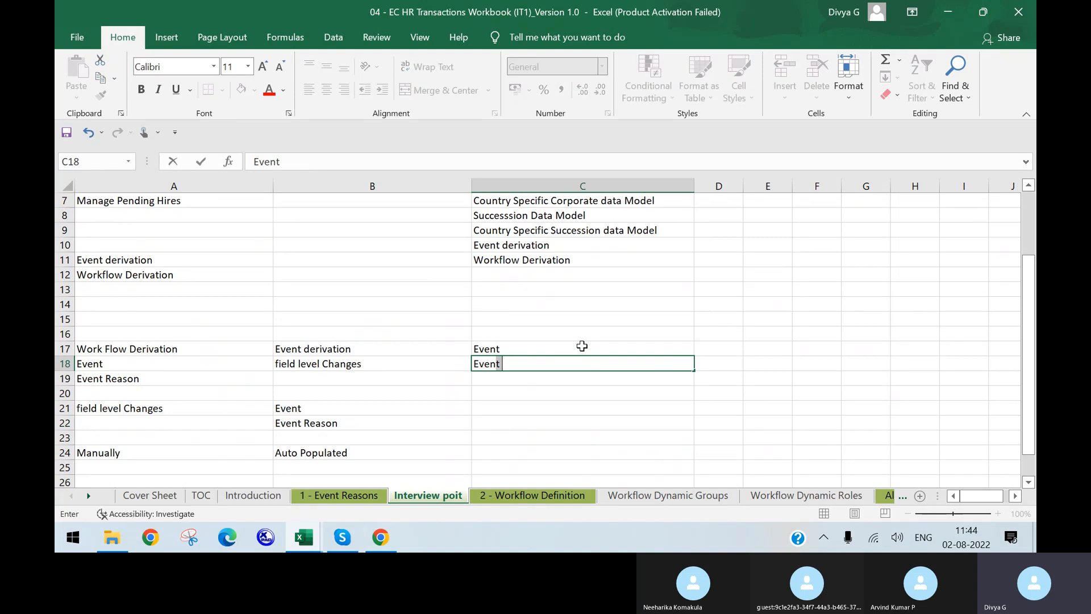
pyautogui.write('t Reasons')
# Commit Event Reasons in C18 and scroll through the 1 - Event Reasons sheet
pyautogui.click(434, 373)
pyautogui.click(312, 496)
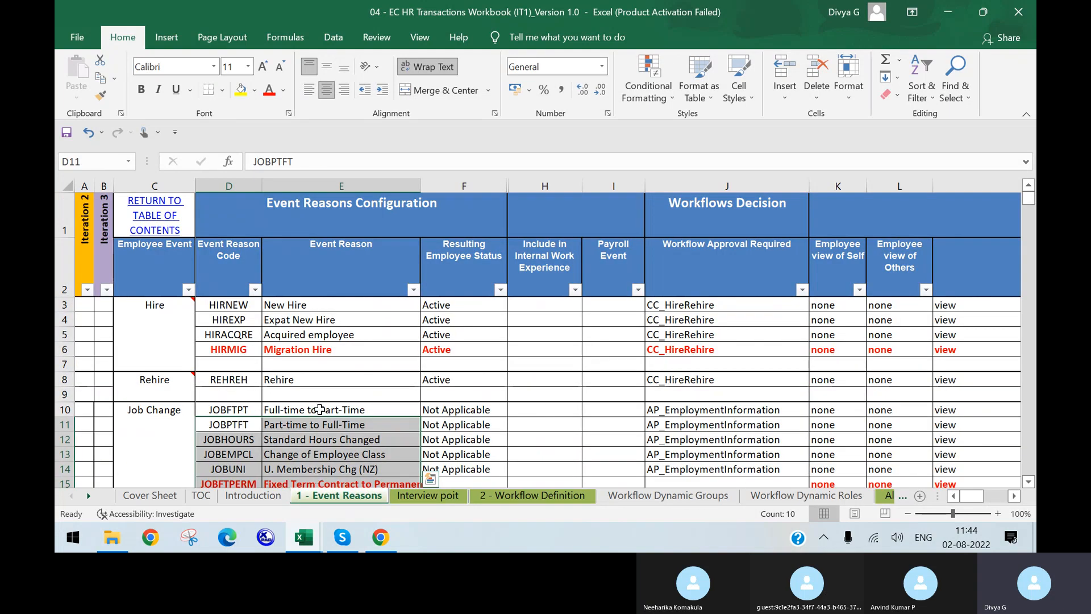
pyautogui.scroll(-1, 204, 347)
pyautogui.scroll(-8, 204, 347)
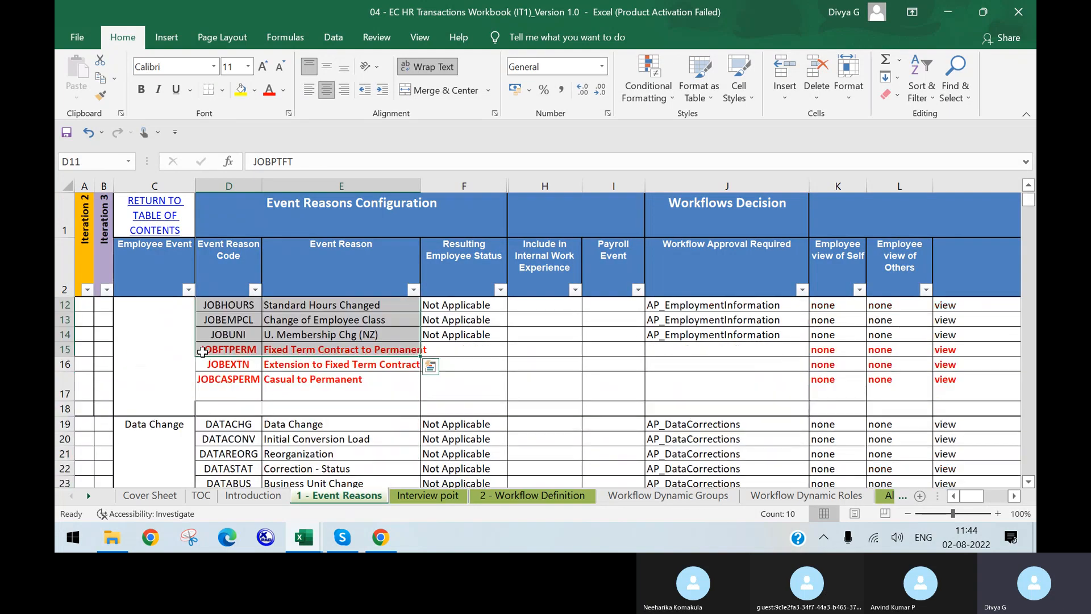
pyautogui.scroll(-8, 315, 386)
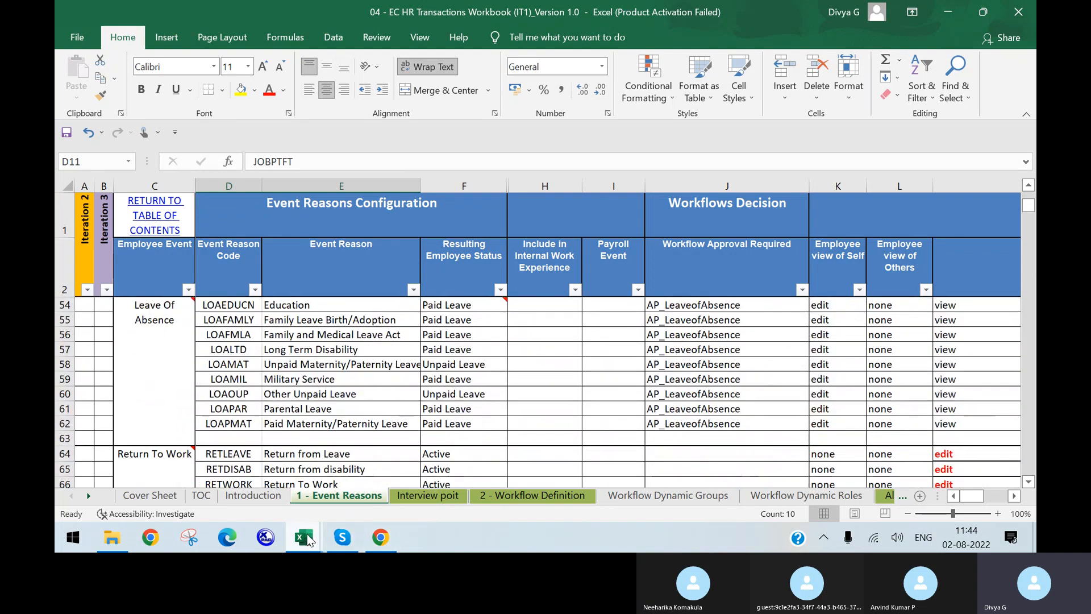
# Return to the Interview poit sheet and select cell D17 beside Event
pyautogui.moveTo(327, 535)
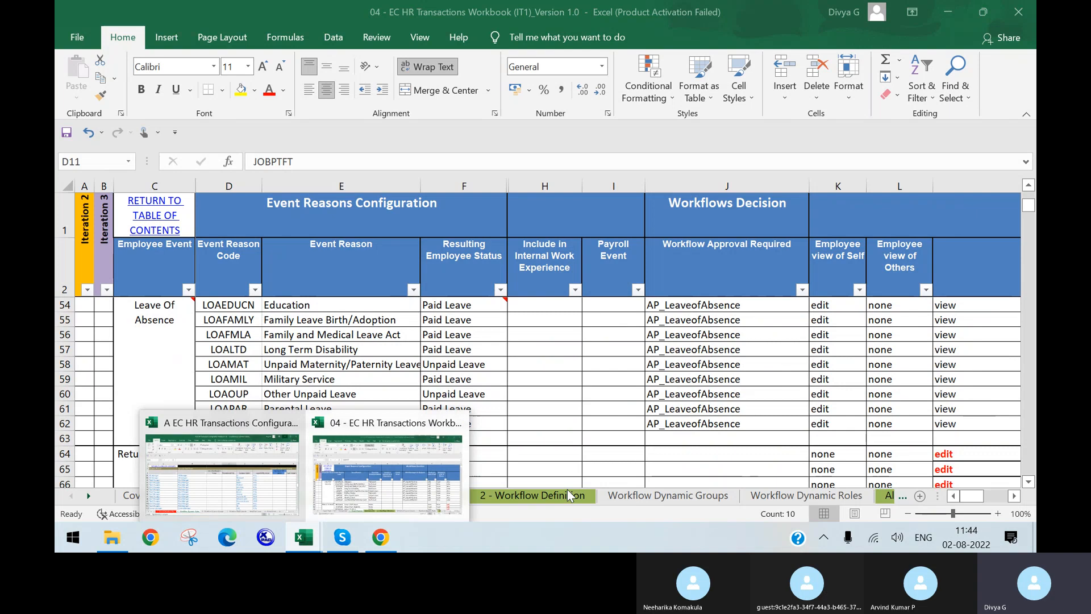
pyautogui.click(448, 500)
pyautogui.click(537, 346)
pyautogui.click(700, 348)
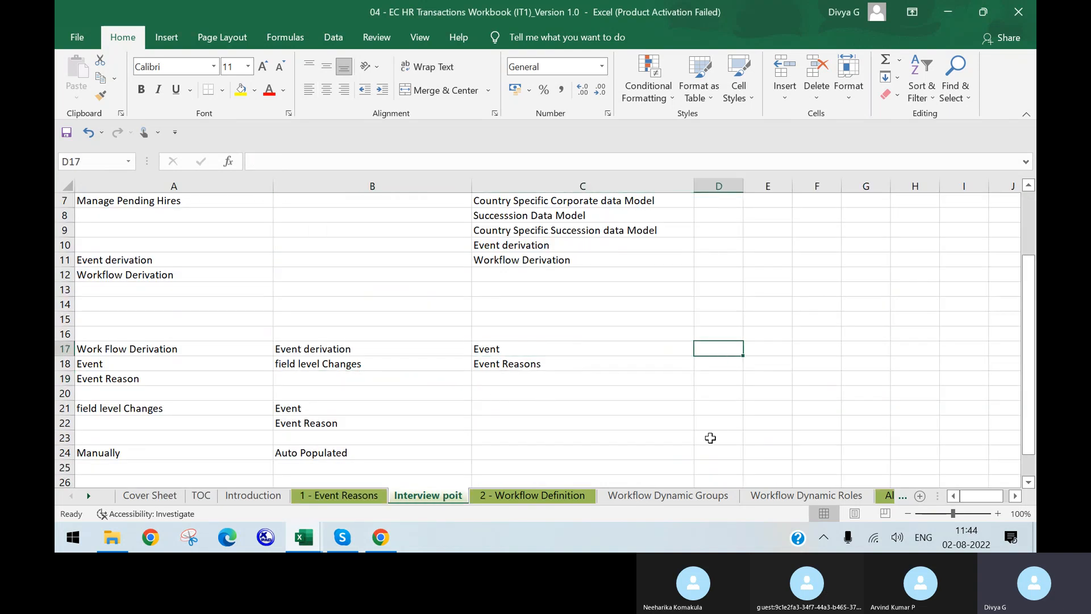
# Note 'This is a standard one we will not create' in D17
pyautogui.write('This is')
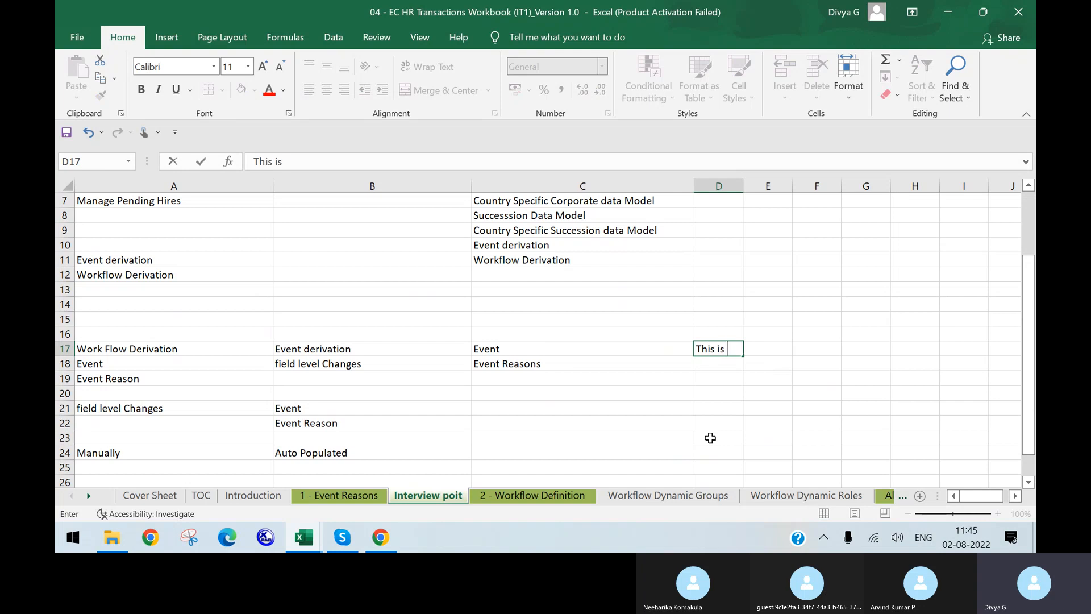
pyautogui.write(' a standard o')
pyautogui.write('ne we will not create')
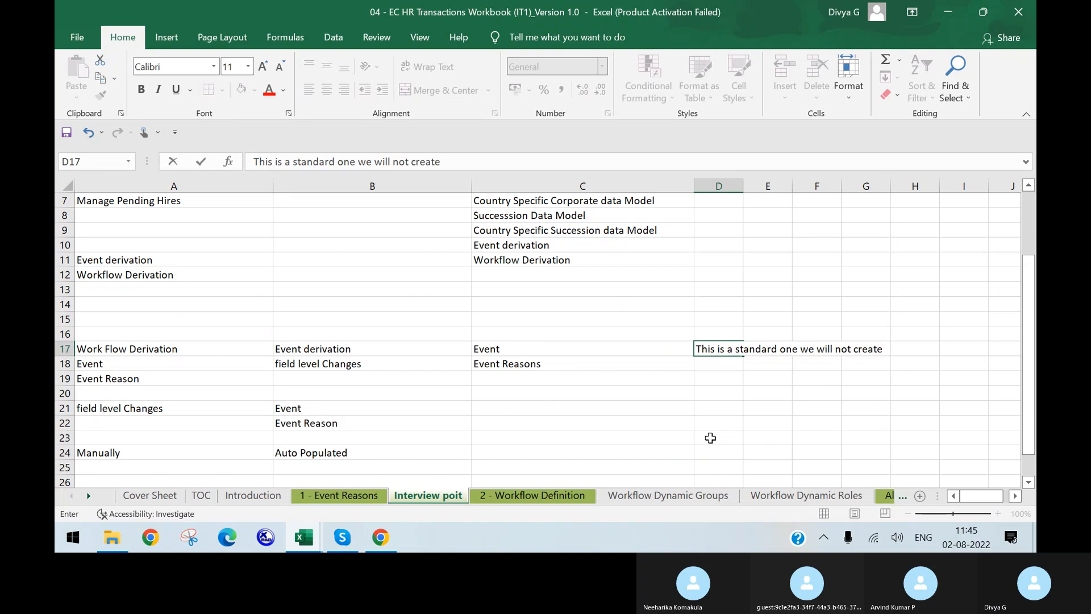
pyautogui.press('Return')
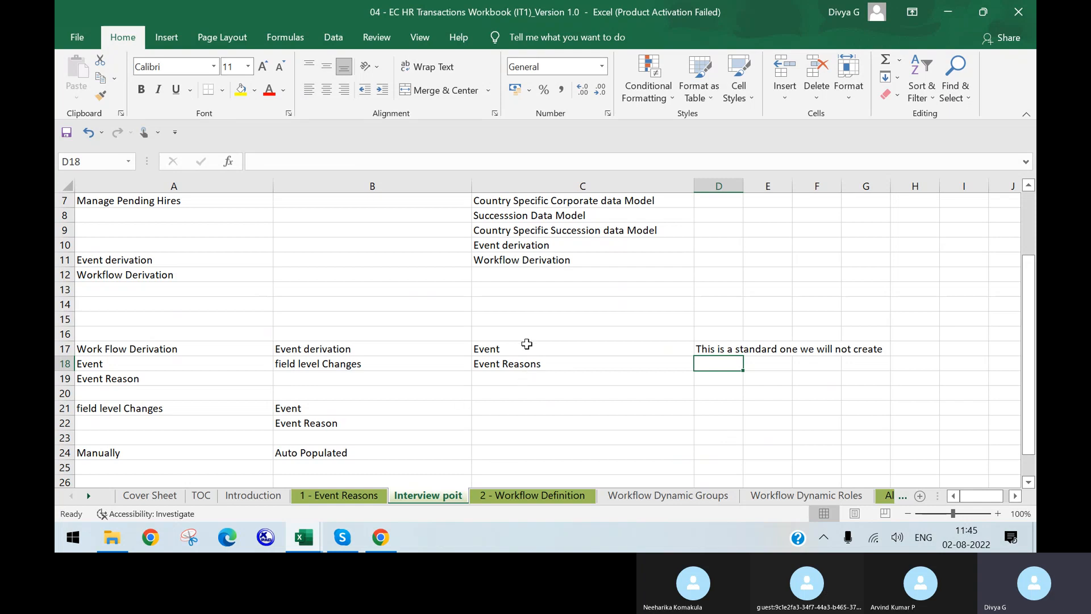
pyautogui.click(381, 537)
pyautogui.rightClick(380, 537)
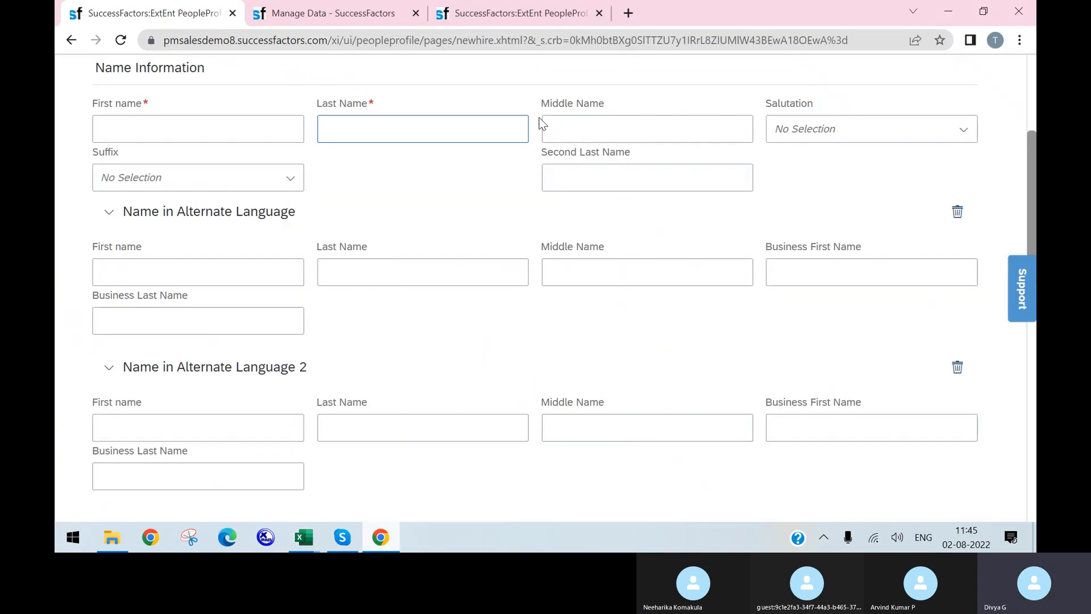
# Open the Picklist Center and filter picklists for 'event'
pyautogui.click(398, 17)
pyautogui.click(744, 74)
pyautogui.write('pick')
pyautogui.write('list')
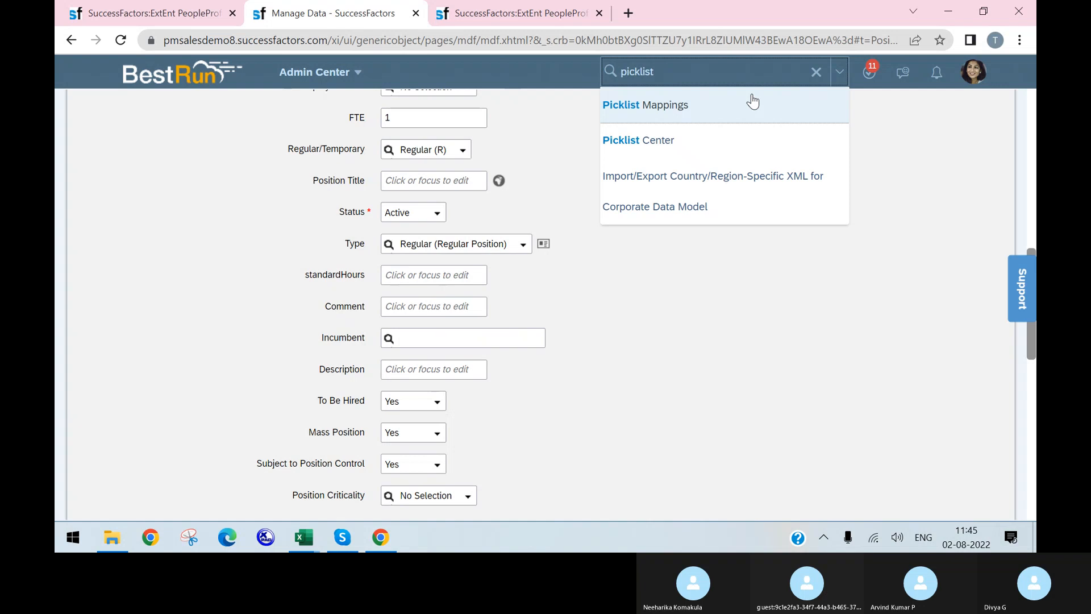
pyautogui.click(713, 142)
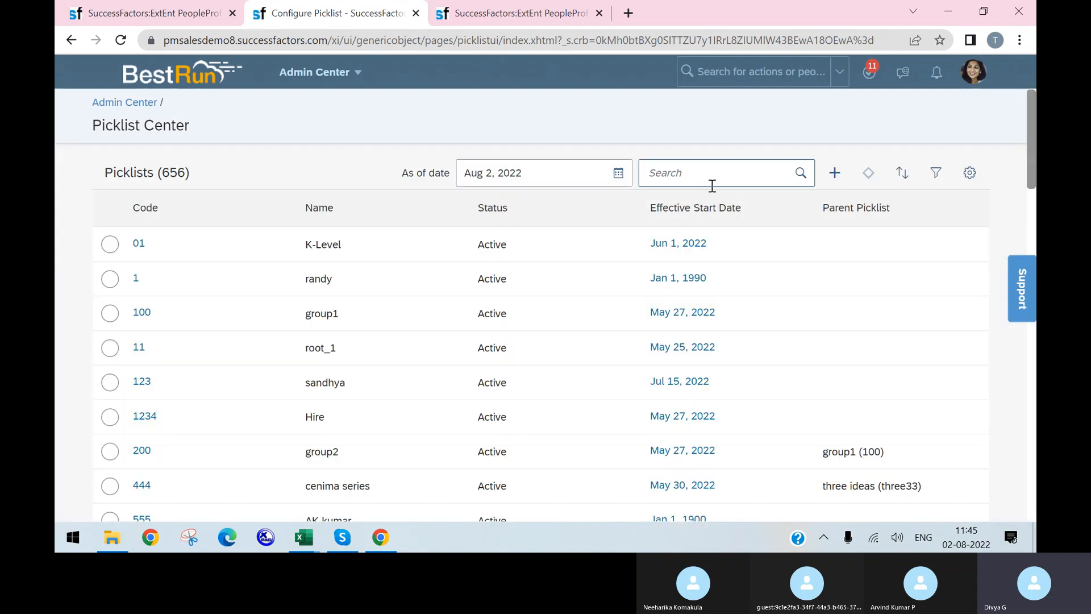
pyautogui.click(707, 169)
pyautogui.write('event')
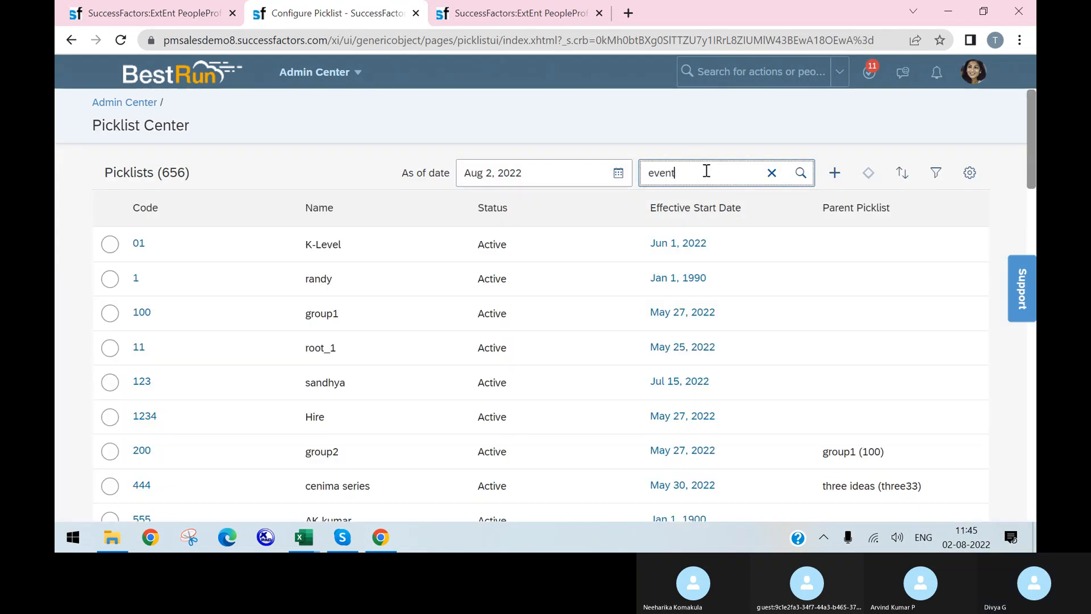
pyautogui.press('Return')
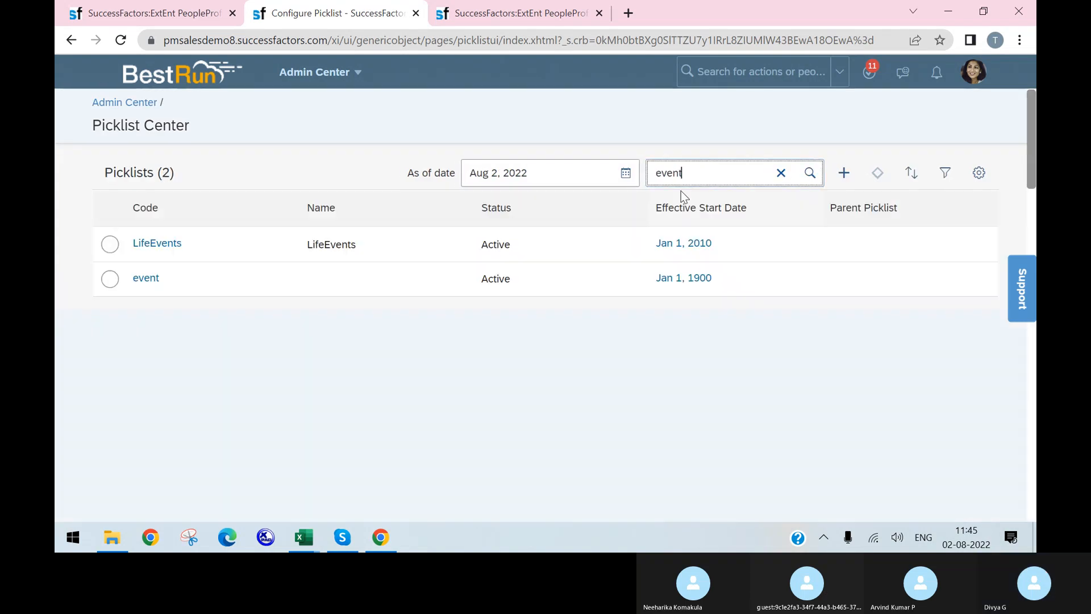
# Look up the active event picklist's Promotion value (code 8, Active), then return to the new-hire form
pyautogui.click(147, 279)
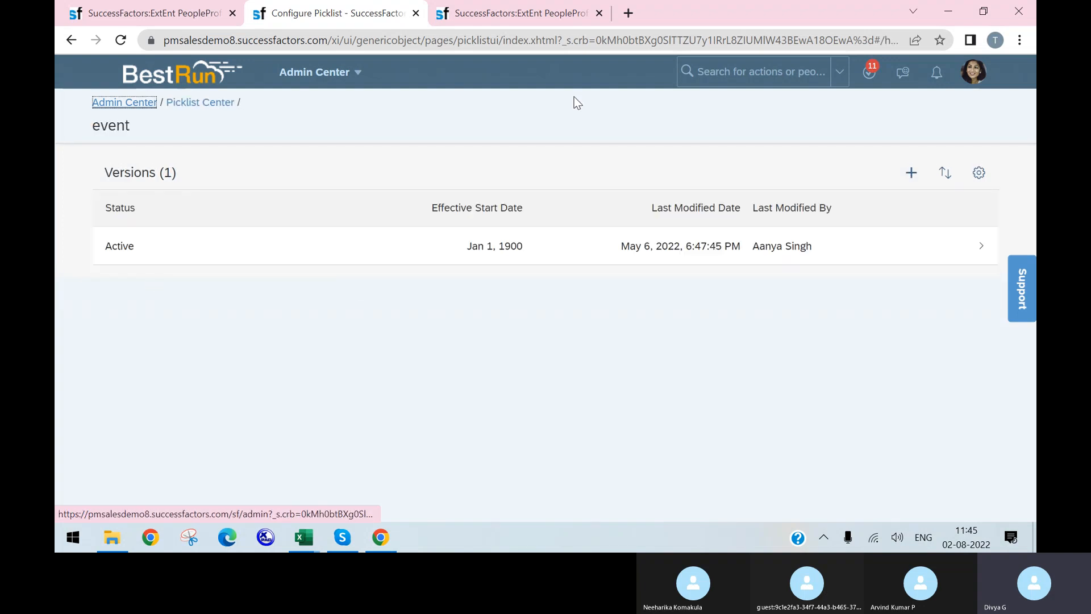
pyautogui.click(147, 248)
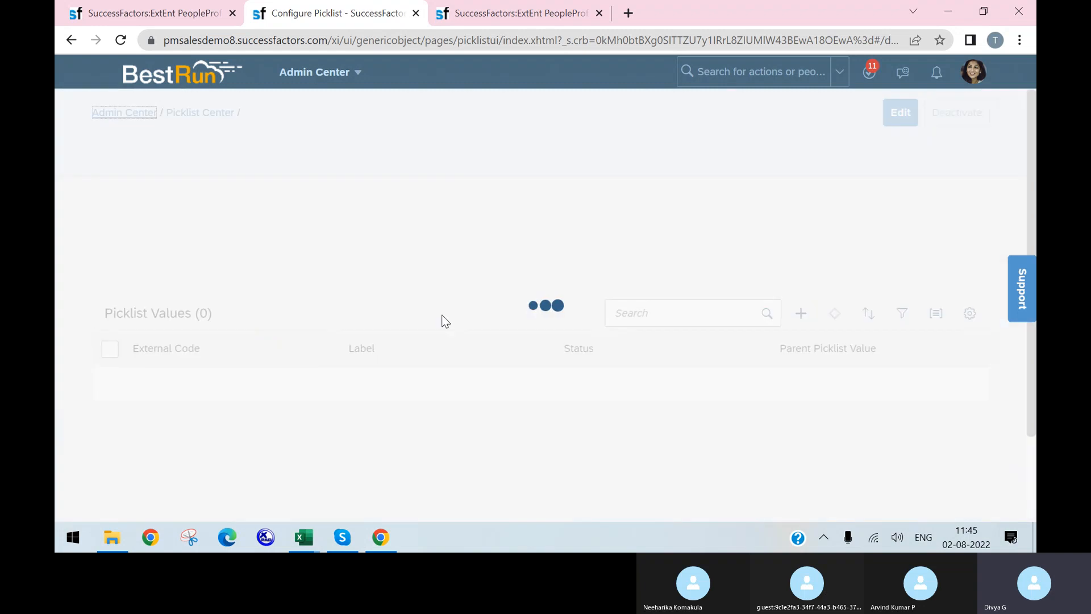
pyautogui.scroll(-8, 501, 347)
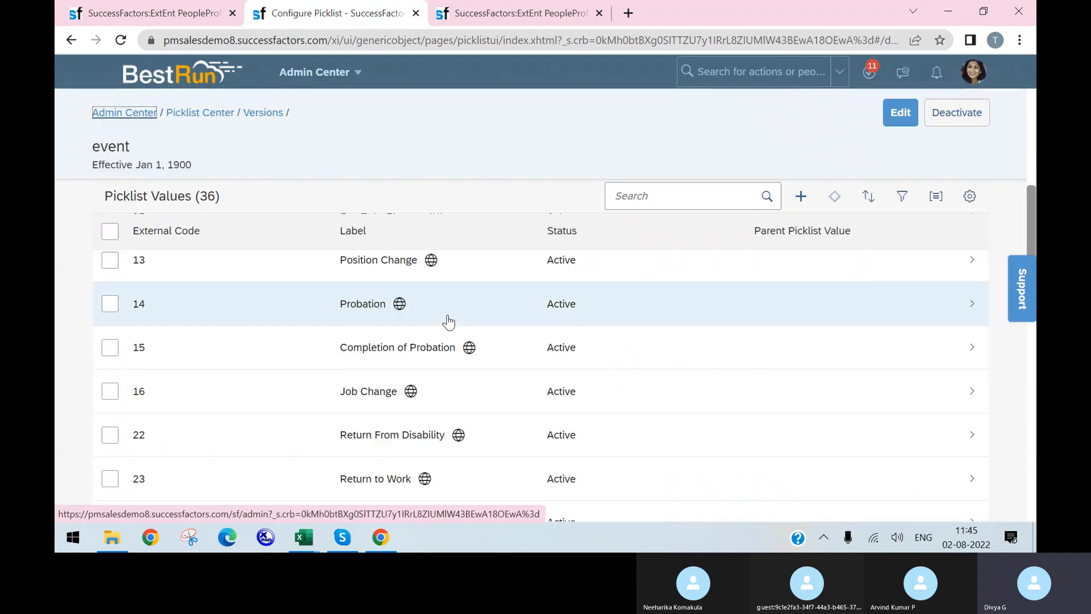
pyautogui.scroll(-6, 449, 370)
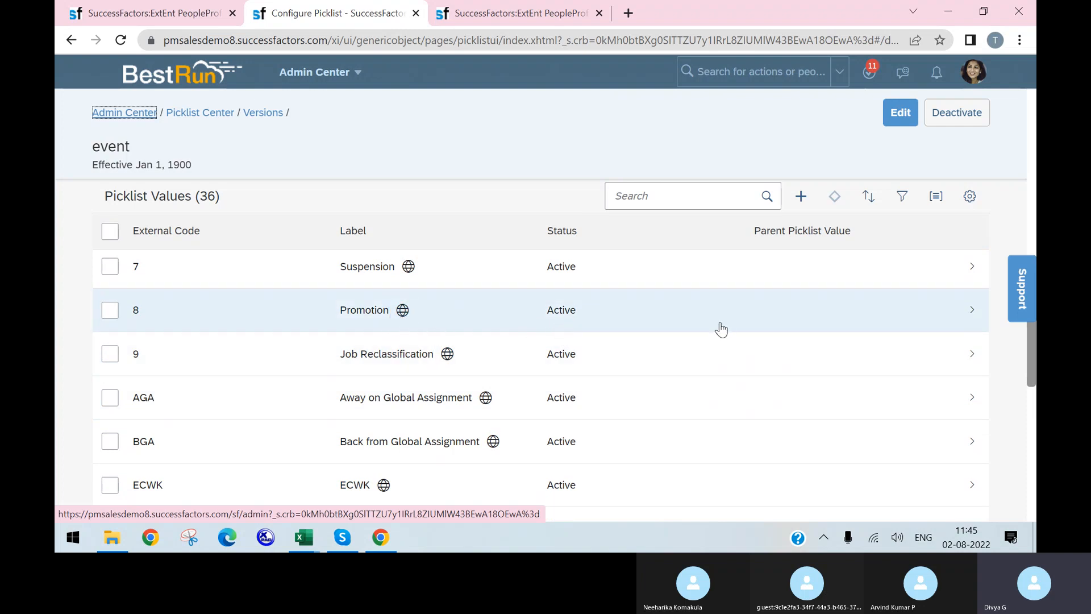
pyautogui.click(374, 320)
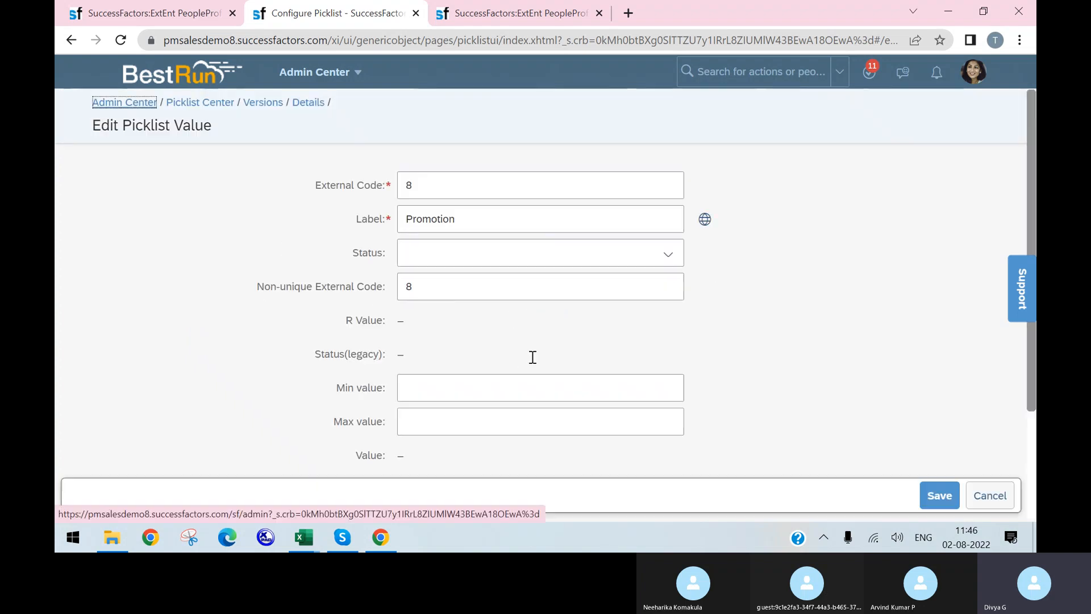
pyautogui.scroll(-2, 481, 341)
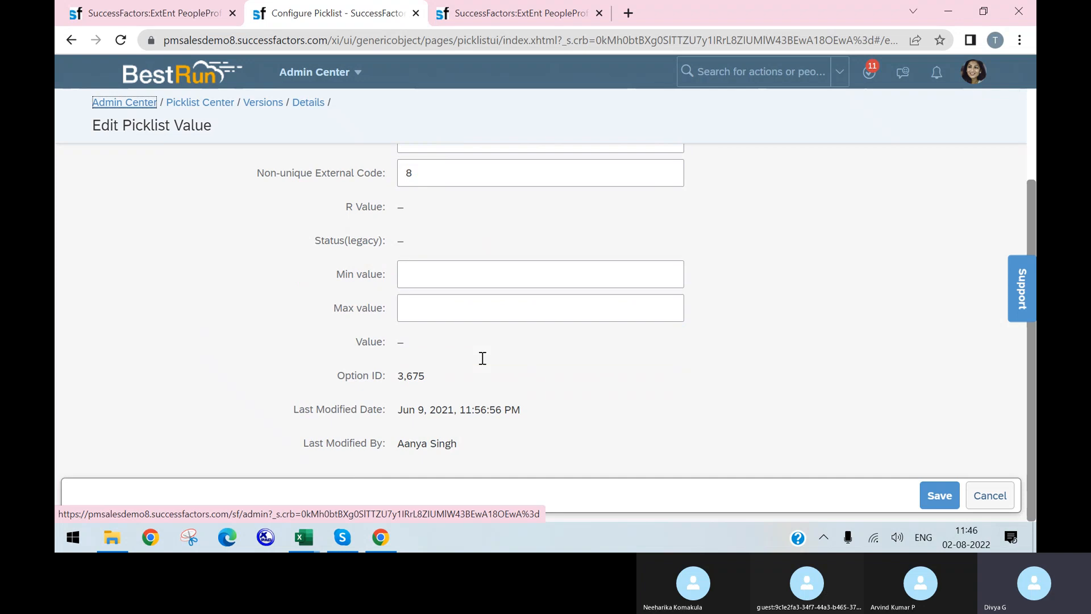
pyautogui.scroll(2, 470, 335)
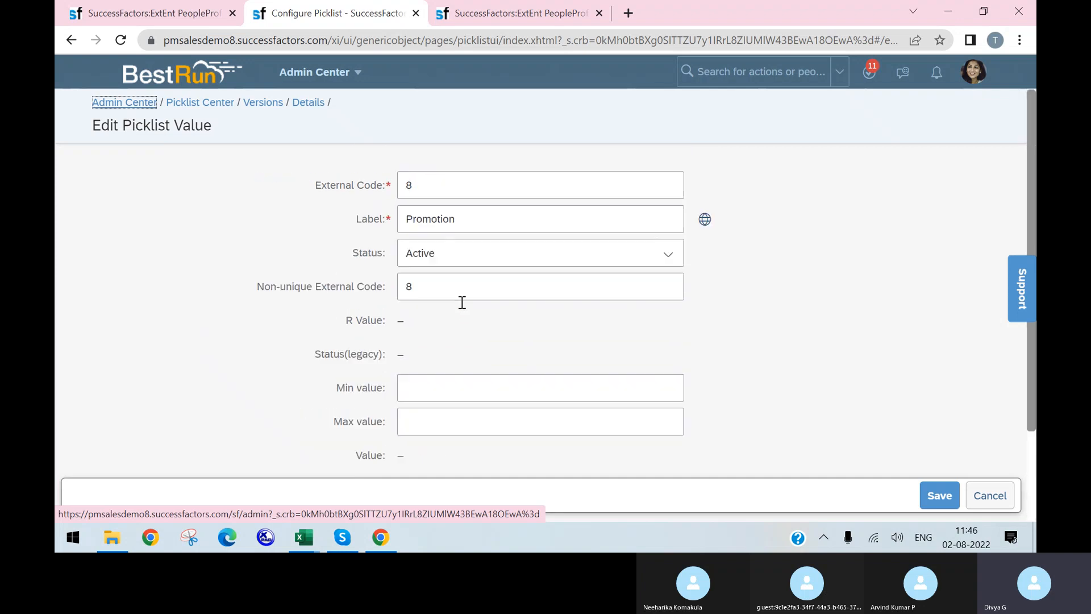
pyautogui.click(150, 13)
# Enter 'Xml fountion' in C19 below Event Reasons in the EC HR Transactions workbook
pyautogui.click(304, 537)
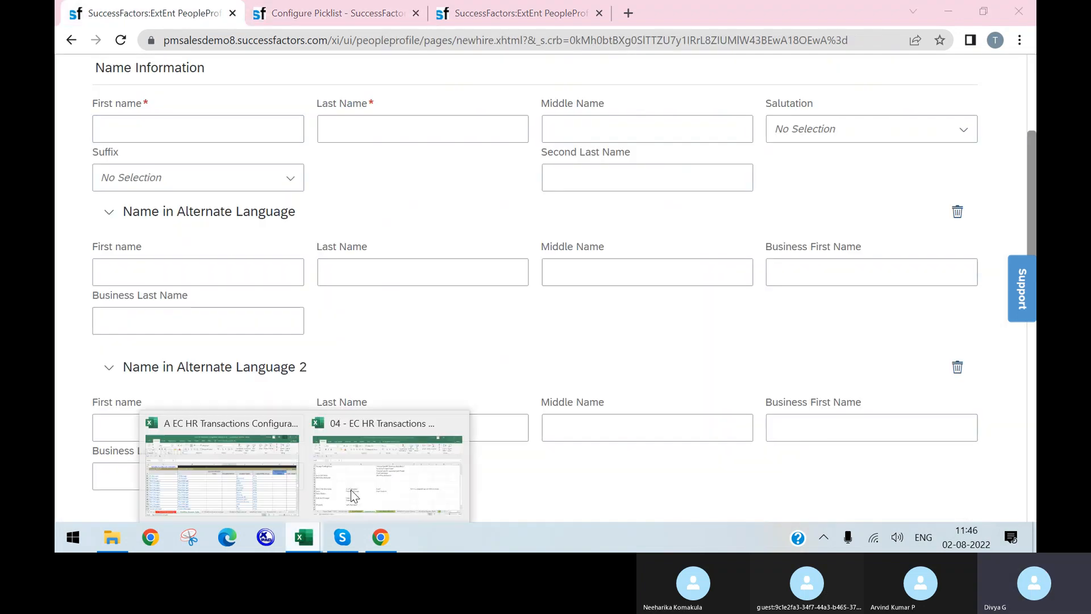
pyautogui.click(374, 479)
pyautogui.click(509, 349)
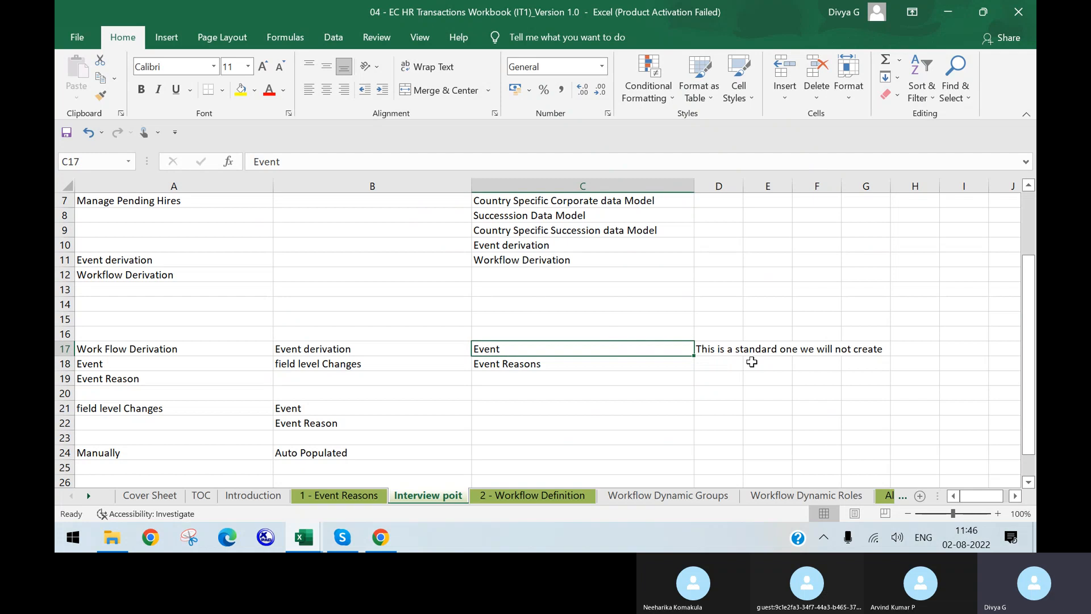
pyautogui.click(550, 362)
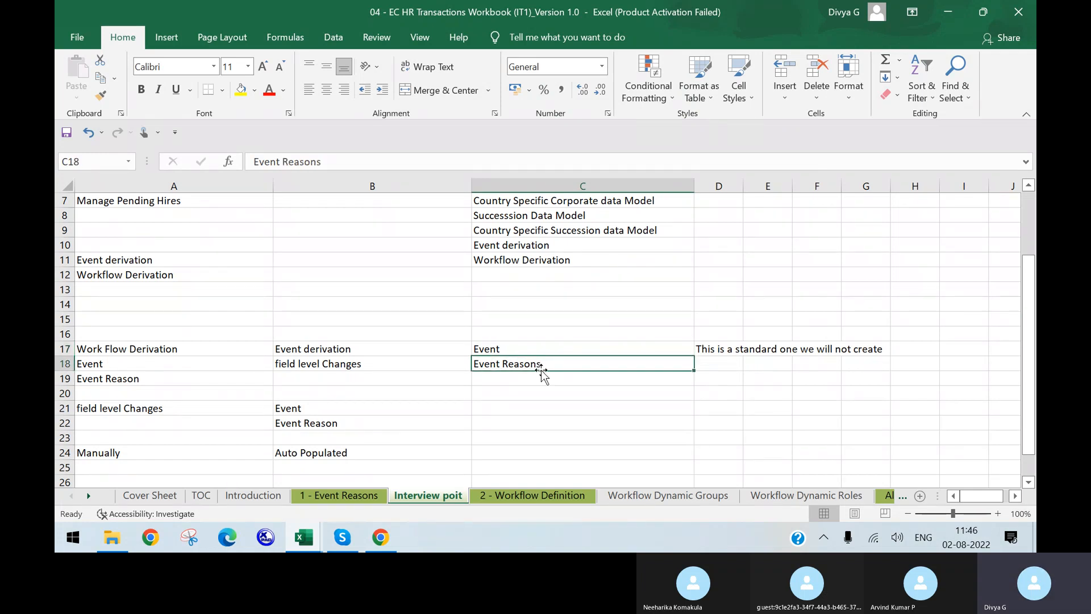
pyautogui.click(537, 382)
pyautogui.write('Xml fountion')
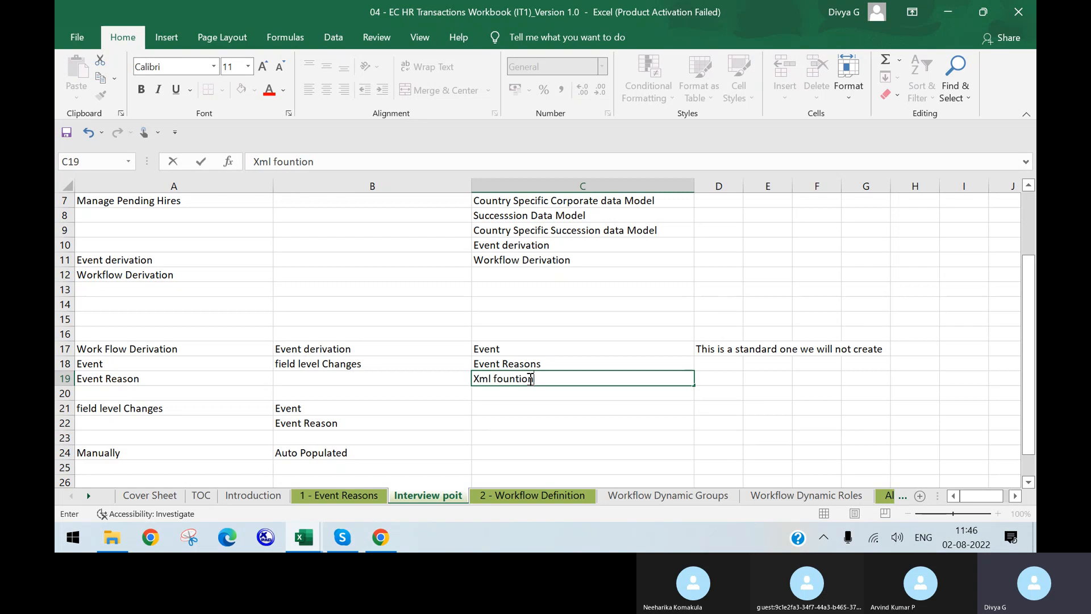
pyautogui.click(479, 396)
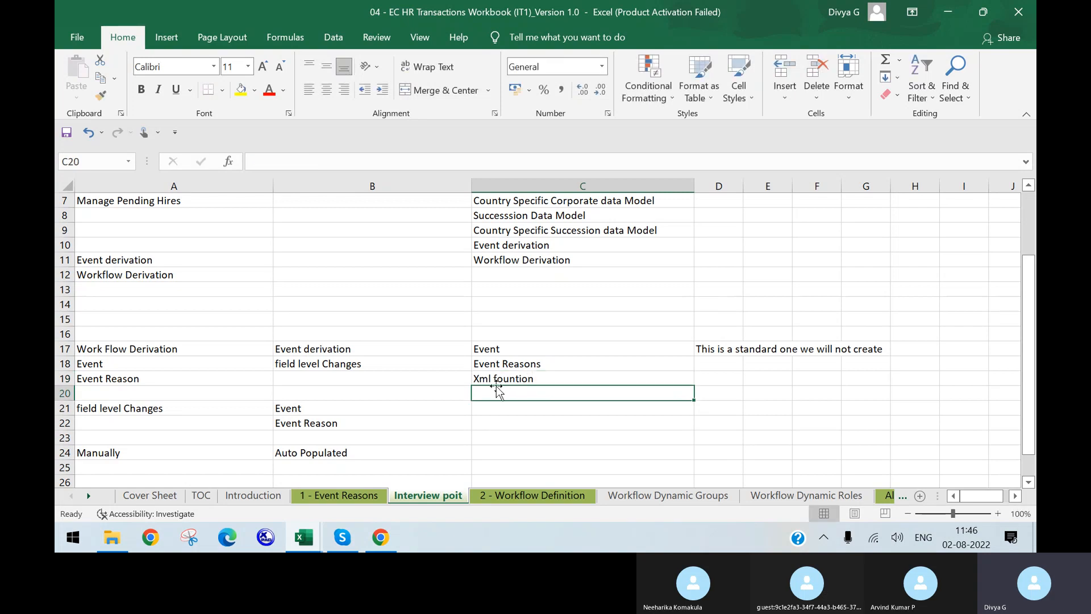
pyautogui.click(498, 377)
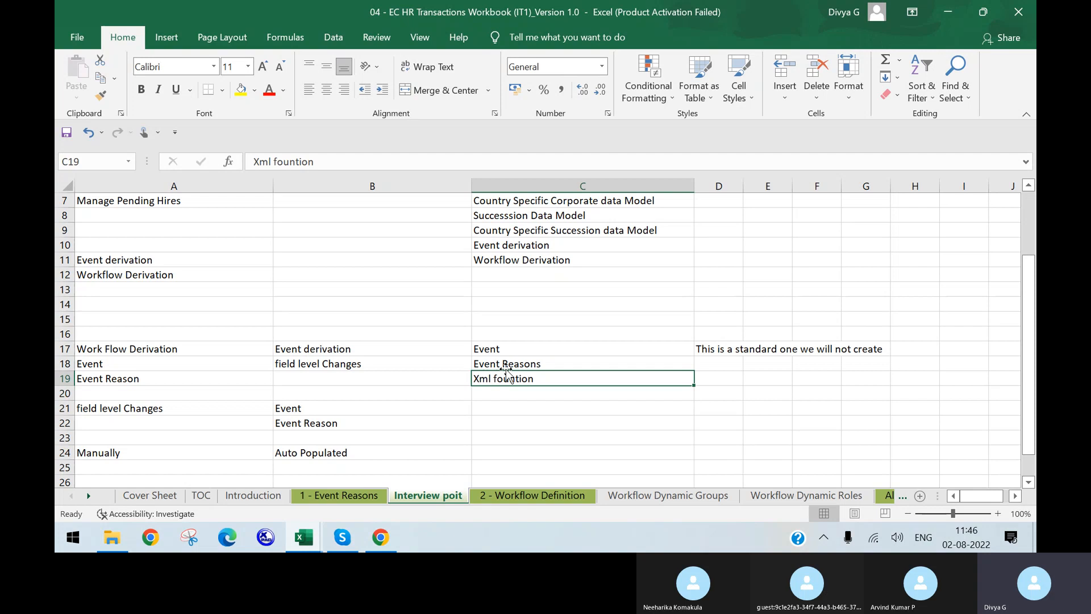
pyautogui.click(391, 543)
pyautogui.scroll(4, 575, 150)
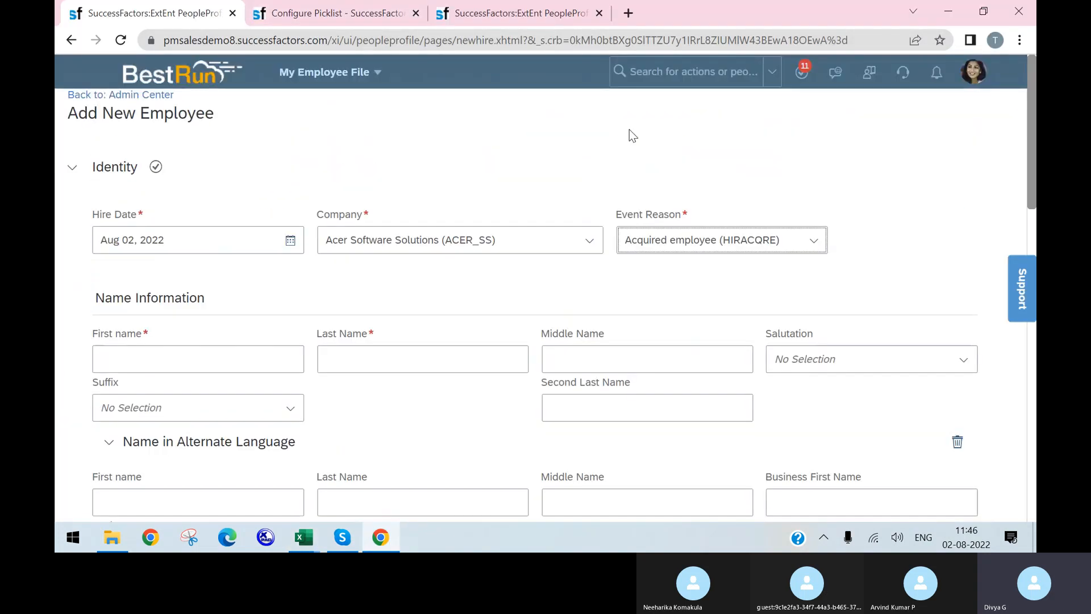
# Open an existing Event Reason record in Manage Organization, Pay and Job Structures
pyautogui.click(682, 71)
pyautogui.write('manage org')
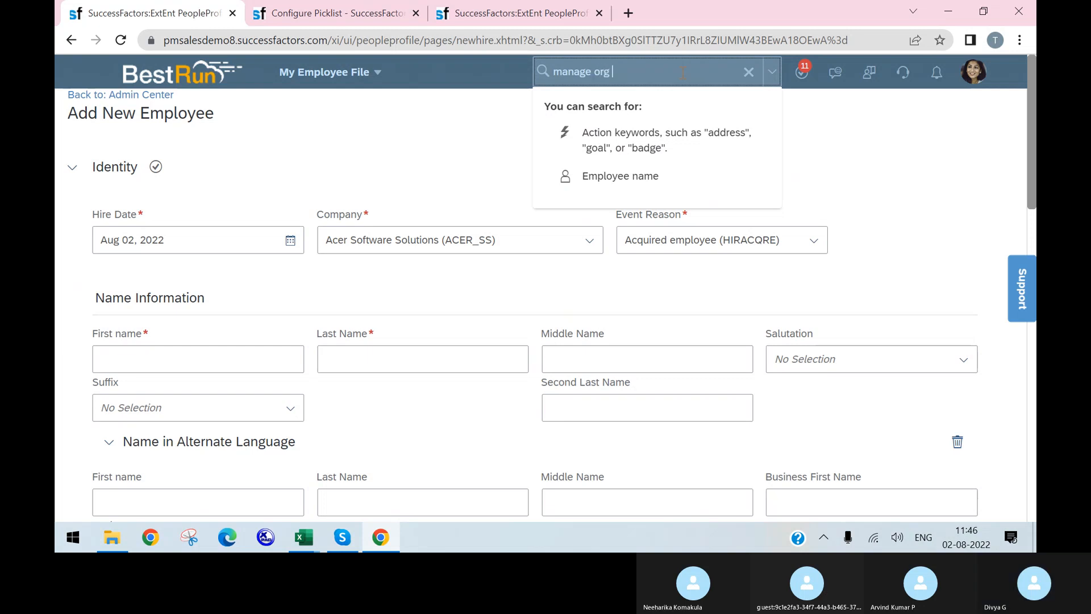
pyautogui.press('Return')
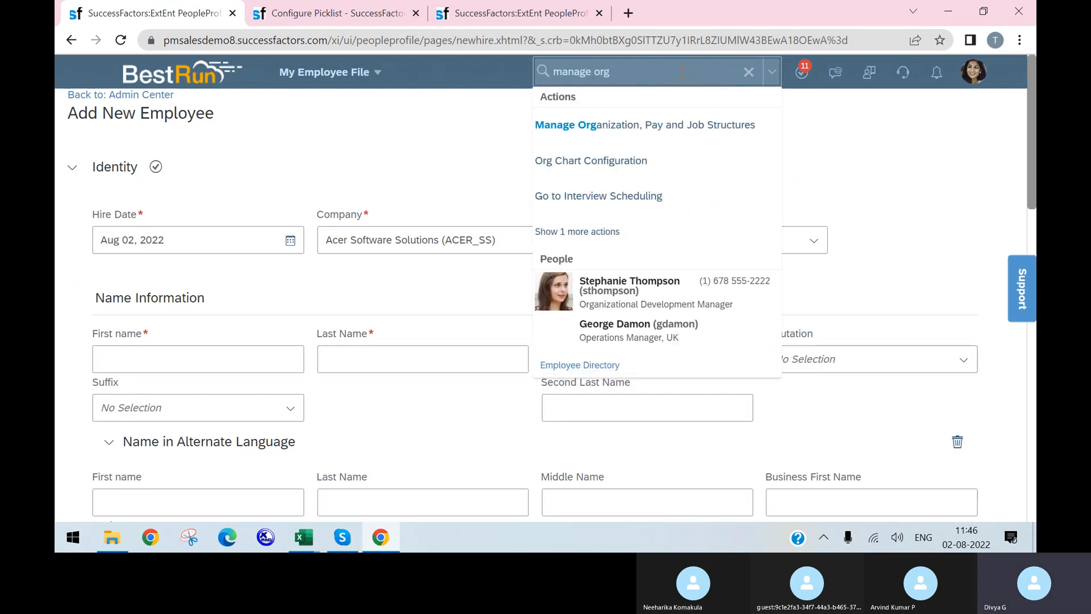
pyautogui.click(696, 123)
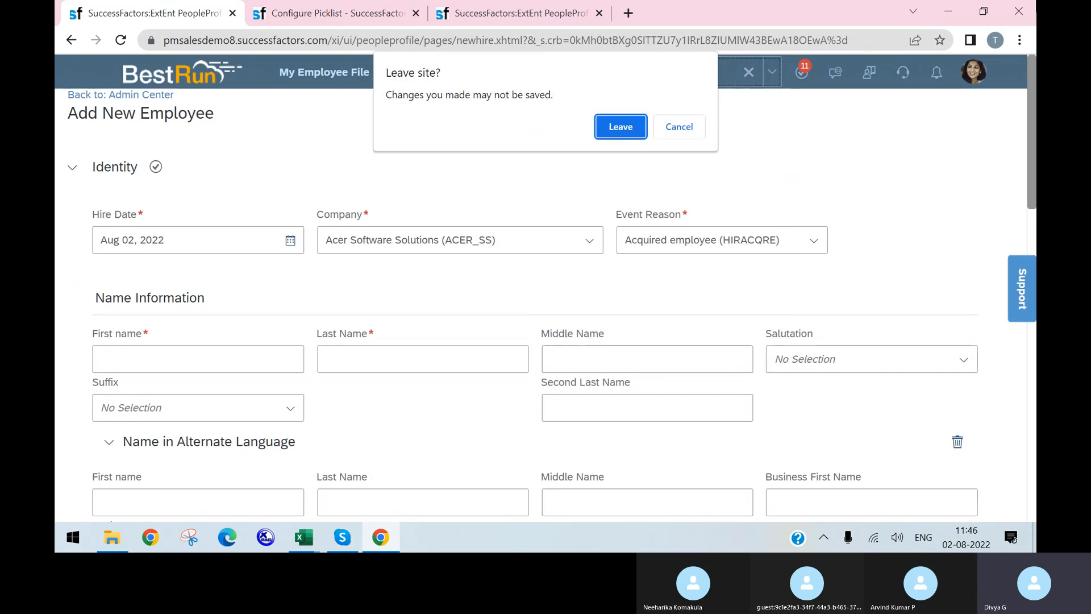
pyautogui.click(612, 128)
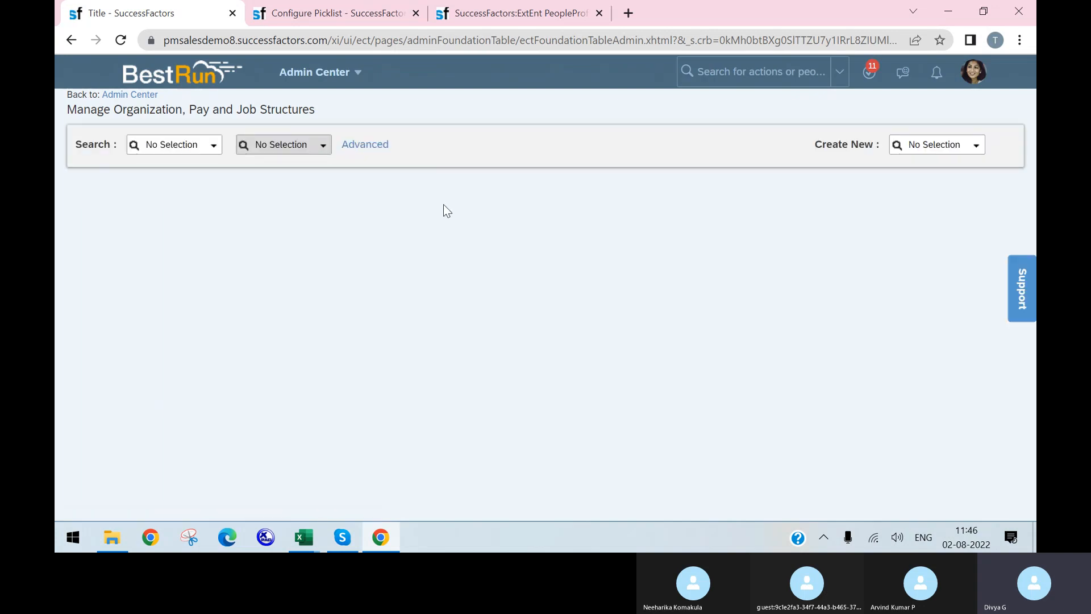
pyautogui.click(170, 144)
pyautogui.write('event')
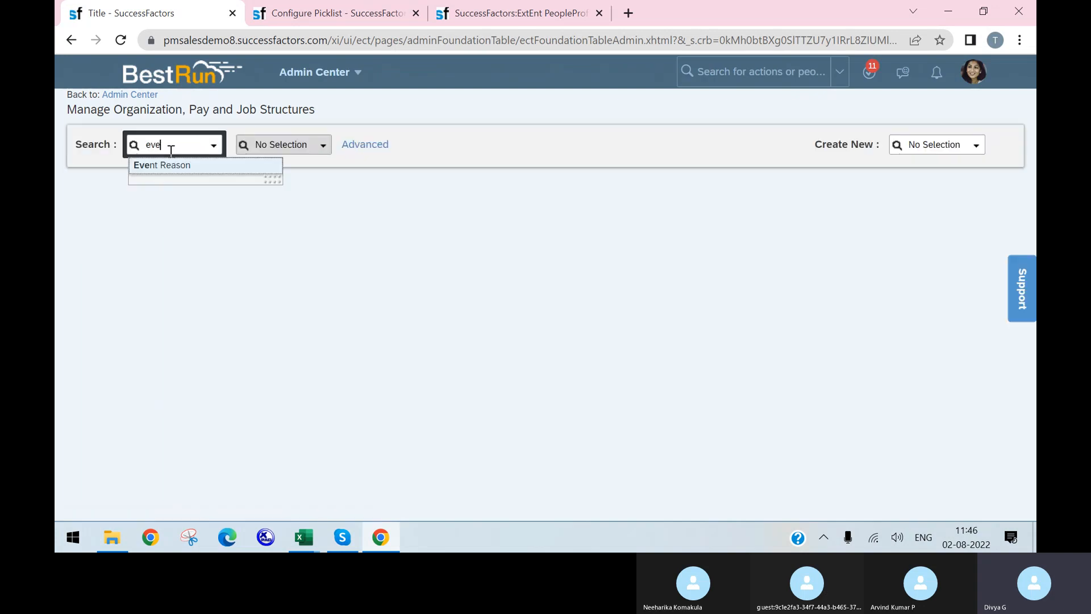
pyautogui.click(175, 166)
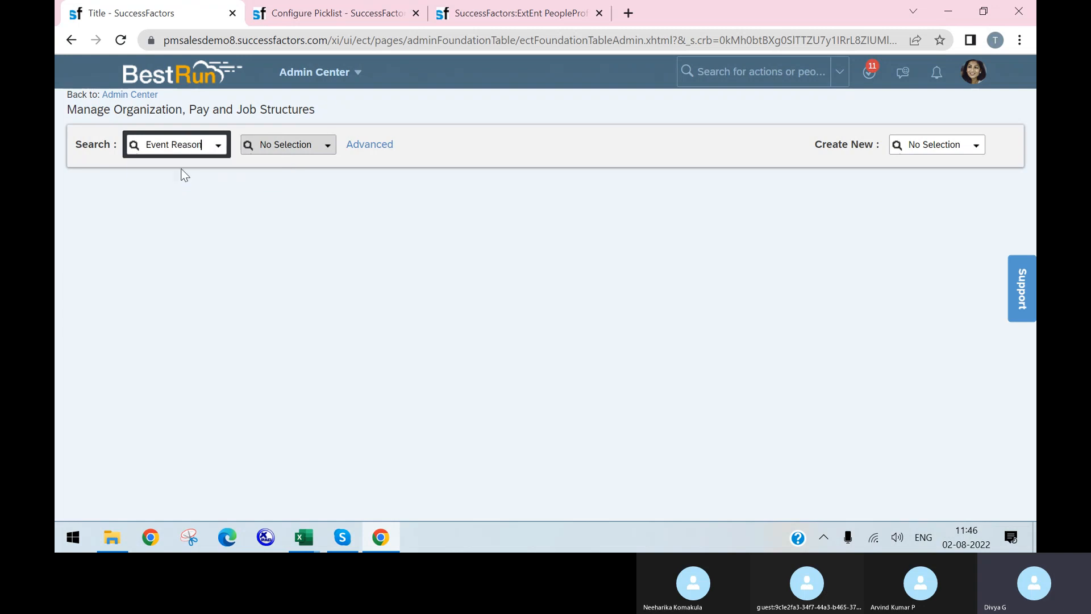
pyautogui.click(326, 146)
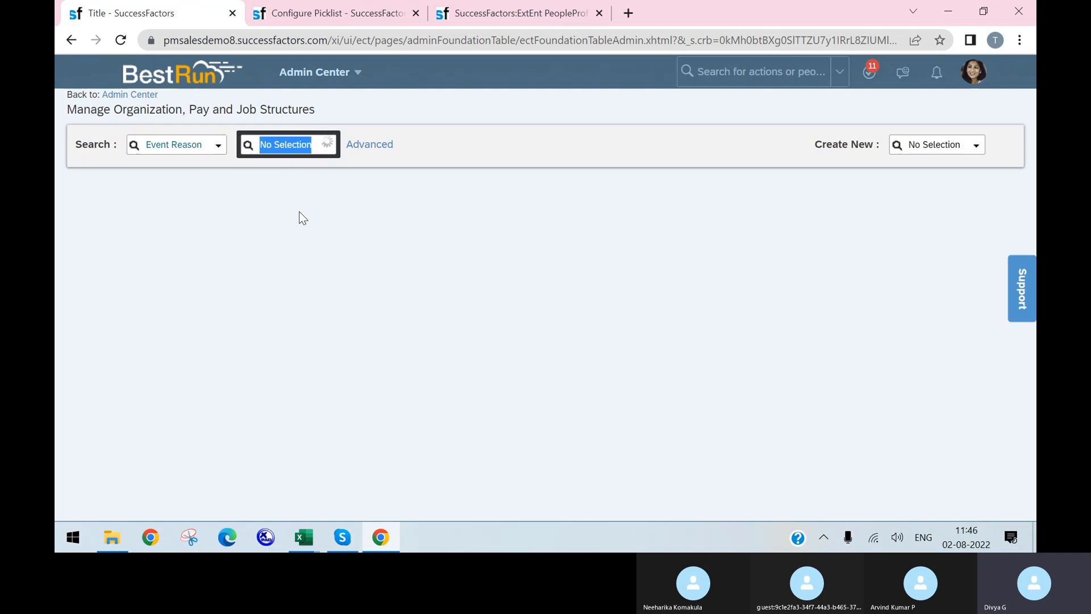
pyautogui.click(289, 180)
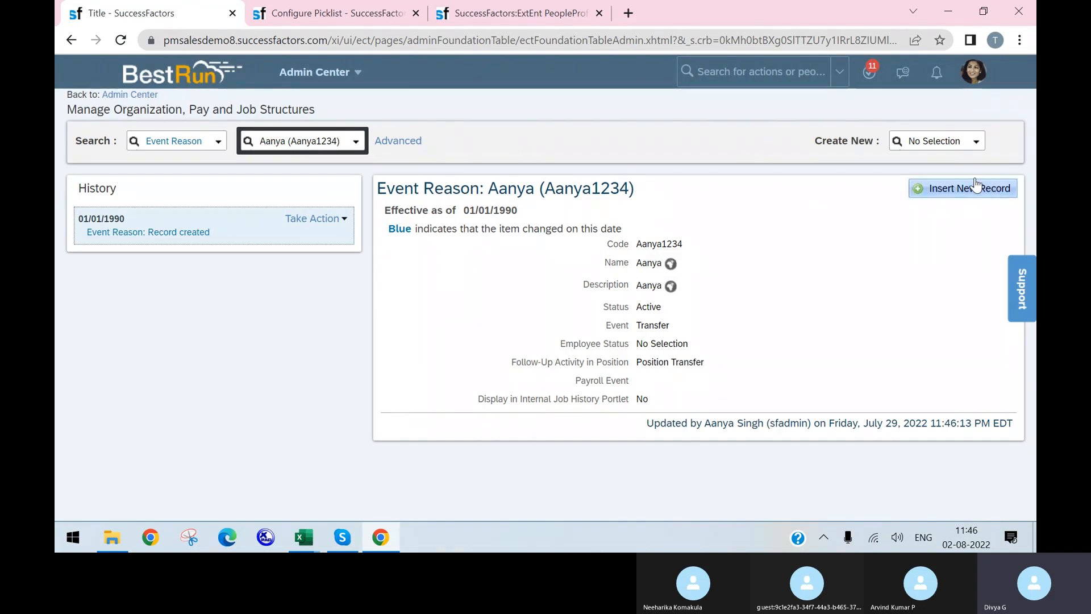
# Insert a new record effective 08/02/2022 and change its Event from Transfer to Assignment
pyautogui.click(983, 189)
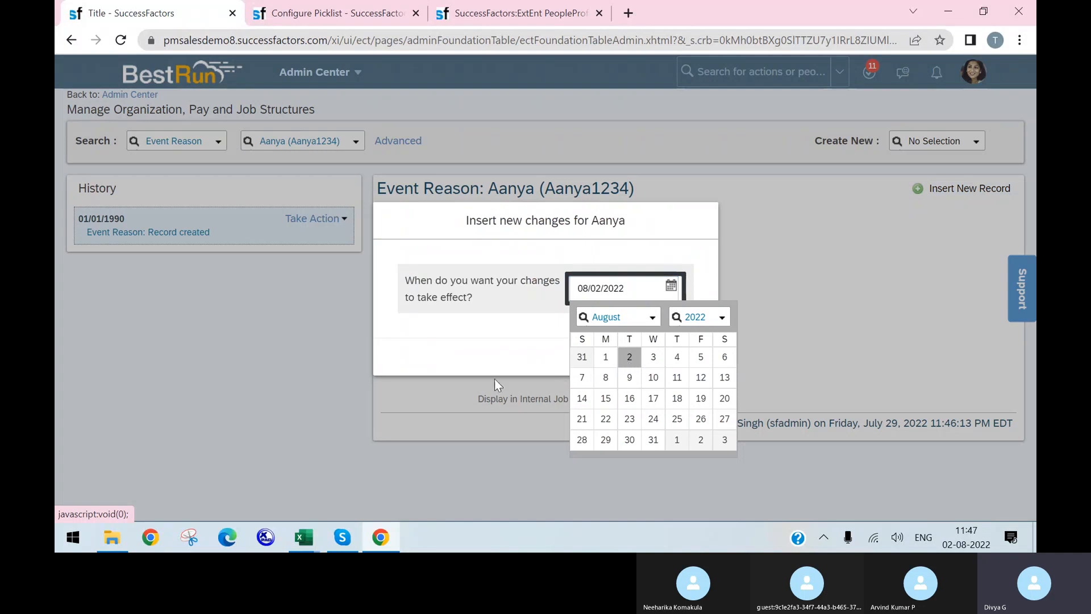
pyautogui.click(627, 358)
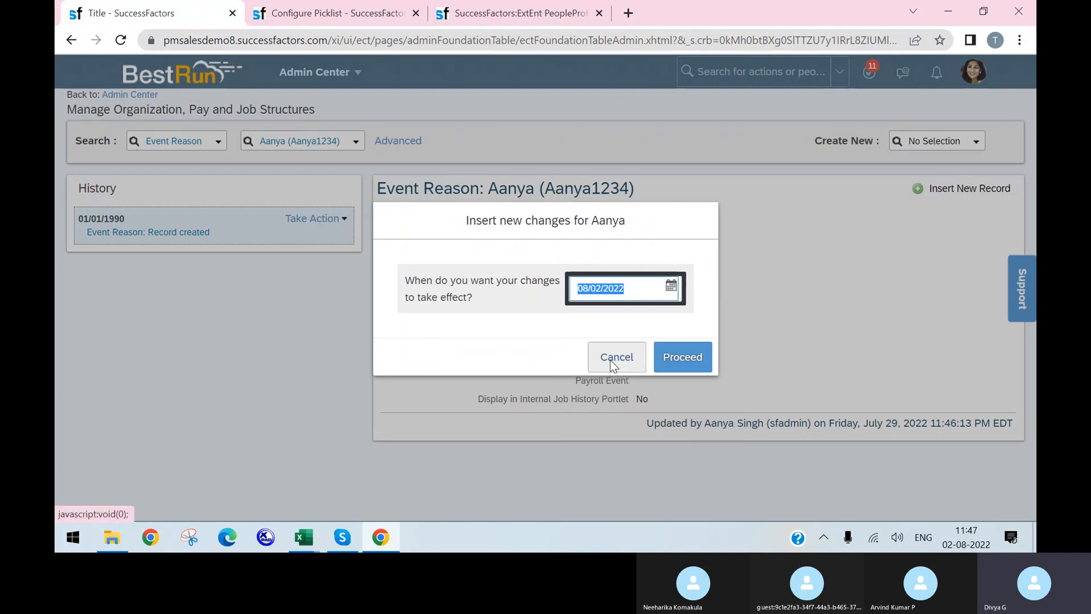
pyautogui.click(682, 357)
pyautogui.scroll(-1, 493, 297)
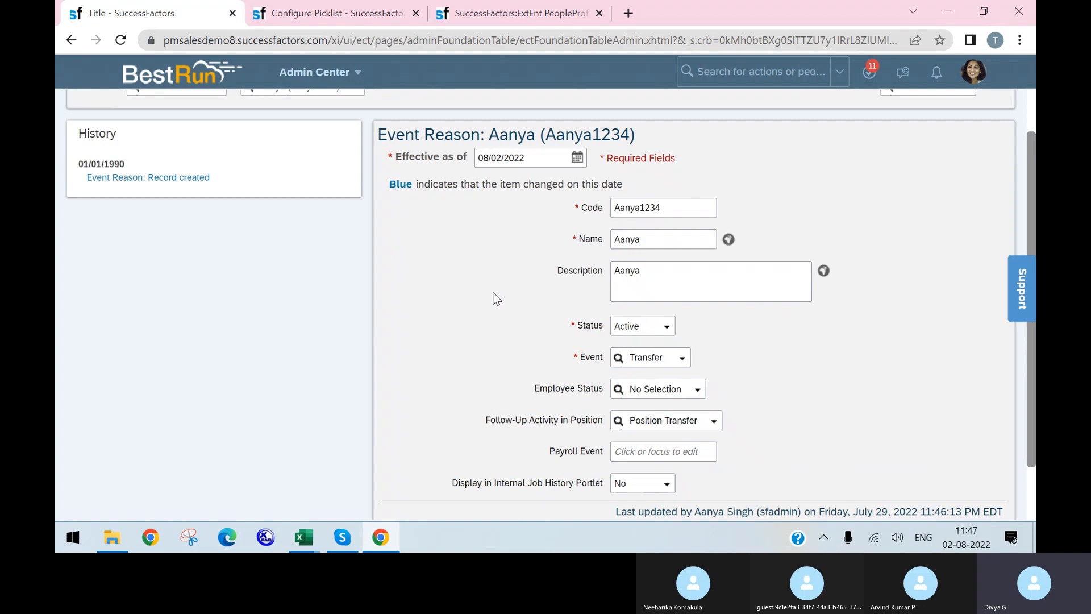
pyautogui.scroll(-1, 496, 298)
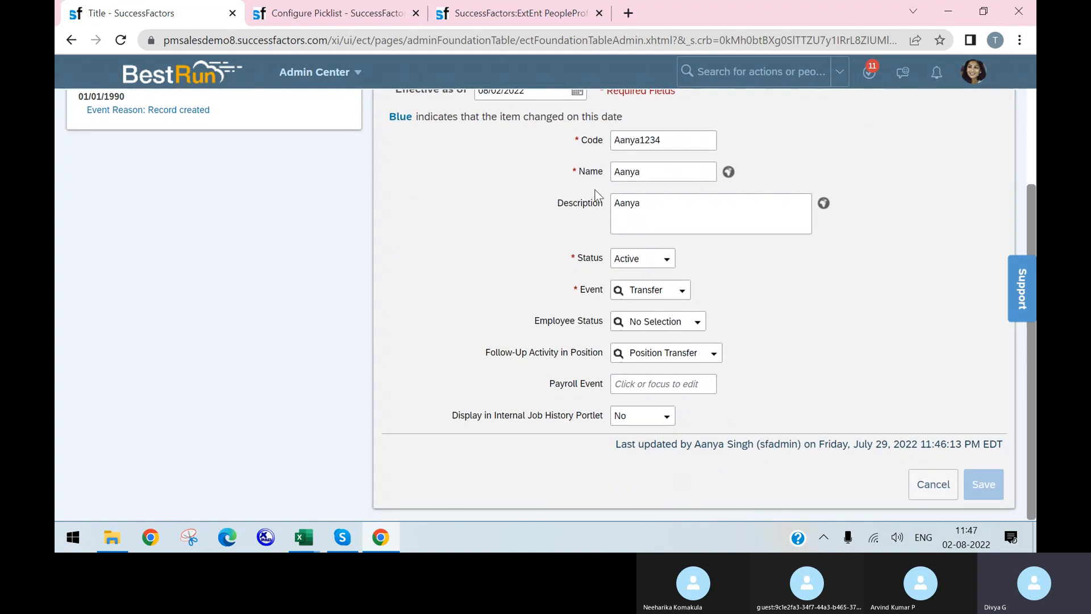
pyautogui.click(684, 294)
pyautogui.click(684, 344)
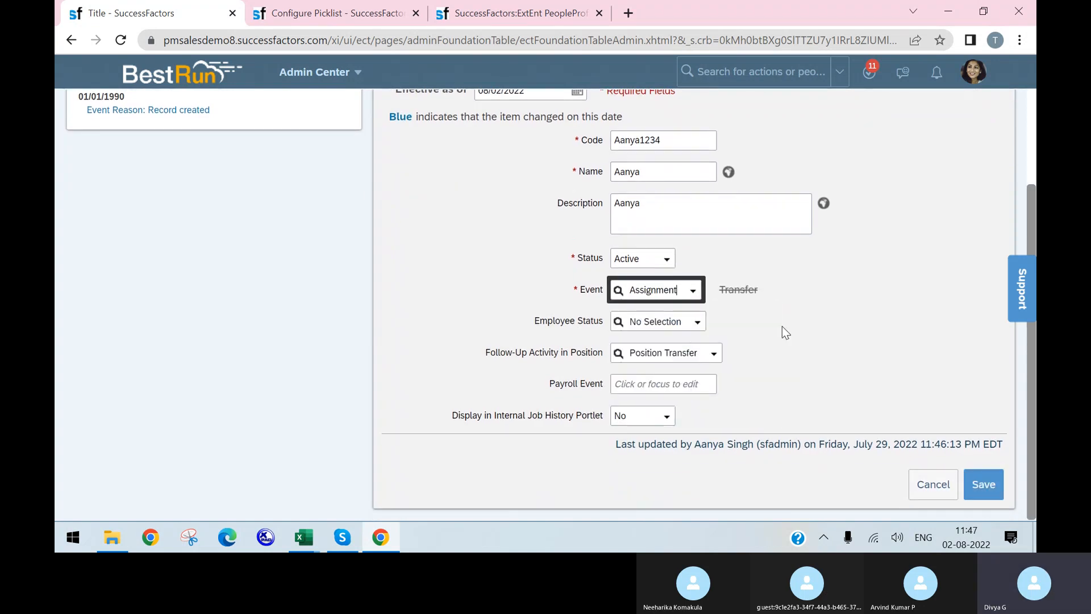
pyautogui.scroll(1, 691, 363)
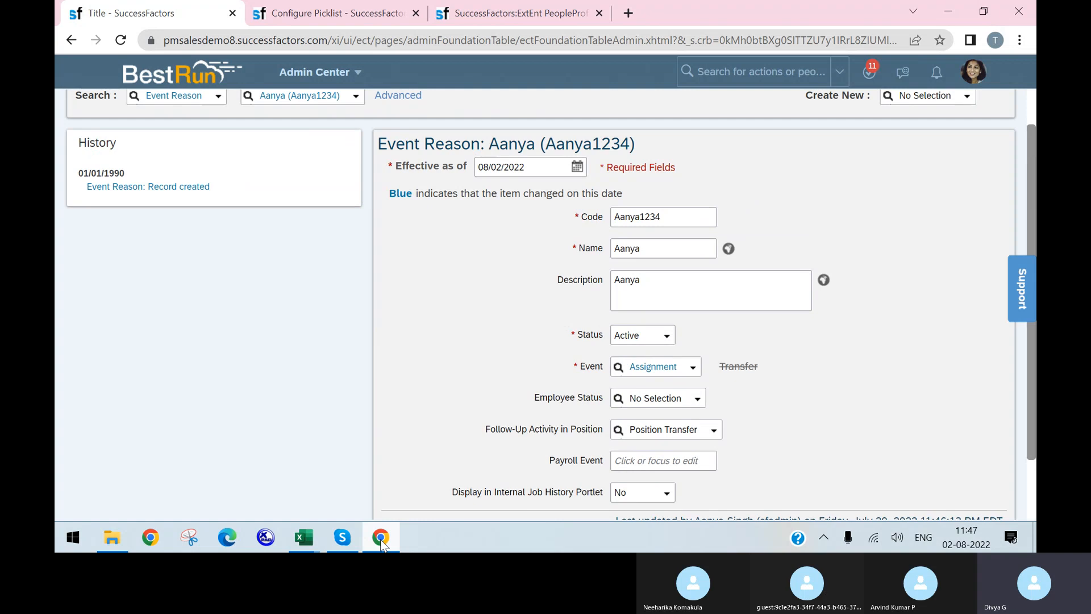
pyautogui.moveTo(304, 531)
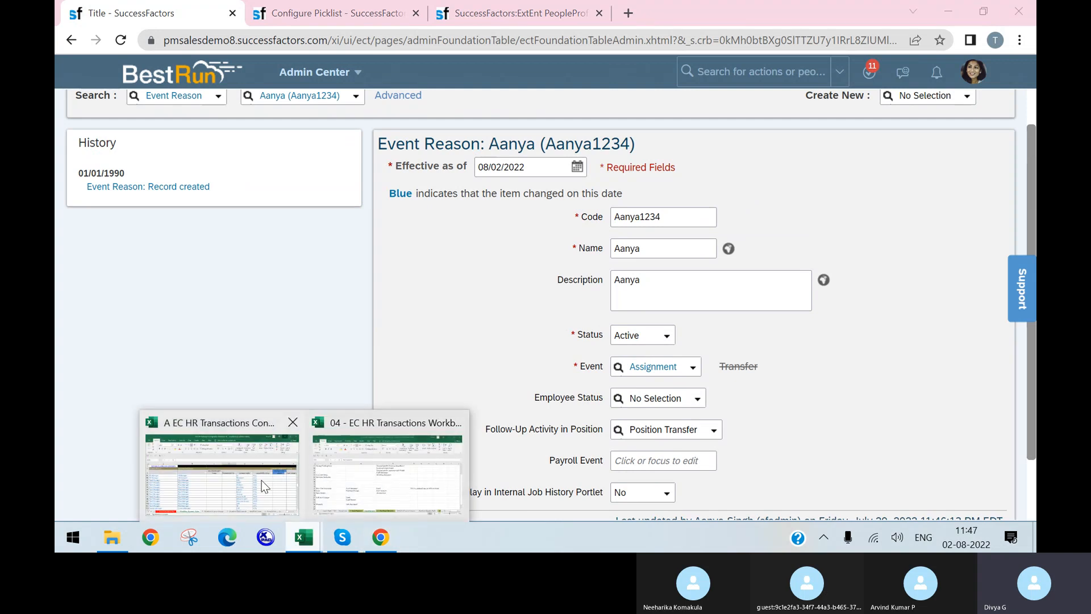
pyautogui.click(261, 481)
# Review the employee events on the 1 - Event Reasons sheet, from Hire through Leave Of Absence
pyautogui.click(334, 488)
pyautogui.click(331, 495)
pyautogui.scroll(1, 253, 323)
pyautogui.scroll(16, 253, 323)
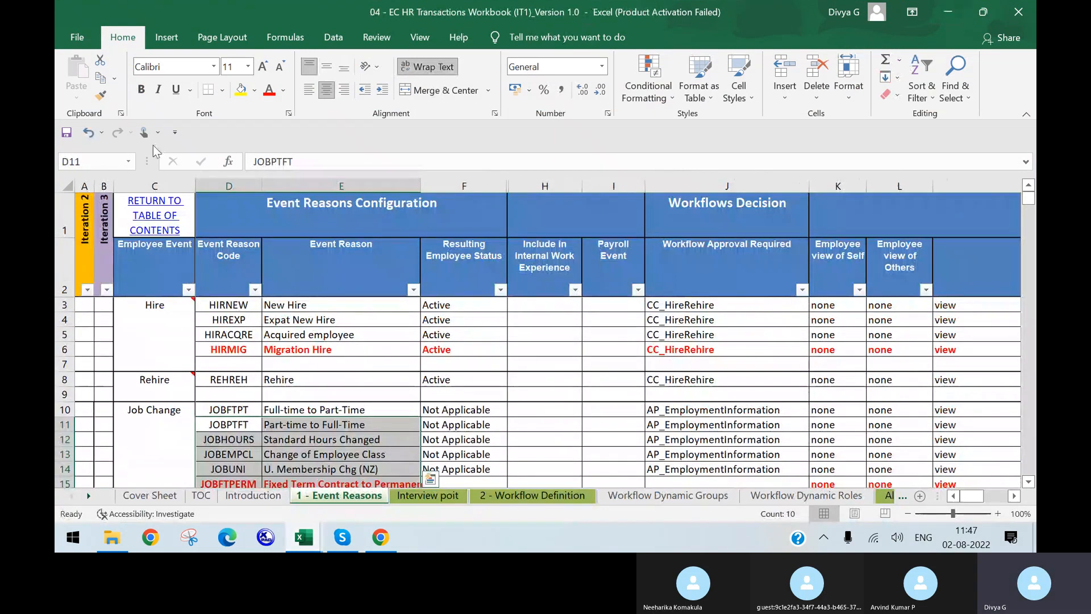
pyautogui.click(166, 357)
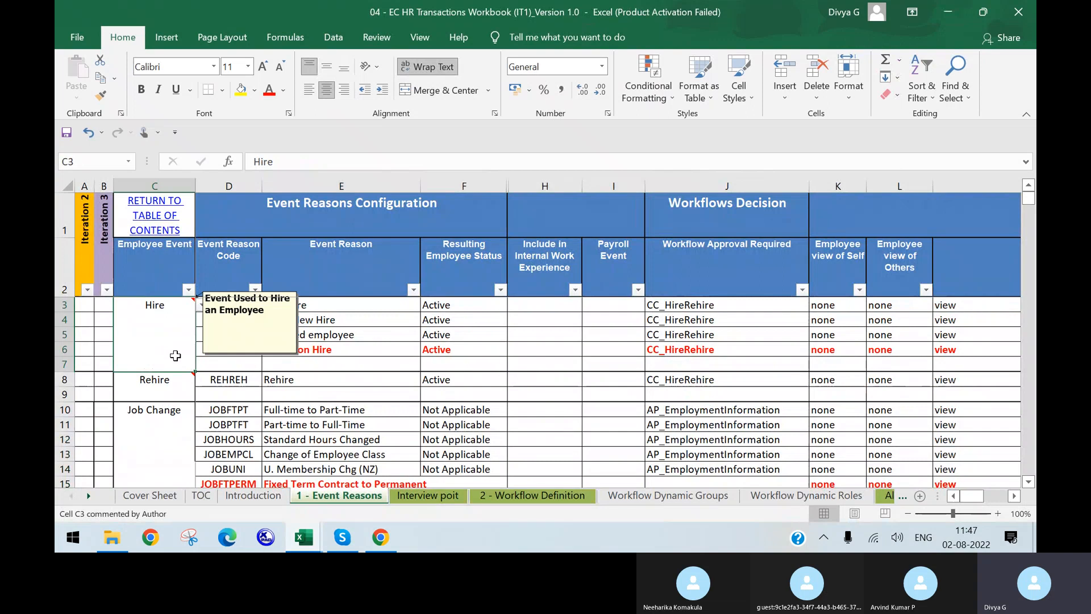
pyautogui.click(163, 393)
pyautogui.click(148, 420)
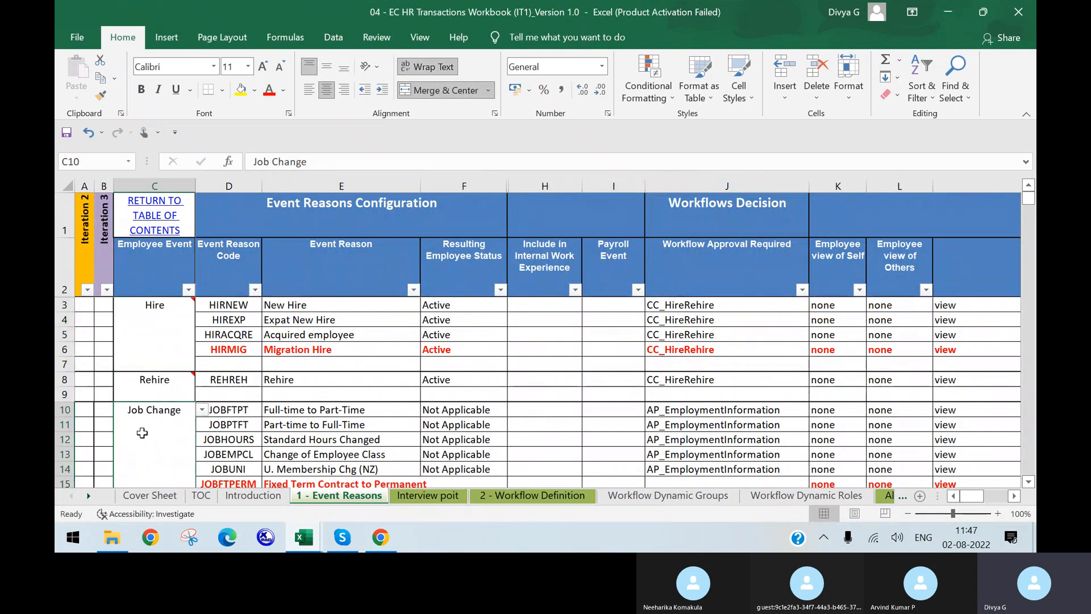
pyautogui.scroll(-4, 142, 433)
pyautogui.click(142, 433)
pyautogui.scroll(-2, 142, 433)
pyautogui.scroll(-1, 142, 433)
pyautogui.click(142, 433)
pyautogui.scroll(-2, 142, 433)
pyautogui.click(142, 433)
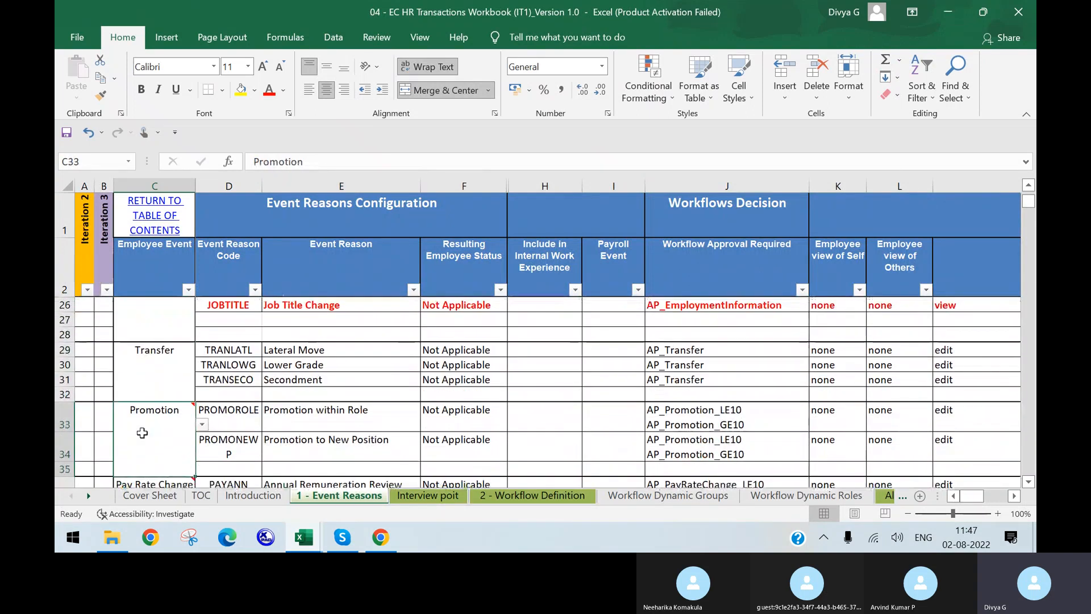
pyautogui.scroll(-3, 142, 433)
pyautogui.click(142, 433)
pyautogui.scroll(-2, 142, 433)
pyautogui.click(143, 433)
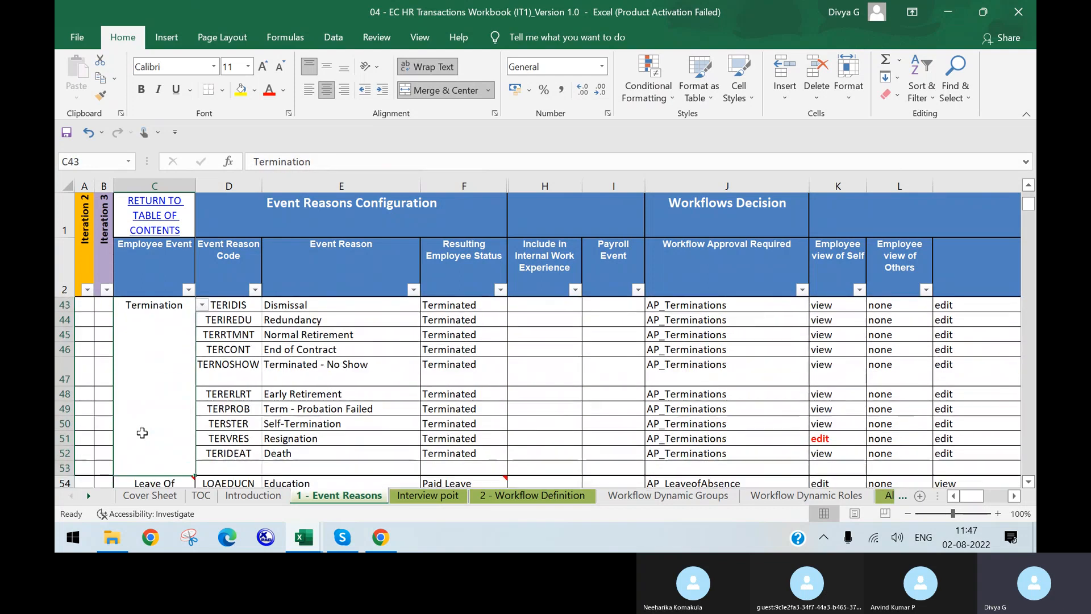
pyautogui.scroll(-3, 142, 433)
pyautogui.click(142, 433)
pyautogui.press('Down')
pyautogui.press('Down')
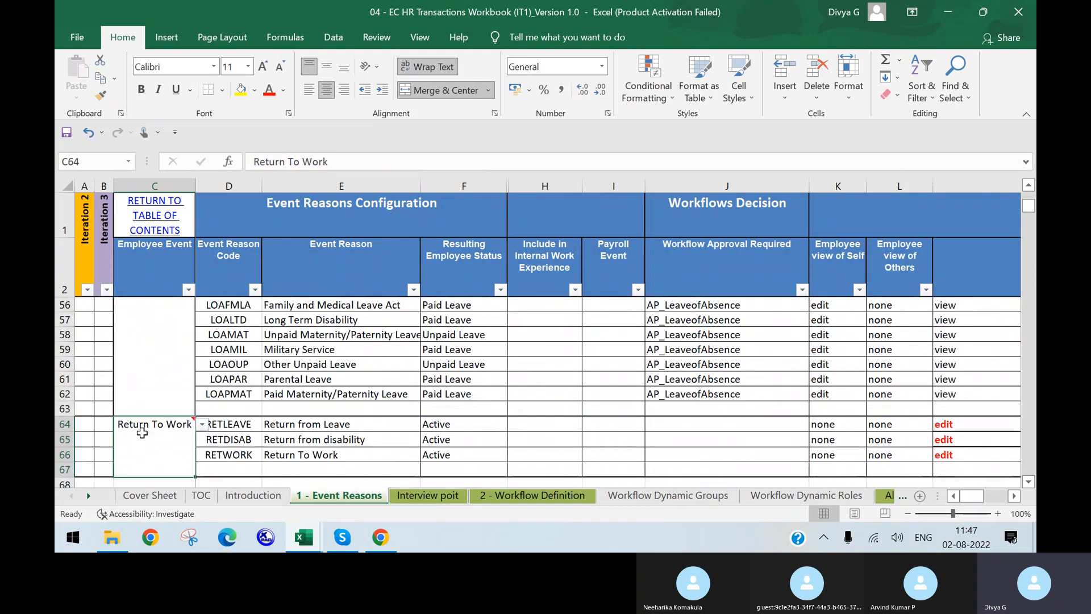
pyautogui.press('Up')
pyautogui.press('Up')
pyautogui.hotkey('ctrl', 'Up')
pyautogui.press('Down')
pyautogui.press('Down')
pyautogui.press('Down')
pyautogui.press('Down')
pyautogui.press('Down')
pyautogui.press('Down')
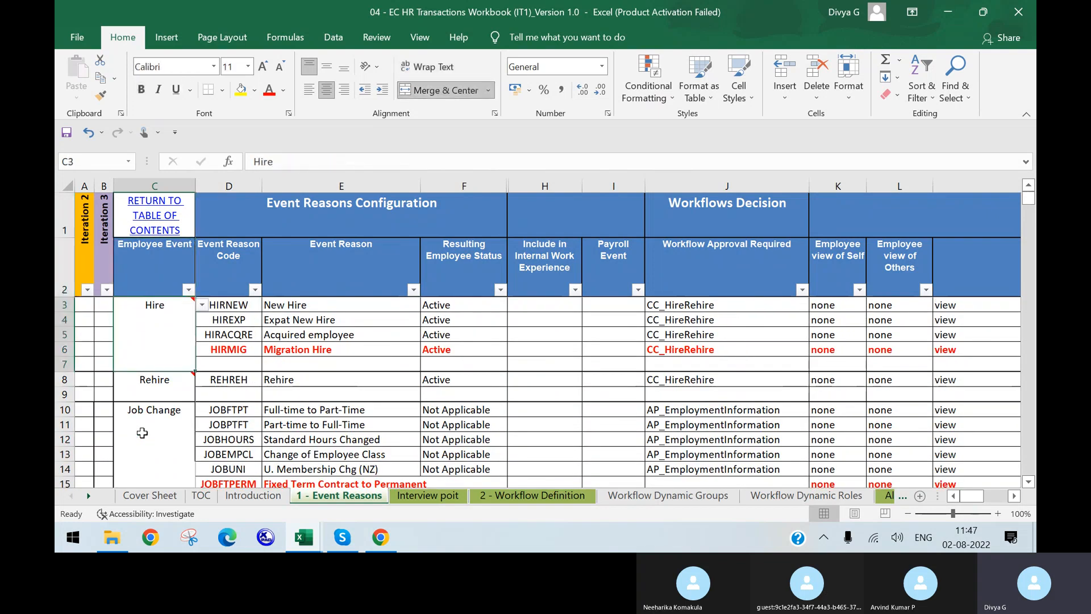
pyautogui.press('Down')
pyautogui.press('Down')
pyautogui.press('Down')
pyautogui.press('Up')
pyautogui.press('Up')
pyautogui.press('Up')
pyautogui.press('Up')
pyautogui.press('Up')
pyautogui.press('Up')
pyautogui.press('Up')
pyautogui.press('Up')
pyautogui.press('Up')
pyautogui.press('Up')
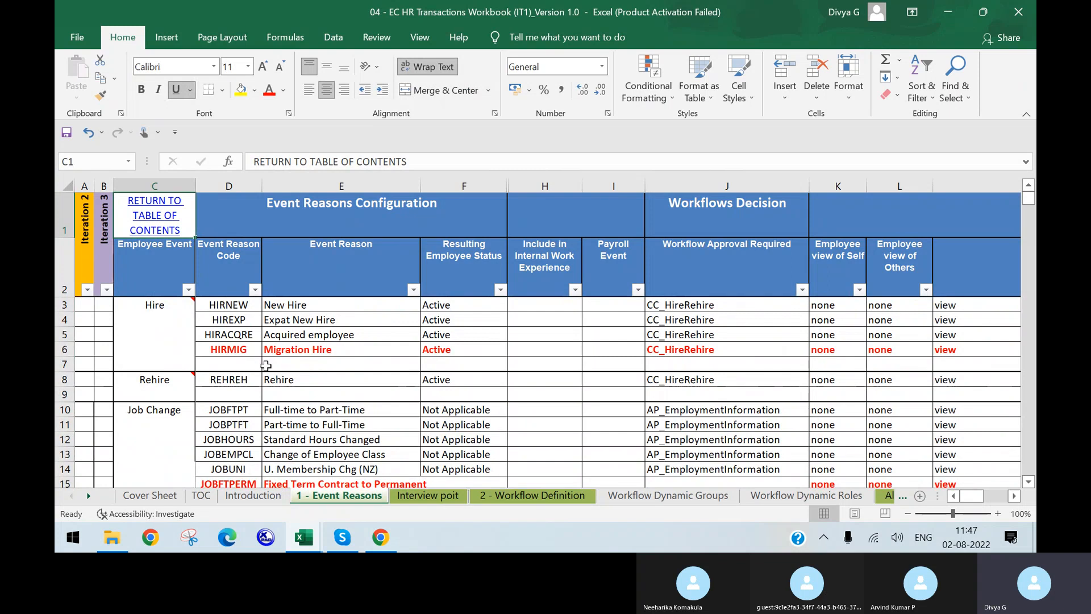
# Check the Hire event's comment and select its four reasons HIRNEW to HIRMIG in E3:E6
pyautogui.click(158, 333)
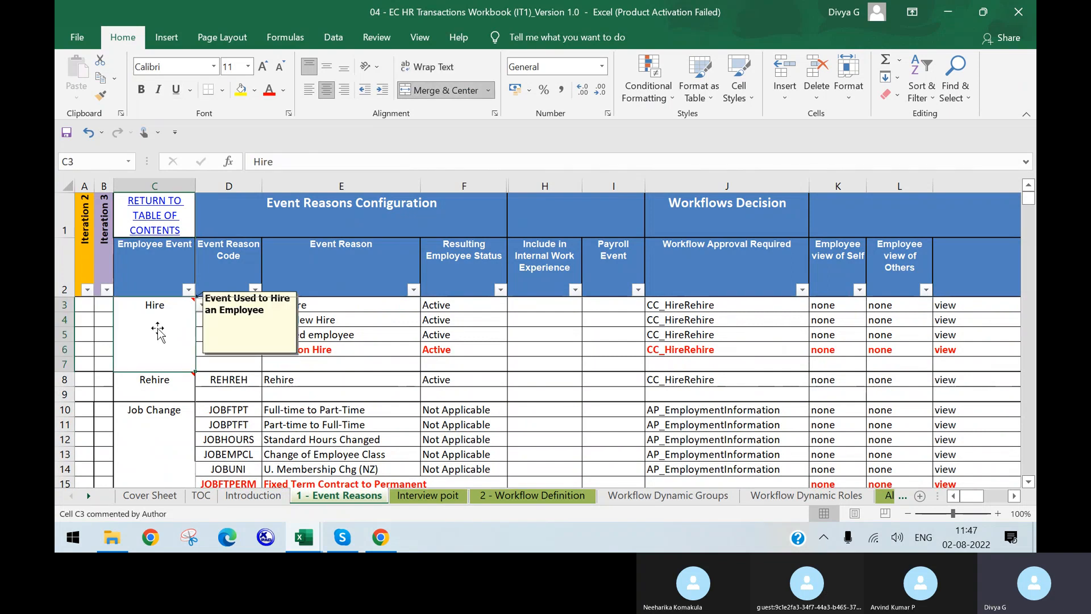
pyautogui.click(229, 301)
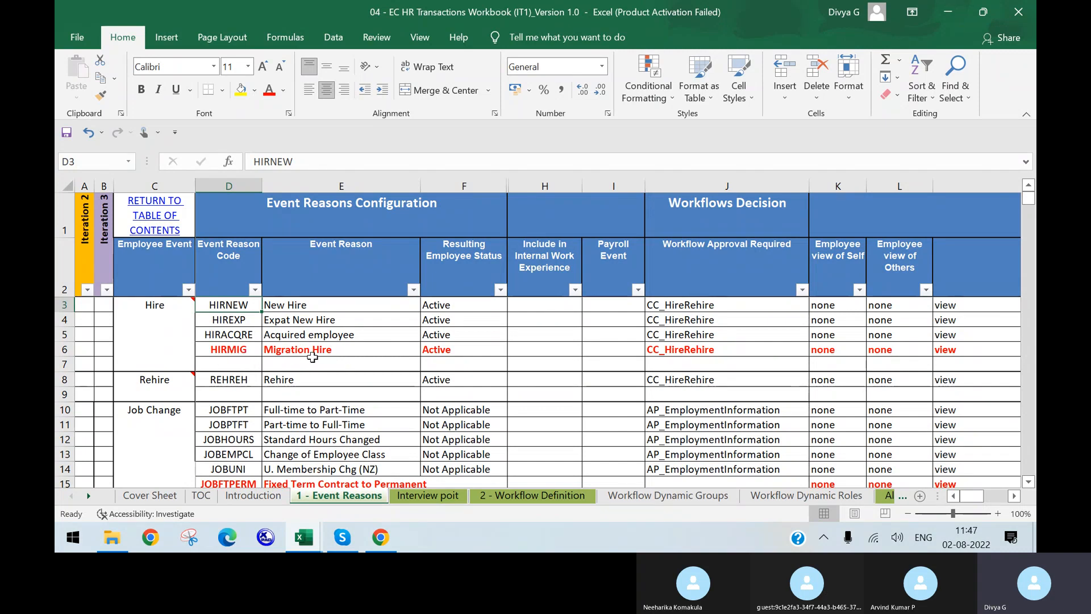
pyautogui.click(342, 355)
pyautogui.moveTo(294, 307); pyautogui.dragTo(300, 351)
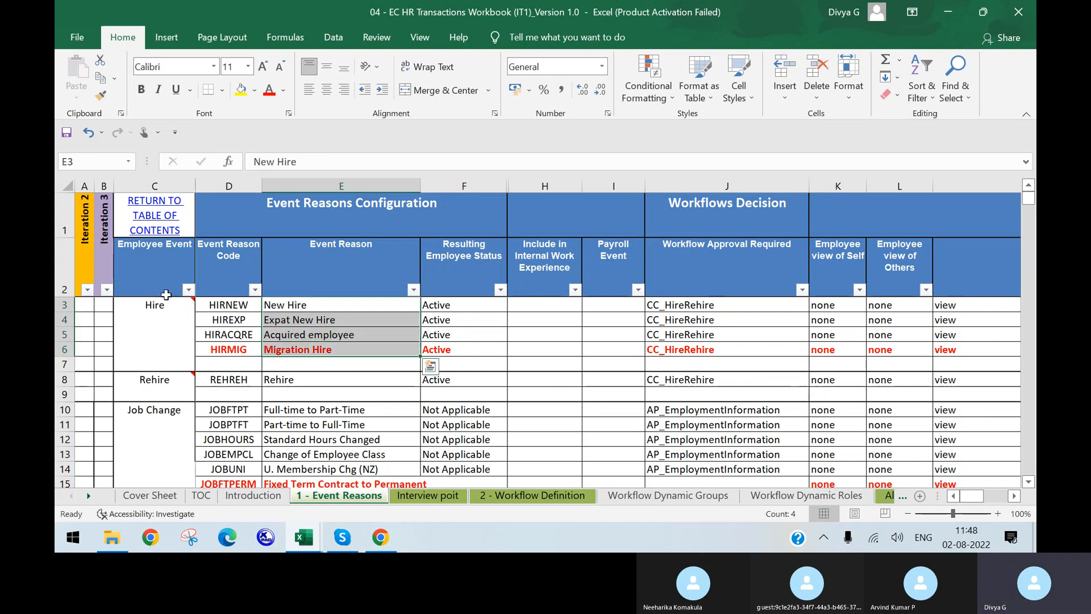
# Change the Event Reason record's Event from Assignment to Hire
pyautogui.click(381, 540)
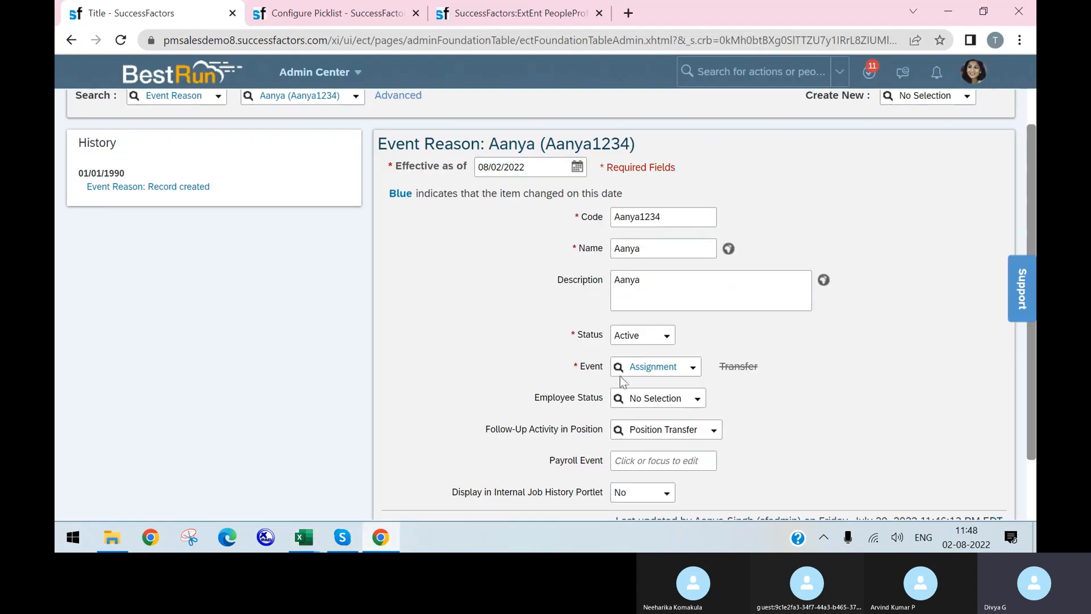
pyautogui.click(693, 370)
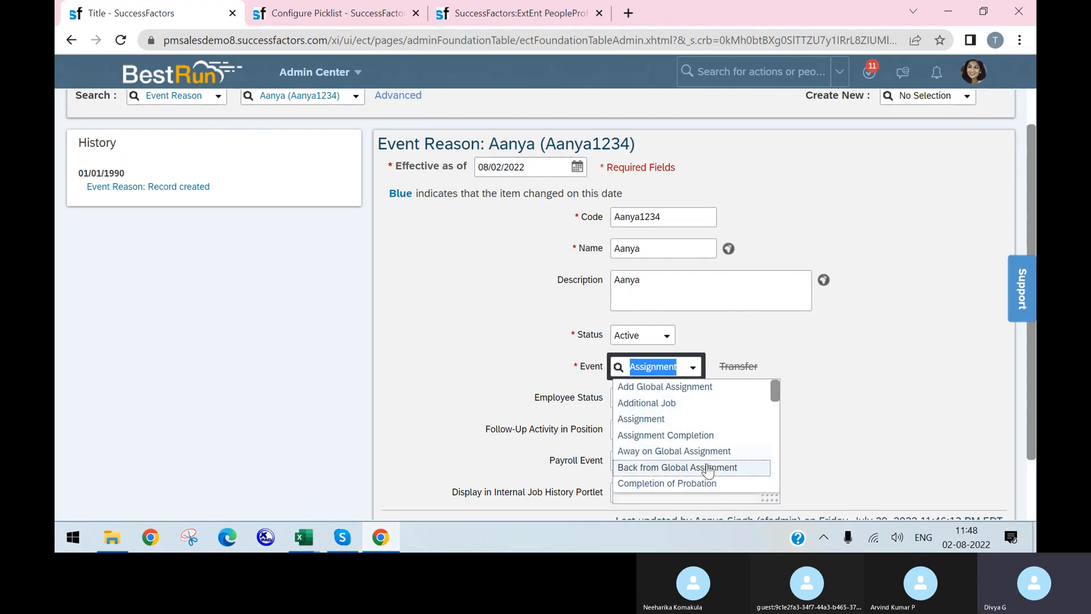
pyautogui.scroll(-3, 709, 474)
pyautogui.write('hire')
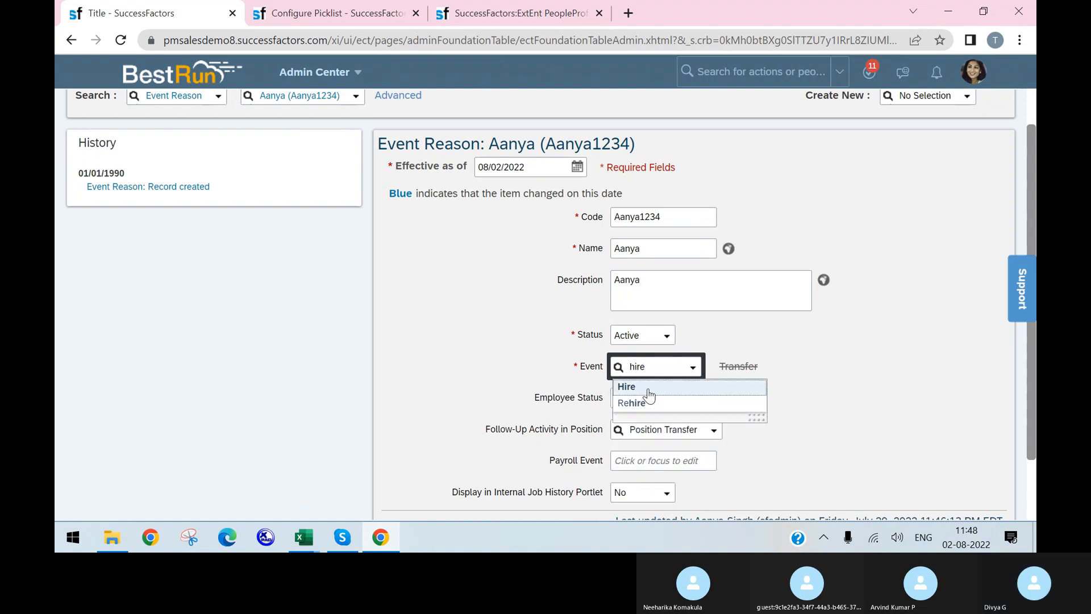
pyautogui.click(648, 390)
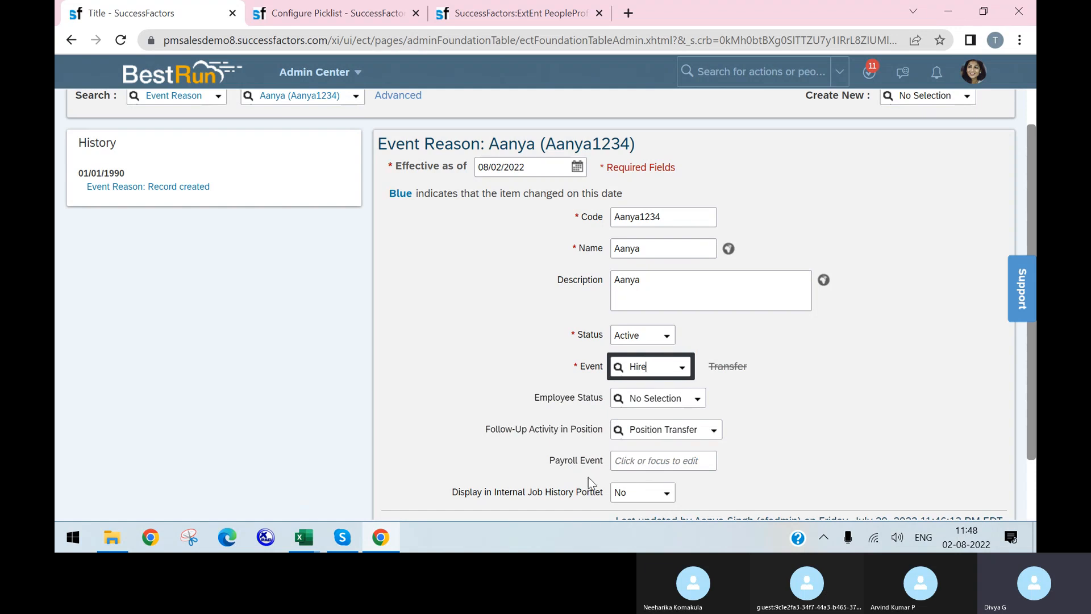
pyautogui.click(383, 548)
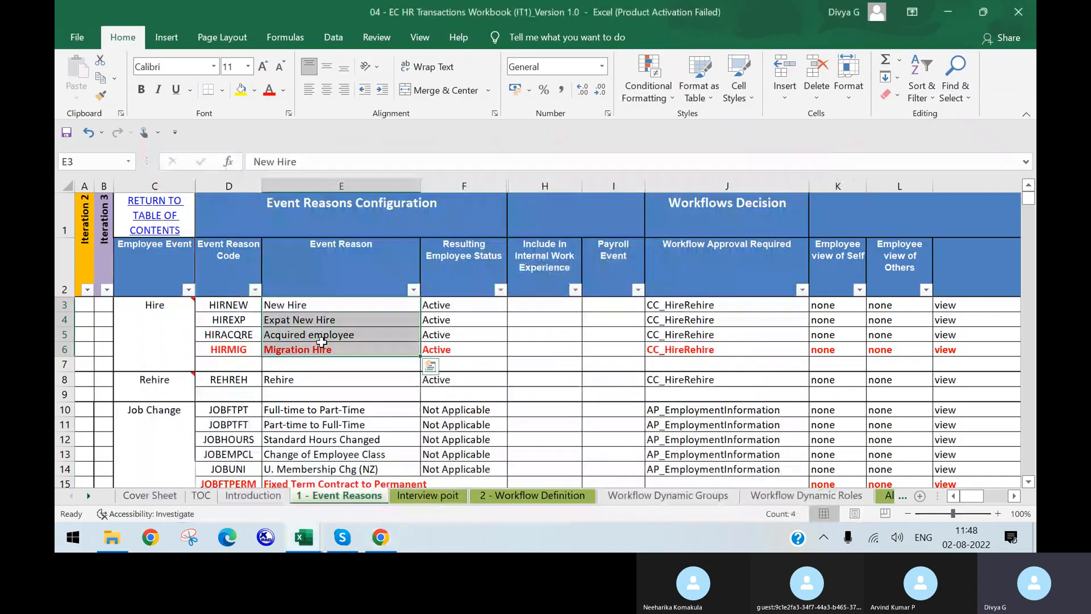
pyautogui.click(299, 306)
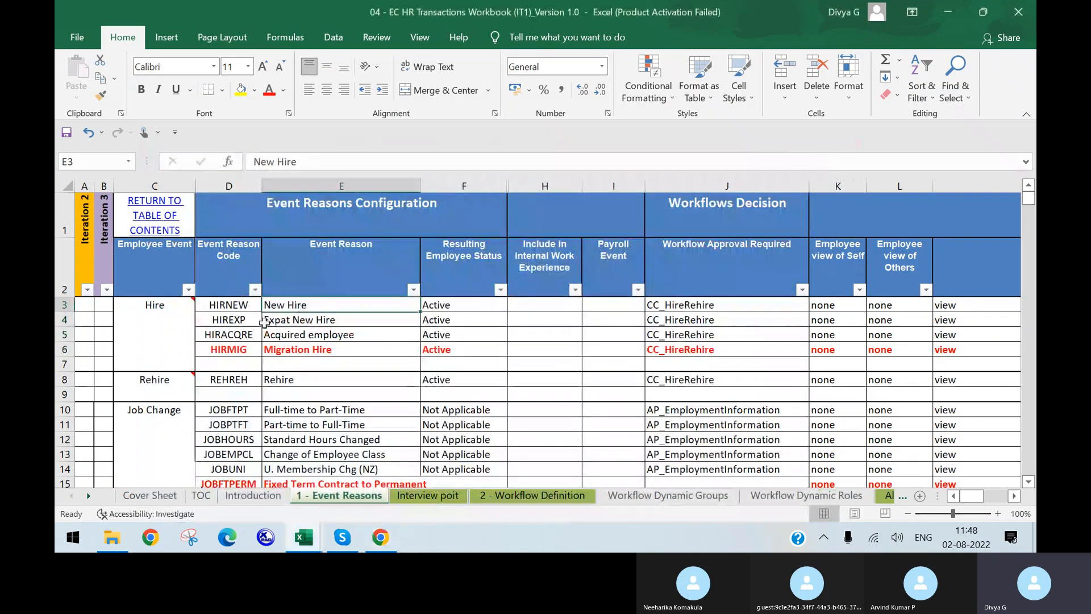
pyautogui.click(302, 324)
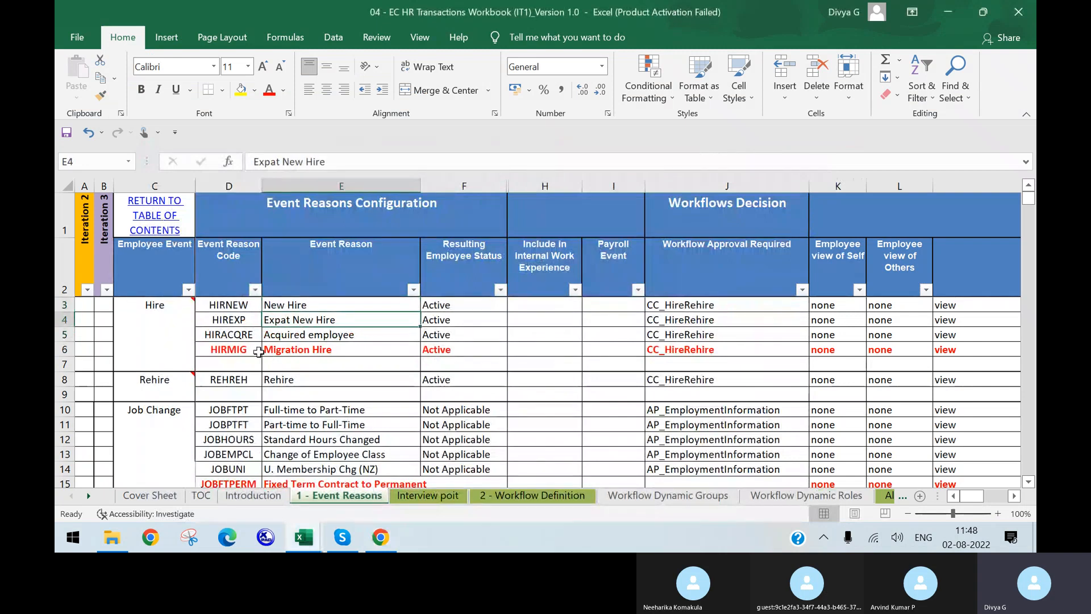
pyautogui.click(325, 336)
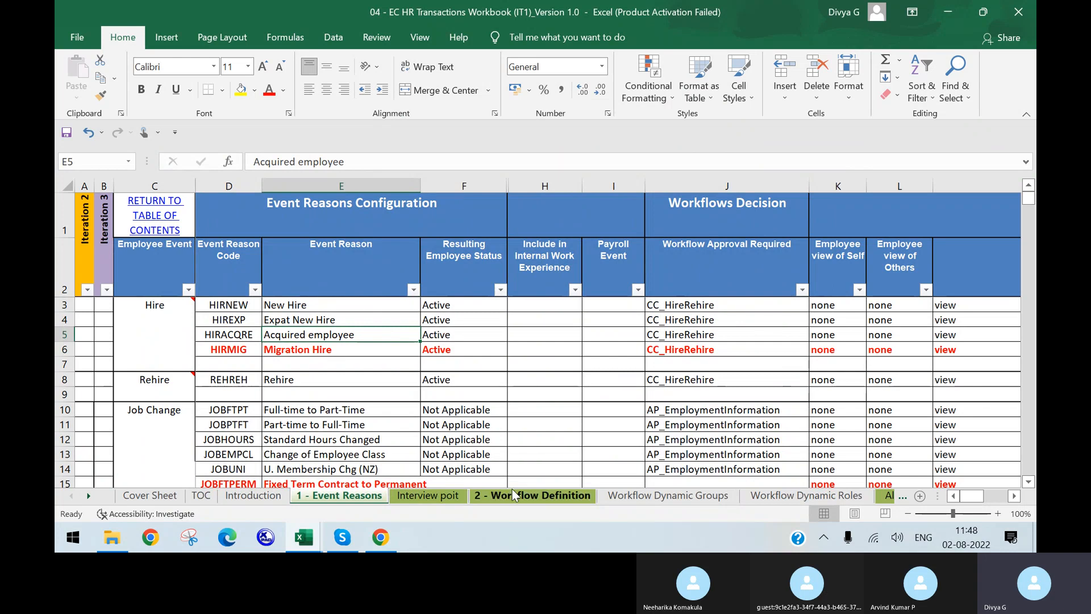
pyautogui.hscroll(3, 954, 484)
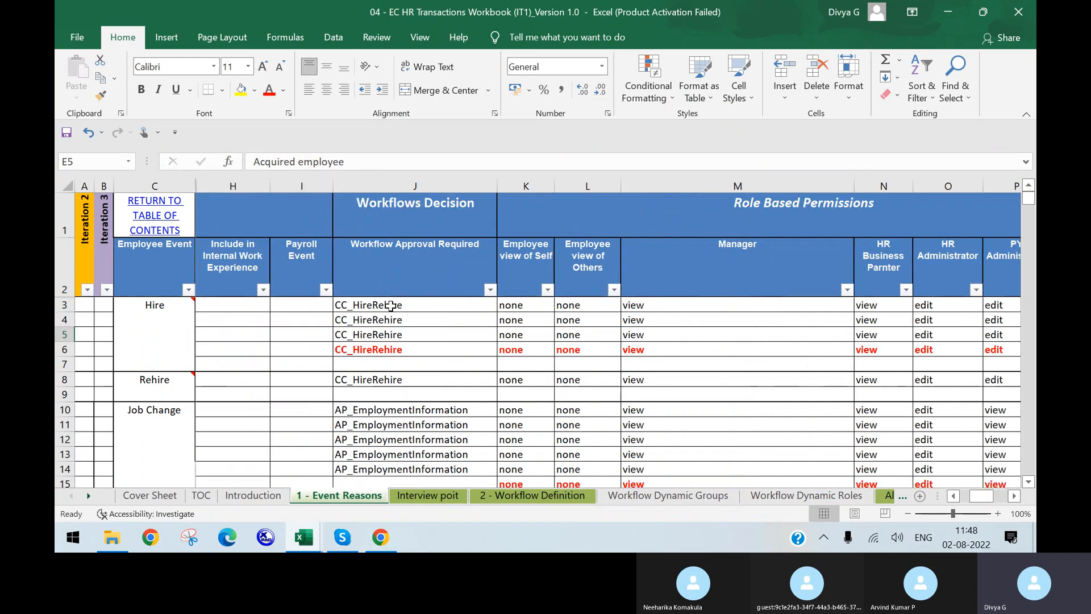
pyautogui.click(390, 305)
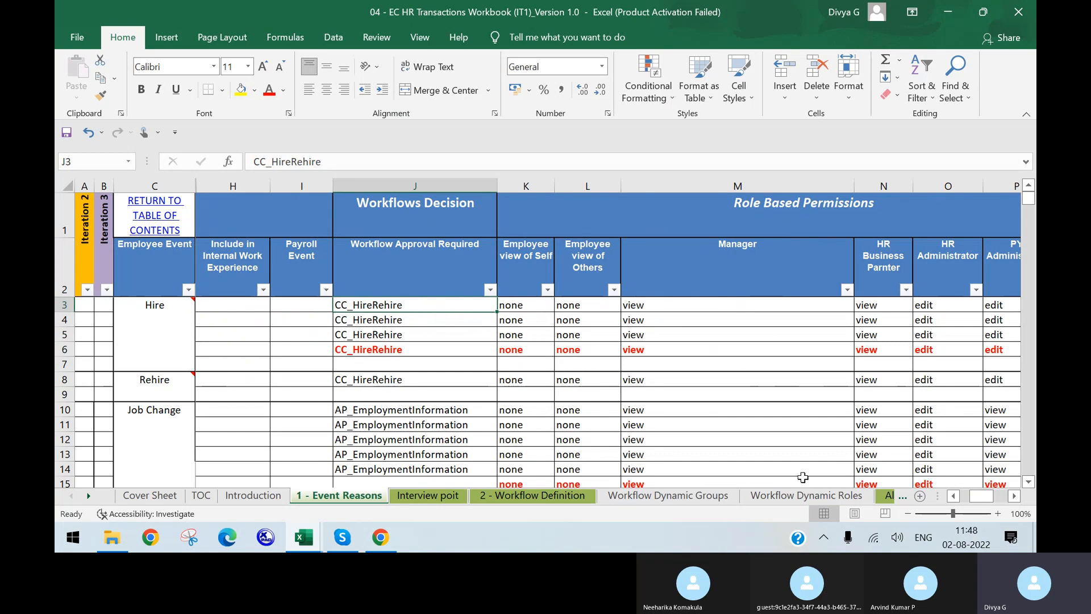
pyautogui.moveTo(990, 498); pyautogui.dragTo(952, 509)
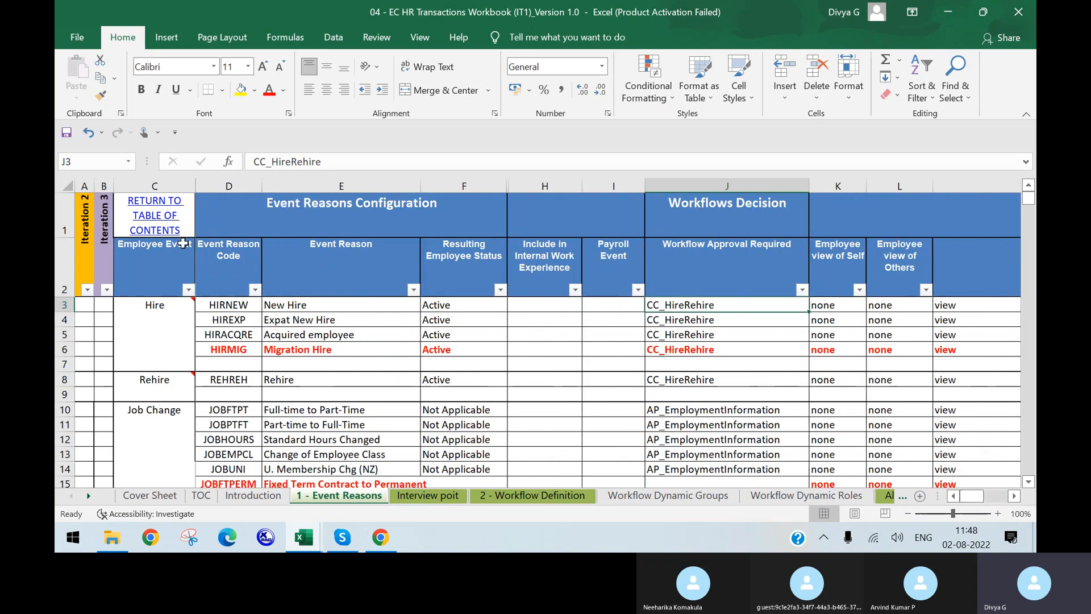
pyautogui.click(169, 313)
pyautogui.click(834, 303)
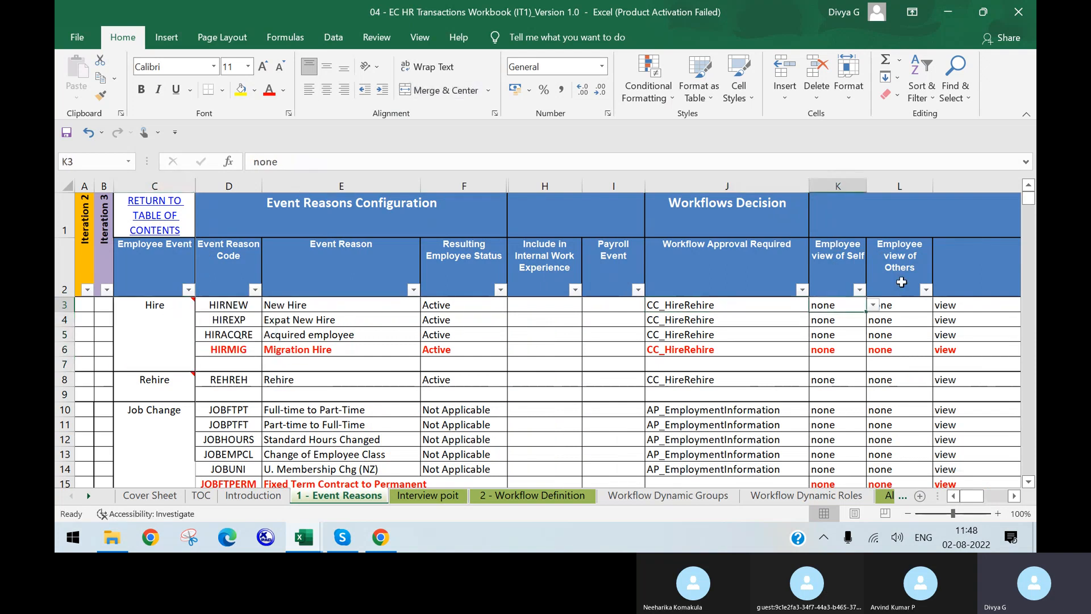
pyautogui.click(911, 306)
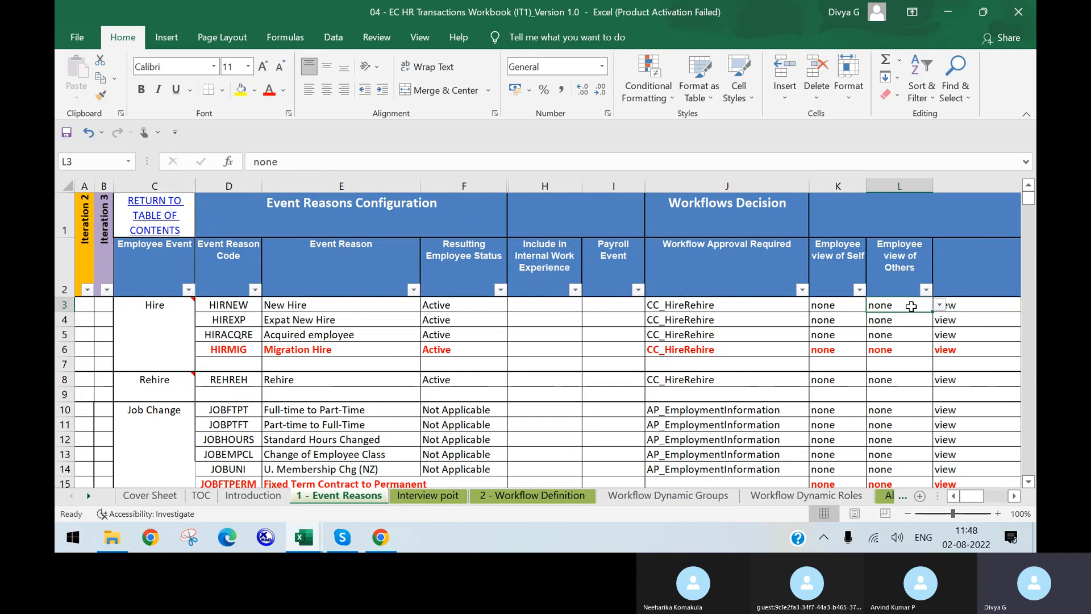
pyautogui.click(838, 306)
pyautogui.click(893, 306)
pyautogui.press('Right')
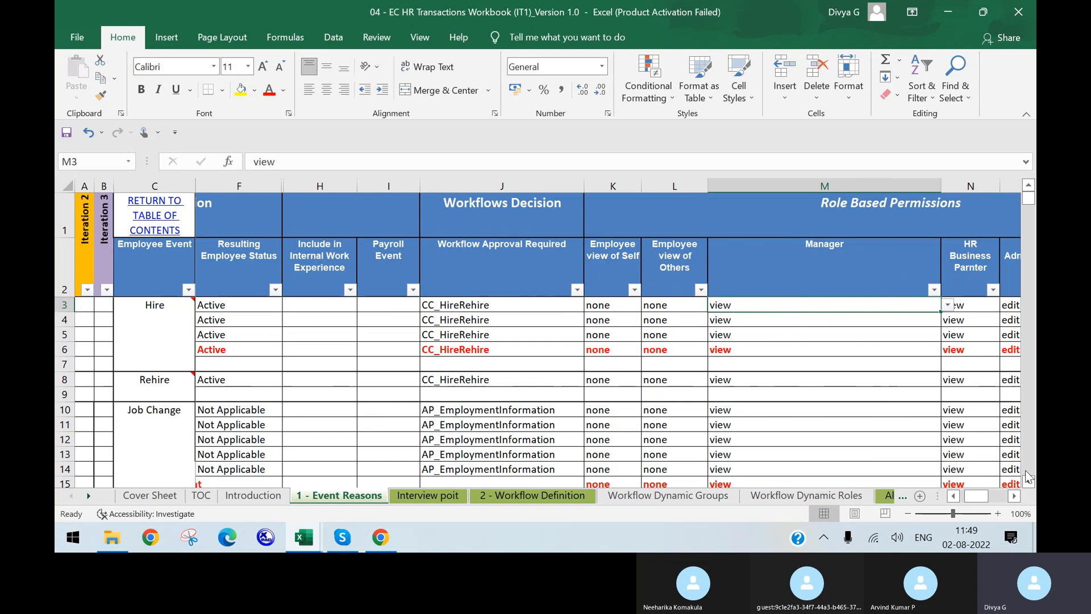
pyautogui.click(967, 304)
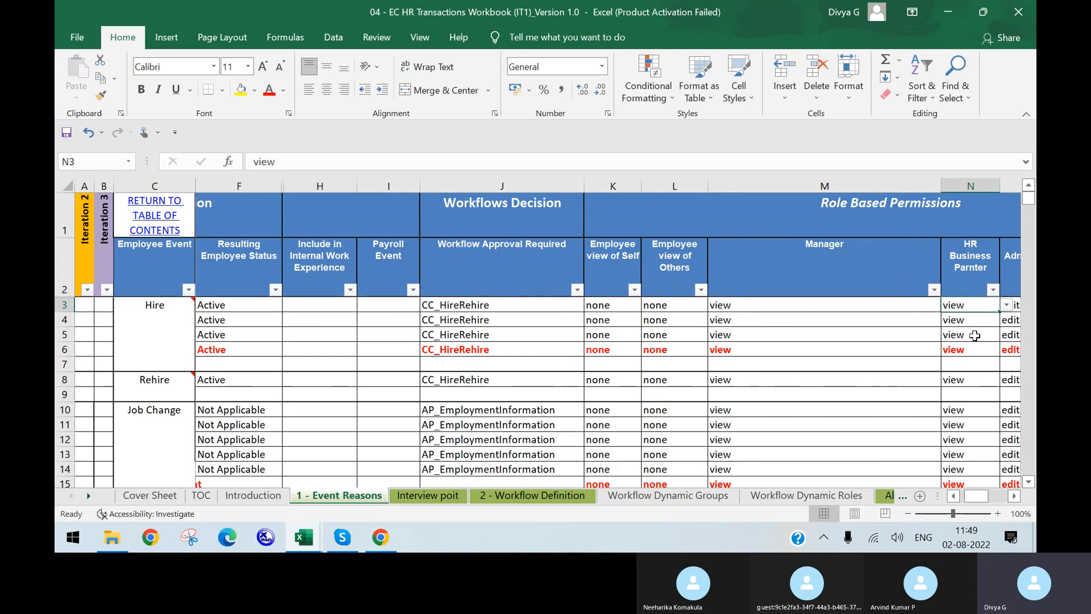
pyautogui.press('Tab')
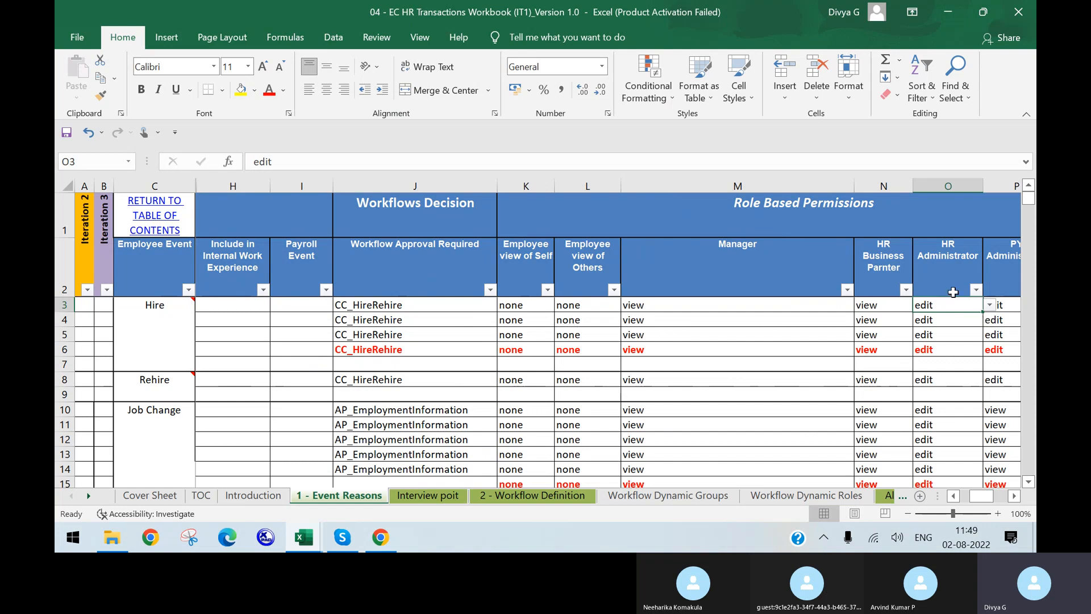
pyautogui.press('Right')
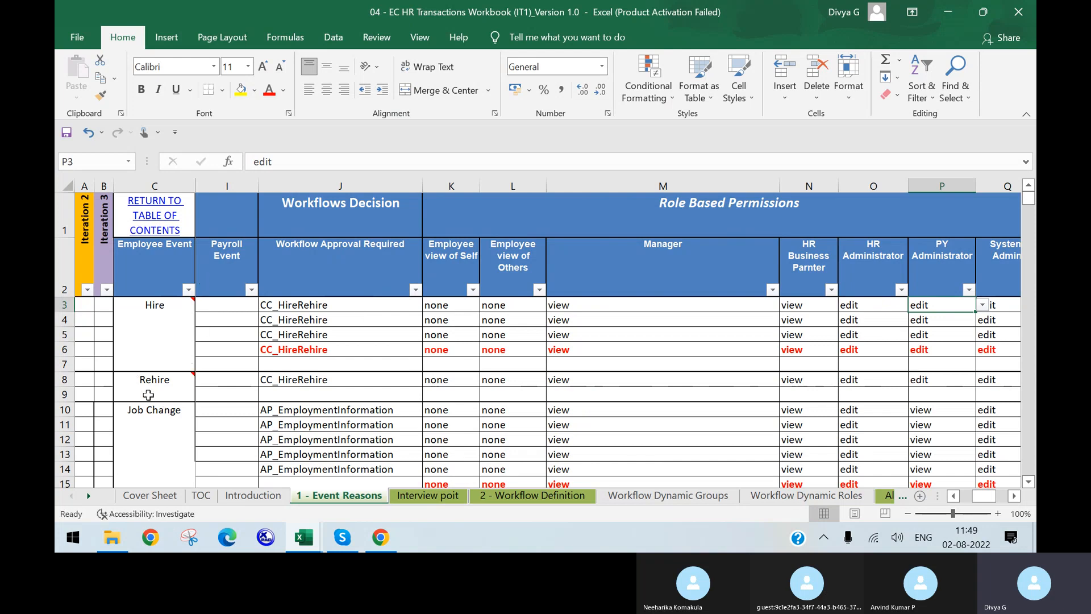
pyautogui.press('Right')
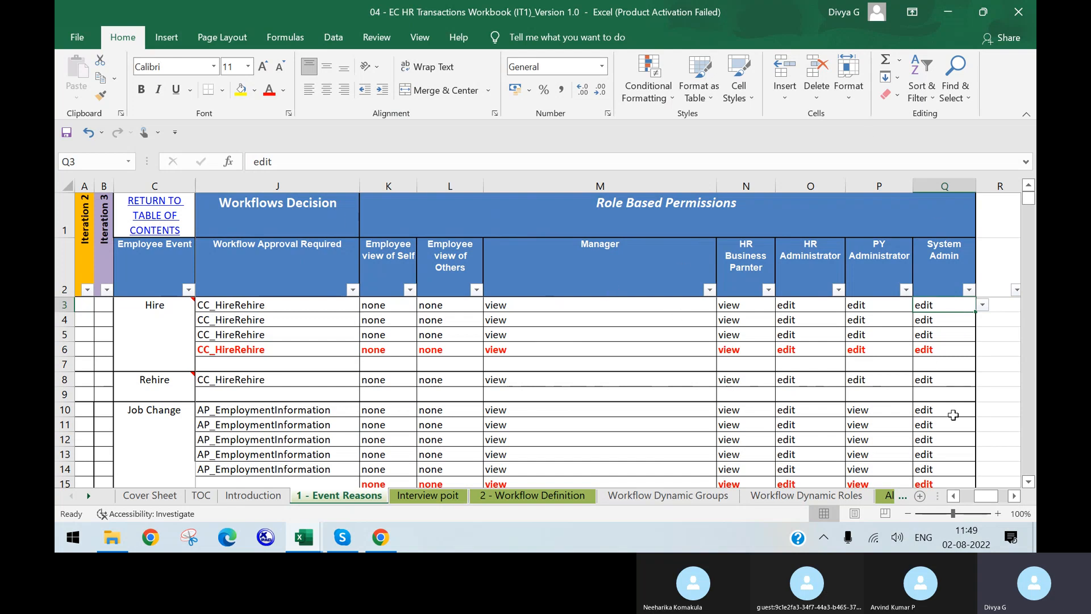
pyautogui.click(953, 496)
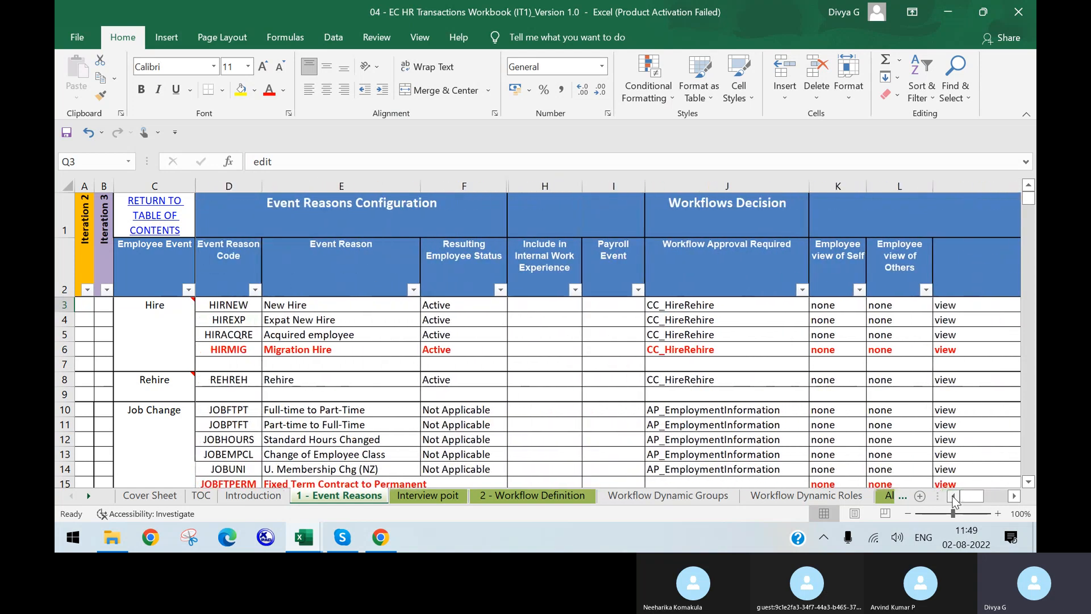
pyautogui.click(165, 323)
pyautogui.click(381, 537)
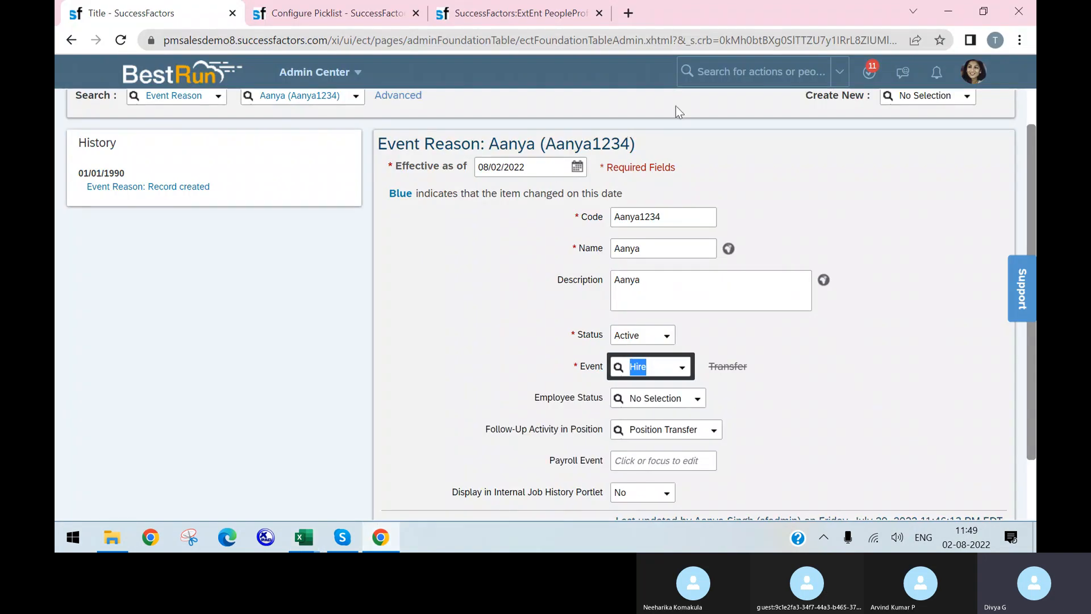
# Find and open Manage Permission Roles, leaving the event reason page
pyautogui.click(728, 71)
pyautogui.write('manag')
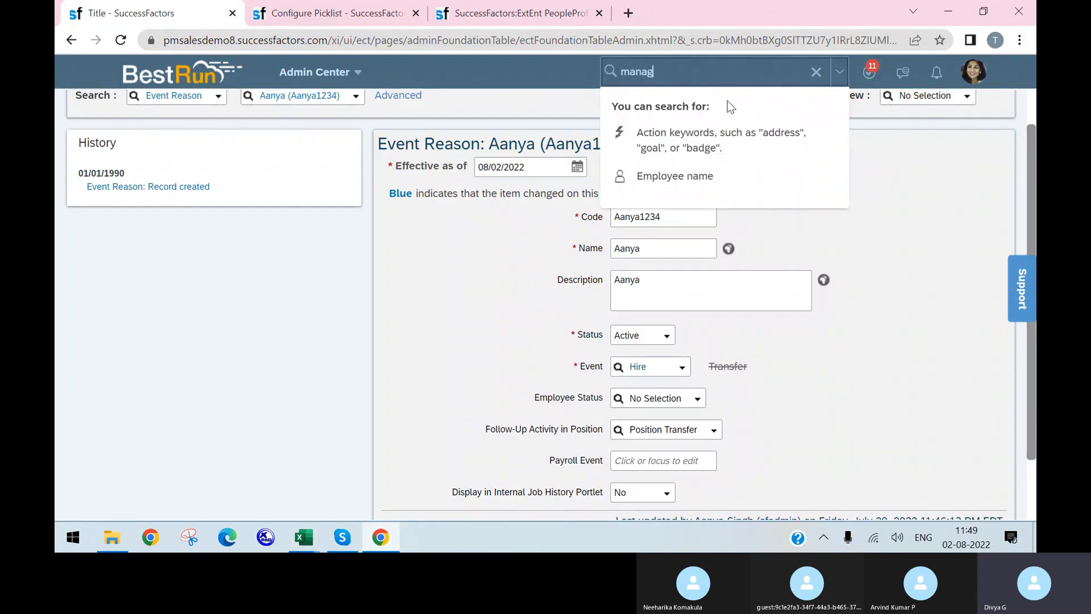
pyautogui.write('e role ')
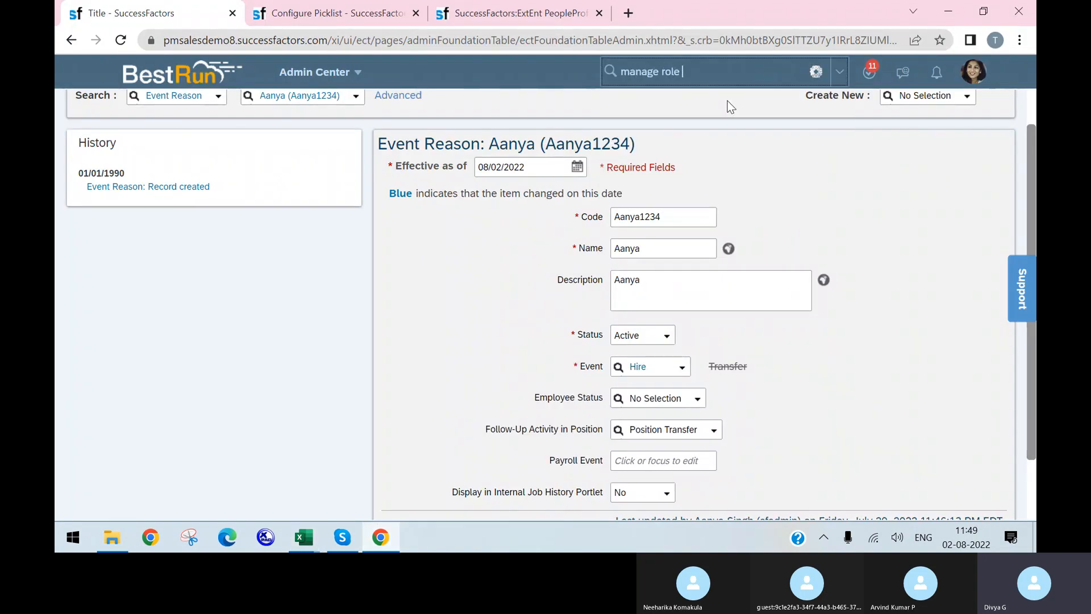
pyautogui.write('based')
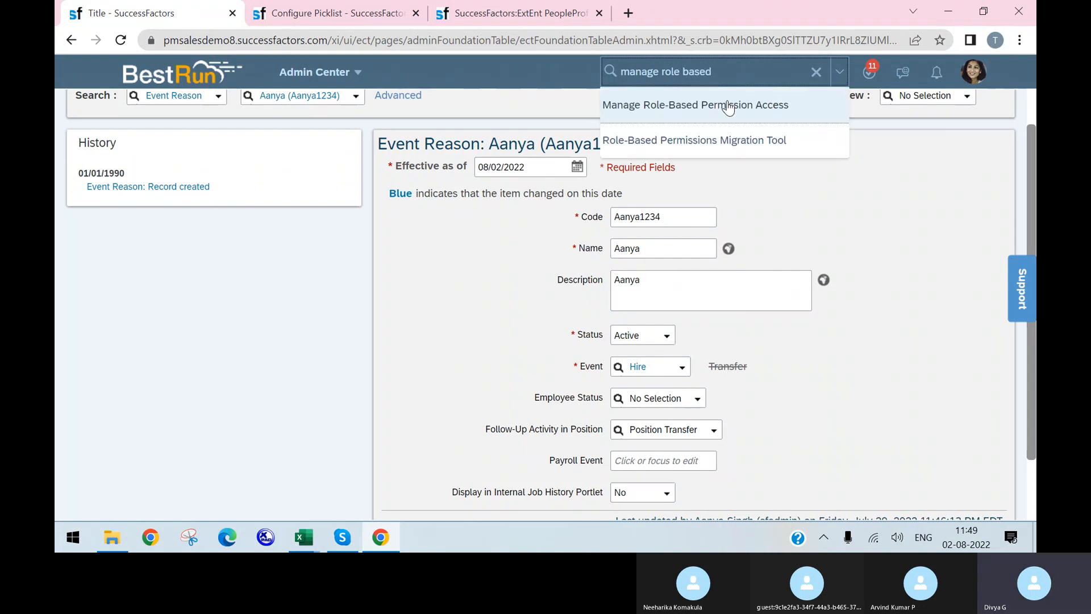
pyautogui.press('BackSpace')
pyautogui.press('BackSpace')
pyautogui.press('BackSpace')
pyautogui.press('BackSpace')
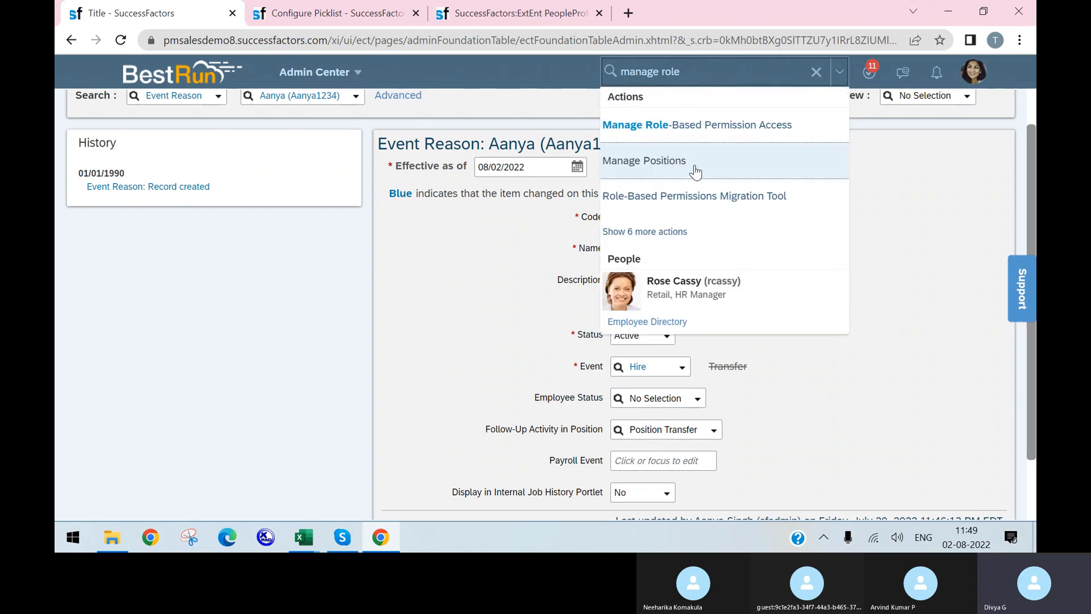
pyautogui.click(700, 233)
pyautogui.click(695, 250)
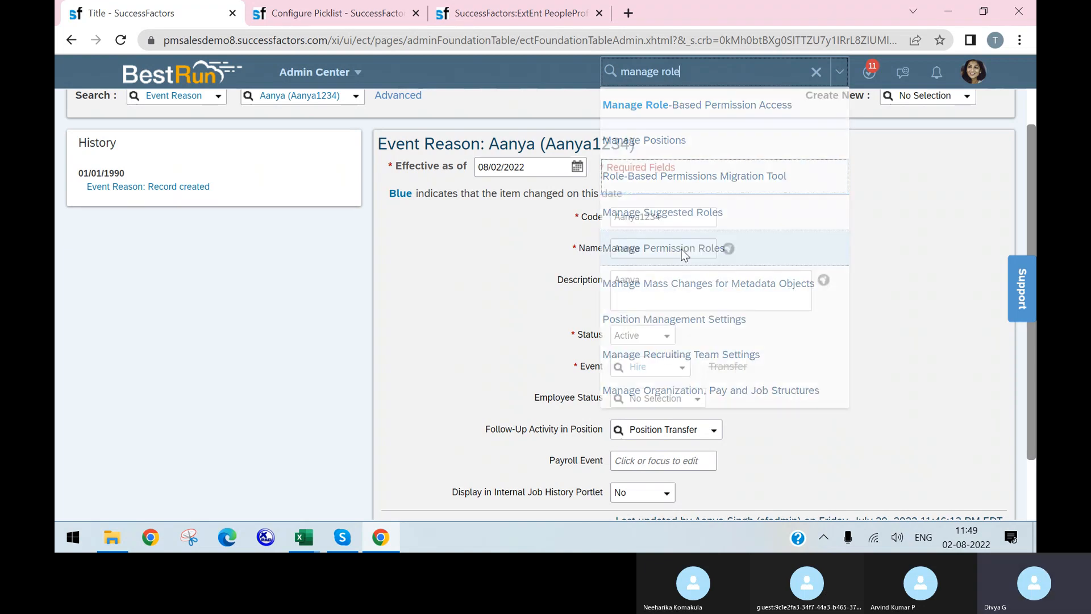
pyautogui.click(621, 127)
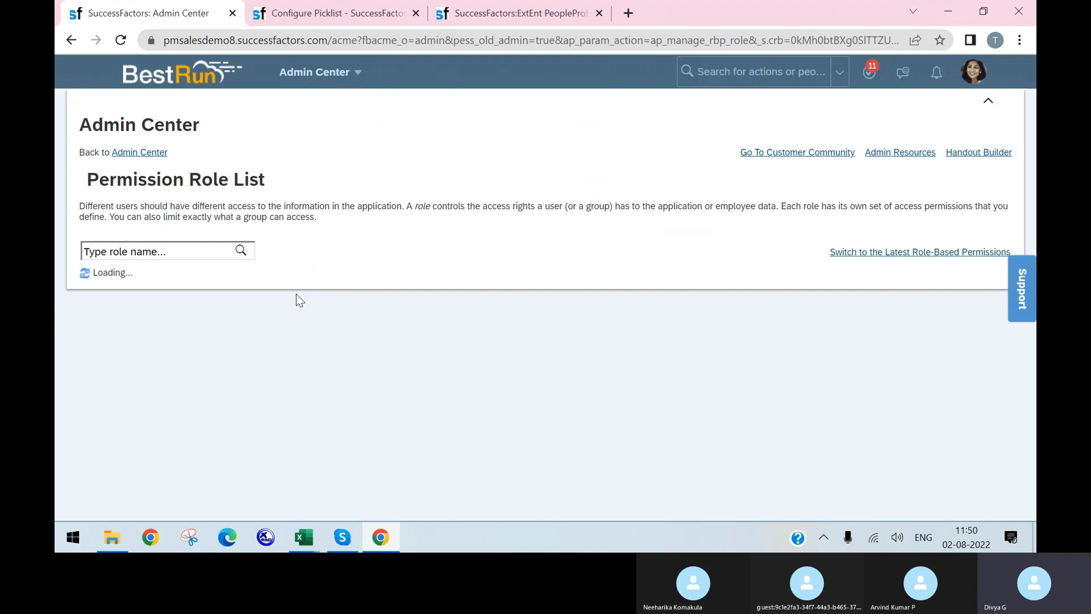
# Search the Permission Role List for role name 'manager'
pyautogui.scroll(-3, 317, 308)
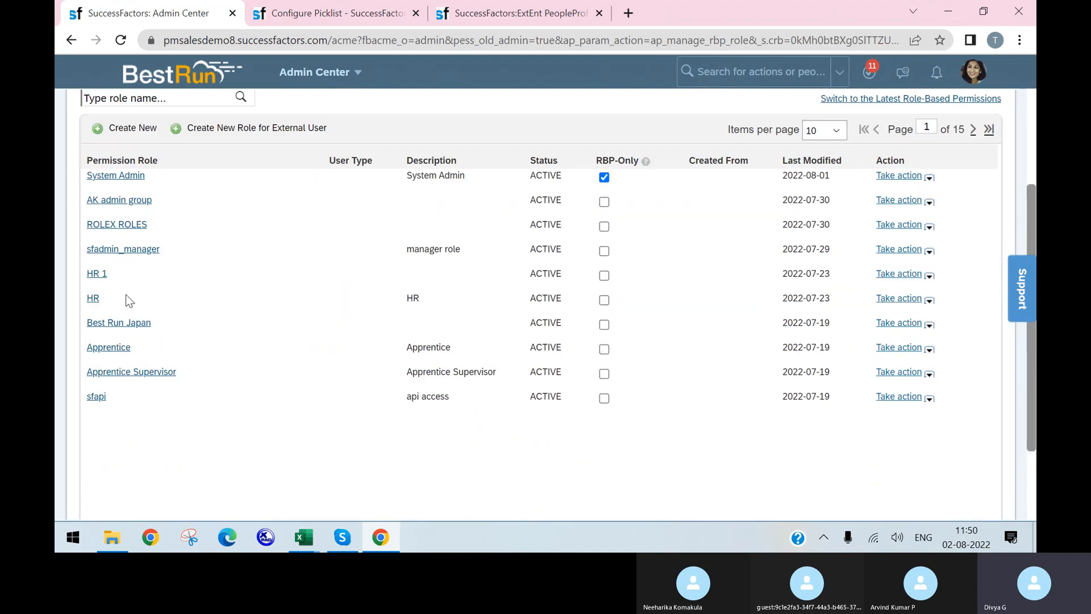
pyautogui.click(173, 103)
pyautogui.write('mana')
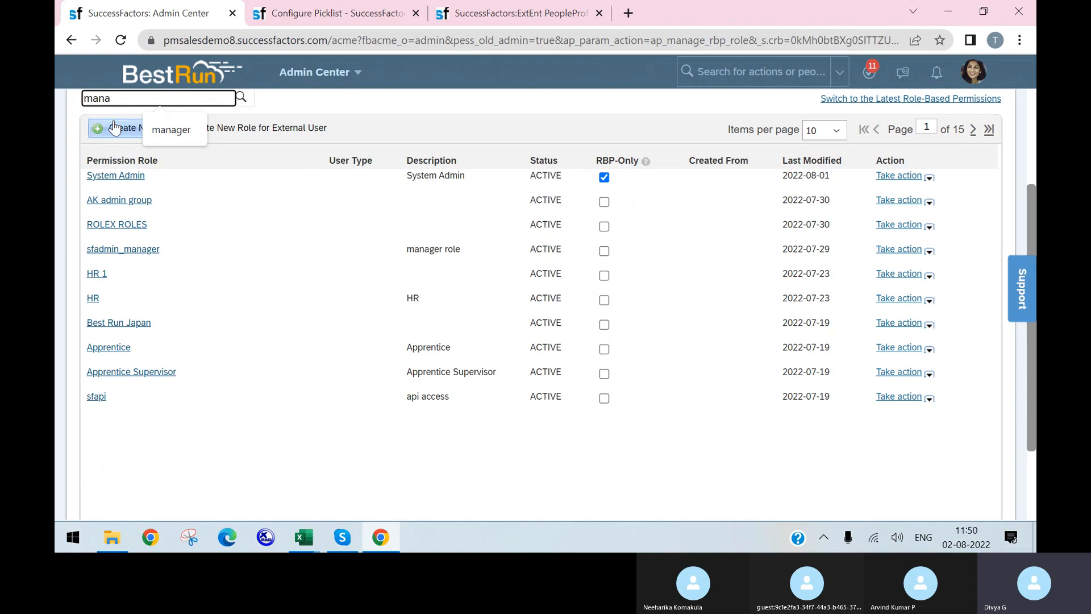
pyautogui.click(170, 130)
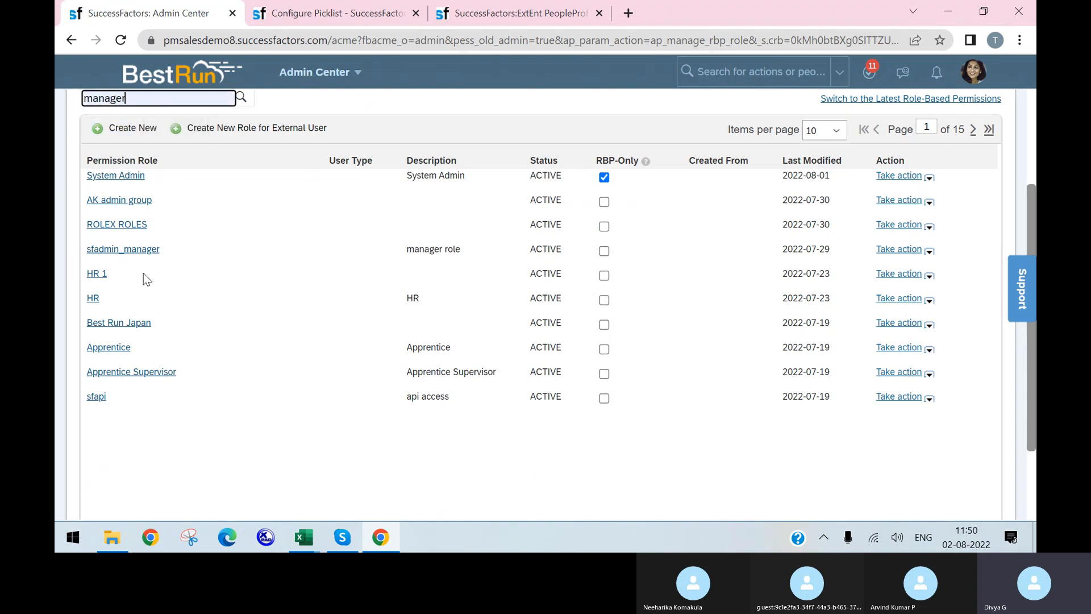
pyautogui.scroll(2, 305, 203)
pyautogui.click(241, 176)
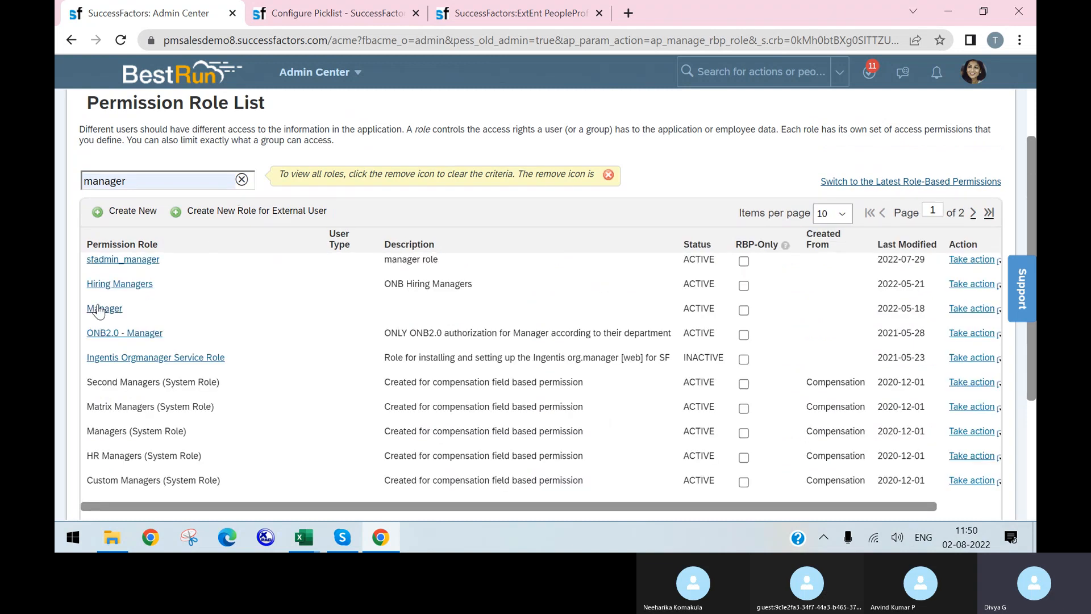
# Open the Manager permission role and dismiss the two permission alerts
pyautogui.click(99, 309)
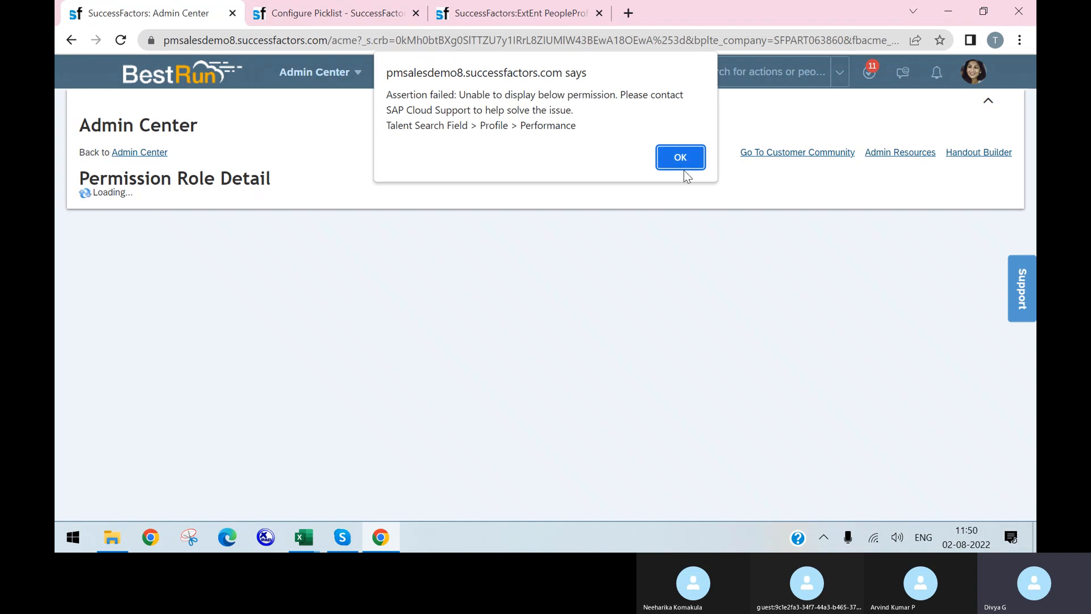
pyautogui.click(684, 166)
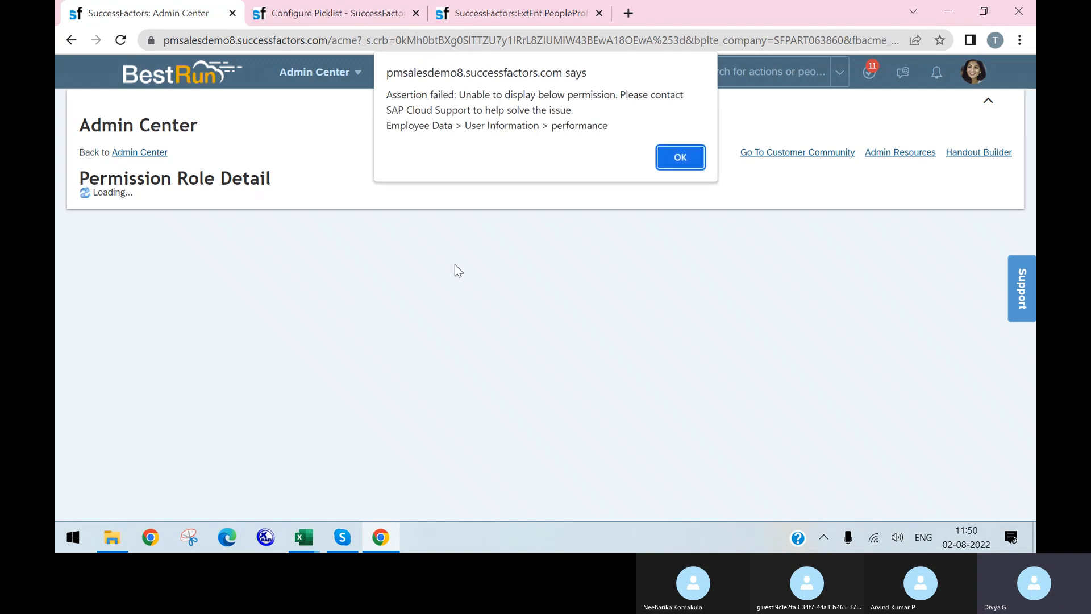
pyautogui.click(671, 165)
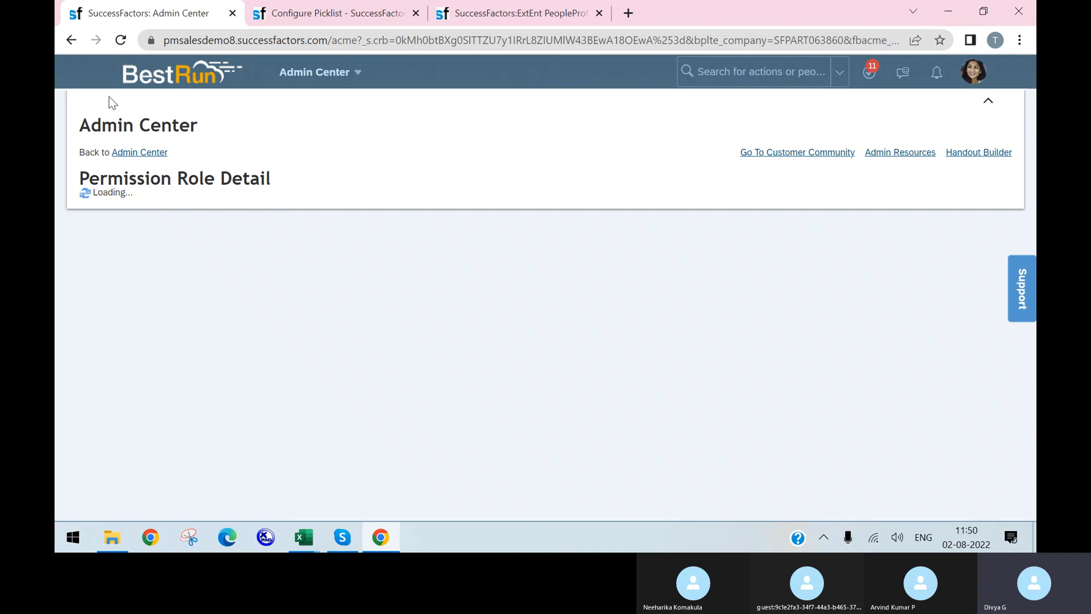
# Open Manage Permission Roles through the admin search 'role permissions'
pyautogui.click(71, 41)
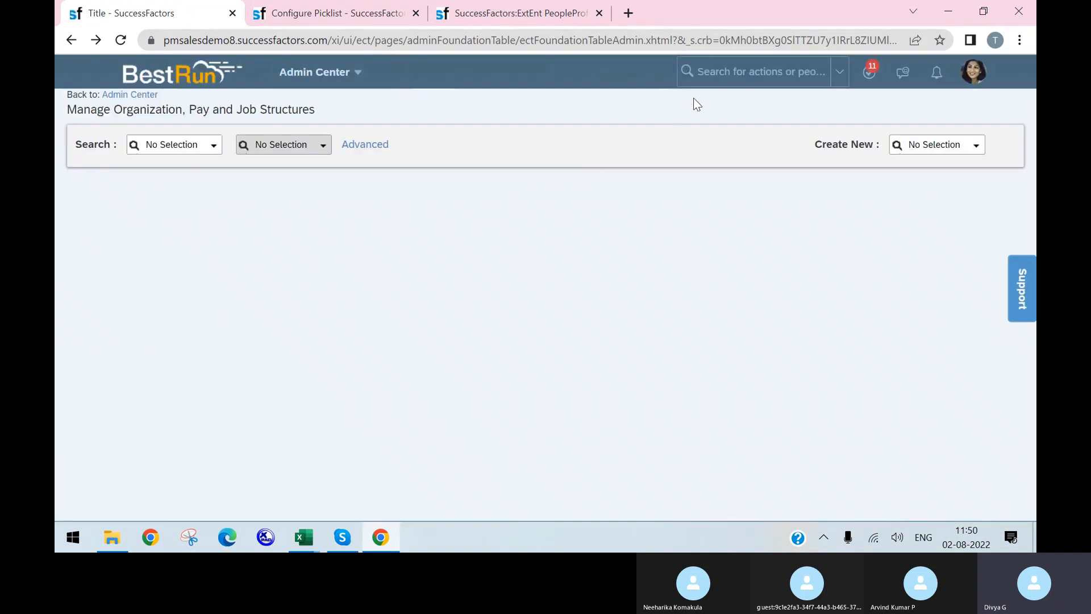
pyautogui.click(721, 75)
pyautogui.write('role permissions')
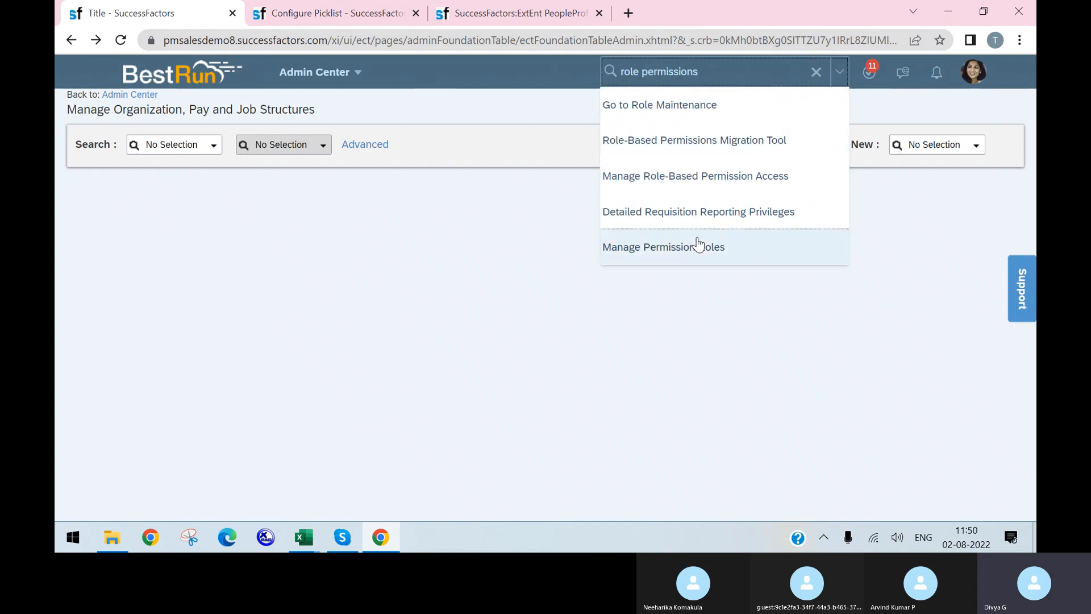
pyautogui.click(691, 251)
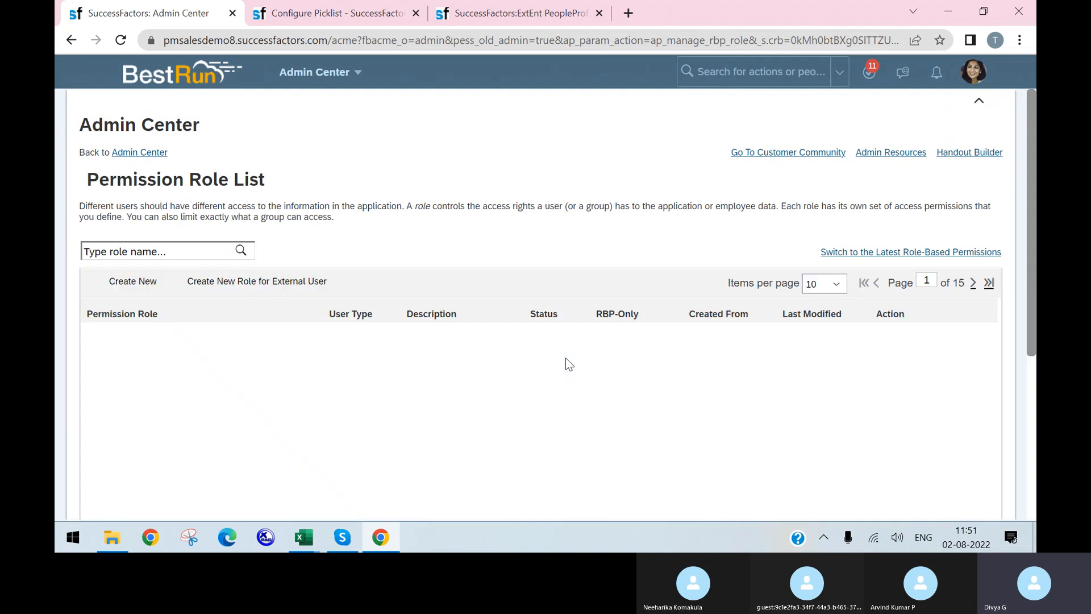
# Filter the permission role list by 'manager' to show sfadmin_manager, Manager and similar roles
pyautogui.click(185, 252)
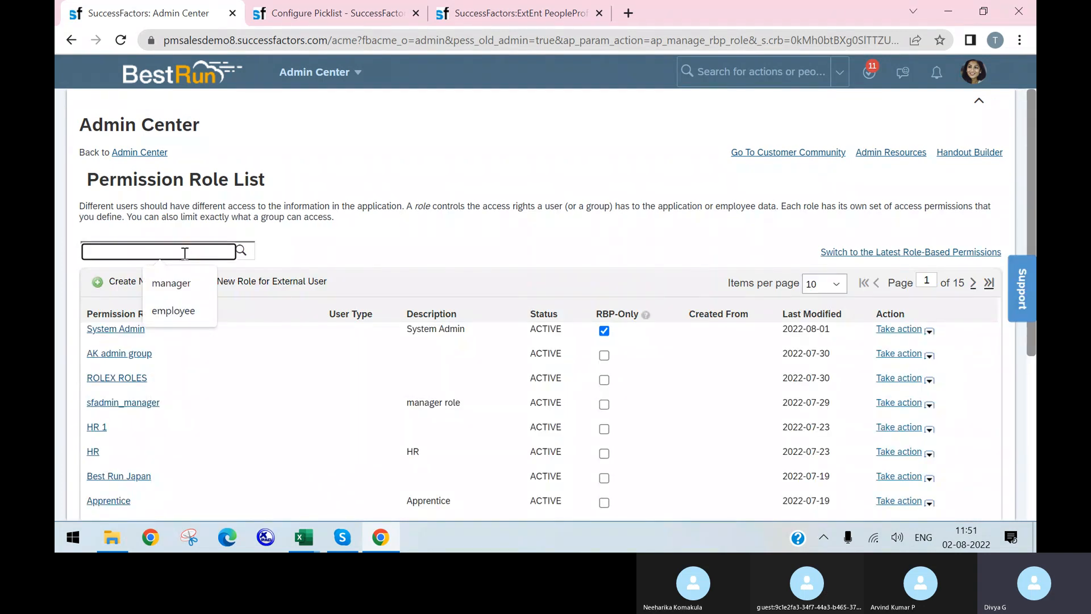
pyautogui.write('manager')
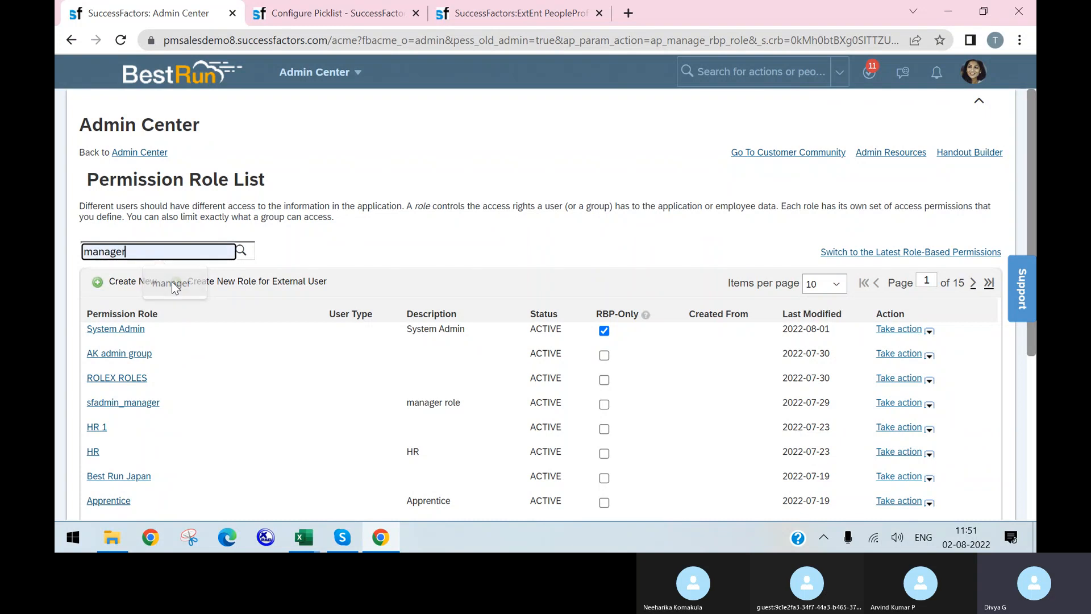
pyautogui.click(171, 283)
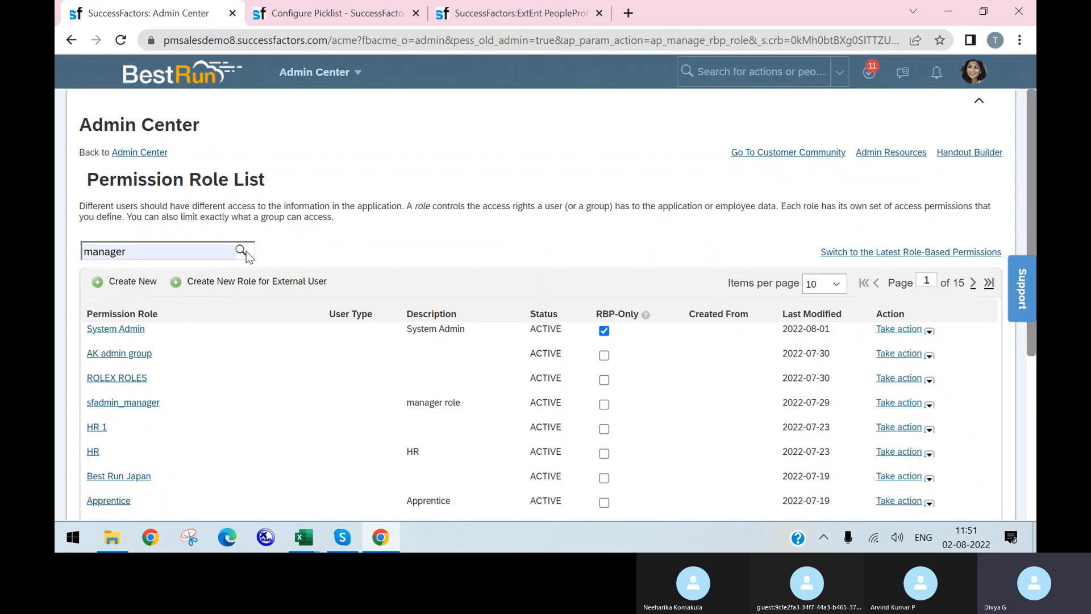
pyautogui.click(240, 253)
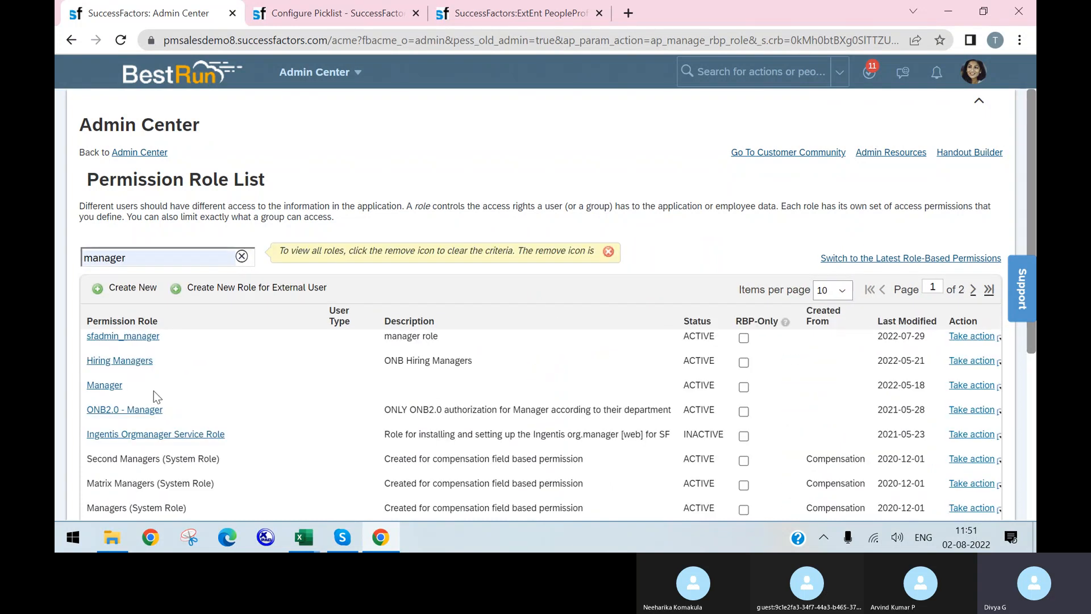
# Open a manager role's Permission settings, dismissing the assertion error alerts
pyautogui.click(117, 367)
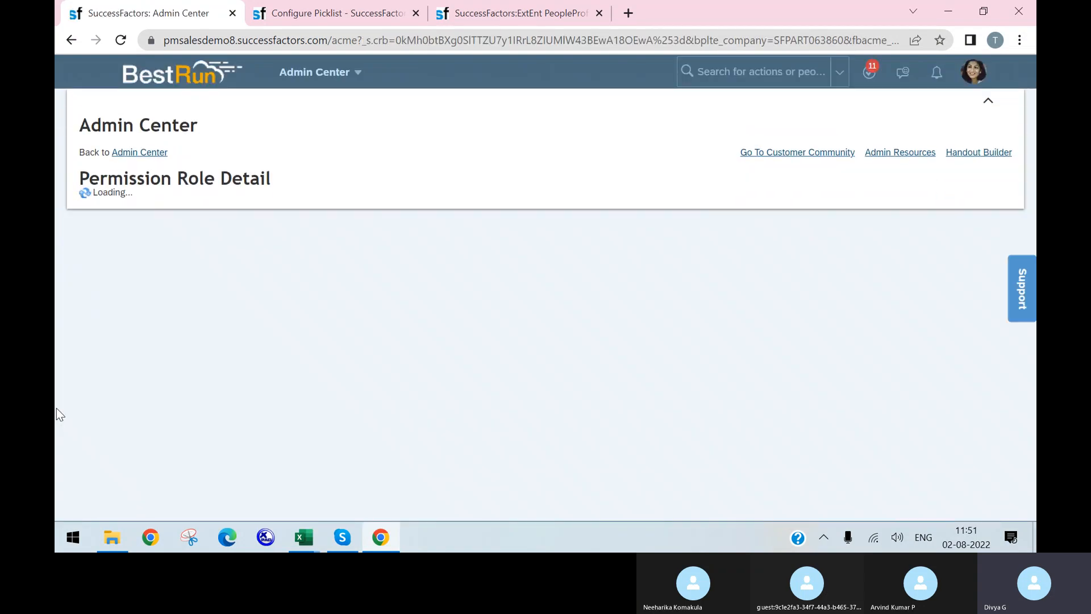
pyautogui.click(665, 162)
pyautogui.click(688, 165)
pyautogui.scroll(-3, 256, 298)
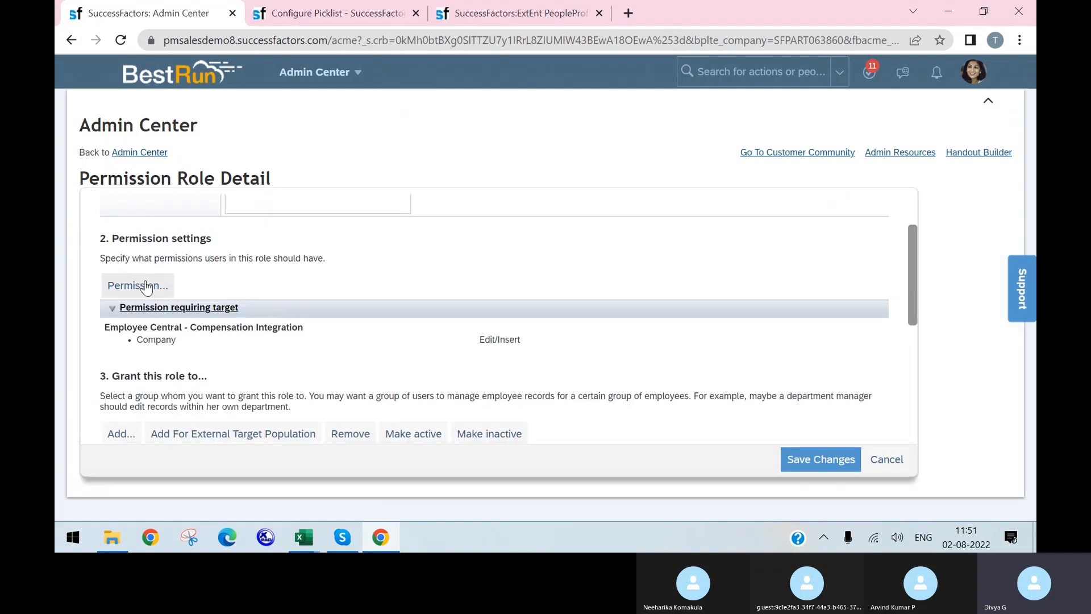
pyautogui.click(144, 287)
# Show the Employee Data permissions and scroll to the unchecked Event Reasons View/Edit rows
pyautogui.scroll(-10, 420, 275)
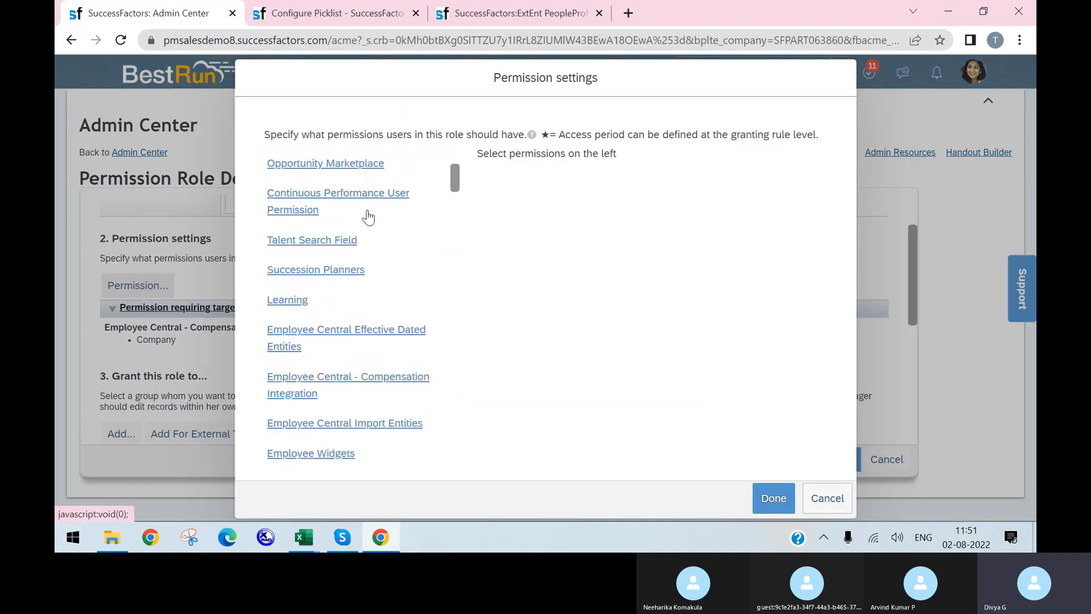
pyautogui.scroll(-4, 353, 281)
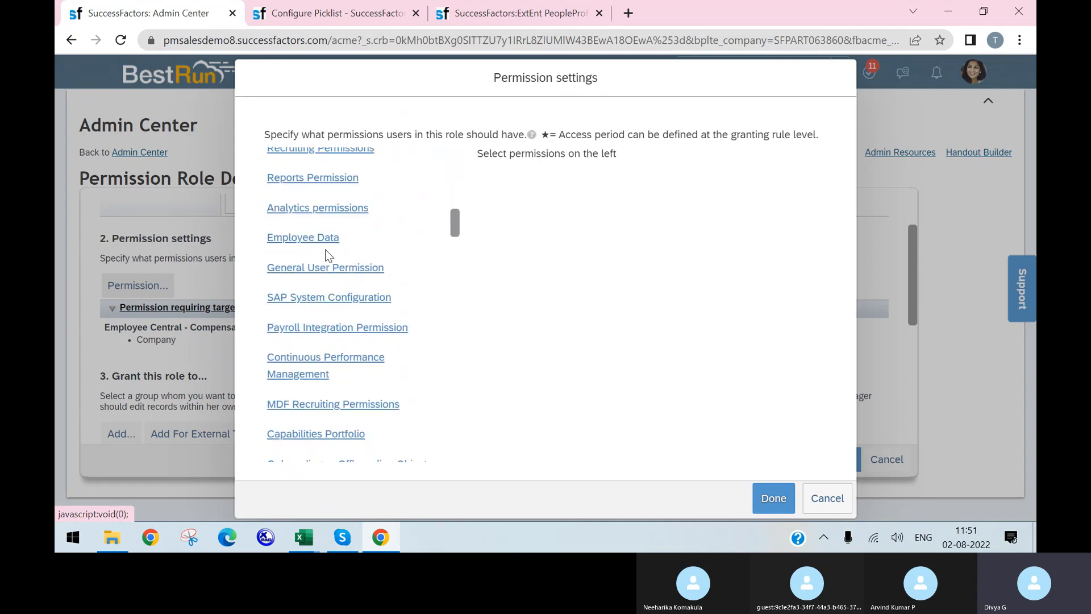
pyautogui.click(315, 241)
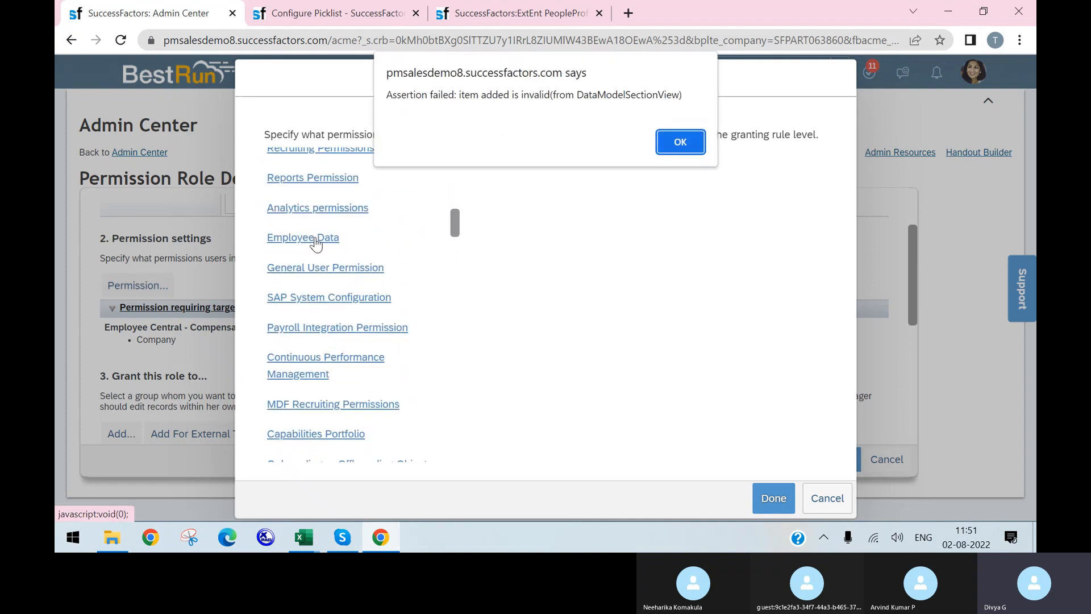
pyautogui.click(687, 141)
pyautogui.click(318, 242)
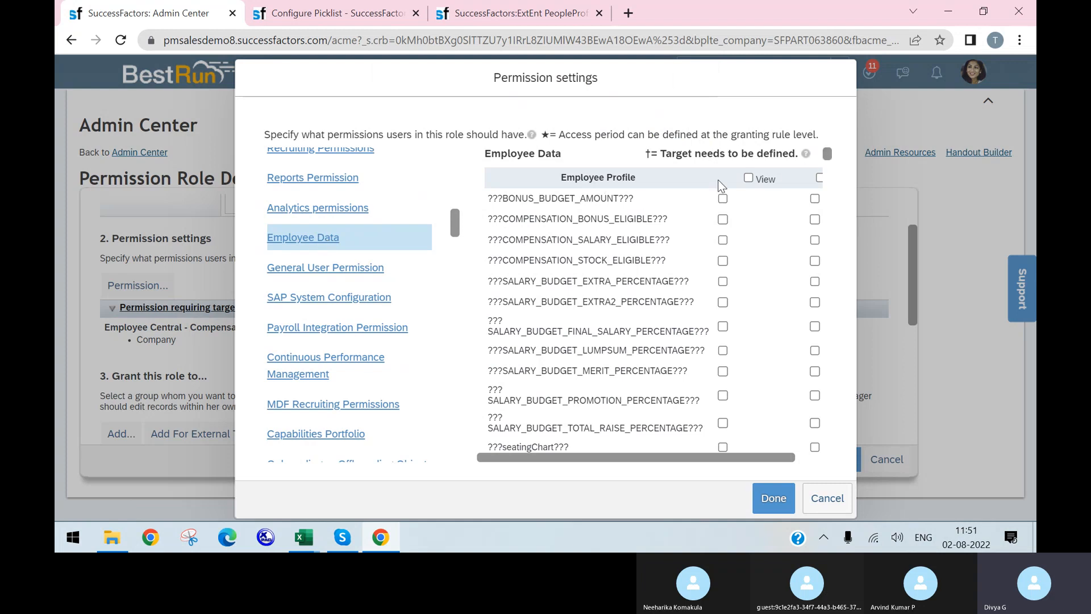
pyautogui.scroll(-20, 668, 197)
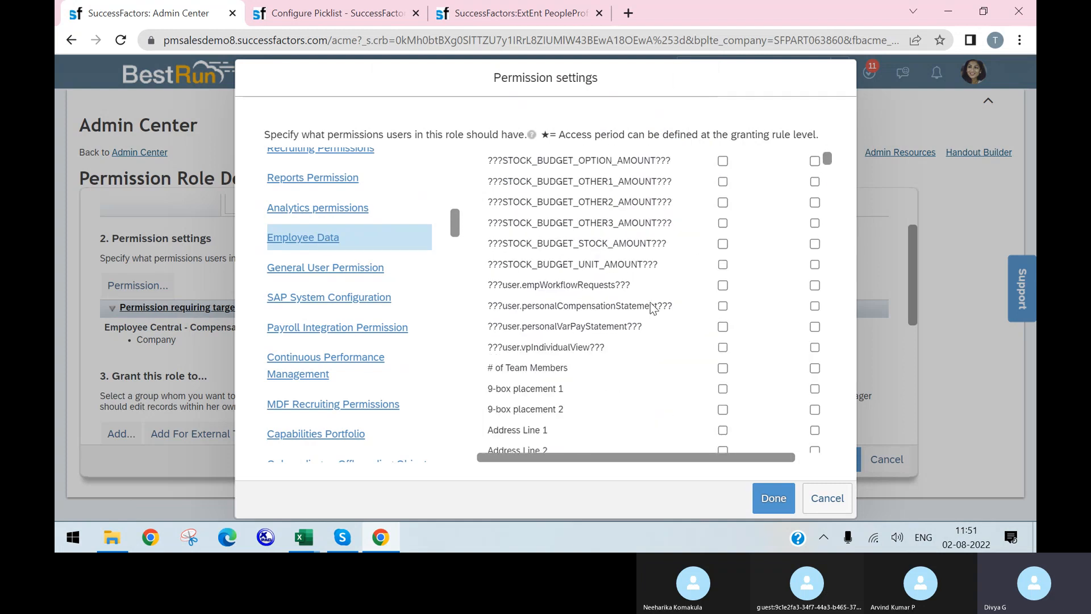
pyautogui.scroll(-20, 612, 311)
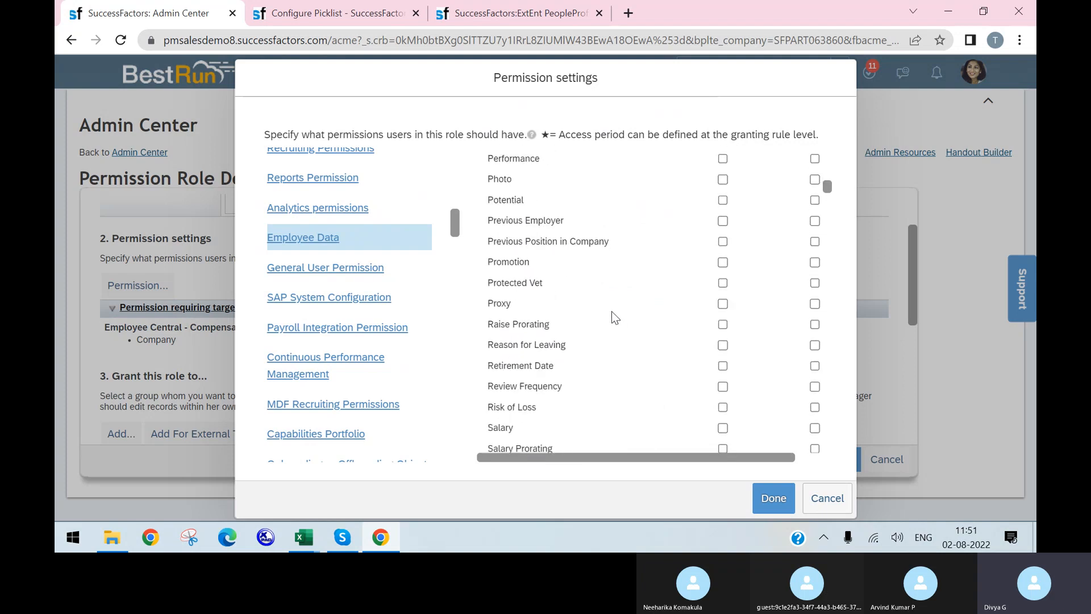
pyautogui.scroll(-20, 611, 314)
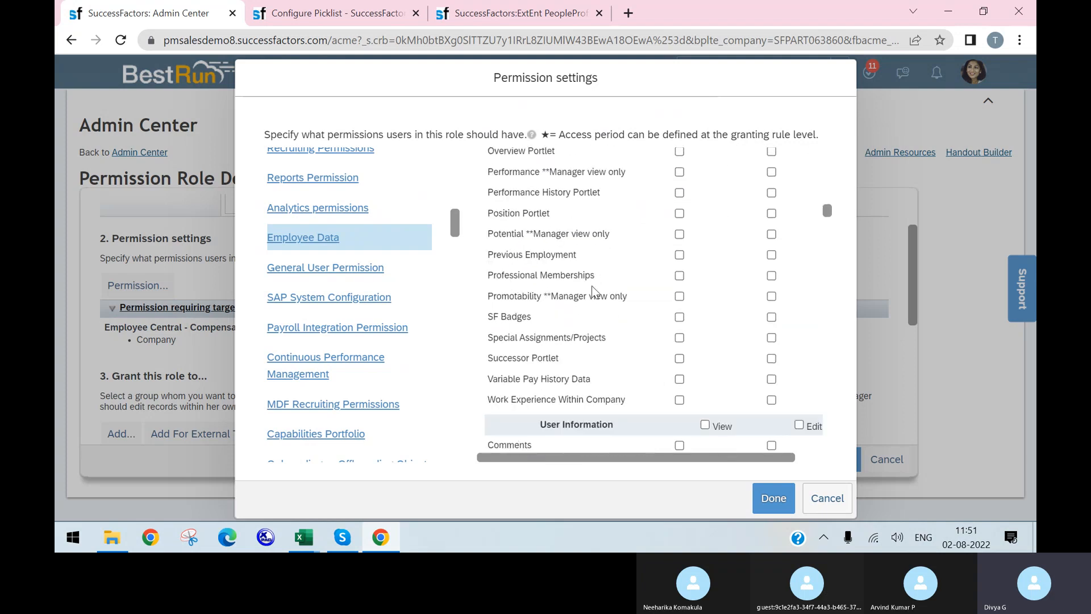
pyautogui.scroll(6, 592, 284)
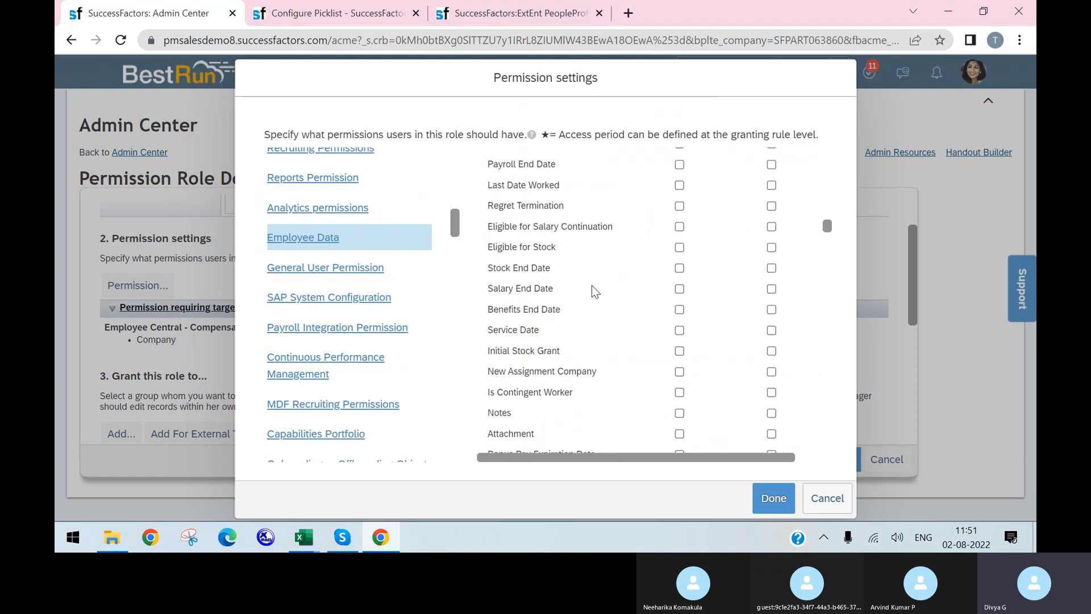
pyautogui.scroll(-6, 592, 286)
pyautogui.scroll(-15, 593, 291)
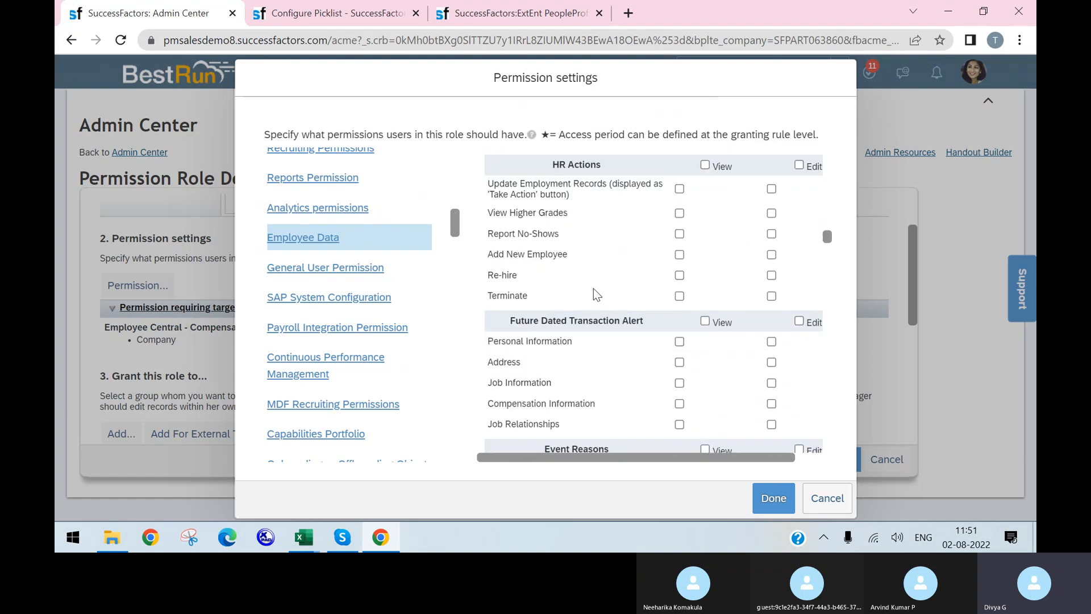
pyautogui.scroll(2, 592, 291)
pyautogui.scroll(-3, 592, 286)
pyautogui.scroll(3, 592, 279)
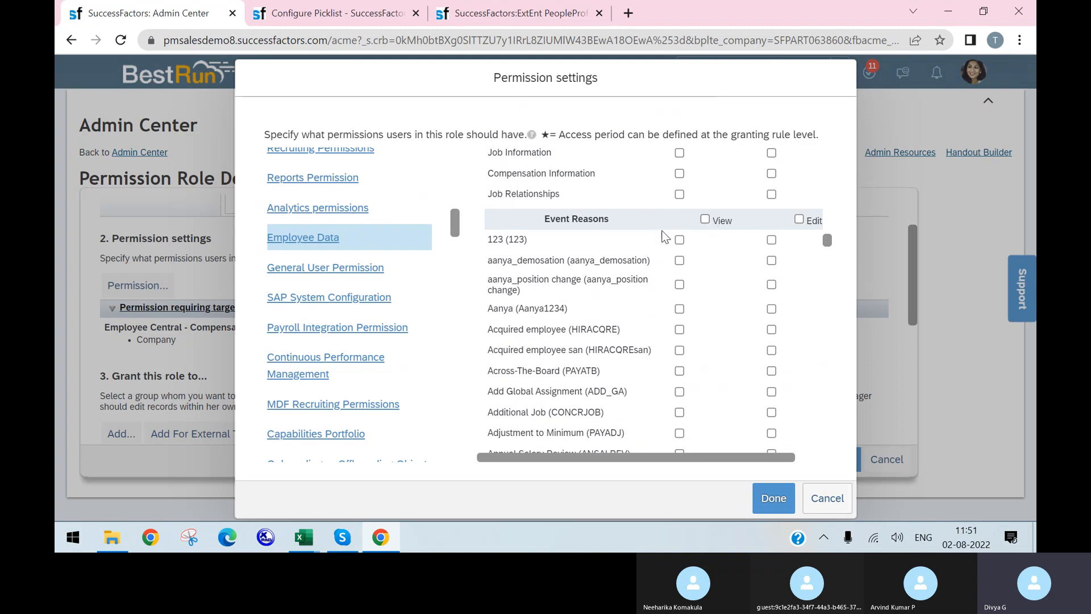
pyautogui.moveTo(671, 457); pyautogui.dragTo(756, 435)
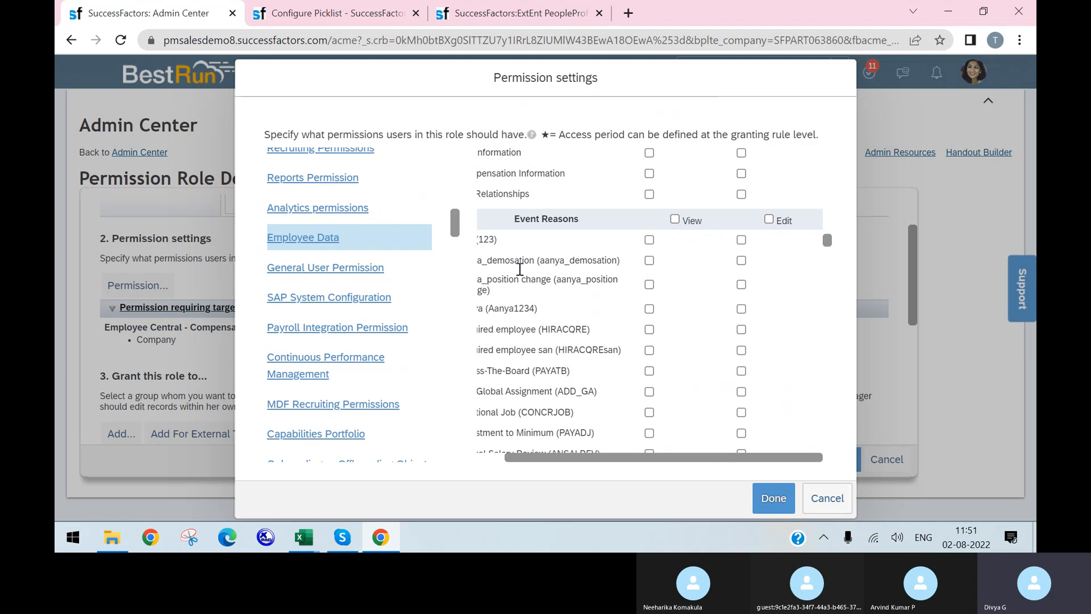
pyautogui.click(295, 534)
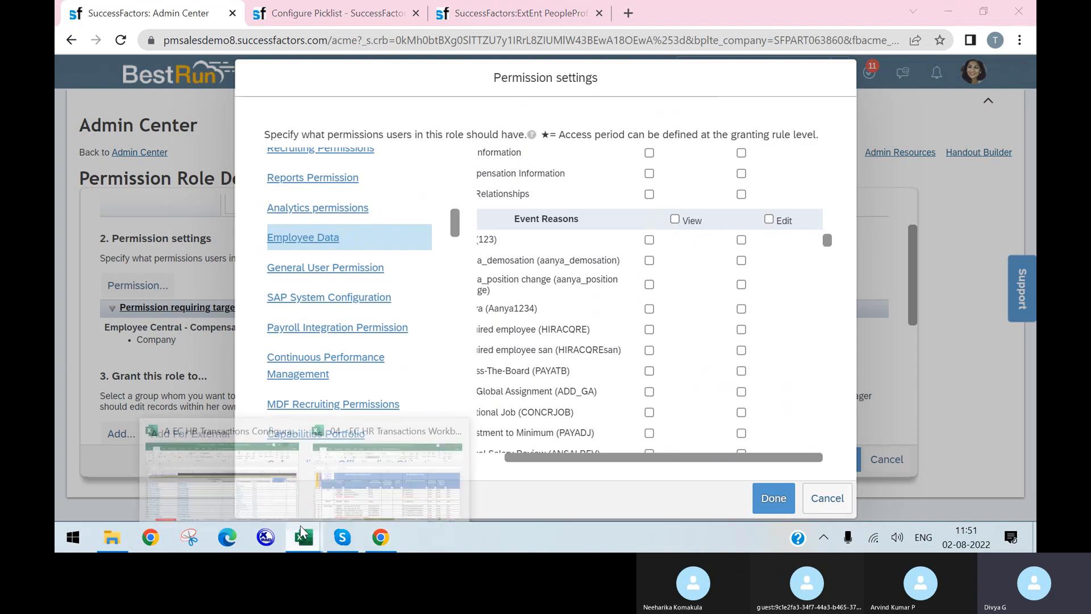
pyautogui.click(381, 462)
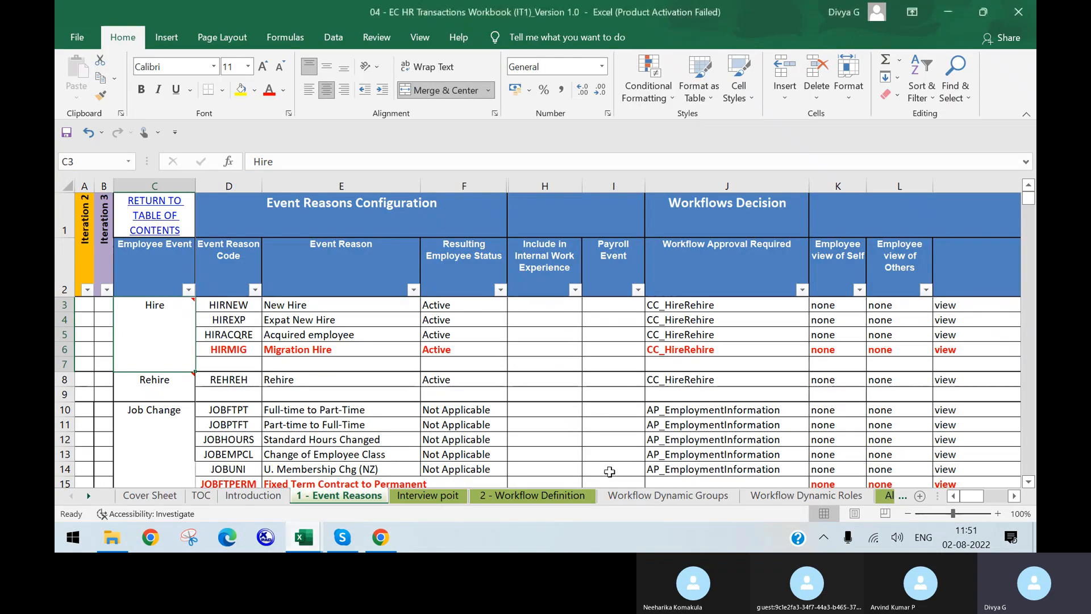
pyautogui.moveTo(972, 498); pyautogui.dragTo(995, 499)
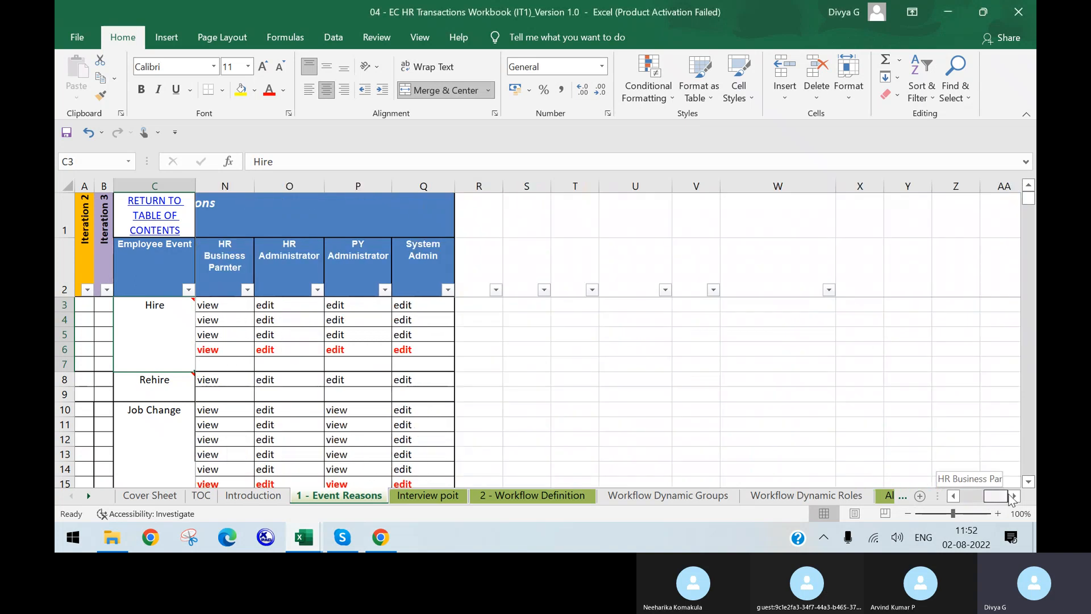
pyautogui.click(954, 495)
pyautogui.click(954, 495)
pyautogui.moveTo(385, 304); pyautogui.dragTo(383, 410)
pyautogui.click(380, 538)
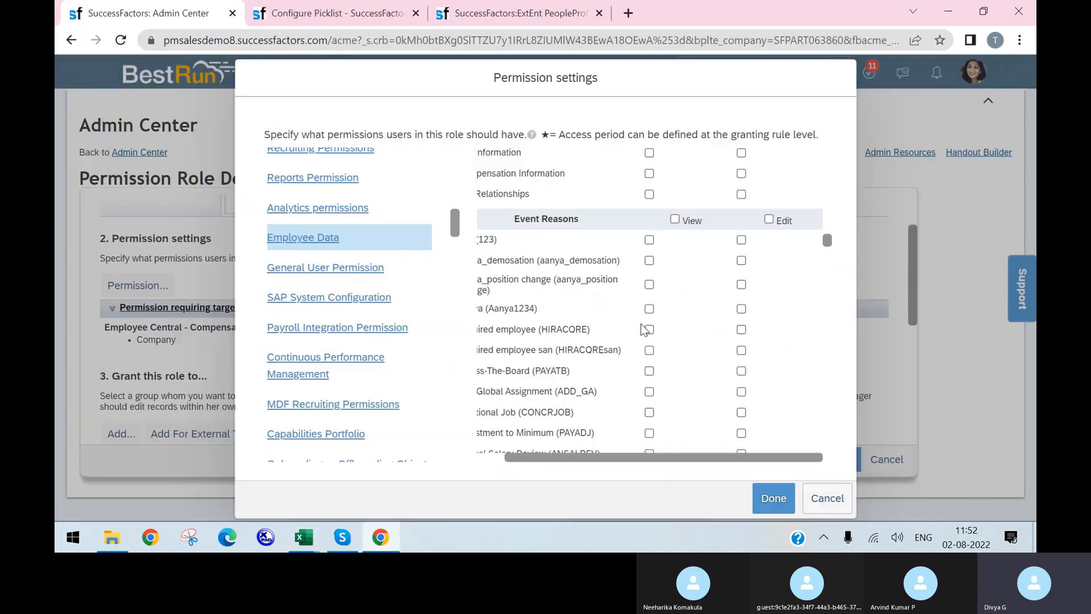
# Tick View for nine event reasons, including 123, HIRACQRE, PAYATB, ADD_GA, CONCRJOB and PAYADJ
pyautogui.click(650, 239)
pyautogui.click(649, 260)
pyautogui.click(649, 284)
pyautogui.click(649, 330)
pyautogui.click(649, 350)
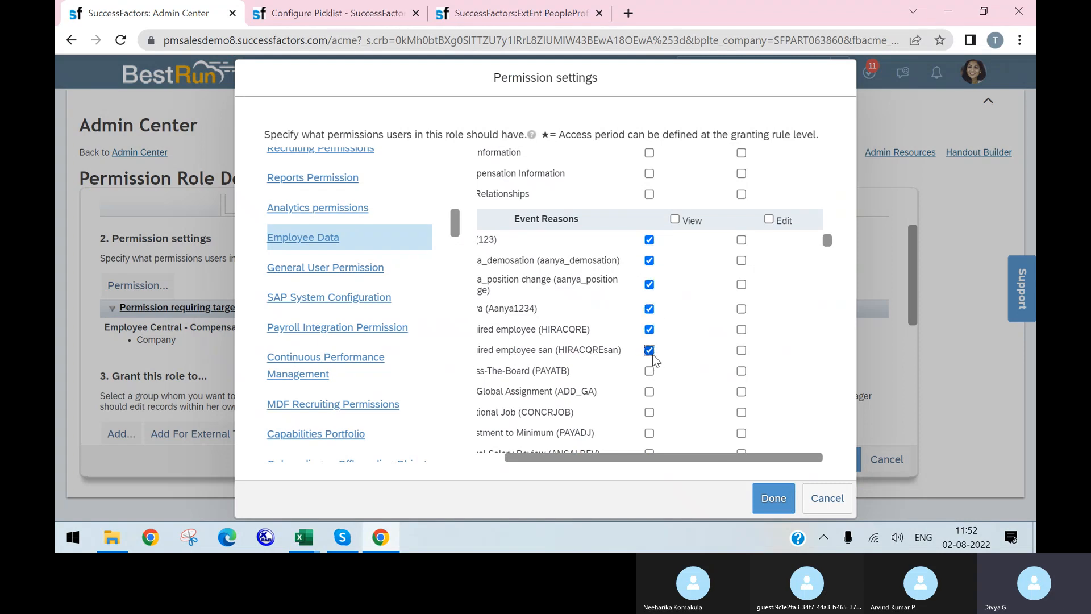
pyautogui.click(649, 371)
pyautogui.click(649, 391)
pyautogui.click(649, 412)
pyautogui.click(649, 433)
# Leave Edit unchecked and use the View header to grant View on every event reason
pyautogui.click(768, 220)
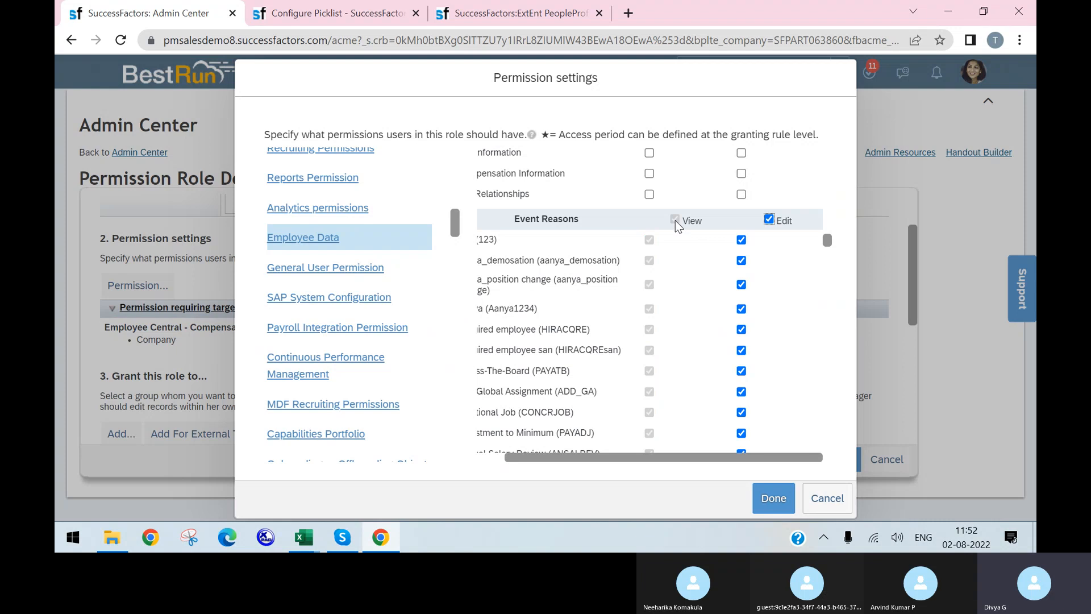
pyautogui.click(768, 220)
pyautogui.click(675, 220)
pyautogui.click(674, 220)
pyautogui.scroll(-10, 668, 353)
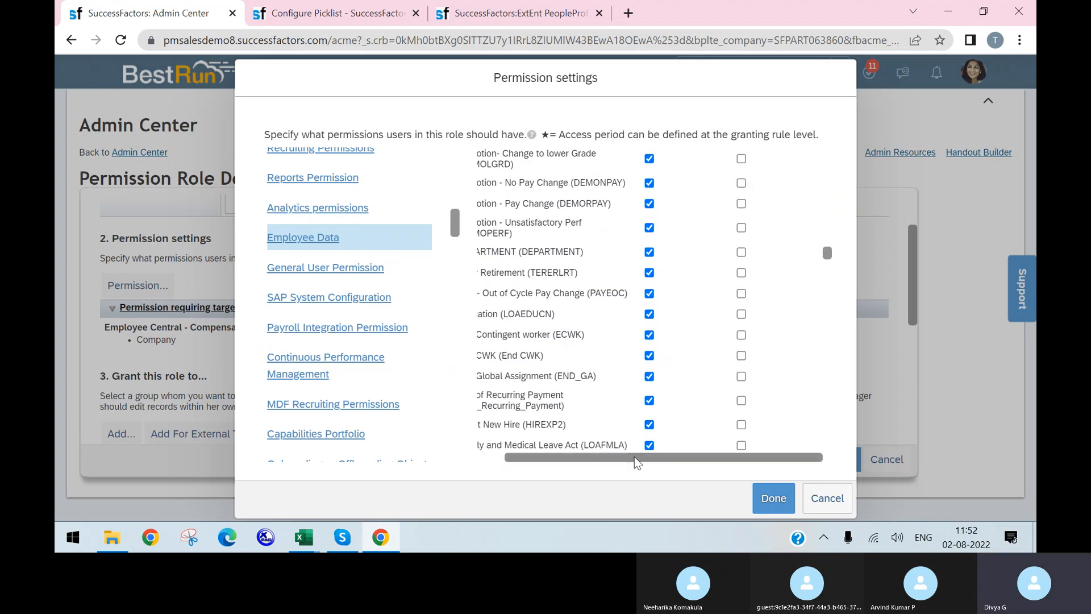
pyautogui.moveTo(640, 460); pyautogui.dragTo(613, 459)
pyautogui.scroll(10, 583, 355)
pyautogui.scroll(5, 579, 348)
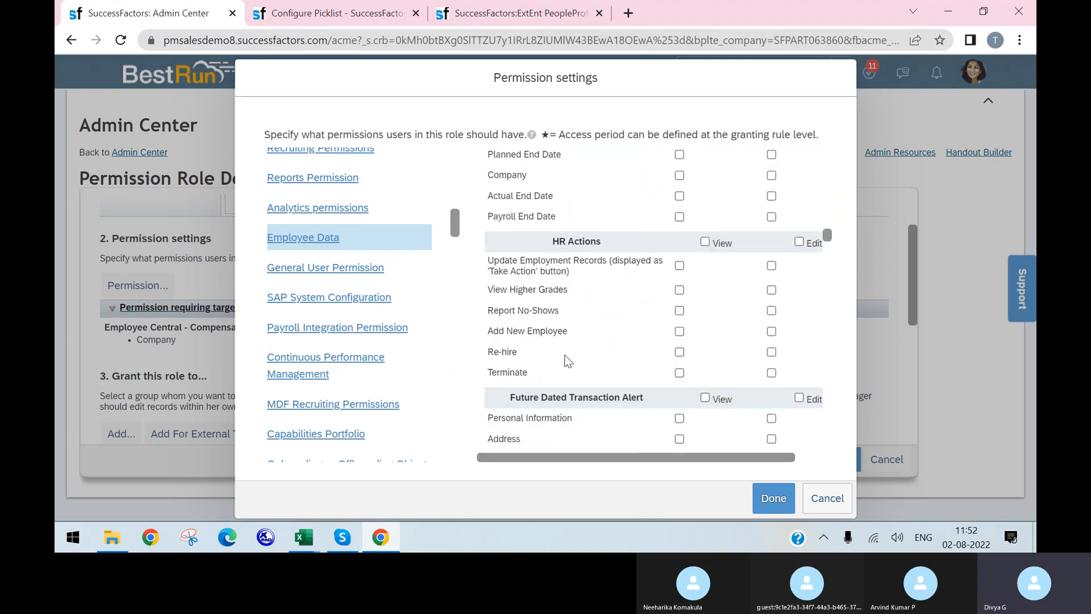
pyautogui.click(389, 546)
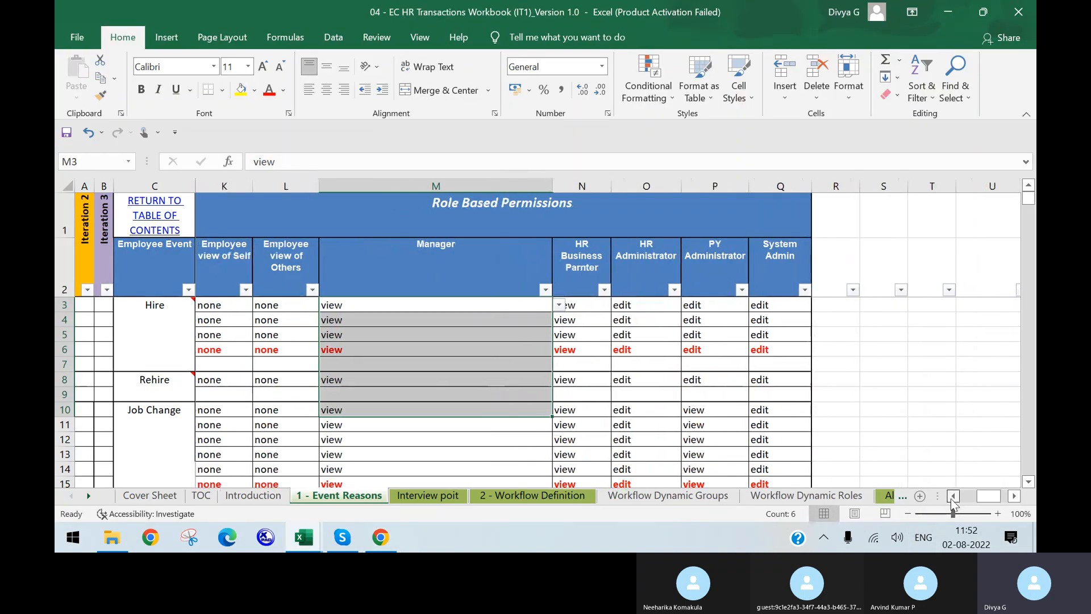
# Review the Event Reasons columns and the CC_HireRehire Hire/Rehire workflow on the 2 - Workflow Definition sheet
pyautogui.click(953, 496)
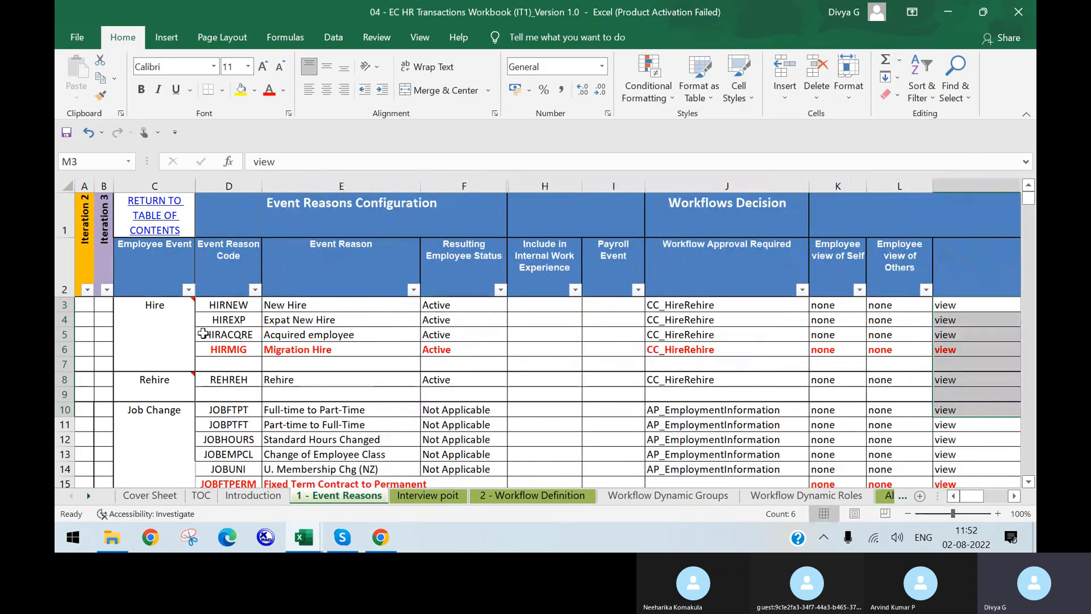
pyautogui.scroll(-1, 287, 335)
pyautogui.scroll(1, 301, 375)
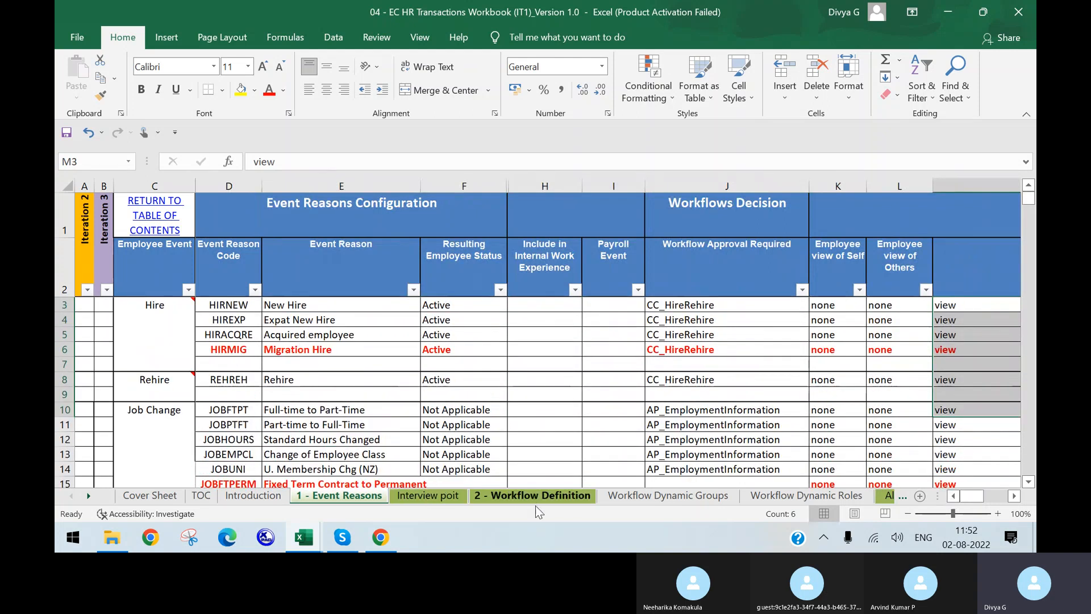
pyautogui.click(546, 496)
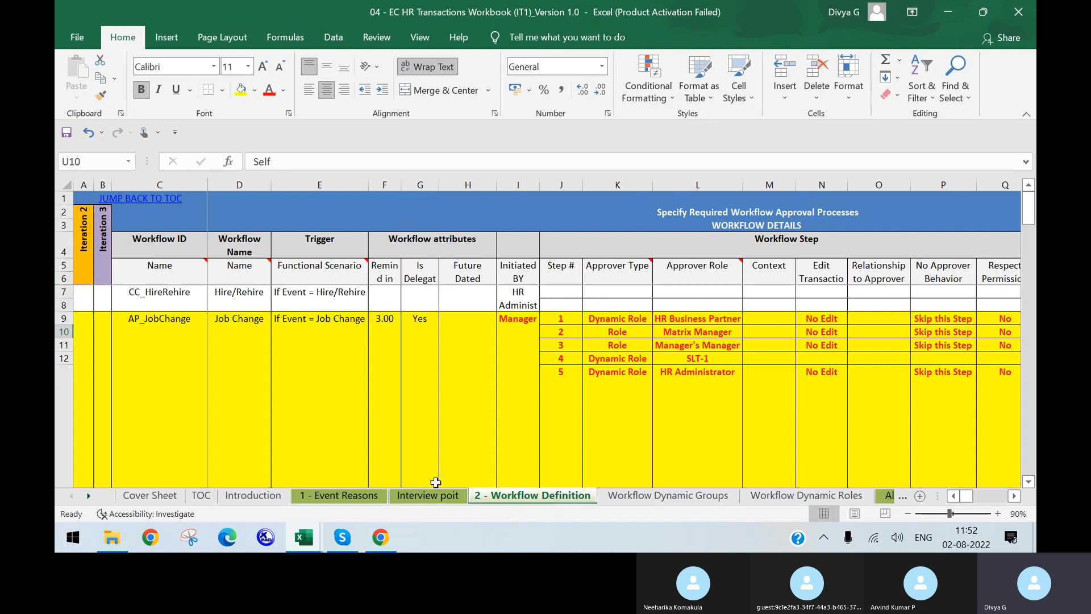
pyautogui.click(160, 298)
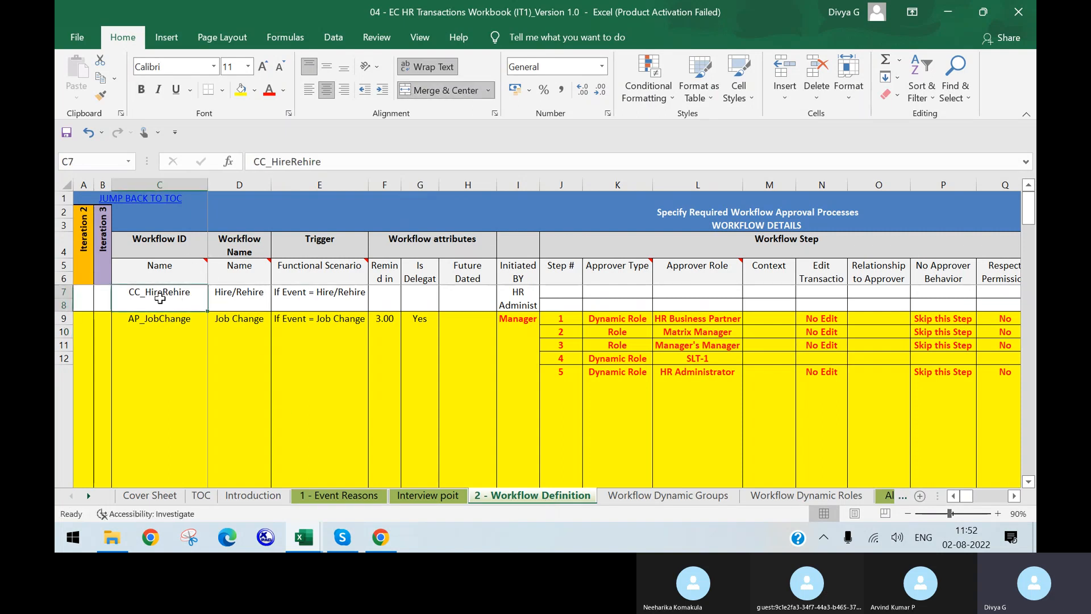
pyautogui.click(225, 304)
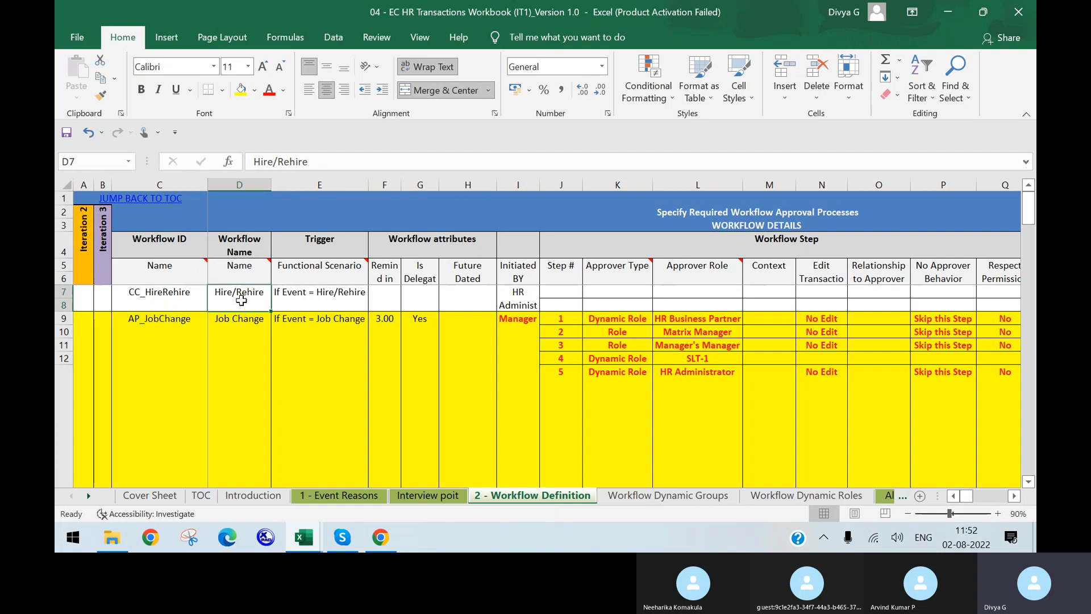
pyautogui.click(323, 306)
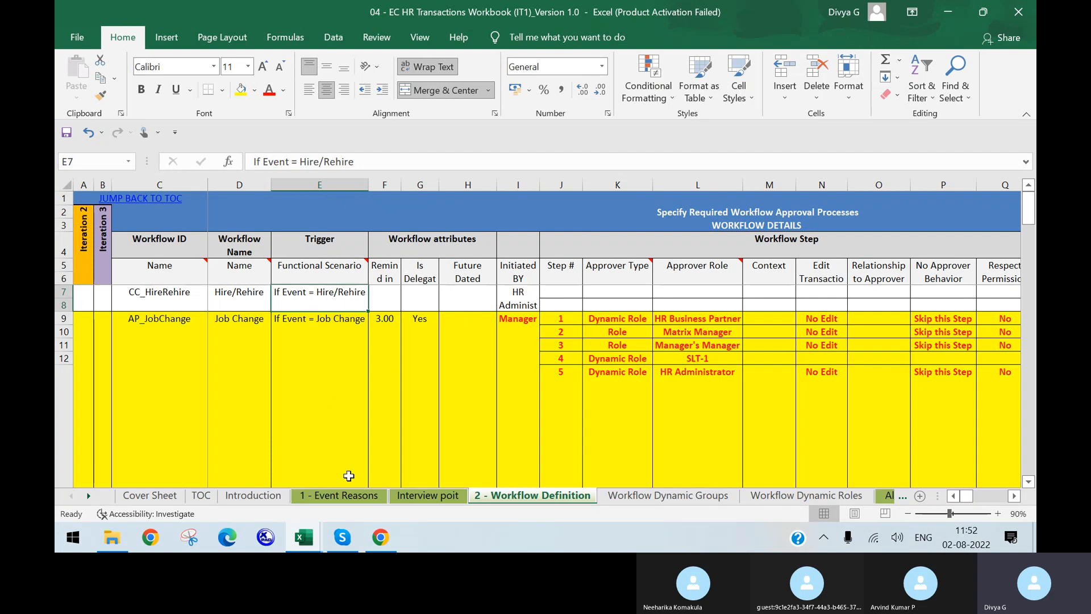
pyautogui.click(349, 498)
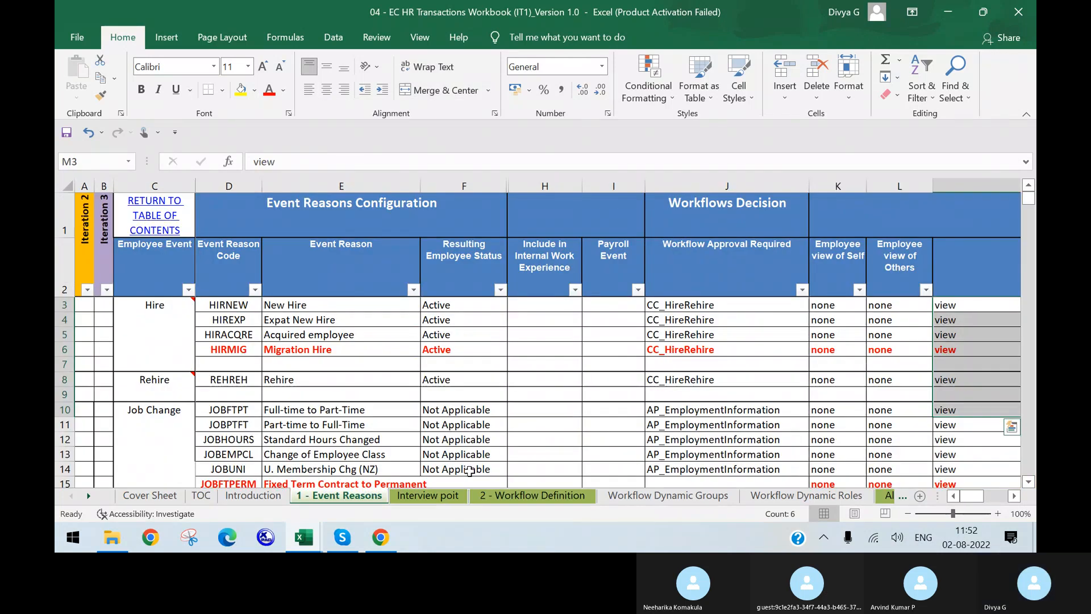
pyautogui.click(532, 495)
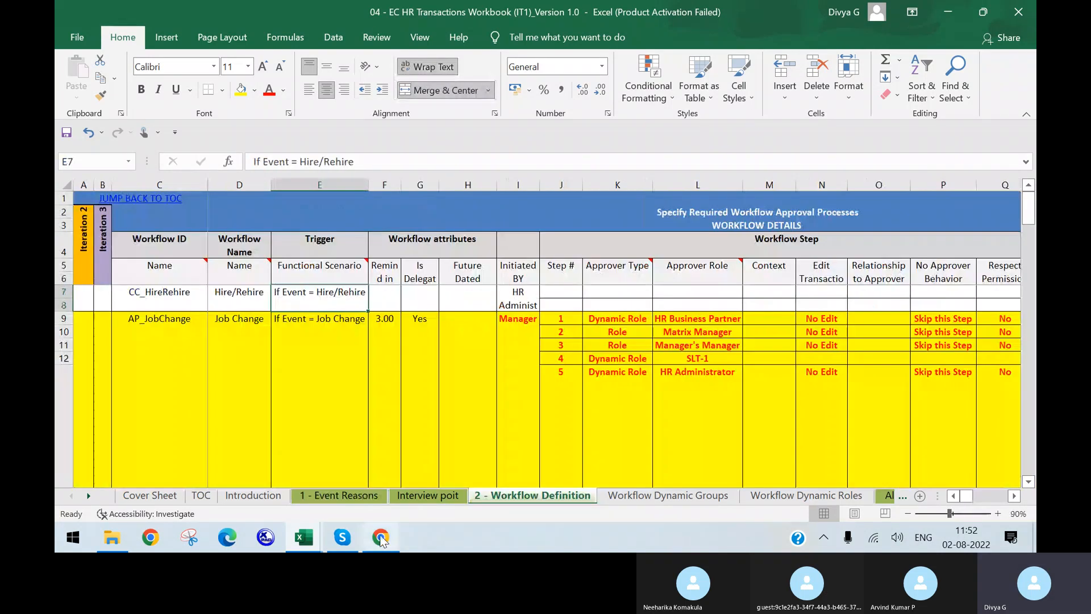
# Back in SuccessFactors, cancel the permission settings dialog without saving changes
pyautogui.moveTo(389, 540)
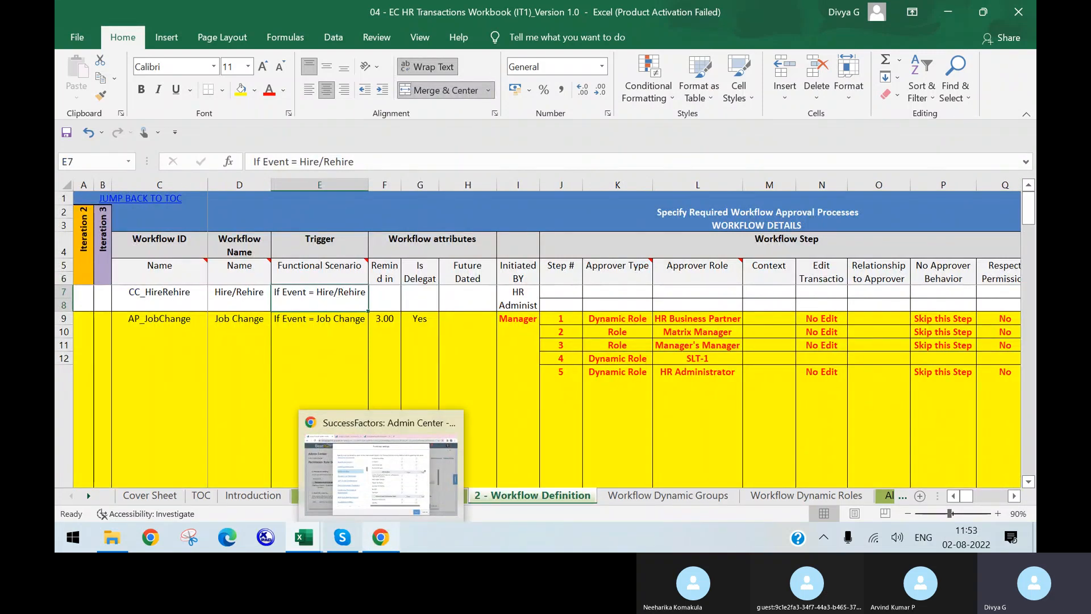
pyautogui.click(380, 466)
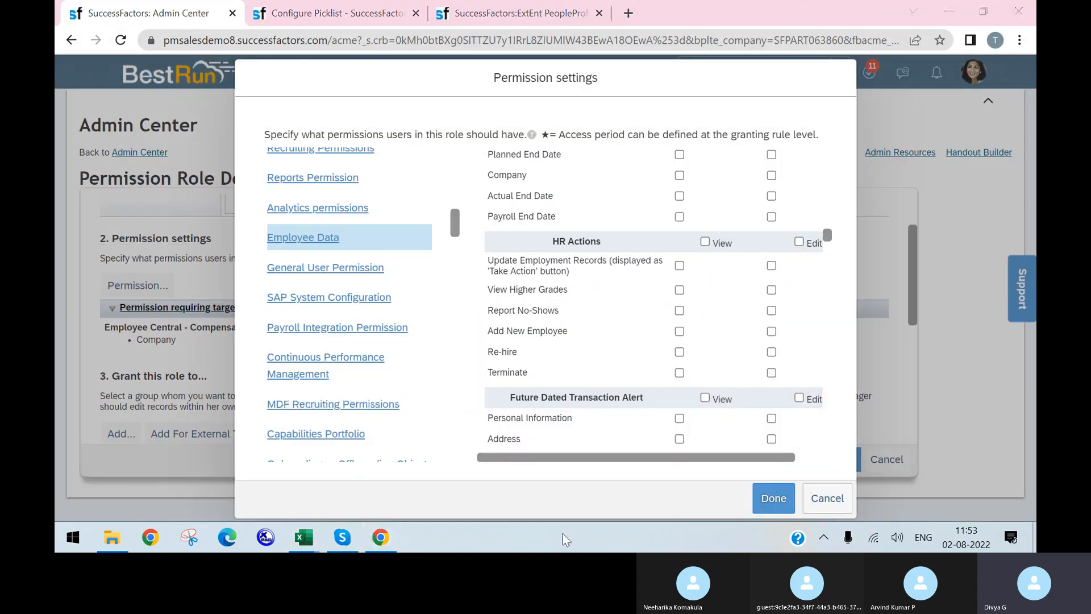
pyautogui.click(827, 498)
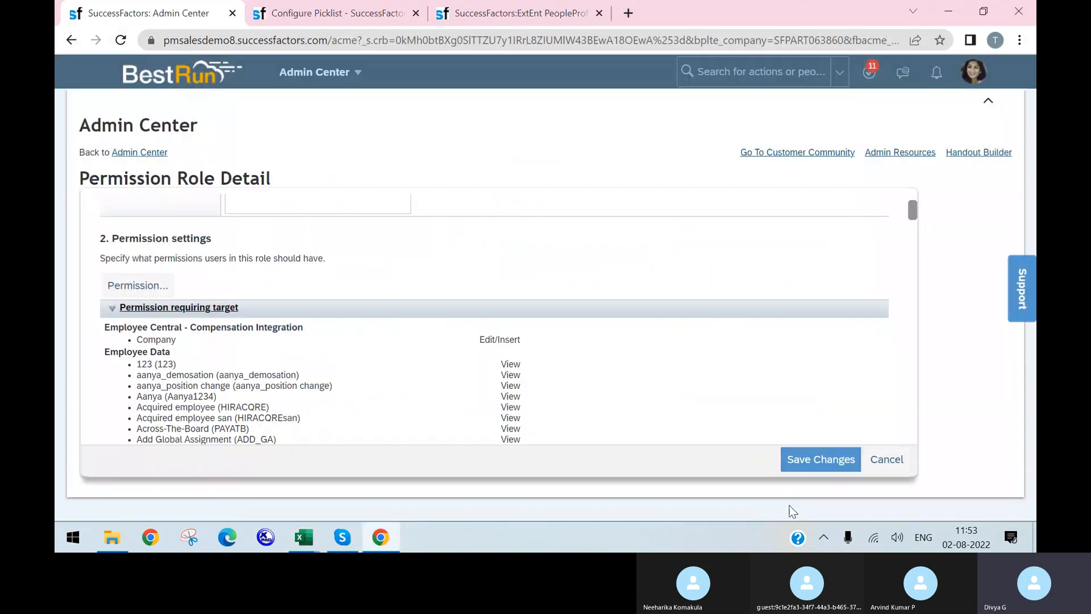
# Open Import Foundation Data from the action search 'import foun' in the picklist tab
pyautogui.click(341, 13)
pyautogui.click(742, 73)
pyautogui.write('import foun')
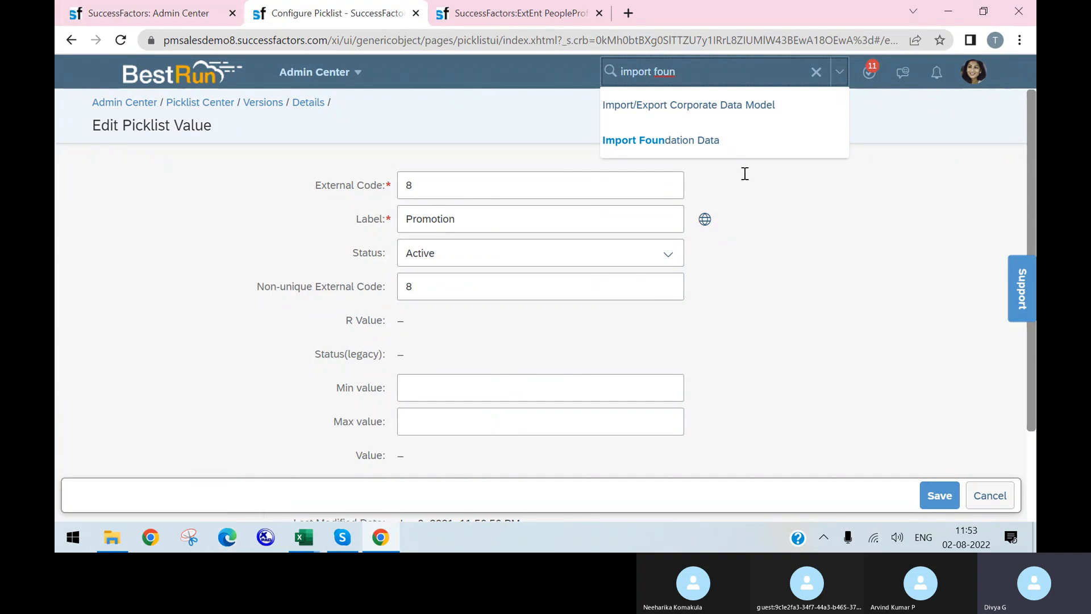
pyautogui.click(717, 141)
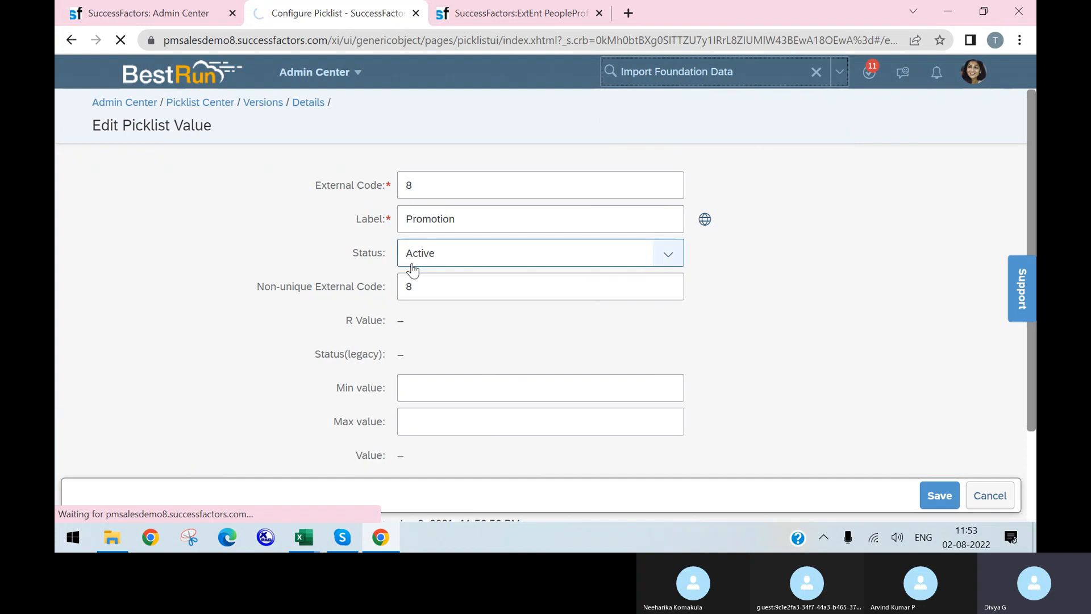
# In the third tab, open Manage Organization, Pay and Job Structures via 'manage org pay'
pyautogui.click(563, 13)
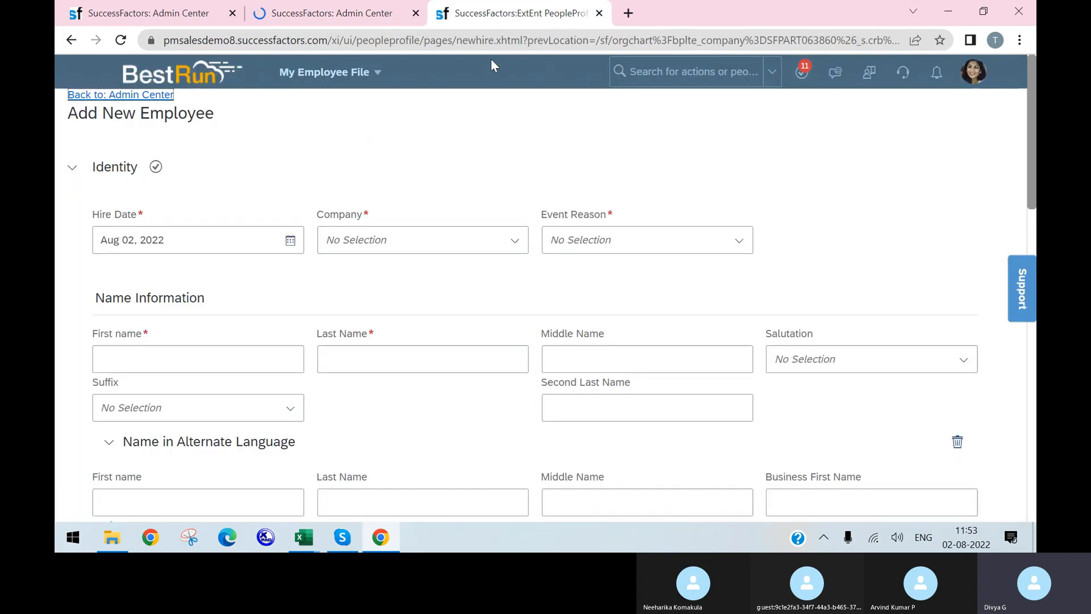
pyautogui.click(709, 66)
pyautogui.write('man')
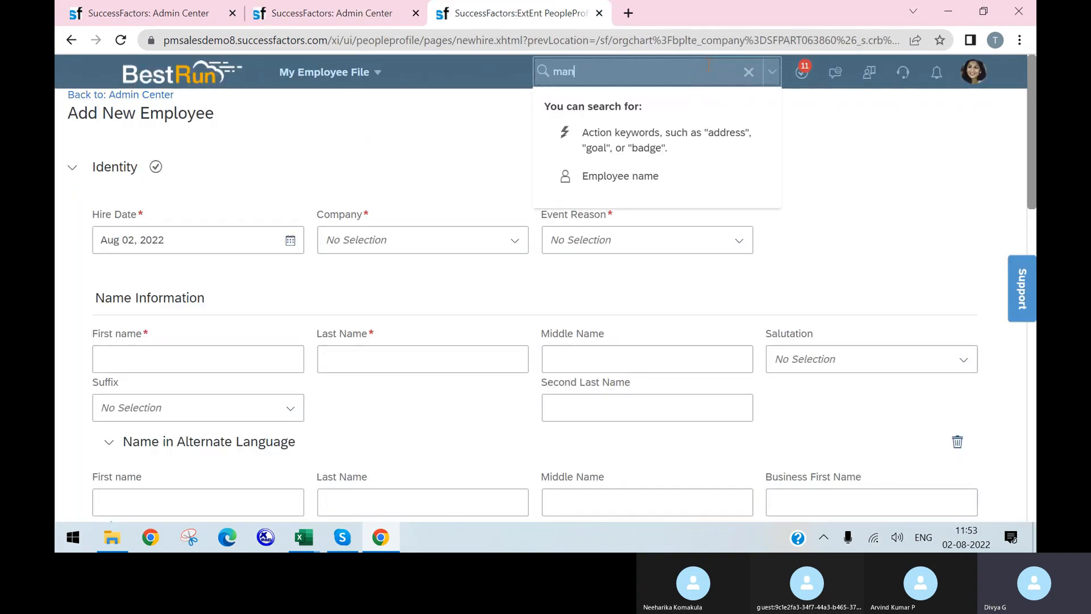
pyautogui.write('age org p')
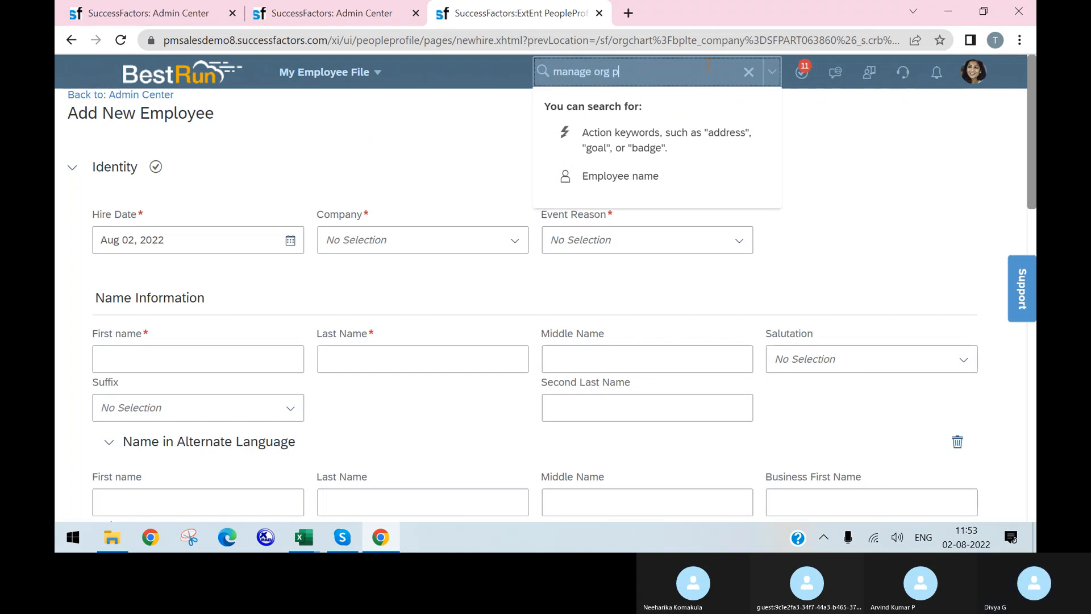
pyautogui.write('ay')
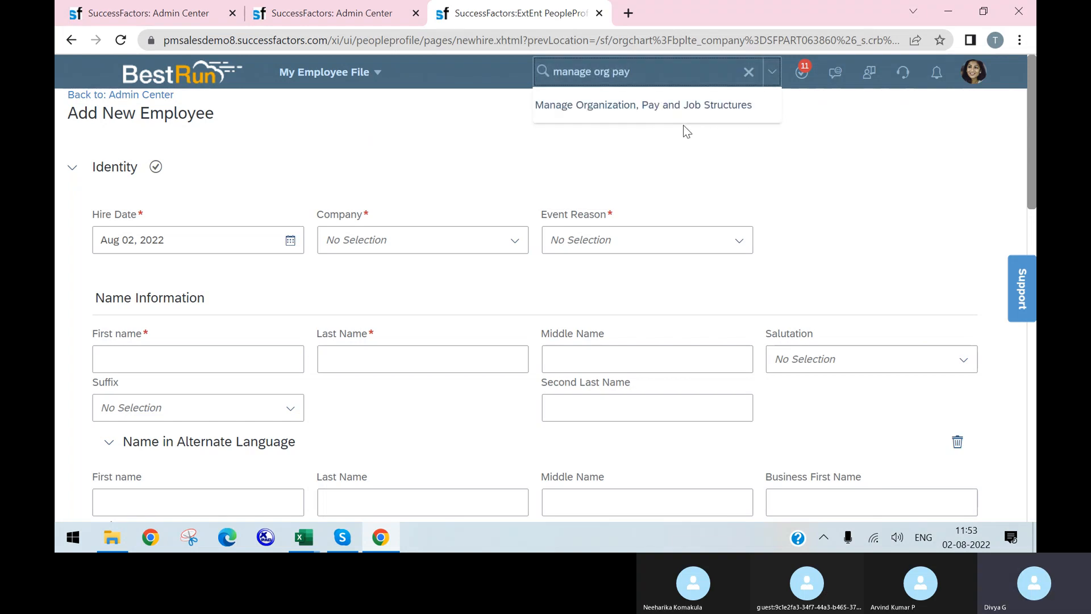
pyautogui.click(672, 117)
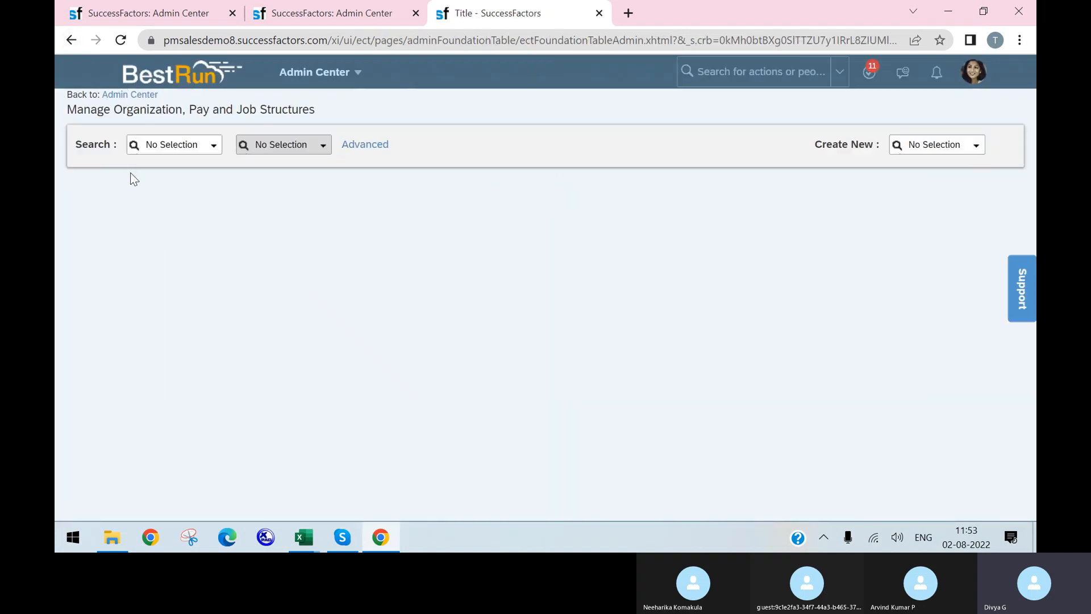
# Search Event Reason objects and view an existing event reason record
pyautogui.click(178, 142)
pyautogui.write('even')
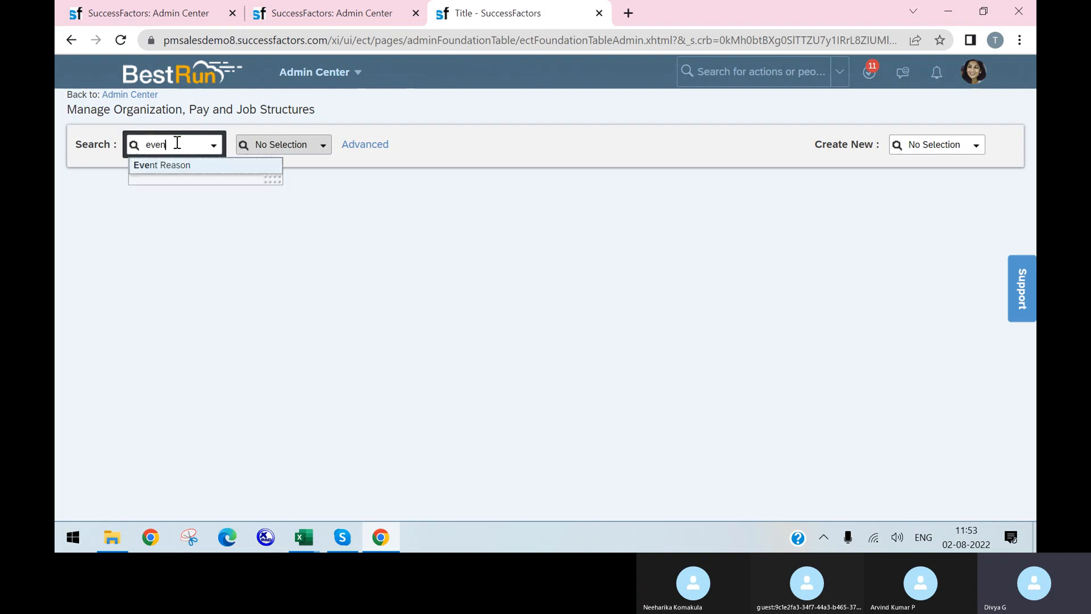
pyautogui.write('t rea')
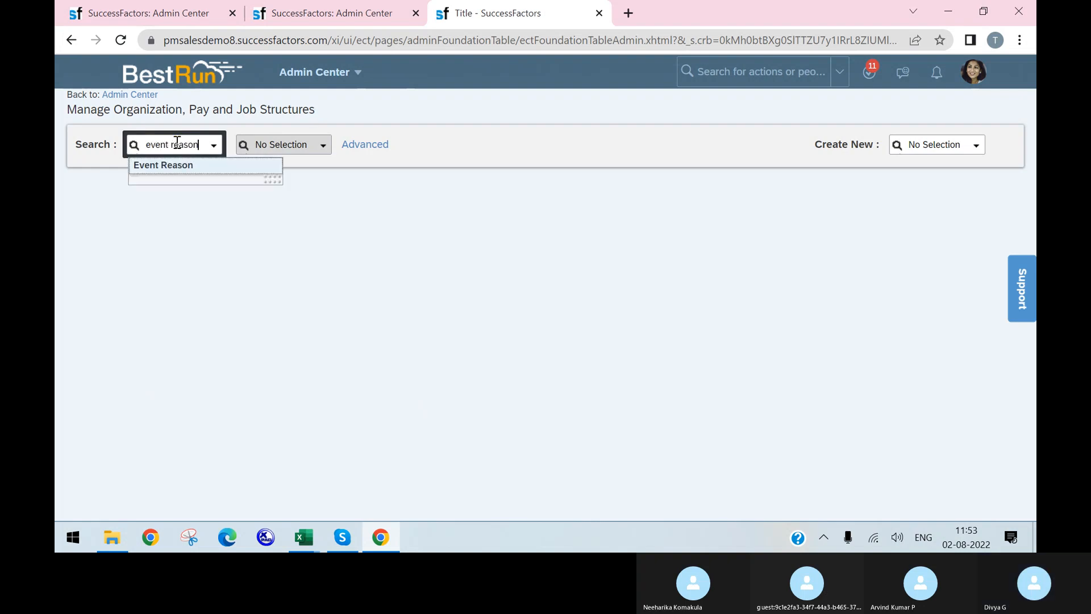
pyautogui.write('son')
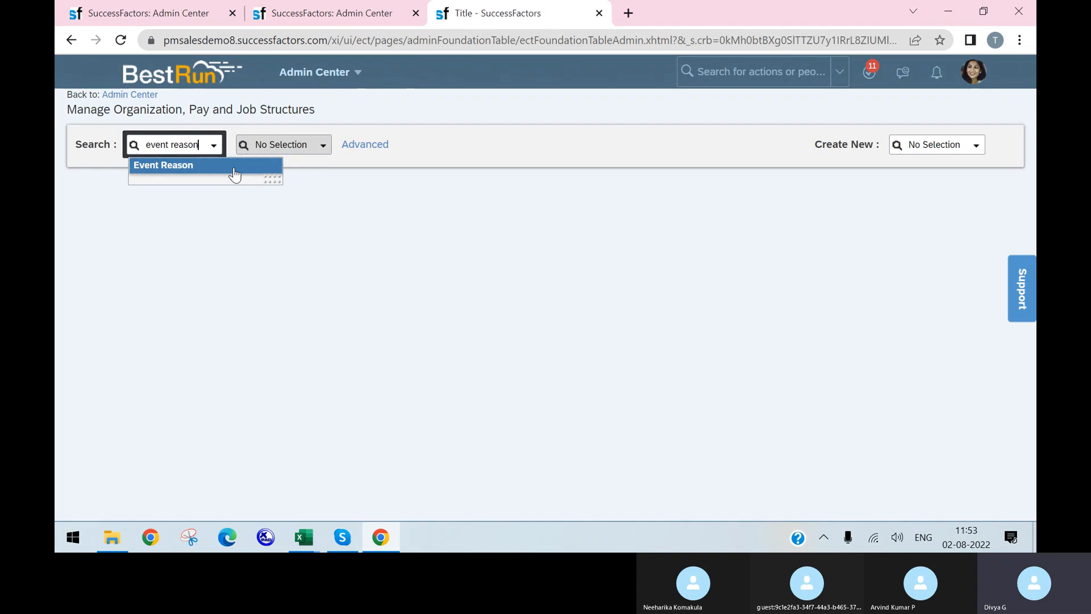
pyautogui.click(233, 170)
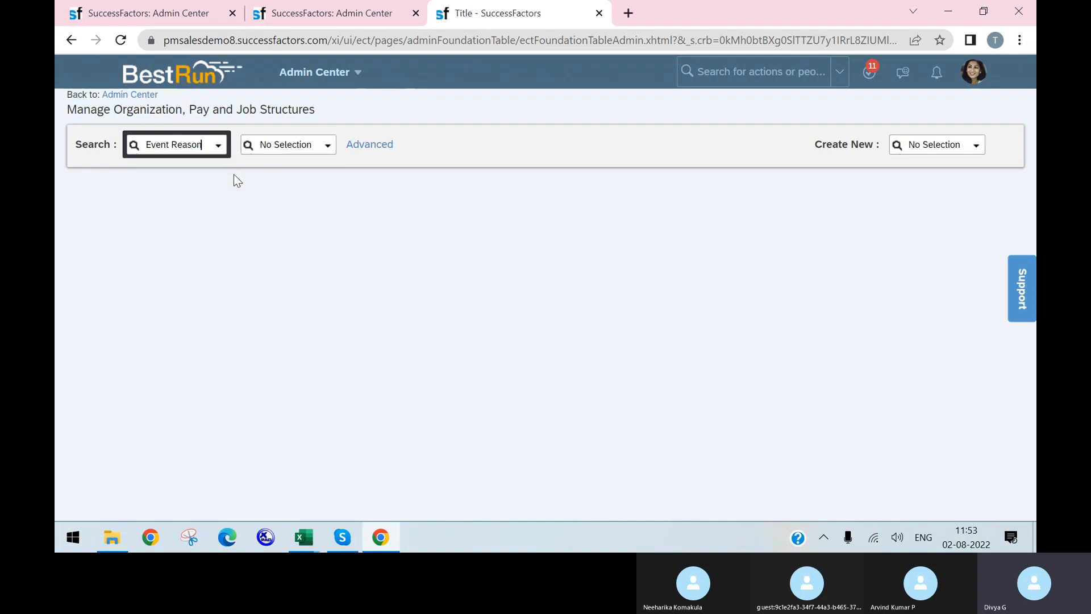
pyautogui.click(331, 146)
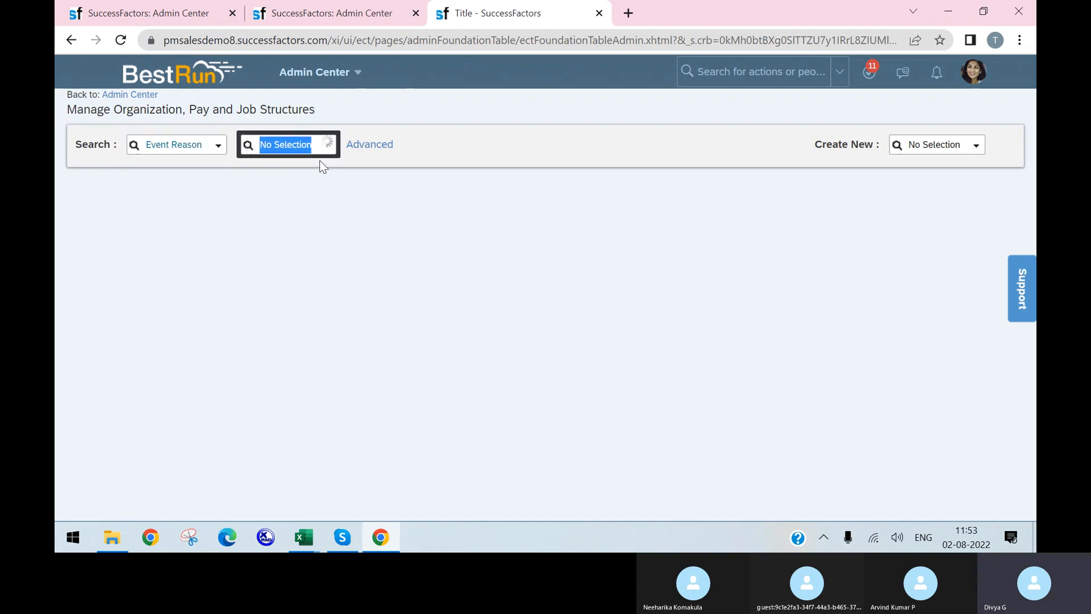
pyautogui.click(318, 178)
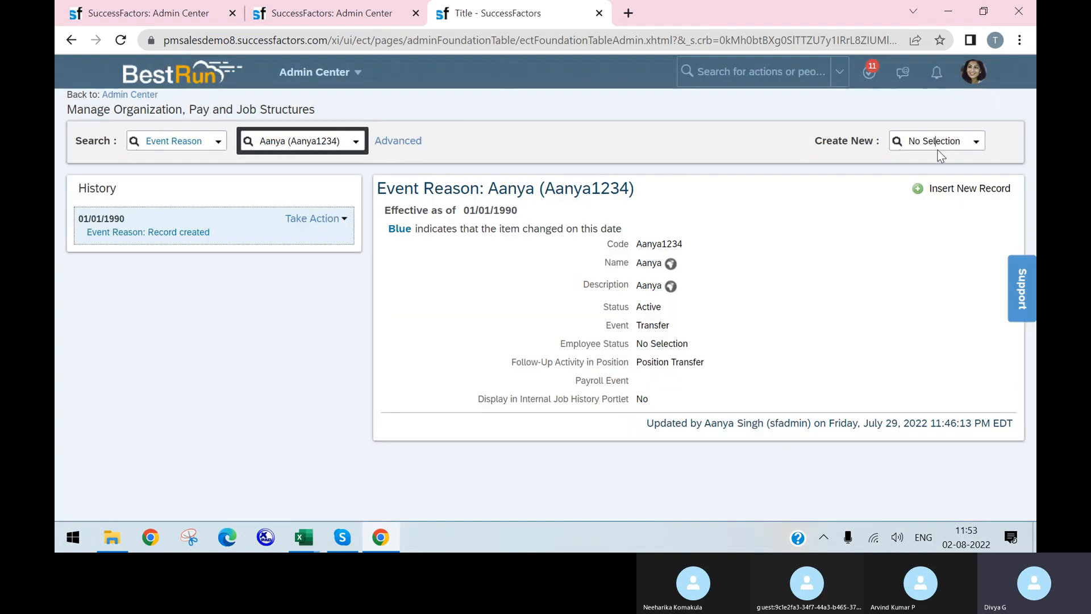
# Start a new Event Reason form, review its fields, then return to Import Foundation Data
pyautogui.click(939, 142)
pyautogui.write('event')
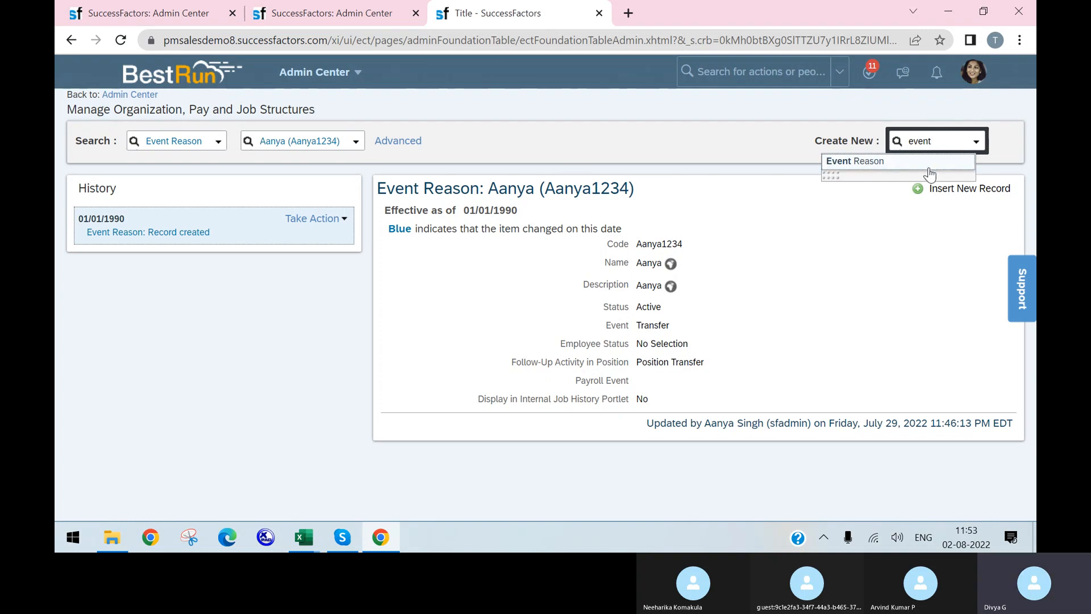
pyautogui.click(935, 161)
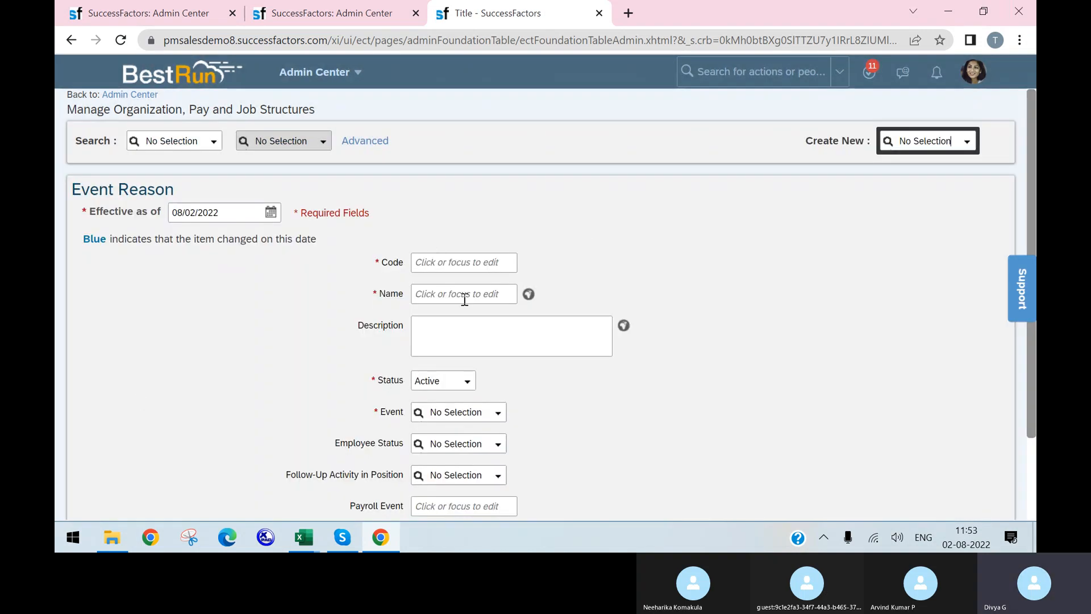
pyautogui.scroll(-2, 405, 414)
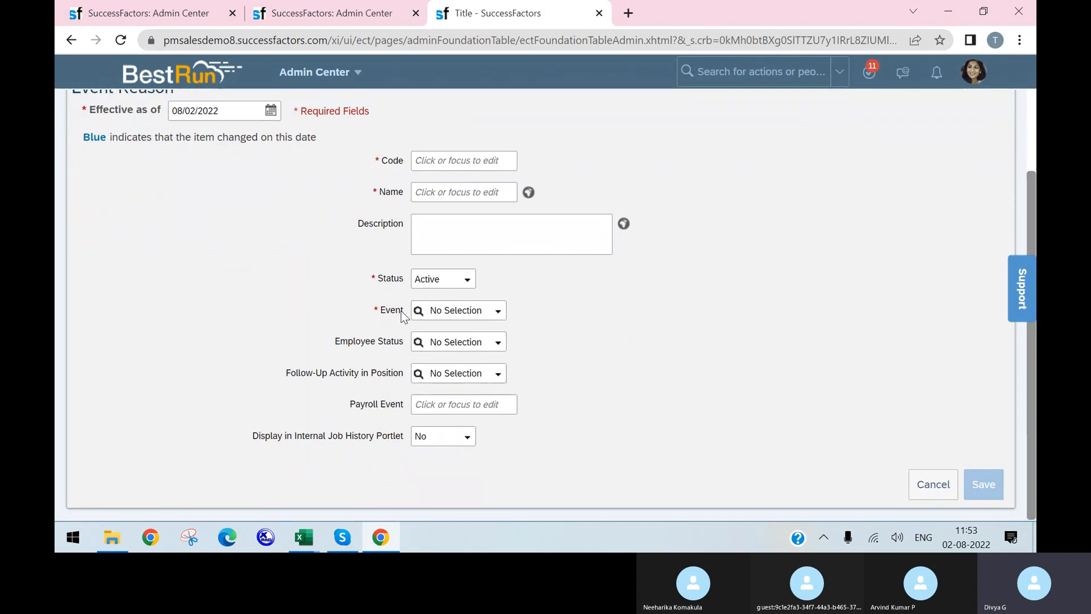
pyautogui.click(329, 13)
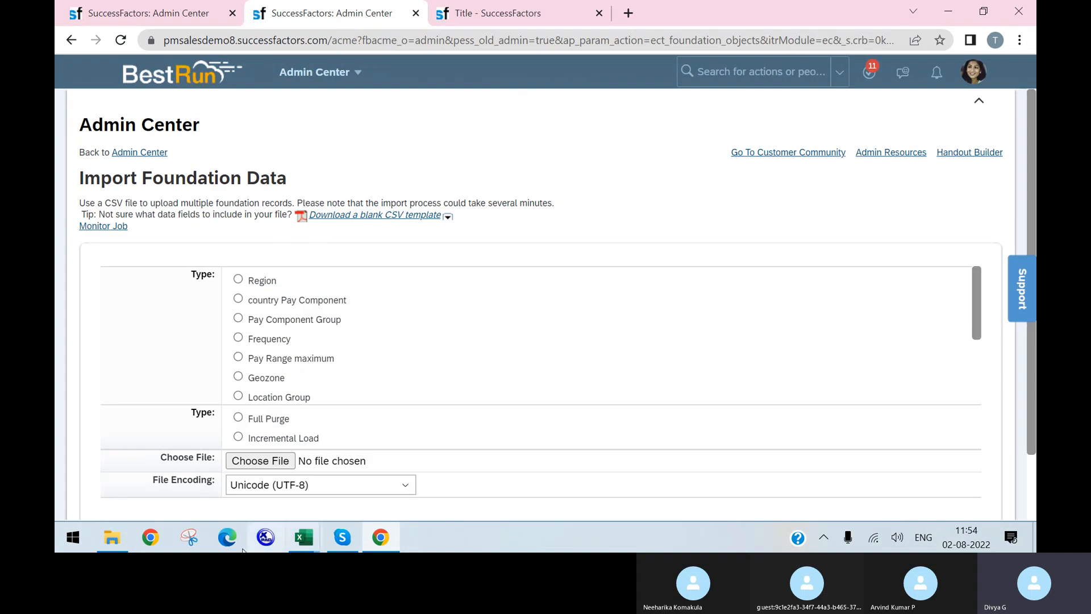
# Check the 1 - Event Reasons sheet in the EC HR Transactions workbook
pyautogui.moveTo(304, 537)
pyautogui.click(340, 479)
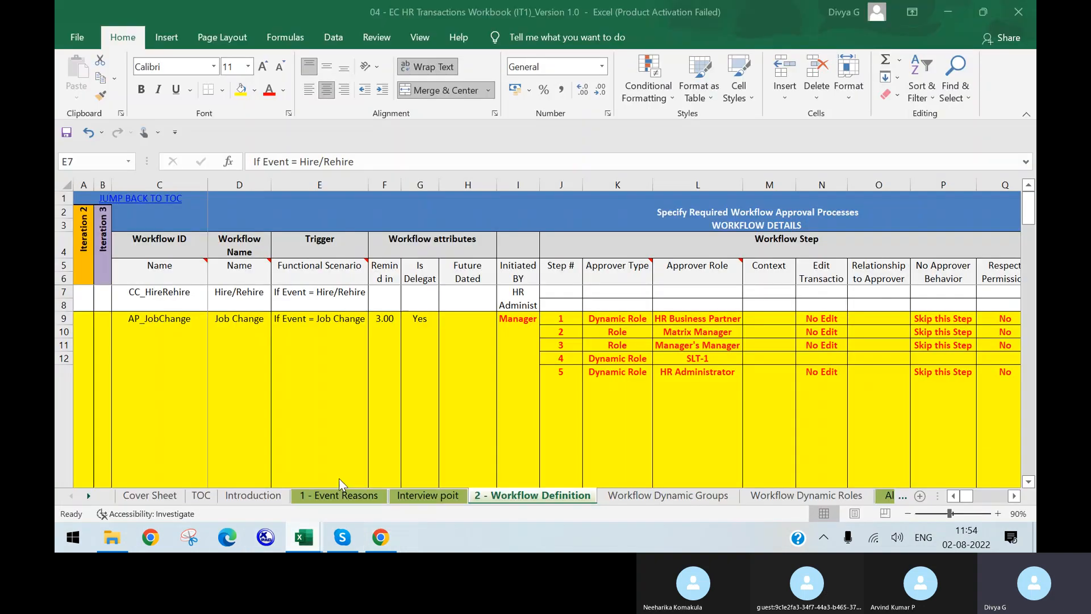
pyautogui.click(339, 495)
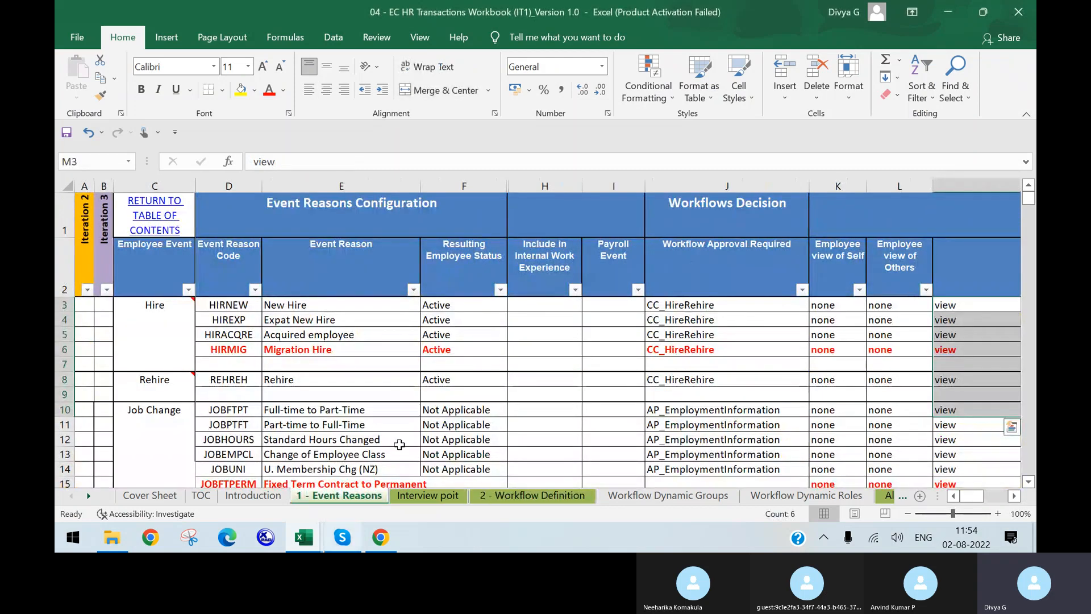
pyautogui.click(373, 529)
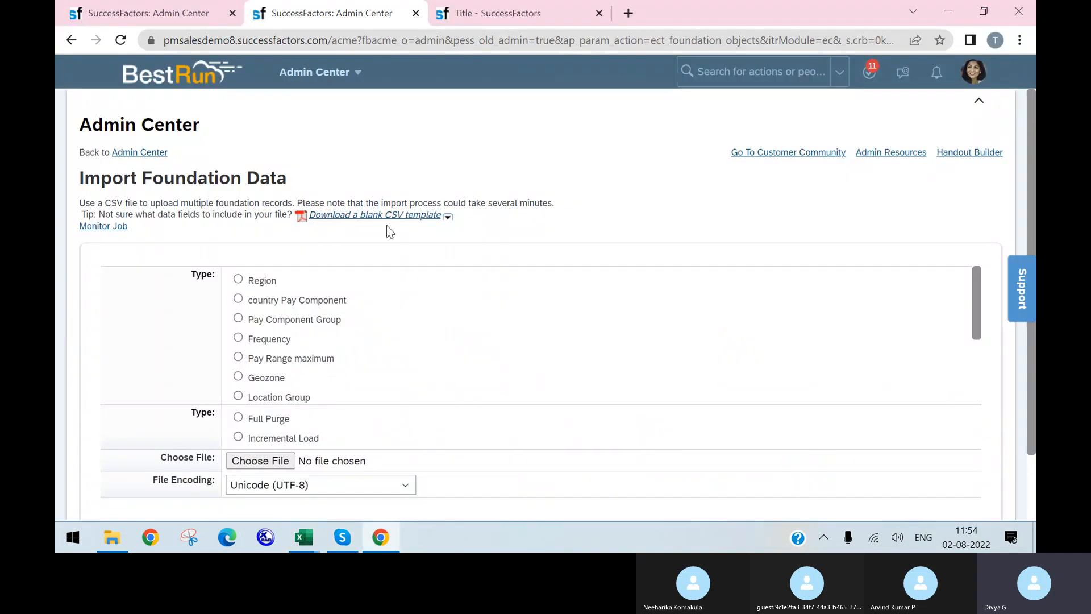
# Download the blank Event Reason CSV template and open it in Excel
pyautogui.scroll(-1, 341, 317)
pyautogui.scroll(-1, 341, 317)
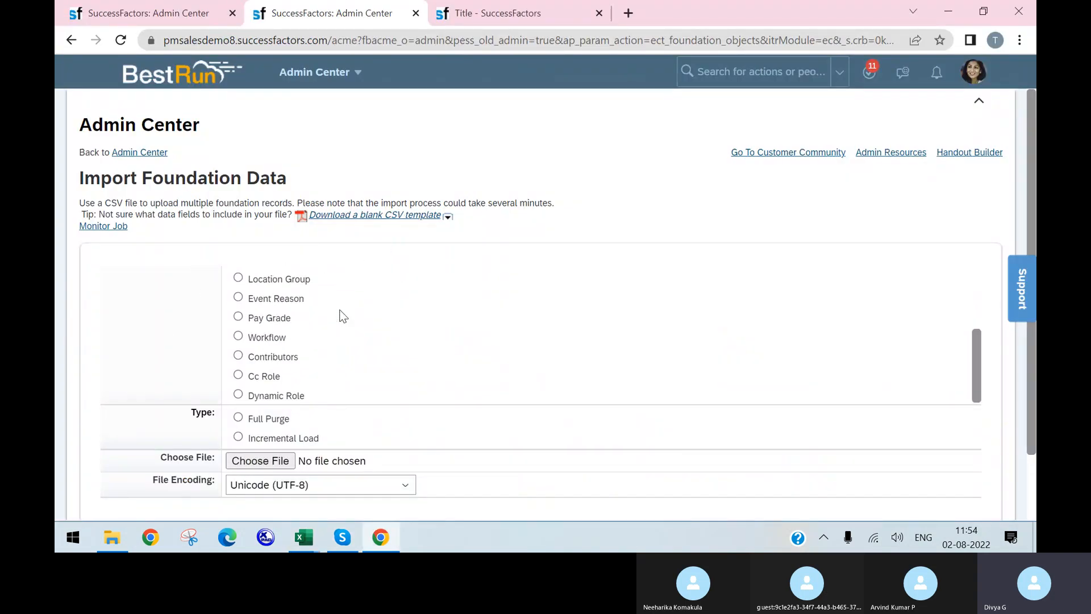
pyautogui.click(447, 219)
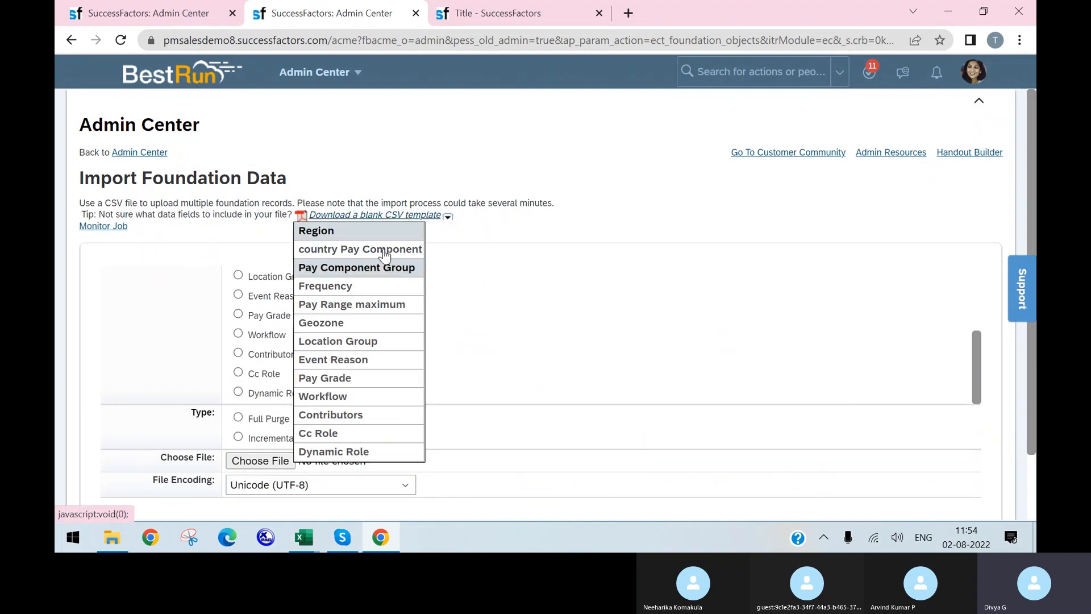
pyautogui.click(348, 360)
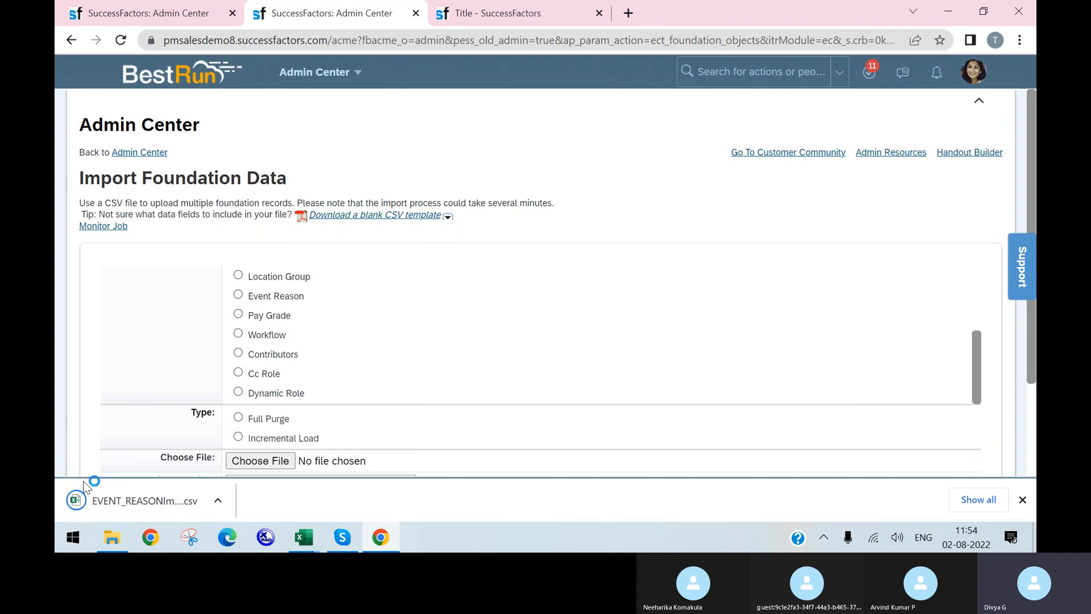
pyautogui.click(118, 500)
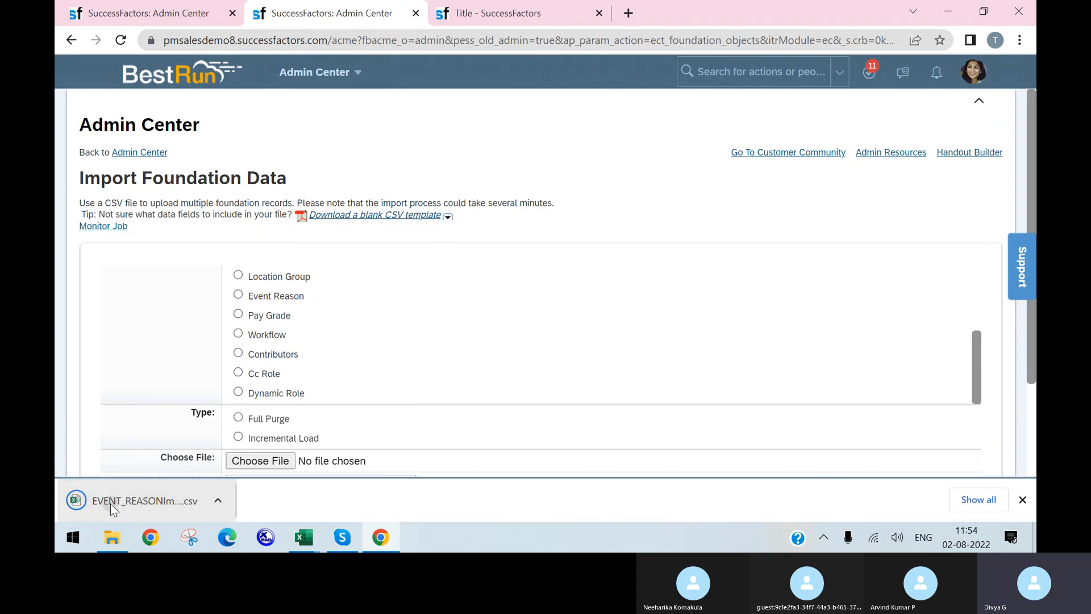
pyautogui.click(140, 506)
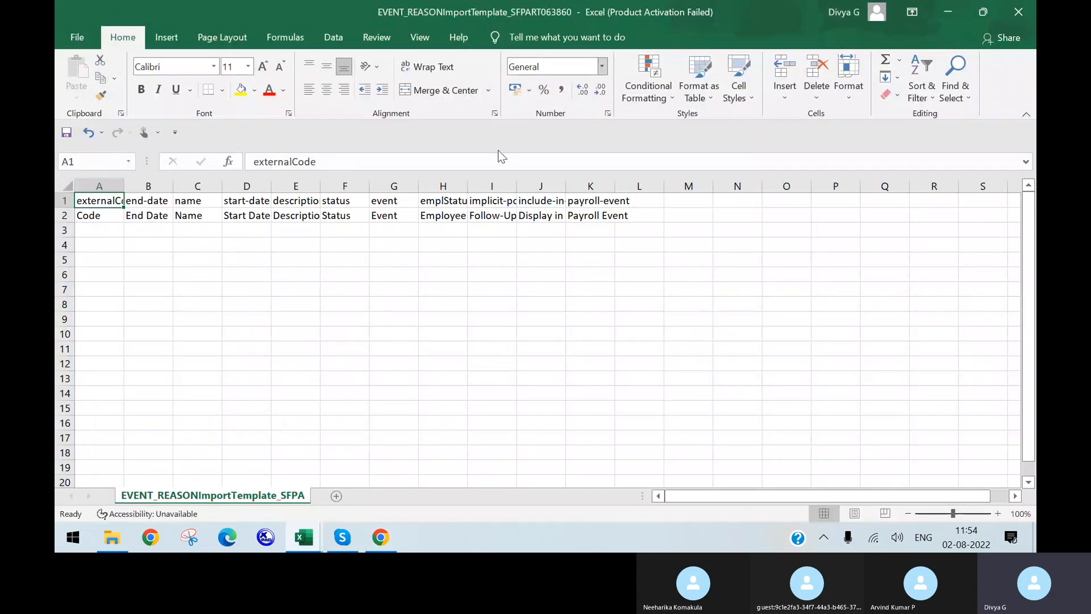
# Widen columns A and E so externalCode and description fit
pyautogui.moveTo(123, 178); pyautogui.dragTo(366, 184)
pyautogui.click(357, 185)
pyautogui.click(490, 271)
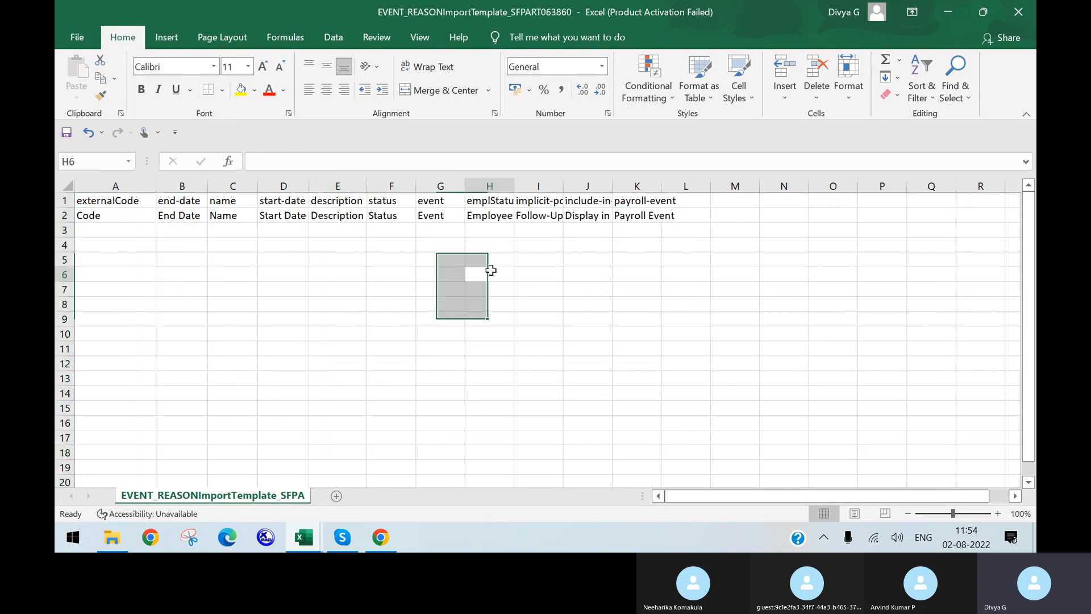
# Copy Hire codes D3:D6 from the EC HR Transactions workbook into template cells A3:A6
pyautogui.moveTo(304, 537)
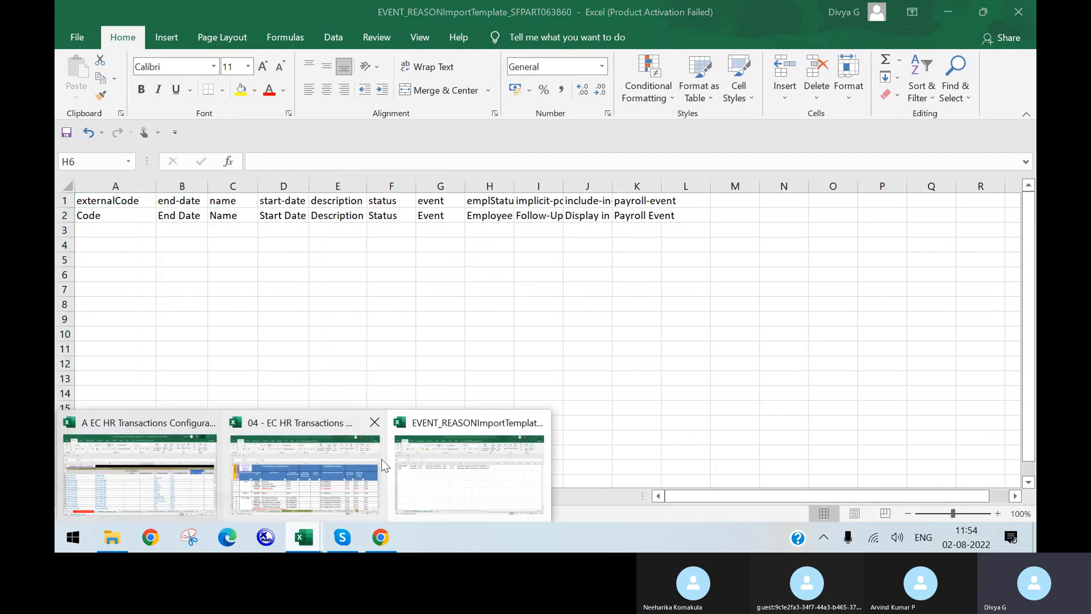
pyautogui.click(381, 459)
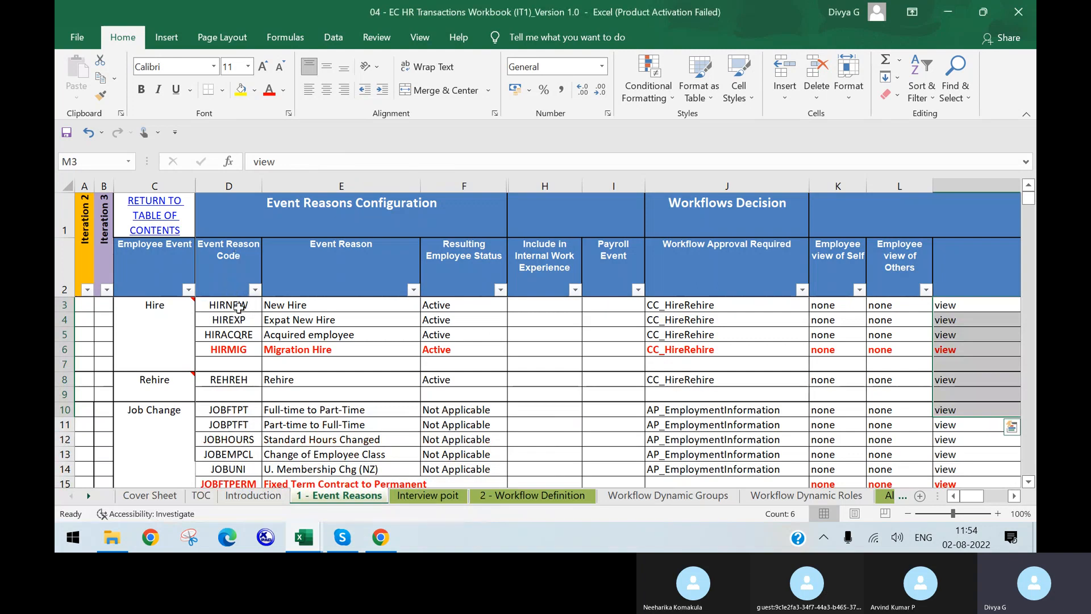
pyautogui.moveTo(241, 304); pyautogui.dragTo(242, 342)
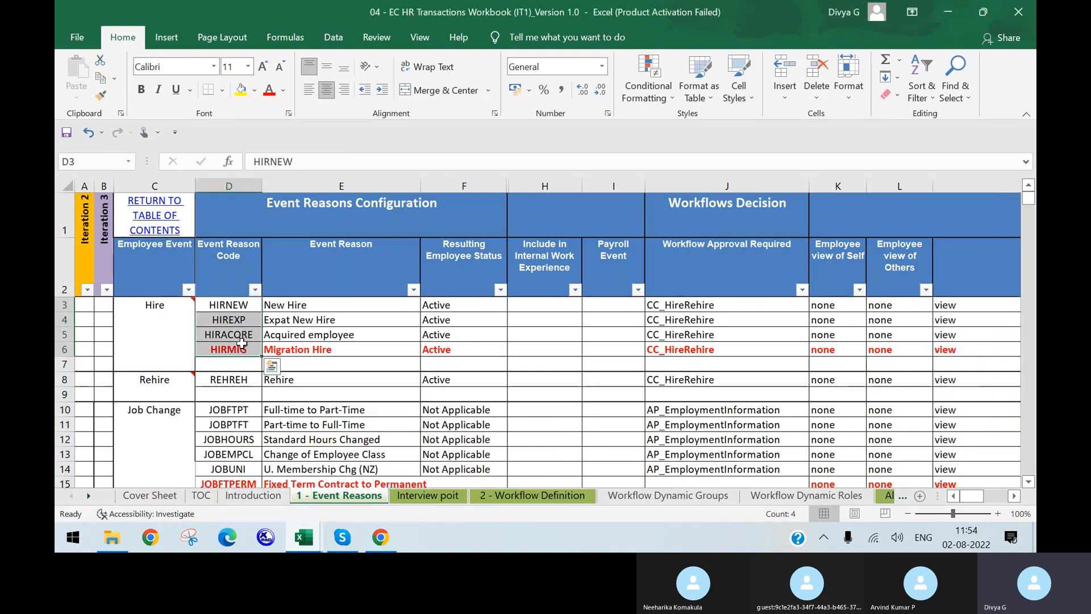
pyautogui.hotkey('ctrl', 'c')
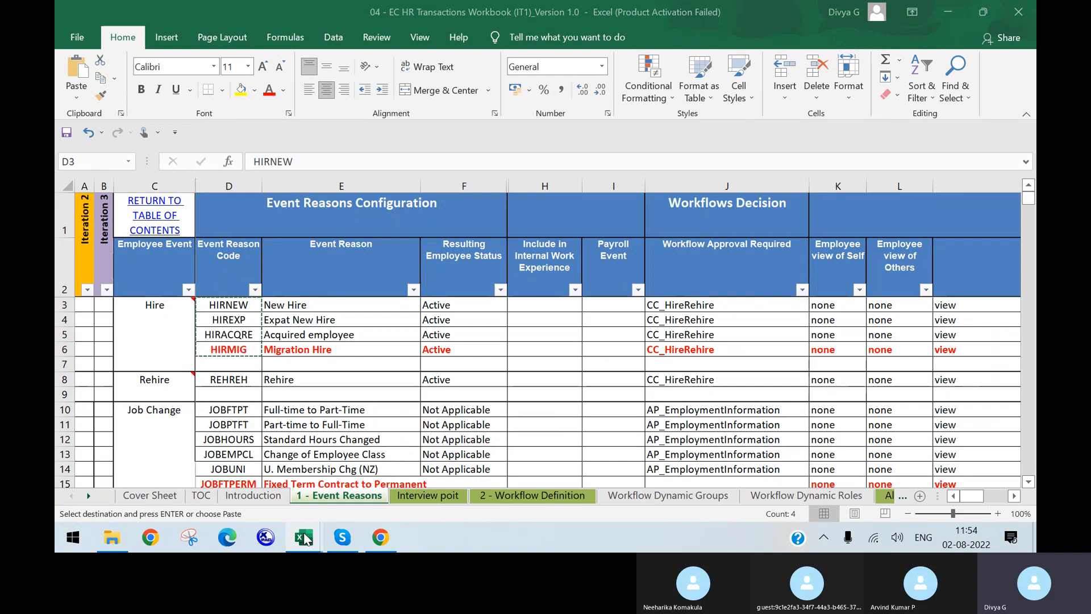
pyautogui.moveTo(304, 537)
pyautogui.click(500, 472)
pyautogui.moveTo(122, 230); pyautogui.dragTo(116, 271)
pyautogui.hotkey('ctrl', 'v')
pyautogui.click(233, 275)
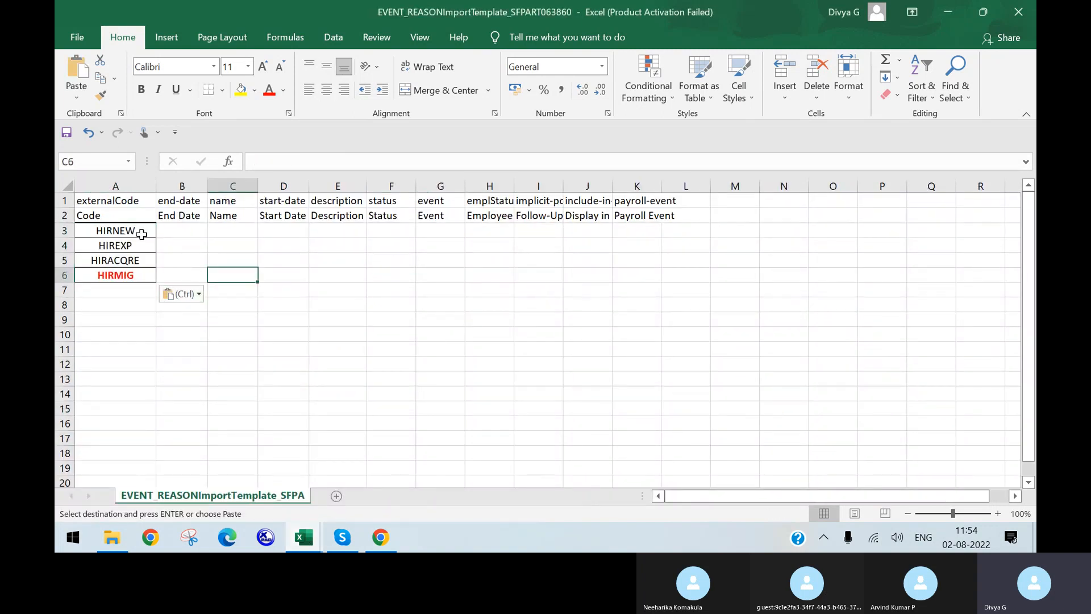
# Append 123 to the HIRNEW, HIREXP and HIRACQRE codes in A3:A5, removing stray hyphenated suffixes
pyautogui.doubleClick(142, 234)
pyautogui.write('- 123')
pyautogui.click(143, 245)
pyautogui.doubleClick(143, 244)
pyautogui.write('-123')
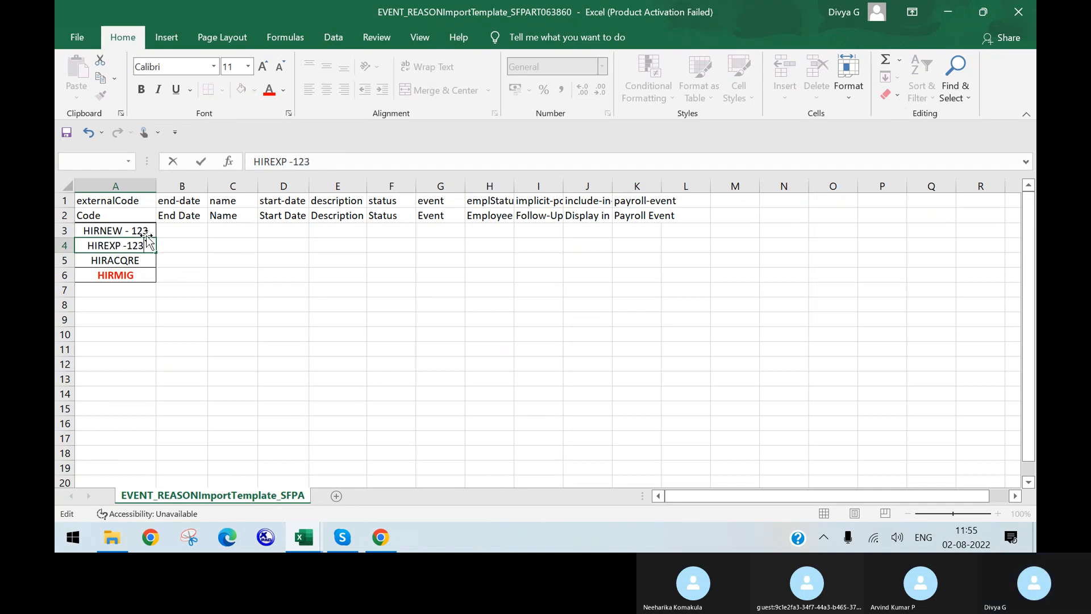
pyautogui.click(149, 231)
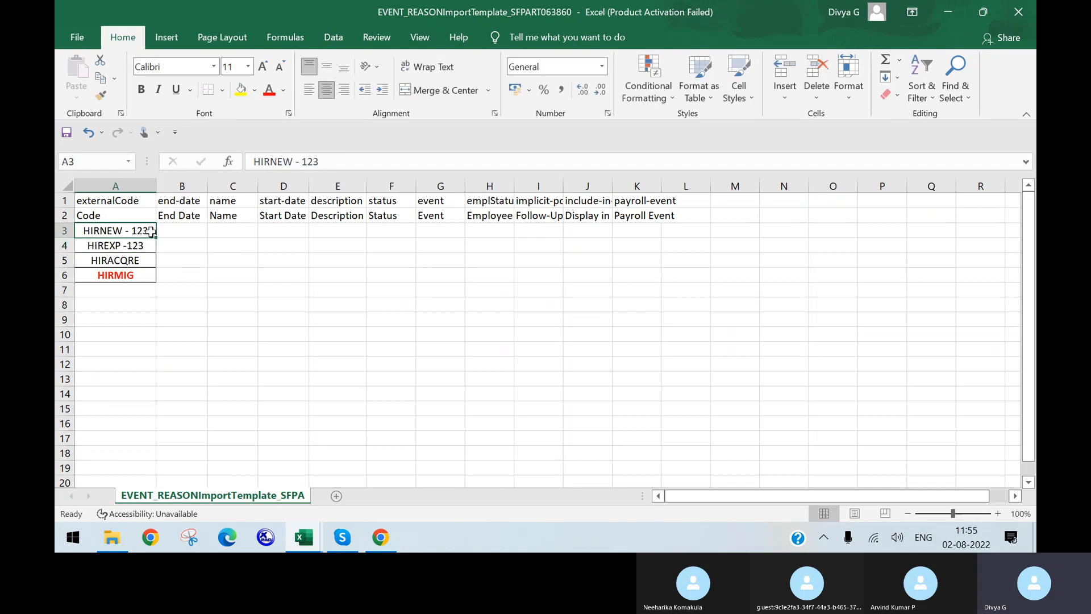
pyautogui.moveTo(148, 230); pyautogui.dragTo(123, 230)
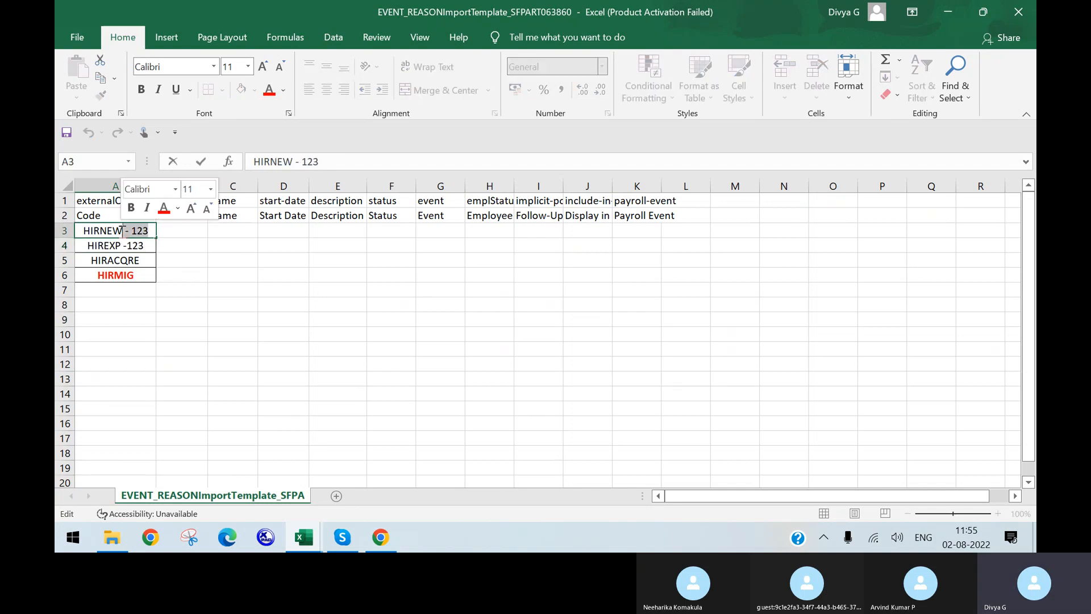
pyautogui.press('BackSpace')
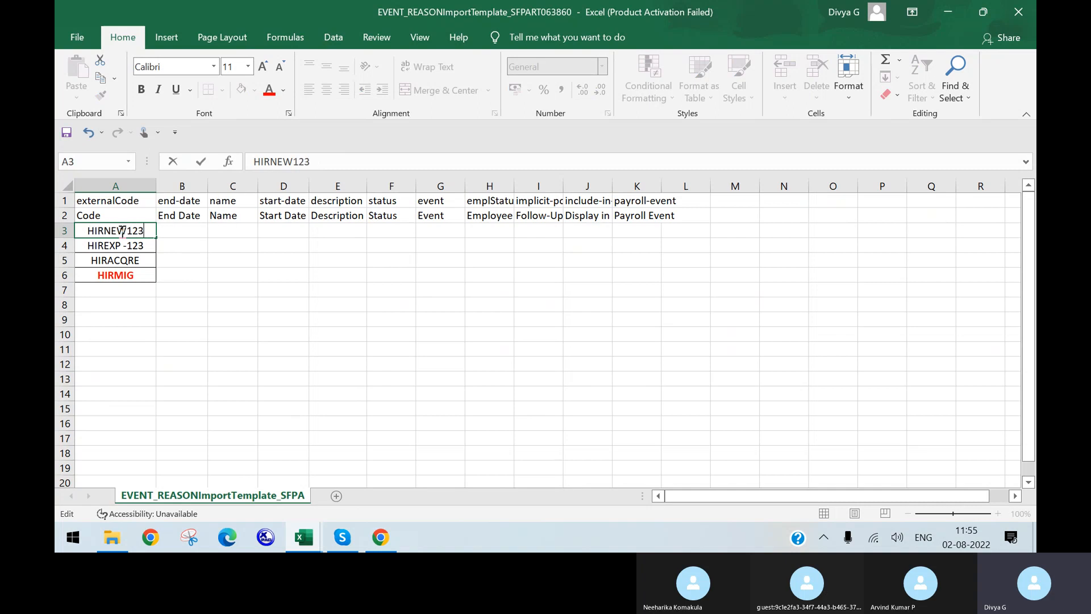
pyautogui.click(153, 244)
pyautogui.doubleClick(152, 245)
pyautogui.press('BackSpace')
pyautogui.press('BackSpace')
pyautogui.press('BackSpace')
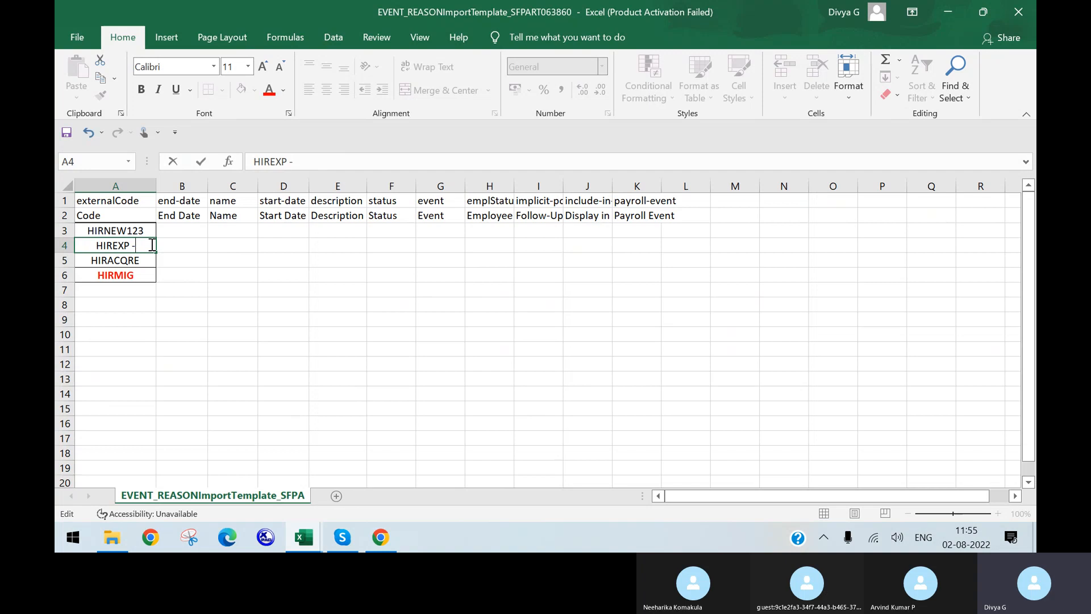
pyautogui.write('123')
pyautogui.click(147, 263)
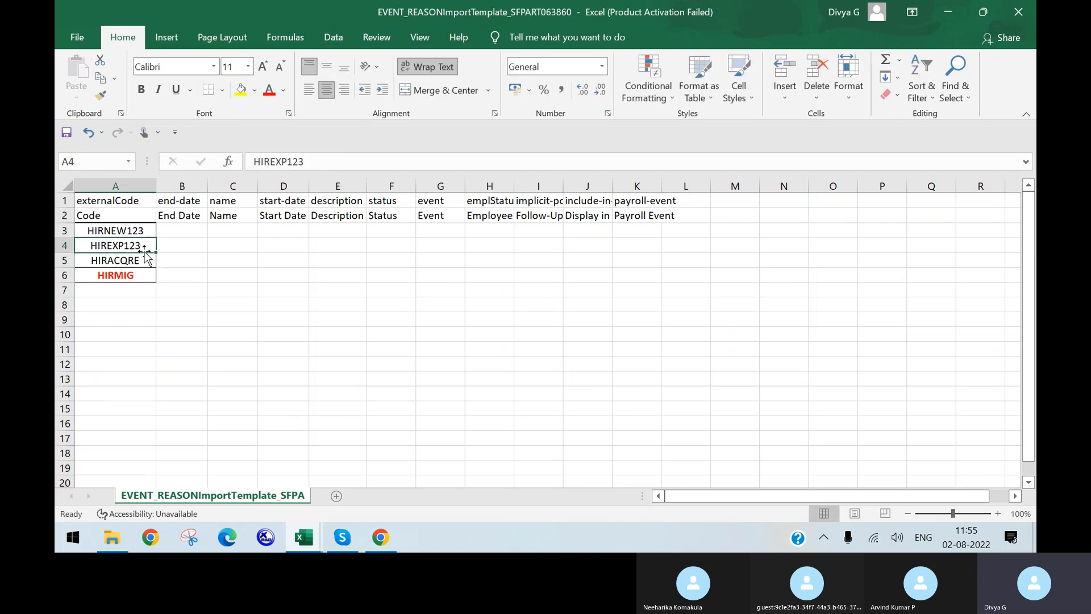
pyautogui.doubleClick(145, 261)
pyautogui.write('123')
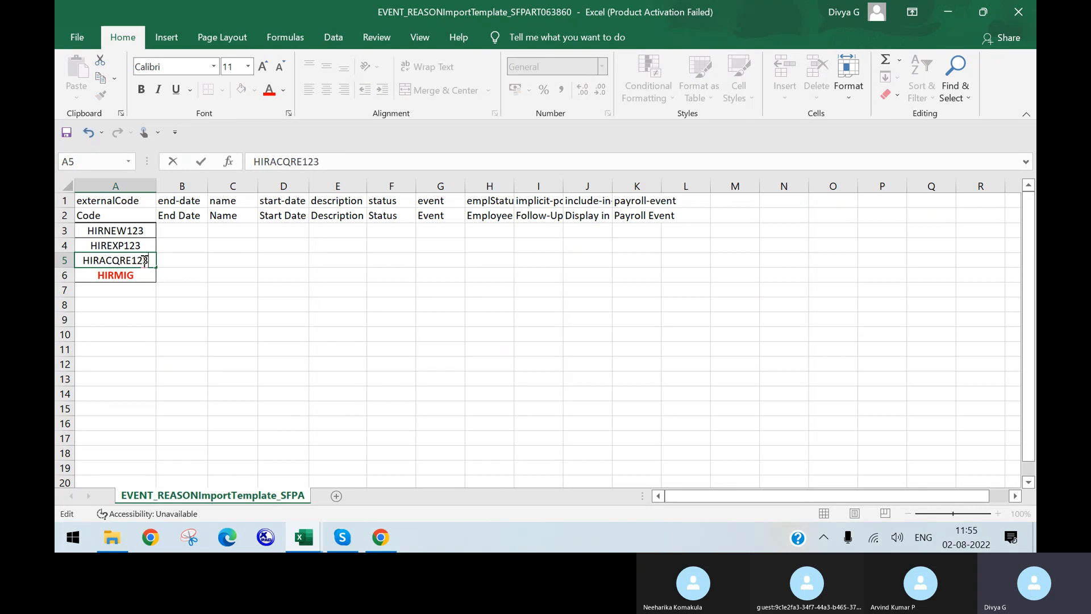
# Insert underscores before 123 in A3:A5 and add _123 to HIRMIG in A6
pyautogui.doubleClick(127, 231)
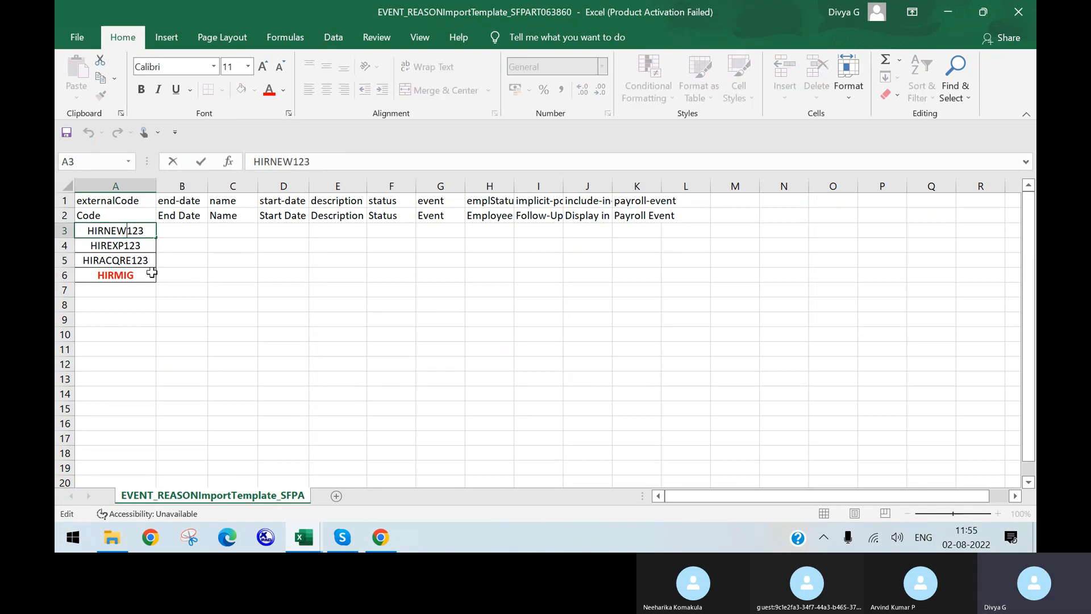
pyautogui.write('_')
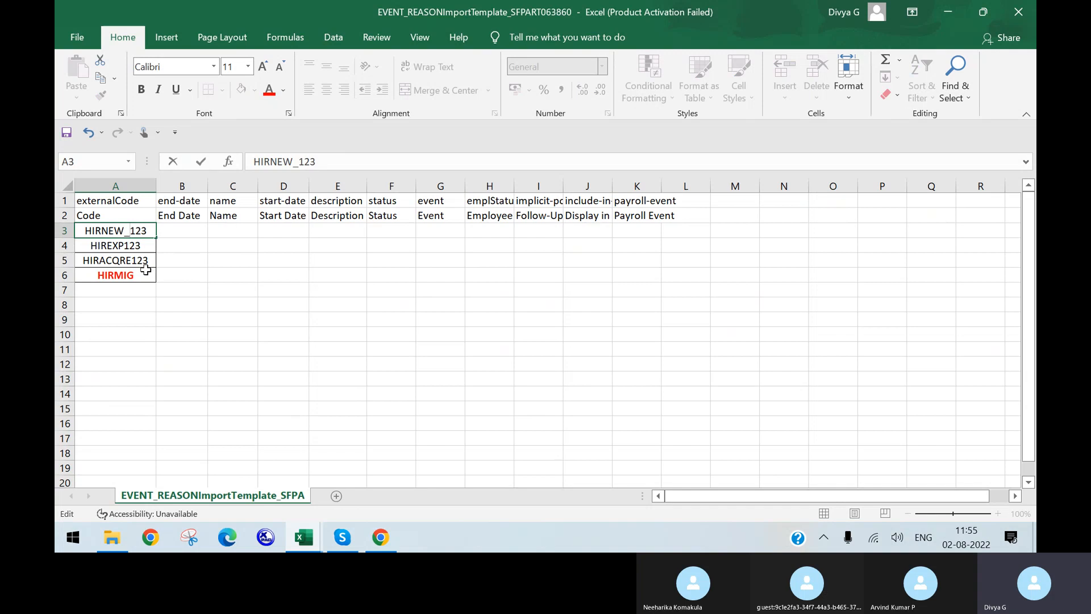
pyautogui.doubleClick(126, 246)
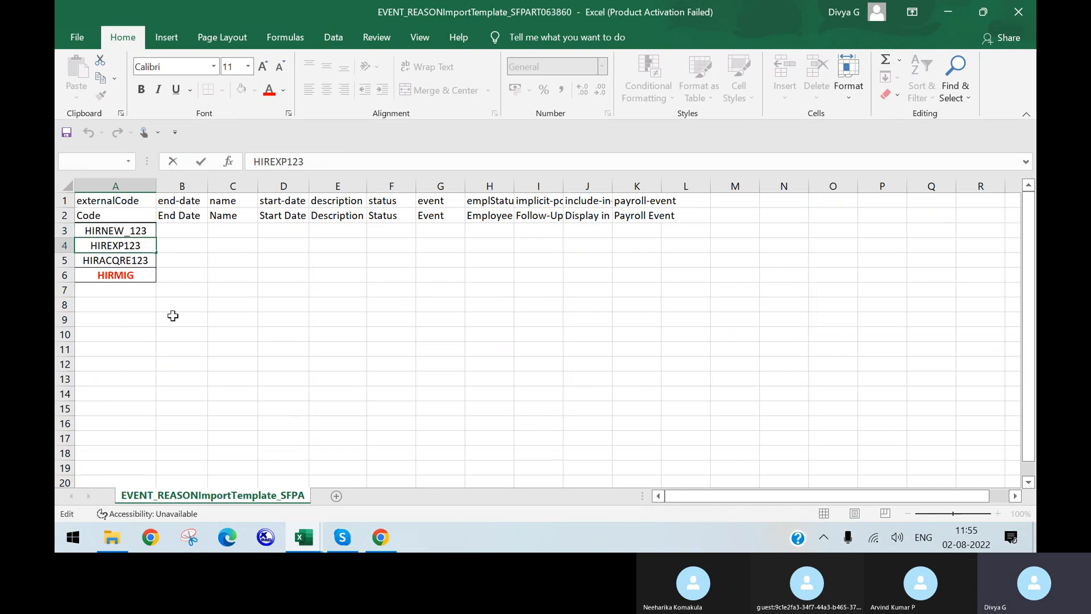
pyautogui.write('_')
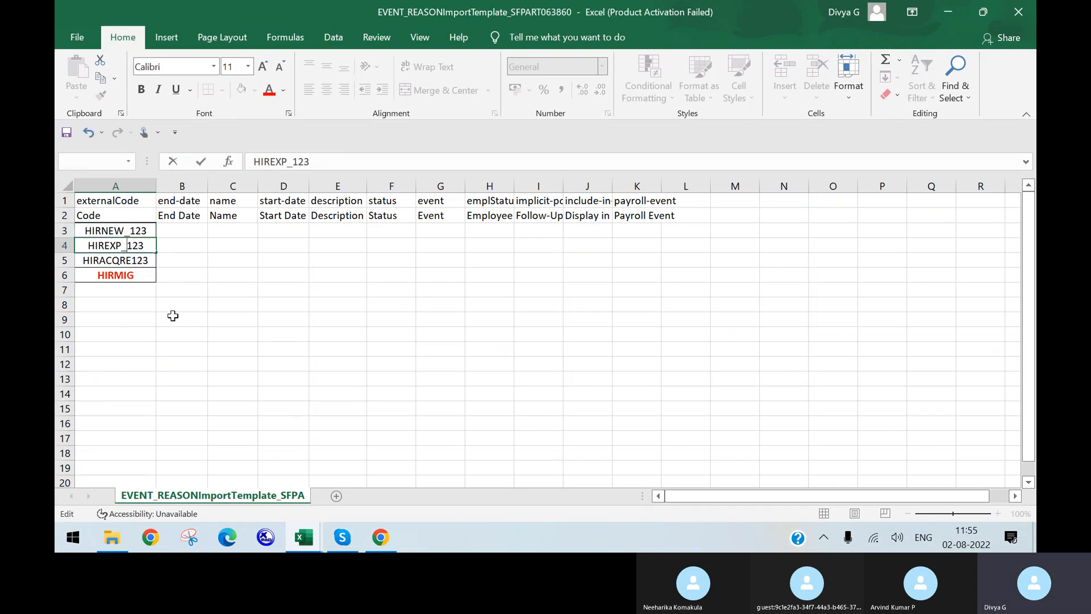
pyautogui.doubleClick(133, 261)
pyautogui.write('_')
pyautogui.click(138, 275)
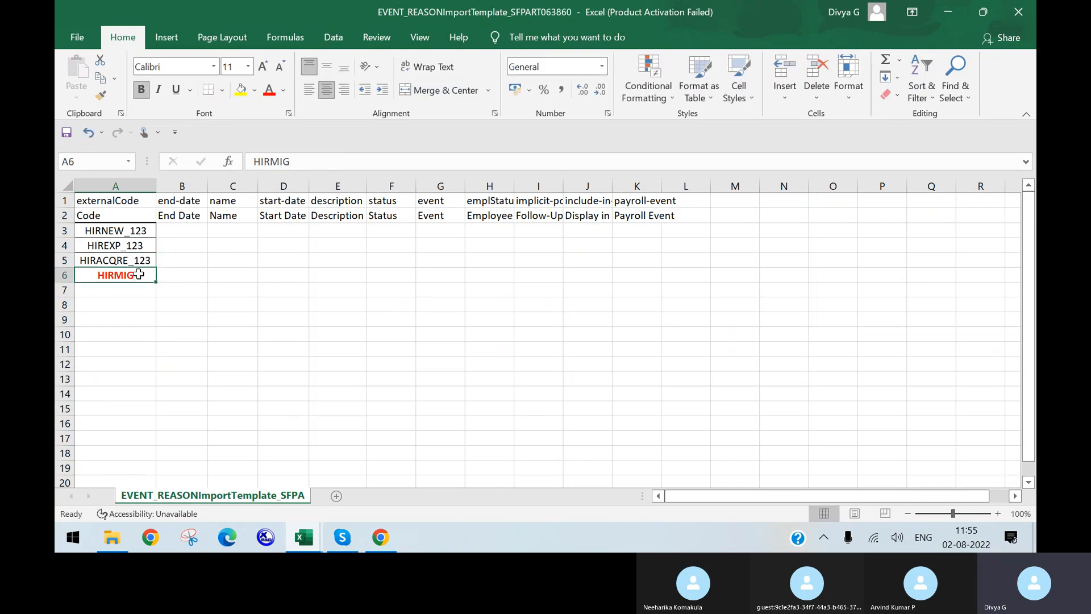
pyautogui.write('_123')
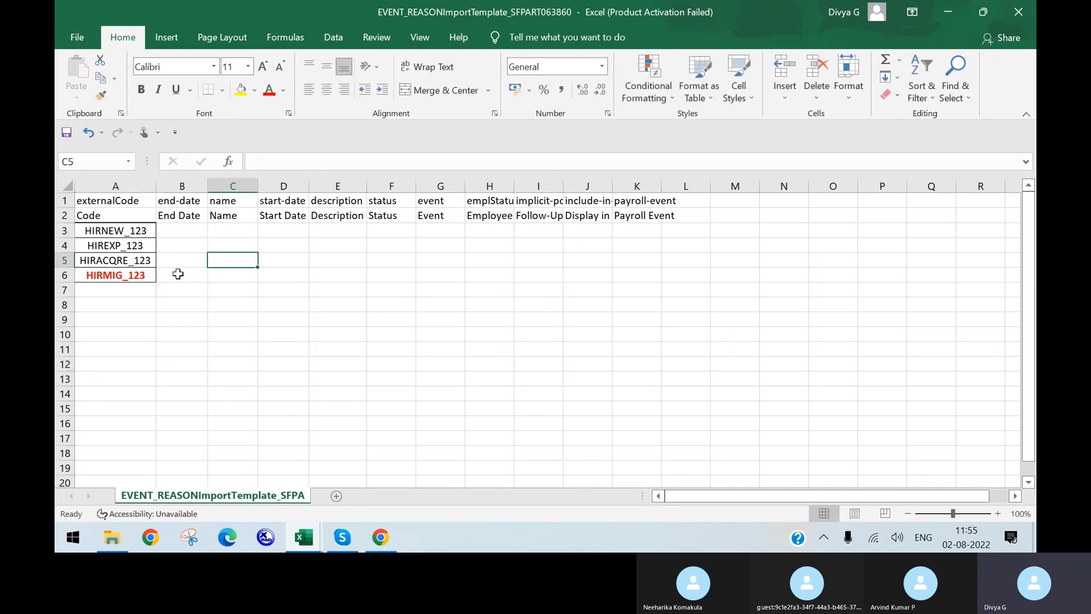
pyautogui.click(117, 275)
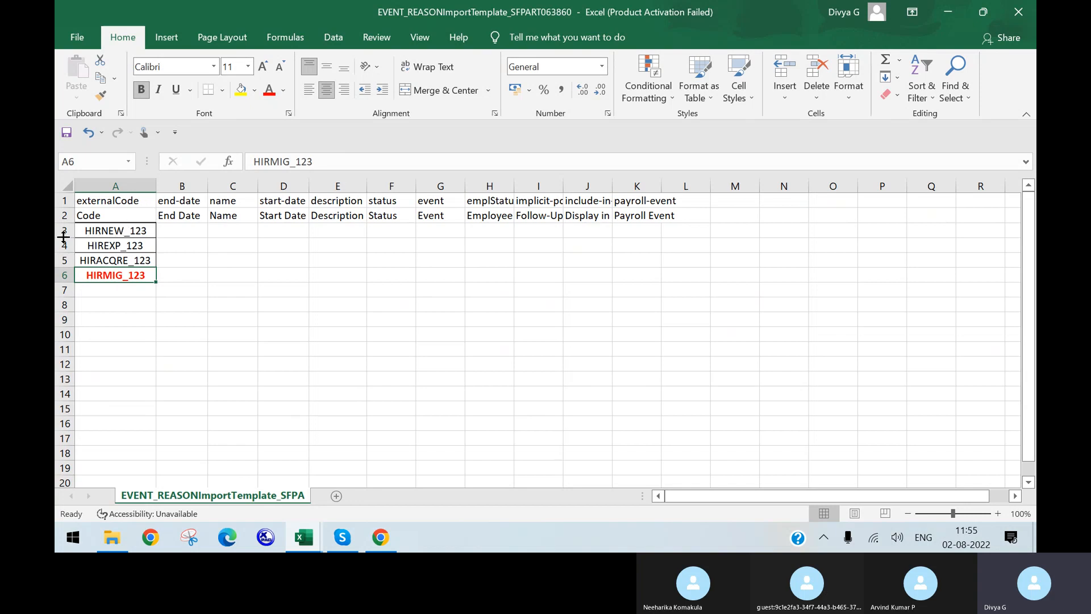
pyautogui.moveTo(95, 230)
pyautogui.mouseDown()
pyautogui.moveTo(99, 258)
pyautogui.moveTo(102, 248)
pyautogui.mouseUp()
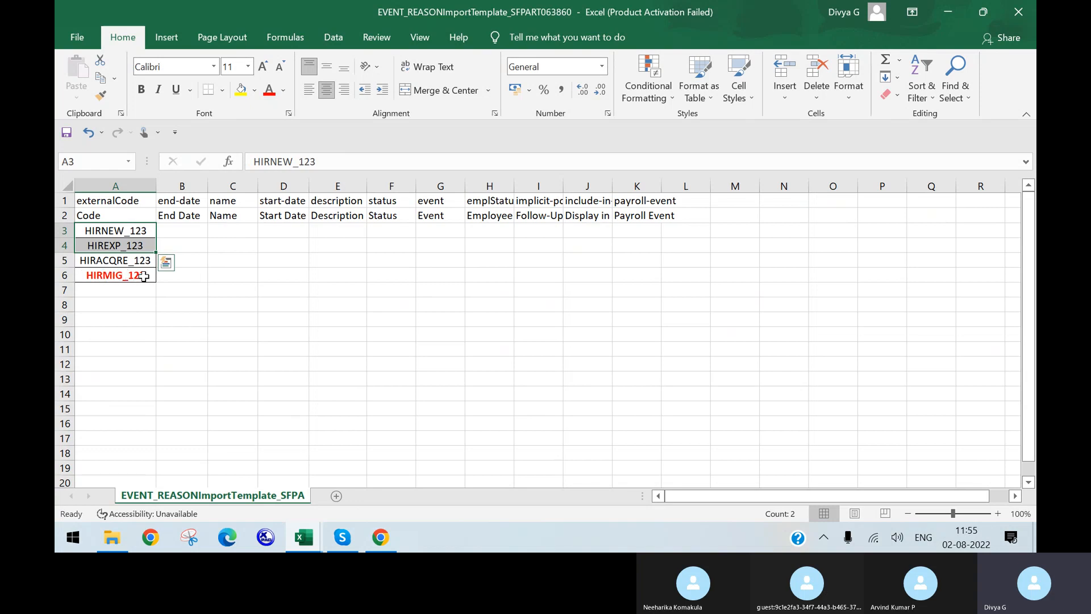
pyautogui.click(103, 275)
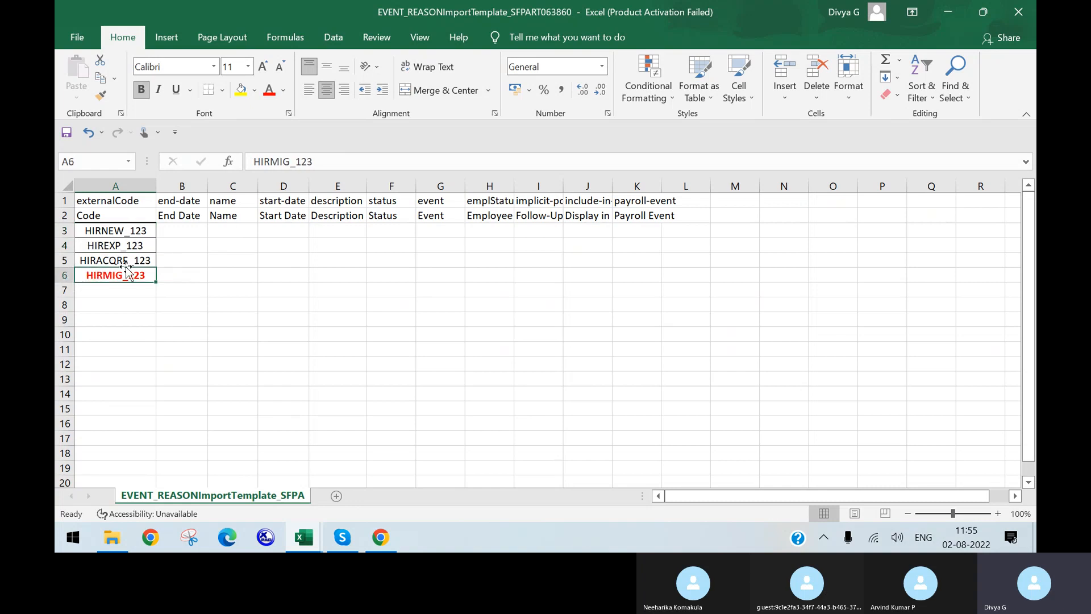
pyautogui.moveTo(304, 537)
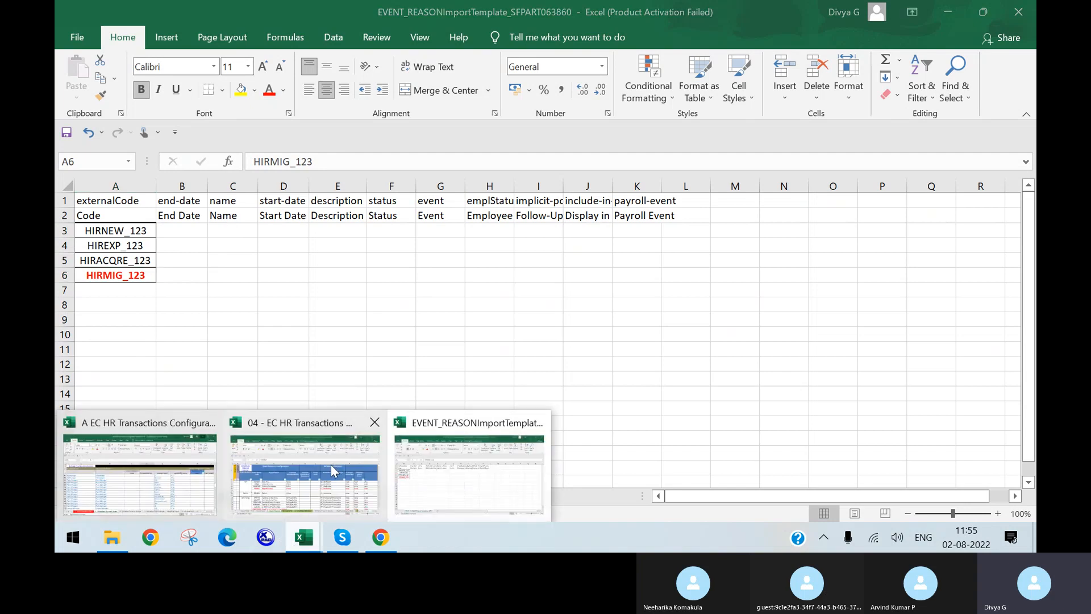
pyautogui.click(334, 471)
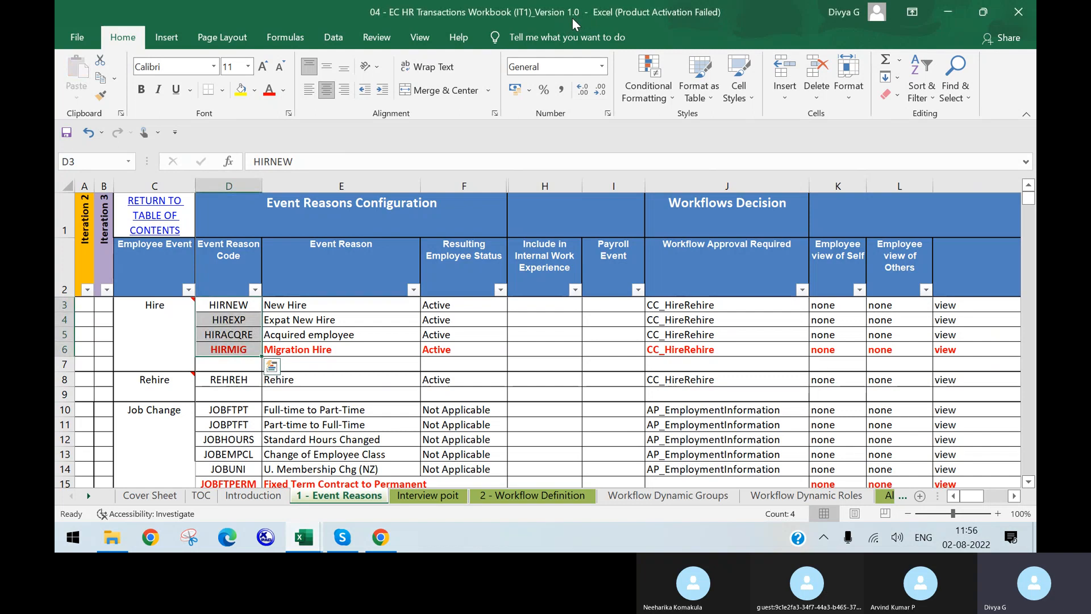
# Review the event reason codes down to HIRMIG, then select template cell C3 under name
pyautogui.click(226, 349)
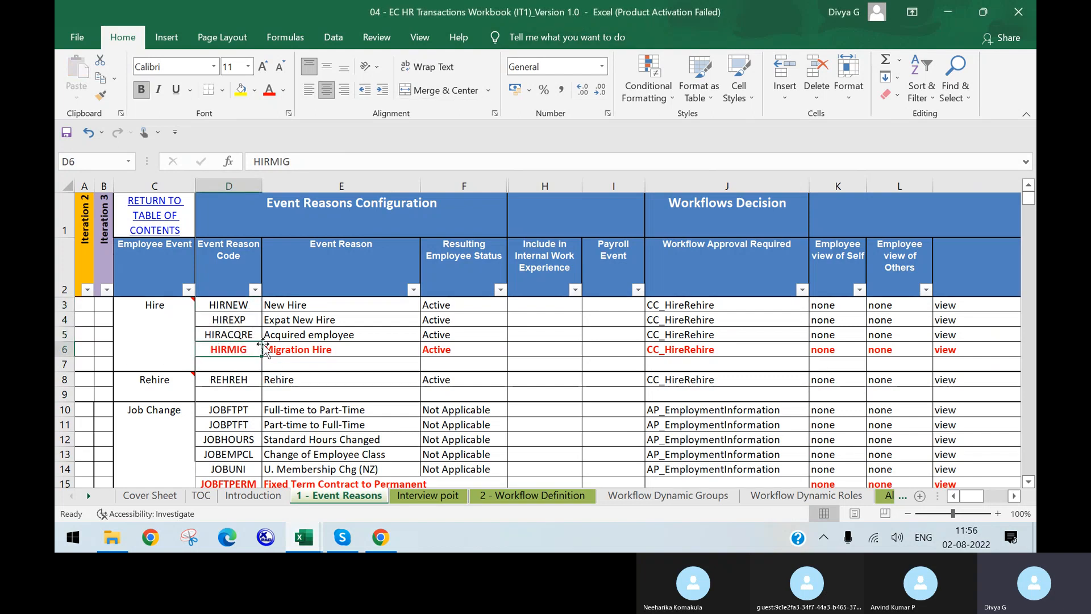
pyautogui.scroll(-1, 329, 378)
pyautogui.scroll(-4, 332, 383)
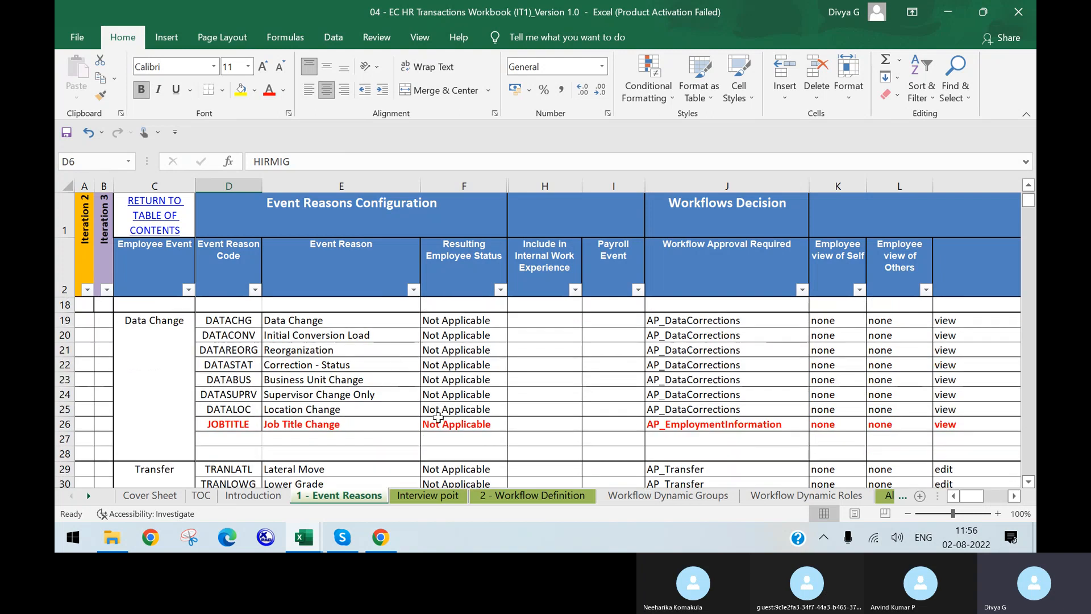
pyautogui.scroll(-1, 440, 407)
pyautogui.scroll(2, 463, 423)
pyautogui.scroll(4, 460, 369)
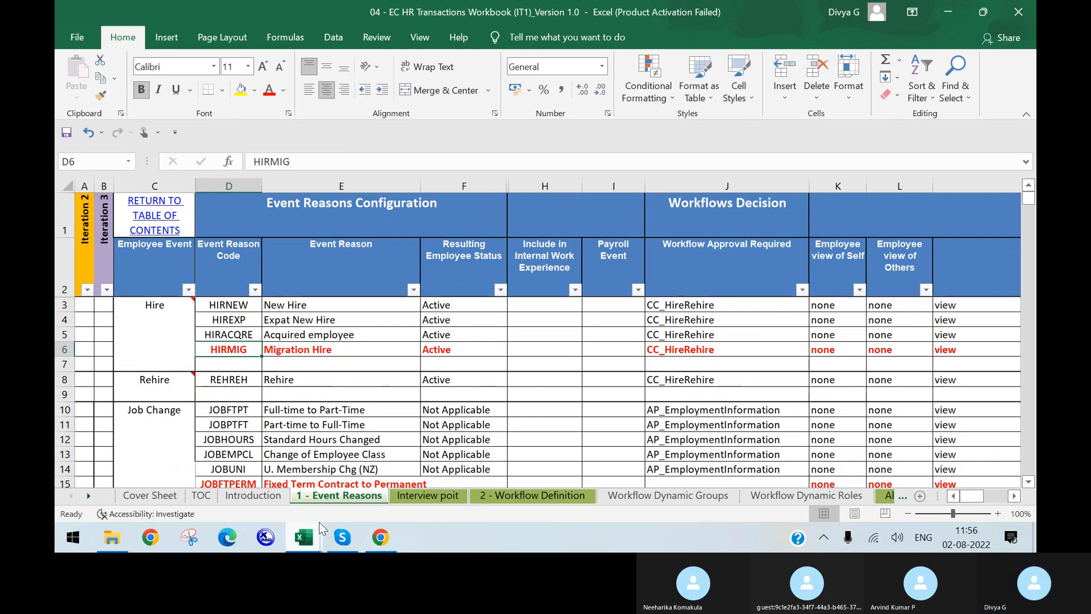
pyautogui.moveTo(303, 537)
pyautogui.click(468, 476)
pyautogui.click(188, 319)
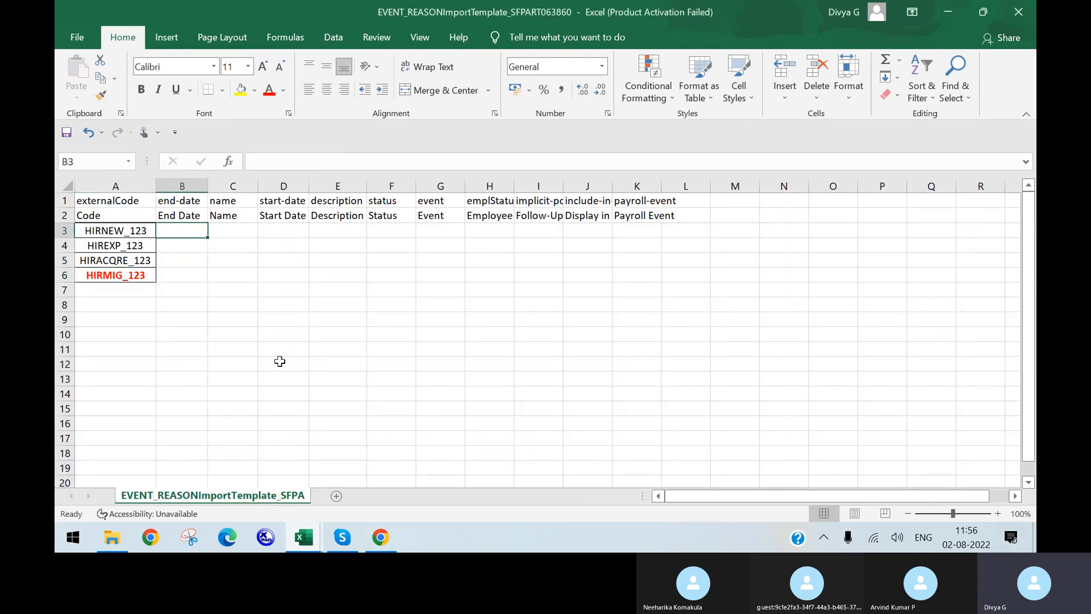
pyautogui.click(240, 245)
pyautogui.click(246, 224)
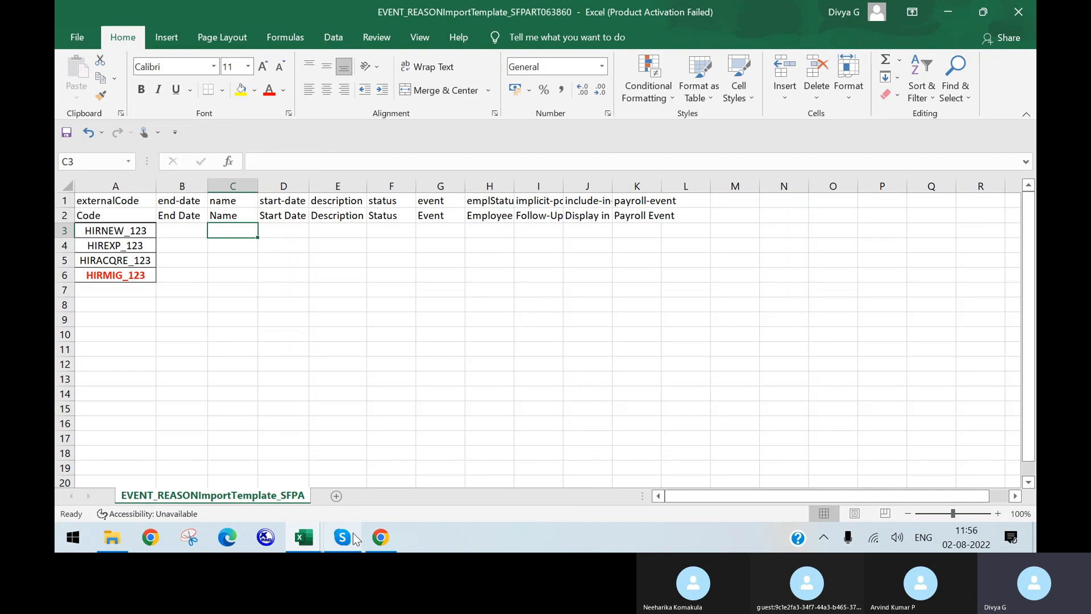
# Copy the four event reason names from E3:E6 into template cells C3:C6 and widen column C
pyautogui.moveTo(303, 537)
pyautogui.click(308, 483)
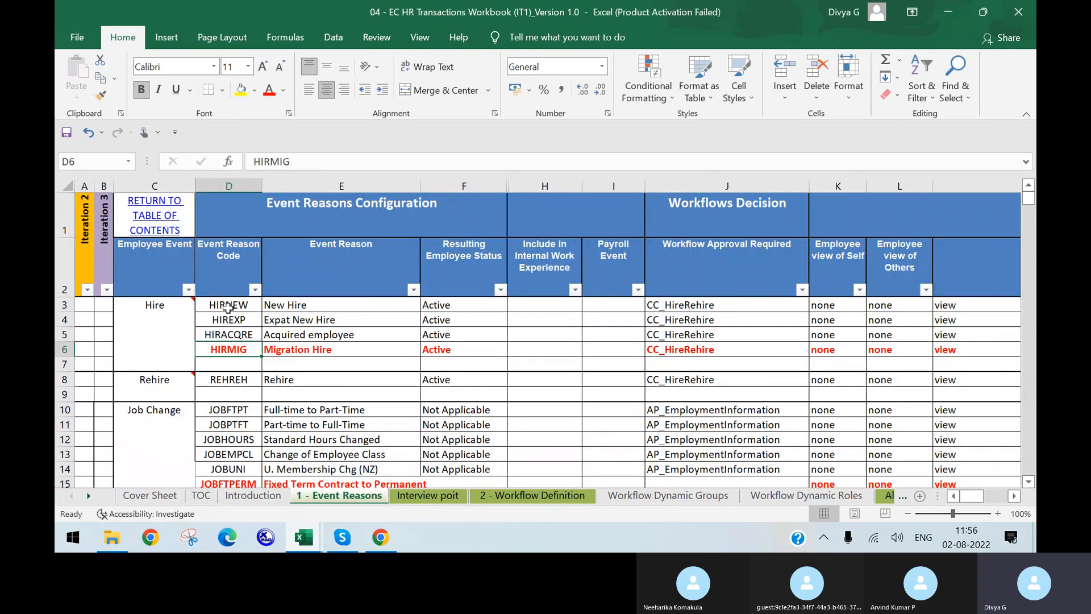
pyautogui.moveTo(332, 305); pyautogui.dragTo(312, 348)
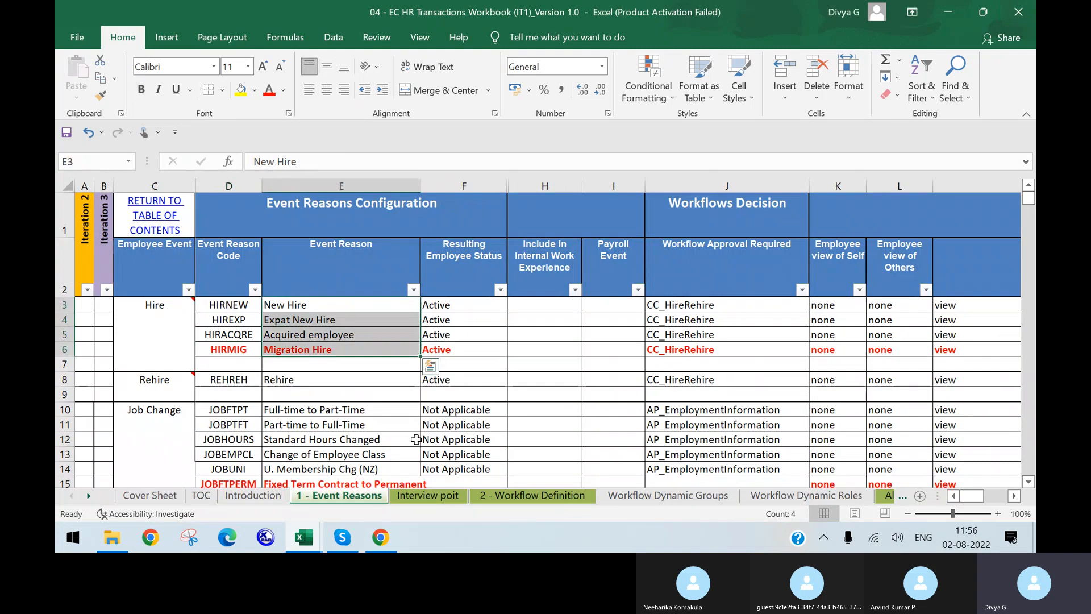
pyautogui.hotkey('ctrl', 'c')
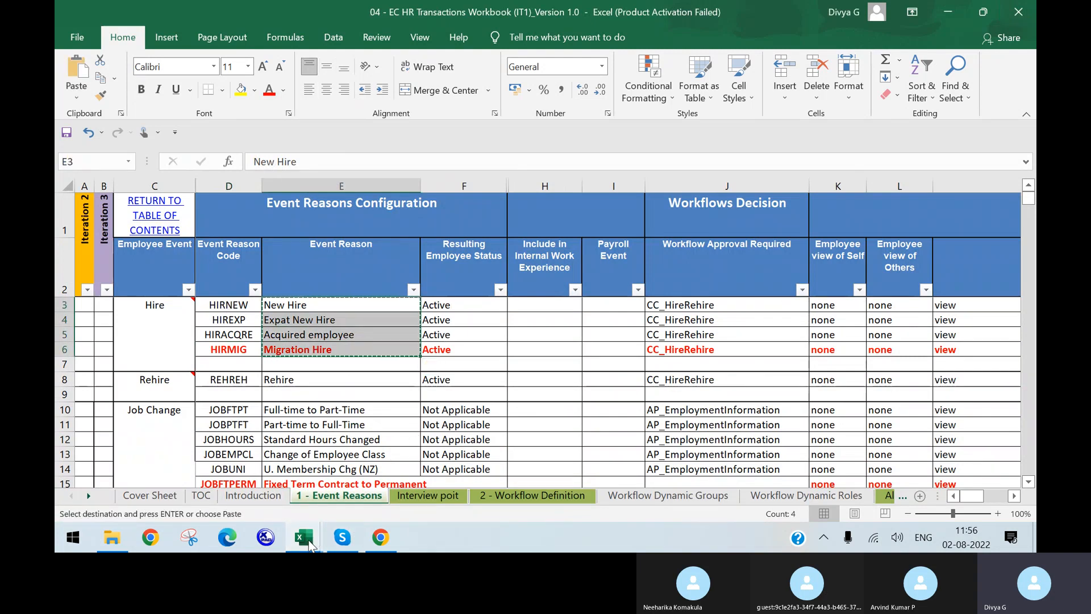
pyautogui.moveTo(304, 537)
pyautogui.click(494, 462)
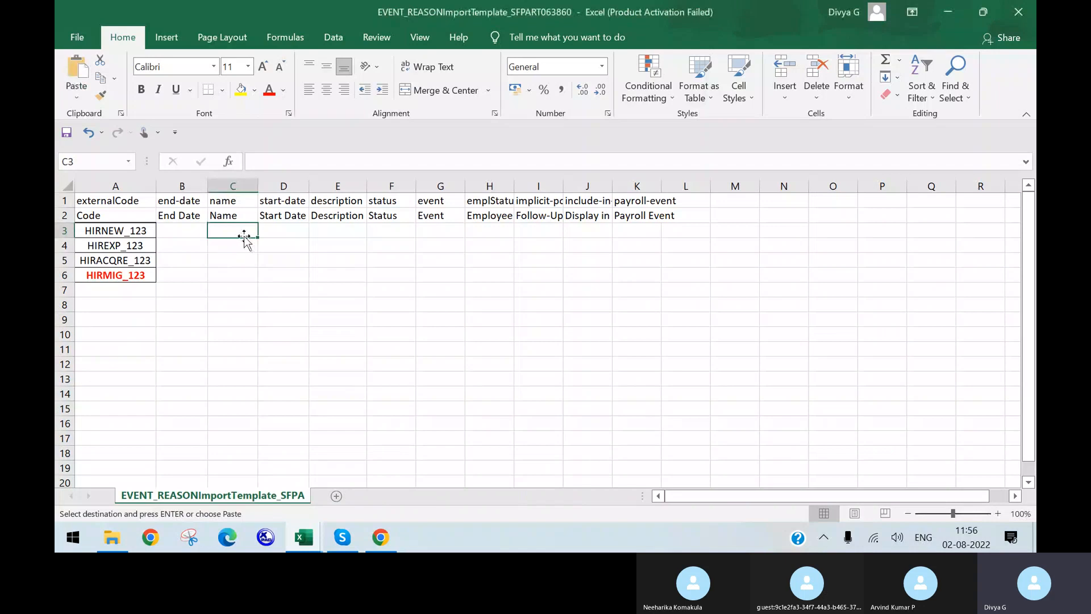
pyautogui.hotkey('ctrl', 'v')
pyautogui.click(349, 278)
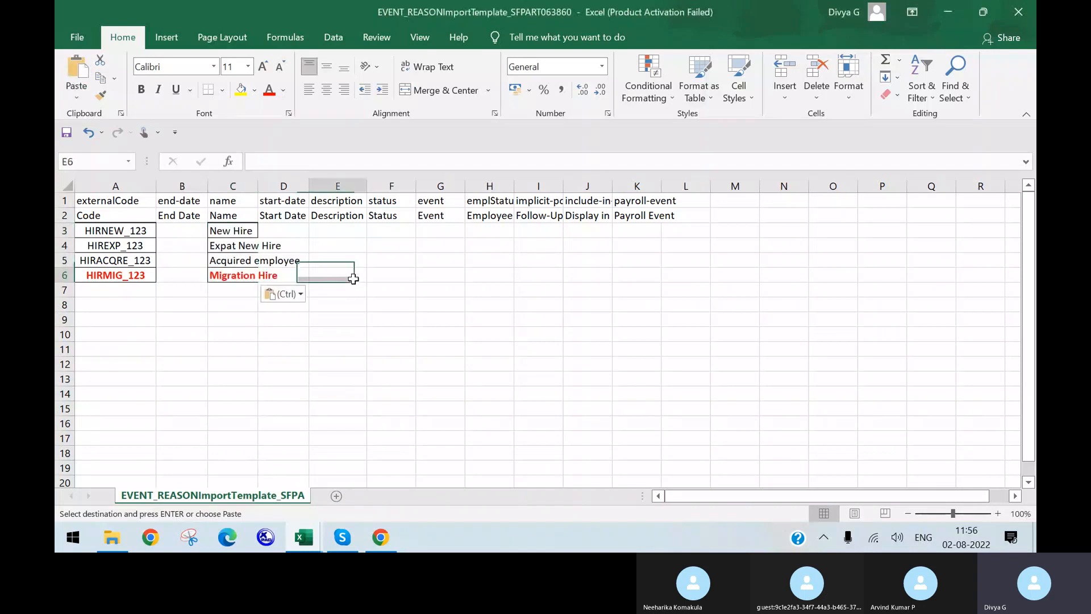
pyautogui.moveTo(256, 186); pyautogui.dragTo(363, 186)
# Enter the start date 01/01/1900 in D3
pyautogui.click(406, 253)
pyautogui.click(414, 233)
pyautogui.write('01')
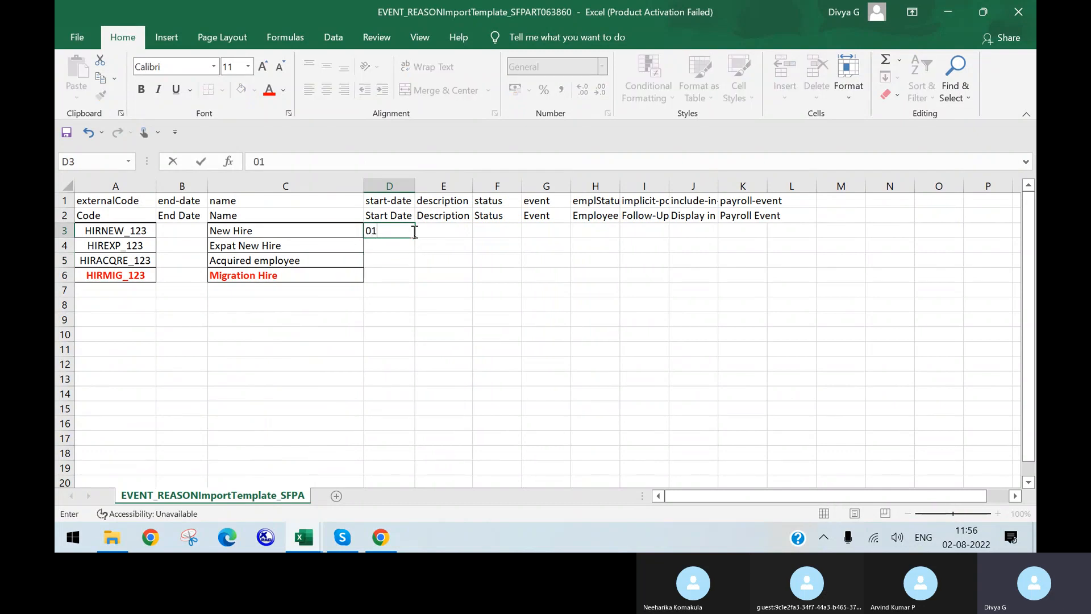
pyautogui.write('.01/1900')
pyautogui.click(475, 250)
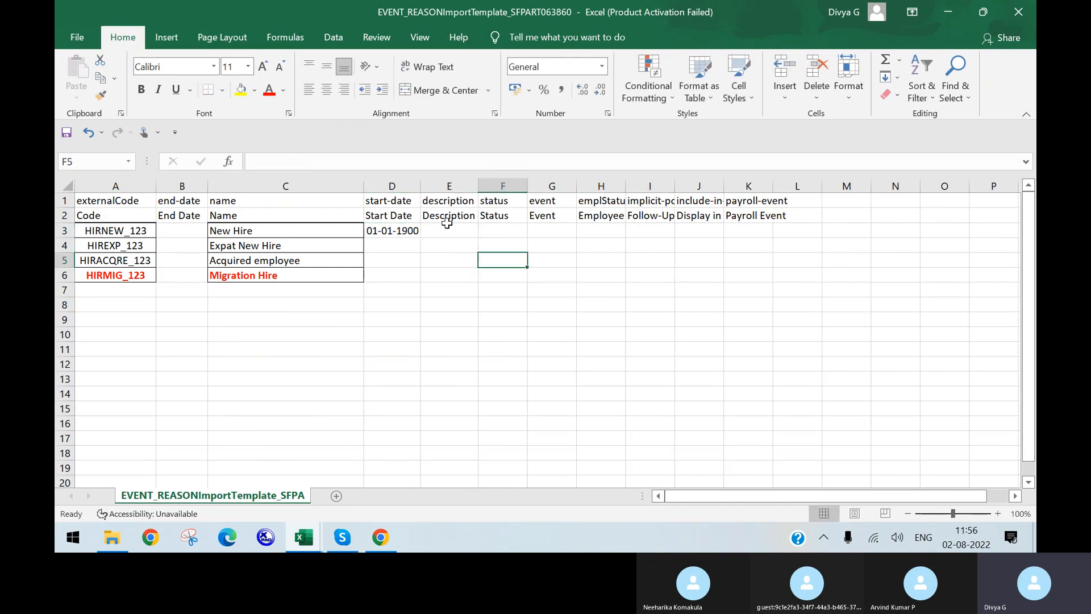
# Give D3 the custom date format dd/mm/yyyy
pyautogui.click(394, 234)
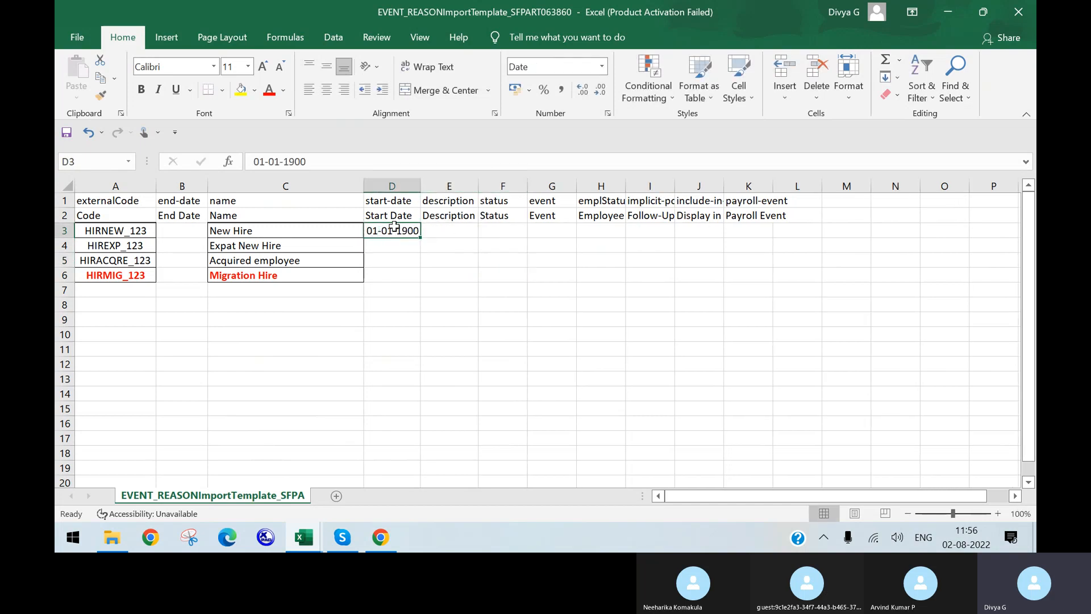
pyautogui.rightClick(395, 238)
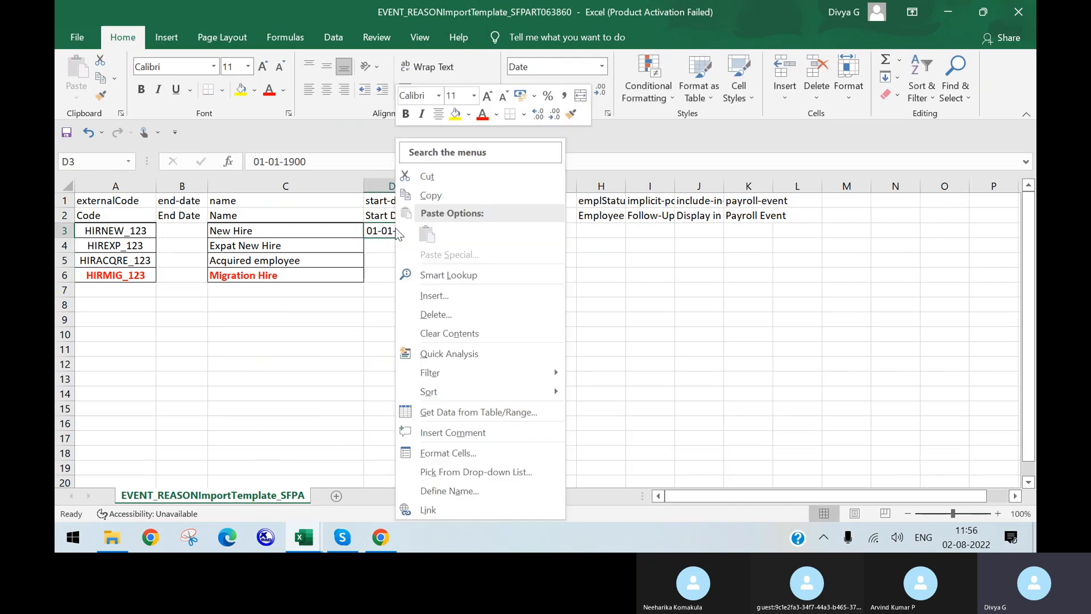
pyautogui.click(461, 452)
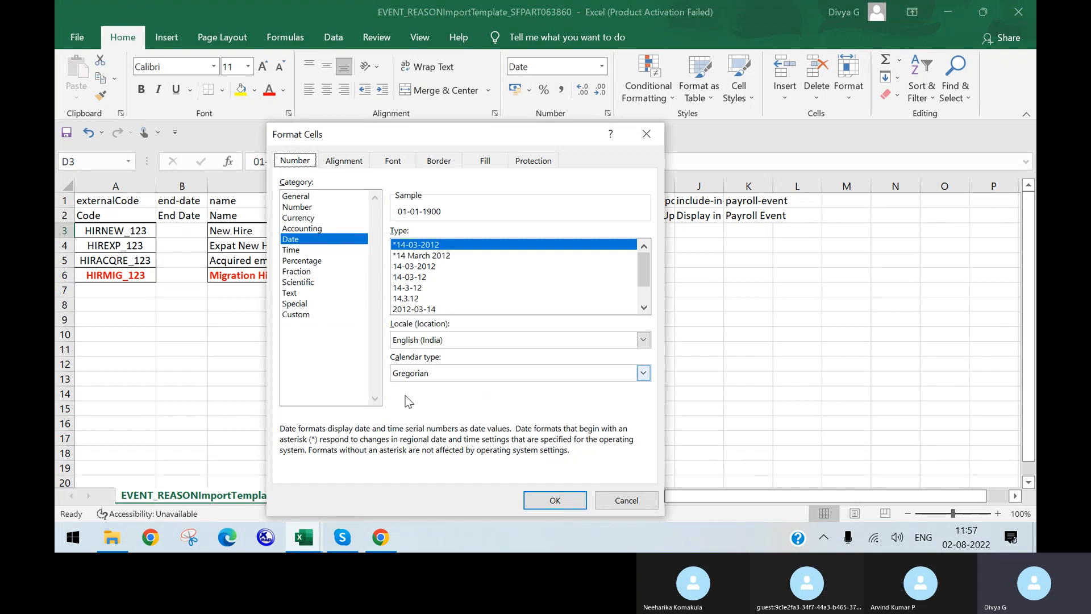
pyautogui.click(298, 316)
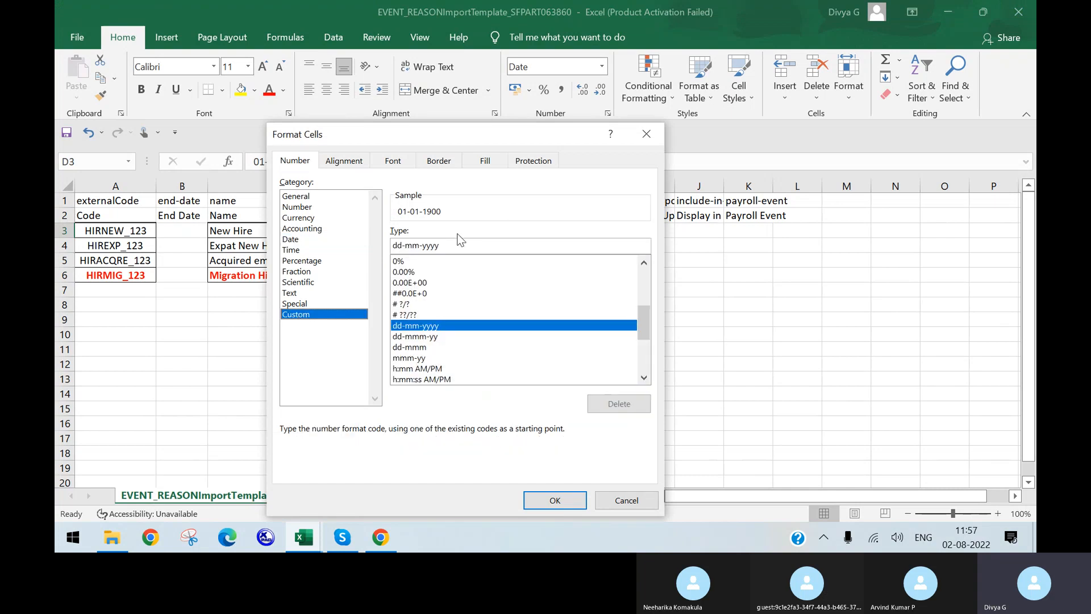
pyautogui.click(421, 248)
pyautogui.press('BackSpace')
pyautogui.write('/')
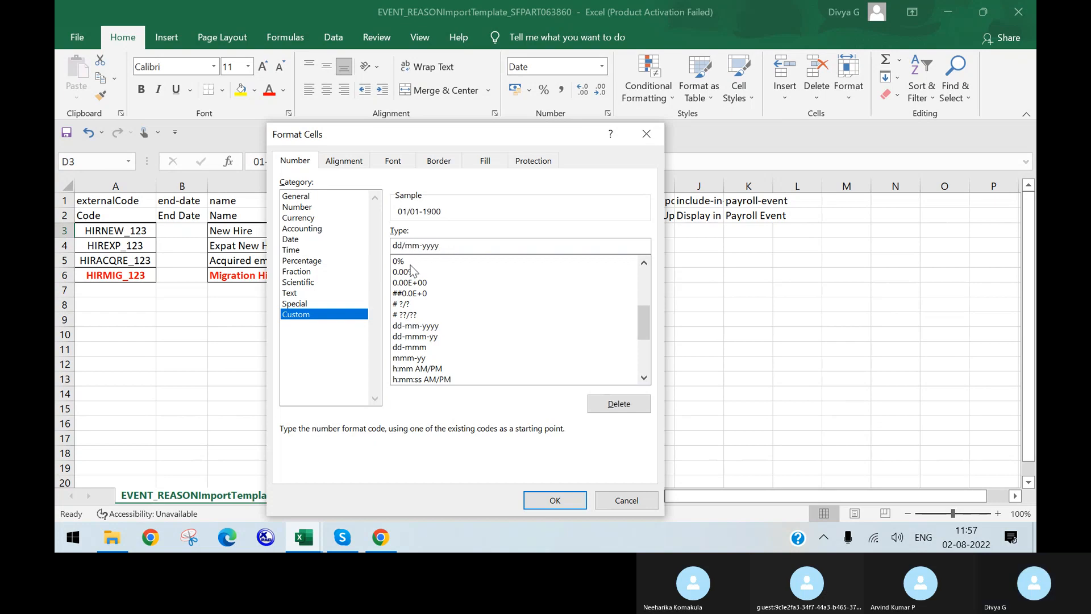
pyautogui.press('BackSpace')
pyautogui.write('/')
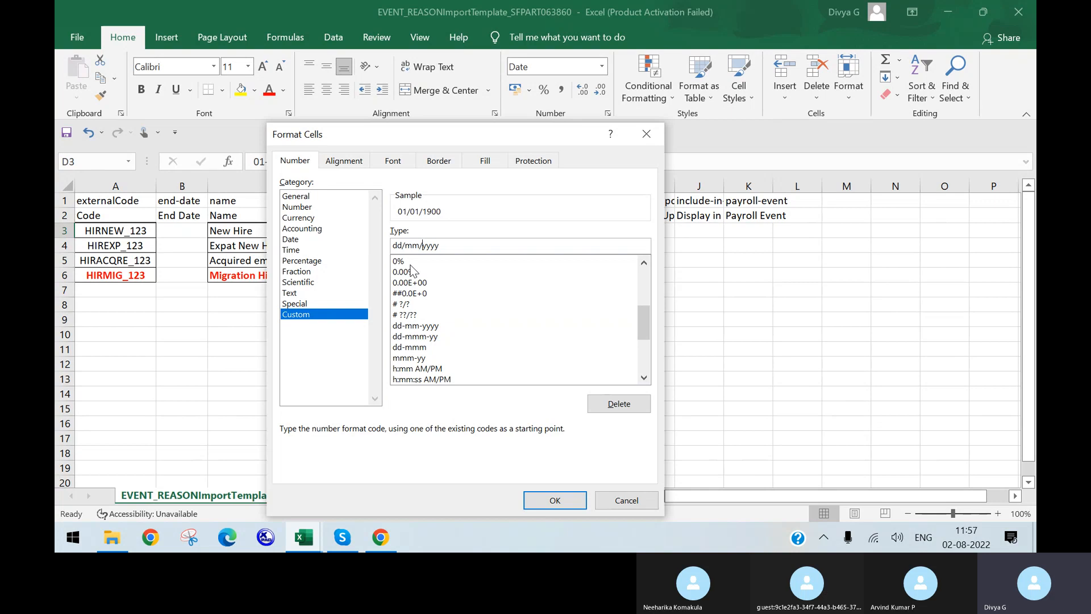
pyautogui.click(545, 506)
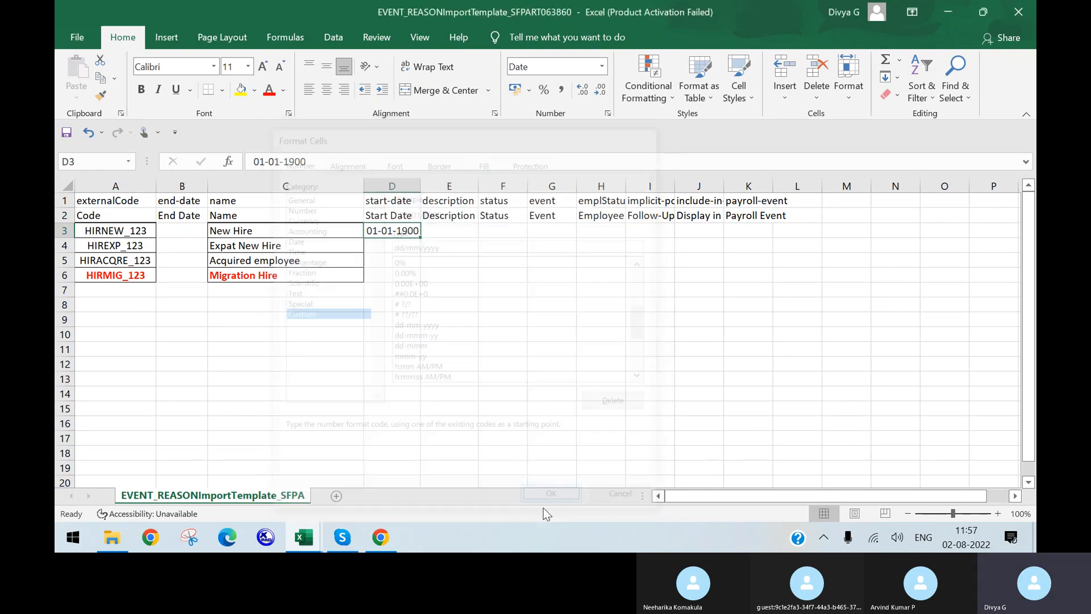
pyautogui.click(624, 303)
# Copy the D3 start date into D4:D6, widen column D, and return to the Event Reason form
pyautogui.click(413, 230)
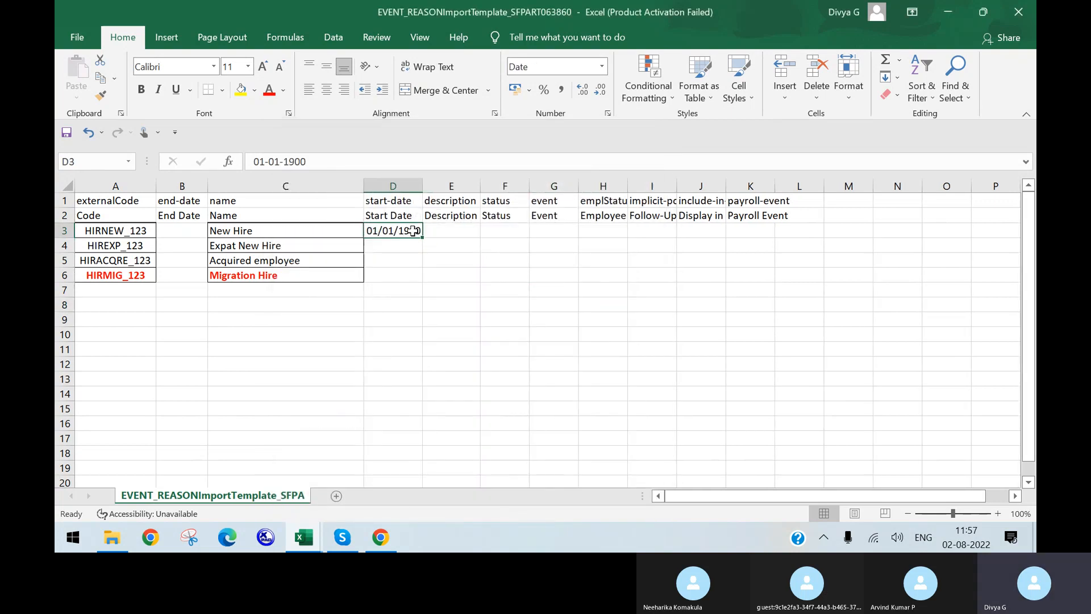
pyautogui.hotkey('ctrl', 'c')
pyautogui.moveTo(389, 245); pyautogui.dragTo(388, 273)
pyautogui.hotkey('ctrl', 'v')
pyautogui.click(492, 272)
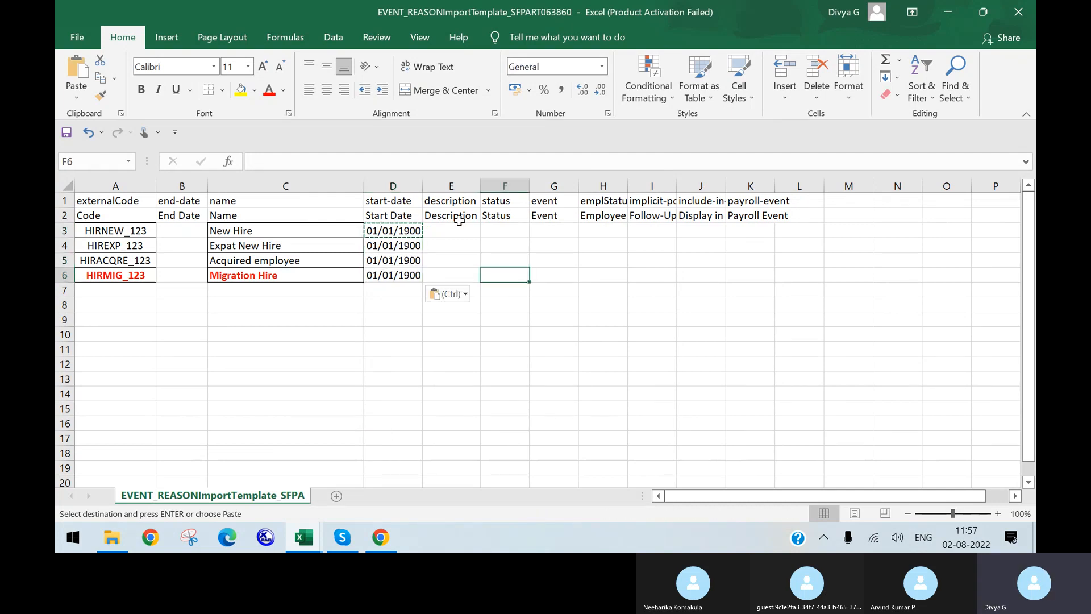
pyautogui.moveTo(422, 182); pyautogui.dragTo(425, 182)
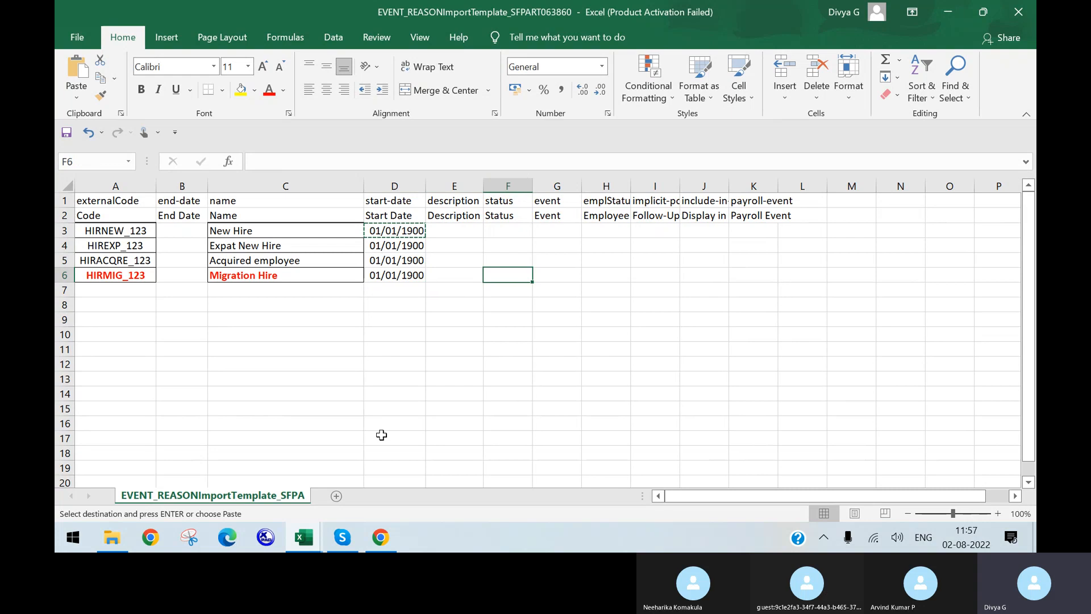
pyautogui.click(377, 540)
pyautogui.click(528, 22)
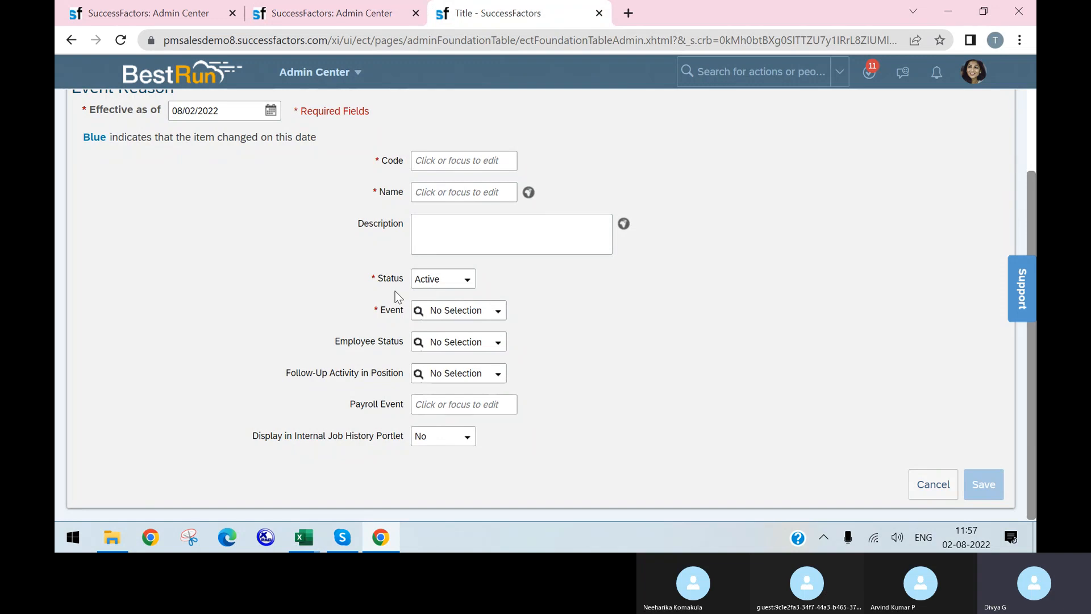
# Enter the placeholder description 'hjsfh' in E3 and move to status cell F3
pyautogui.click(381, 537)
pyautogui.click(462, 233)
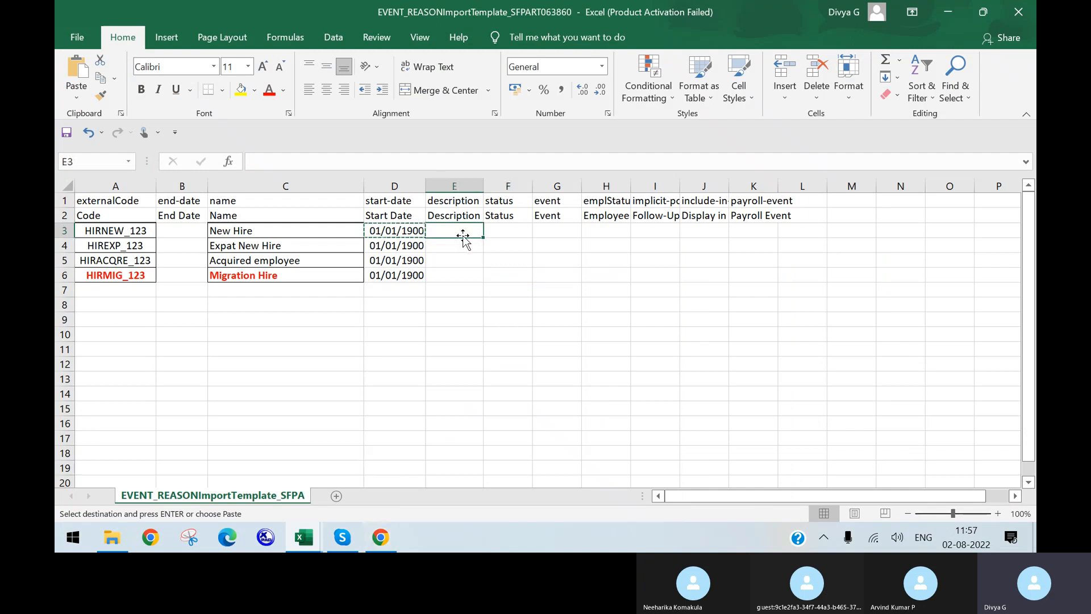
pyautogui.write('hjsfh')
pyautogui.press('Return')
pyautogui.click(505, 233)
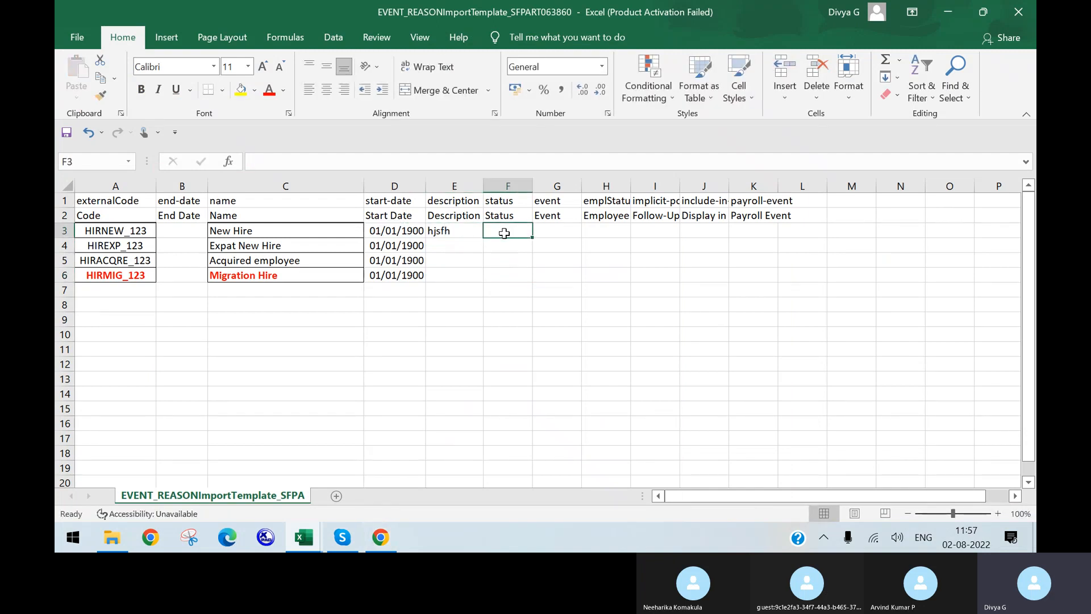
# Go back to the SuccessFactors browser window and its Import Foundation Data tab
pyautogui.click(380, 537)
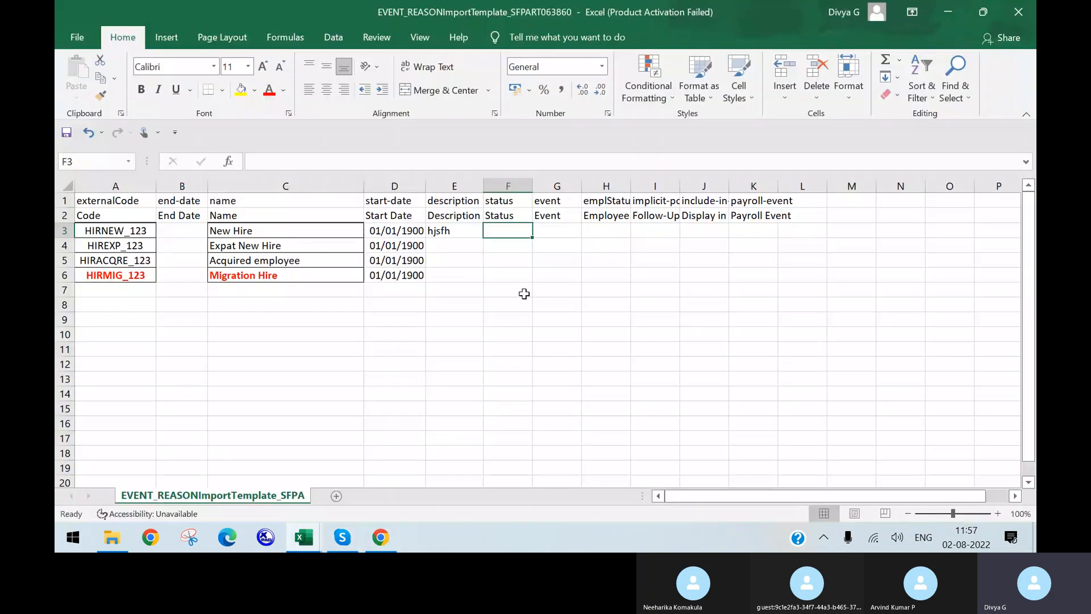
pyautogui.click(380, 537)
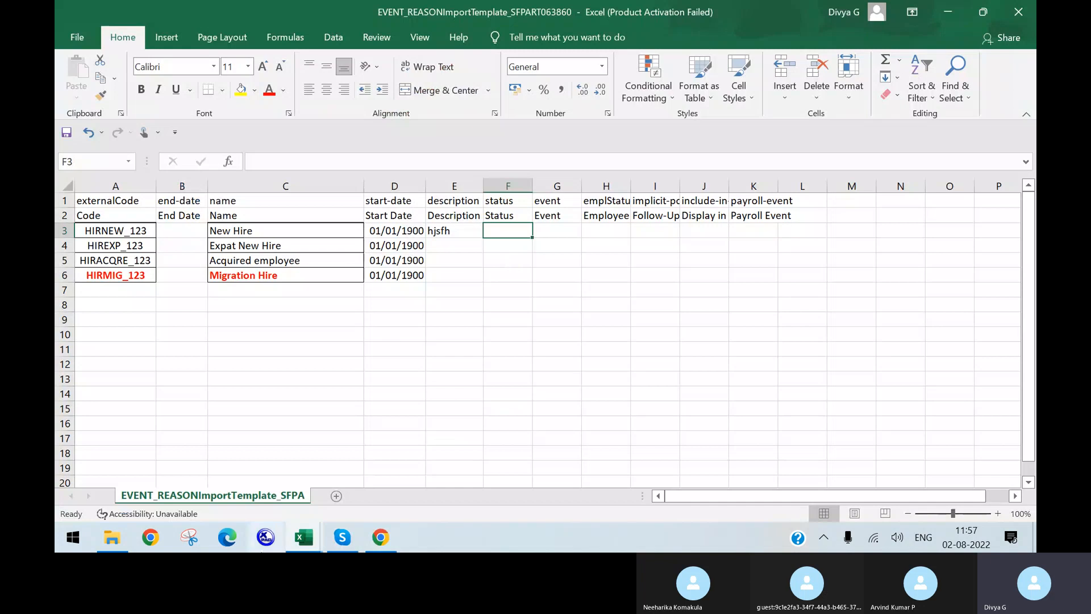
pyautogui.click(380, 537)
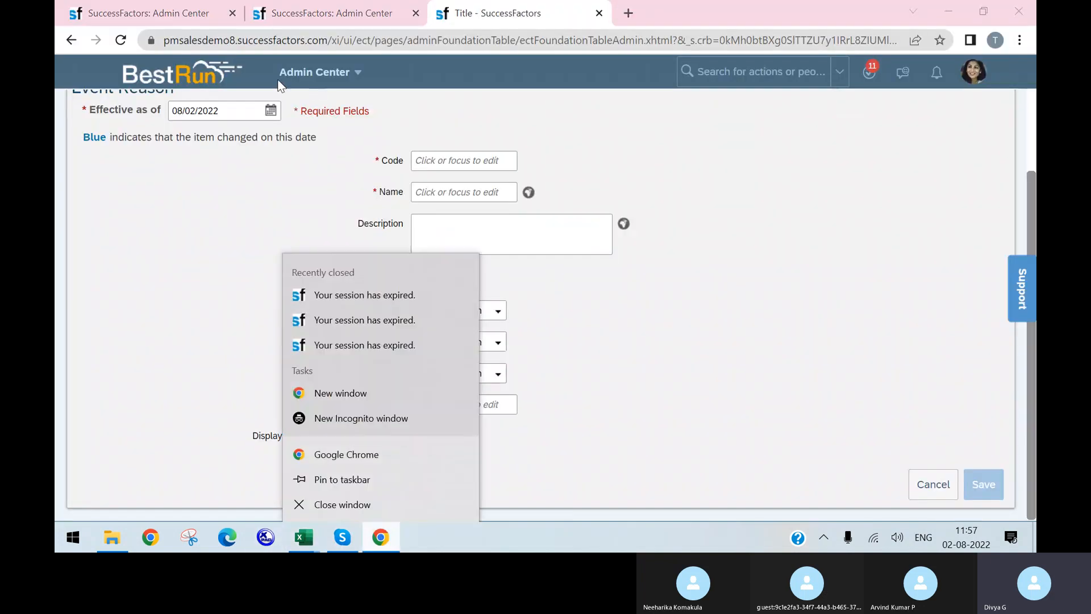
pyautogui.click(280, 19)
# Search 'manage org pay' and open Manage Organization, Pay and Job Structures
pyautogui.click(186, 11)
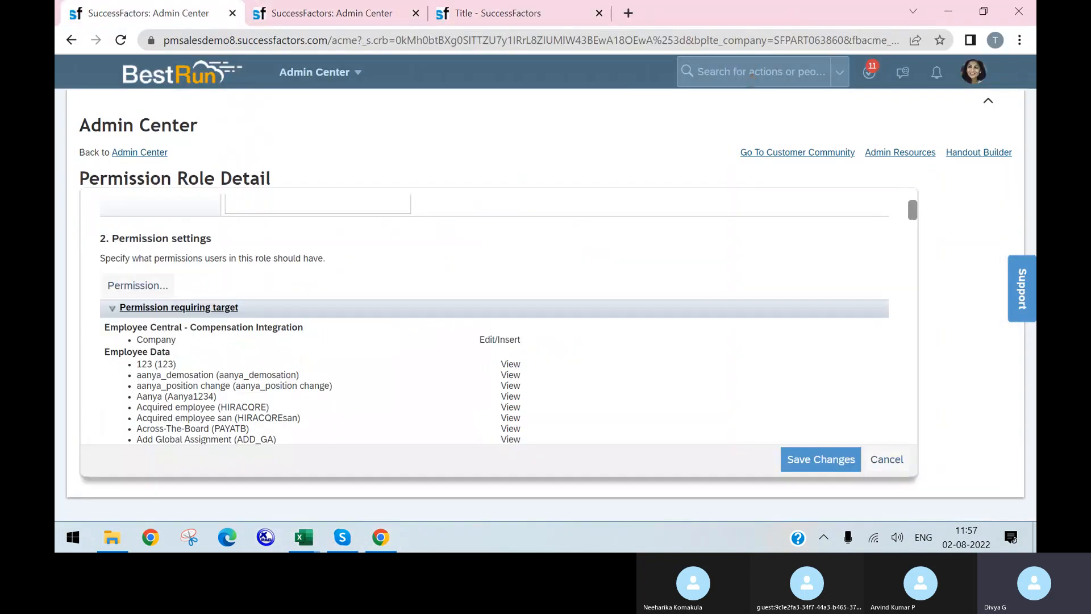
pyautogui.click(751, 73)
pyautogui.write('manage ')
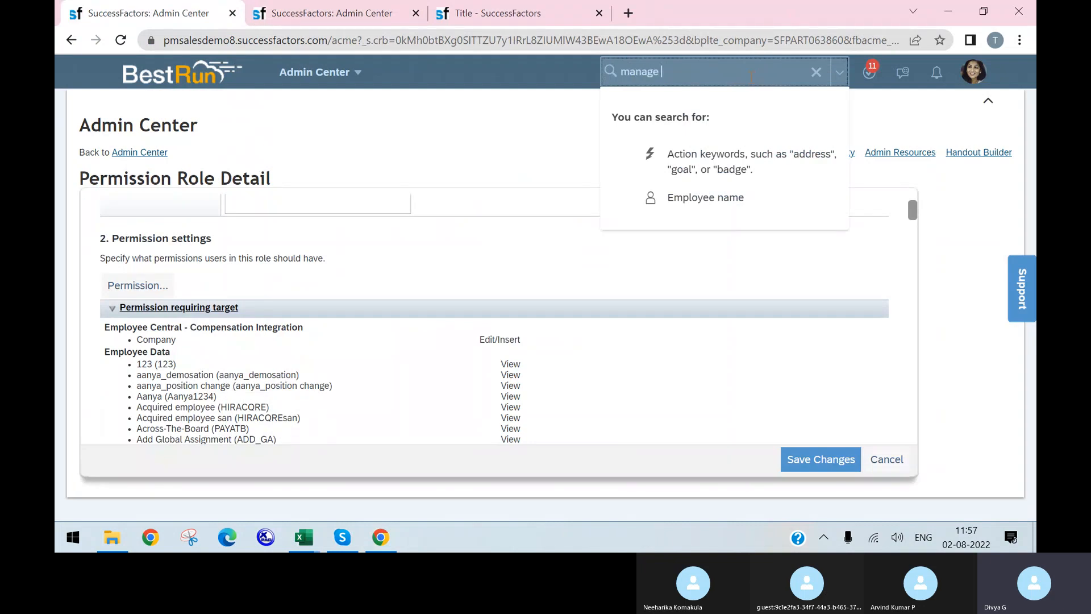
pyautogui.write('org pay')
pyautogui.click(762, 121)
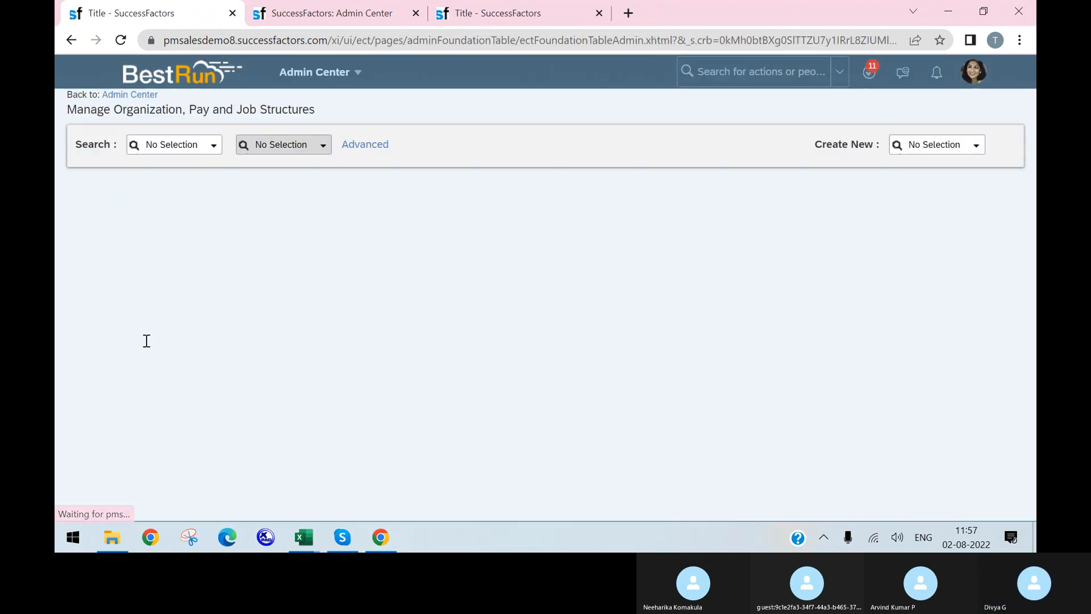
# Choose Event Reason as the object to search, then return to the EVENT_REASON template
pyautogui.click(196, 144)
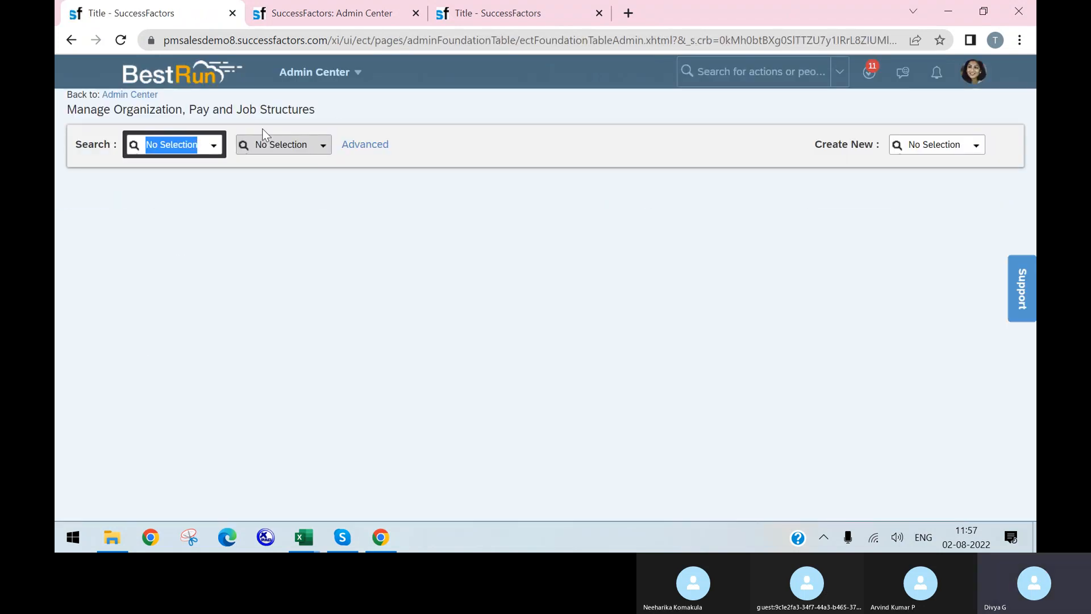
pyautogui.write('event')
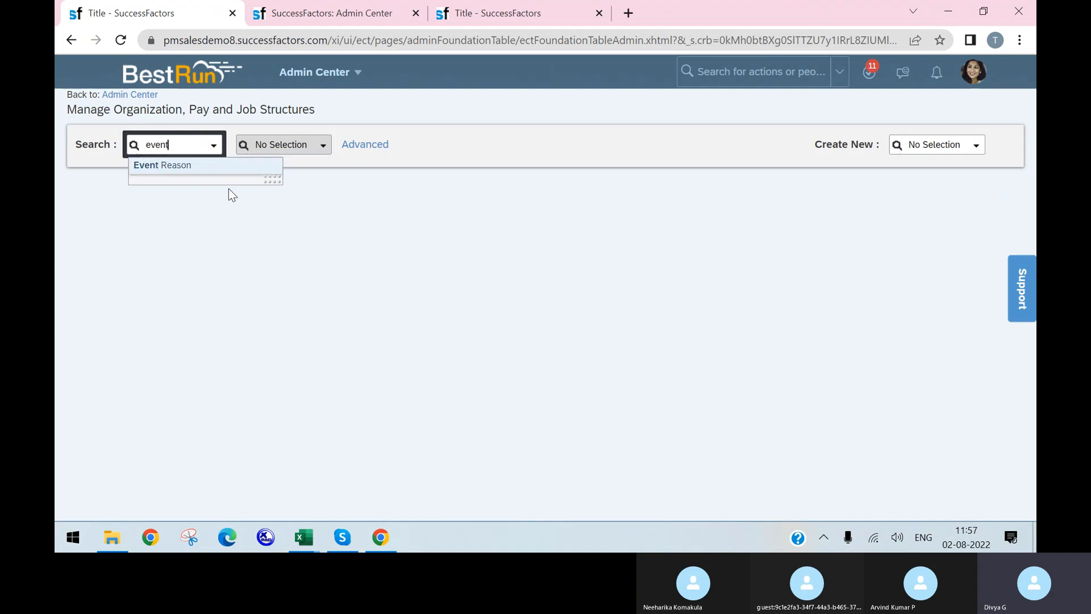
pyautogui.click(236, 168)
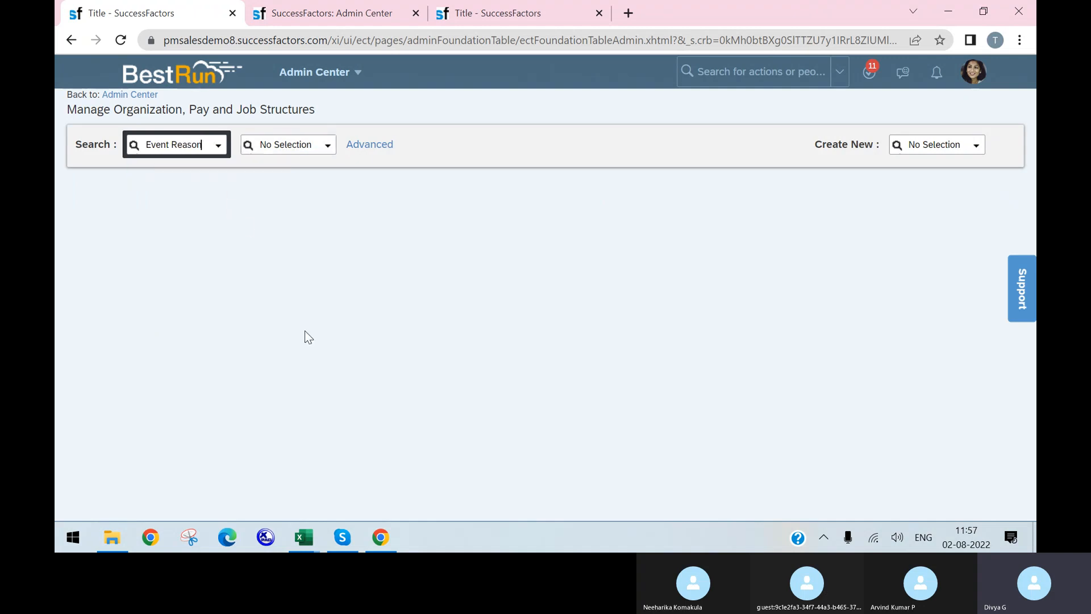
pyautogui.click(285, 145)
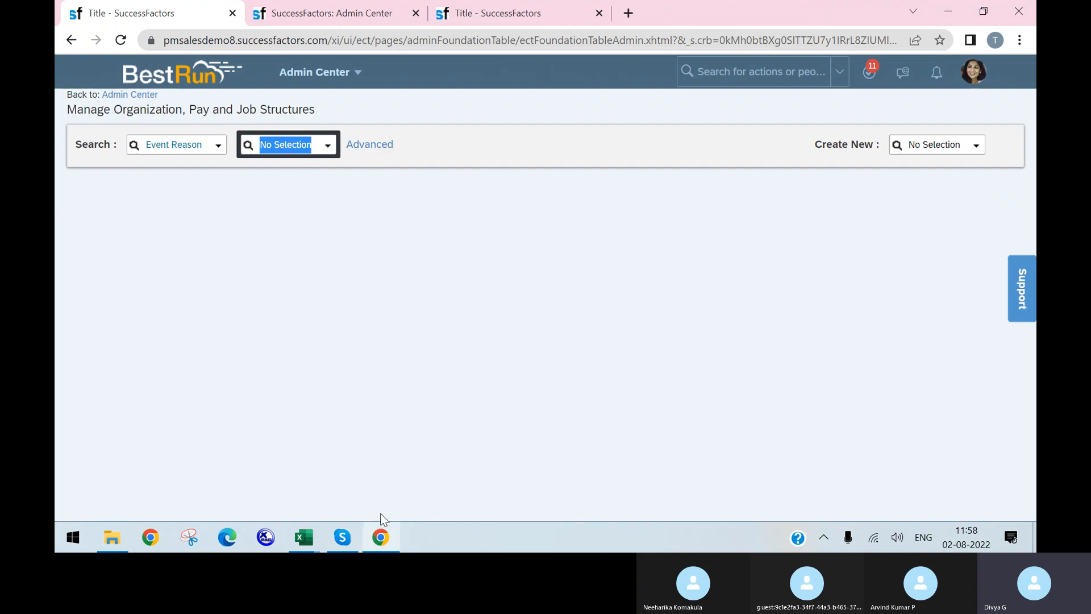
pyautogui.moveTo(302, 534)
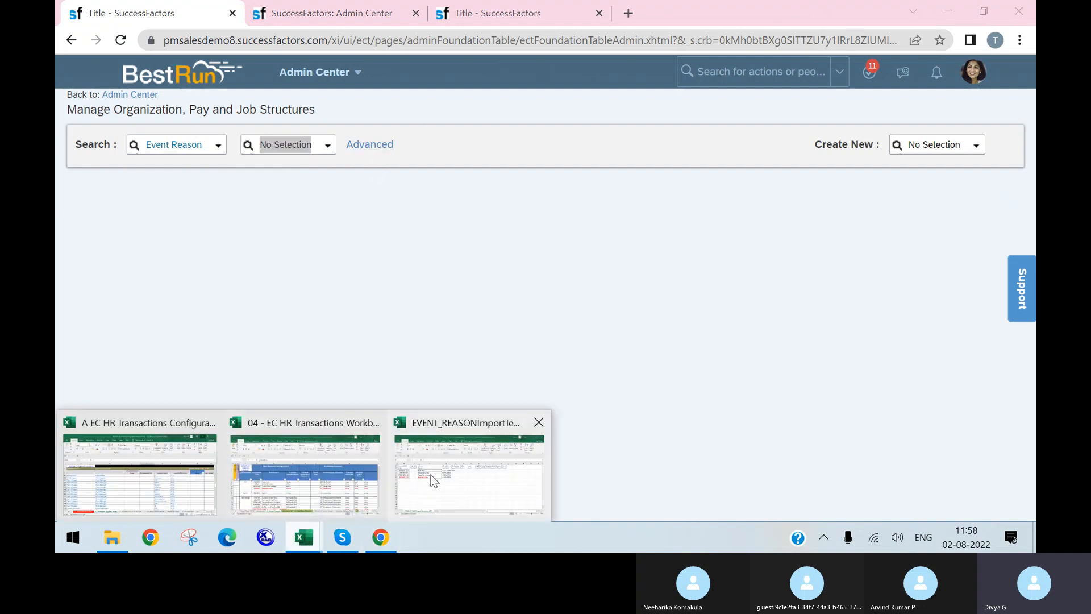
pyautogui.click(431, 475)
# Enter status A in F3 through F6, then open SuccessFactors' advanced search options
pyautogui.write('A')
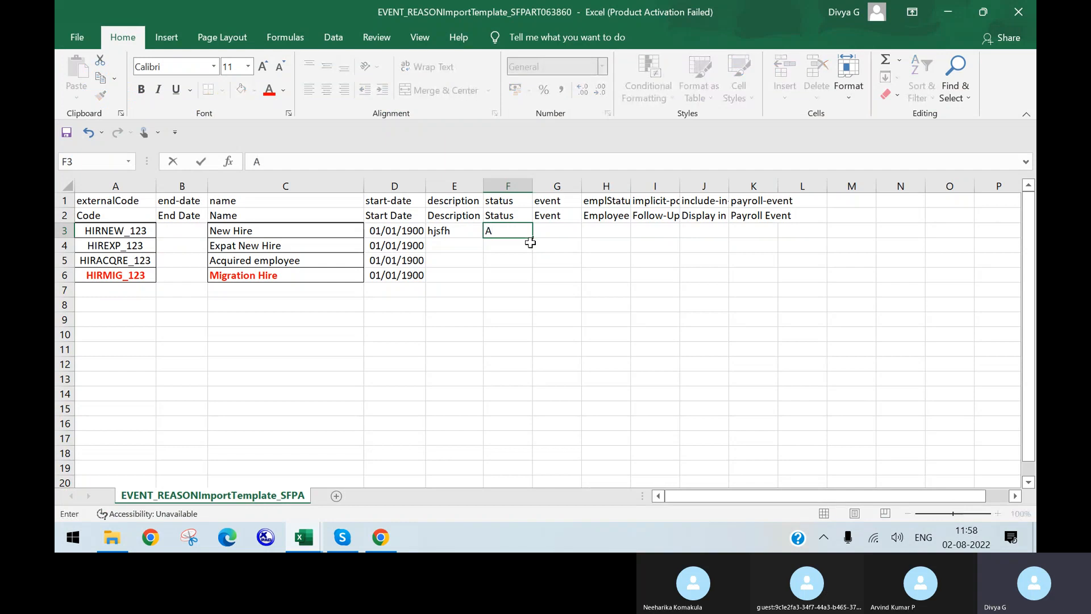
pyautogui.press('Return')
pyautogui.write('a')
pyautogui.press('Return')
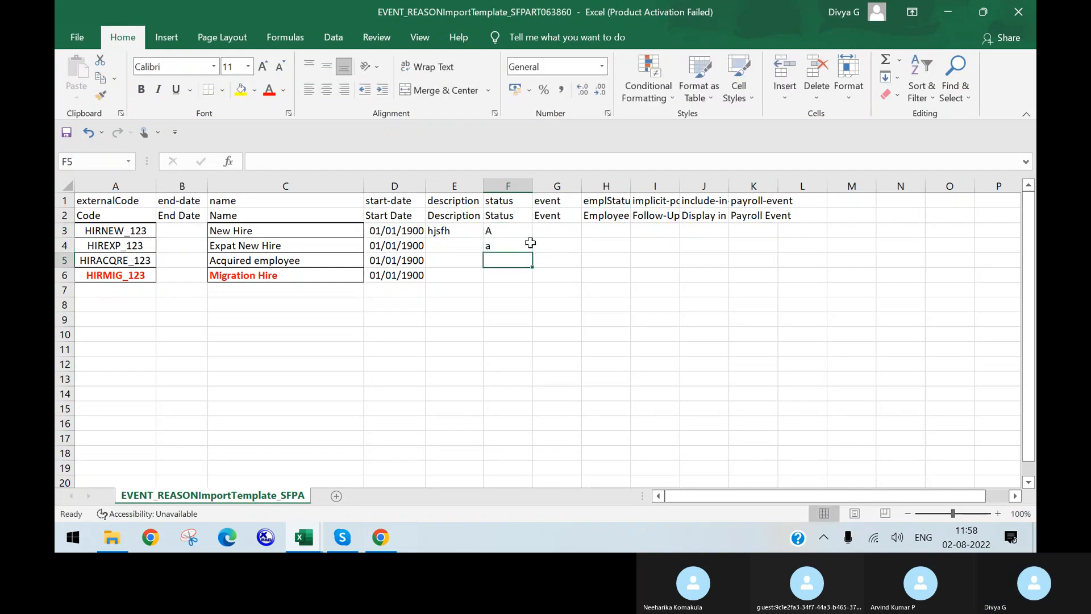
pyautogui.press('BackSpace')
pyautogui.click(524, 246)
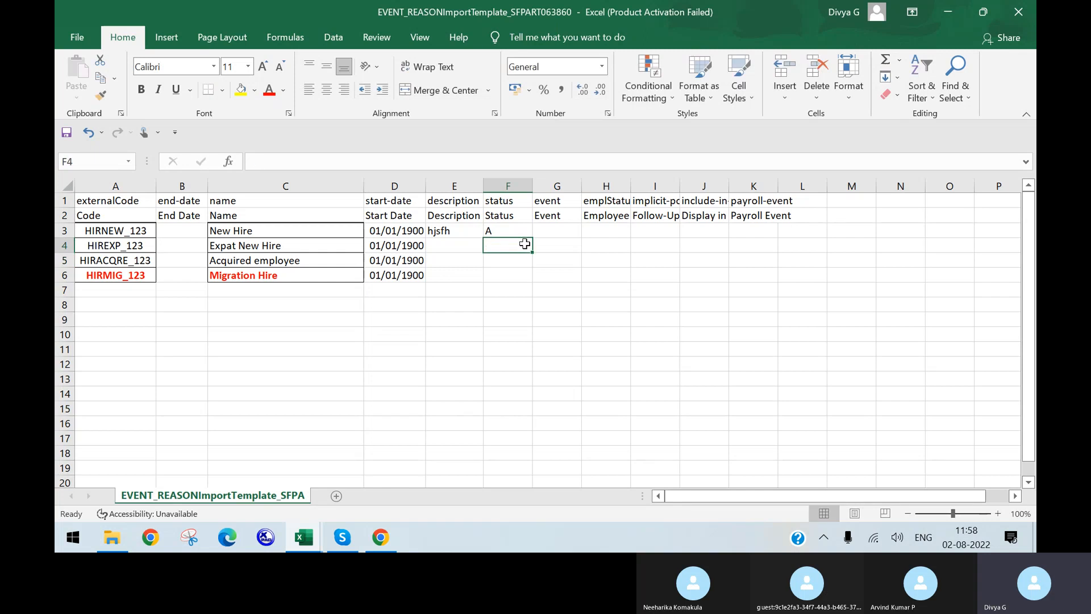
pyautogui.write('A')
pyautogui.press('Return')
pyautogui.write('A')
pyautogui.press('Return')
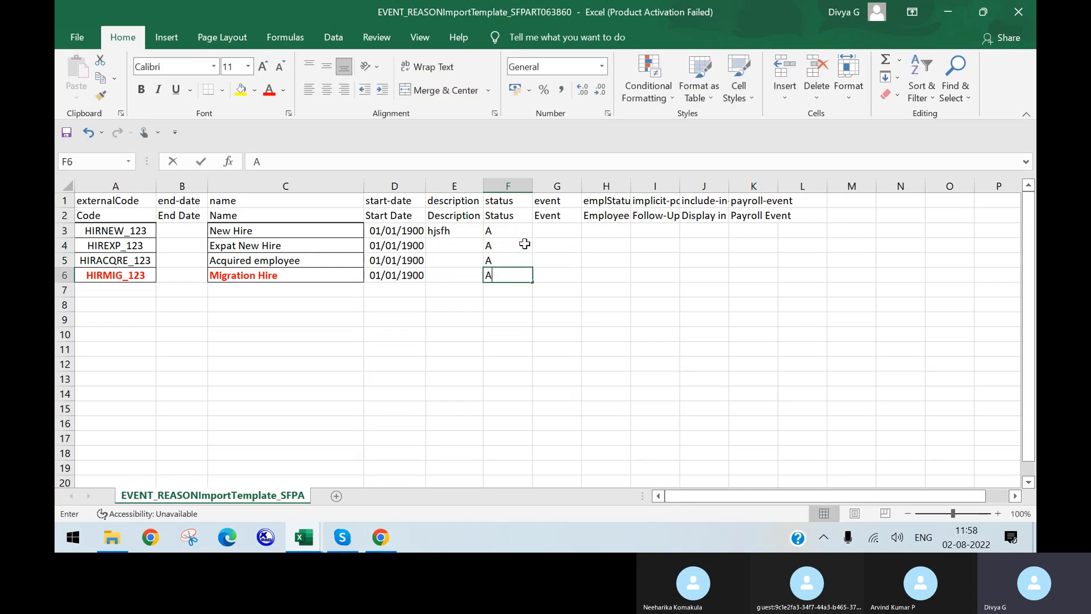
pyautogui.write('A')
pyautogui.click(511, 351)
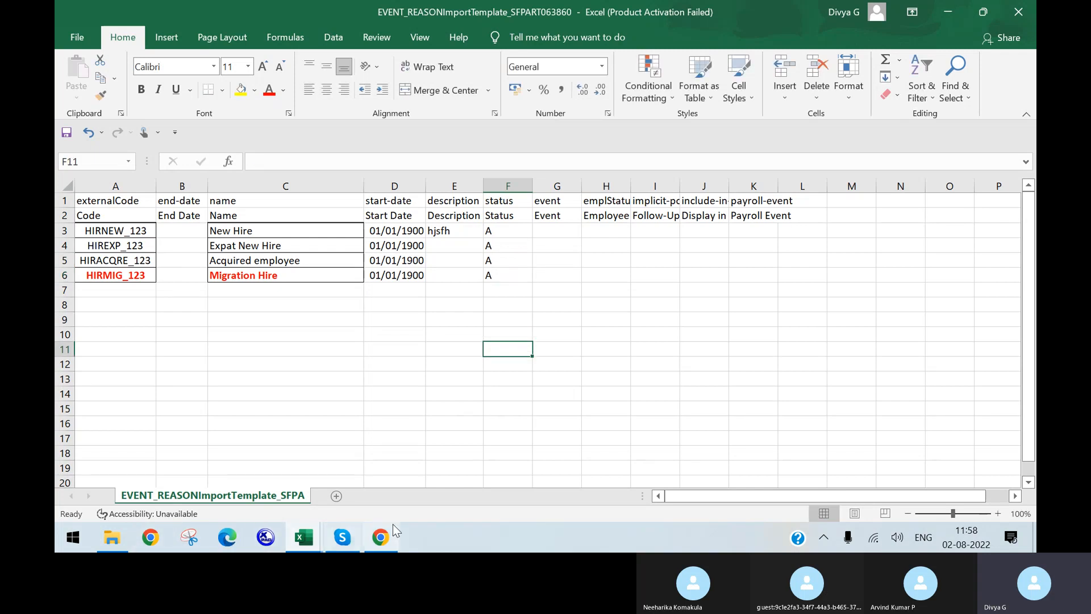
pyautogui.click(381, 537)
pyautogui.click(367, 145)
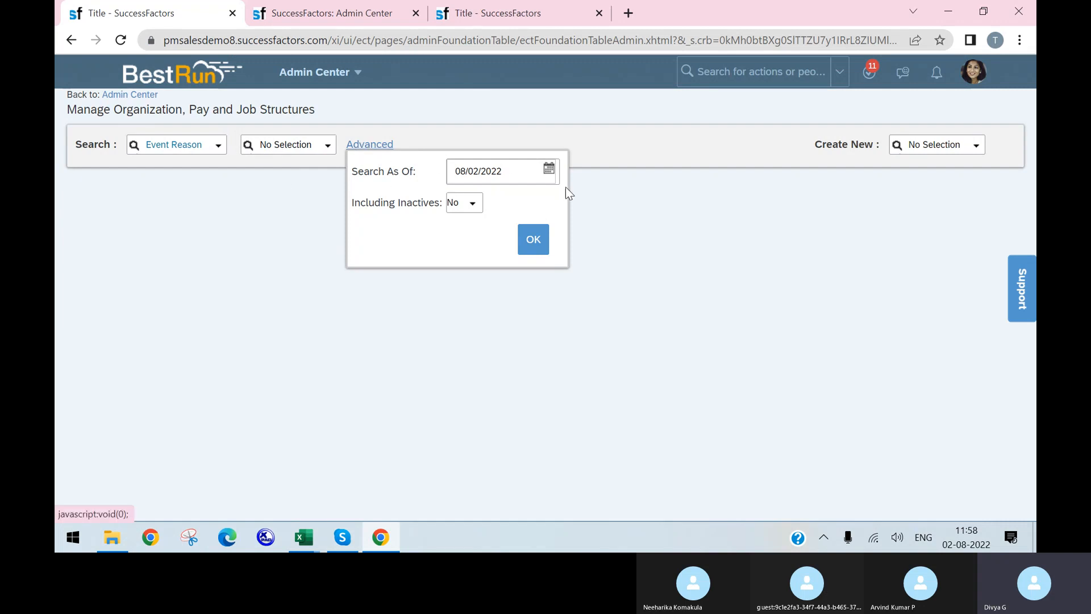
# Leave Including Inactives set to No and confirm the advanced search settings
pyautogui.click(471, 203)
pyautogui.click(460, 237)
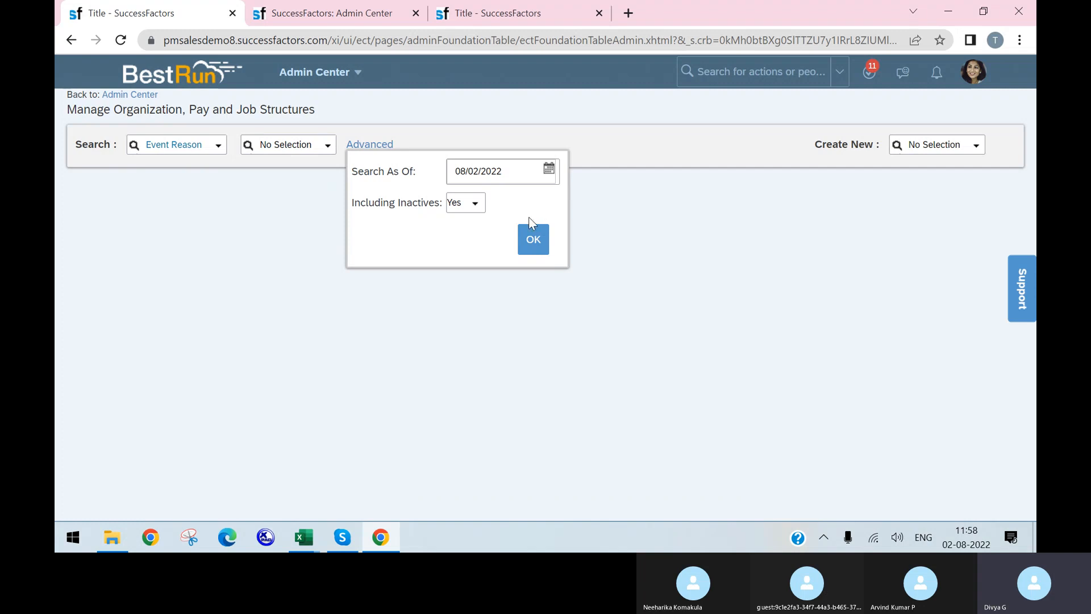
pyautogui.click(479, 204)
pyautogui.click(468, 225)
pyautogui.click(534, 239)
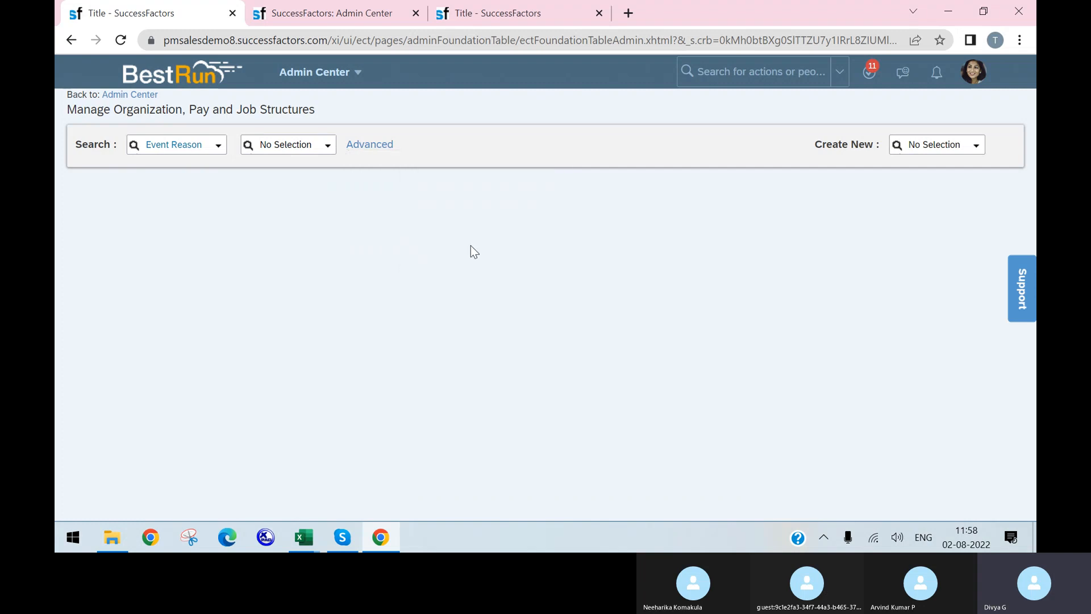
# Widen template column G for the event values
pyautogui.click(304, 537)
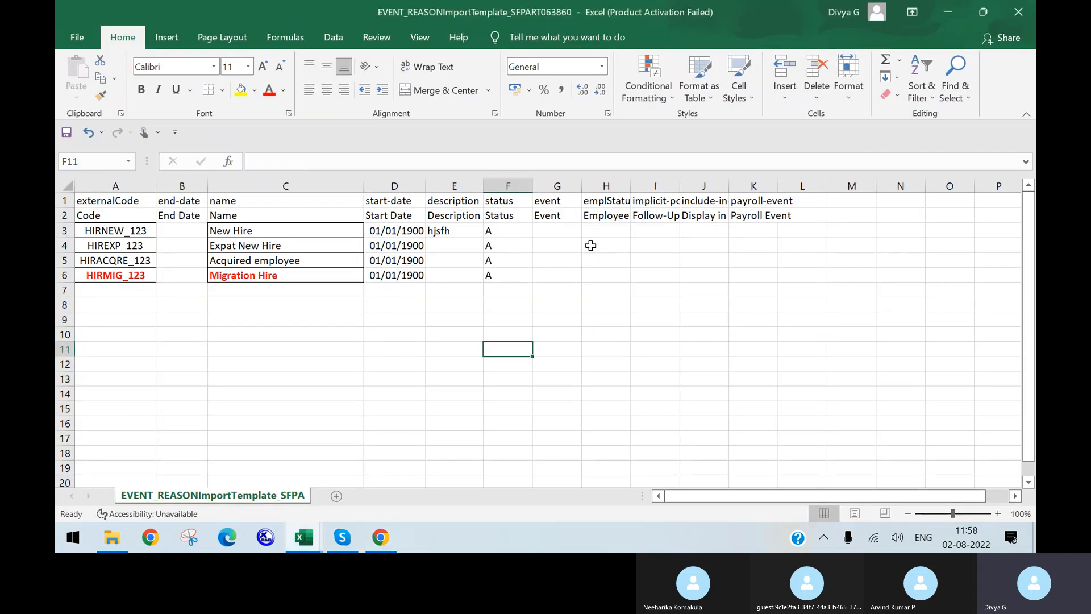
pyautogui.moveTo(581, 186); pyautogui.dragTo(597, 186)
pyautogui.click(557, 245)
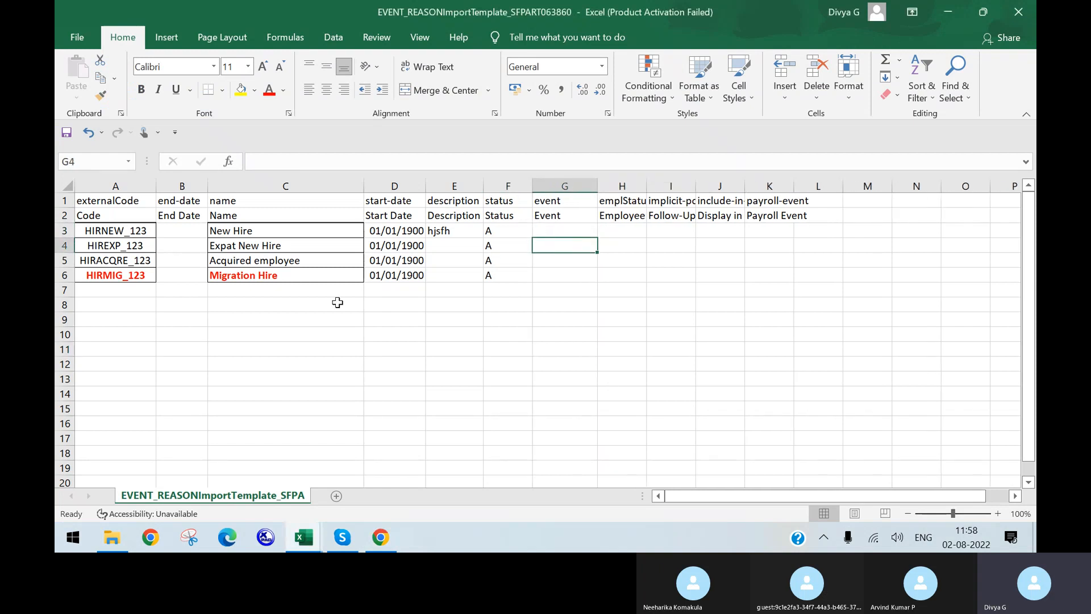
# Type HIRE in the Event Reason form's Event dropdown to see Hire and Rehire
pyautogui.click(380, 537)
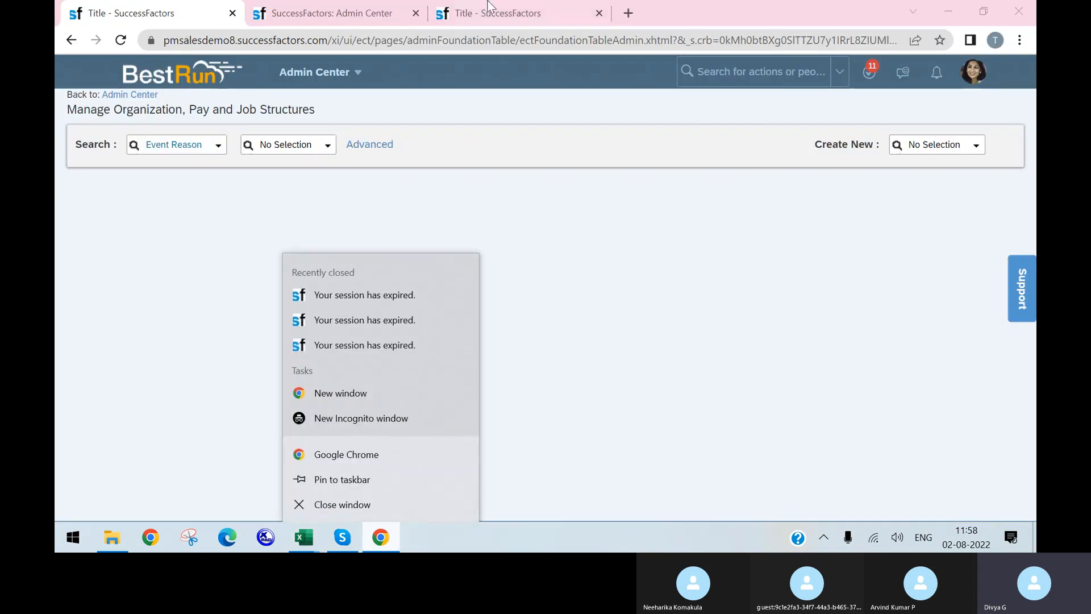
pyautogui.click(491, 13)
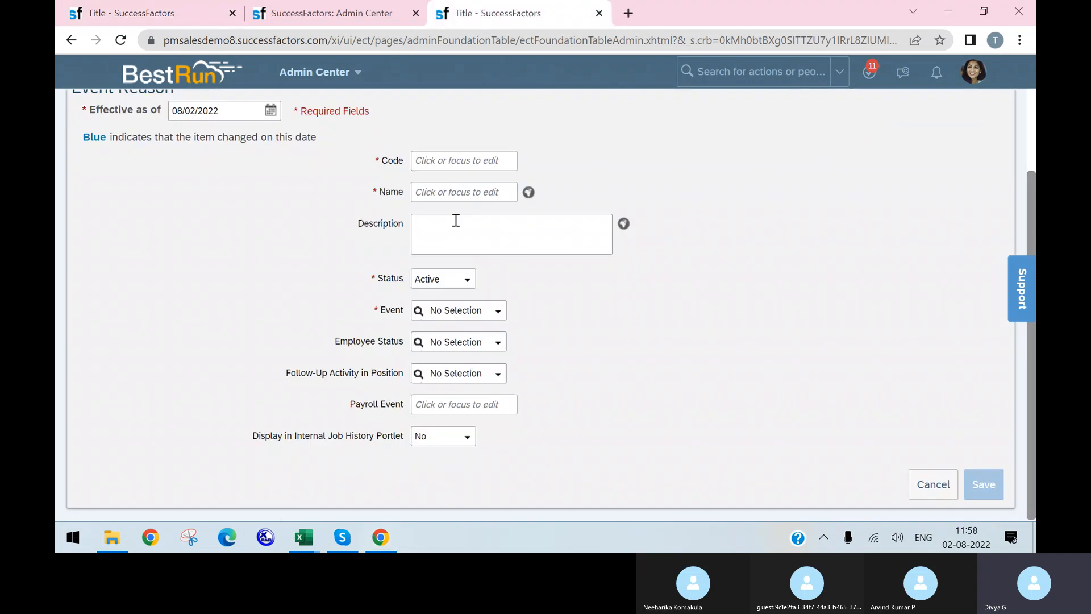
pyautogui.click(497, 320)
pyautogui.write('HIRE')
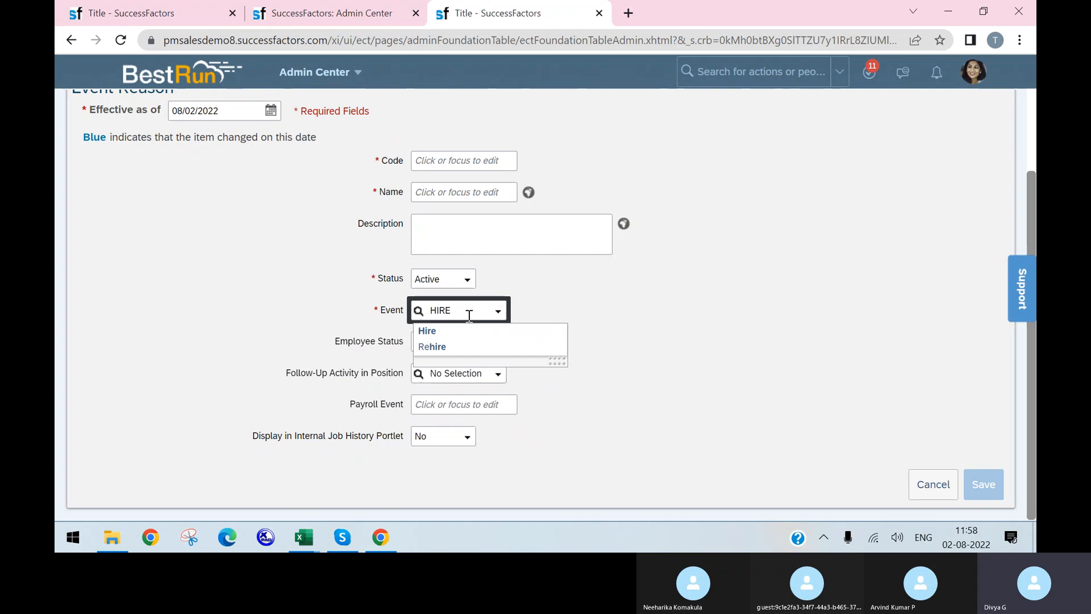
# Return to the EVENT_REASON template and start an event entry in G3
pyautogui.click(389, 547)
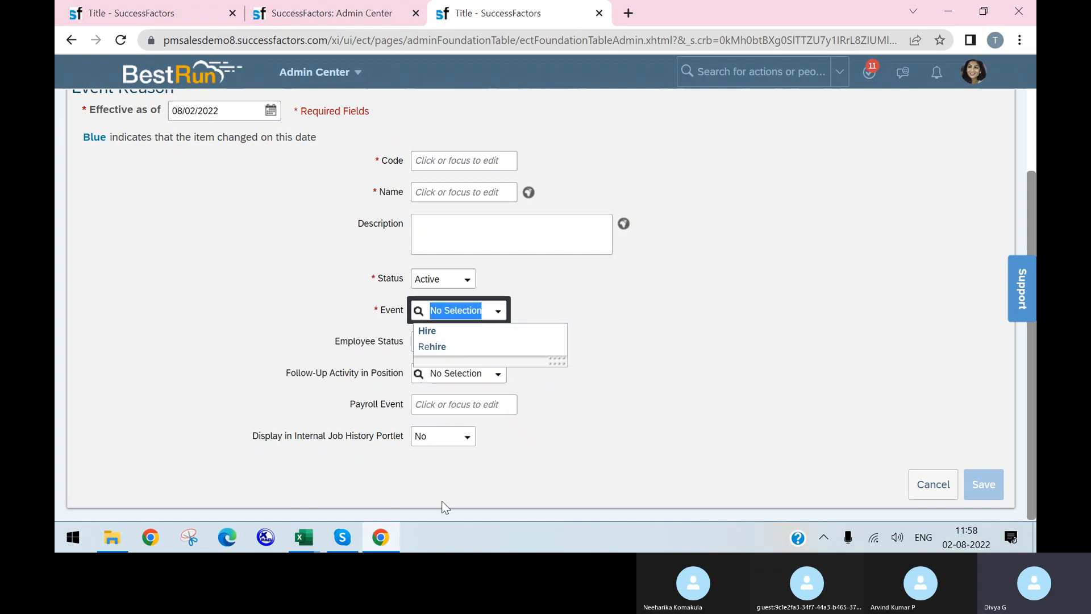
pyautogui.click(304, 537)
pyautogui.click(443, 465)
pyautogui.click(573, 228)
pyautogui.write('h')
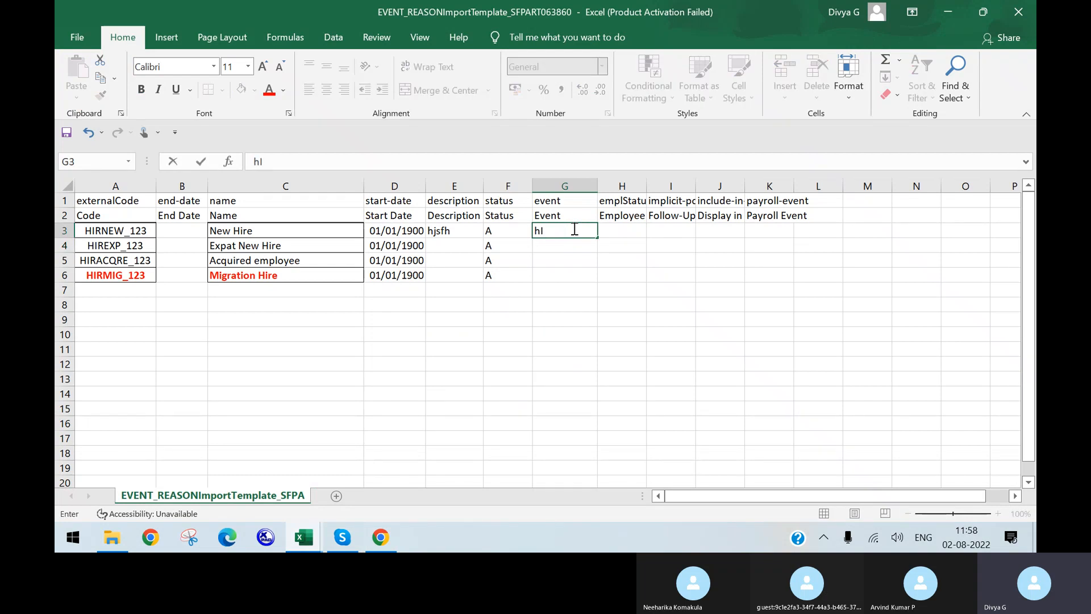
pyautogui.write('l')
# Check the Hire employee event in C3 of the EC HR Transactions Workbook
pyautogui.click(305, 537)
pyautogui.click(285, 454)
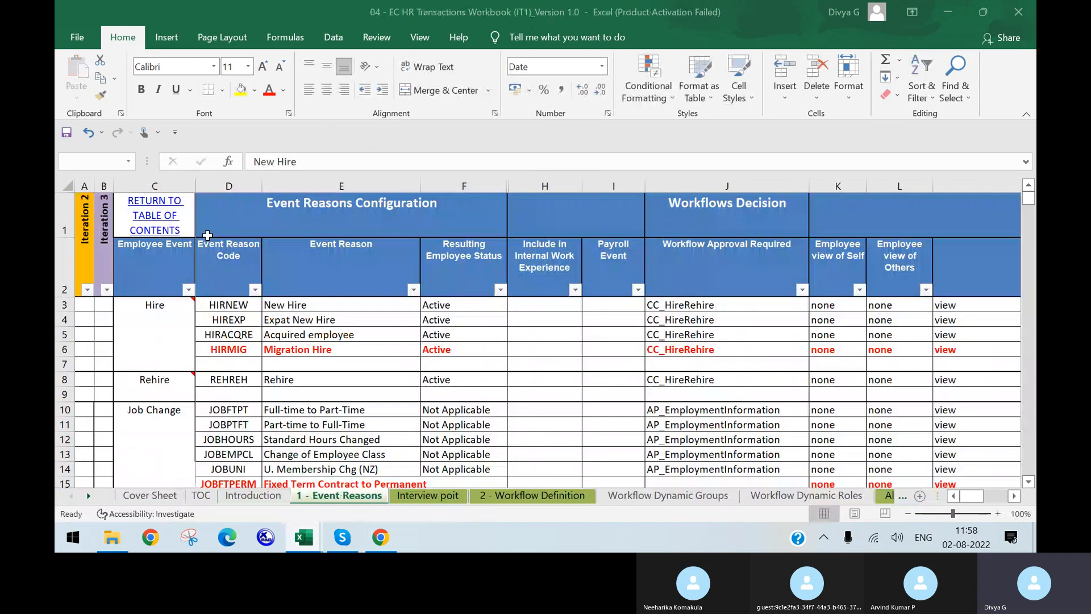
pyautogui.click(144, 260)
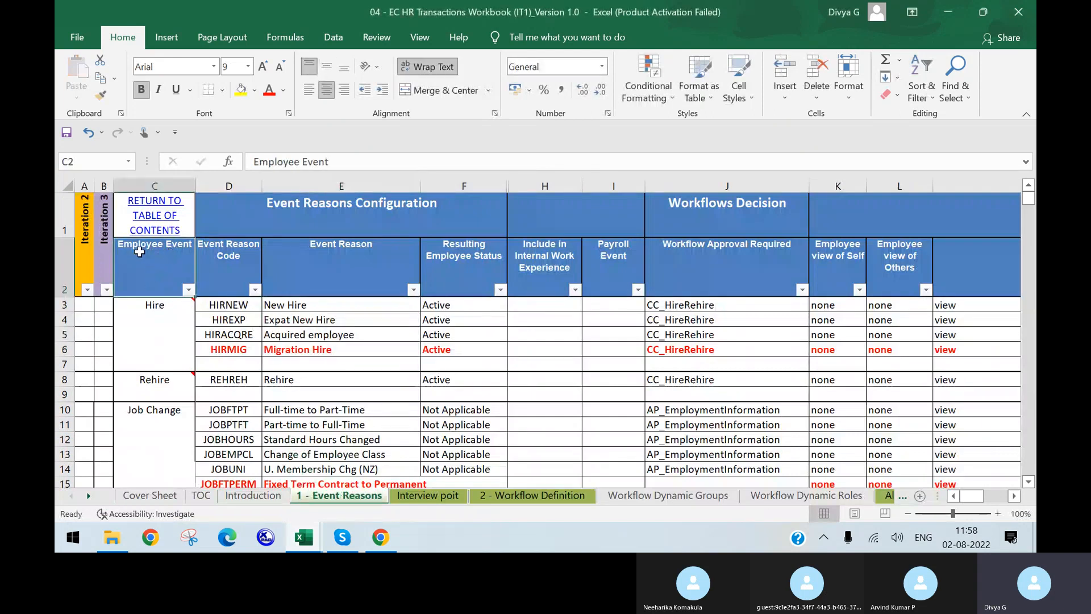
pyautogui.doubleClick(168, 313)
pyautogui.doubleClick(167, 313)
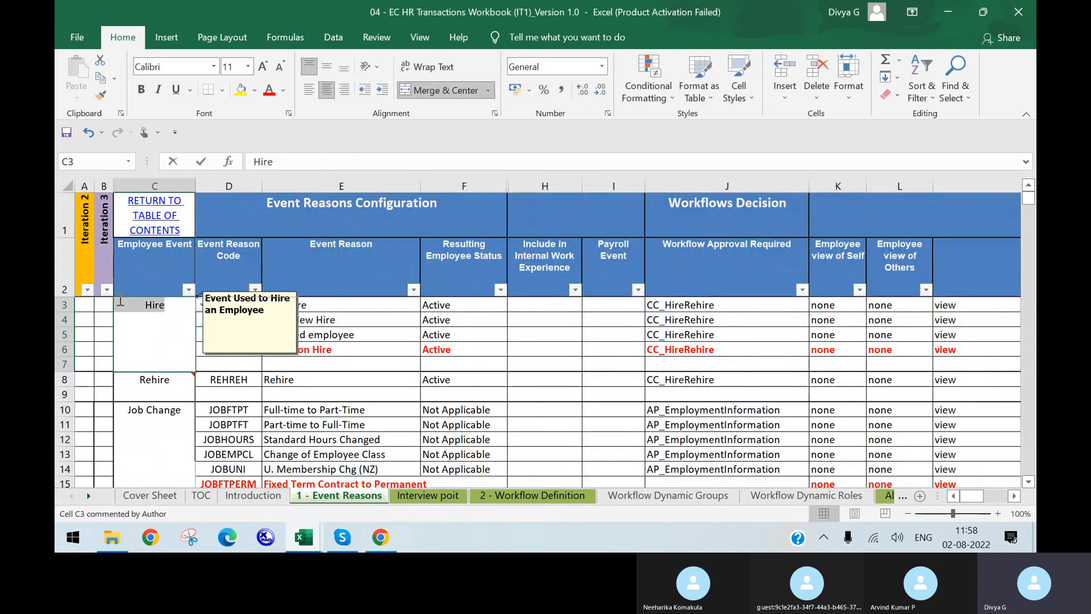
# Dismiss the data-validation error and bring the EVENT_REASON template back to the front
pyautogui.click(380, 537)
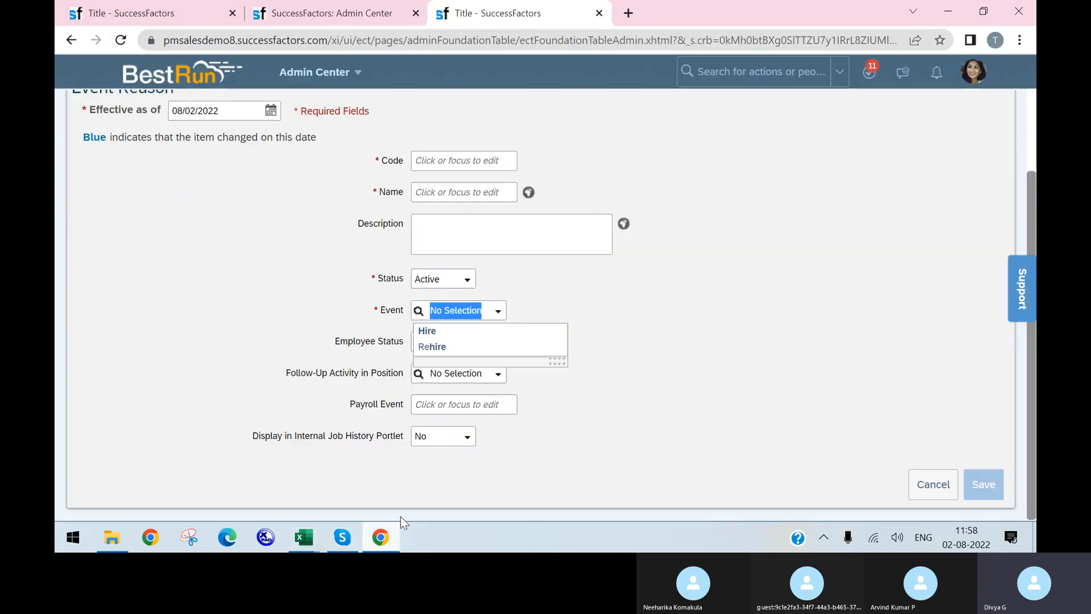
pyautogui.rightClick(305, 537)
pyautogui.click(461, 443)
pyautogui.moveTo(304, 536)
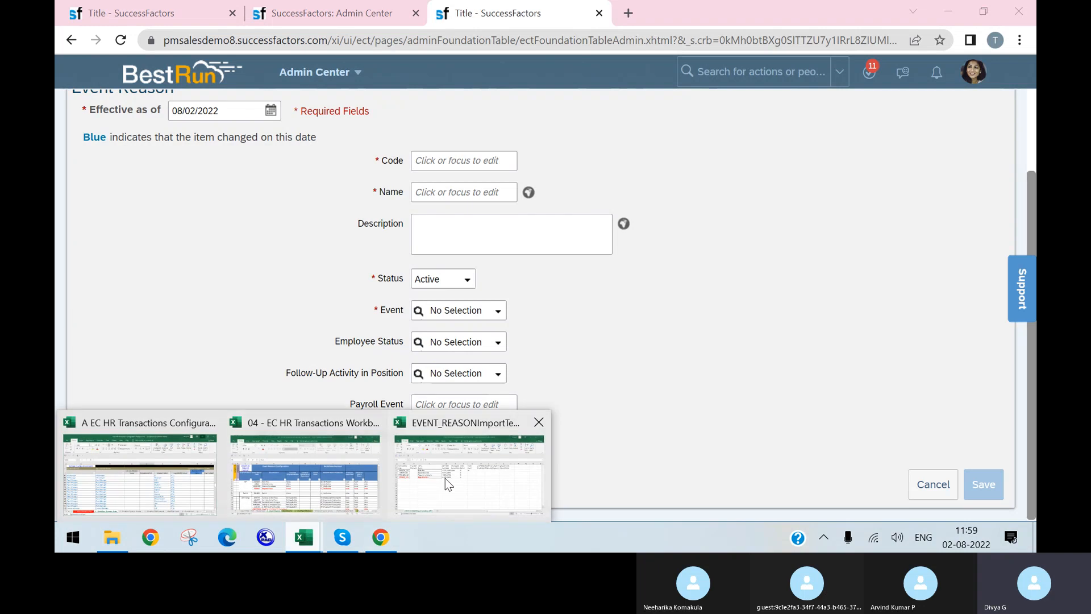
pyautogui.click(456, 481)
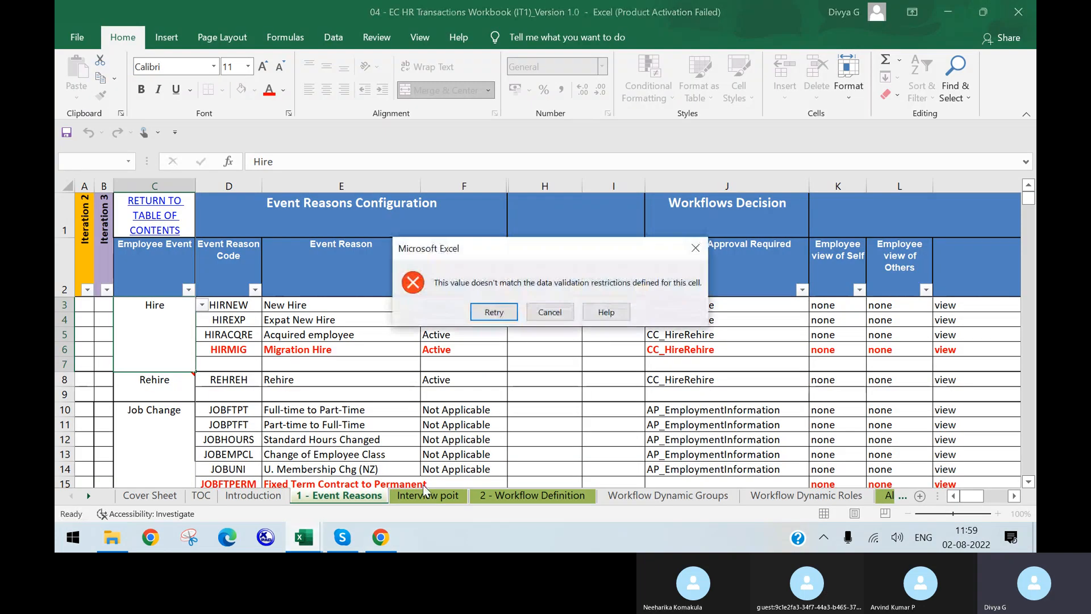
pyautogui.click(696, 251)
pyautogui.moveTo(304, 537)
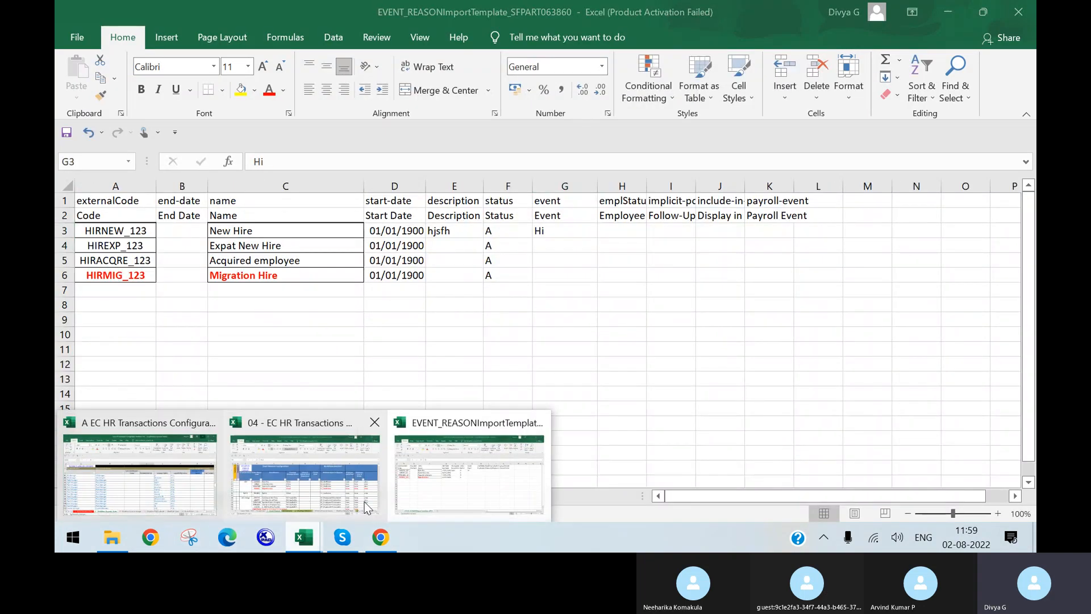
pyautogui.click(304, 475)
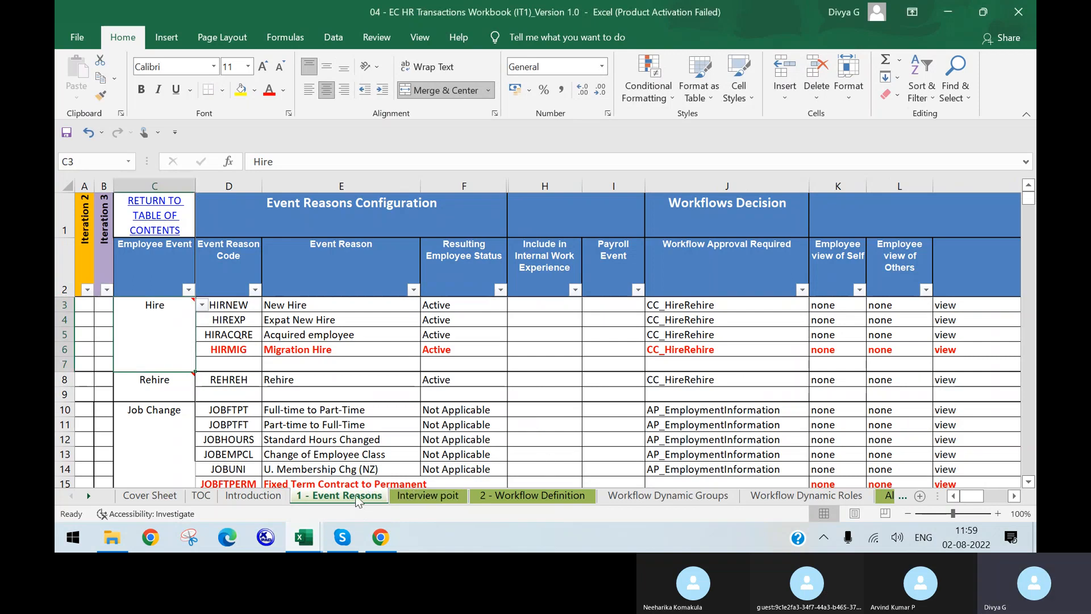
pyautogui.moveTo(304, 537)
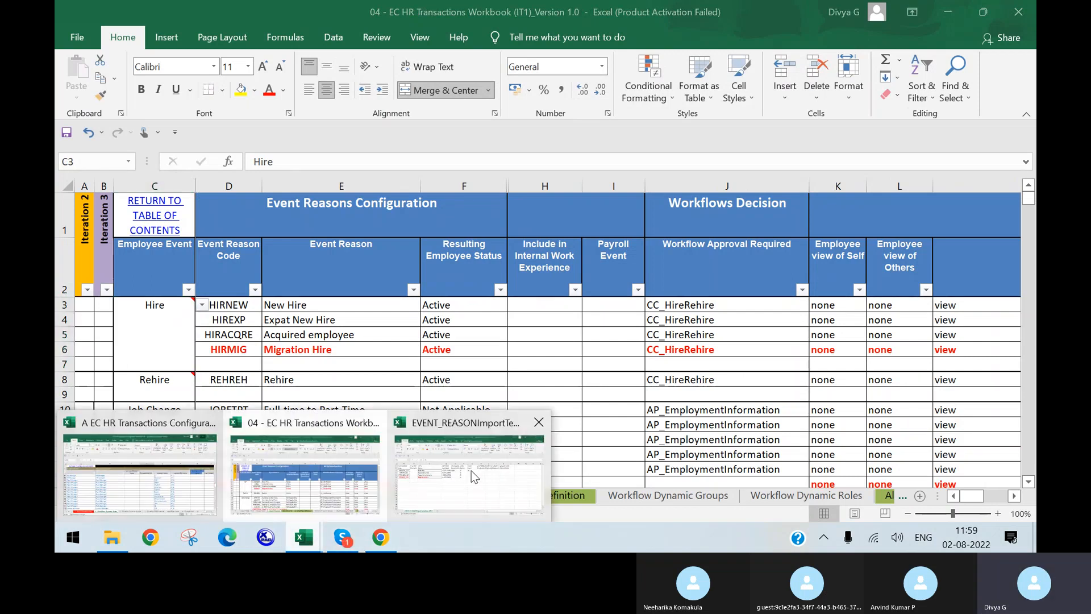
pyautogui.click(504, 449)
# Enter Hire as the event in G3 through G6
pyautogui.doubleClick(551, 232)
pyautogui.write('r')
pyautogui.press('Return')
pyautogui.write('hire')
pyautogui.press('Return')
pyautogui.write('hire')
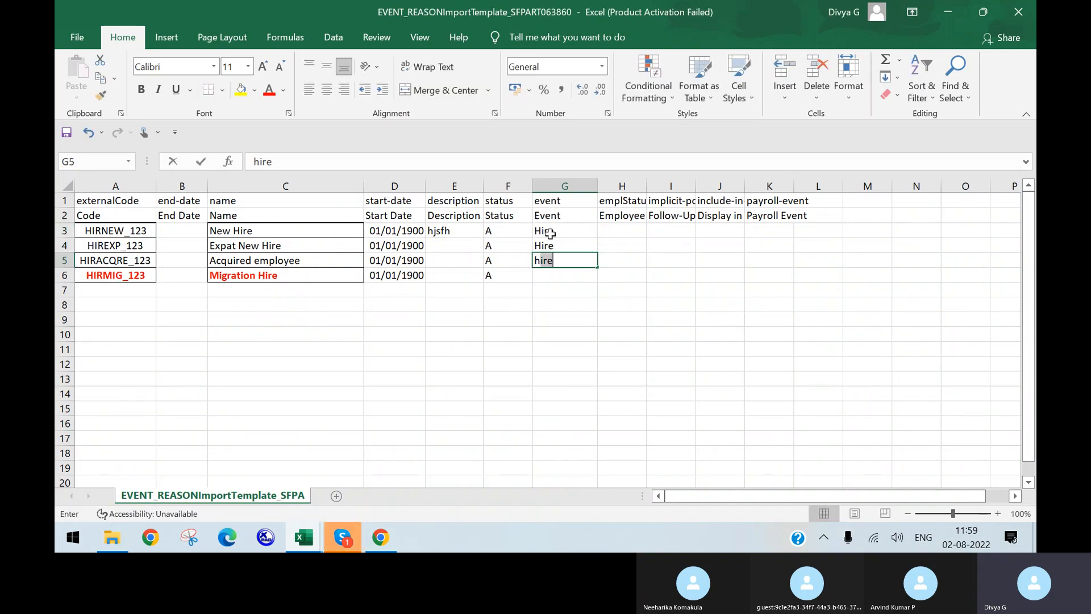
pyautogui.press('Return')
pyautogui.write('hire')
pyautogui.press('Return')
# Auto-fit column H so Employee Status shows in full
pyautogui.click(631, 275)
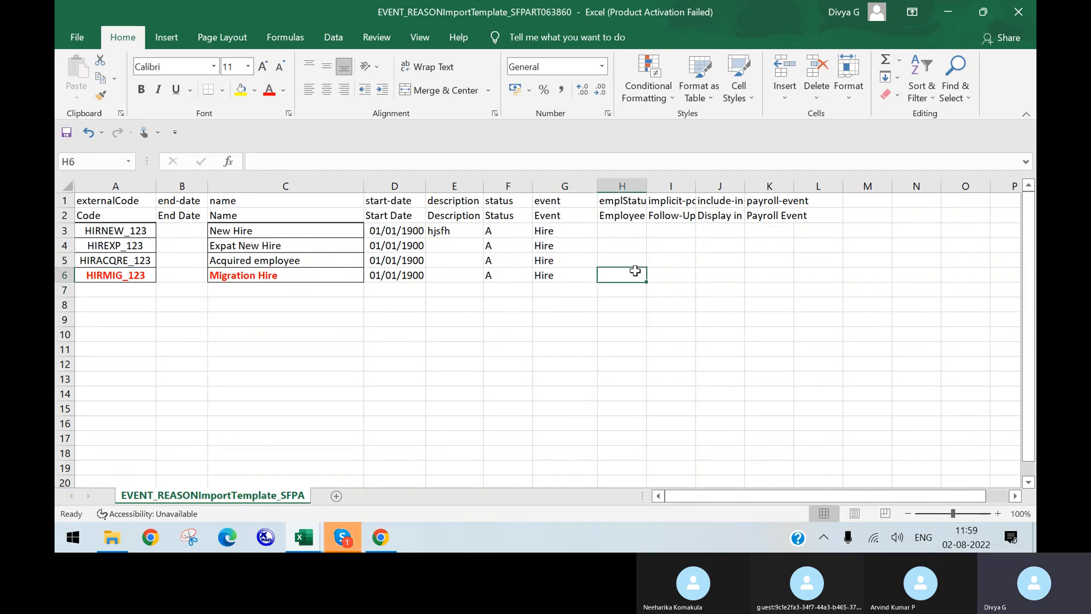
pyautogui.doubleClick(648, 185)
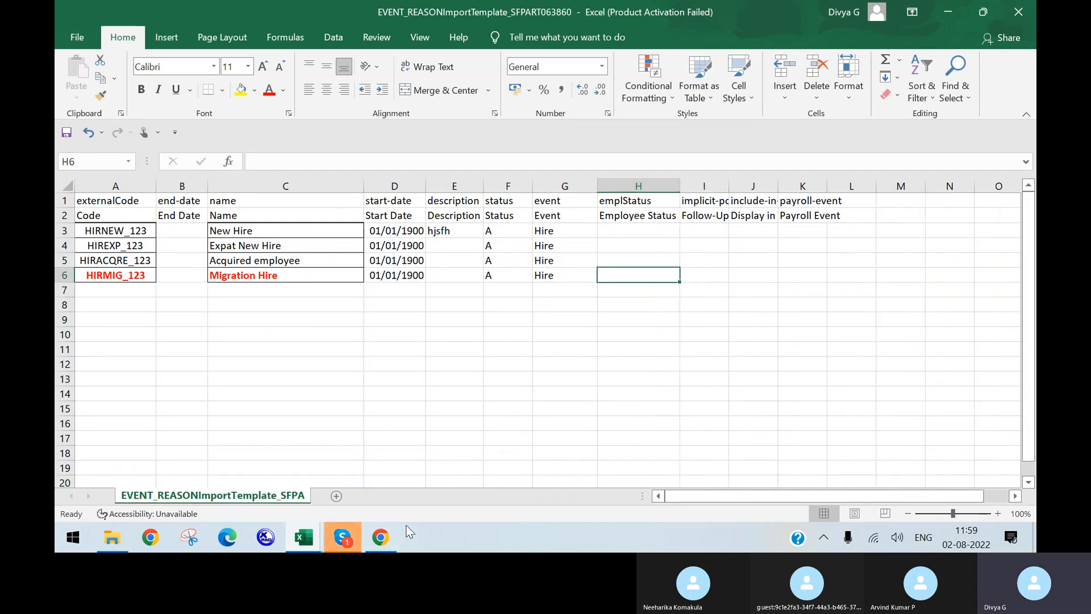
pyautogui.click(381, 537)
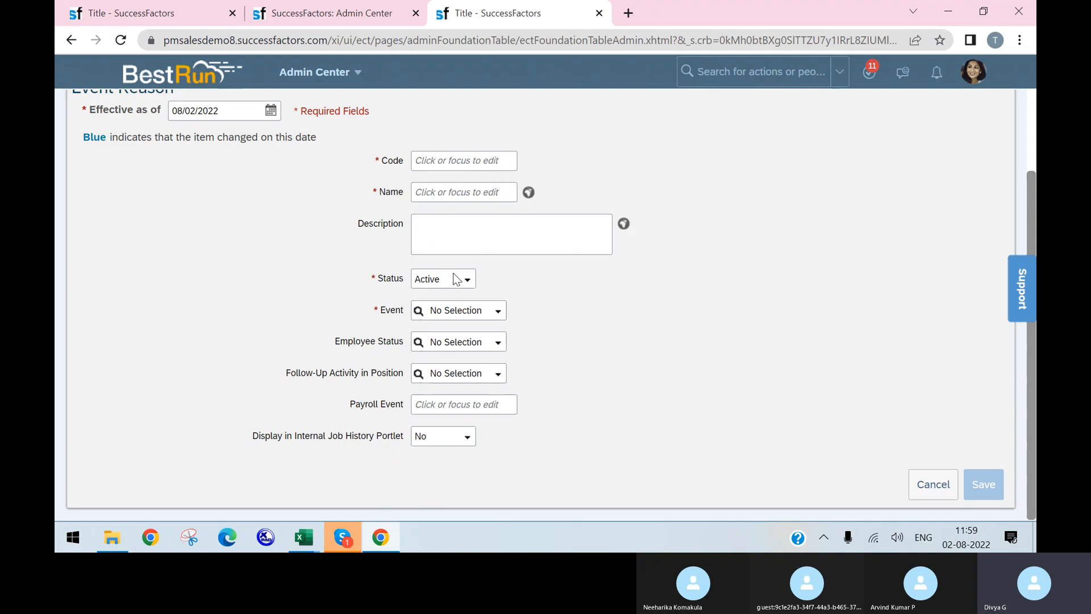
pyautogui.click(396, 536)
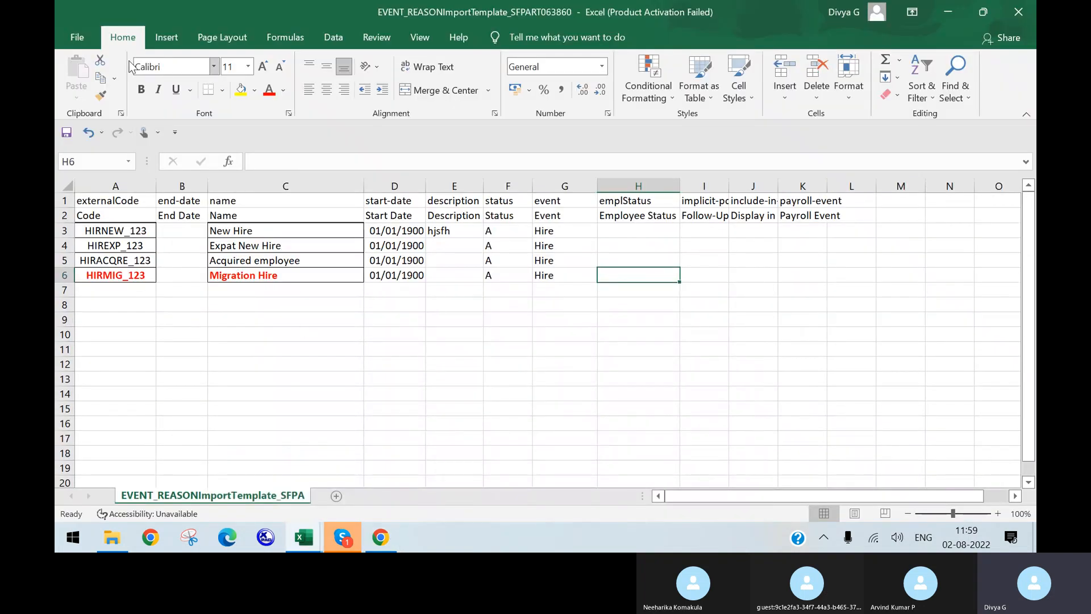
pyautogui.hotkey('alt', 'f')
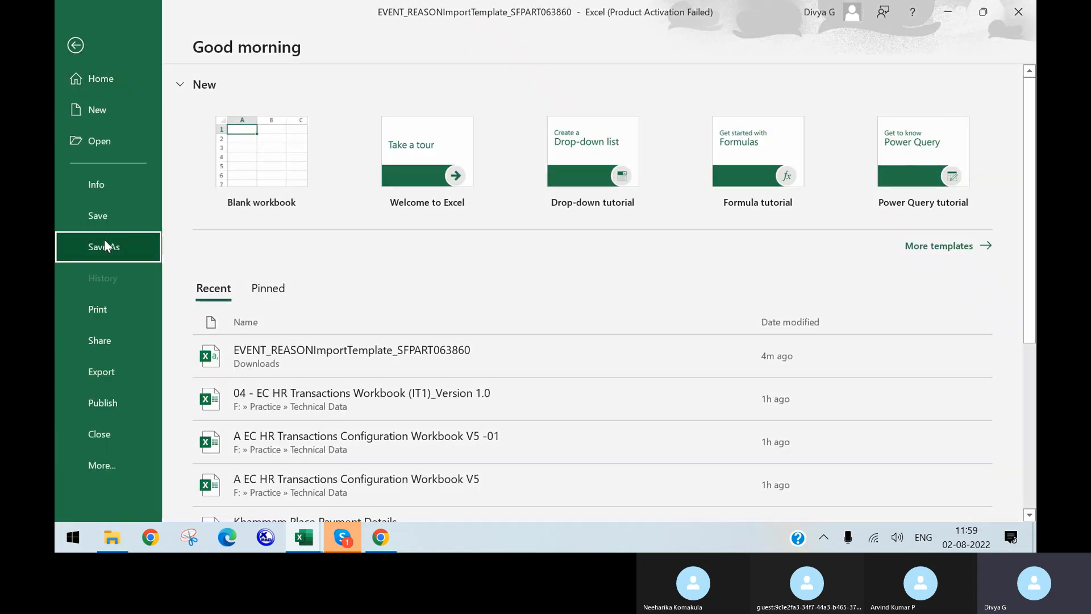
# Save the template to the Desktop as CSV (Comma delimited), keeping the CSV format
pyautogui.click(106, 245)
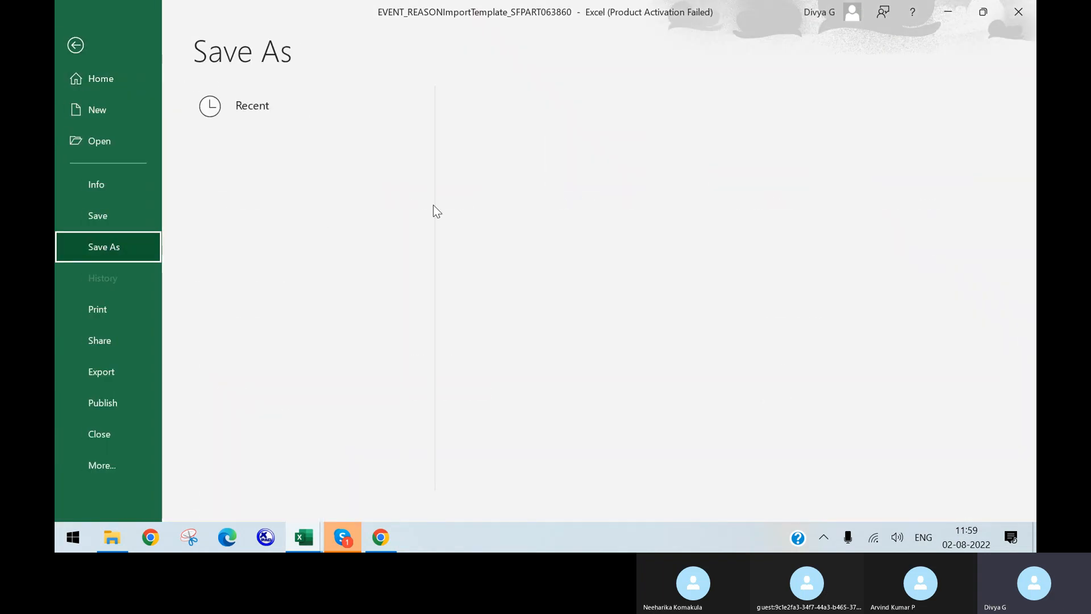
pyautogui.click(540, 304)
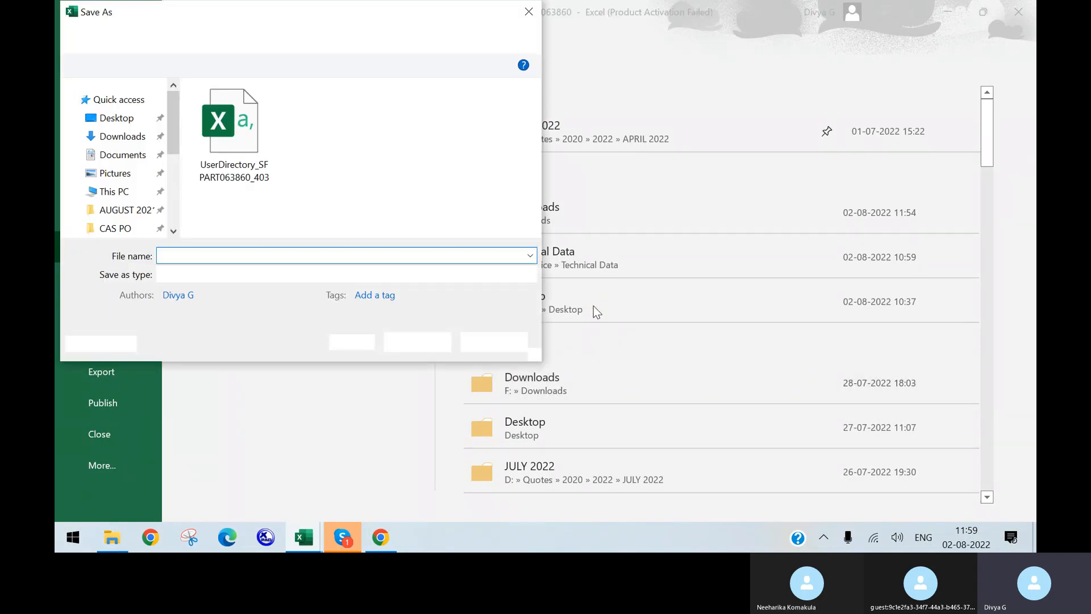
pyautogui.click(416, 340)
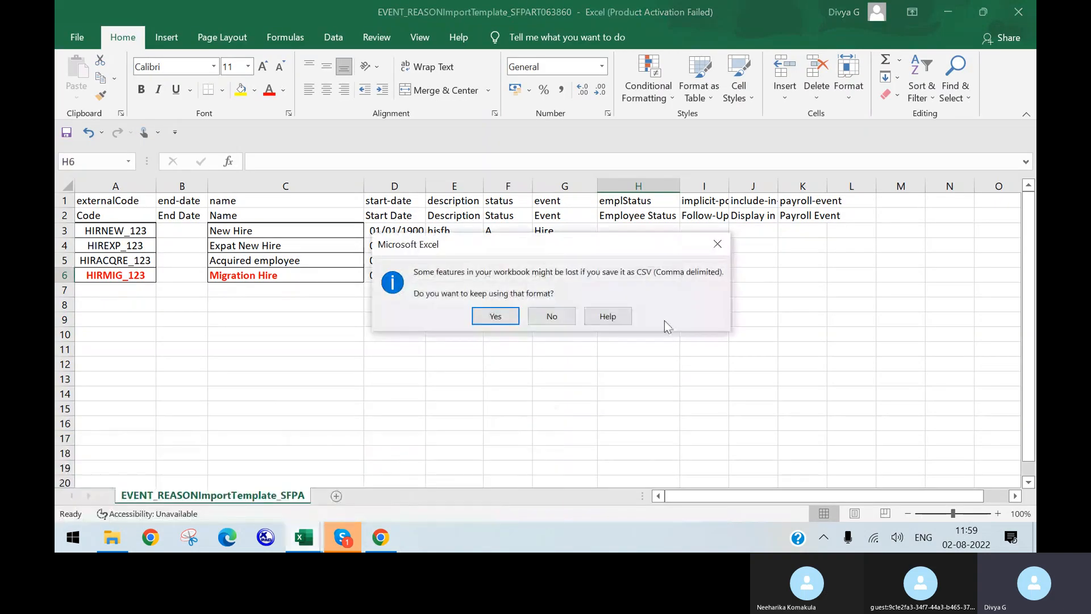
pyautogui.click(497, 317)
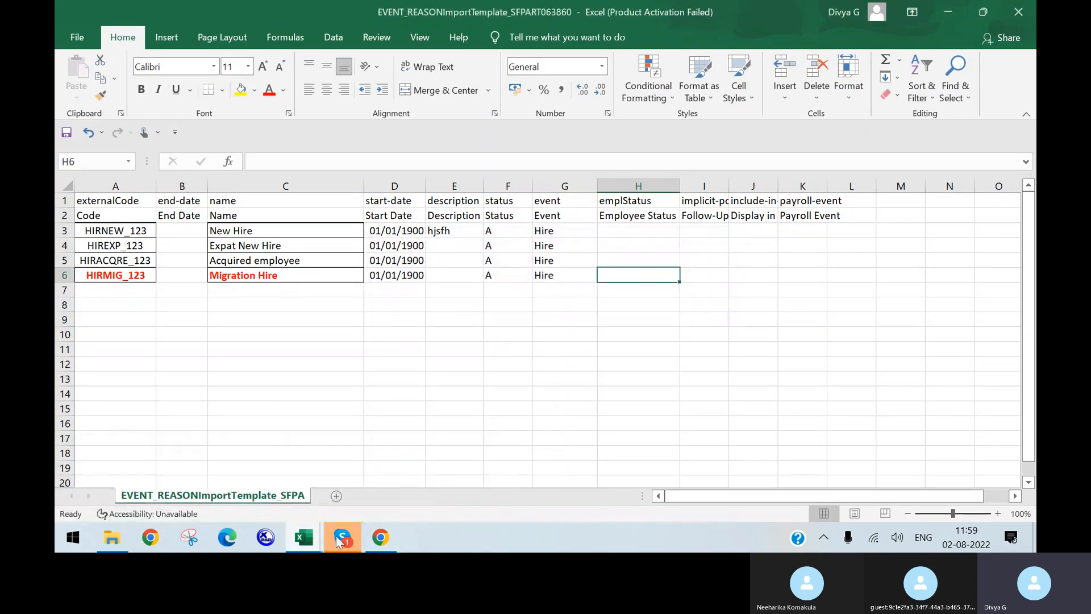
# Scroll through the remaining event reasons in the EC HR Transactions Workbook, then return to SuccessFactors
pyautogui.moveTo(318, 542)
pyautogui.click(301, 503)
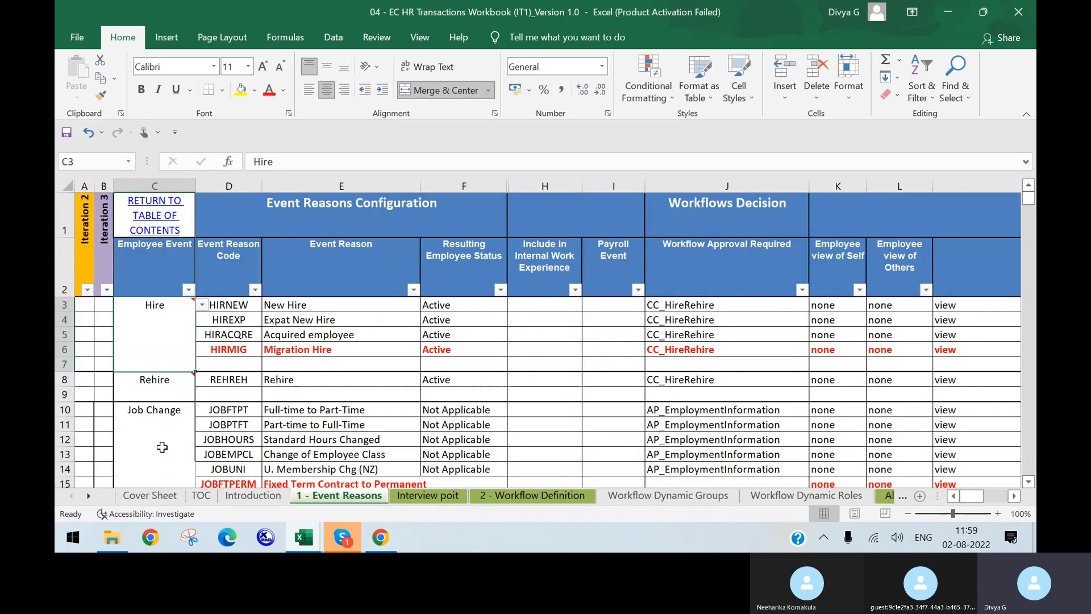
pyautogui.scroll(-4, 162, 448)
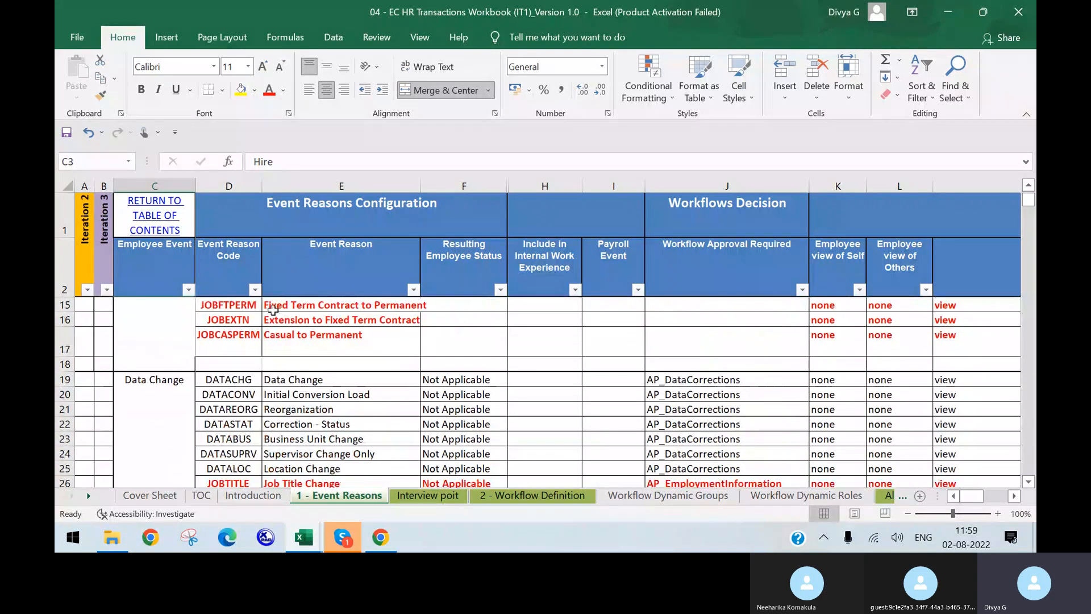
pyautogui.scroll(-4, 487, 449)
pyautogui.scroll(-2, 245, 449)
pyautogui.moveTo(304, 537)
pyautogui.click(482, 475)
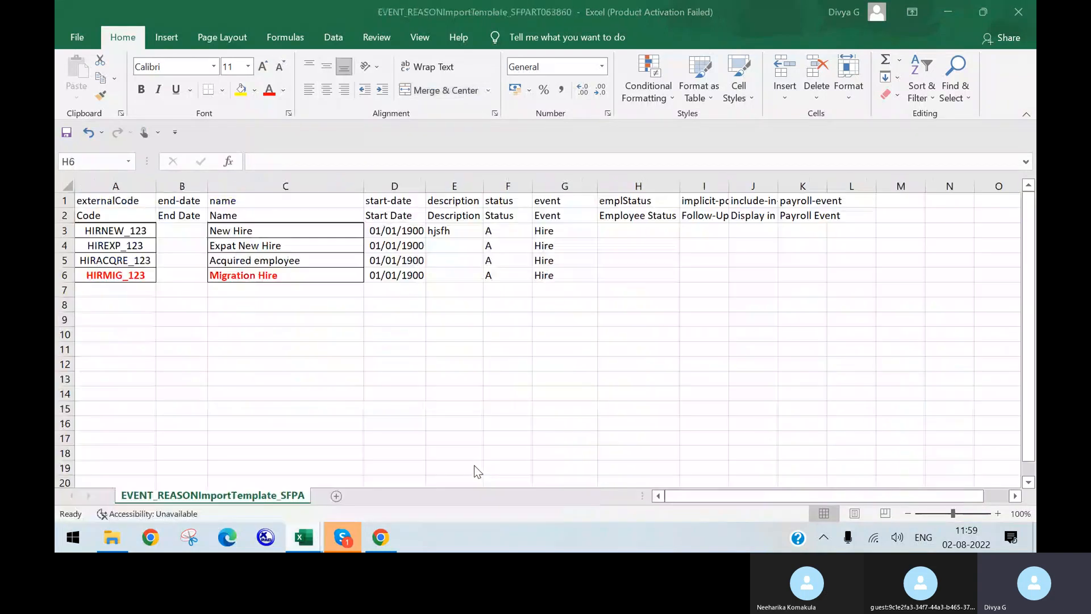
pyautogui.click(380, 537)
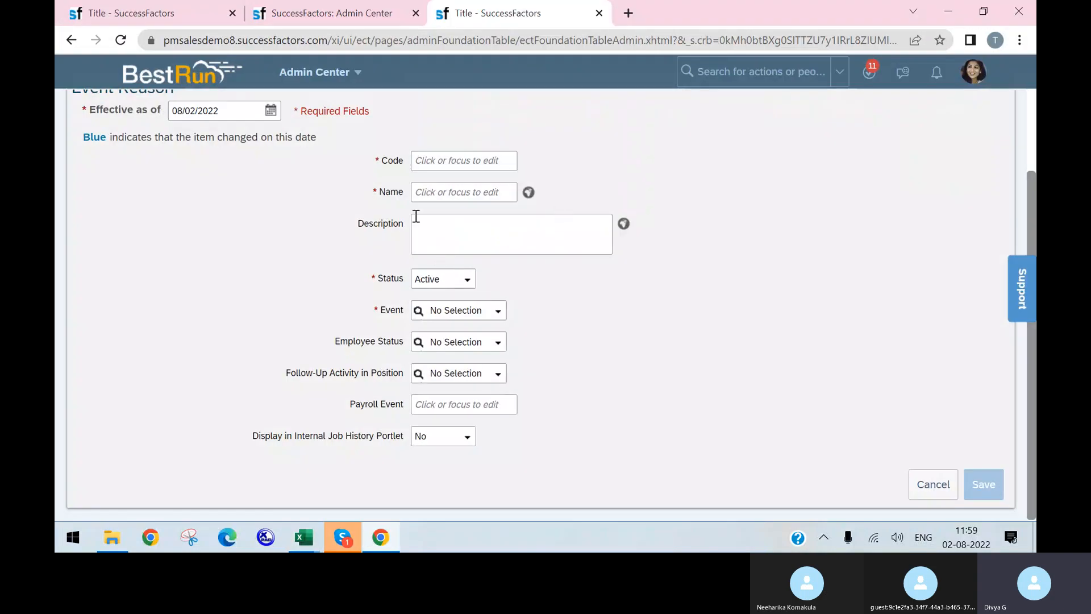
# On the Import Foundation Data page, choose Event Reason as the import type (Incremental Load, threshold 10)
pyautogui.click(222, 16)
pyautogui.click(329, 17)
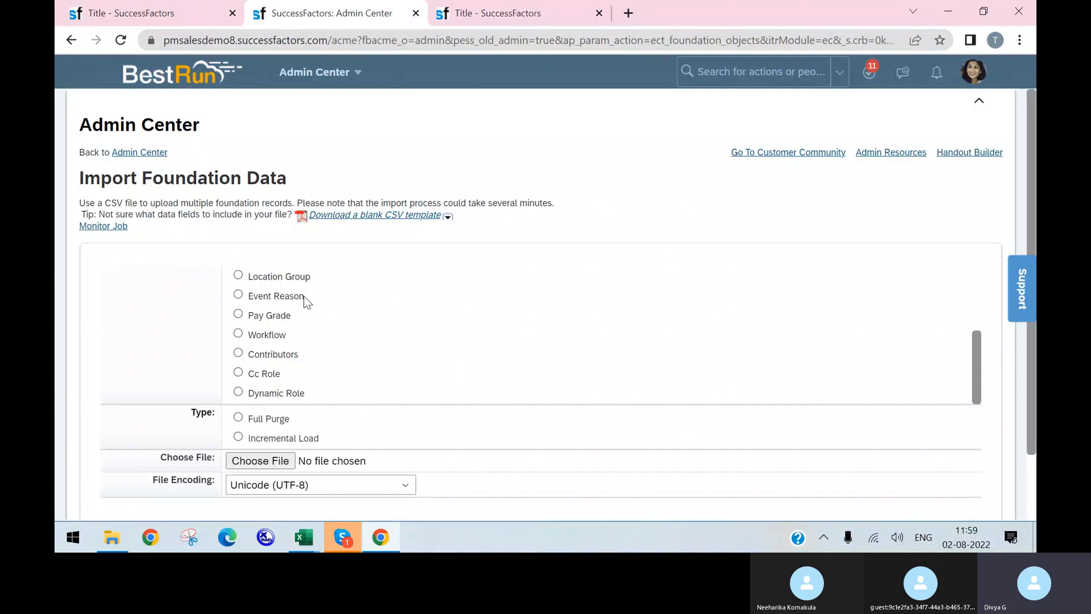
pyautogui.scroll(-2, 270, 334)
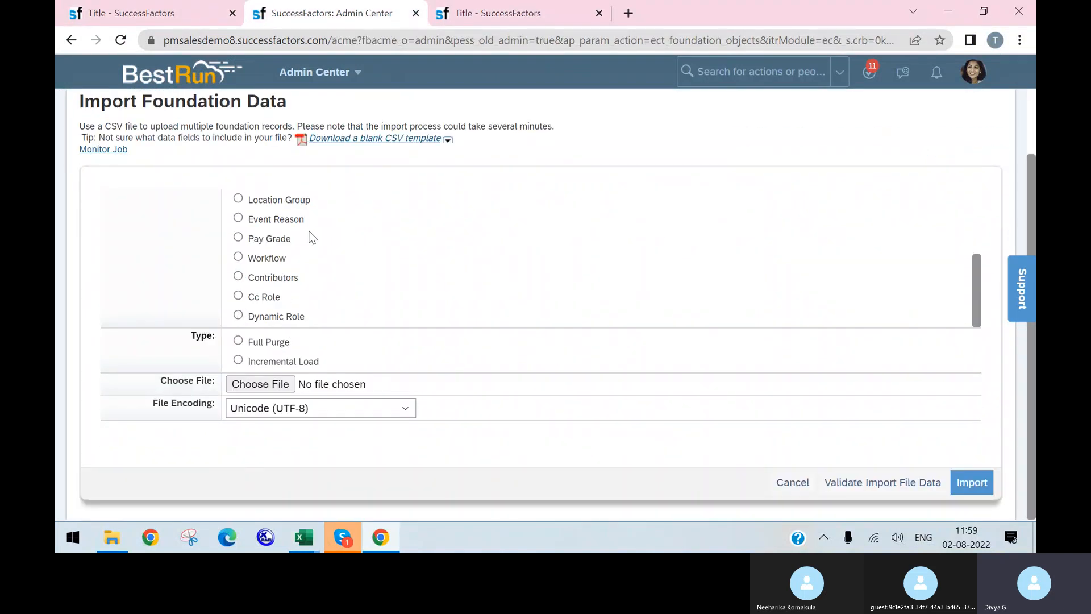
pyautogui.click(238, 218)
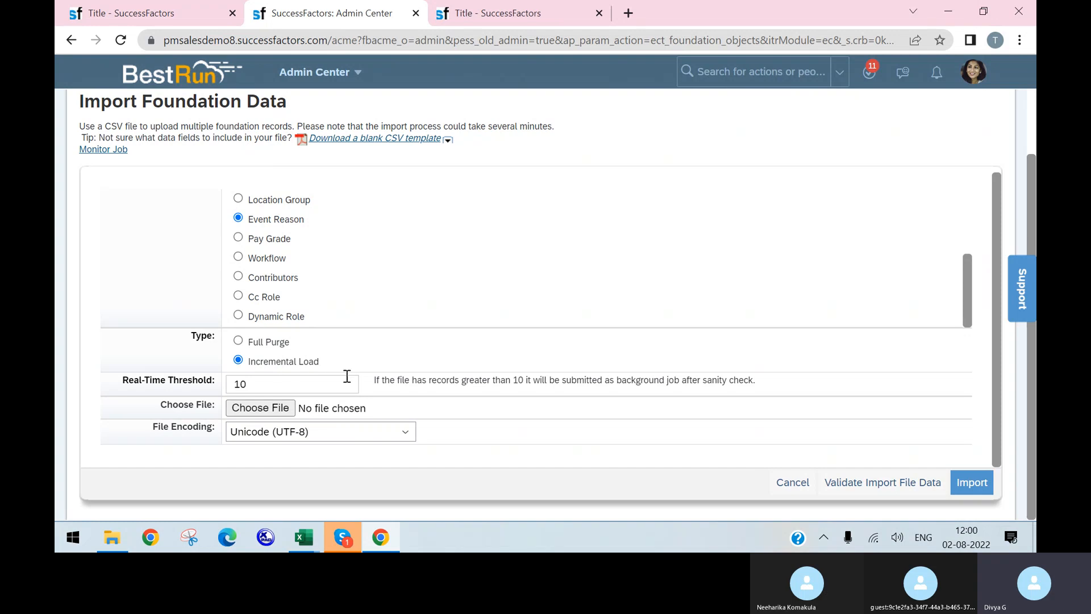
# Import EVENT_REASONImportTemplate_SFPART063860 from the Desktop as Event Reason data: 4 records, 0 failed
pyautogui.click(260, 408)
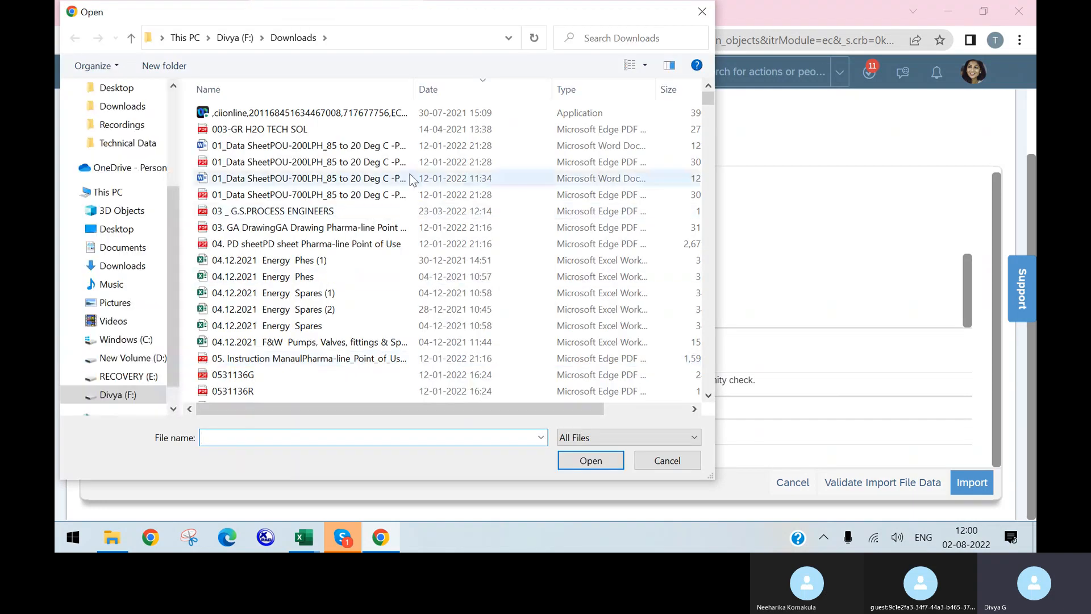
pyautogui.scroll(-3, 408, 307)
pyautogui.scroll(-6, 408, 307)
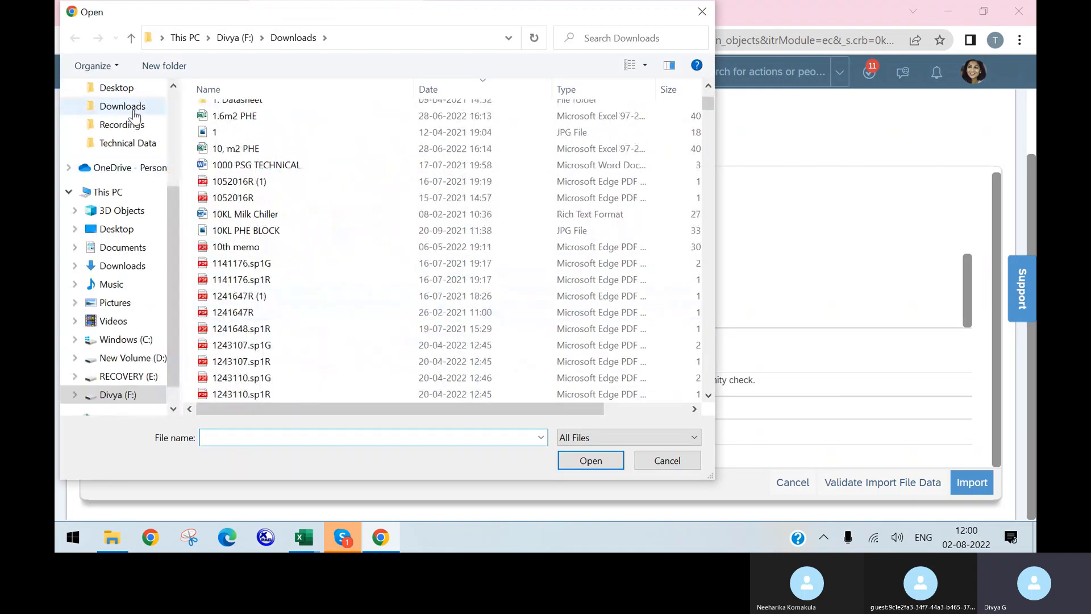
pyautogui.click(117, 88)
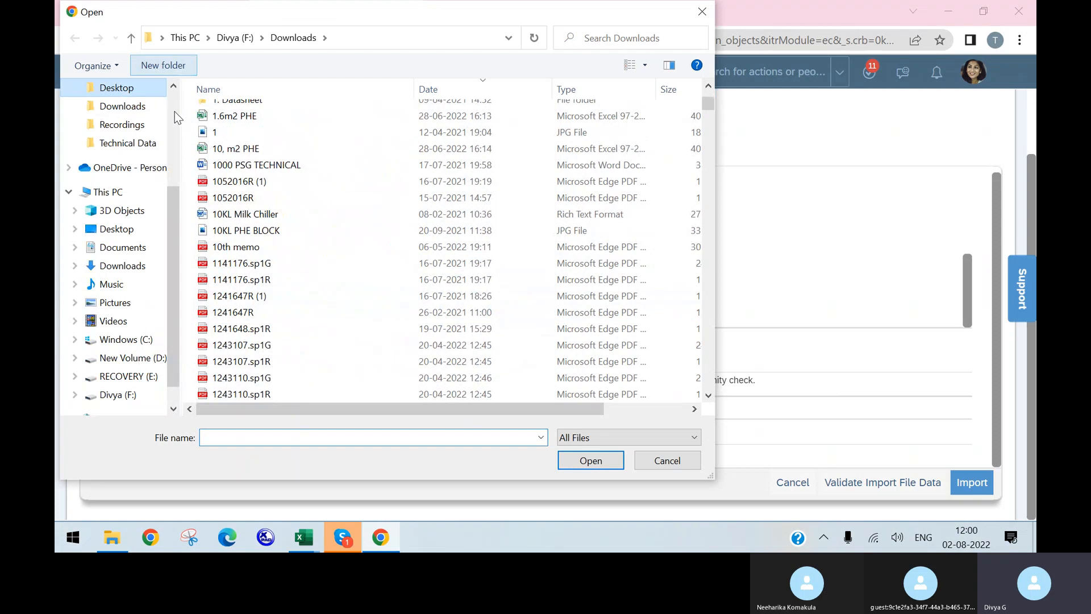
pyautogui.scroll(-1, 431, 227)
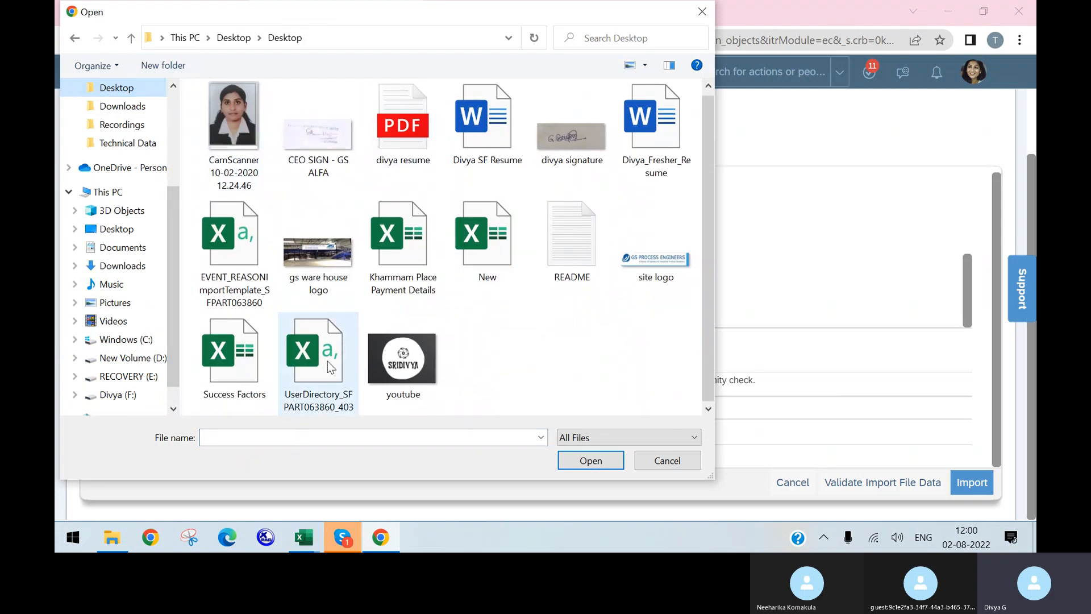
pyautogui.click(337, 377)
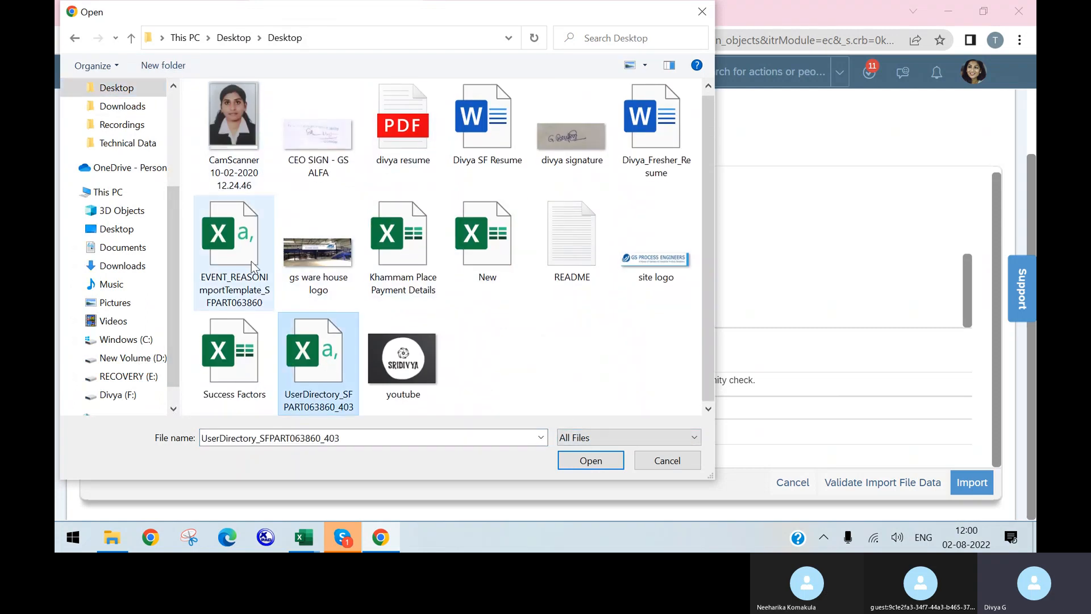
pyautogui.click(244, 245)
pyautogui.click(591, 461)
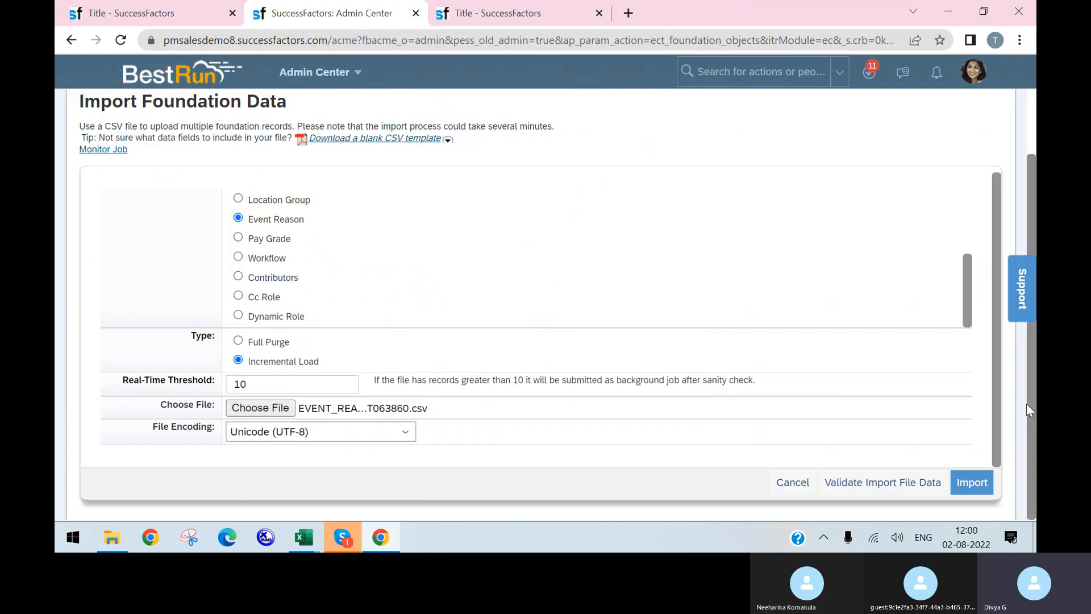
pyautogui.click(964, 484)
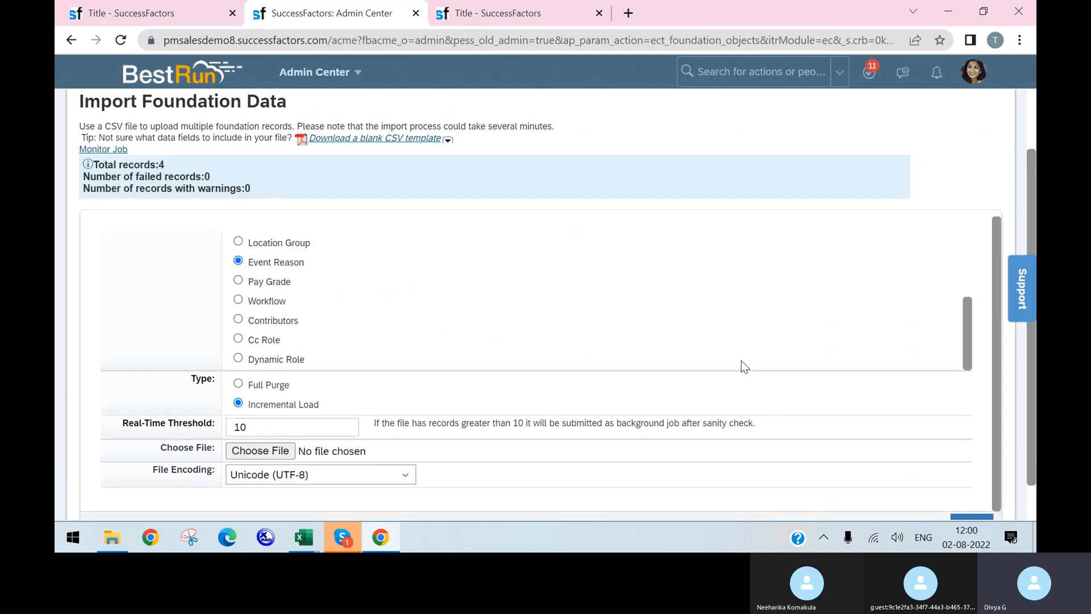
pyautogui.scroll(-2, 741, 361)
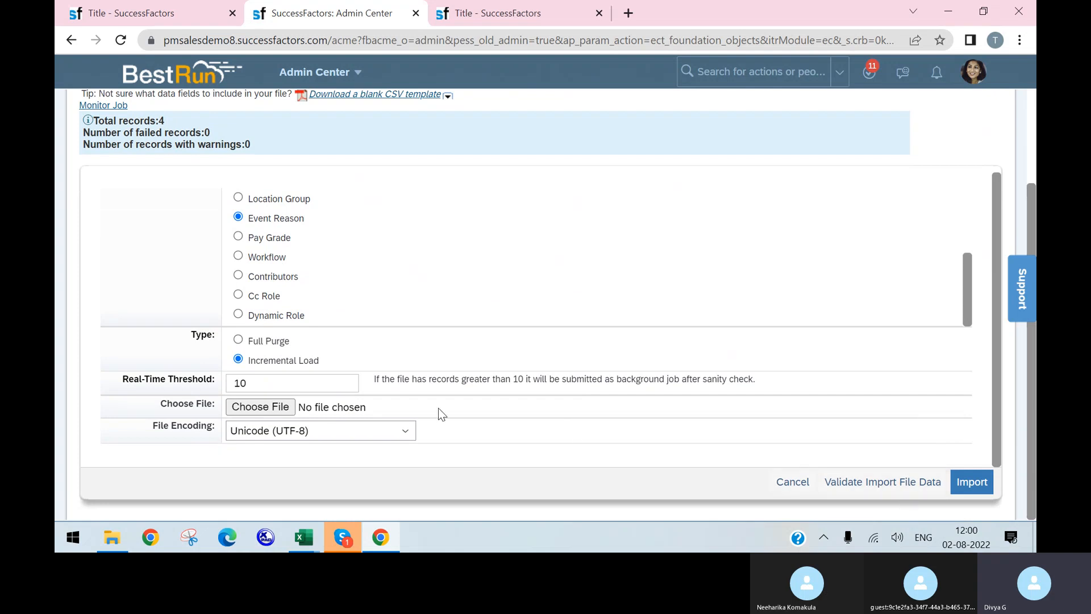
# Re-attach the EVENT_REASON template CSV and validate it: 4 records, 0 failed, 0 warnings
pyautogui.click(280, 407)
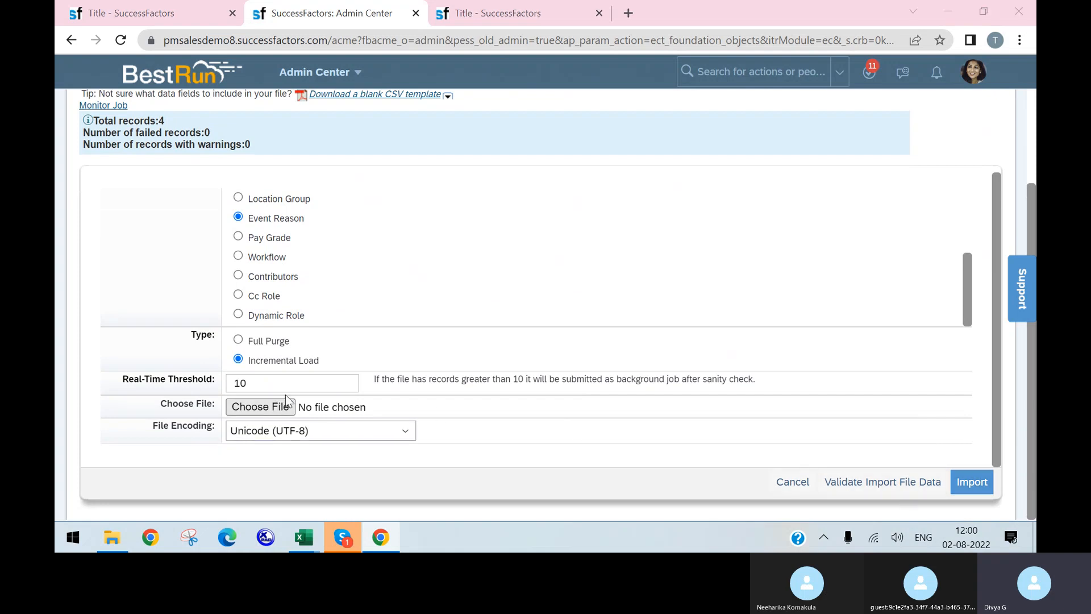
pyautogui.click(272, 255)
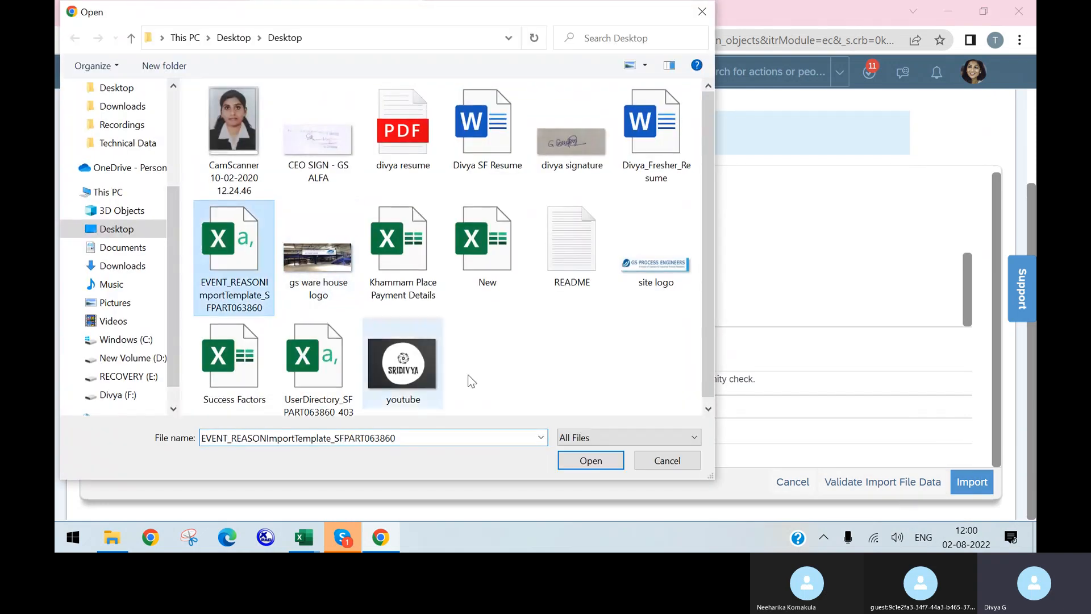
pyautogui.click(591, 460)
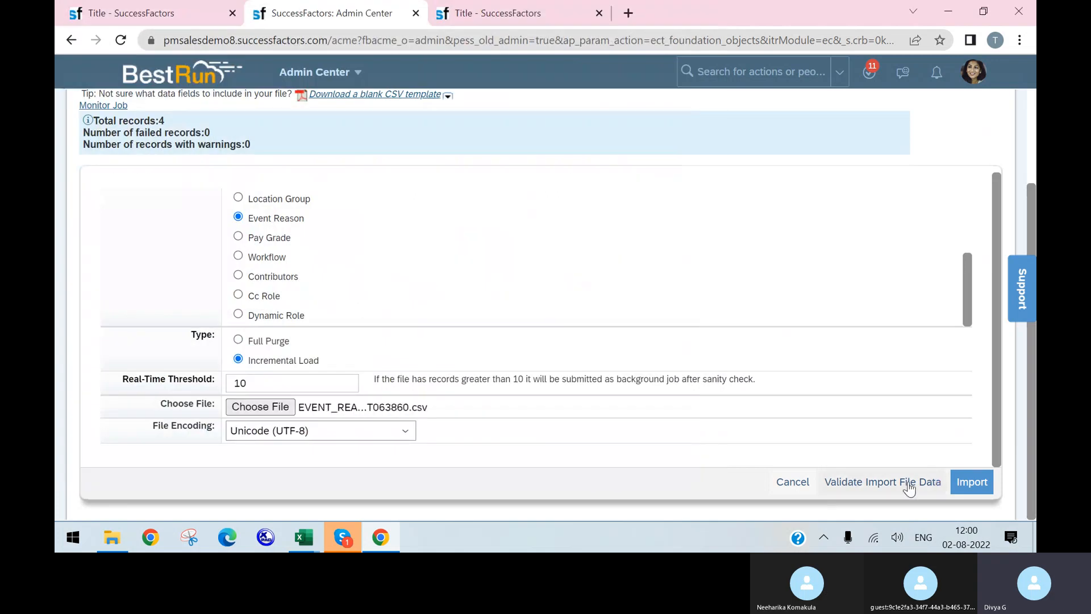
pyautogui.click(865, 482)
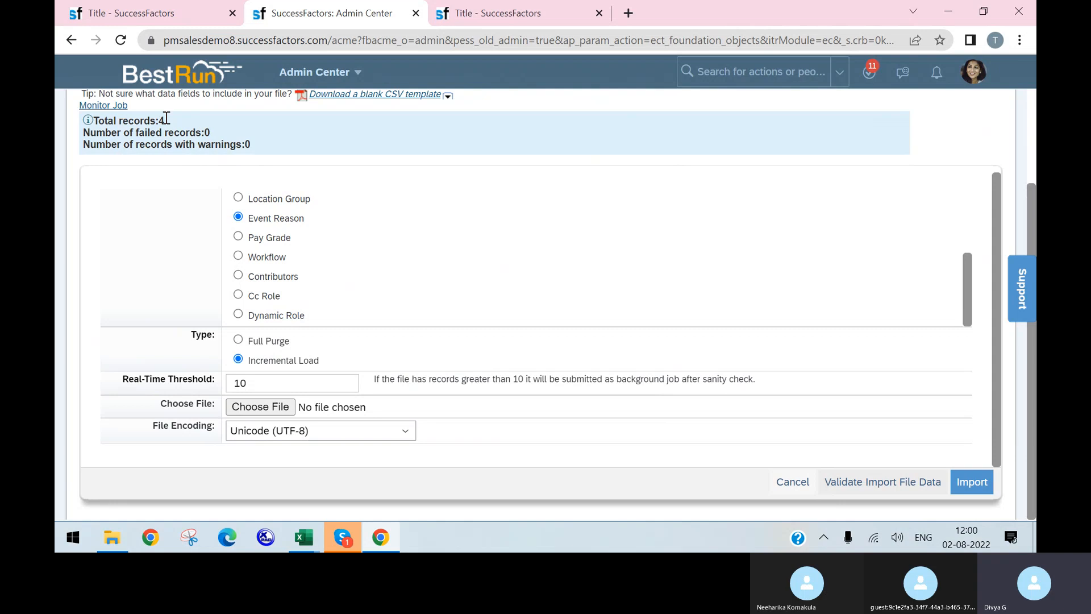
pyautogui.click(514, 15)
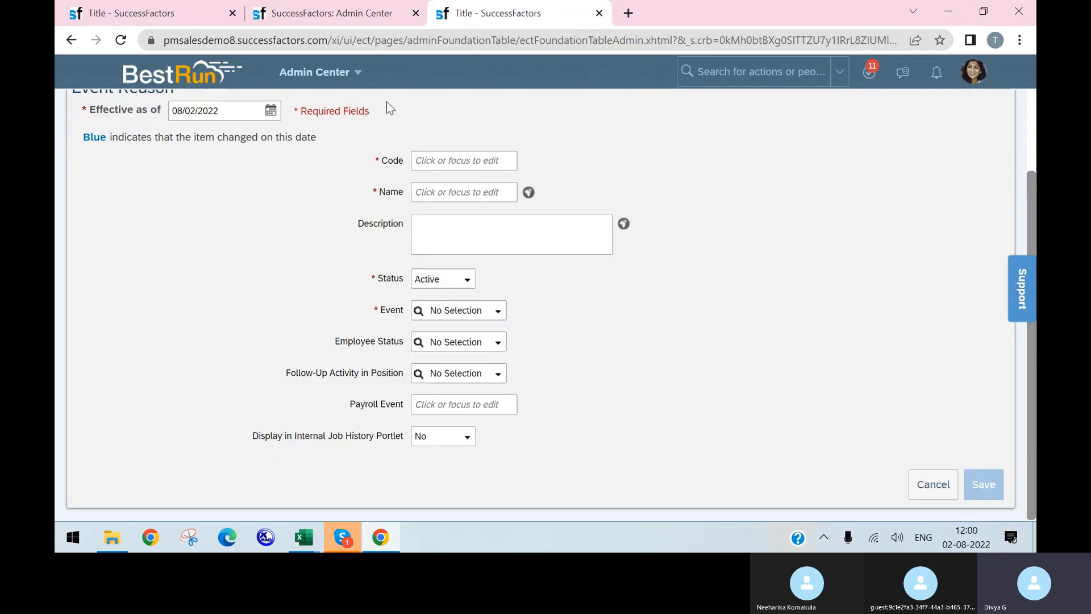
# Copy HIRNEW_123 from the import template and open that event reason in Manage Organization, Pay and Job Structures
pyautogui.click(105, 15)
pyautogui.click(270, 145)
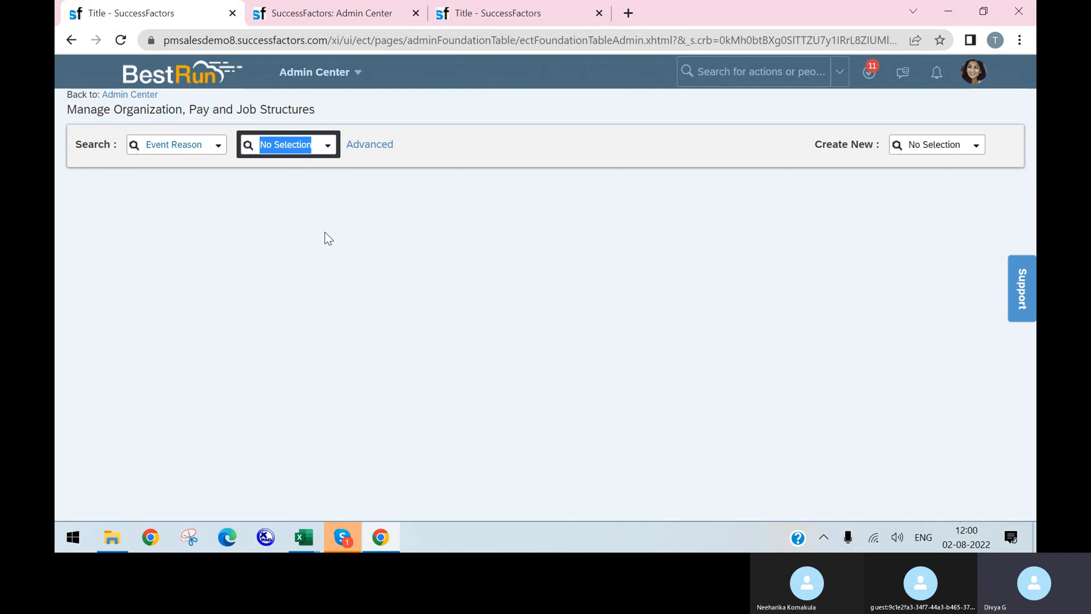
pyautogui.moveTo(305, 538)
pyautogui.click(424, 465)
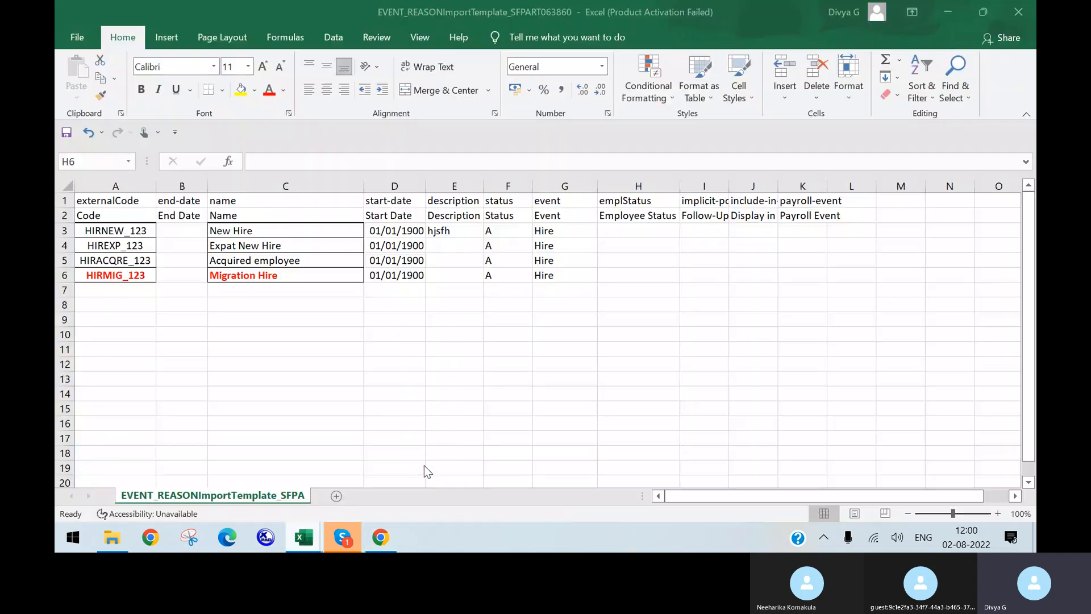
pyautogui.click(139, 230)
pyautogui.doubleClick(139, 230)
pyautogui.hotkey('ctrl', 'c')
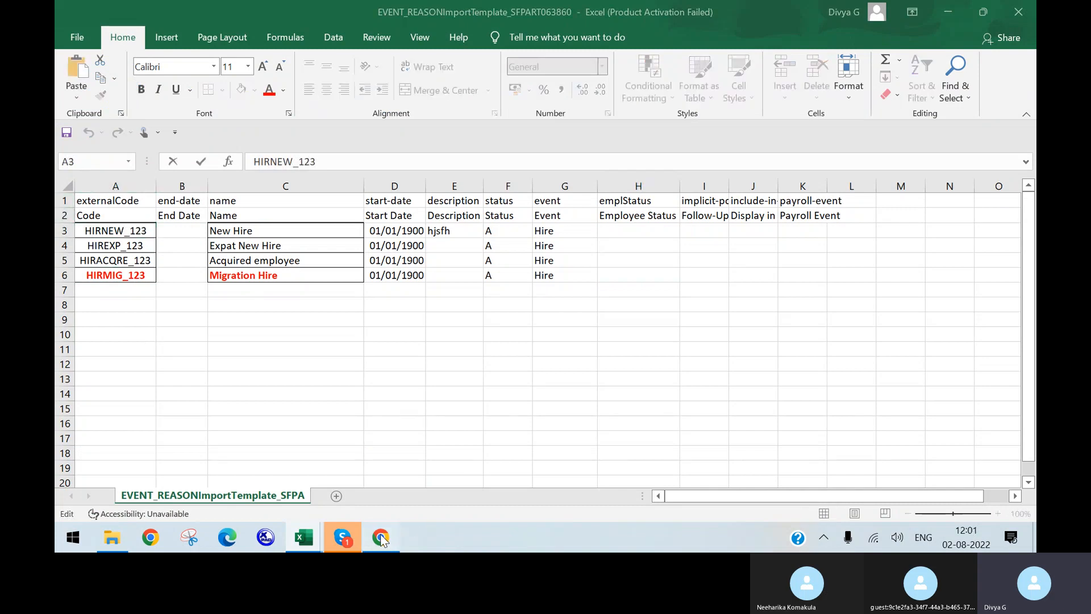
pyautogui.click(381, 536)
pyautogui.rightClick(381, 536)
pyautogui.click(286, 149)
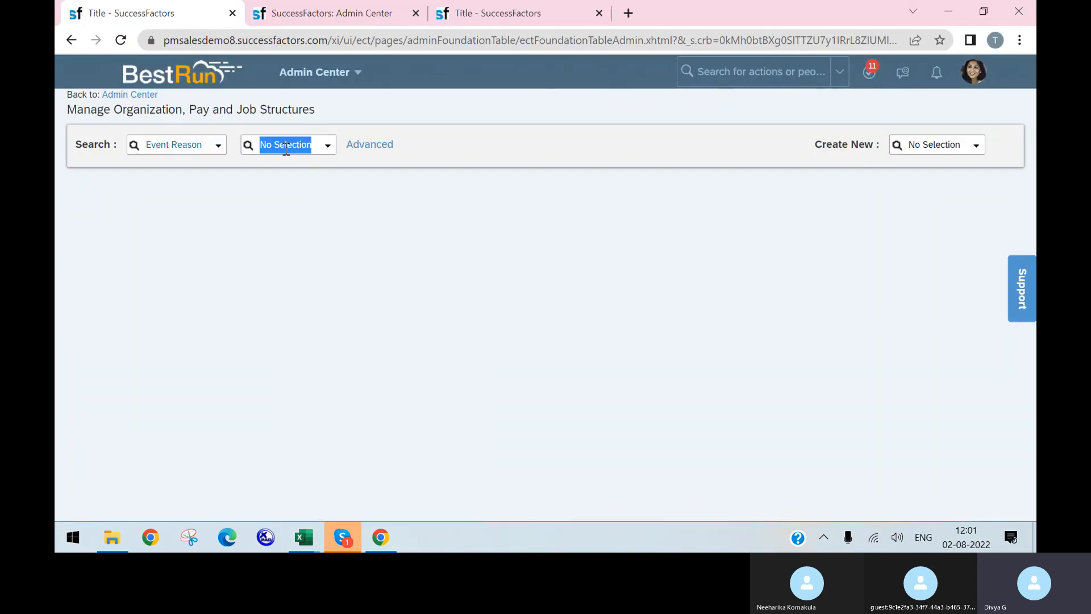
pyautogui.hotkey('ctrl', 'v')
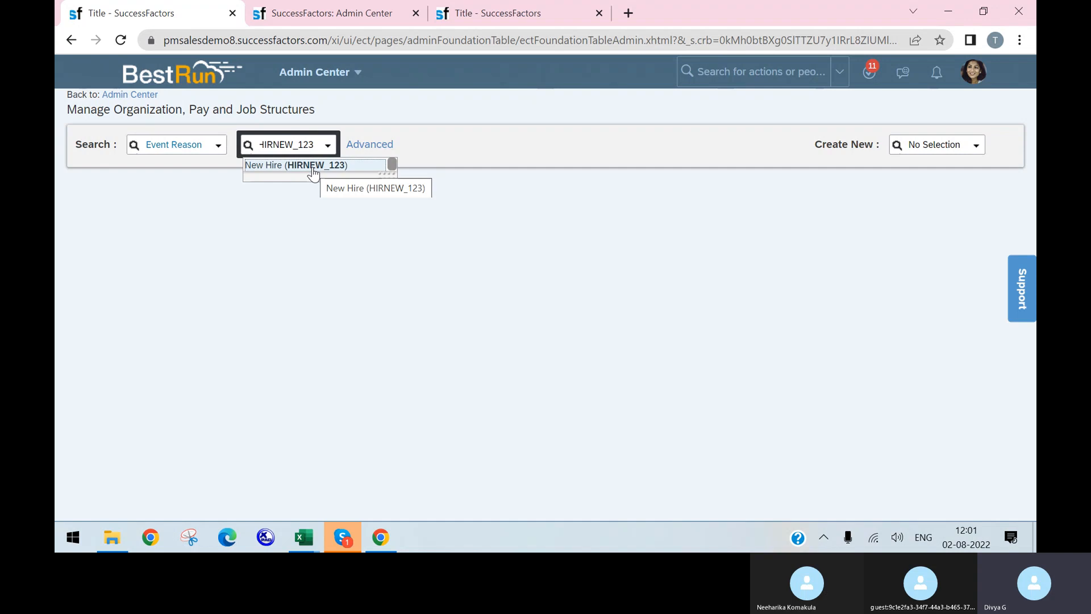
pyautogui.click(313, 165)
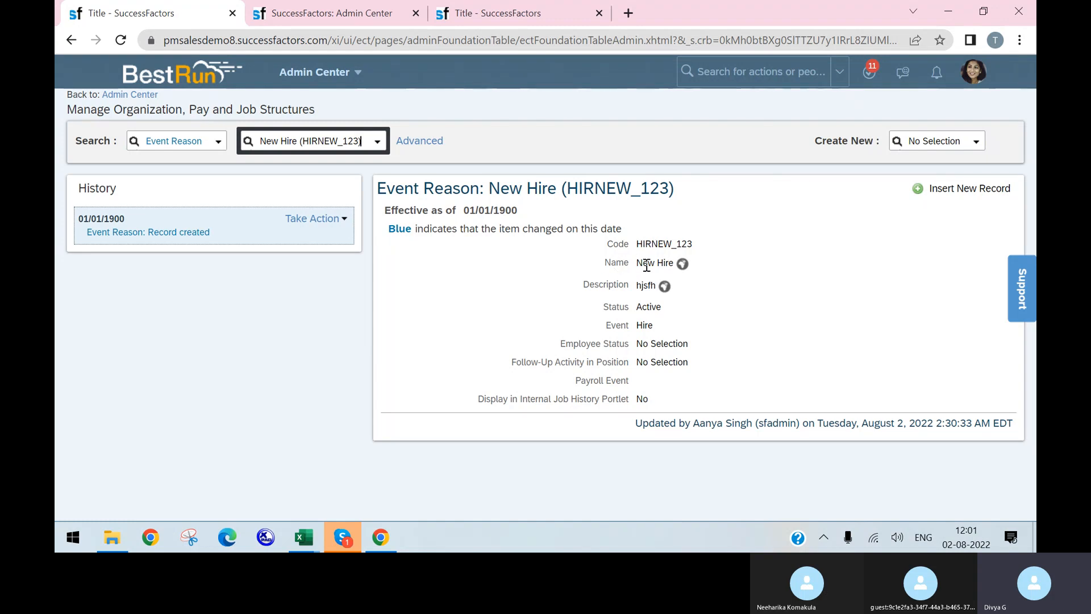
# Compare the record's name New Hire, description hjsfh and Active status against the template row
pyautogui.click(304, 537)
pyautogui.click(435, 459)
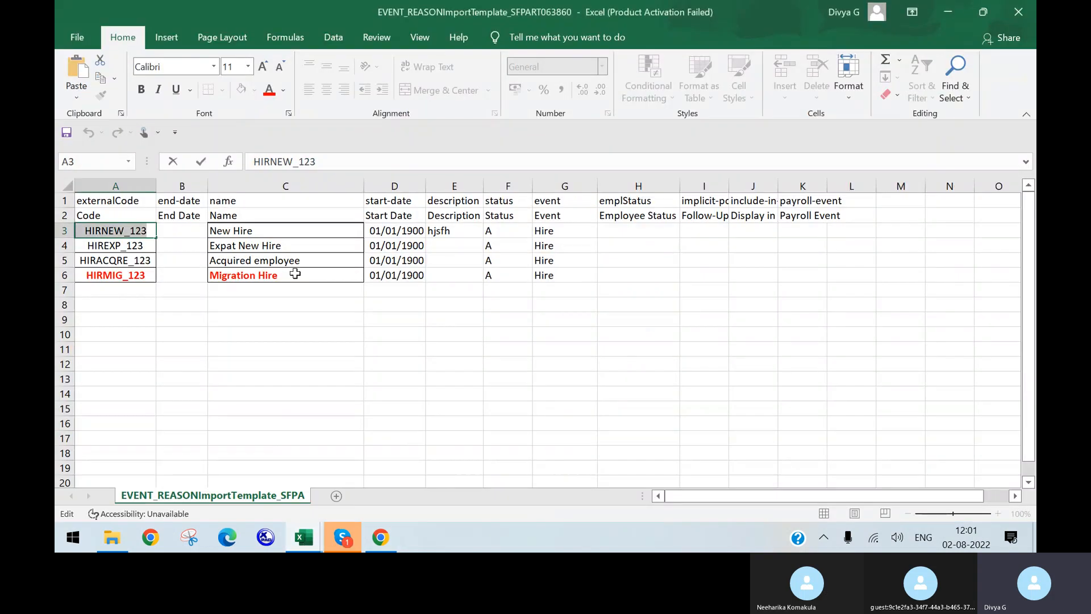
pyautogui.click(251, 227)
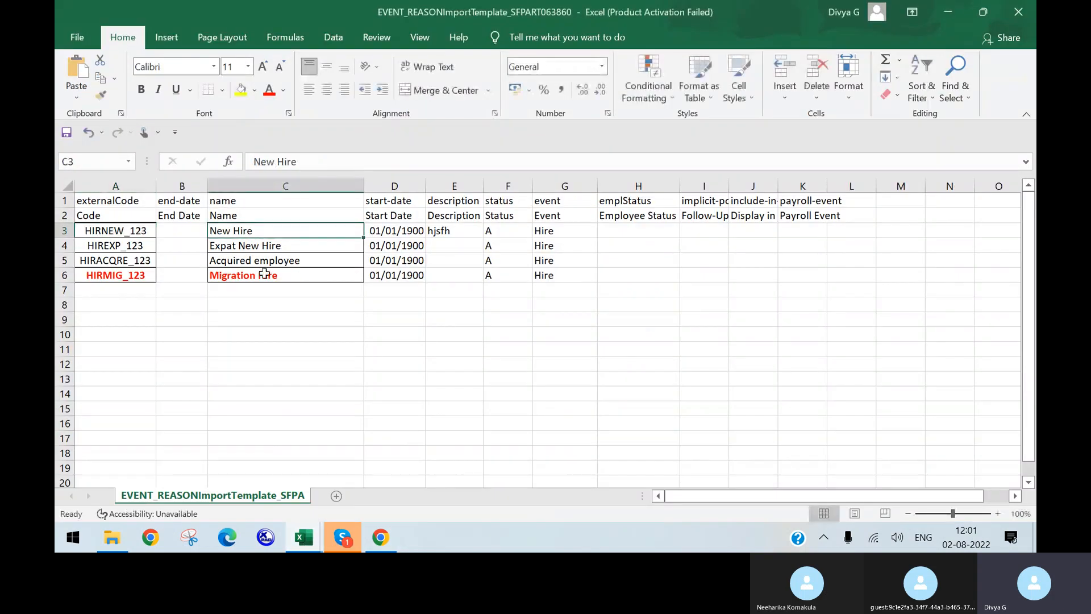
pyautogui.click(374, 527)
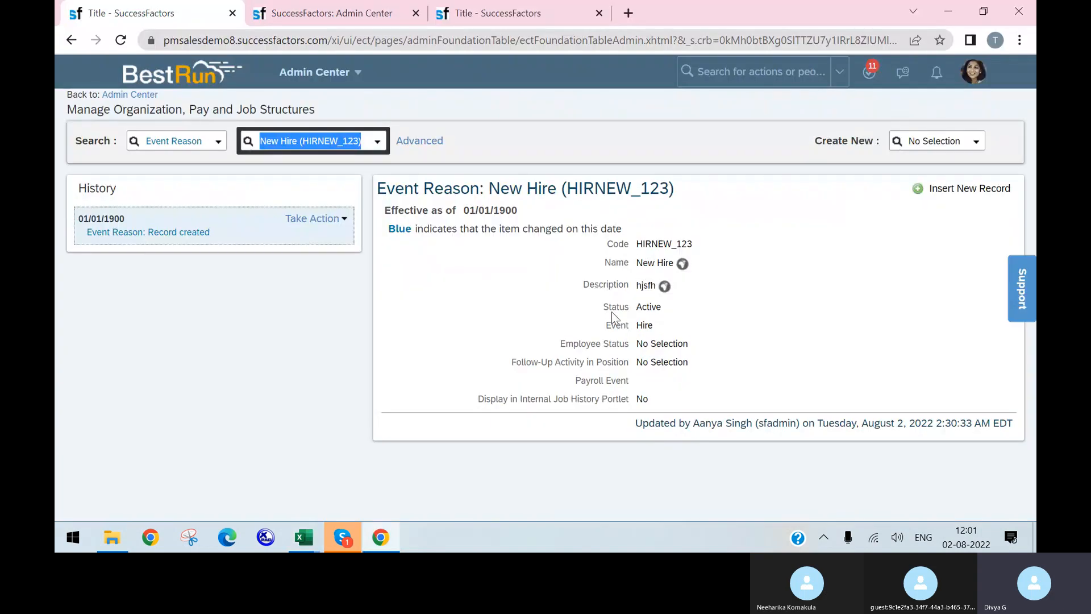
pyautogui.hotkey('alt', 'Tab')
pyautogui.click(458, 233)
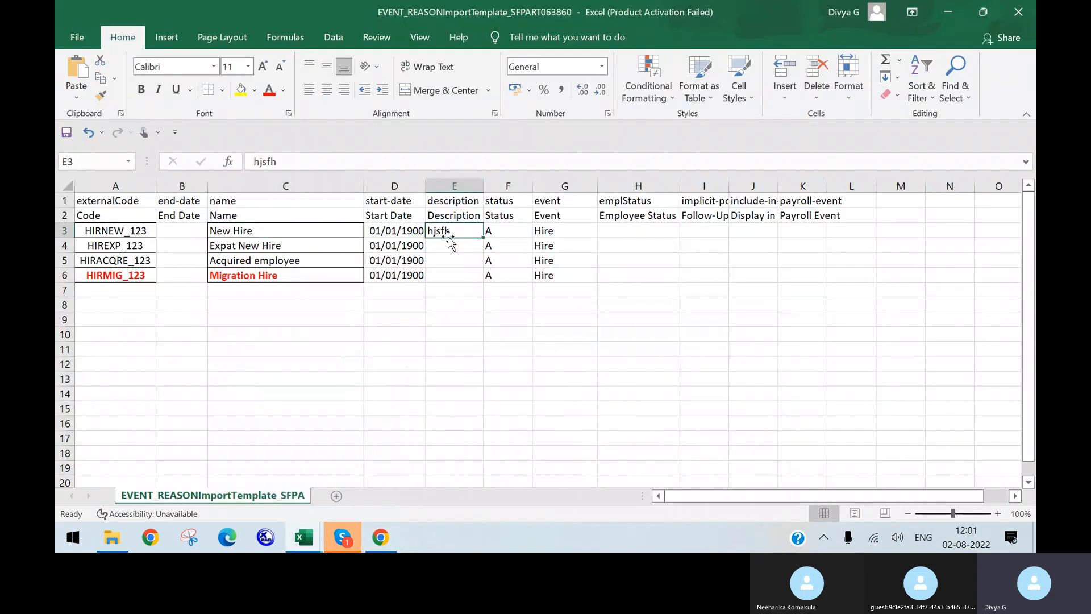
pyautogui.click(380, 537)
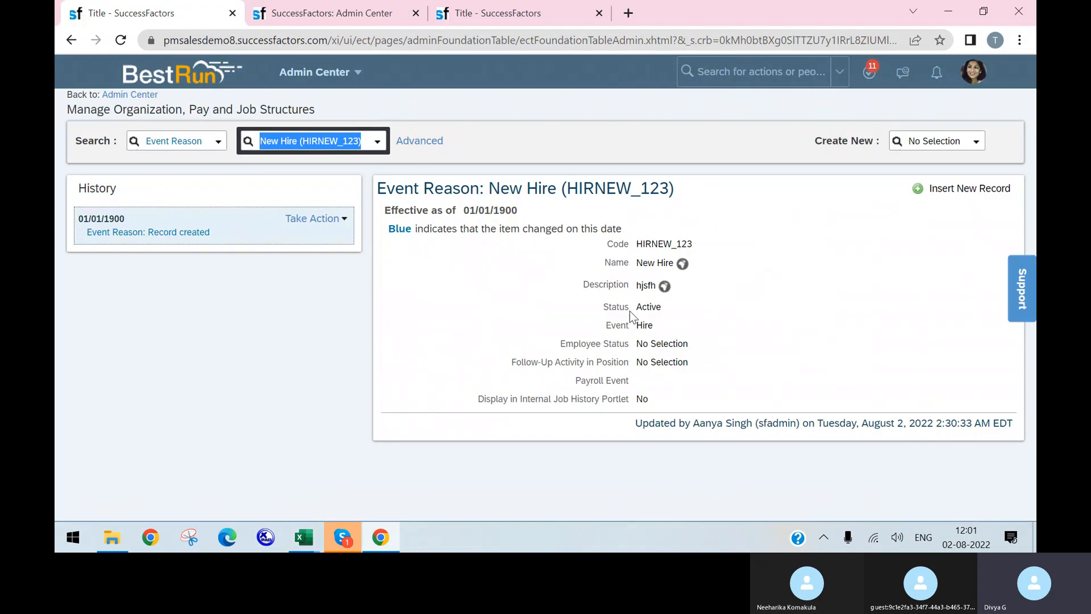
pyautogui.moveTo(637, 307); pyautogui.dragTo(649, 325)
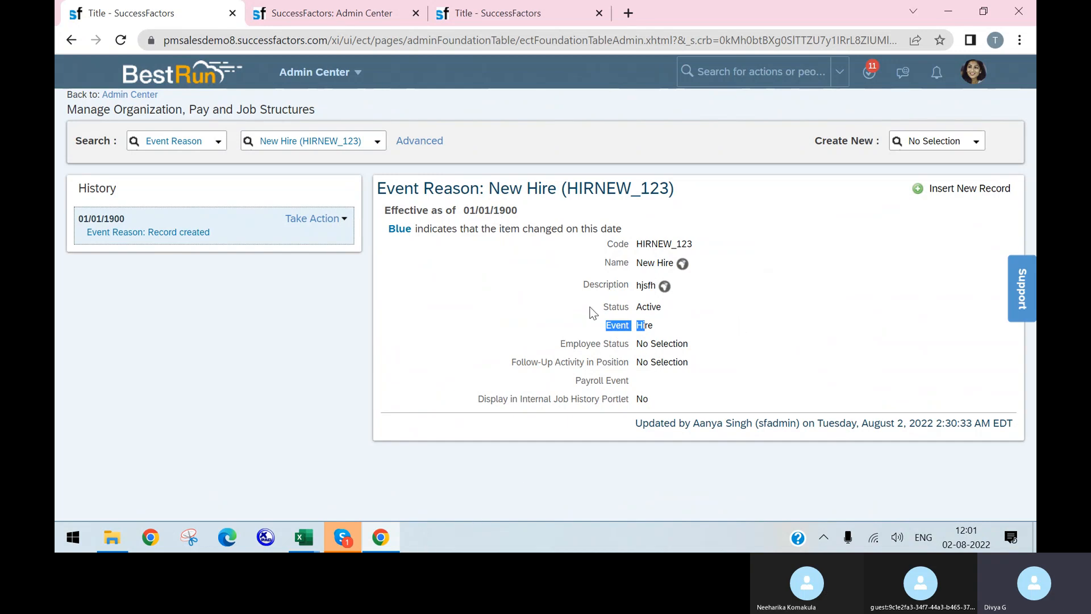
pyautogui.click(381, 543)
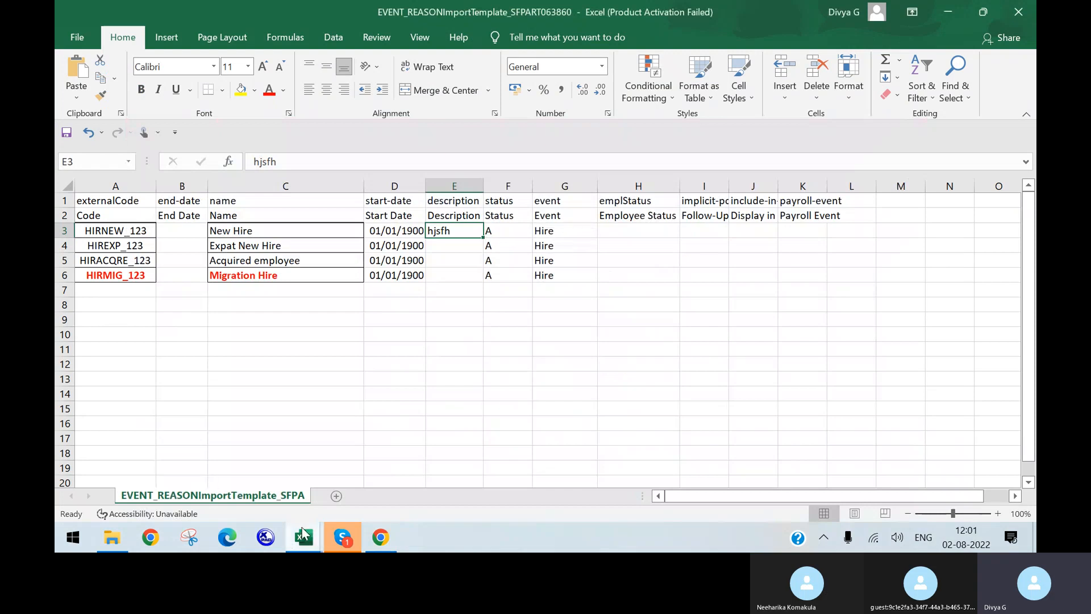
pyautogui.moveTo(304, 535)
pyautogui.click(270, 451)
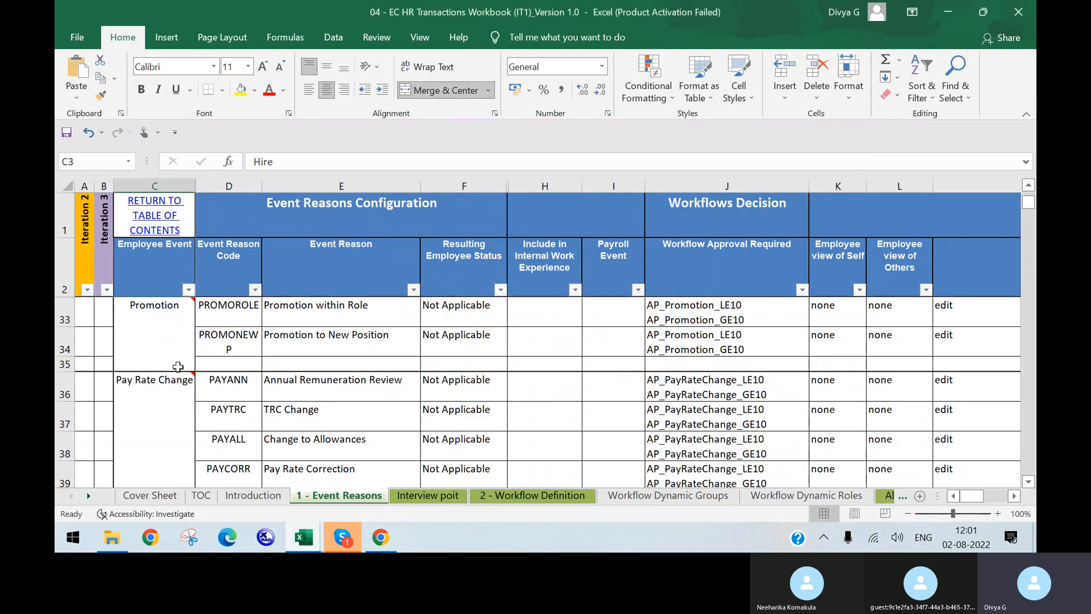
# Locate the Rehire (REHREH) row in the HR Transactions workbook, then select G7 in the import template
pyautogui.scroll(-1, 178, 368)
pyautogui.scroll(2, 177, 370)
pyautogui.scroll(-1, 176, 398)
pyautogui.scroll(-4, 179, 404)
pyautogui.scroll(14, 176, 404)
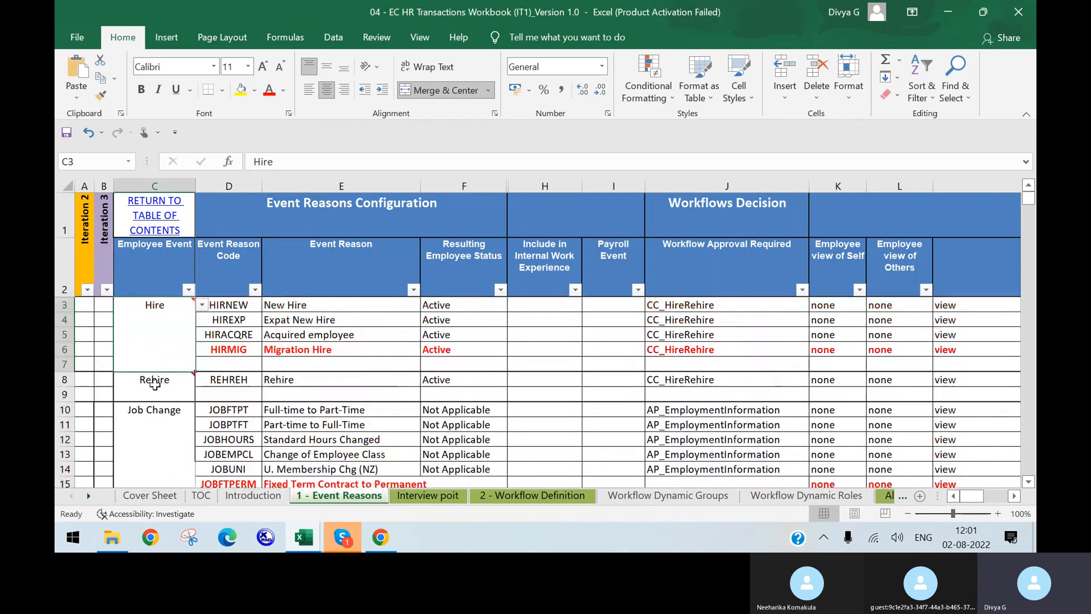
pyautogui.click(155, 392)
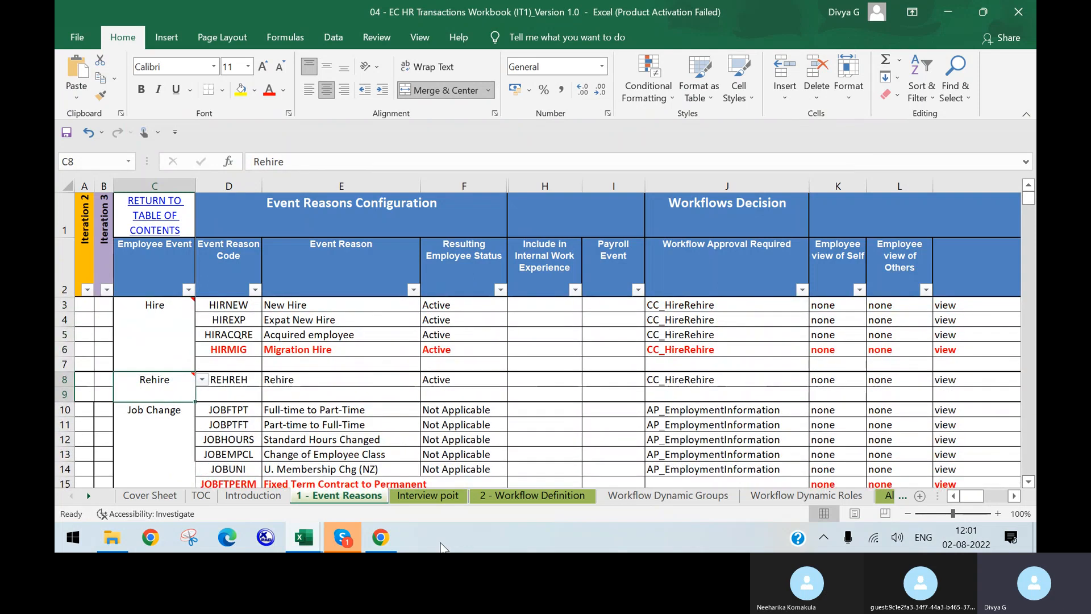
pyautogui.moveTo(304, 537)
pyautogui.click(496, 452)
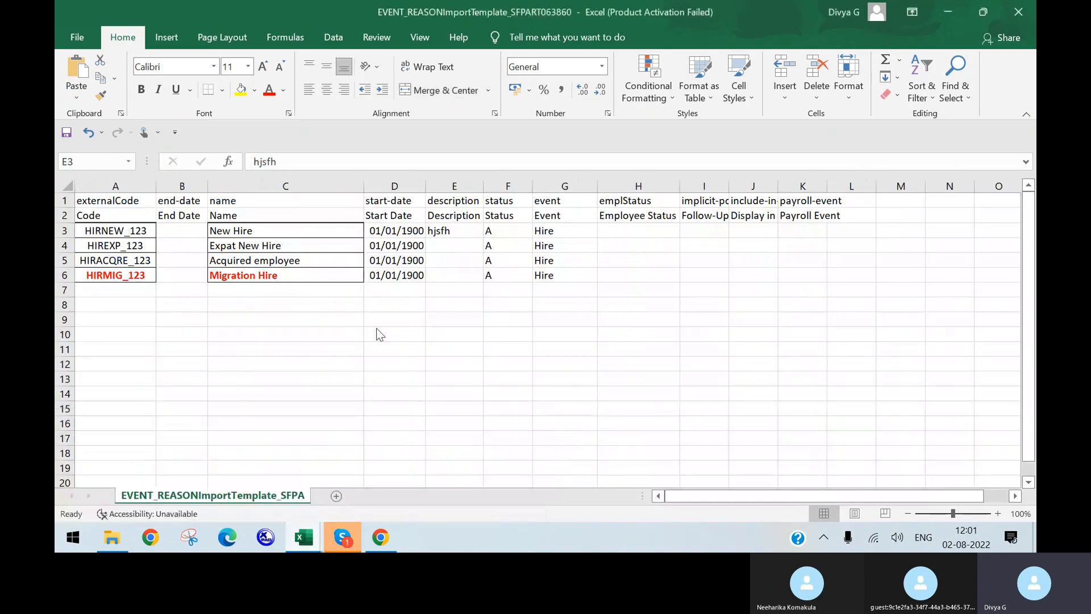
pyautogui.click(579, 294)
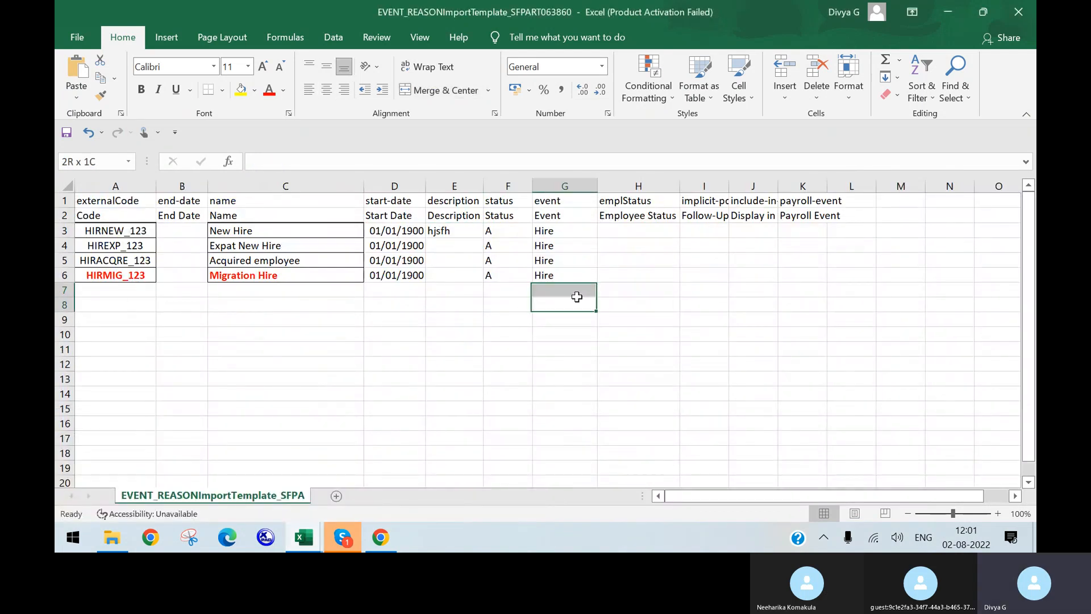
# Enter Rehire in the event column at G7 of the import template
pyautogui.write('R')
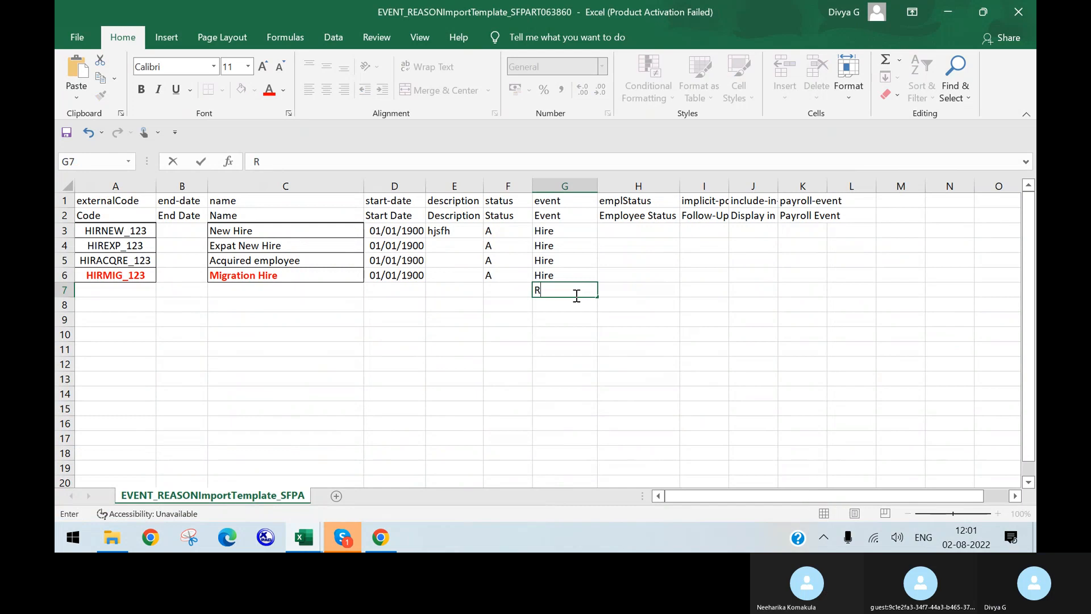
pyautogui.write('ehire')
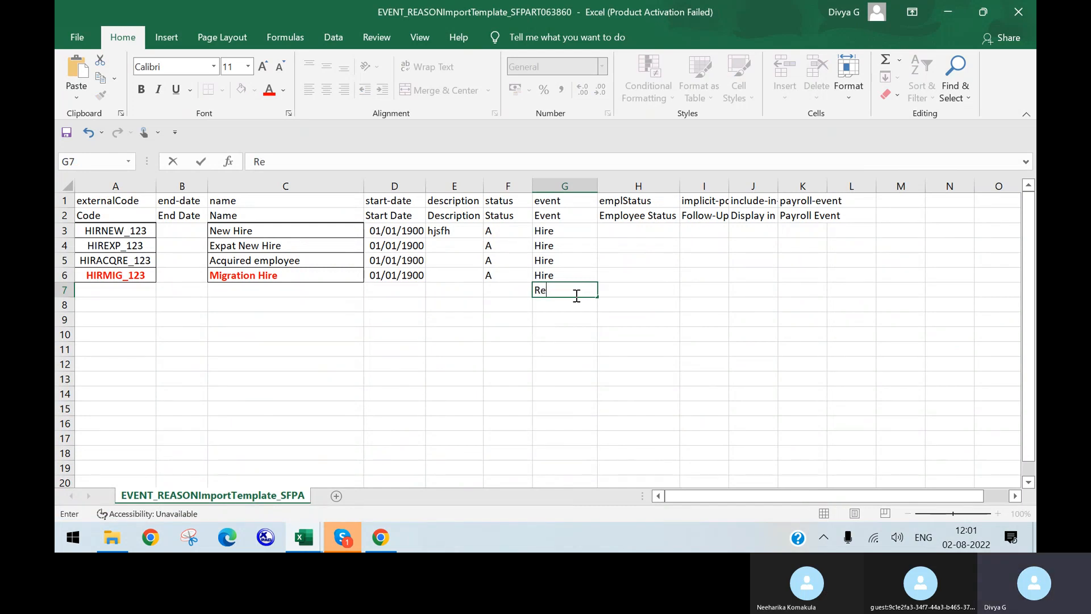
pyautogui.press('Return')
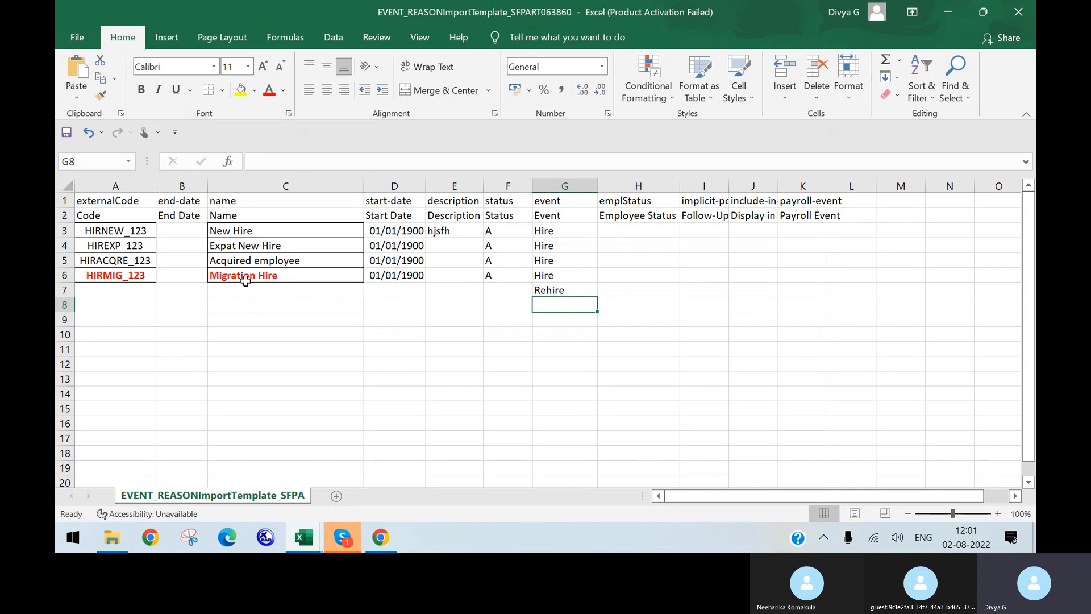
pyautogui.moveTo(245, 281); pyautogui.dragTo(253, 291)
# Review the REHREH Rehire entry and its comment in the HR Transactions workbook without editing
pyautogui.click(301, 532)
pyautogui.click(418, 472)
pyautogui.click(303, 537)
pyautogui.rightClick(303, 537)
pyautogui.click(687, 386)
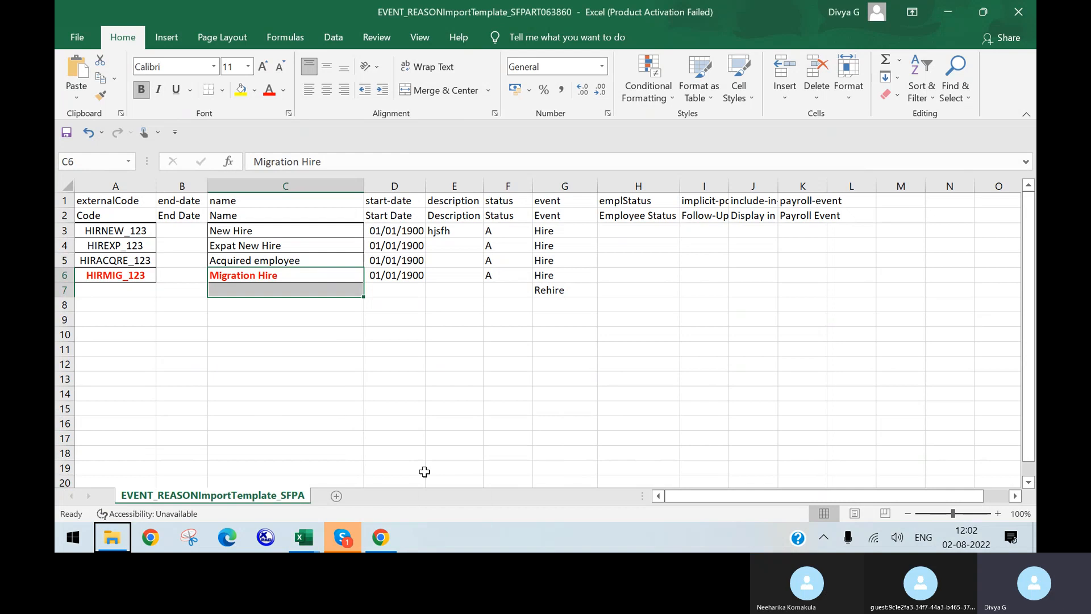
pyautogui.click(305, 534)
pyautogui.click(336, 478)
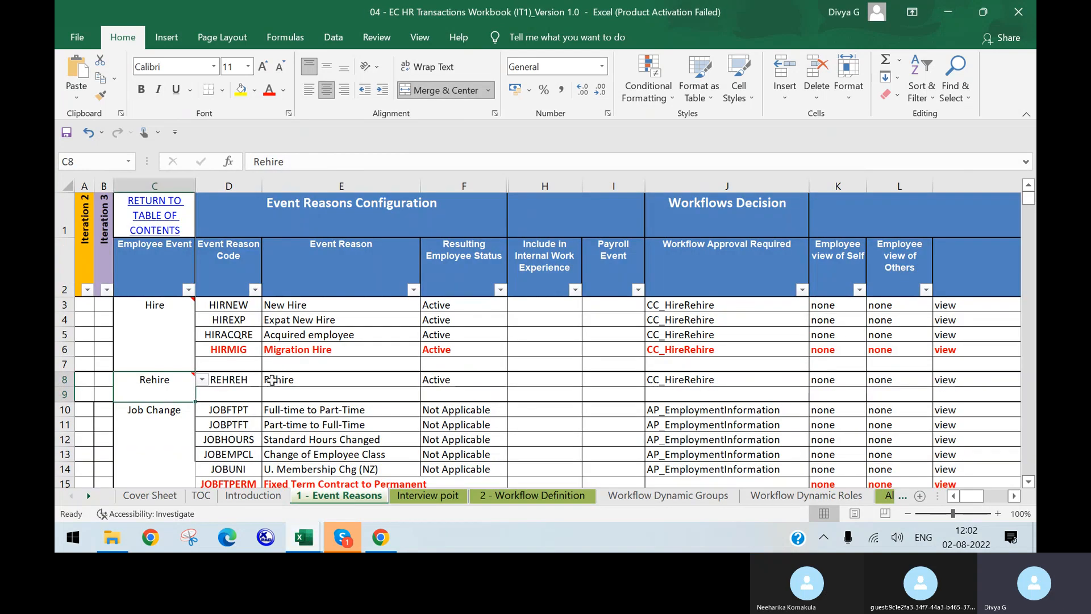
pyautogui.click(273, 379)
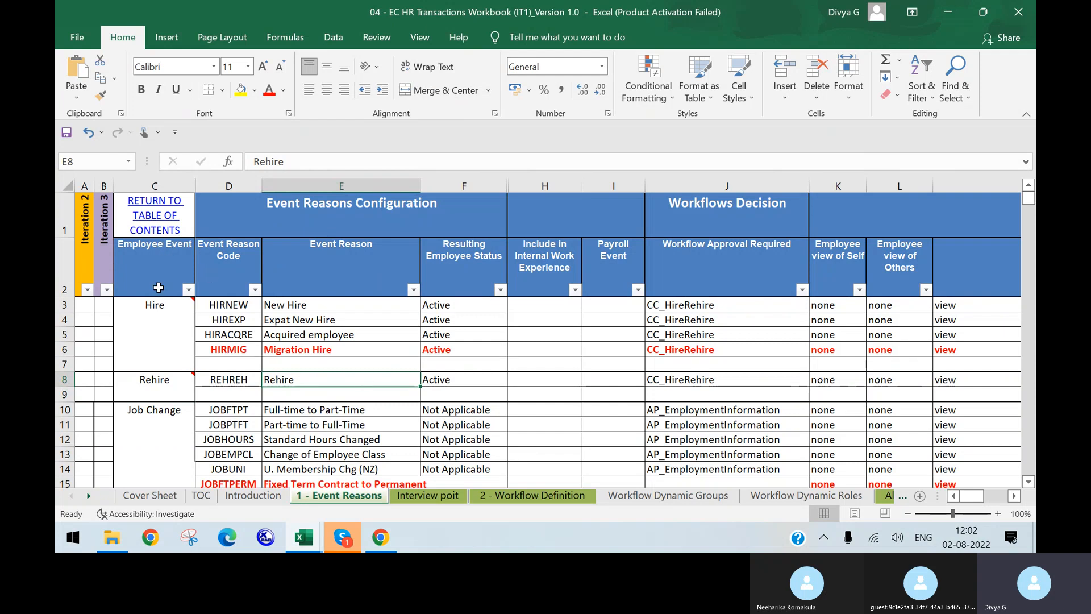
pyautogui.click(143, 389)
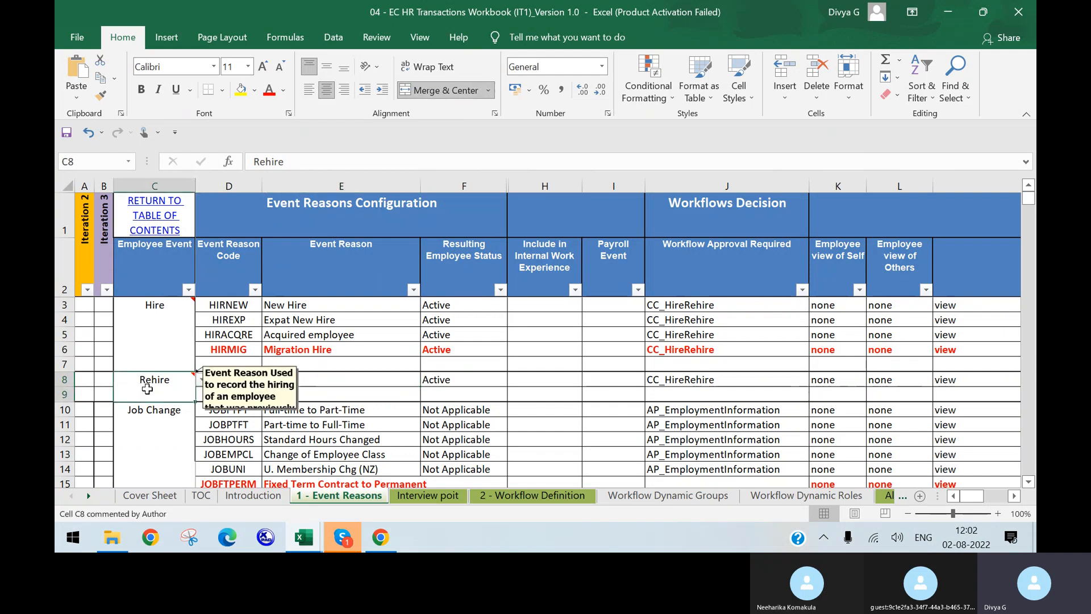
pyautogui.click(315, 426)
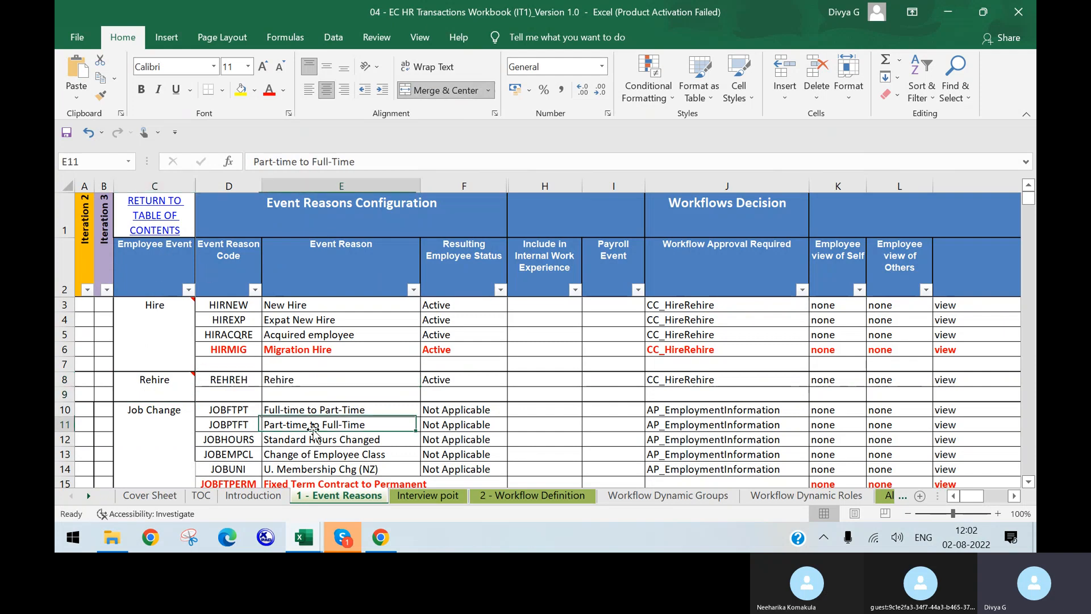
pyautogui.doubleClick(245, 379)
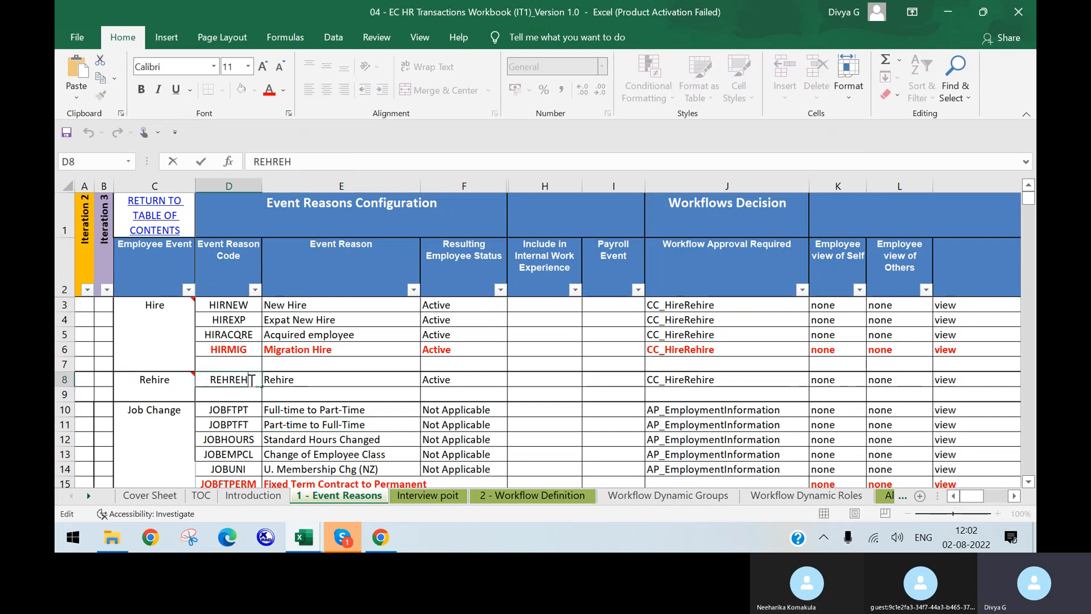
pyautogui.doubleClick(251, 379)
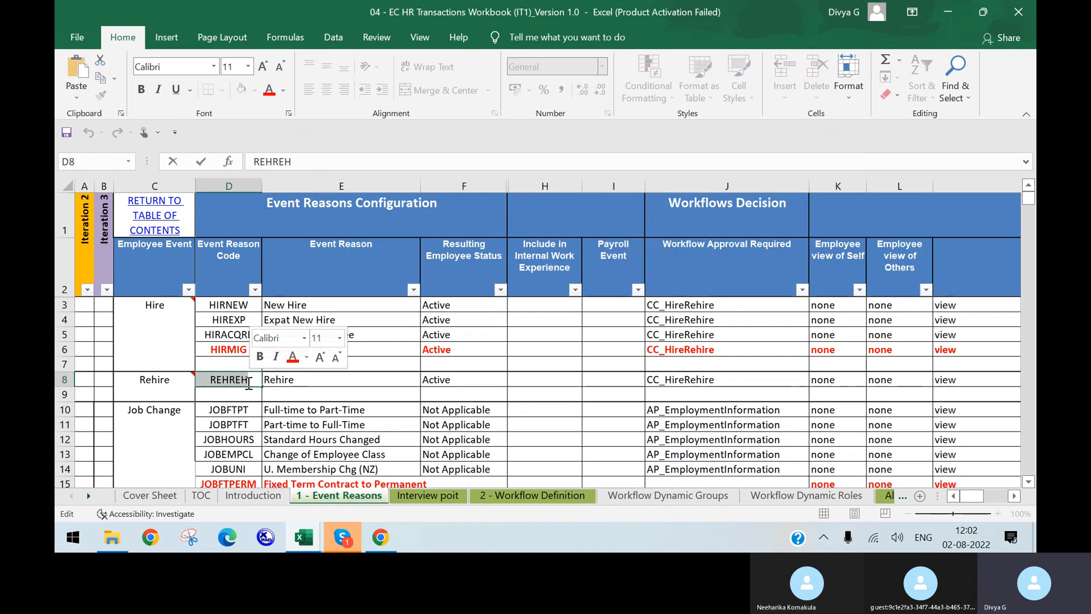
pyautogui.click(159, 430)
# Look over the Job Change event reasons, including Casual to Permanent
pyautogui.scroll(-2, 255, 425)
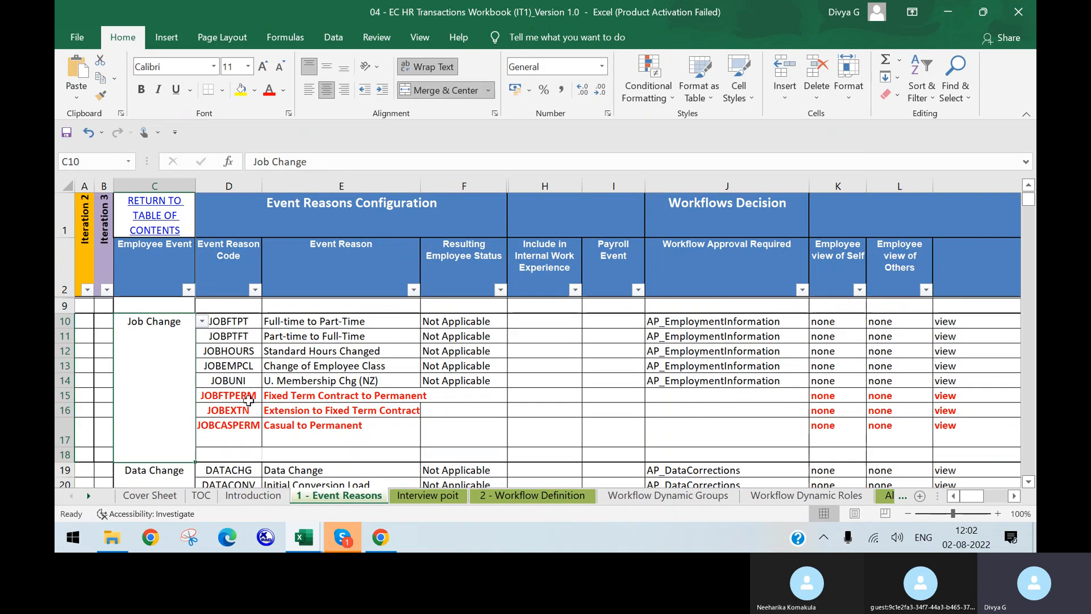
pyautogui.click(344, 320)
pyautogui.click(338, 382)
pyautogui.click(322, 429)
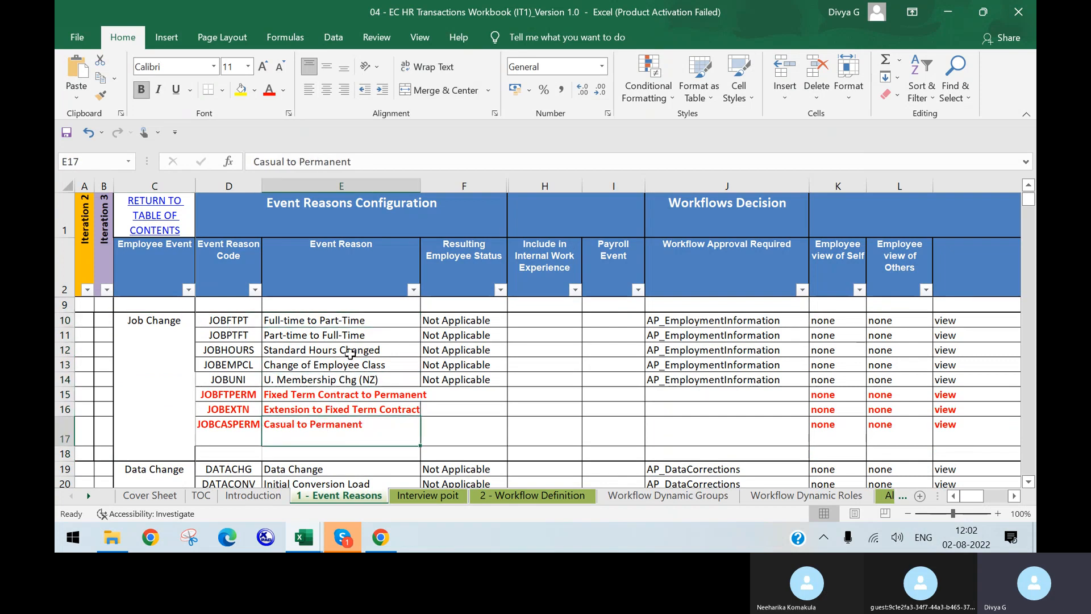
pyautogui.moveTo(359, 336); pyautogui.dragTo(358, 351)
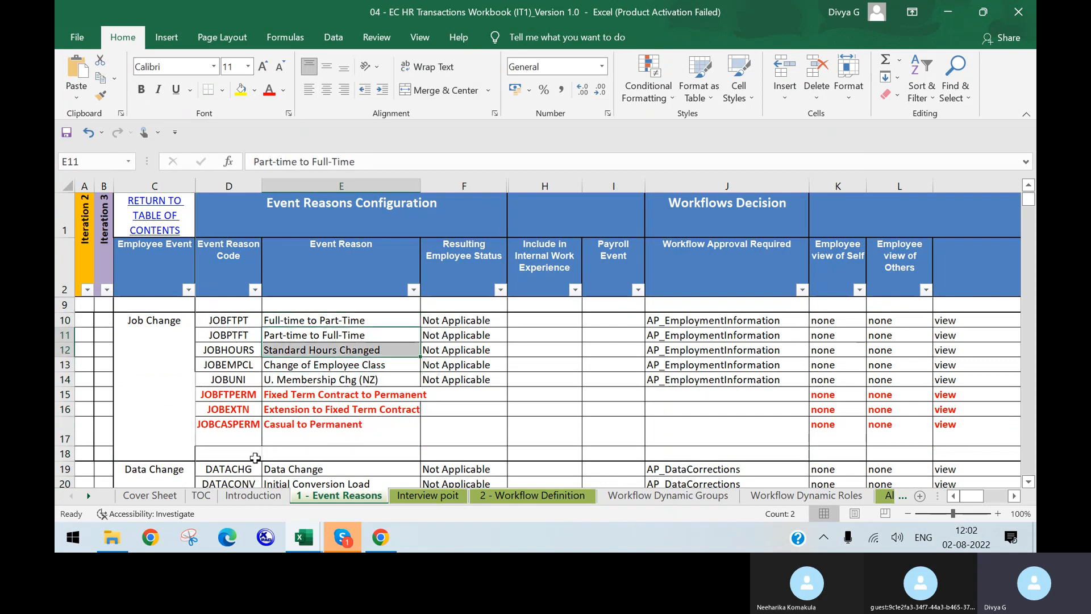
pyautogui.click(381, 537)
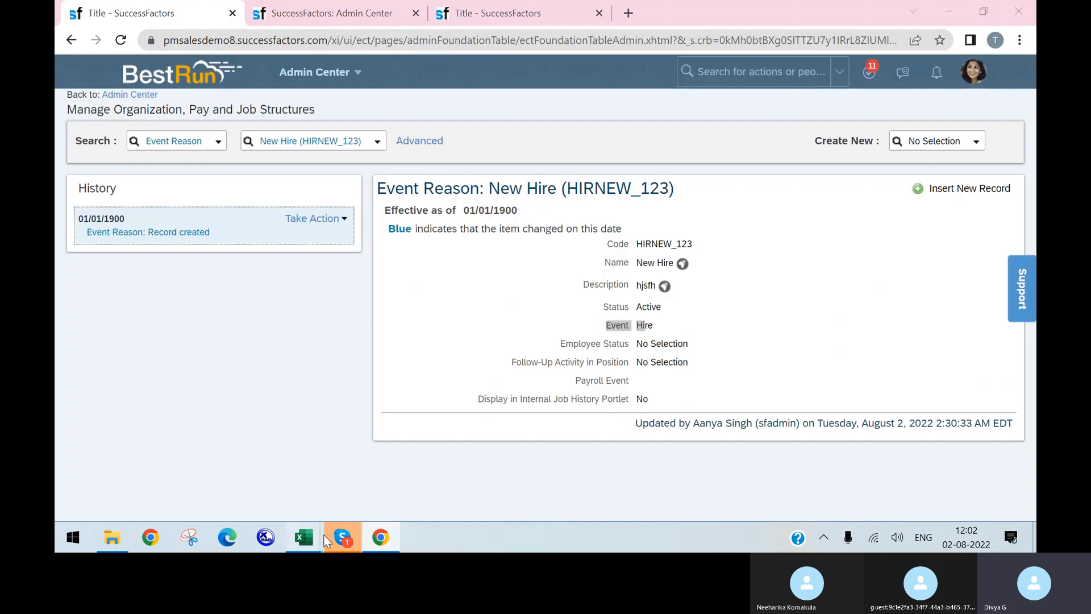
# Move from the import template through the SuccessFactors tabs back to Import Foundation Data
pyautogui.moveTo(304, 537)
pyautogui.click(449, 477)
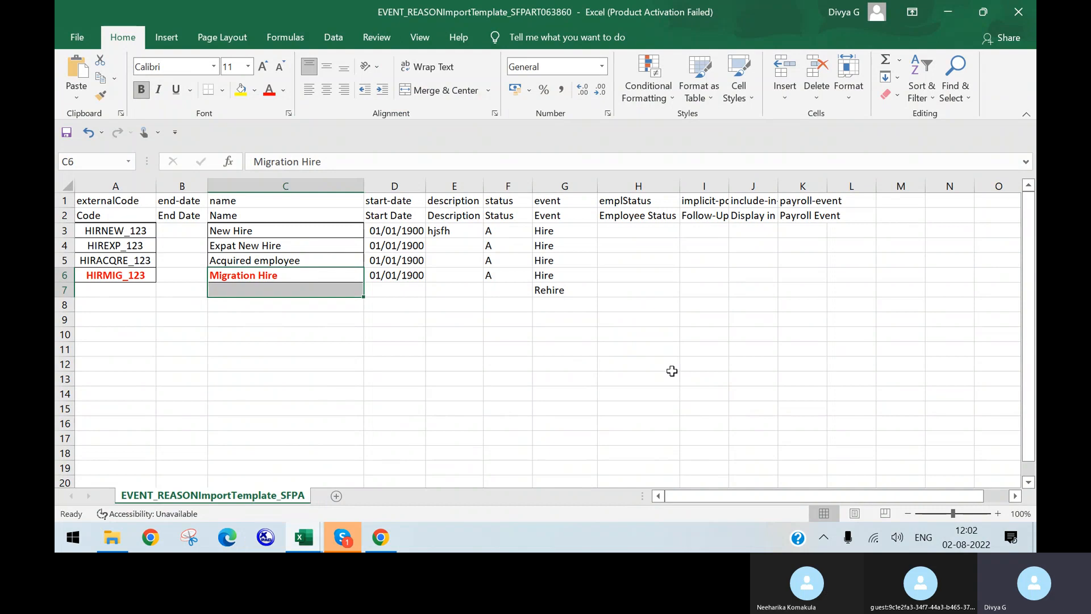
pyautogui.click(380, 537)
pyautogui.click(300, 5)
pyautogui.click(514, 12)
pyautogui.click(349, 14)
pyautogui.scroll(2, 357, 176)
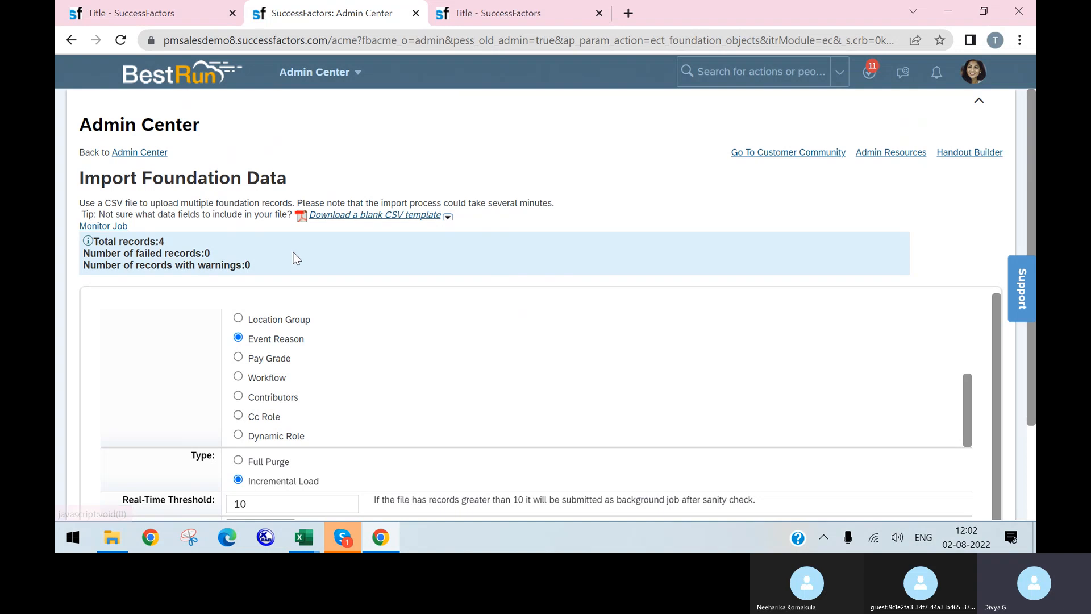
# Review the Event Reason incremental load result (4 records, 0 failed) and open Monitor Jobs
pyautogui.rightClick(304, 537)
pyautogui.click(454, 377)
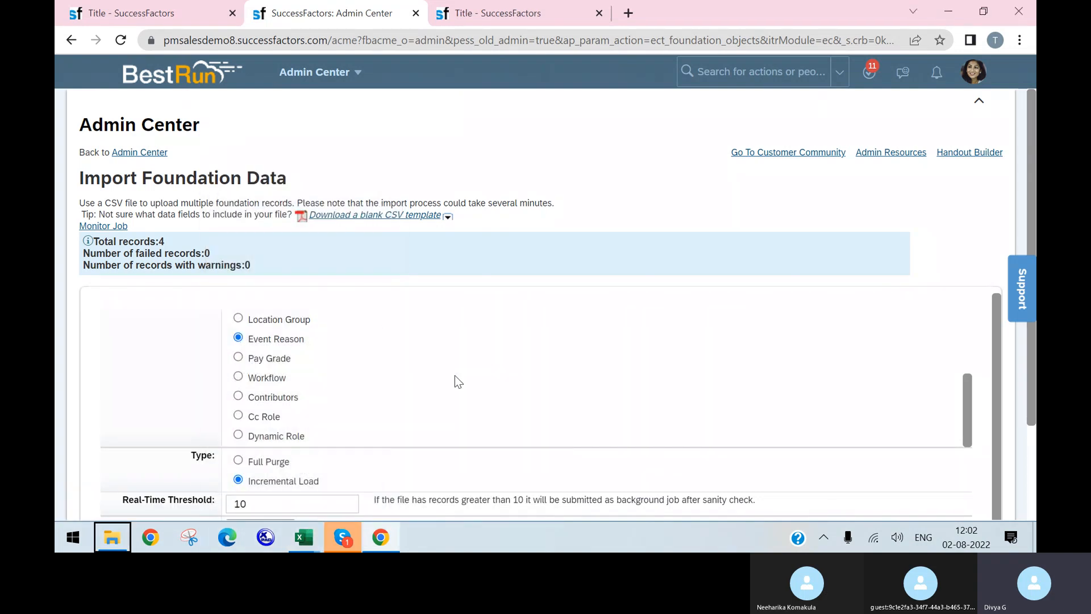
pyautogui.scroll(-2, 373, 365)
pyautogui.click(269, 379)
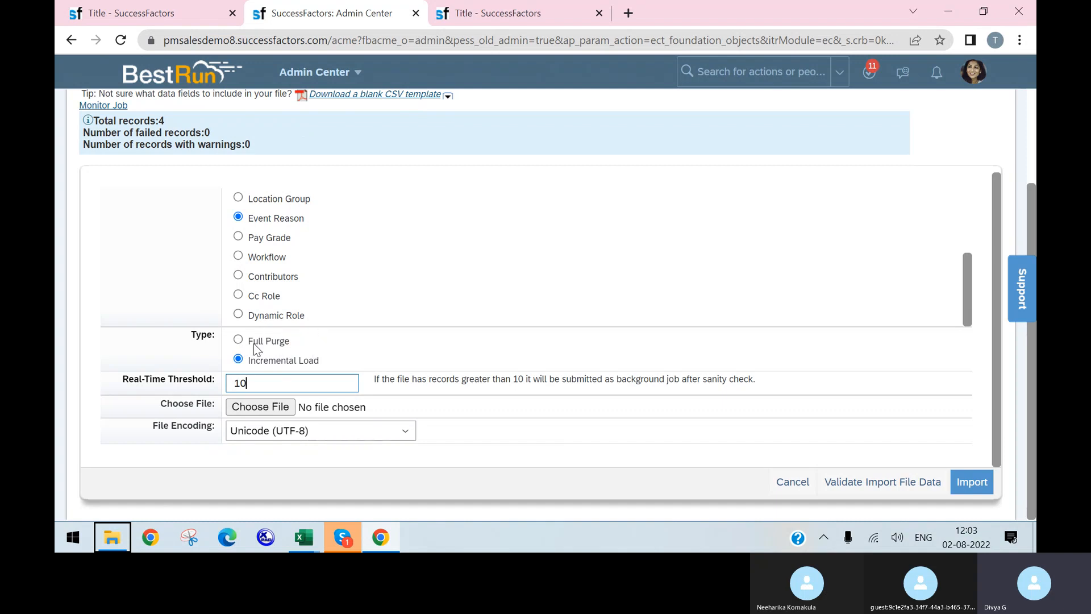
pyautogui.click(237, 364)
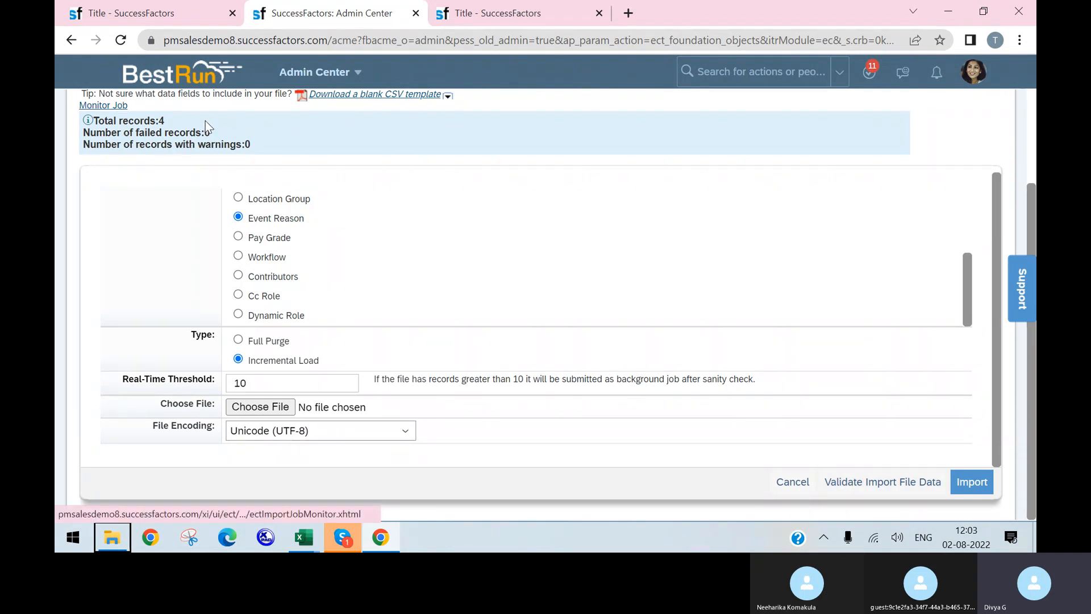
pyautogui.click(118, 106)
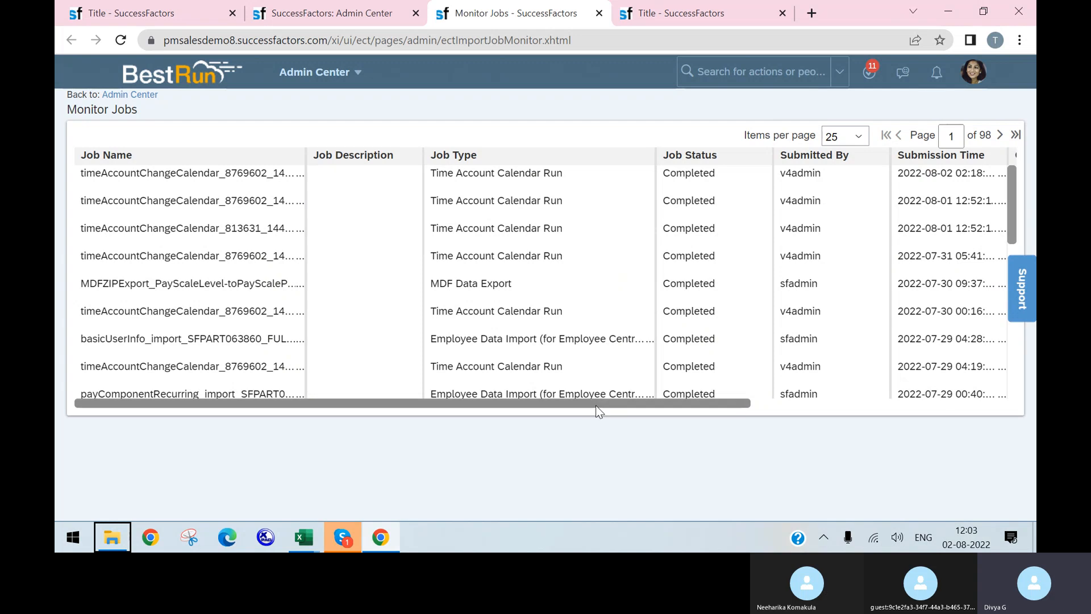
# Scroll through the Monitor Jobs list, then go back to the Import Foundation Data tab
pyautogui.moveTo(596, 404); pyautogui.dragTo(858, 332)
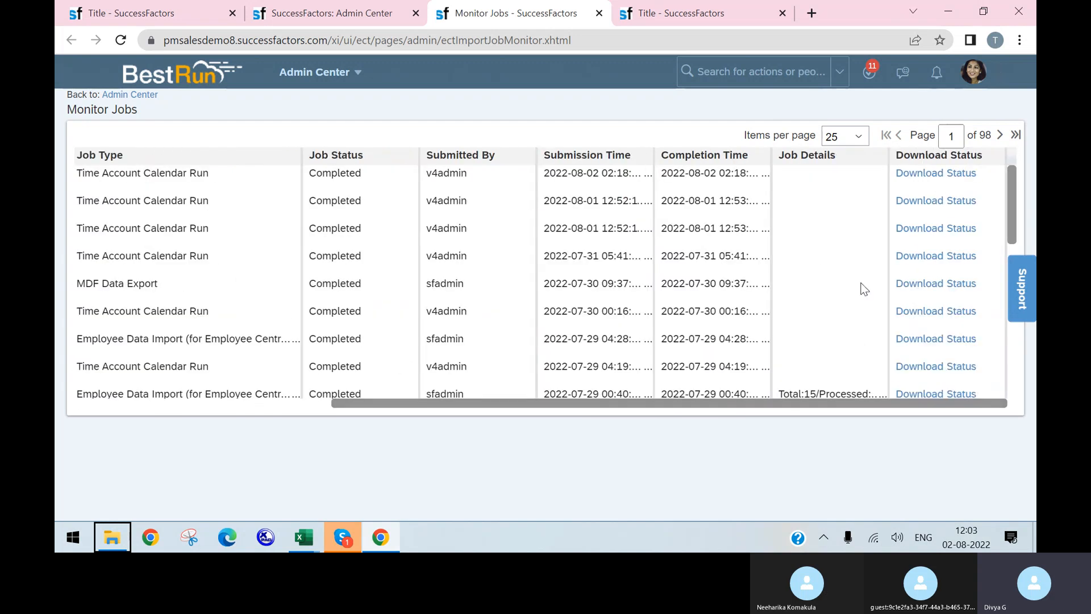
pyautogui.scroll(-2, 858, 288)
pyautogui.scroll(-1, 877, 302)
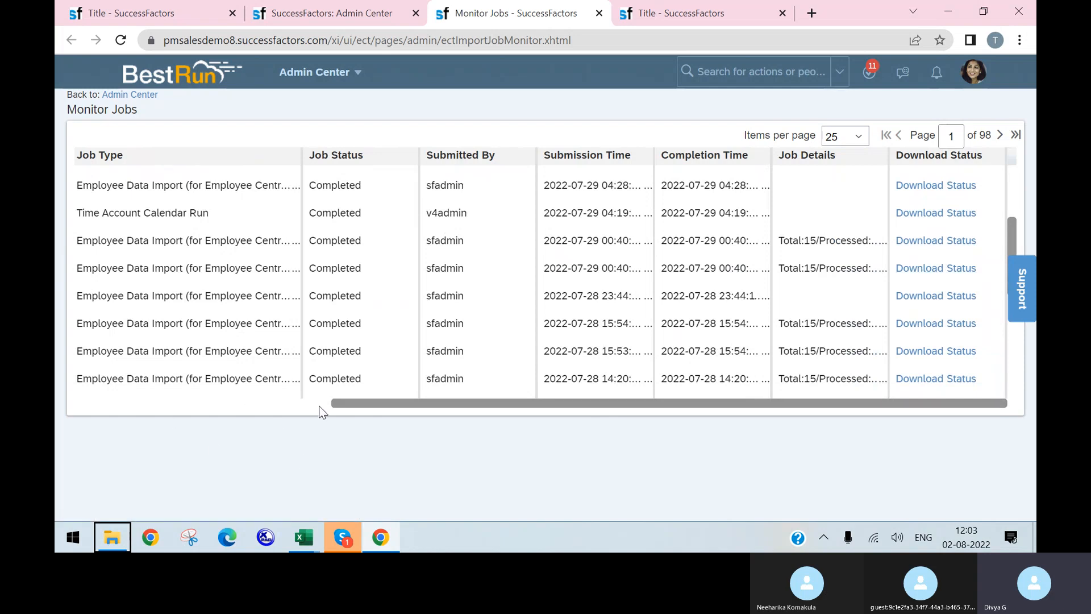
pyautogui.scroll(-6, 394, 369)
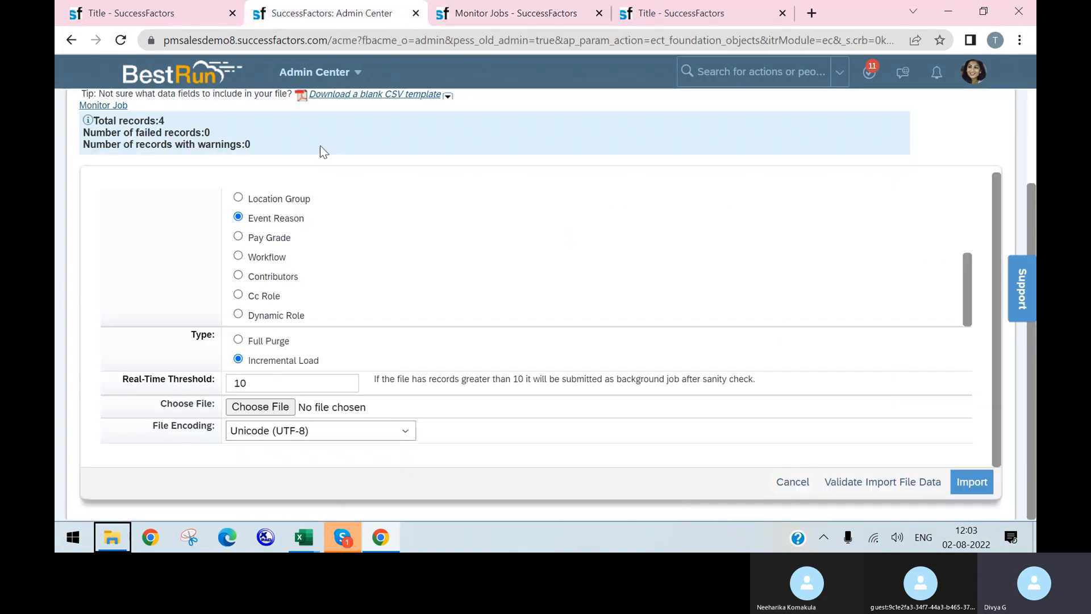
pyautogui.click(330, 13)
# Check New Hire's Take Action menu and the blank 08/02/2022 Event Reason form, then minimize Chrome
pyautogui.click(118, 13)
pyautogui.click(339, 214)
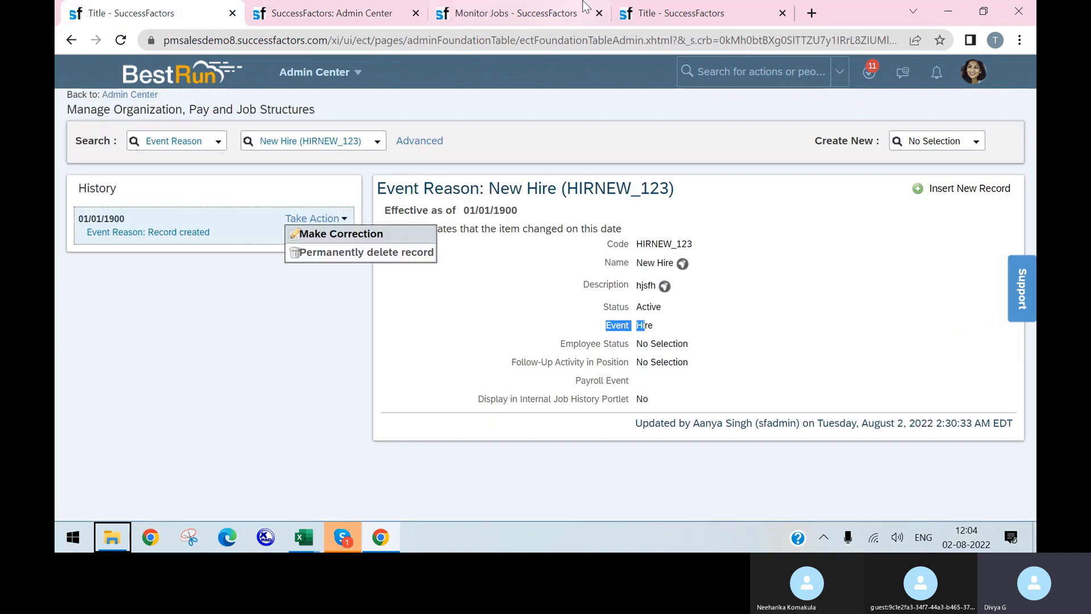
pyautogui.click(579, 13)
pyautogui.click(631, 14)
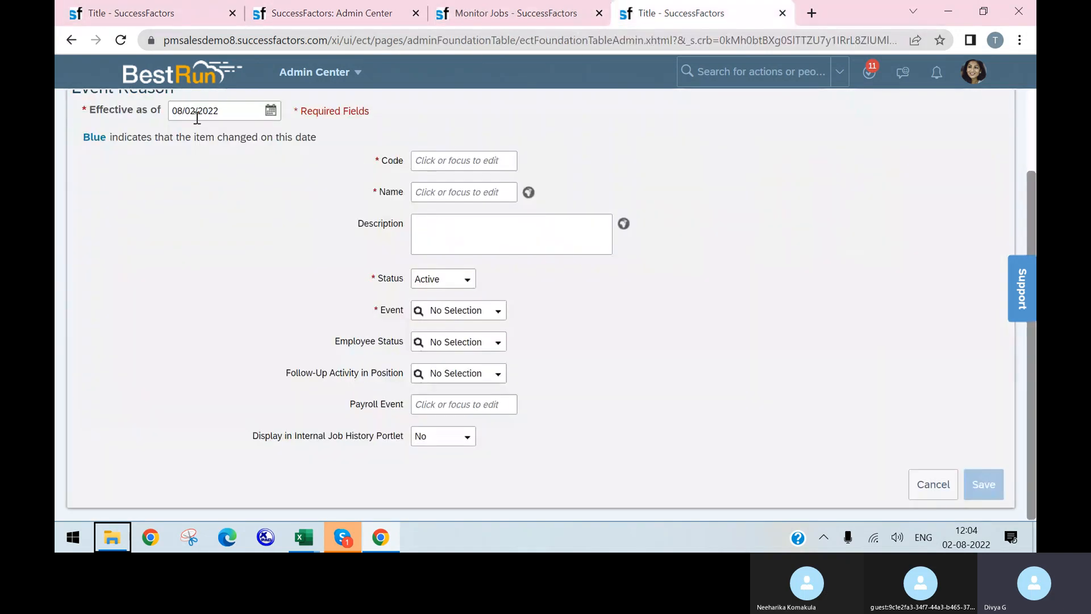
pyautogui.scroll(2, 227, 187)
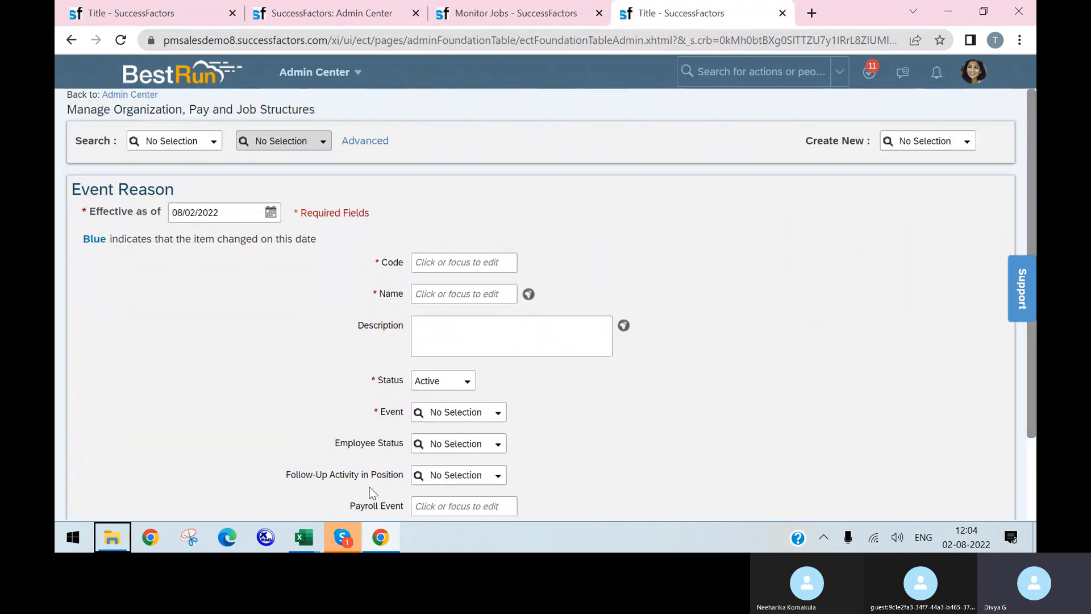
pyautogui.click(381, 537)
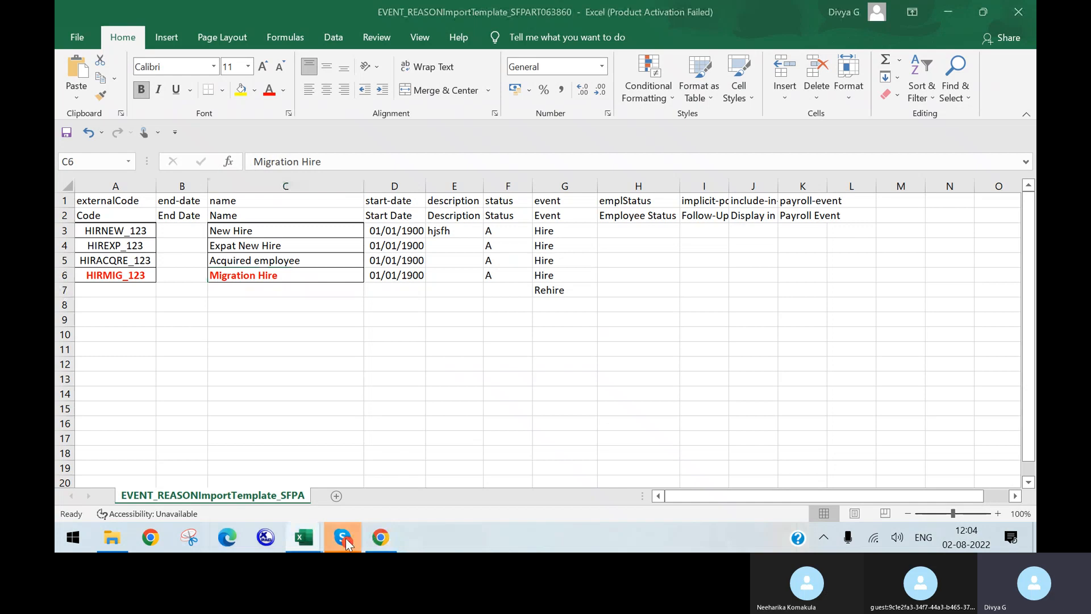
pyautogui.click(346, 539)
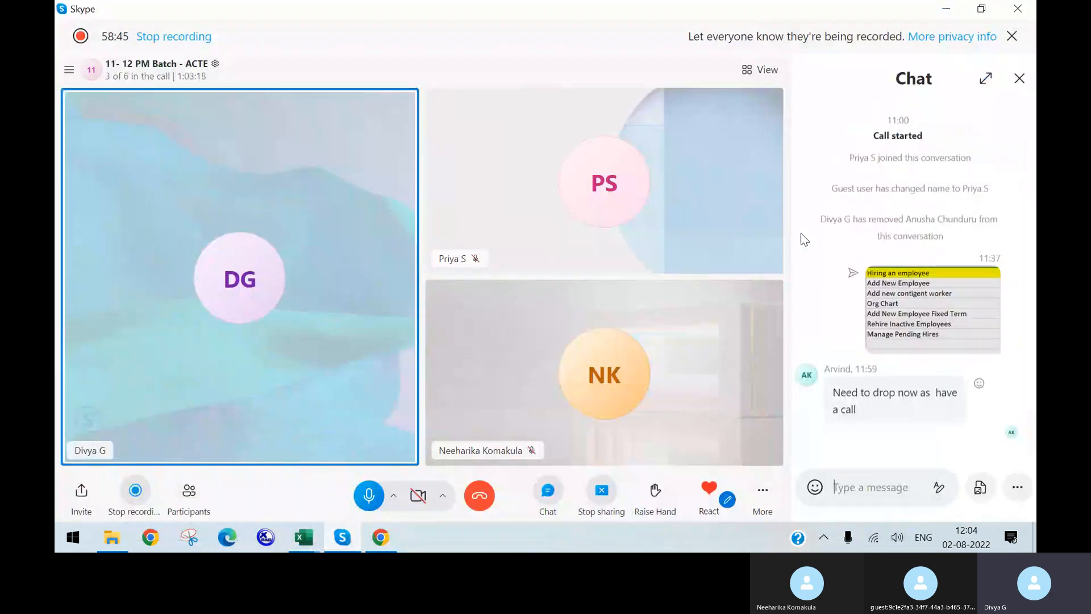
# Close the chat panel so the 11-12 PM Batch - ACTE call fills the screen
pyautogui.click(1019, 80)
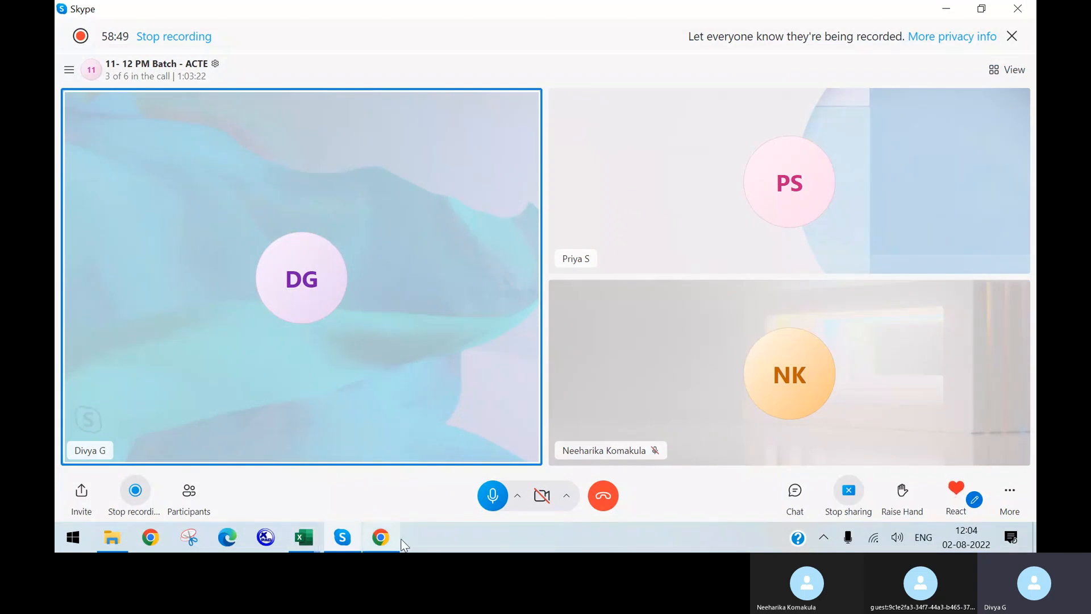
pyautogui.click(384, 540)
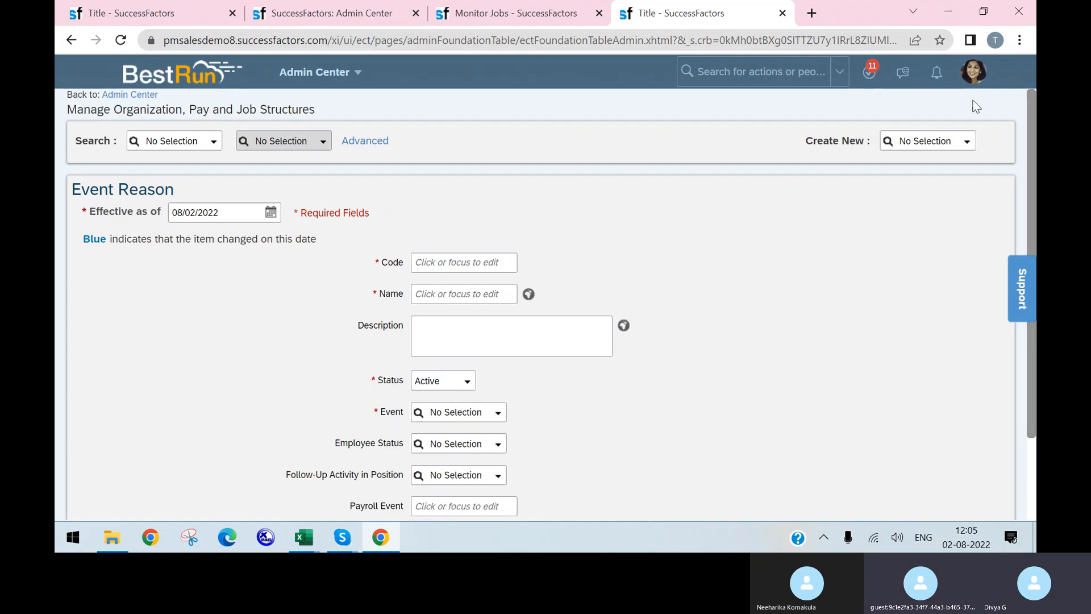
pyautogui.click(791, 221)
pyautogui.click(343, 537)
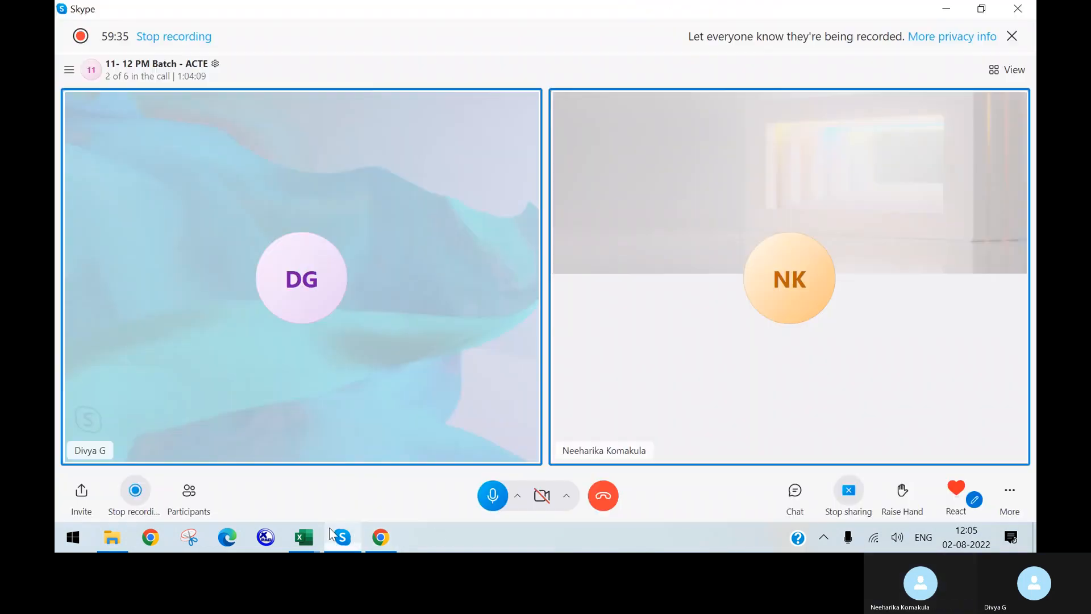